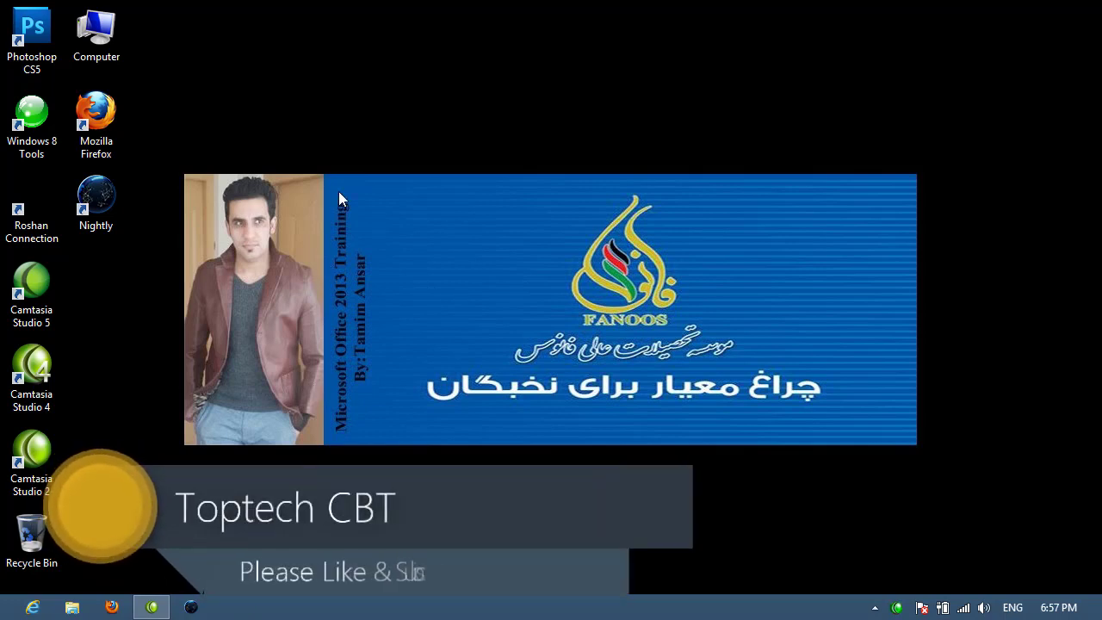
- Launch Word by running WINWORD from the Windows Run dialog
key(super+r)
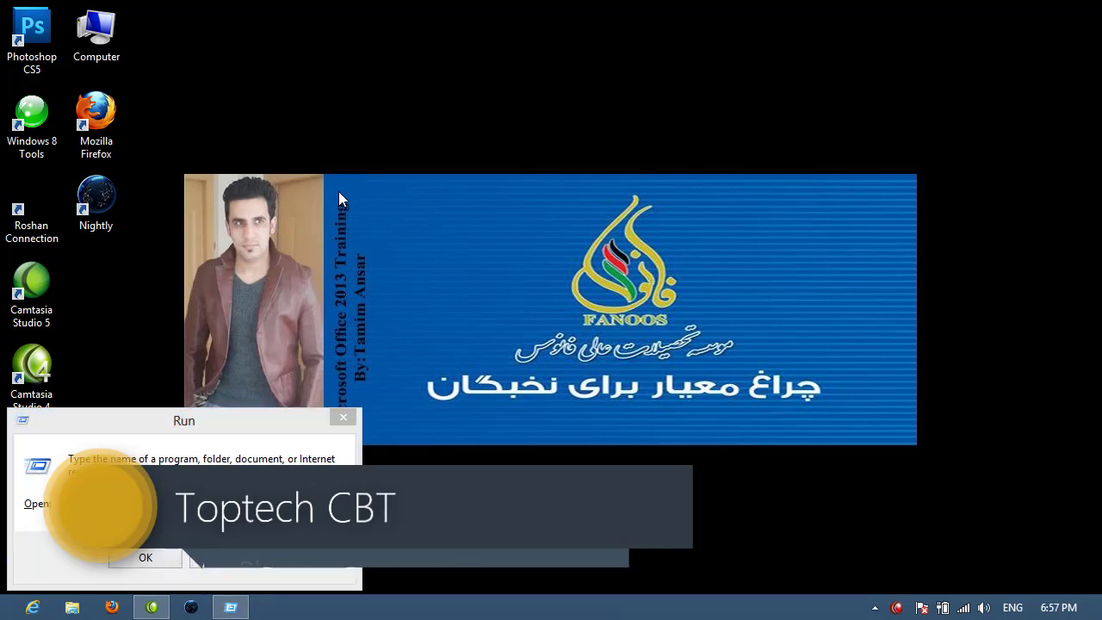
click(134, 502)
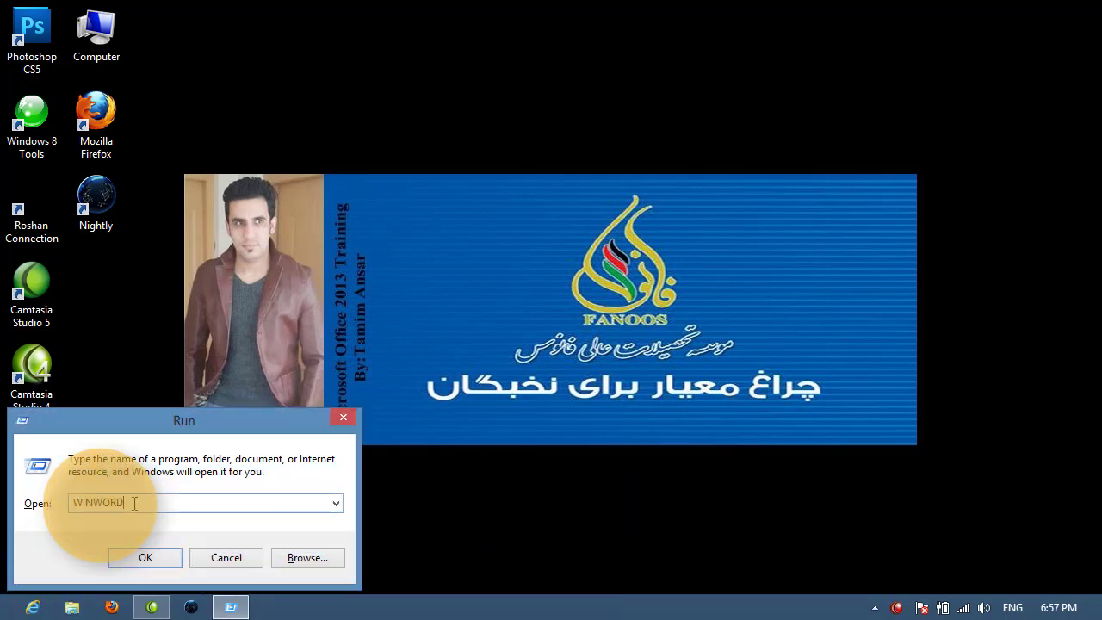
key(Return)
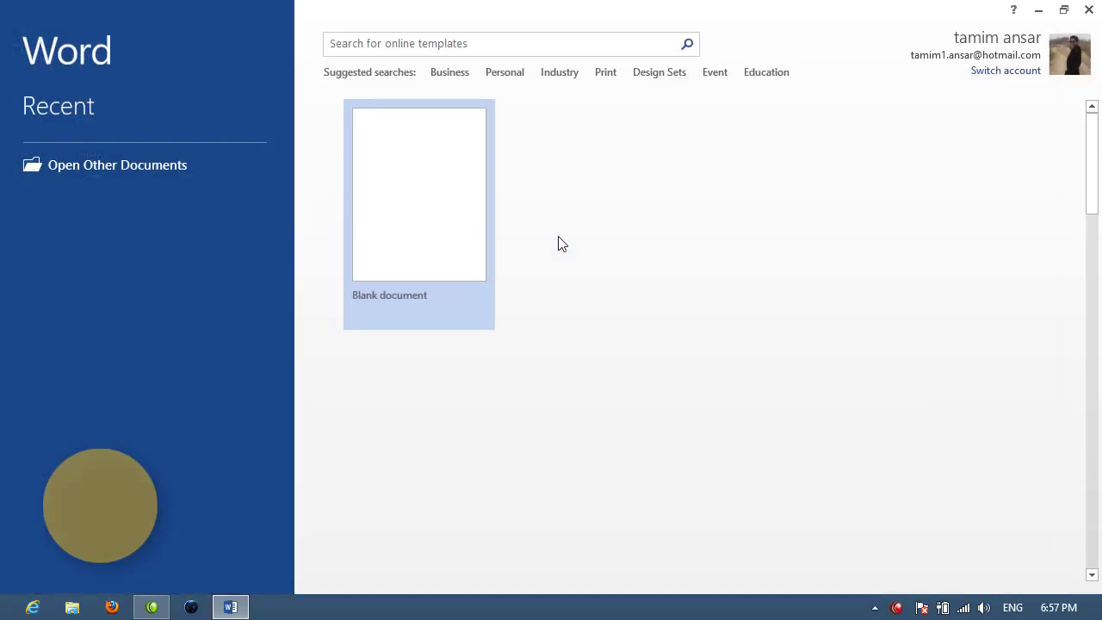
- Create a blank document with =RAND() sample text, trim it to three paragraphs, and select them
click(423, 206)
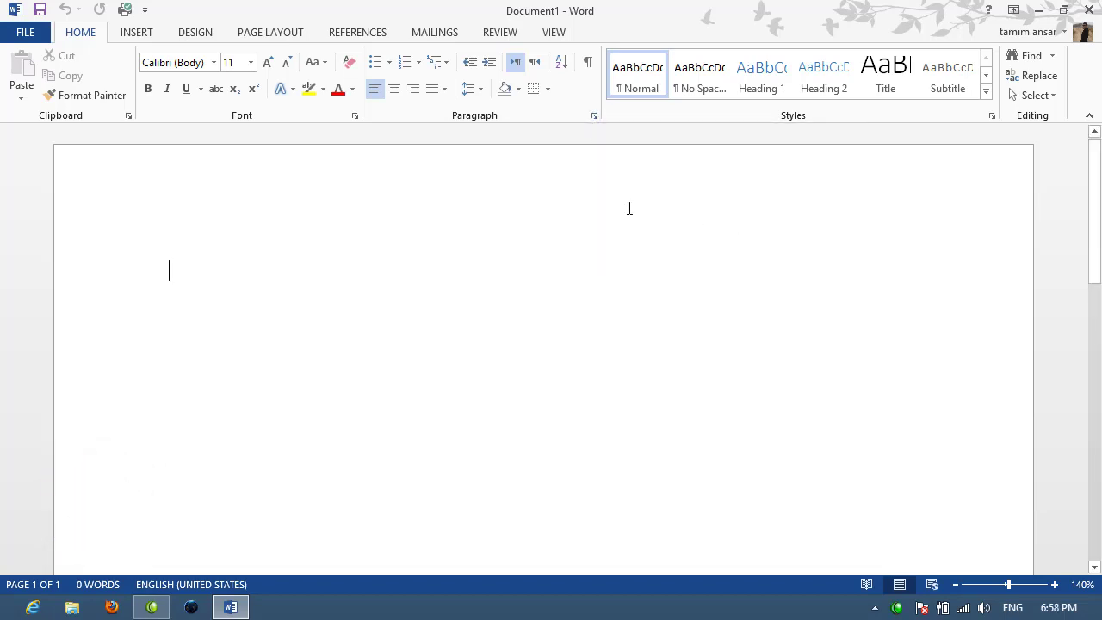
text(=)
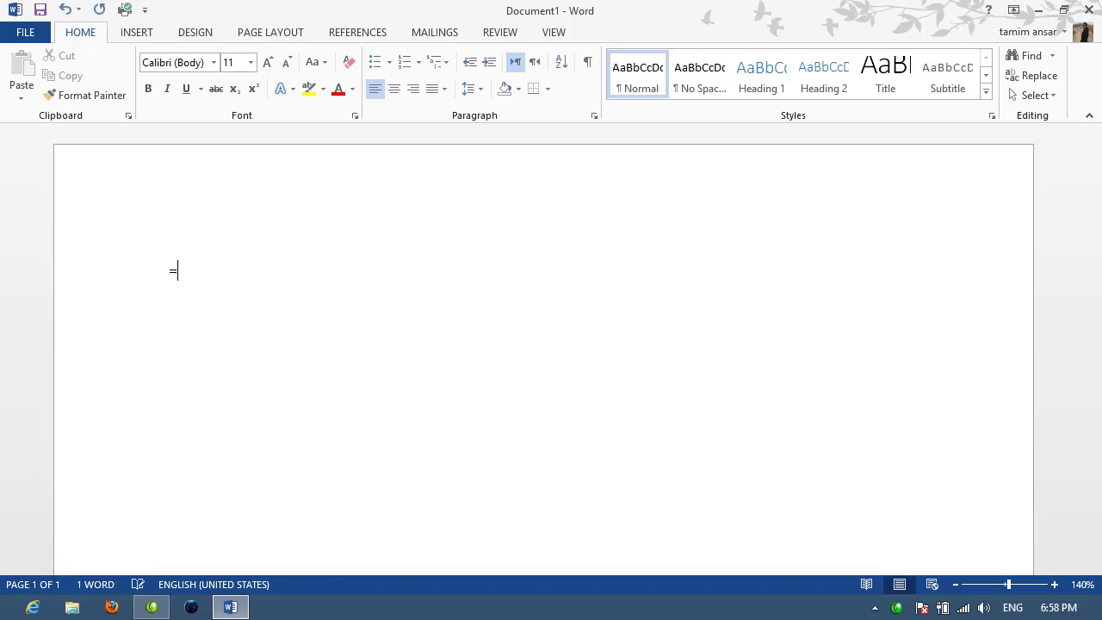
text(RAND()
key(Return)
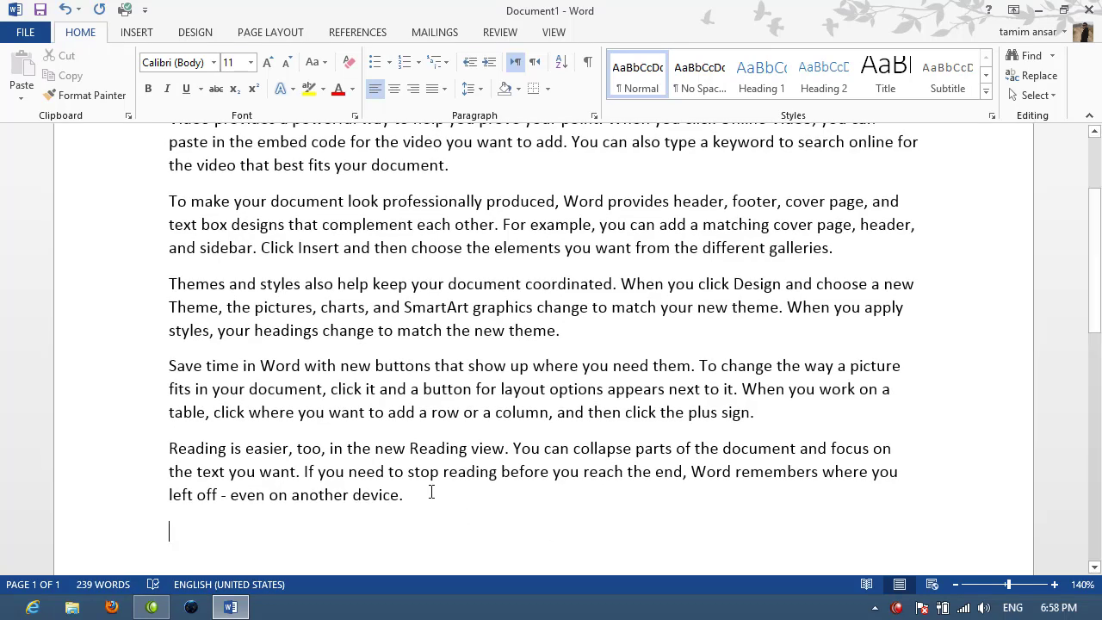
mouse_move(418, 492)
mouse_down()
mouse_move(159, 485)
mouse_move(150, 529)
mouse_up()
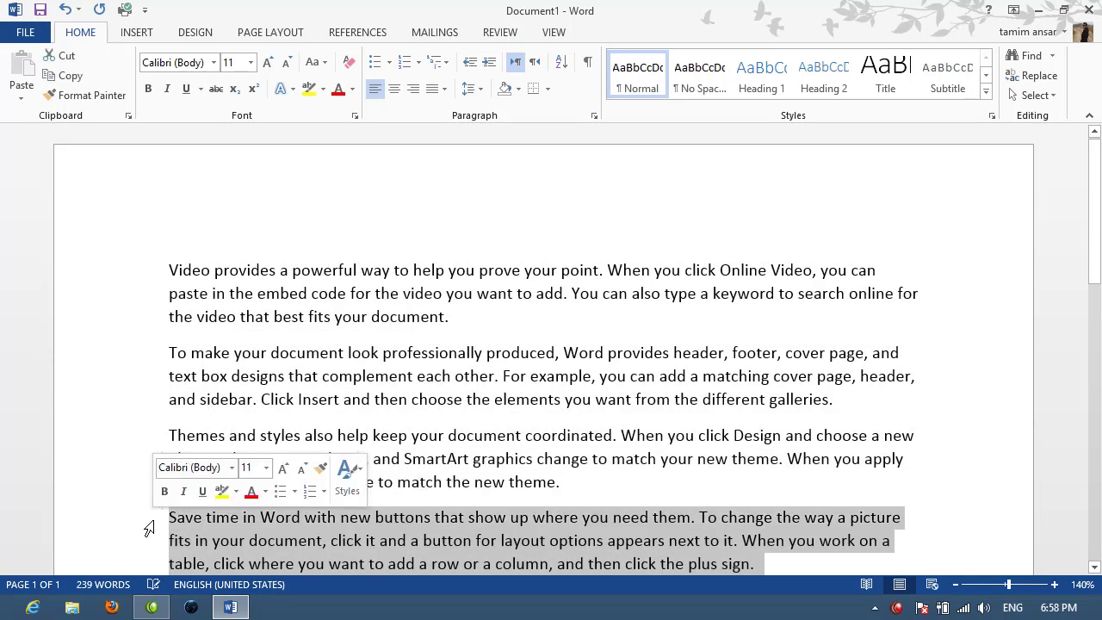
key(Delete)
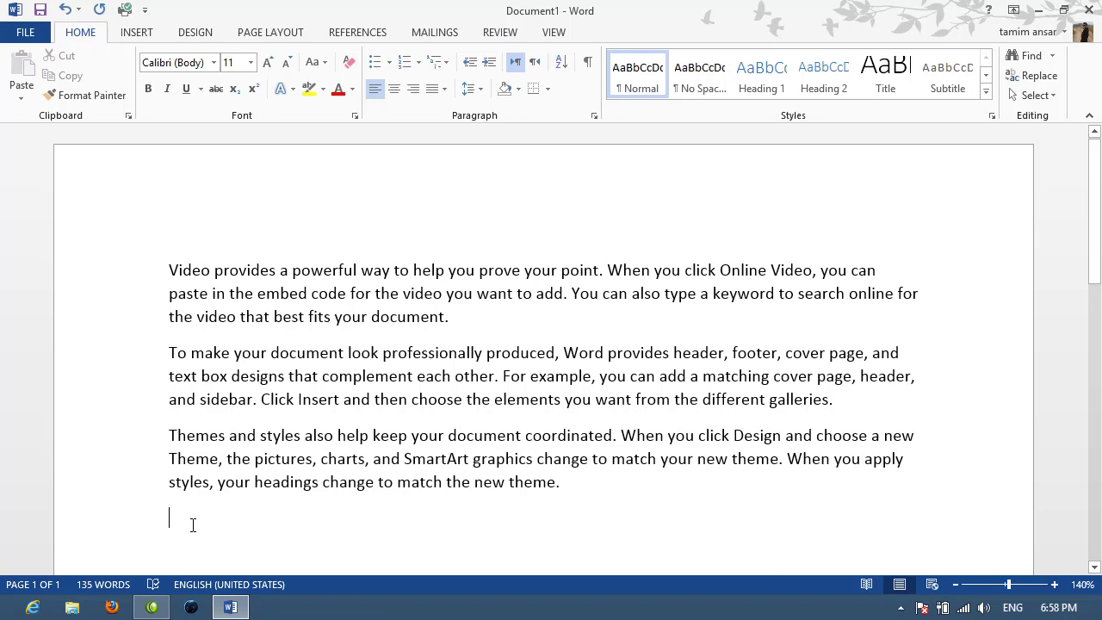
key(BackSpace)
drag(561, 482, 191, 271)
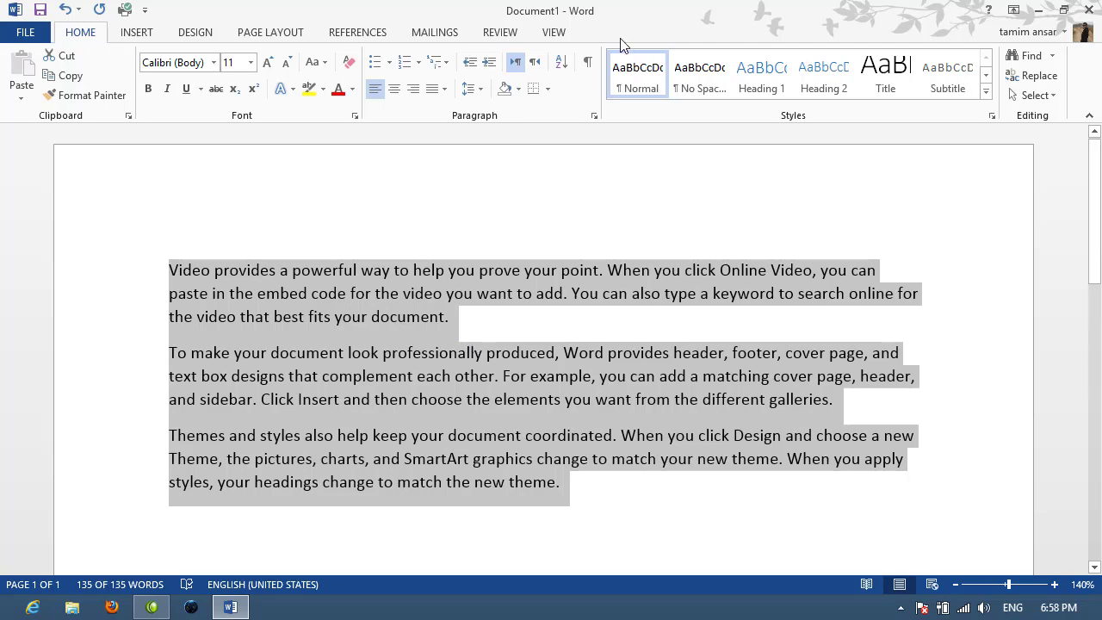
- Turn on the Ruler option on the View tab, then go back to Home
click(554, 33)
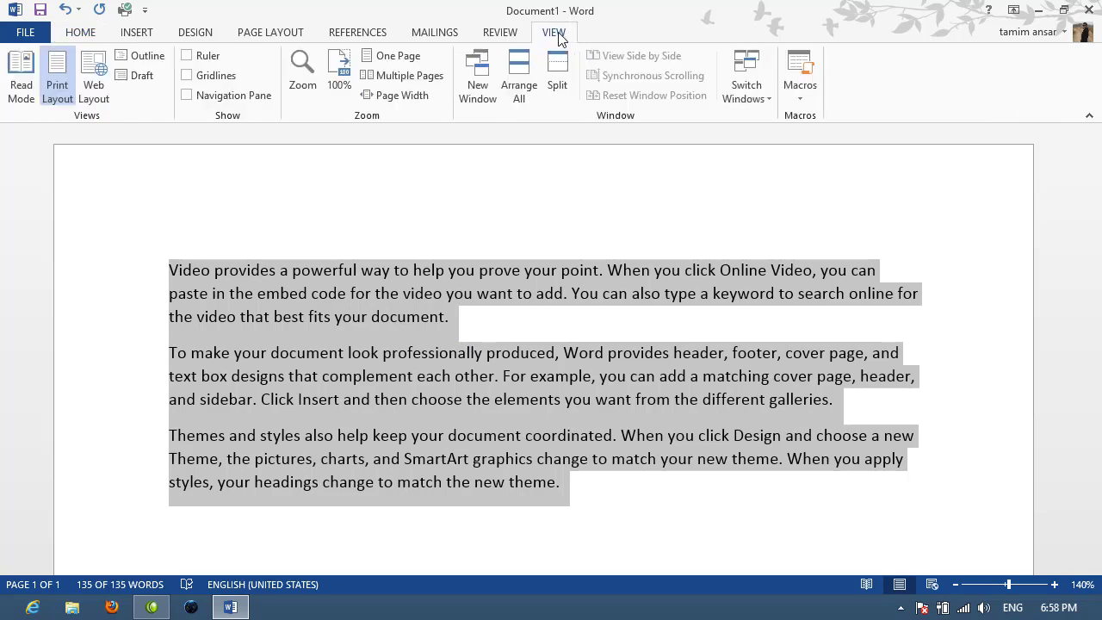
click(188, 56)
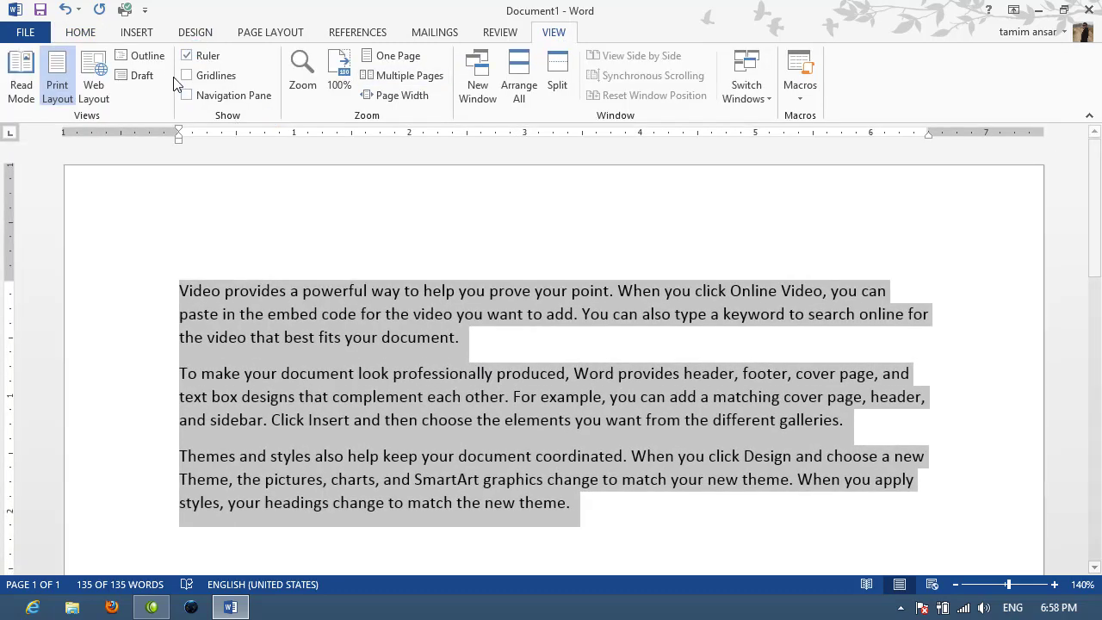
click(83, 32)
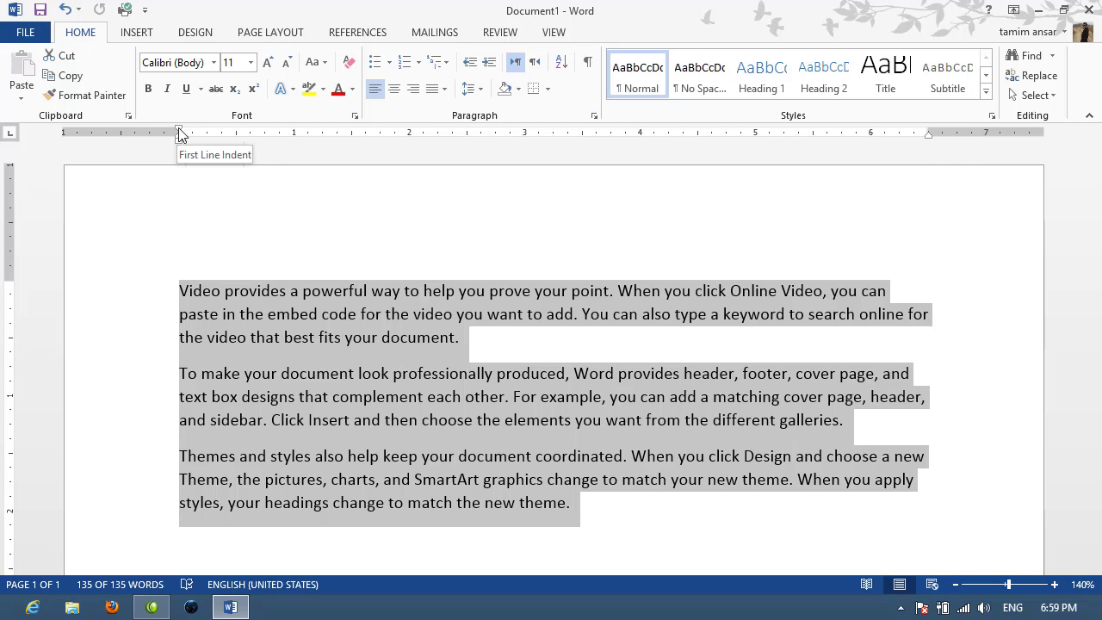
mouse_move(179, 134)
mouse_down()
mouse_move(214, 131)
mouse_move(272, 165)
mouse_up()
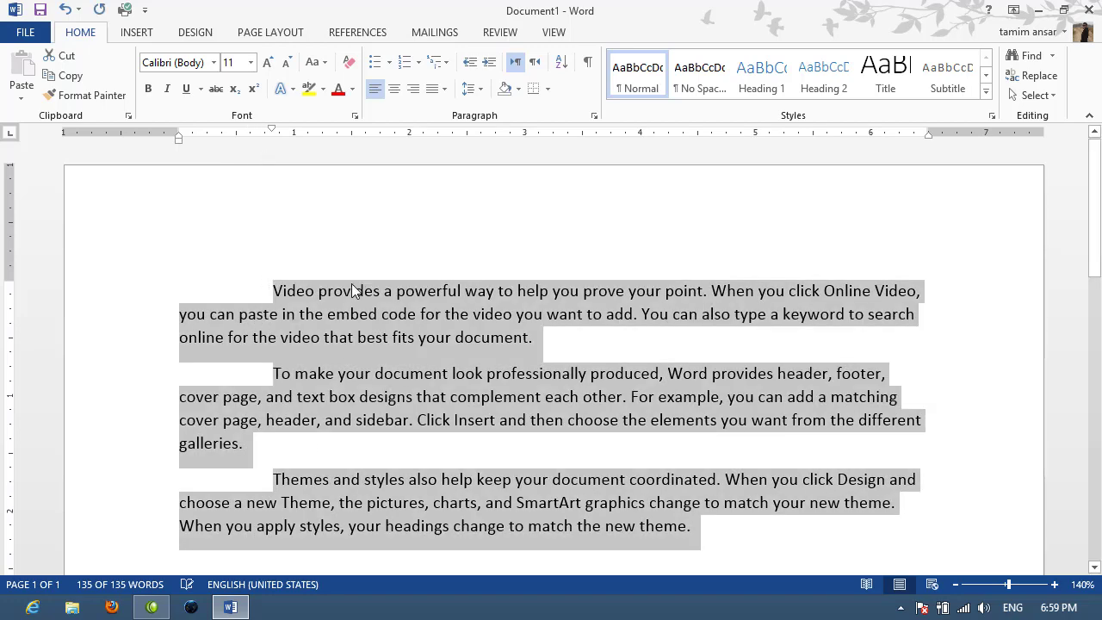
click(356, 458)
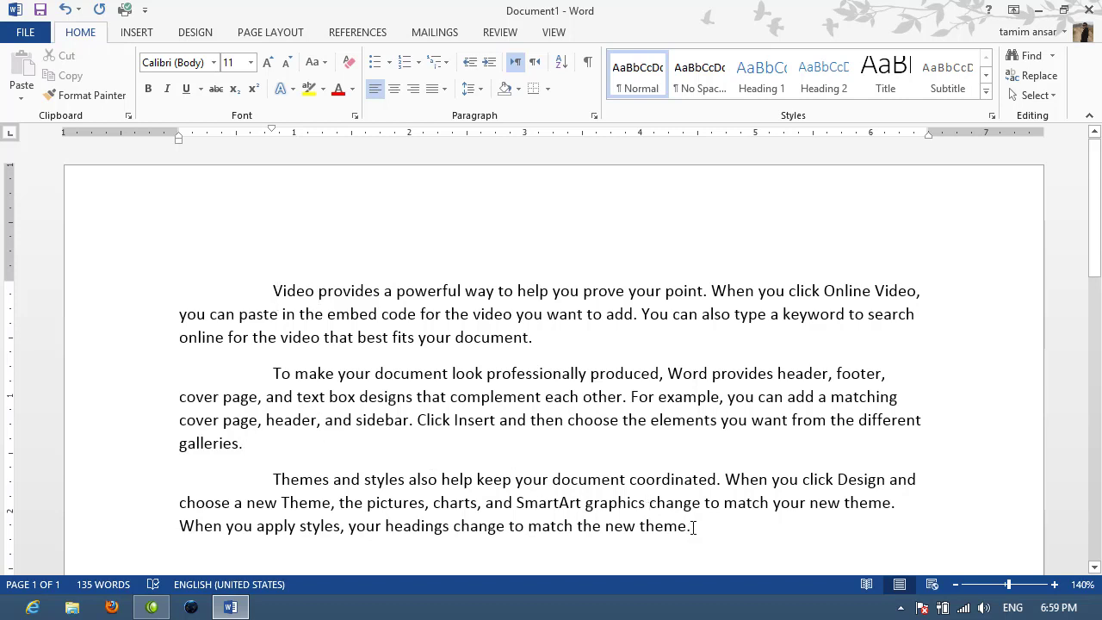
key(ctrl+z)
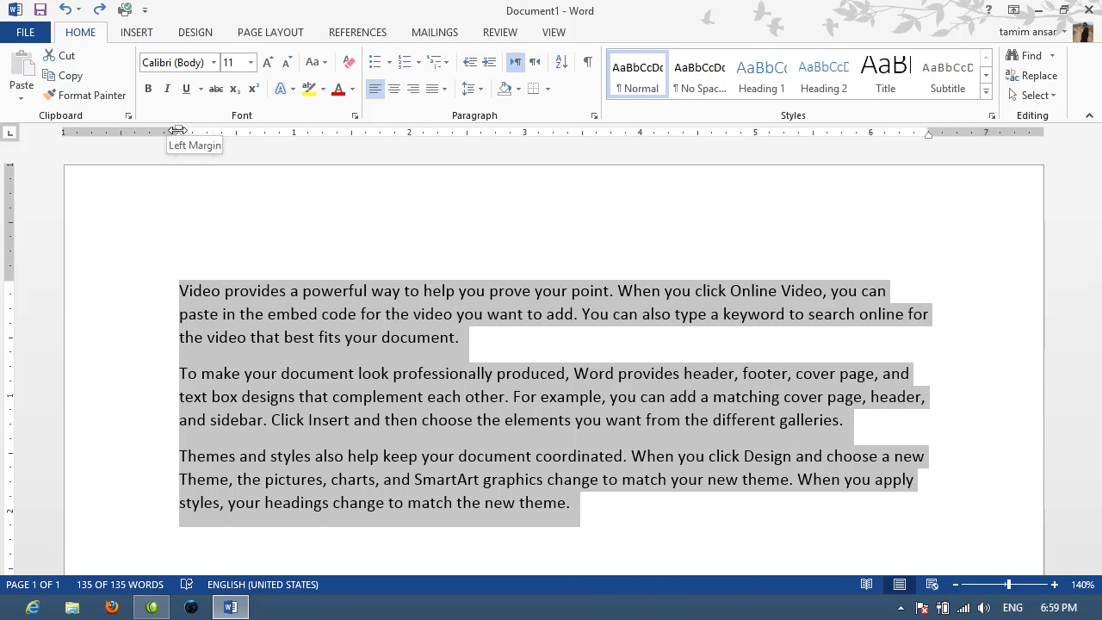
- Drag the left margin boundary rightward on the ruler, then select all the text
drag(177, 130, 242, 150)
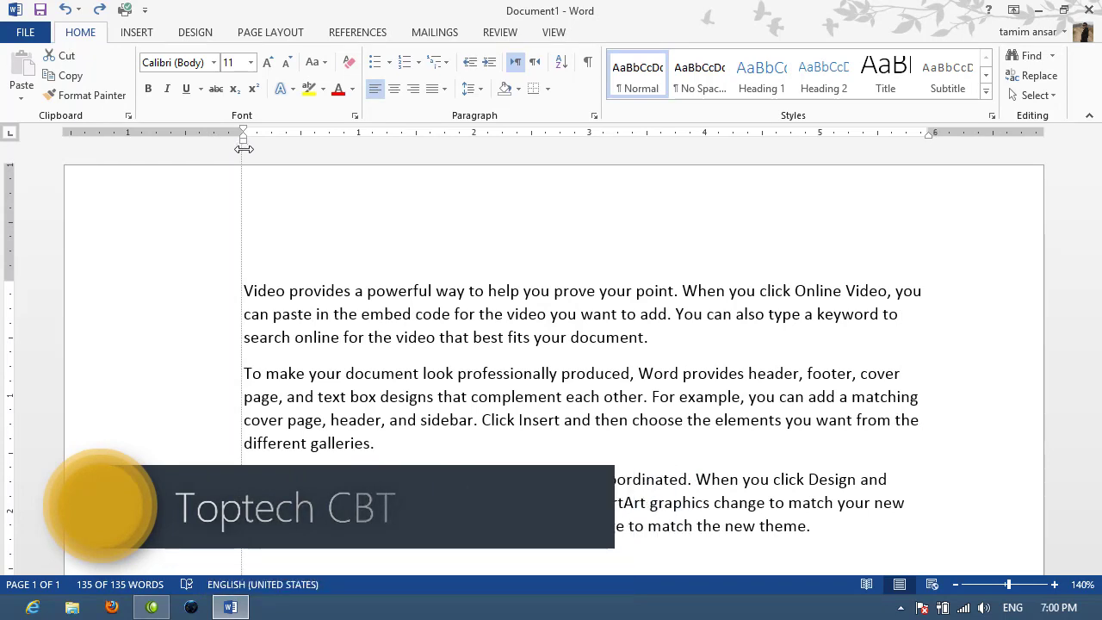
key(ctrl+a)
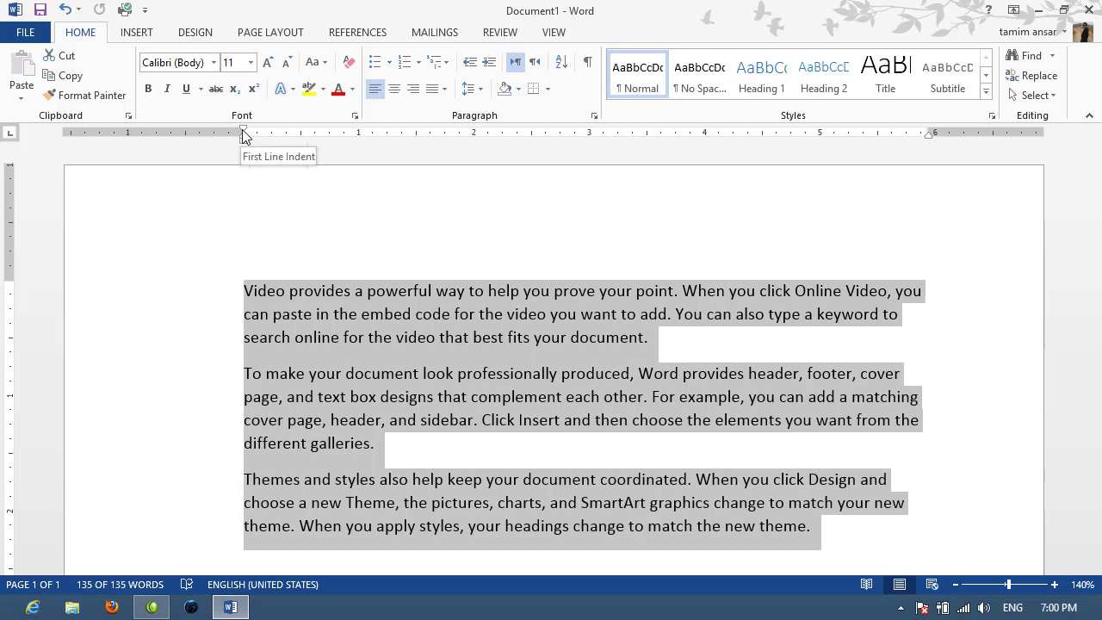
- Return the left indent to the margin after testing and undoing a hanging indent and larger left indent
click(243, 135)
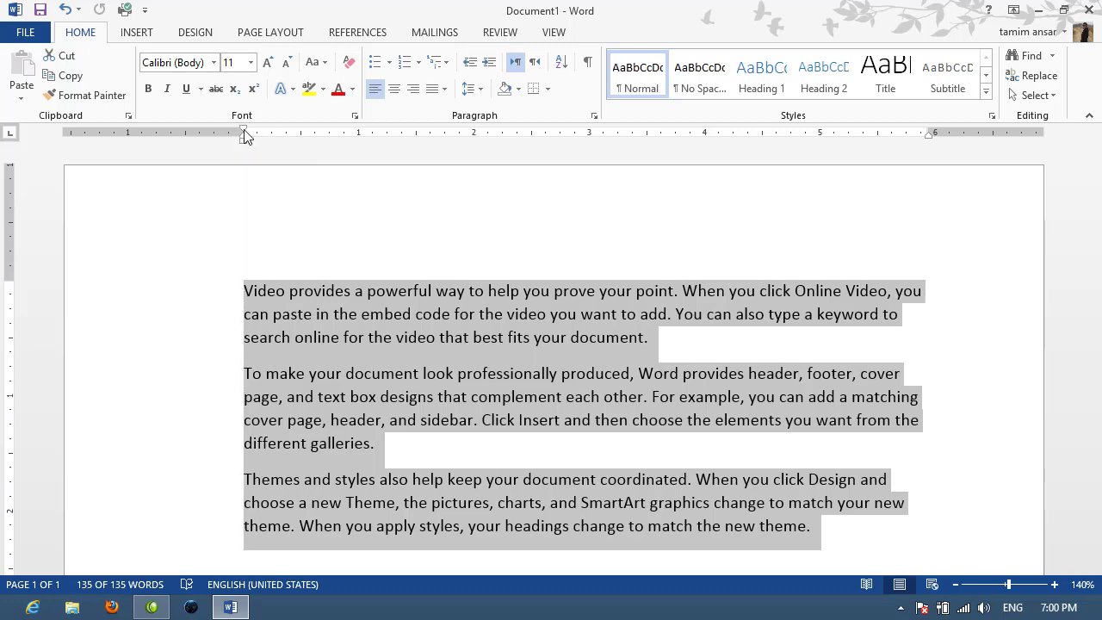
drag(244, 131, 179, 134)
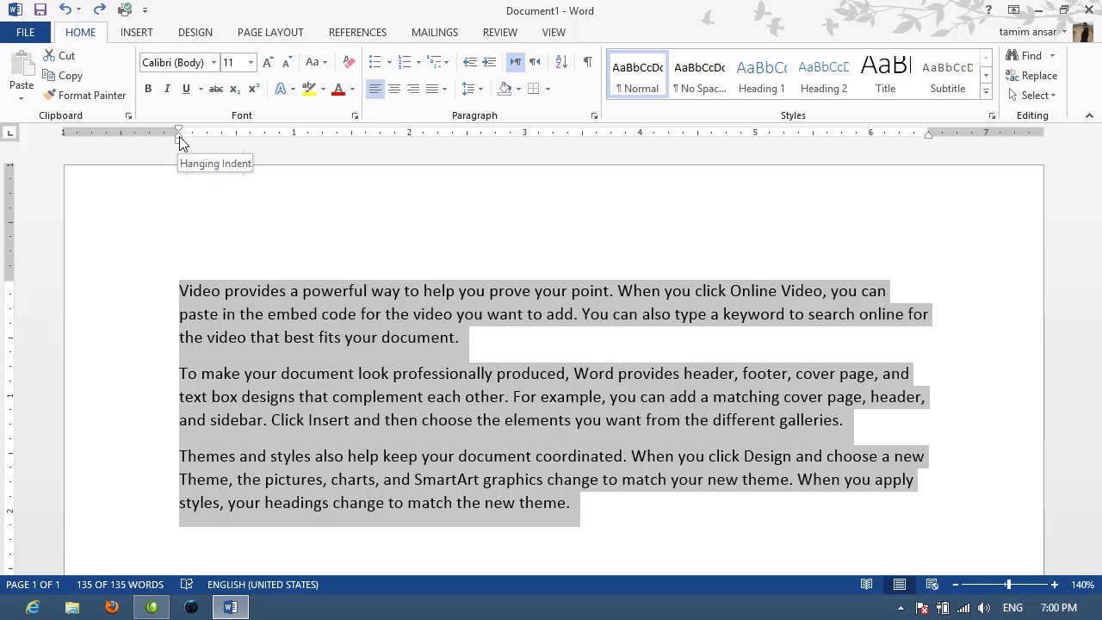
drag(179, 136, 179, 137)
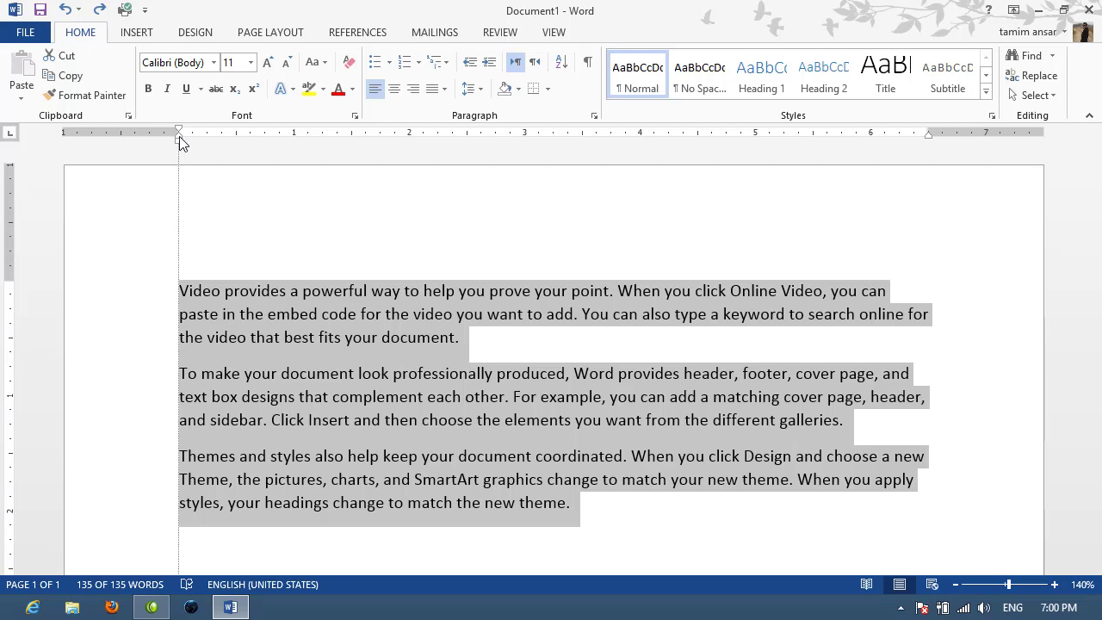
mouse_move(179, 136)
mouse_down()
mouse_move(213, 155)
mouse_move(324, 155)
mouse_up()
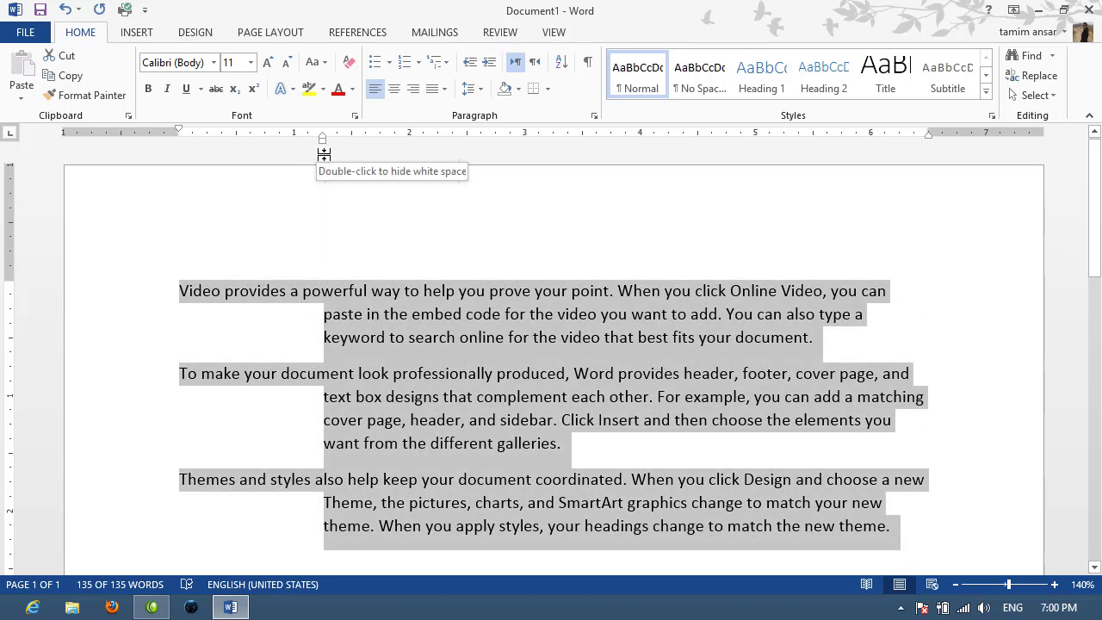
key(ctrl+z)
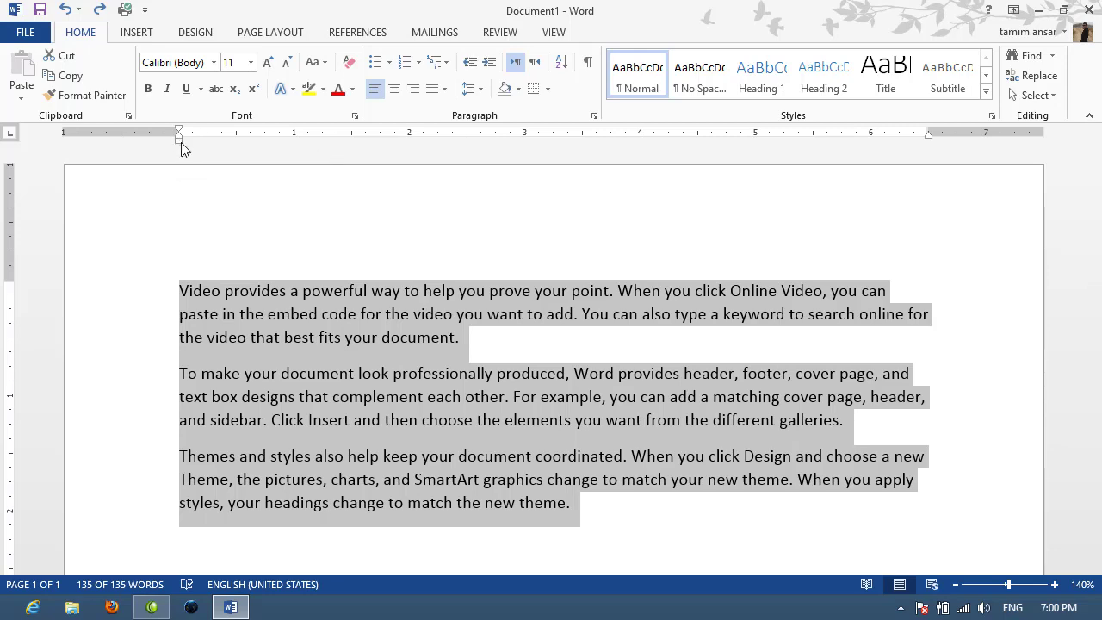
drag(180, 142, 302, 158)
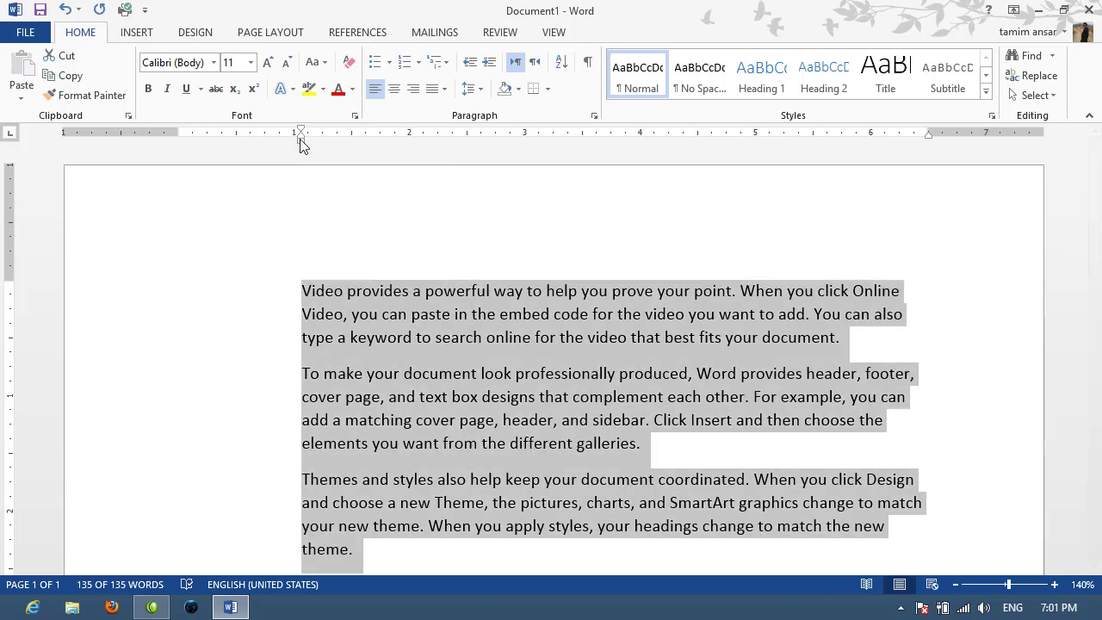
mouse_move(301, 149)
mouse_down()
mouse_move(171, 159)
mouse_move(152, 150)
mouse_move(105, 166)
mouse_move(140, 129)
mouse_move(63, 161)
mouse_move(135, 153)
mouse_move(178, 172)
mouse_up()
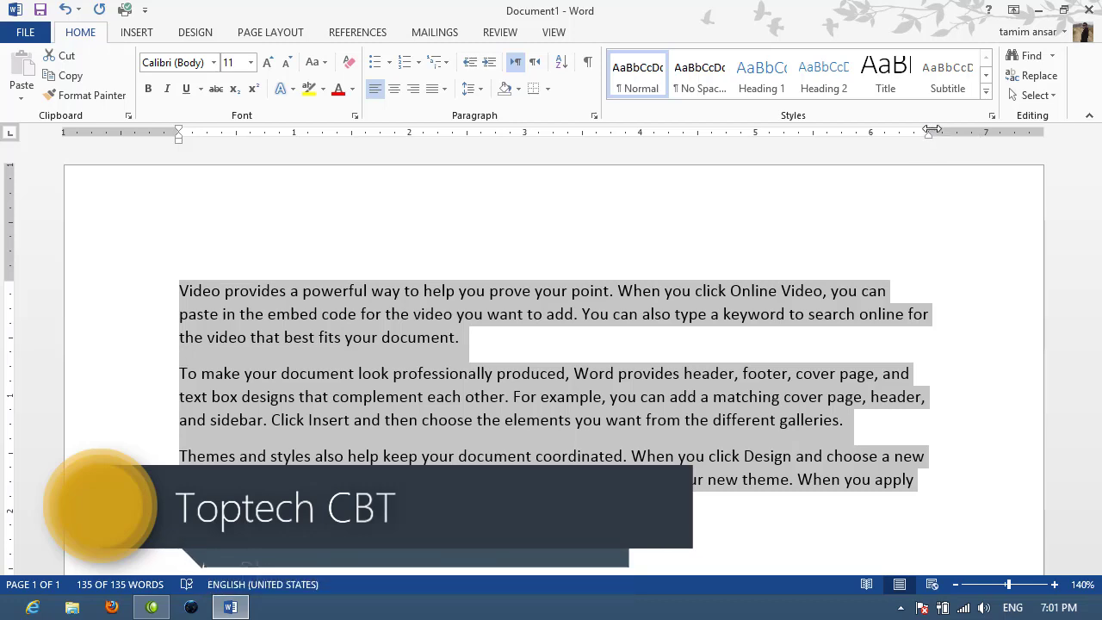
- Adjust the right, top and bottom page margins by dragging the ruler boundaries
mouse_move(928, 133)
mouse_down()
mouse_move(743, 192)
mouse_move(819, 192)
mouse_move(984, 266)
mouse_move(968, 278)
mouse_up()
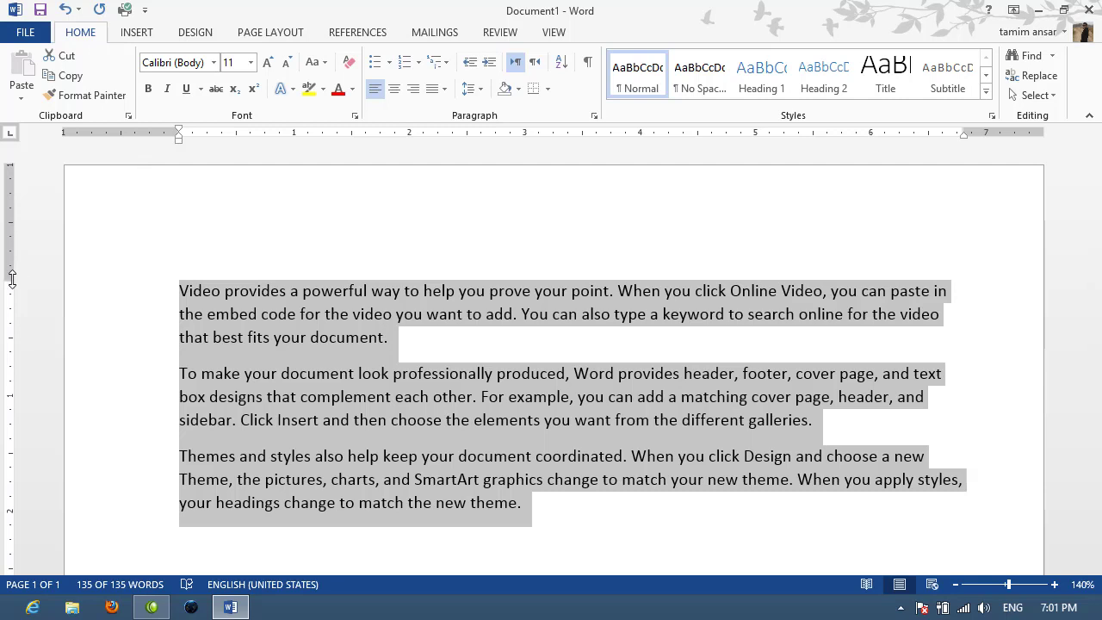
drag(12, 278, 19, 203)
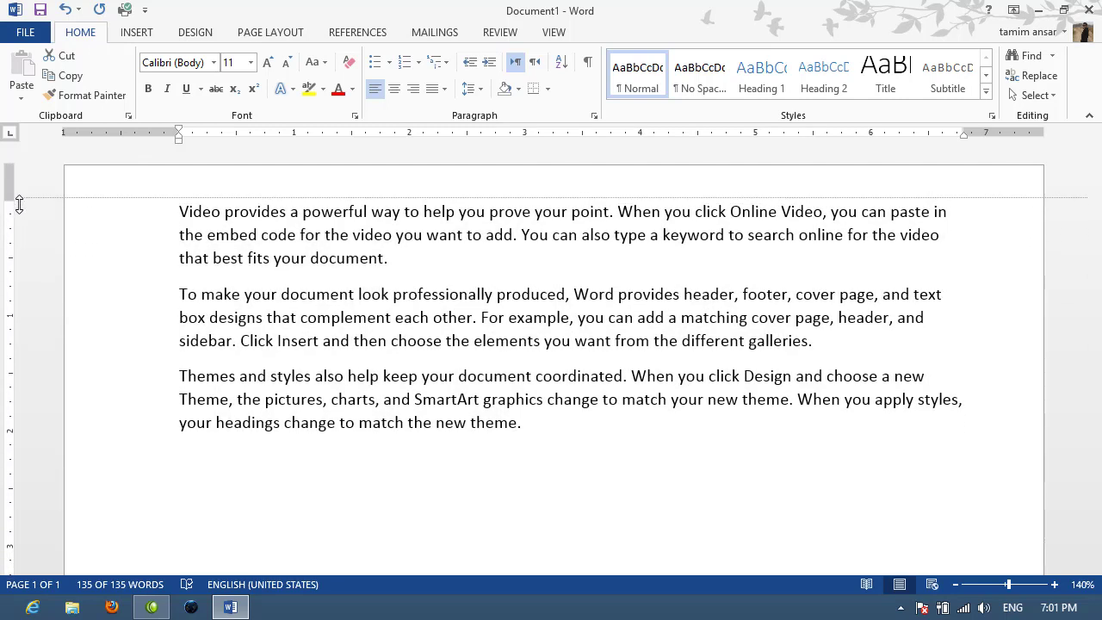
drag(19, 203, 19, 210)
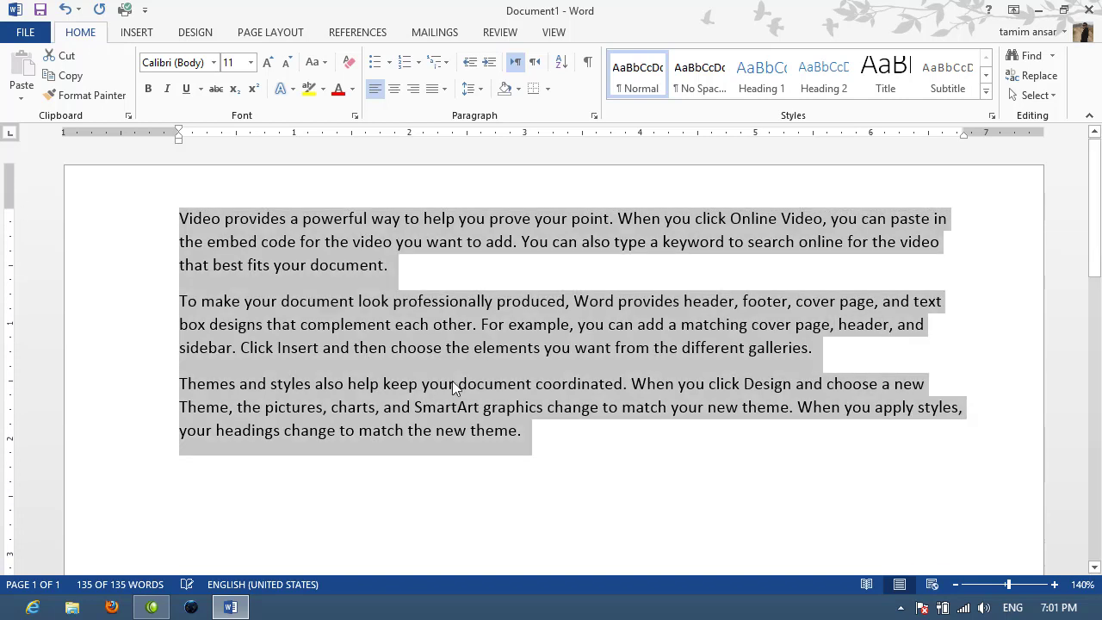
drag(1094, 243, 1076, 509)
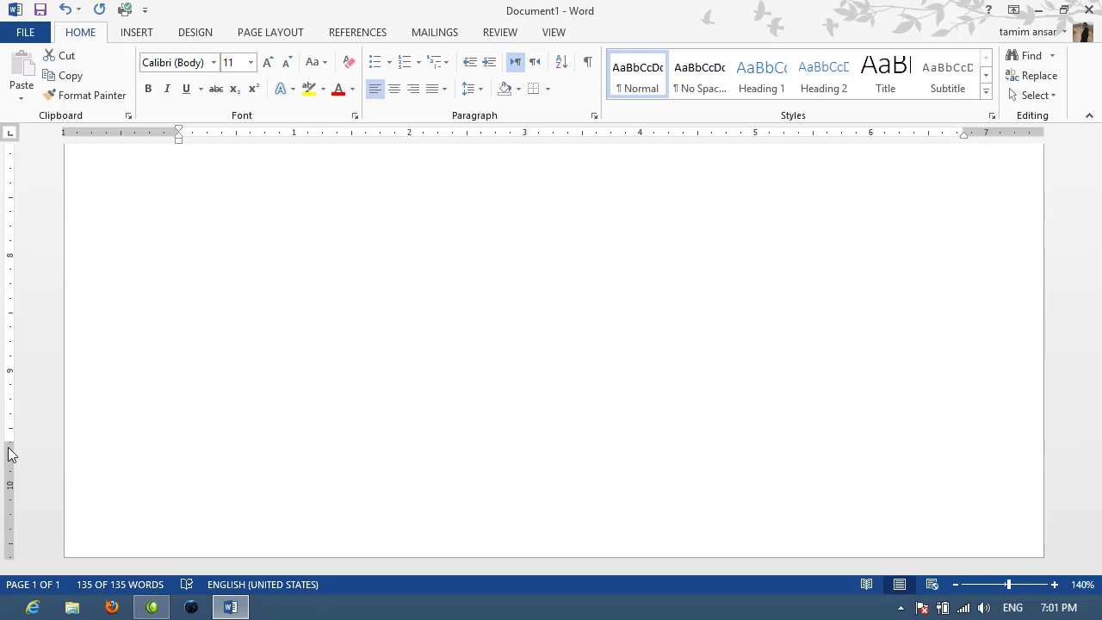
drag(9, 443, 7, 508)
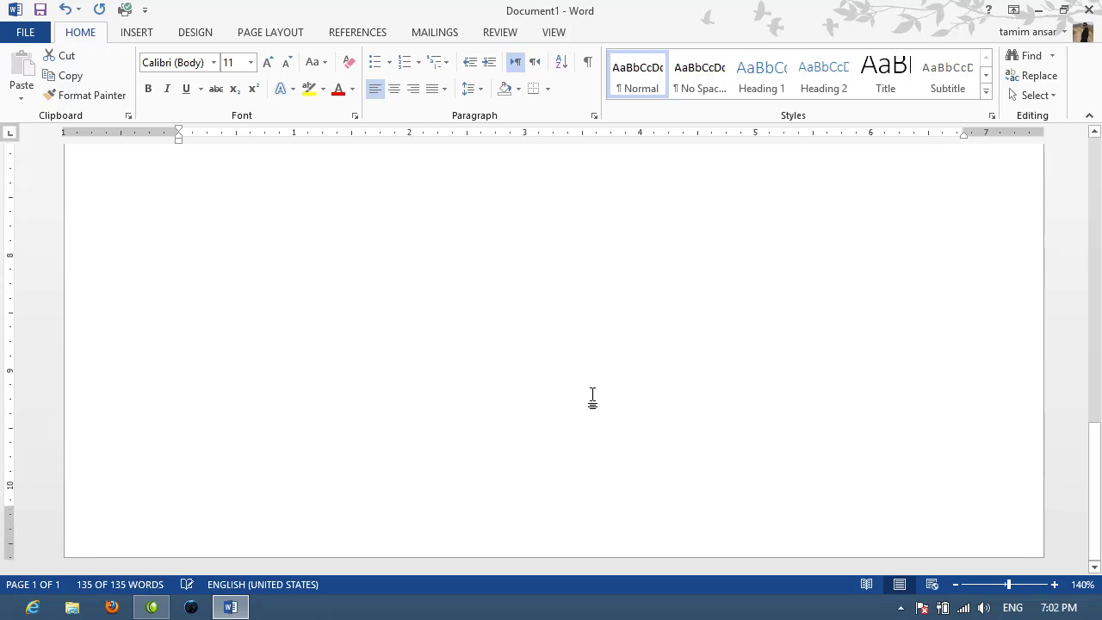
drag(1093, 408, 1096, 130)
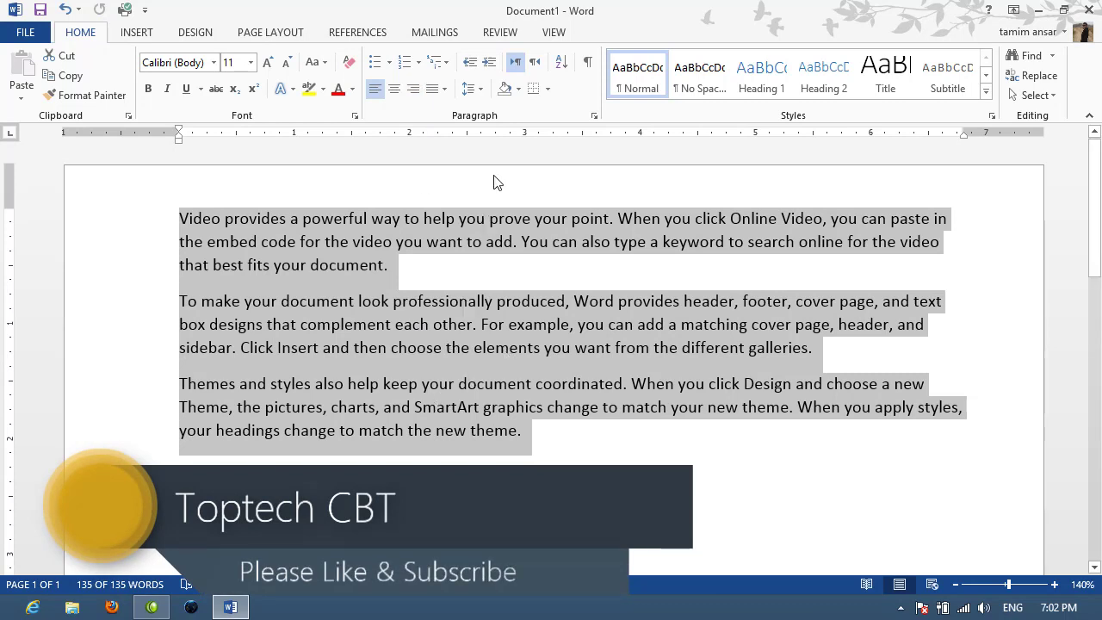
click(596, 119)
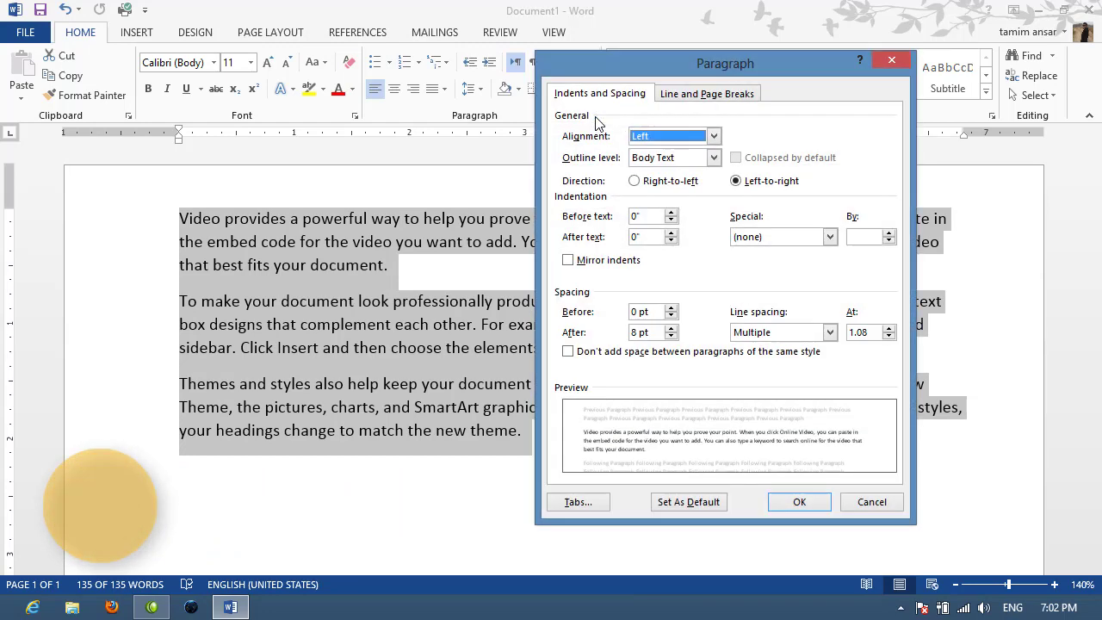
drag(705, 70, 599, 50)
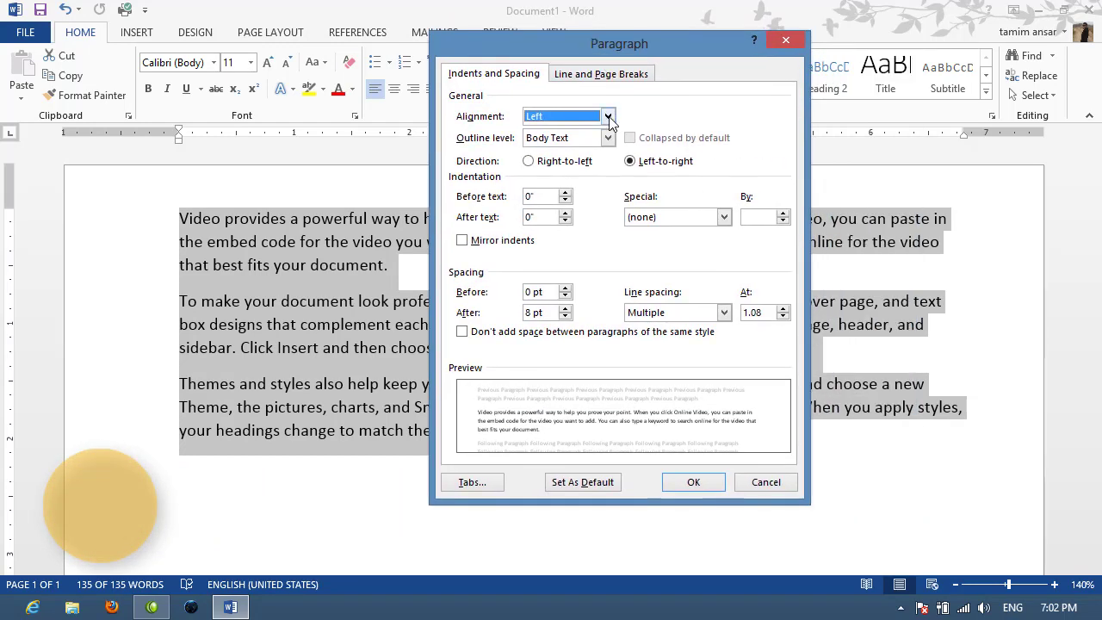
click(607, 116)
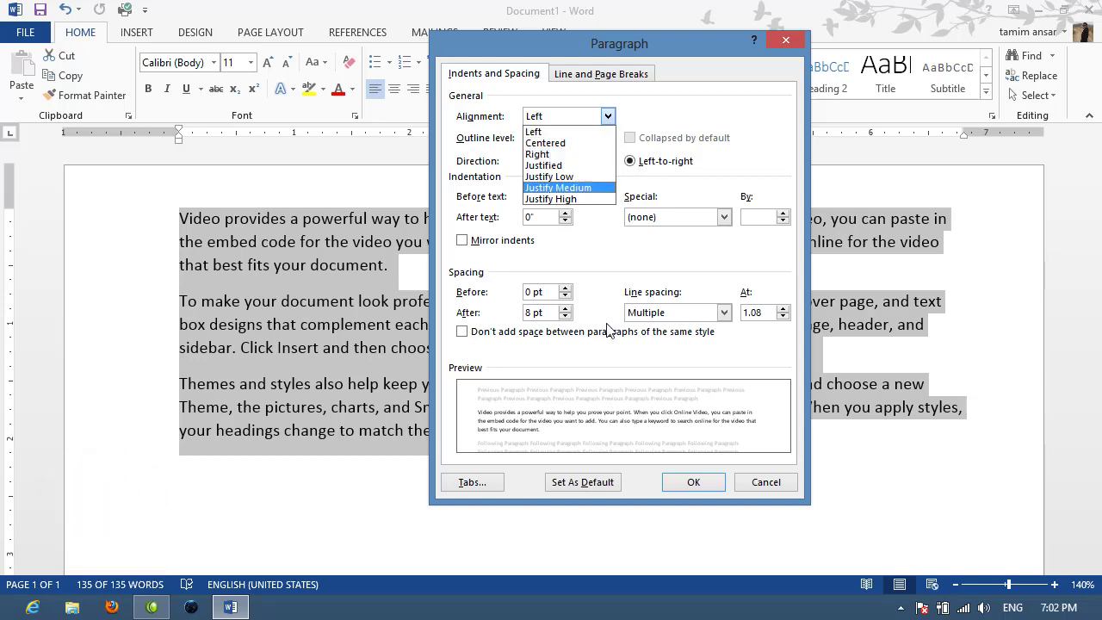
click(768, 484)
click(768, 484)
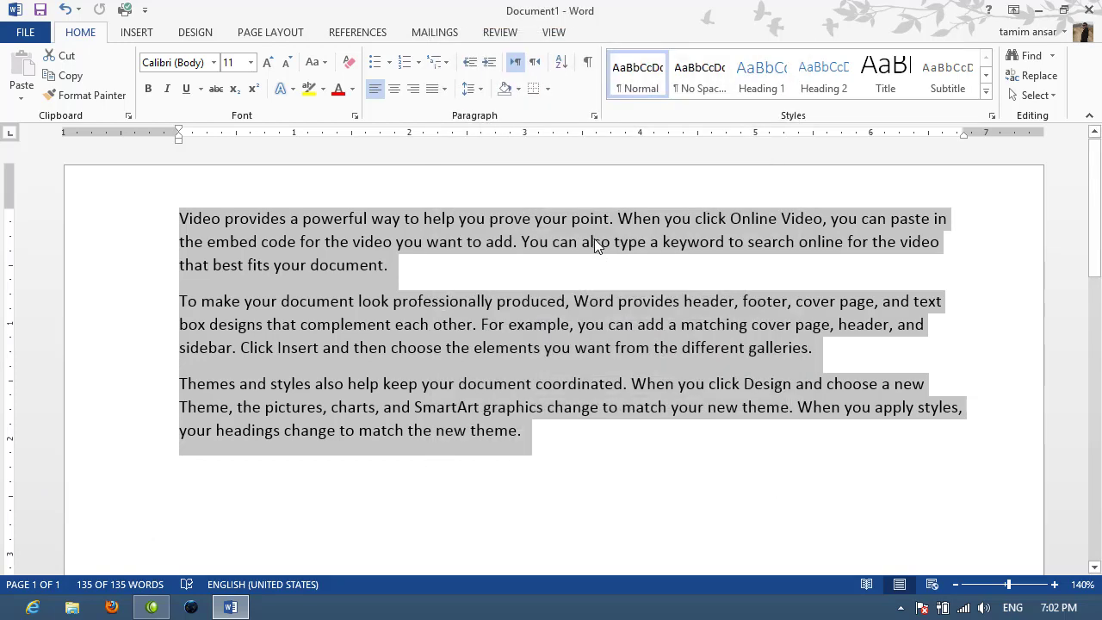
click(594, 119)
click(608, 118)
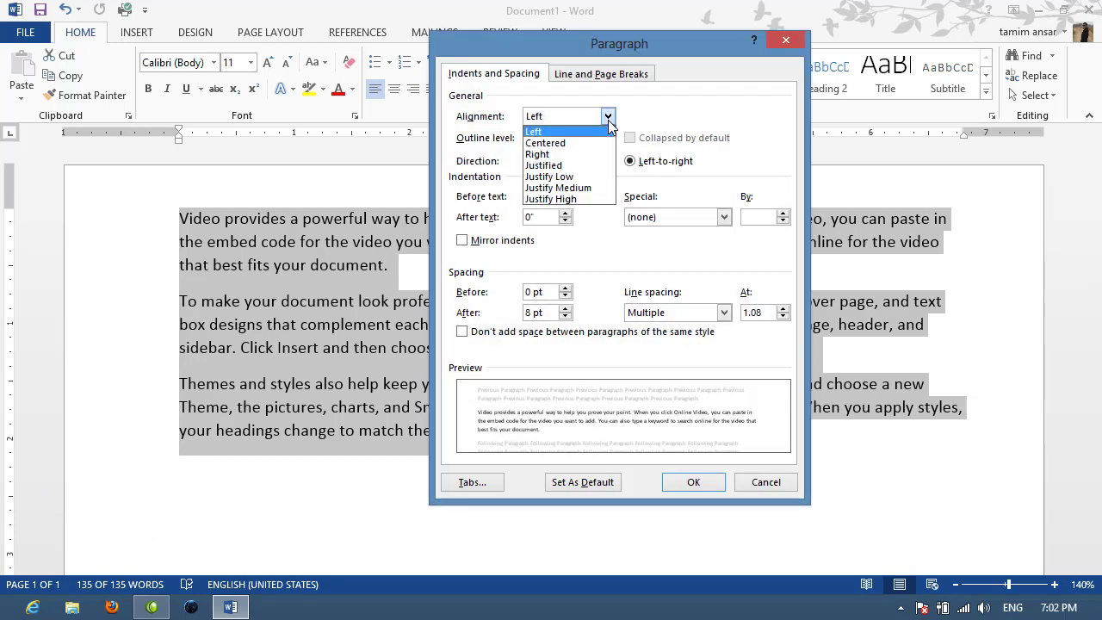
click(689, 123)
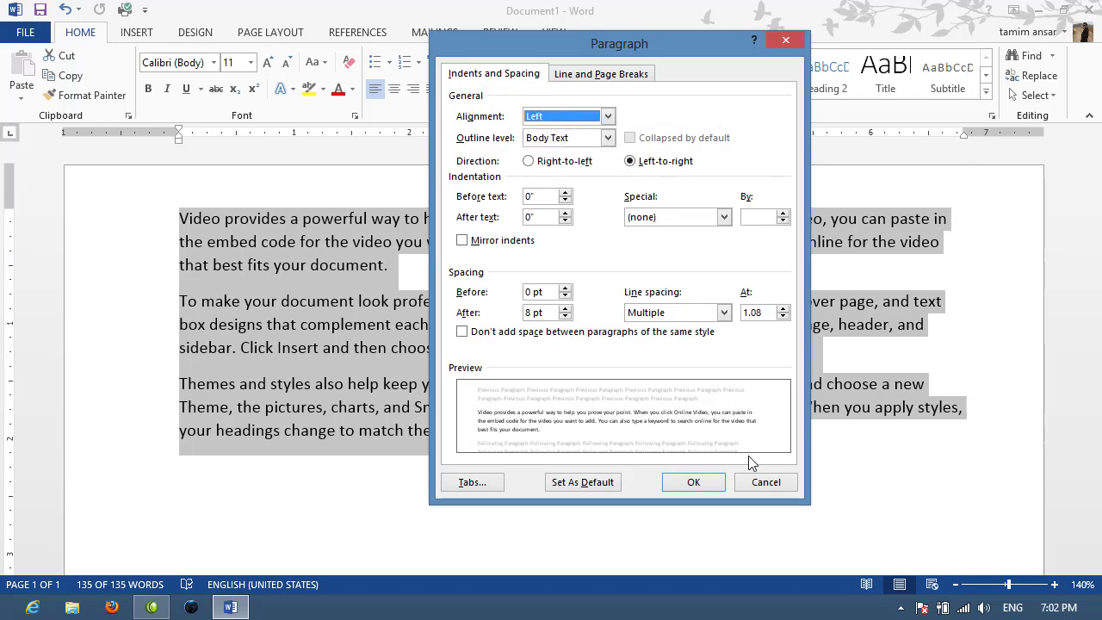
click(700, 480)
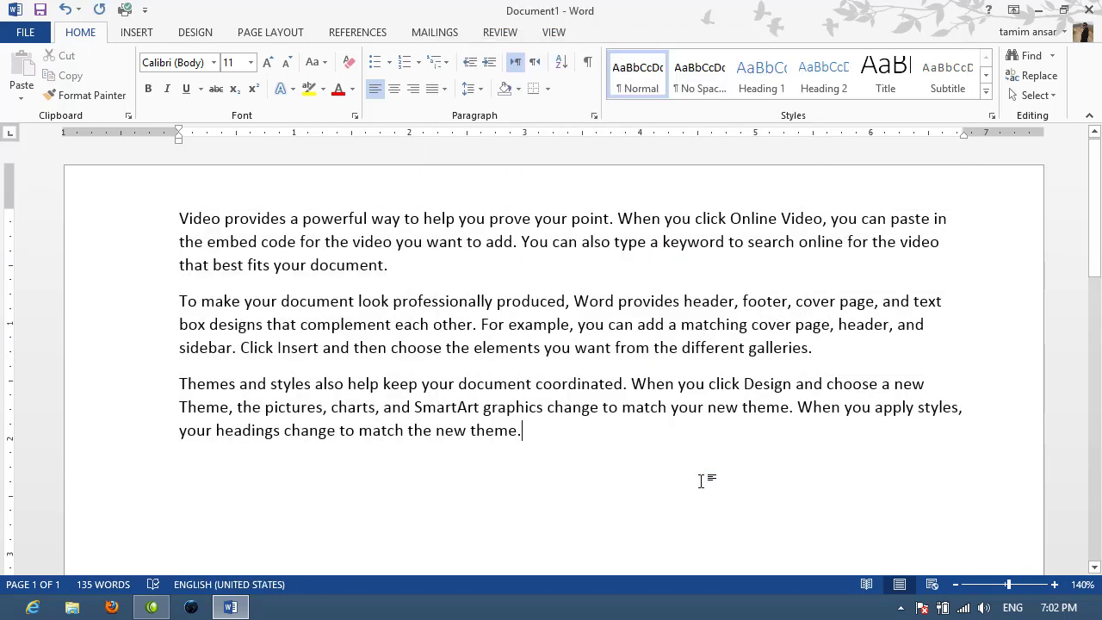
- Add a right-aligned test line 'JBKJHKJHJHKGHGVVBNVBNVBNVBNVNB' below the paragraphs via the Paragraph dialog
key(Return)
text(GHGVVBN)
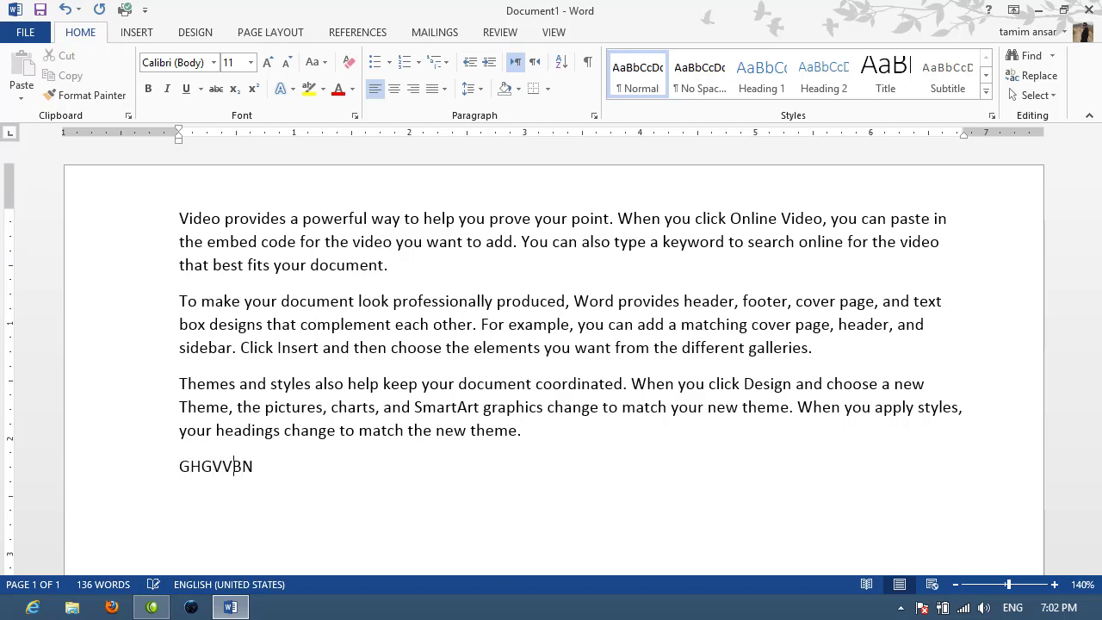
text(VBNVBNVBNVNB)
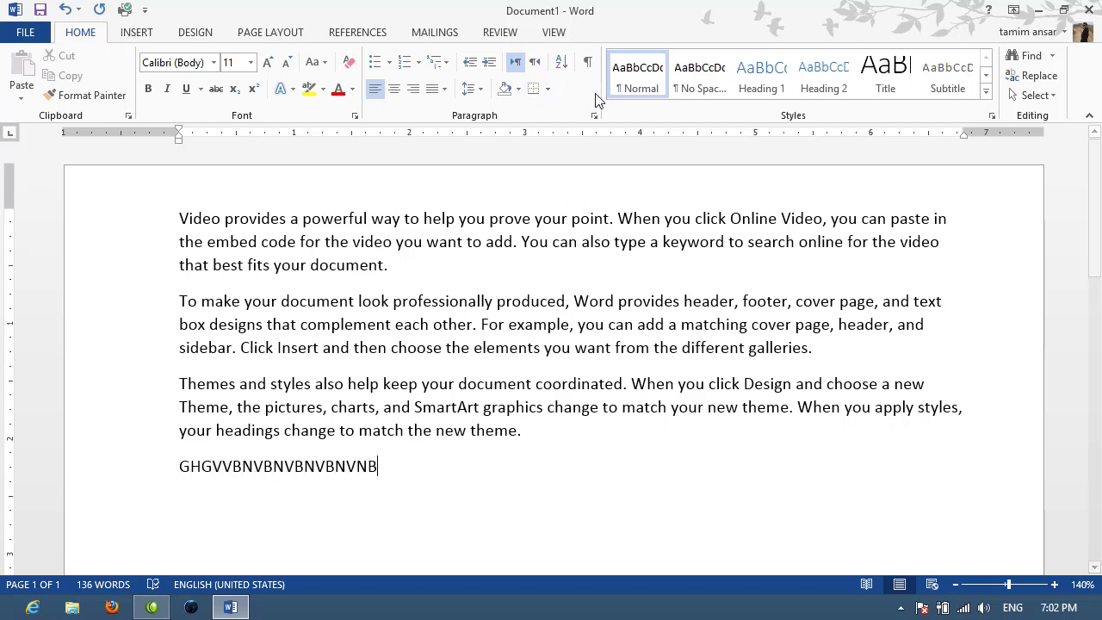
click(593, 115)
click(605, 117)
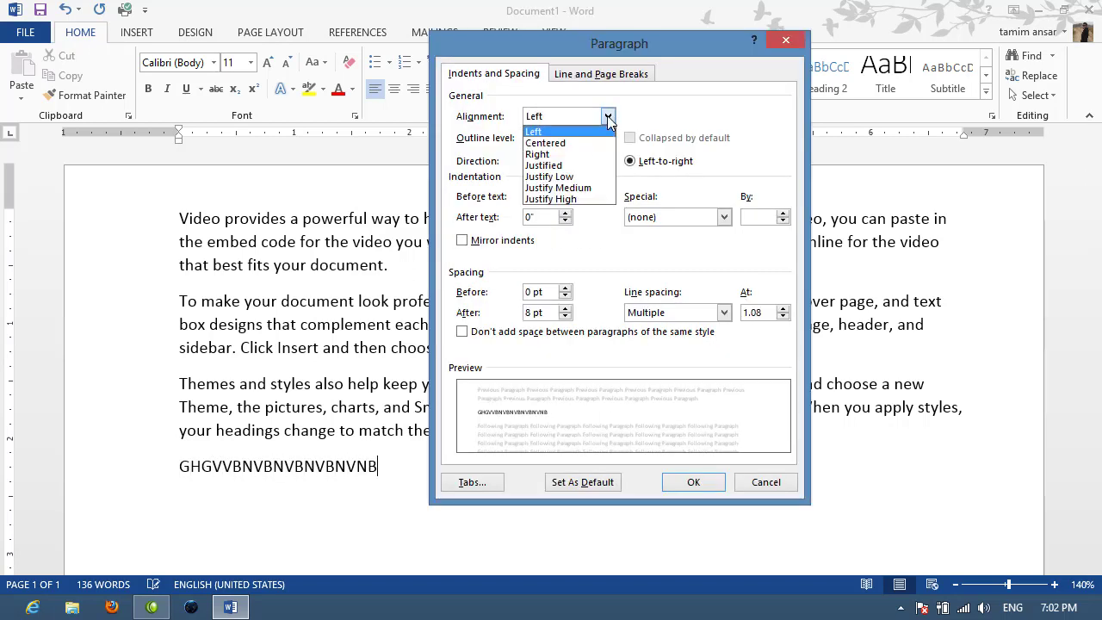
click(539, 153)
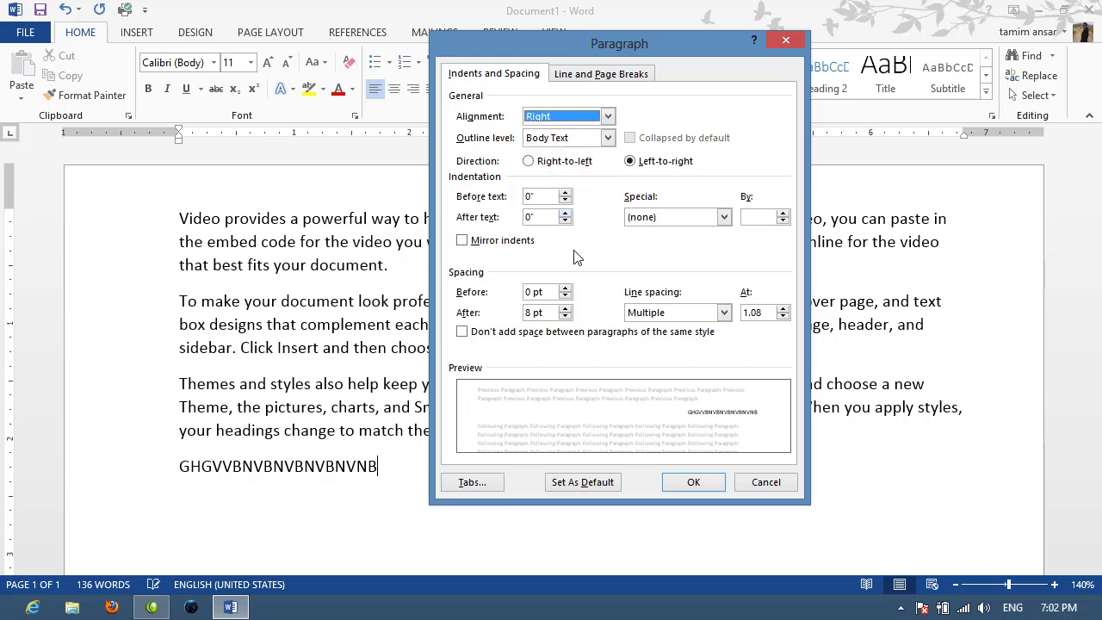
click(689, 481)
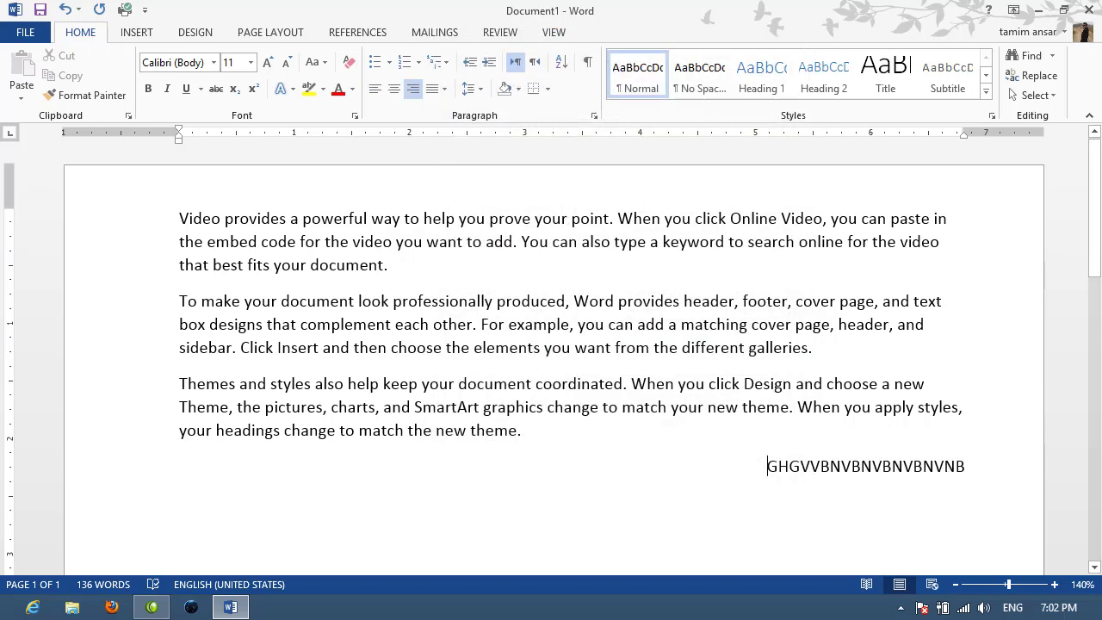
text(JBKJHKJHJHK)
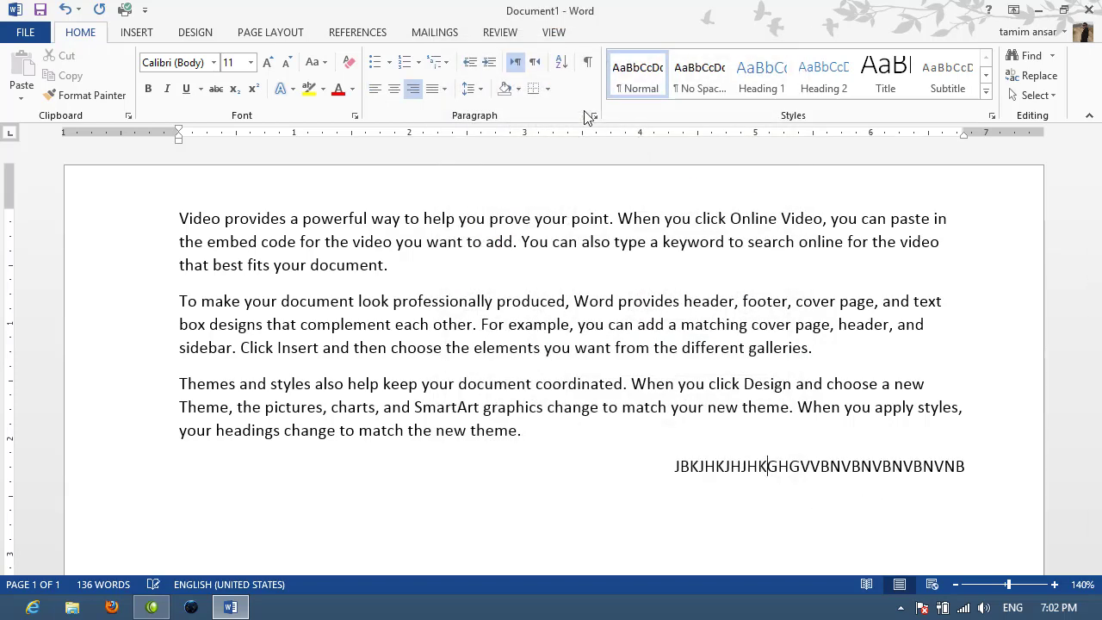
click(592, 115)
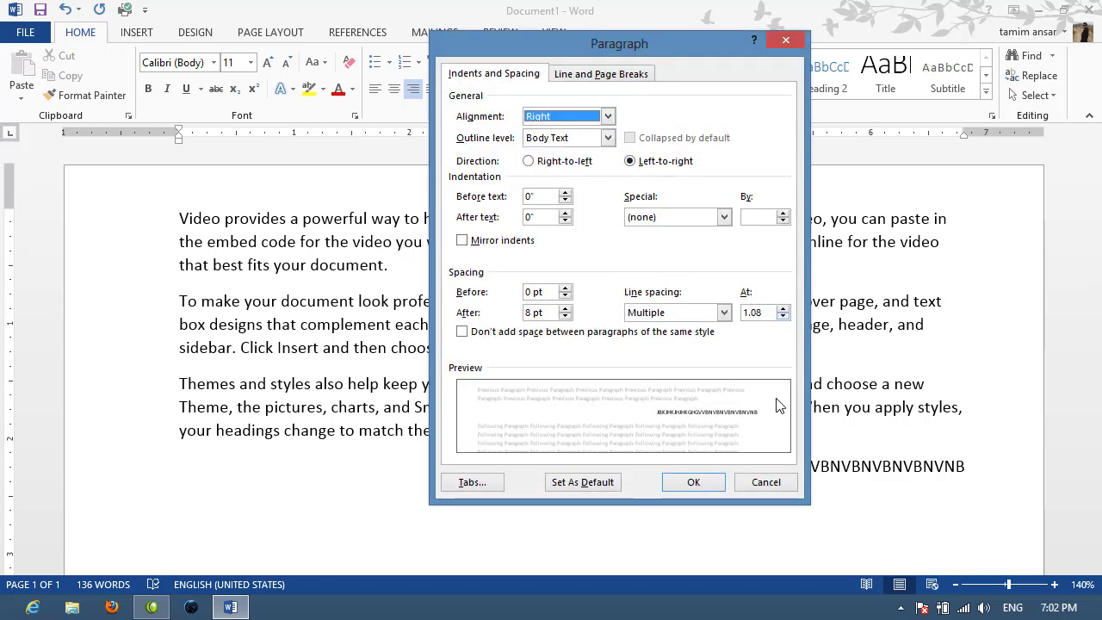
click(765, 483)
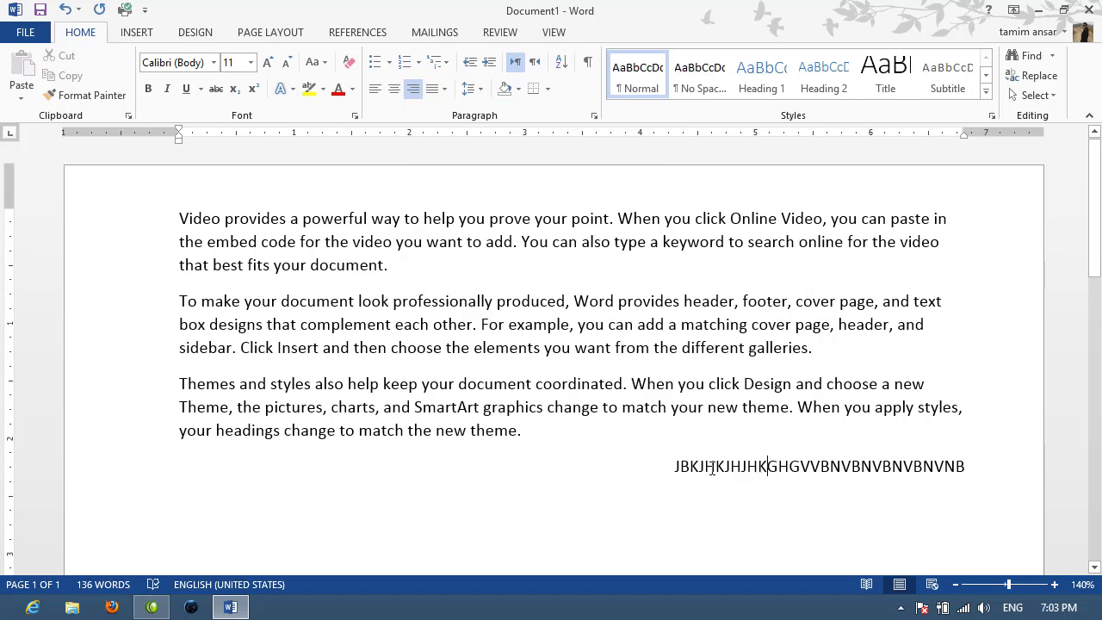
- Delete the test line and right-align all paragraphs through the Paragraph dialog
mouse_move(681, 465)
mouse_down()
mouse_move(964, 450)
mouse_move(524, 431)
mouse_up()
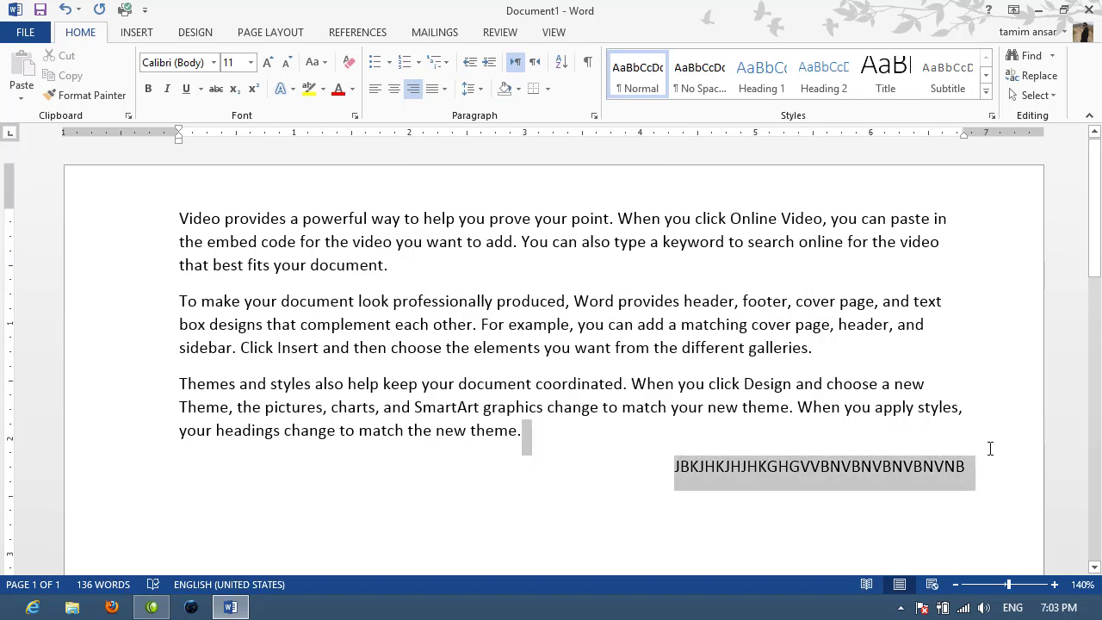
key(BackSpace)
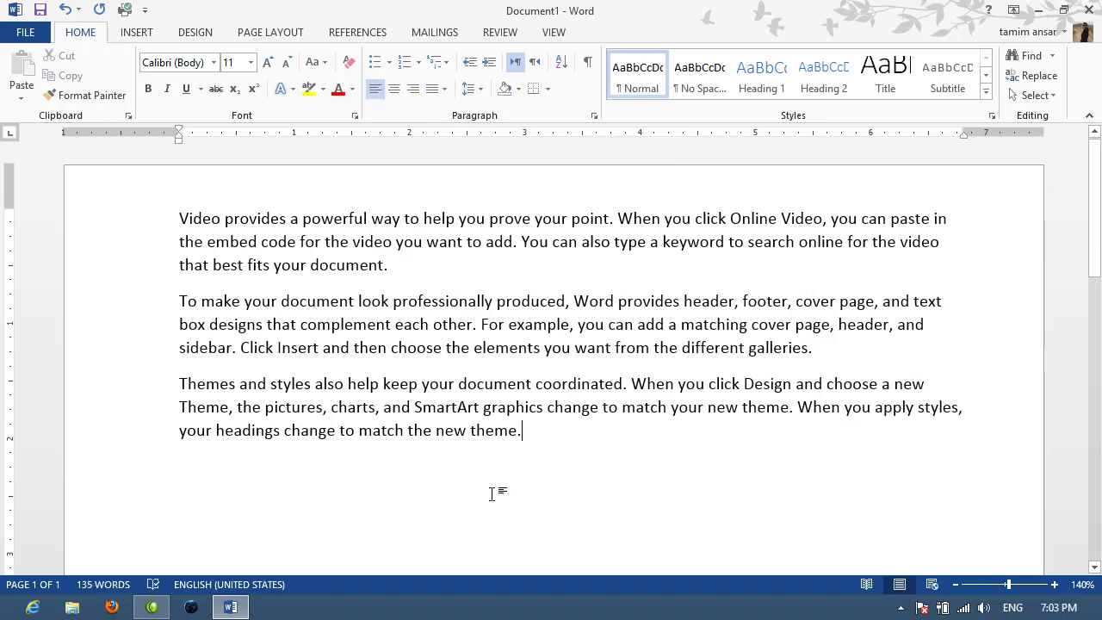
key(ctrl+a)
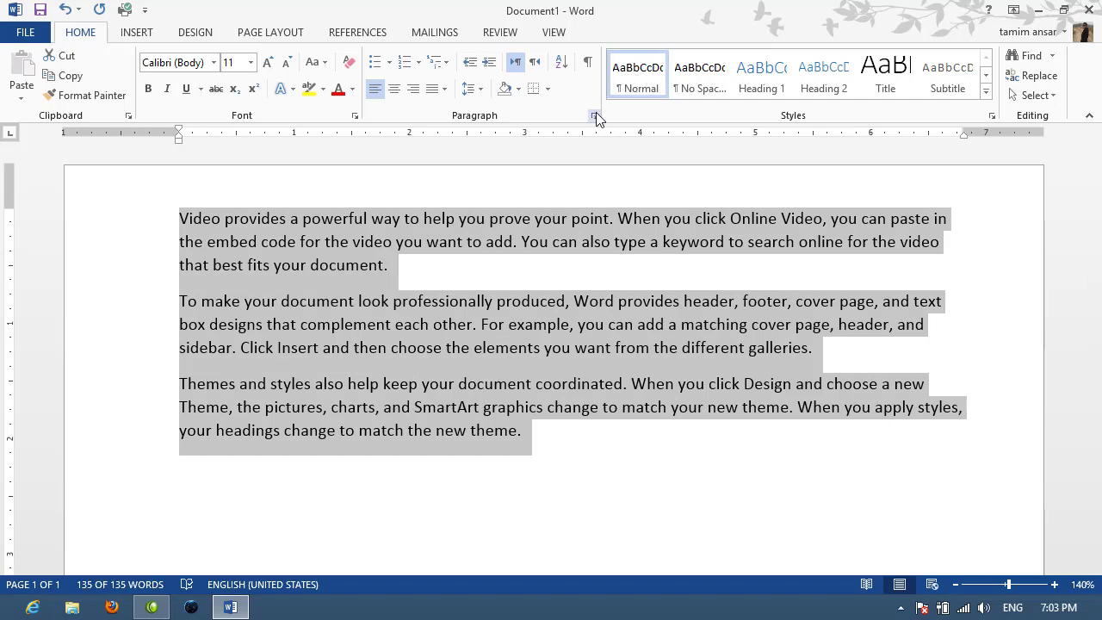
click(595, 116)
click(607, 117)
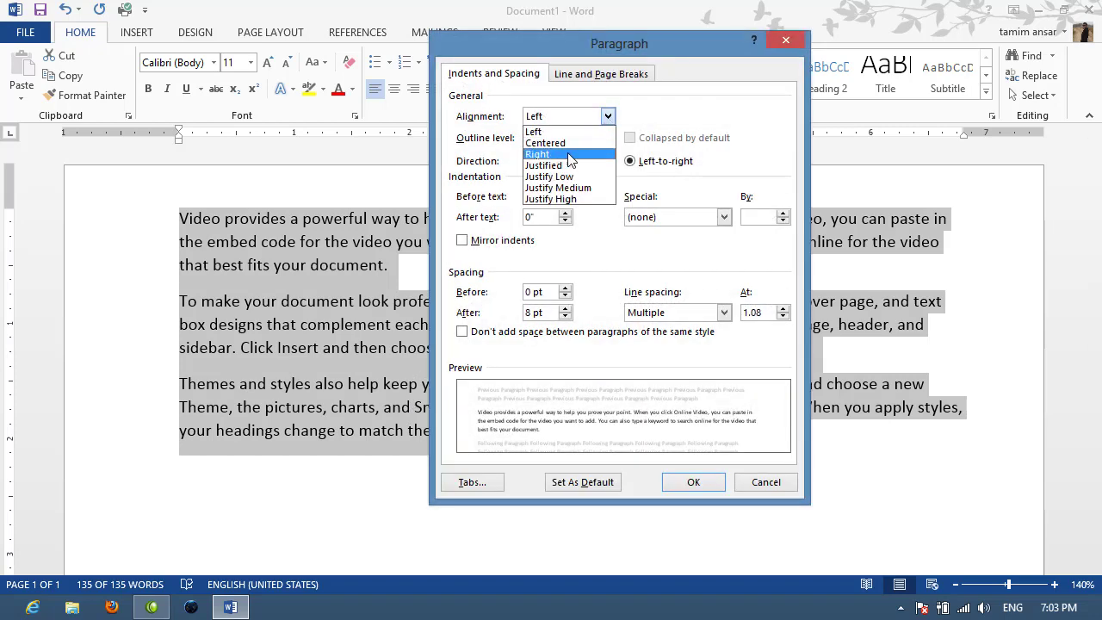
click(556, 154)
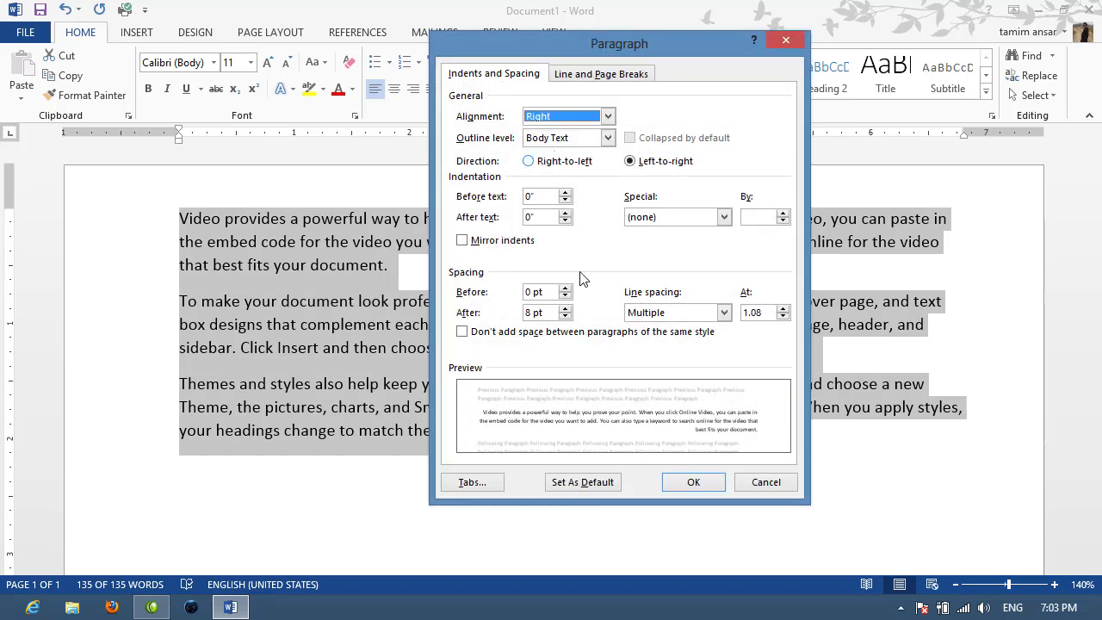
click(696, 485)
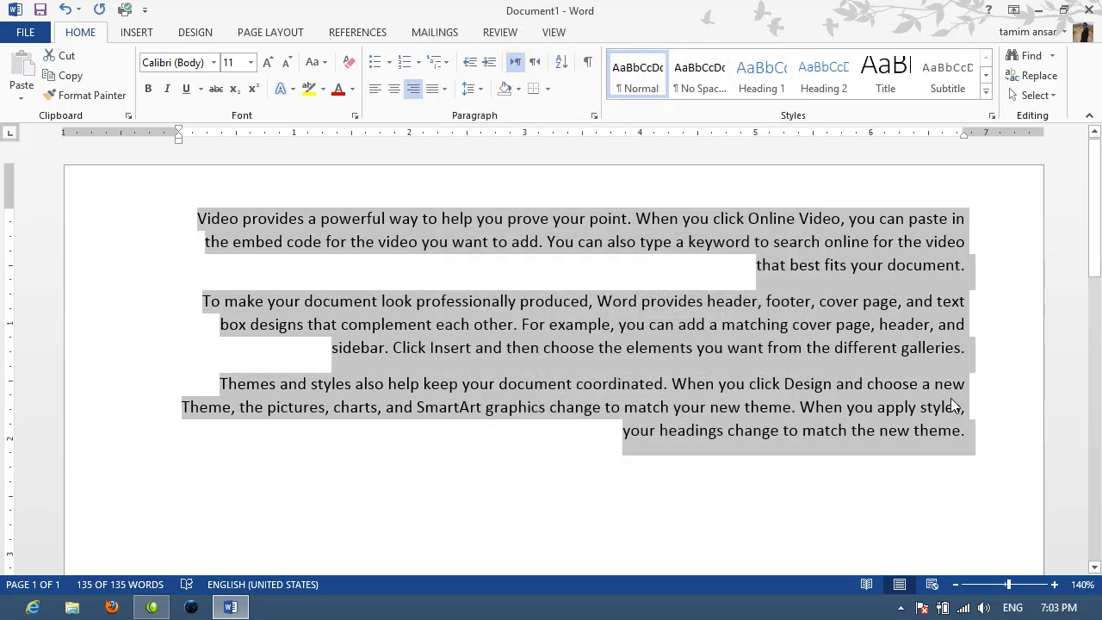
- Preview Justify High alignment in the Paragraph dialog and cancel it
click(594, 115)
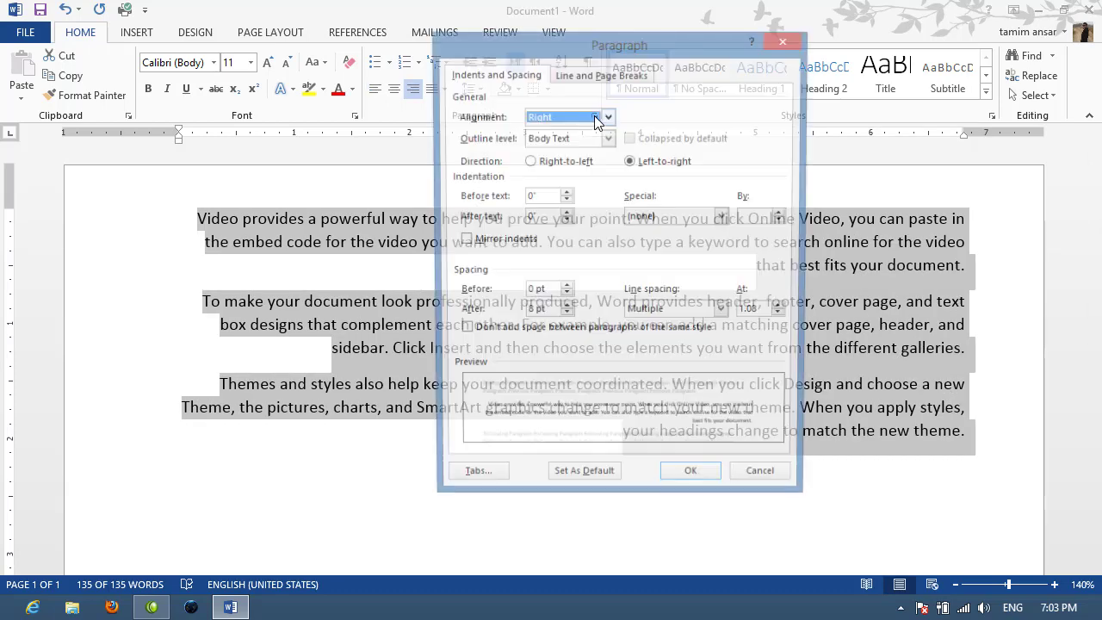
click(608, 117)
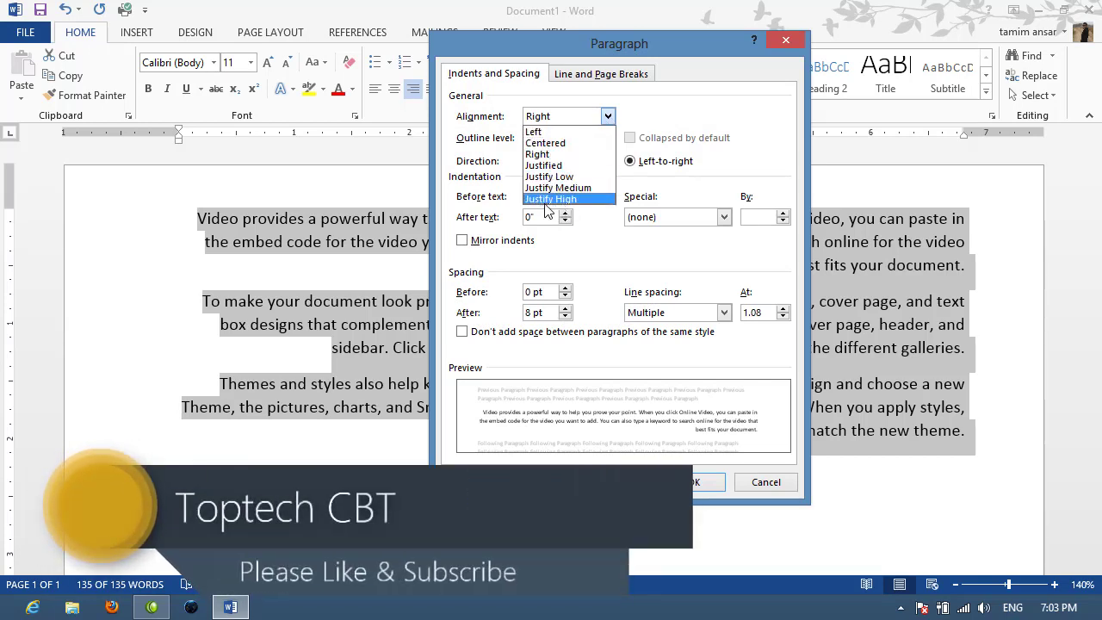
click(579, 200)
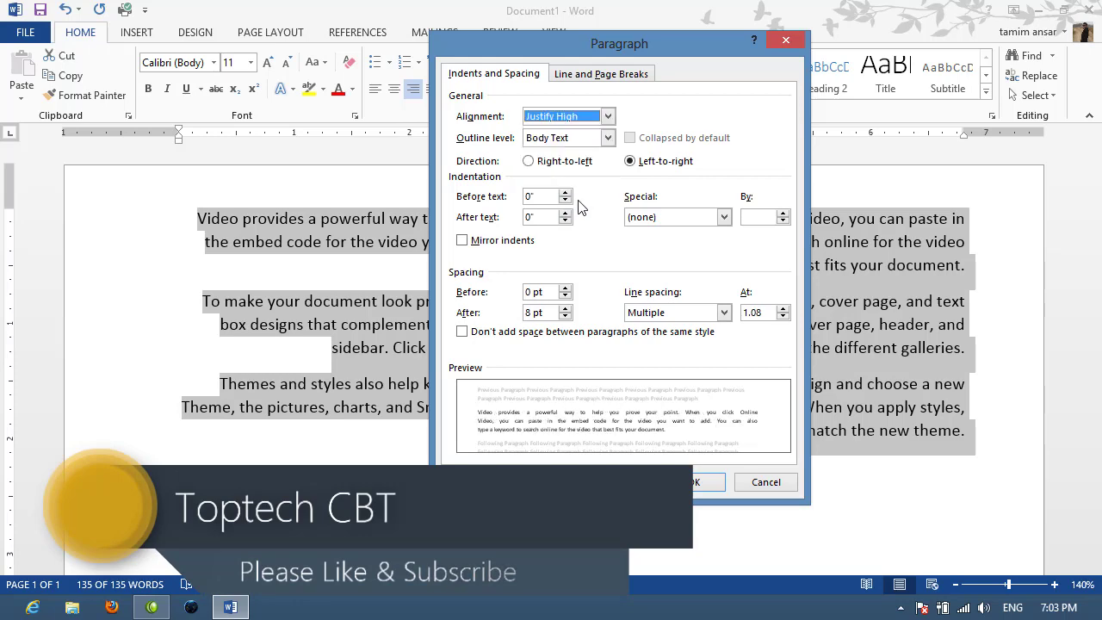
click(770, 484)
- Try left, center and right alignment on all paragraphs, then apply Justify Medium
click(775, 487)
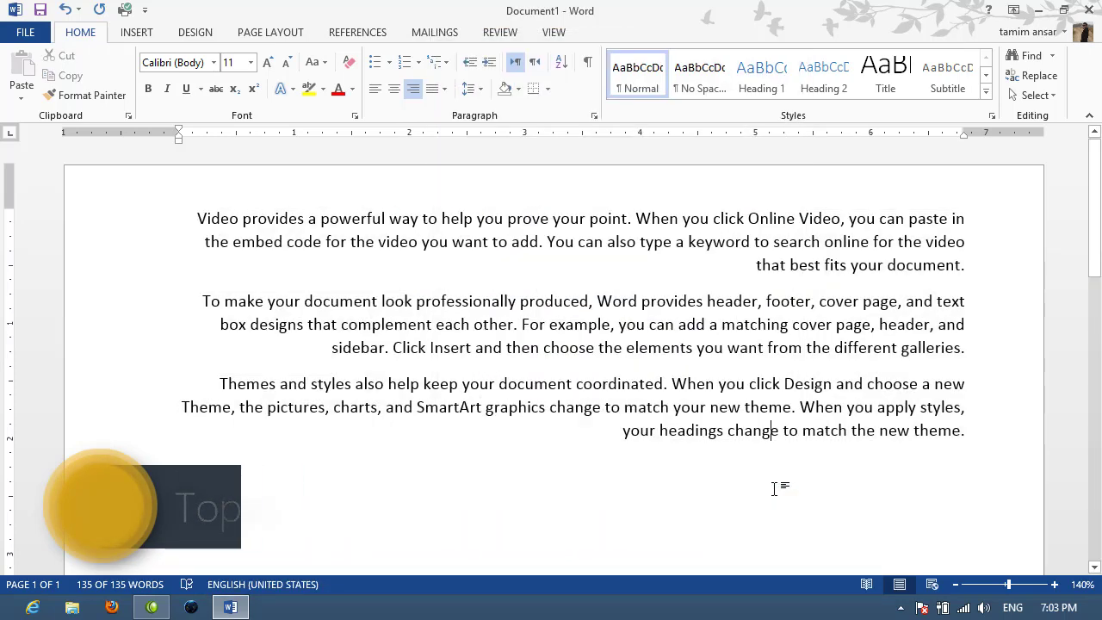
click(377, 93)
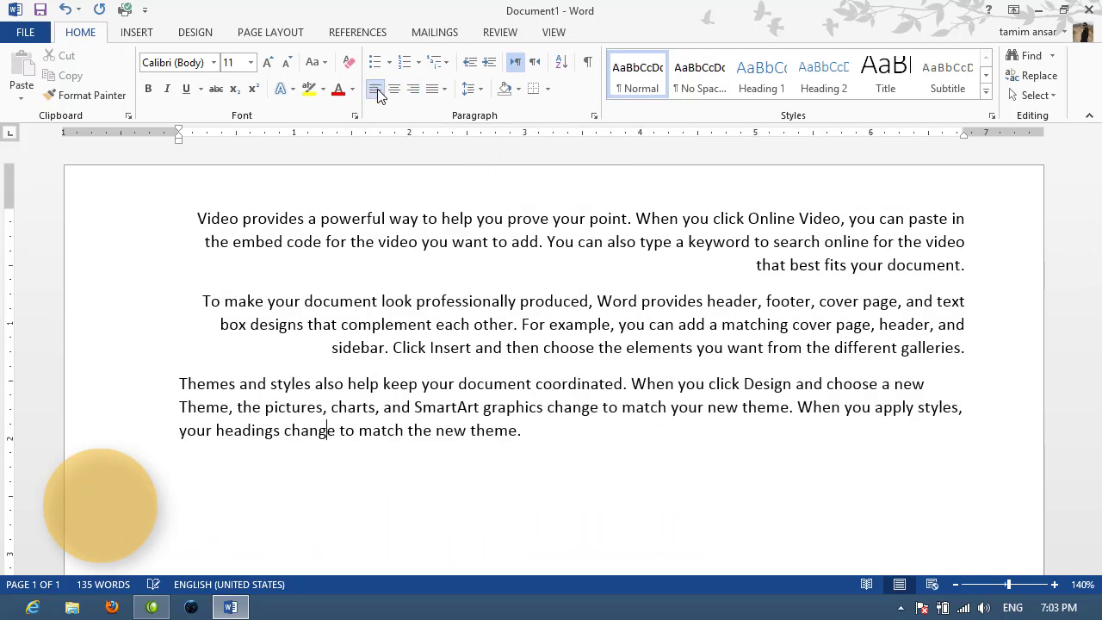
key(ctrl+a)
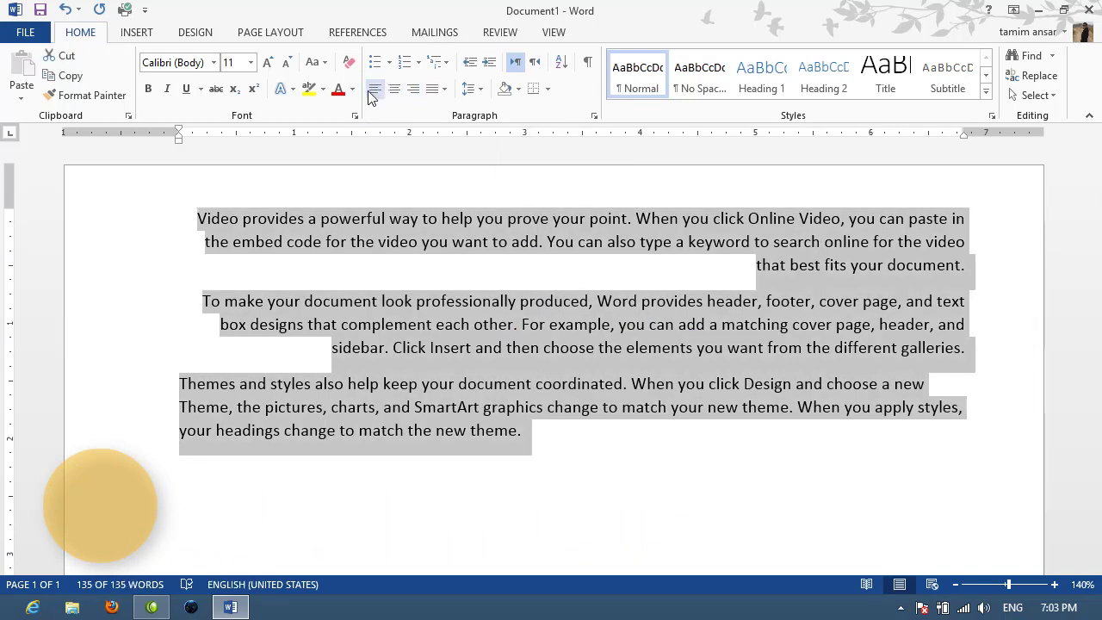
click(375, 95)
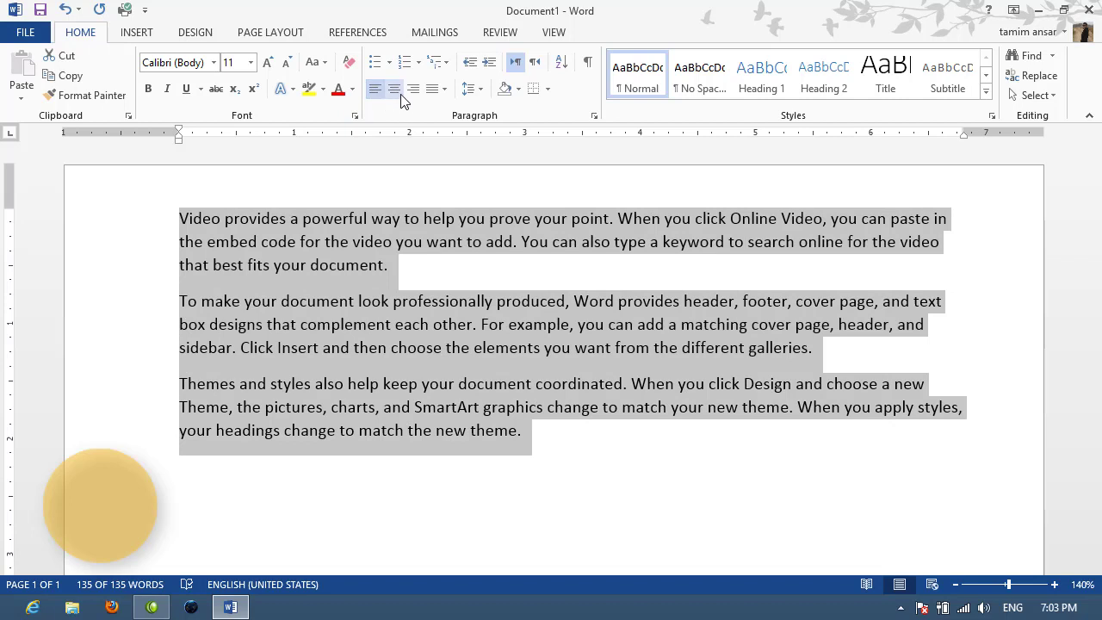
click(398, 97)
click(412, 91)
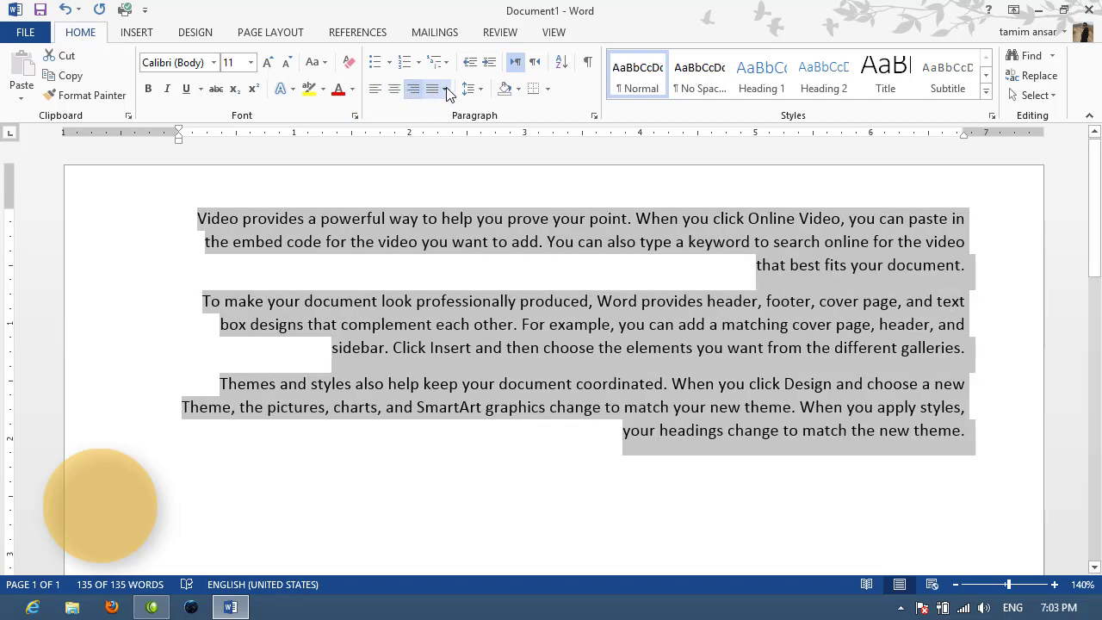
click(445, 89)
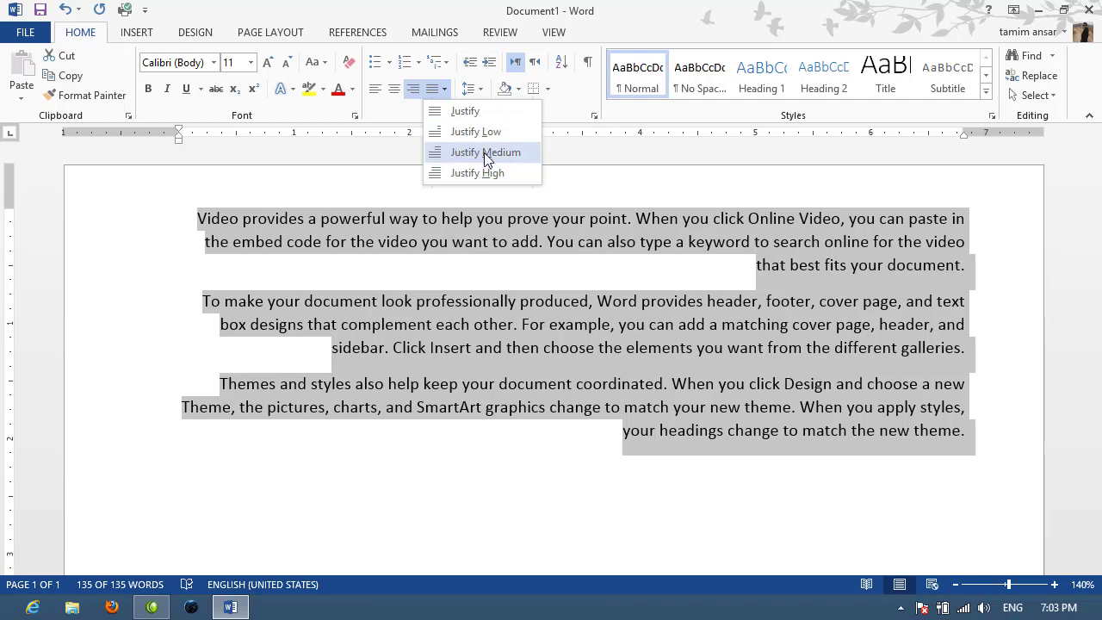
click(484, 160)
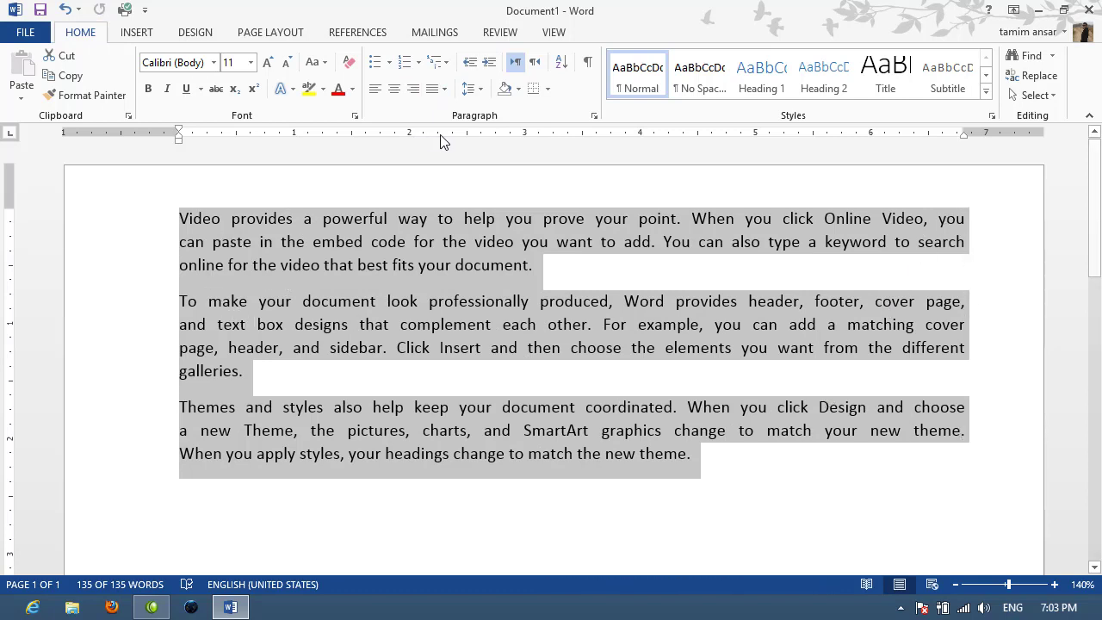
click(593, 116)
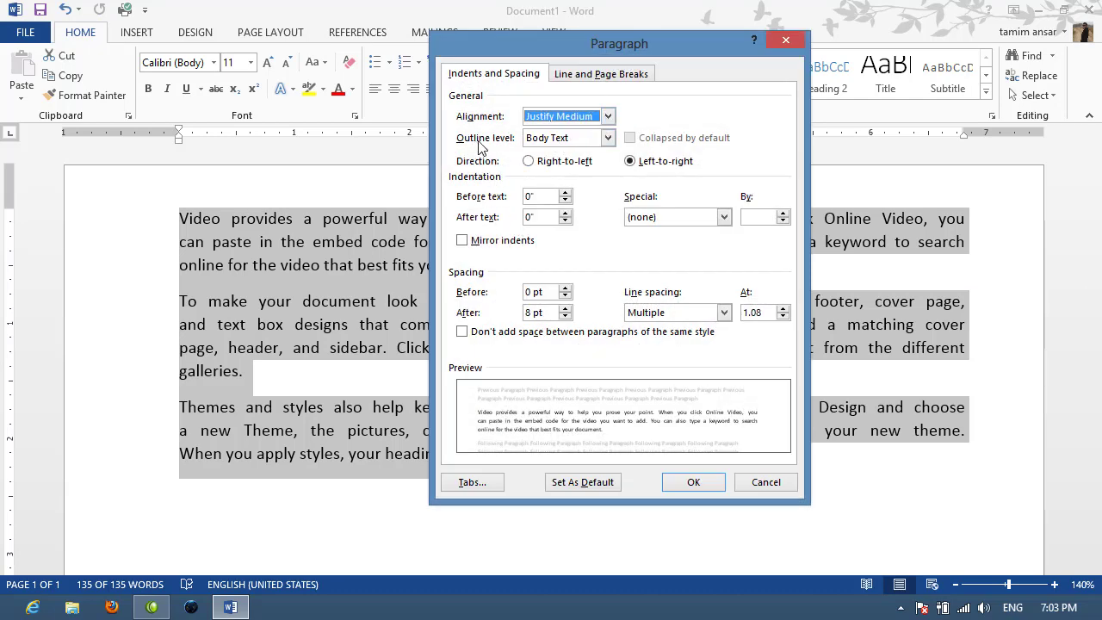
click(609, 141)
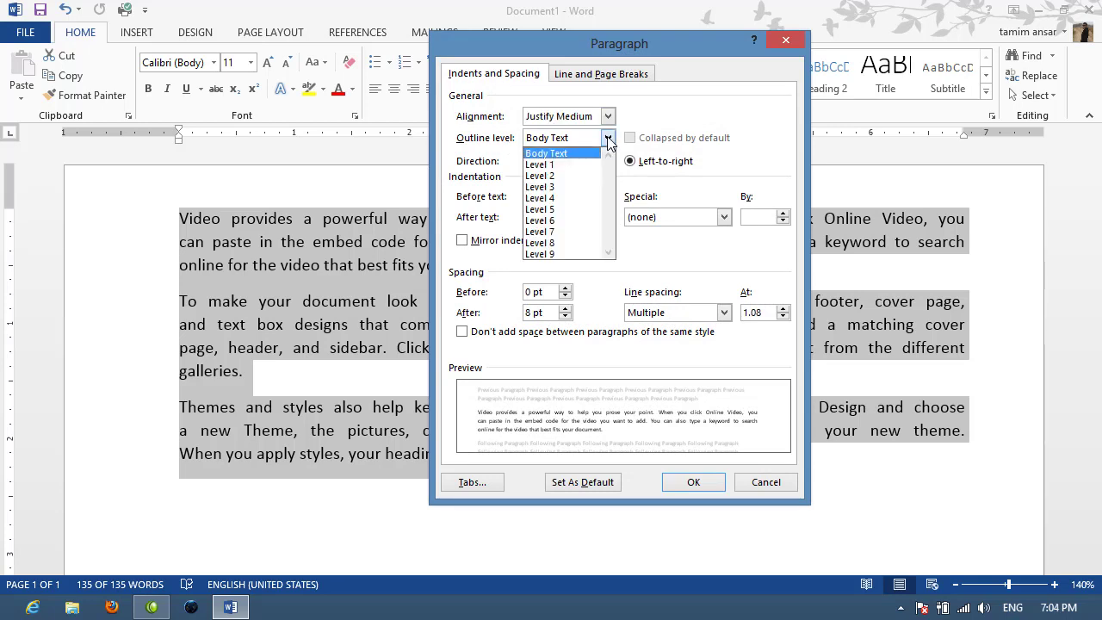
click(609, 141)
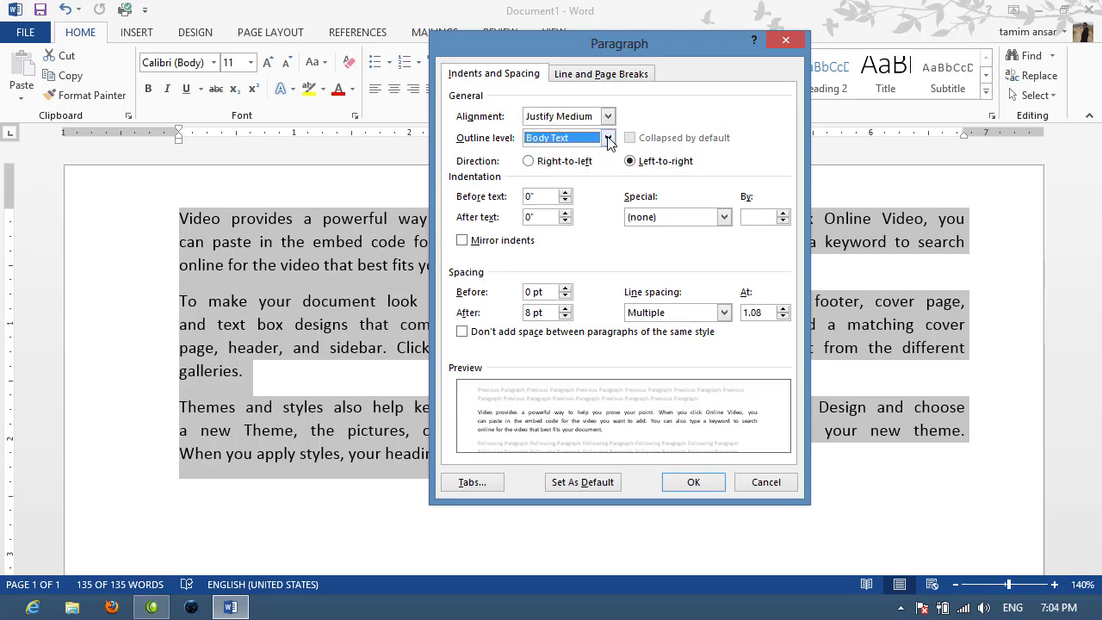
click(760, 489)
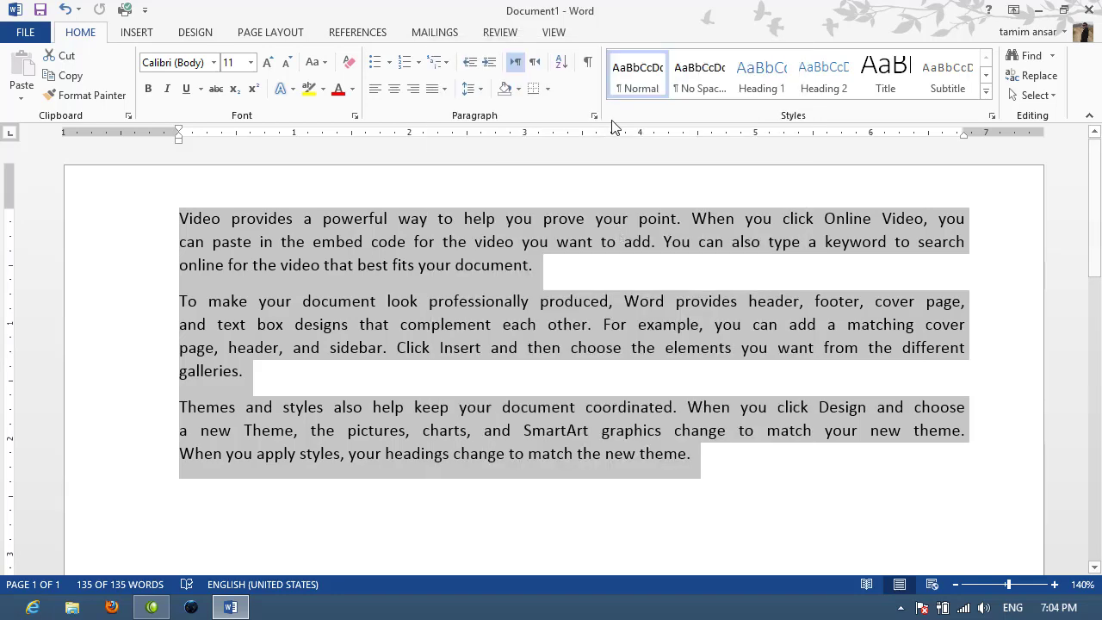
click(553, 32)
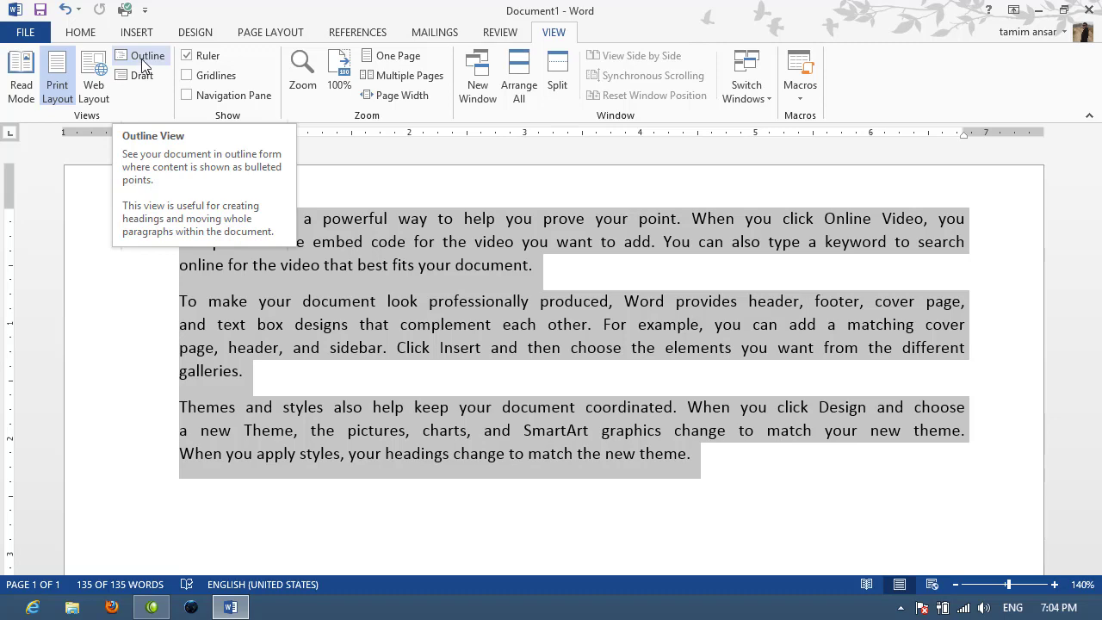
click(82, 32)
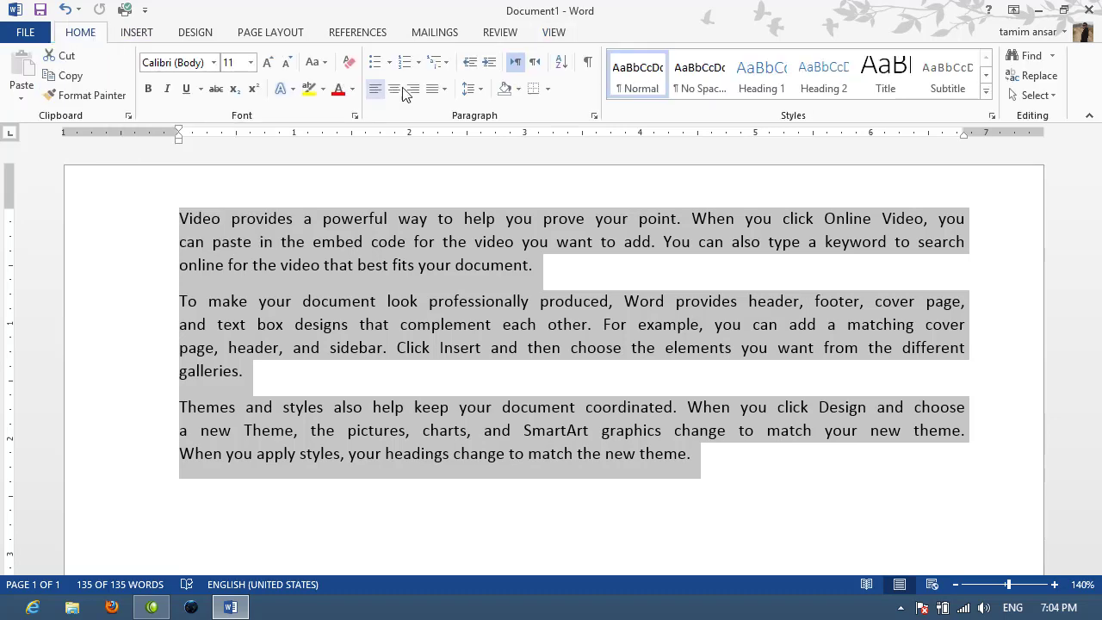
click(593, 116)
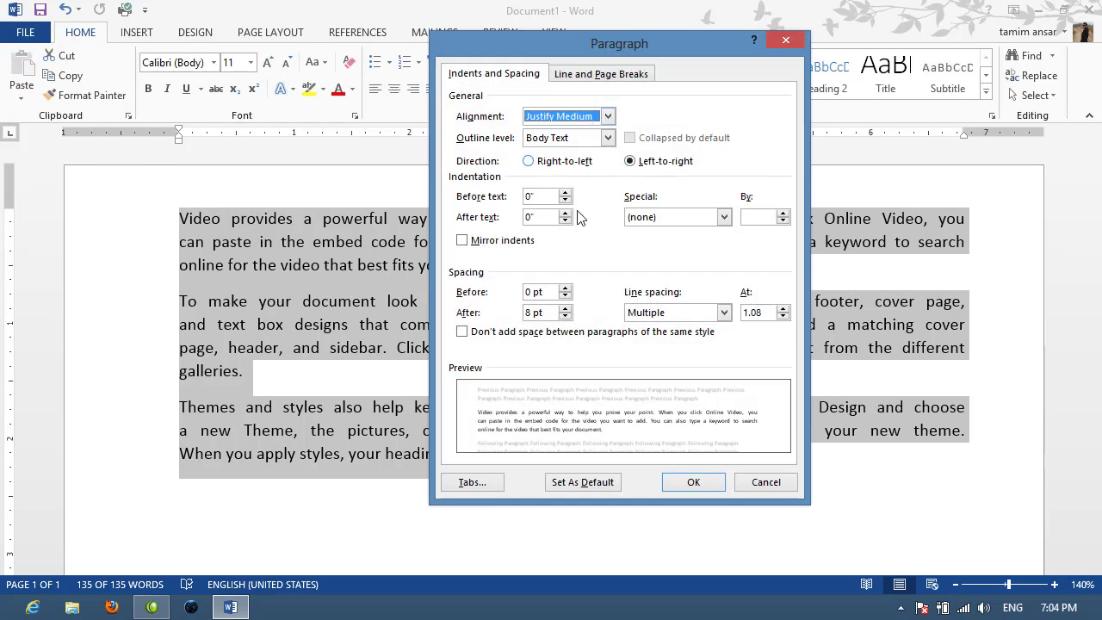
drag(585, 46, 543, 54)
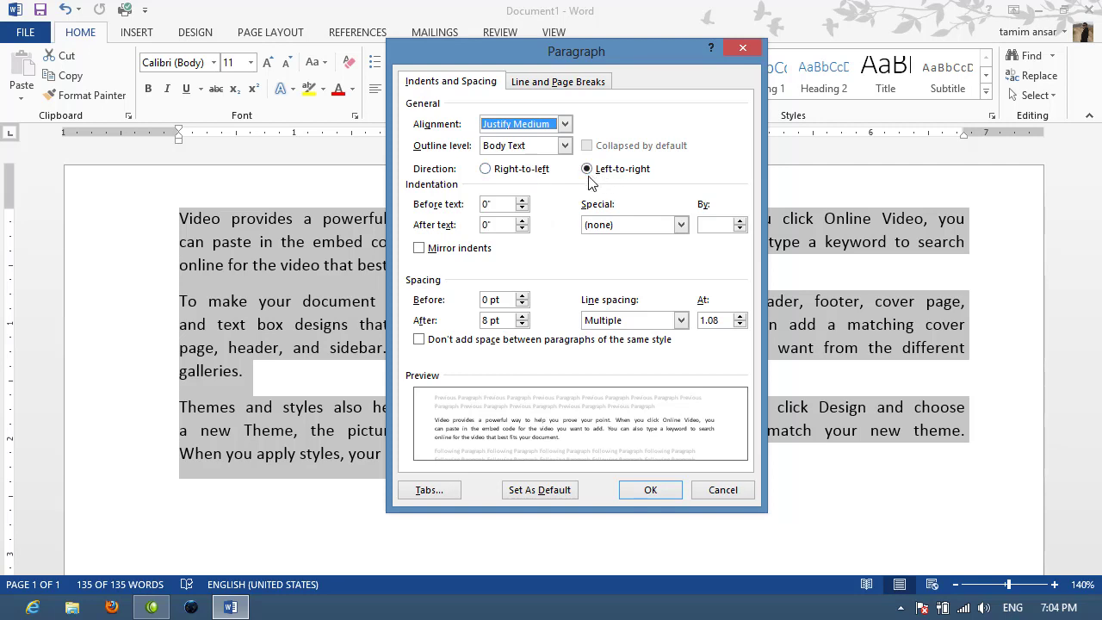
click(723, 491)
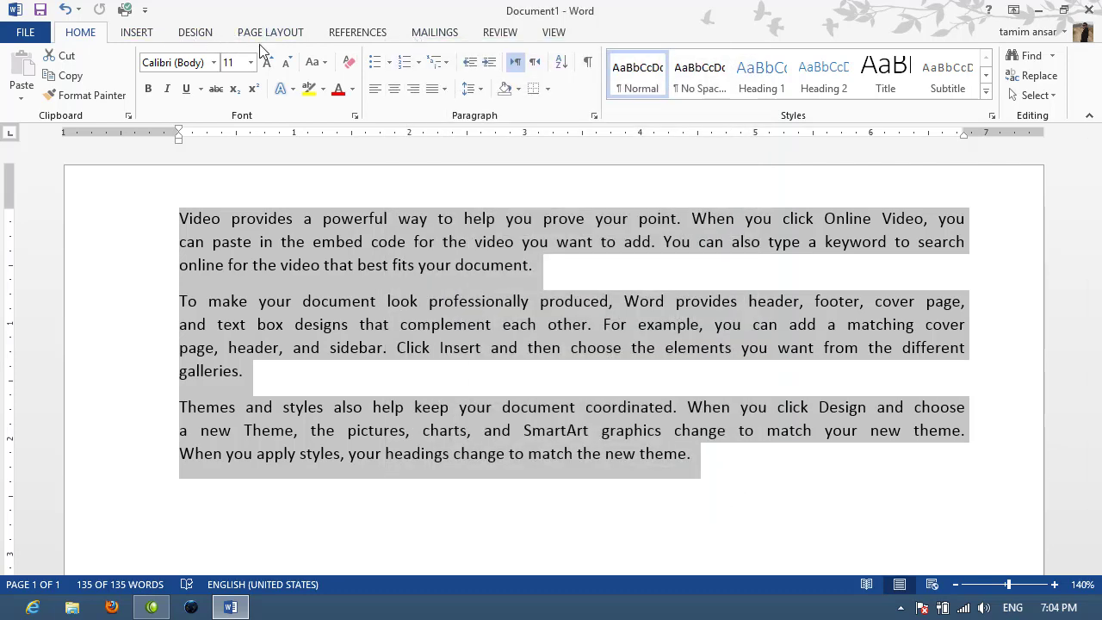
- Turn on Continuous line numbering from Page Layout > Line Numbers
click(254, 34)
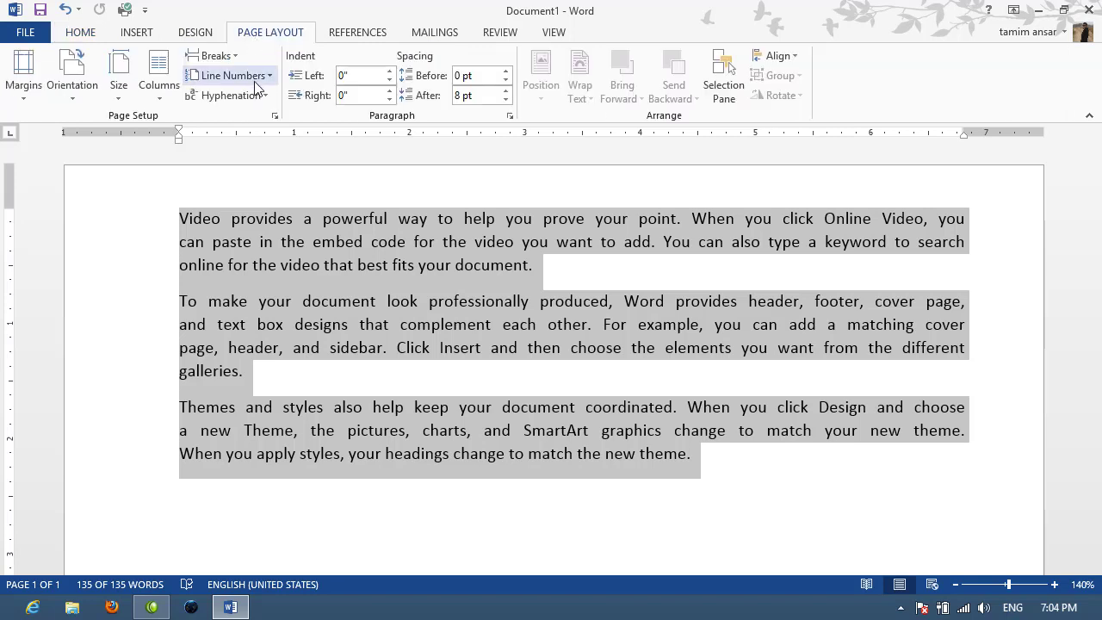
click(263, 76)
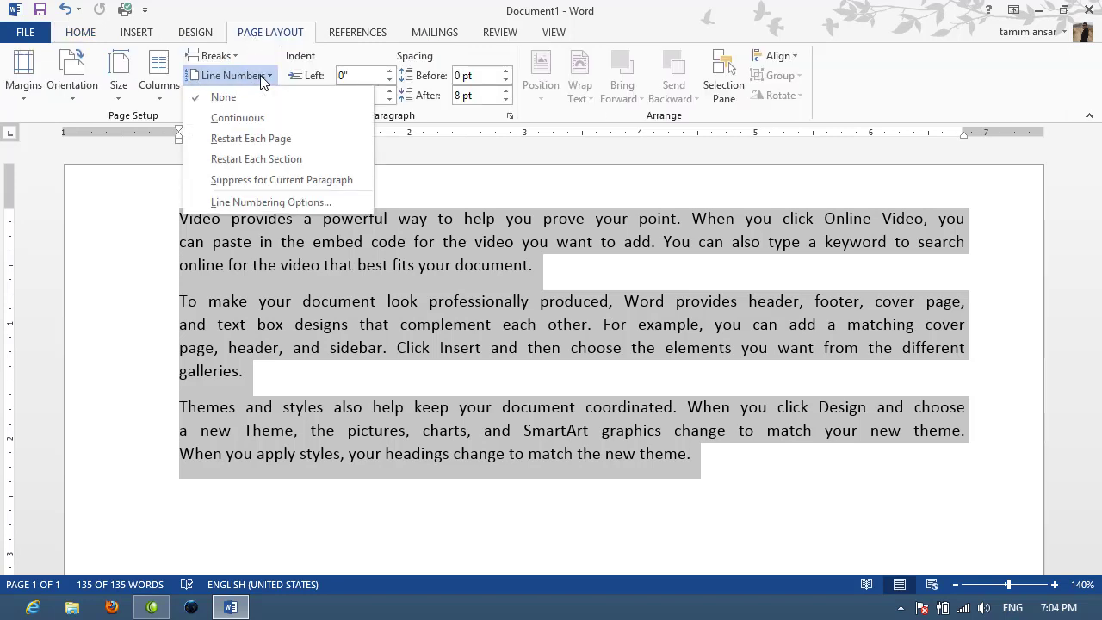
click(245, 121)
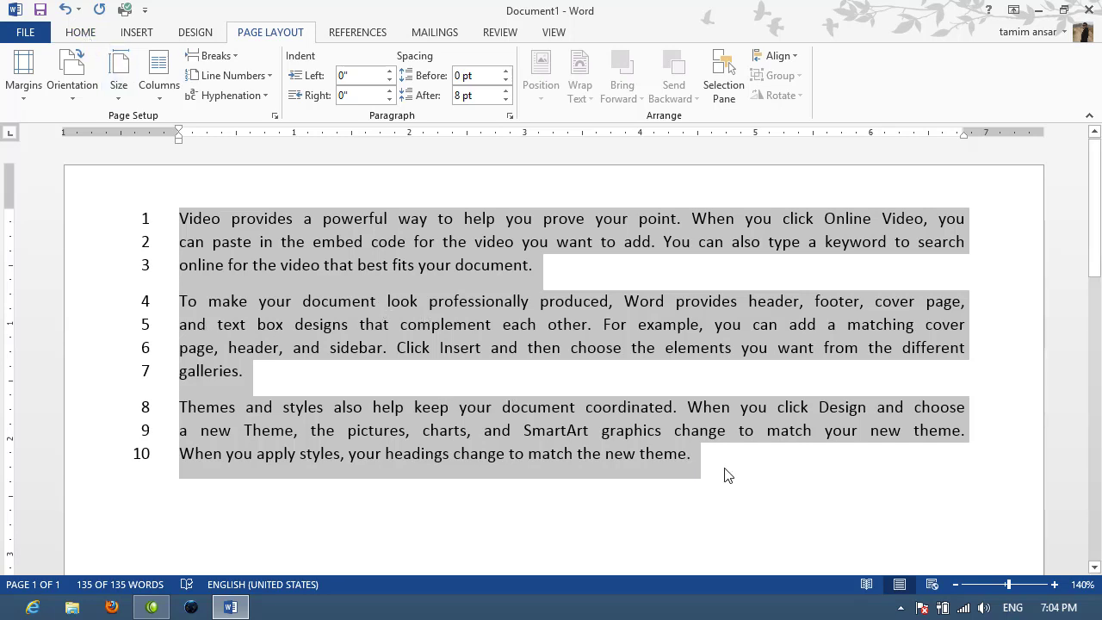
- Add a new paragraph of repeated W's after the last paragraph
click(699, 456)
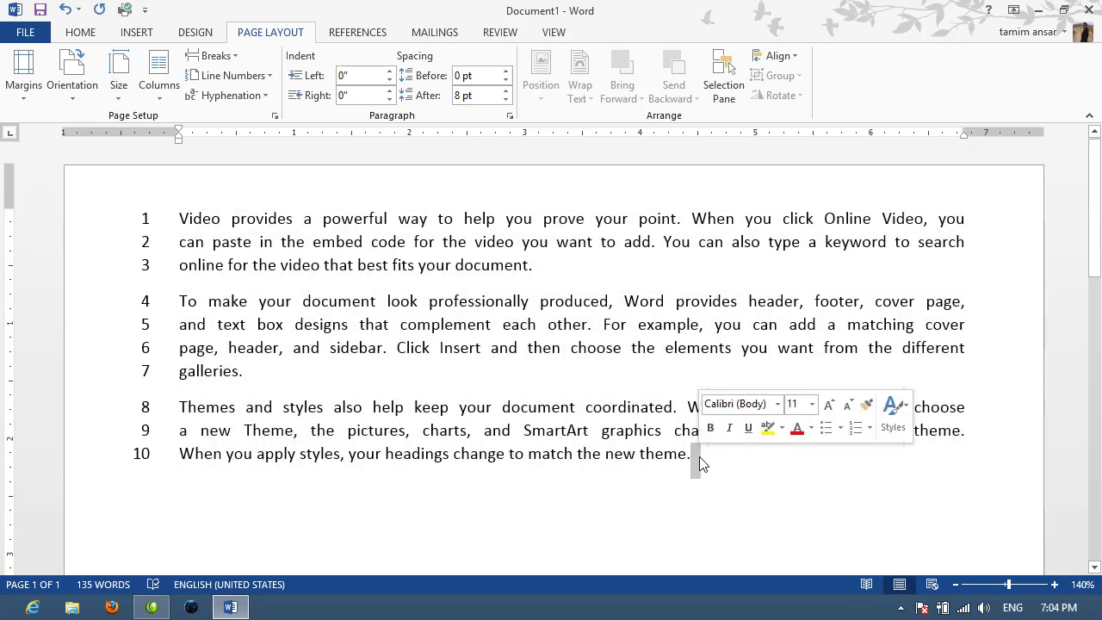
key(Return)
text(WWWWWWWWW)
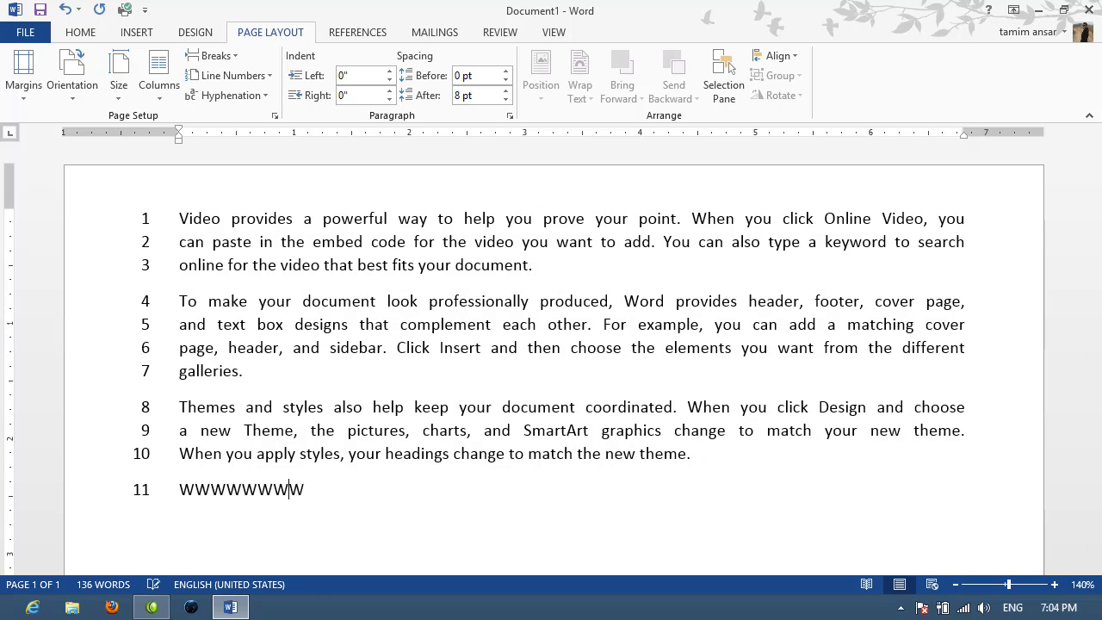
text(WWWWWWWWWWWWWWWWWWWWWWWWWWWWWWWWWWWWWWWWWWWWWWWWWWWWWWWWWWWWWWWWWWWW)
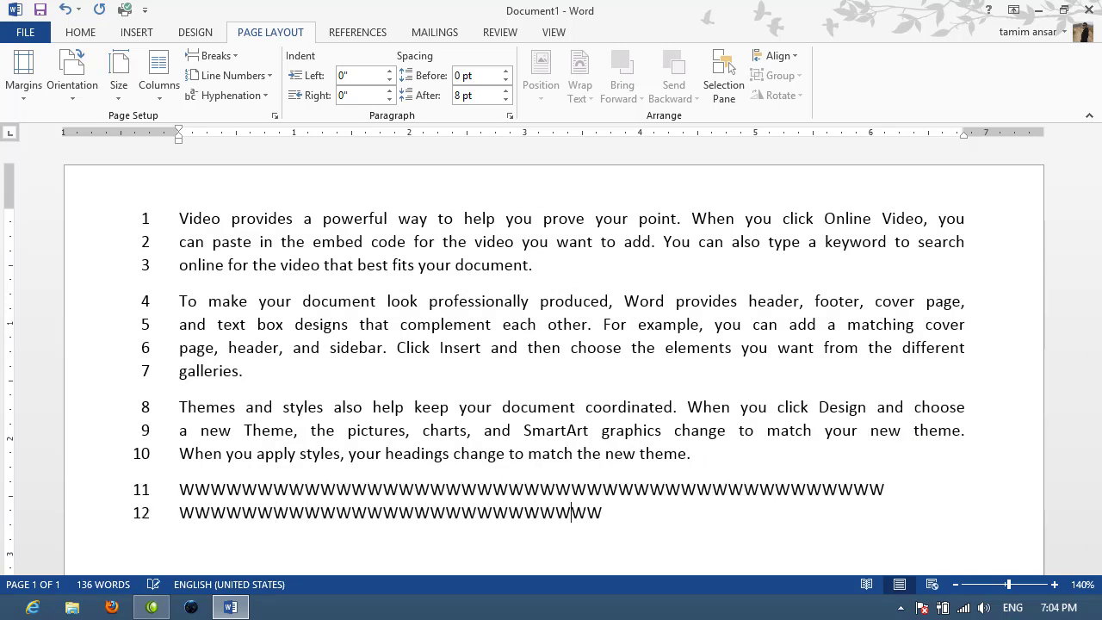
text(WWWWWWWWWWWWWWWWWWWWWWWWWWWWWWWWWWWWWWWWWWWWWWWWWWW)
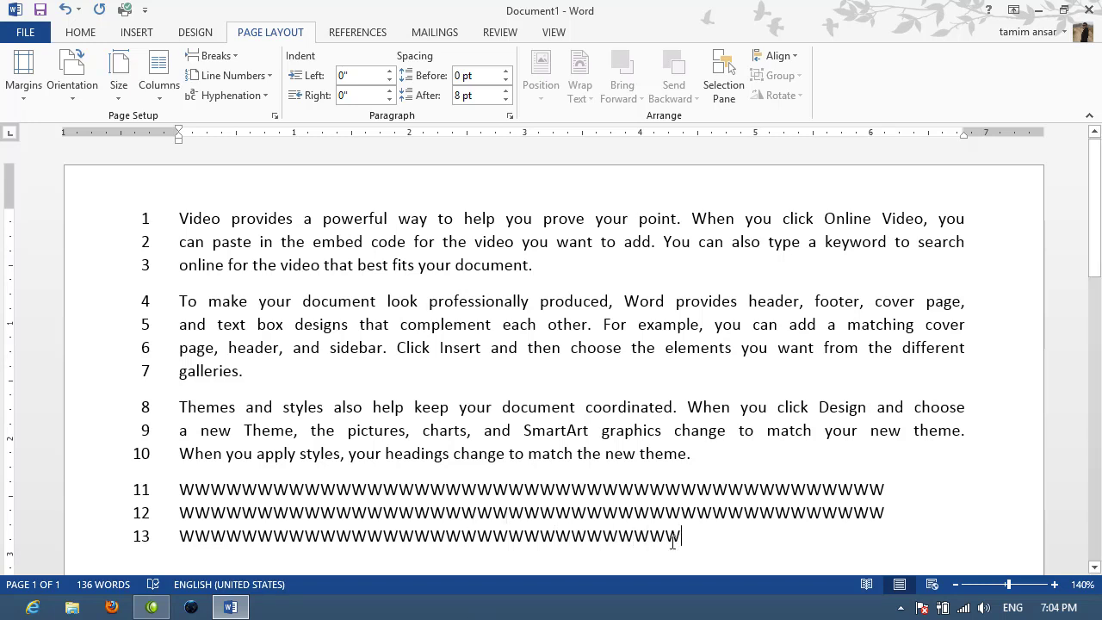
- Set all the text's direction to Right-to-left in the Paragraph dialog
drag(694, 537, 165, 226)
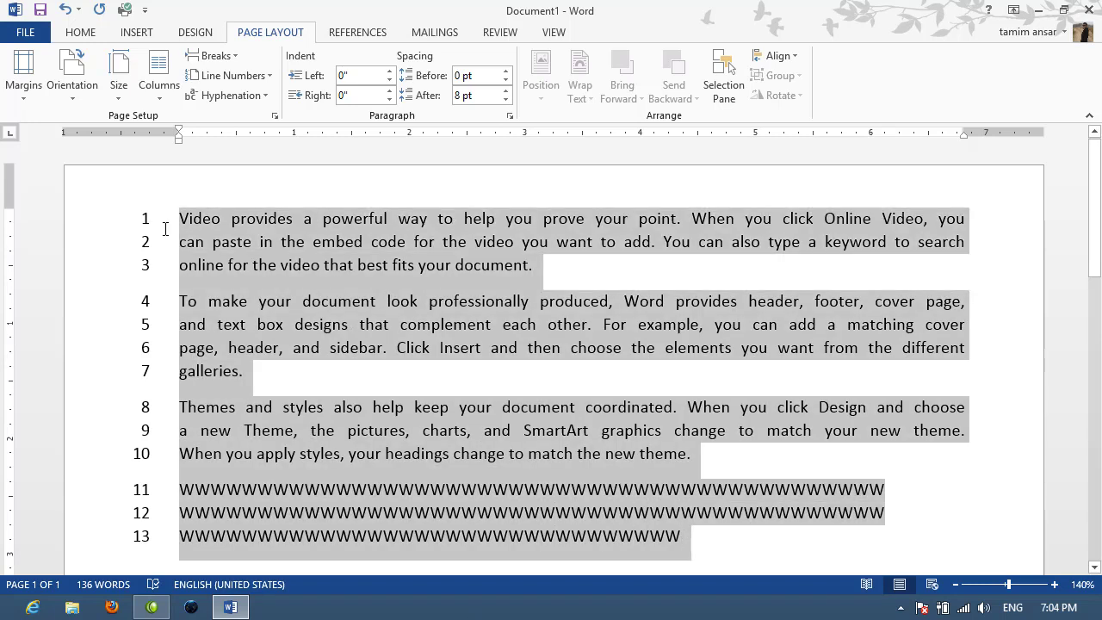
click(93, 33)
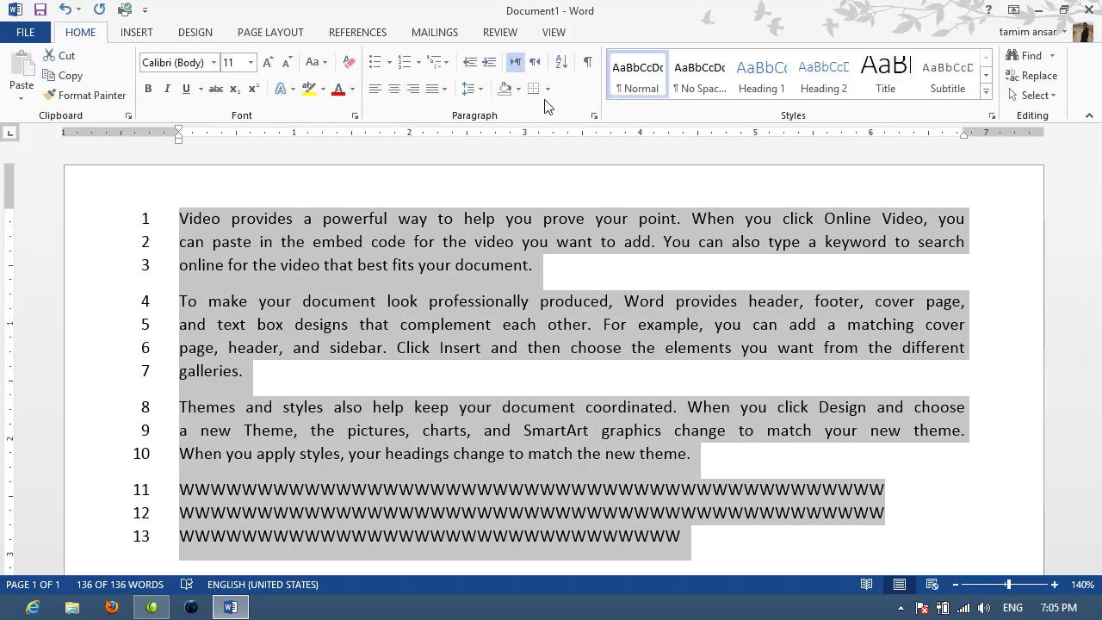
click(594, 115)
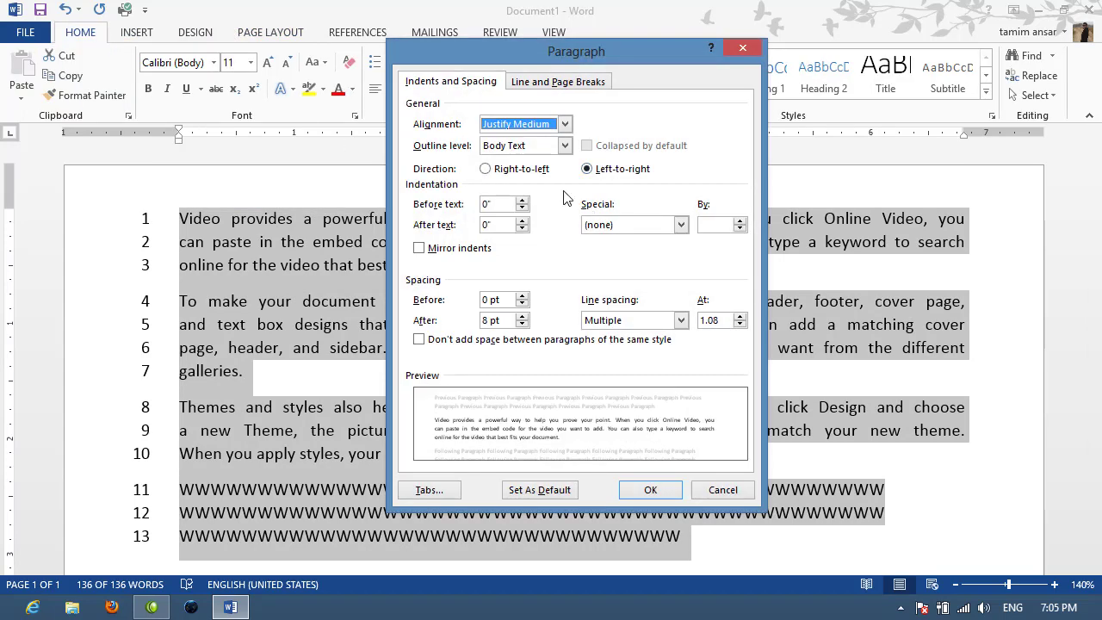
click(521, 169)
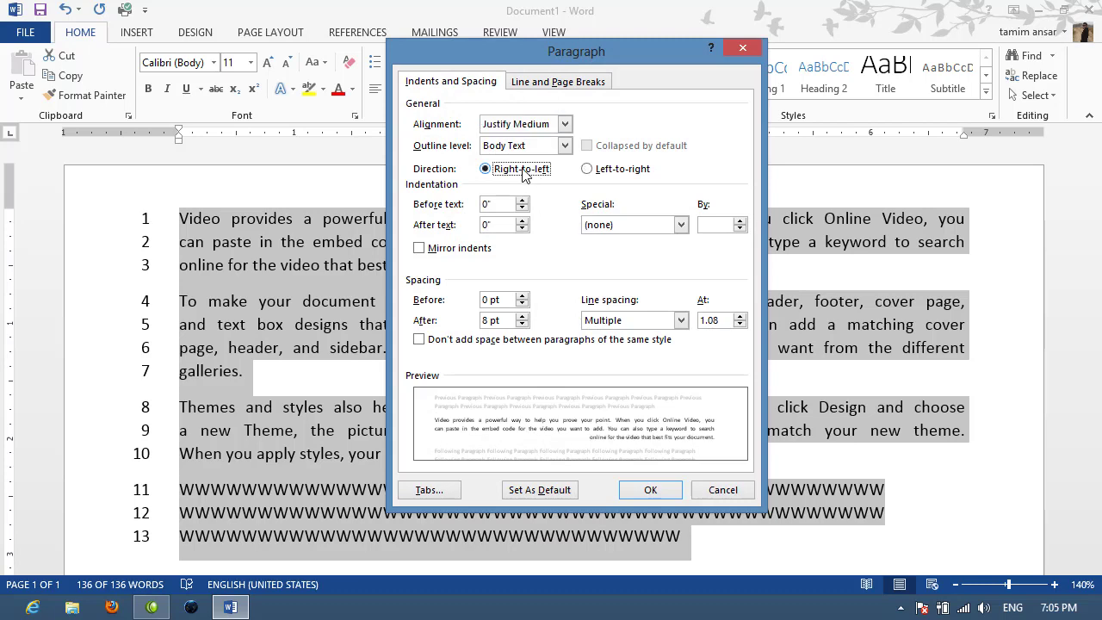
click(656, 492)
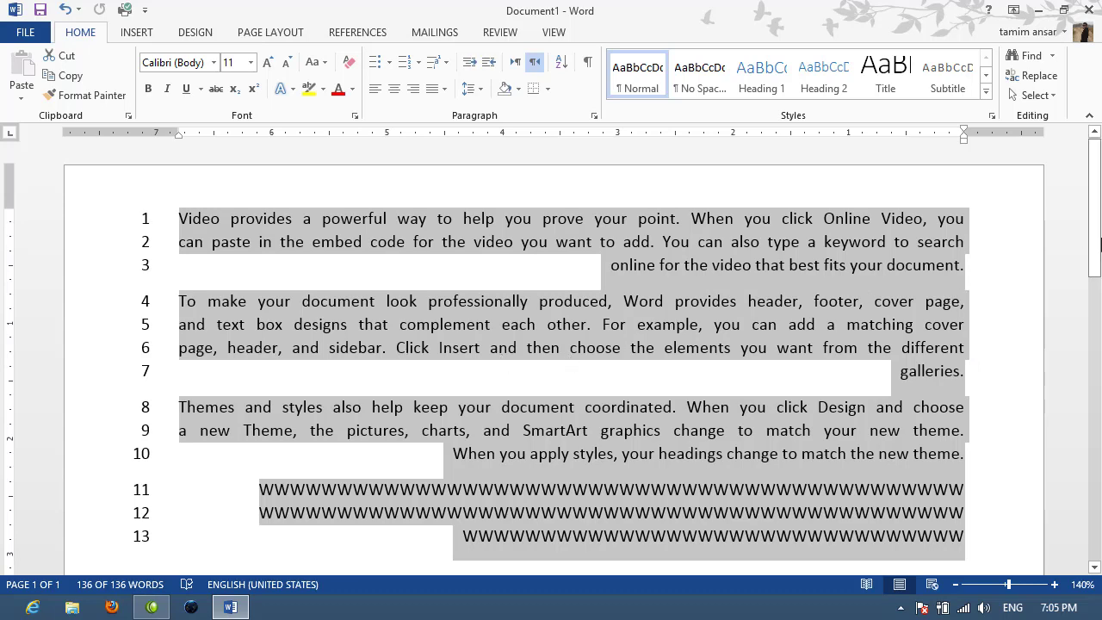
- Replace the text with two lines of Persian typing, dismissing the proofing tools message
drag(1099, 221, 1099, 205)
key(Delete)
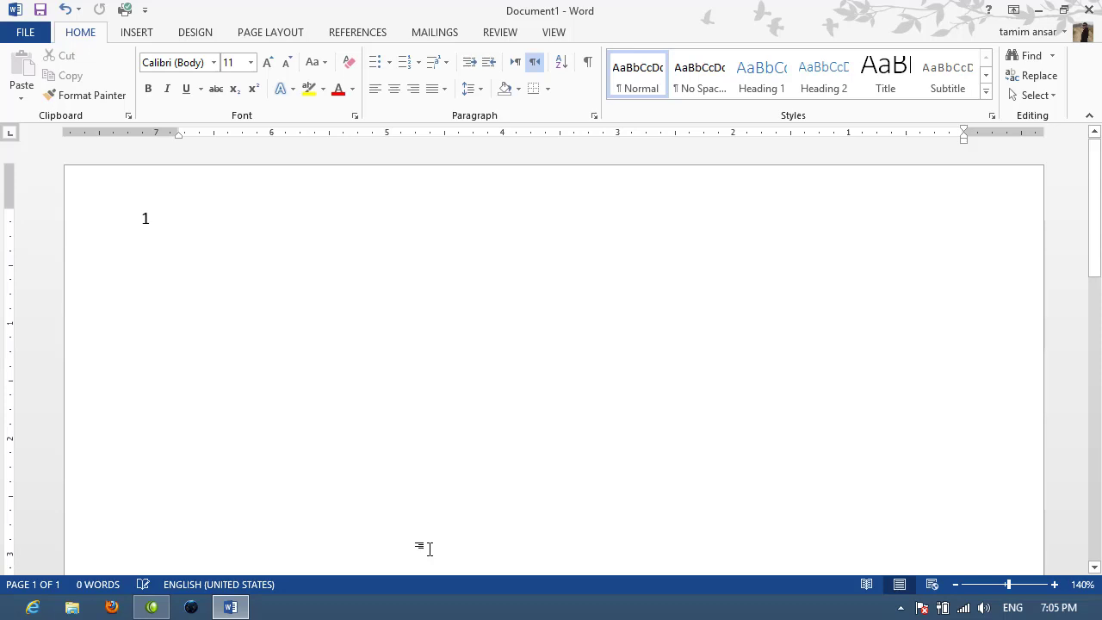
key(alt+shift)
text(نینمیستبنتسمنیتبتمستینبتنمسیتب)
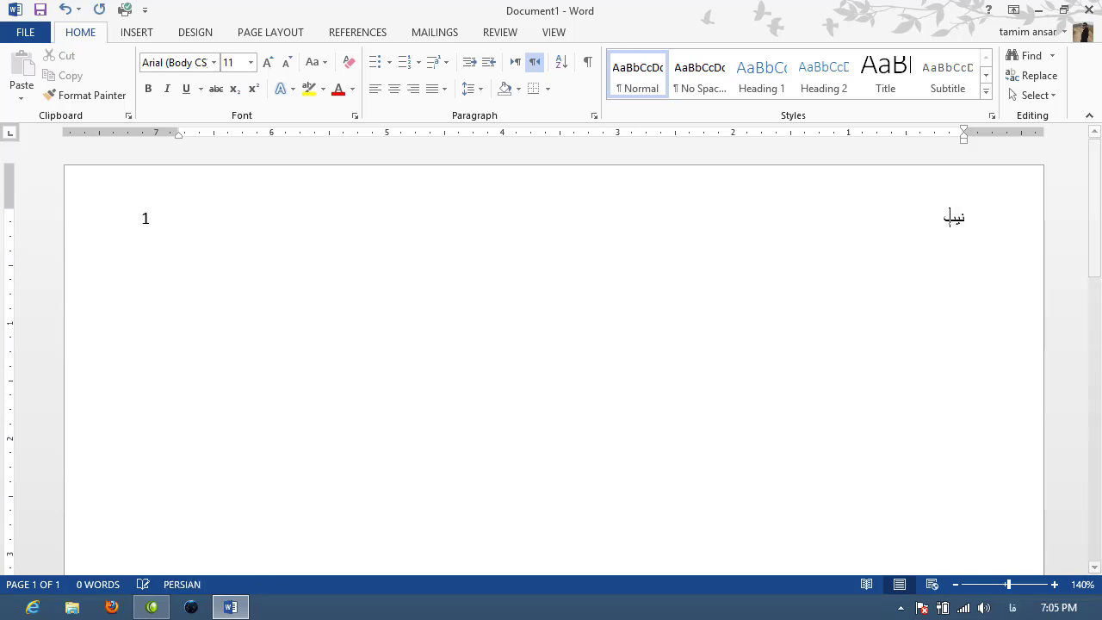
text(سینمتبمنسیتمبتسمنیتبمنسنی)
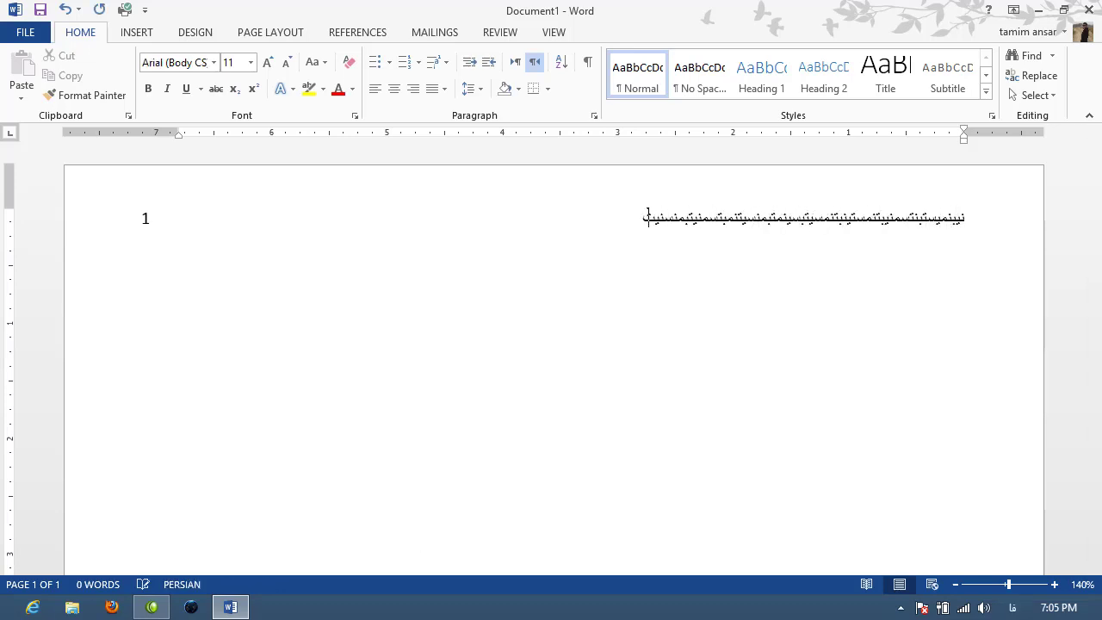
text(تبمنستبنمسیتمنبتمنسیتبمنیتزنسیتبمنسیتبمنیتب)
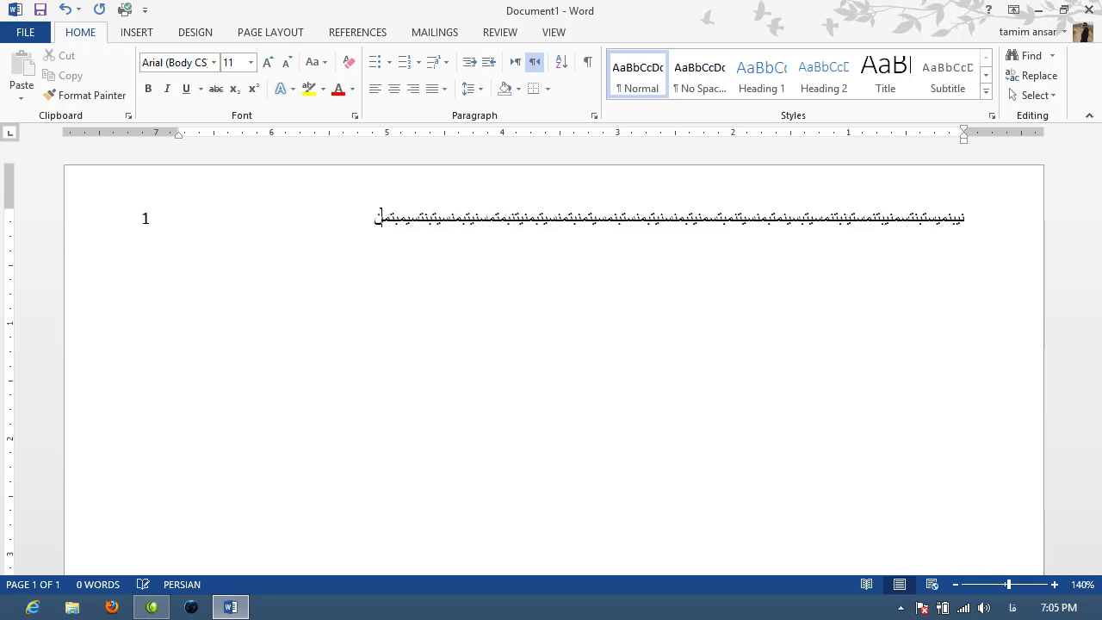
text(متسنیتبسیمبتمنسیتبنمیتبنمسیتمبتسیتبنمتسیمنبت)
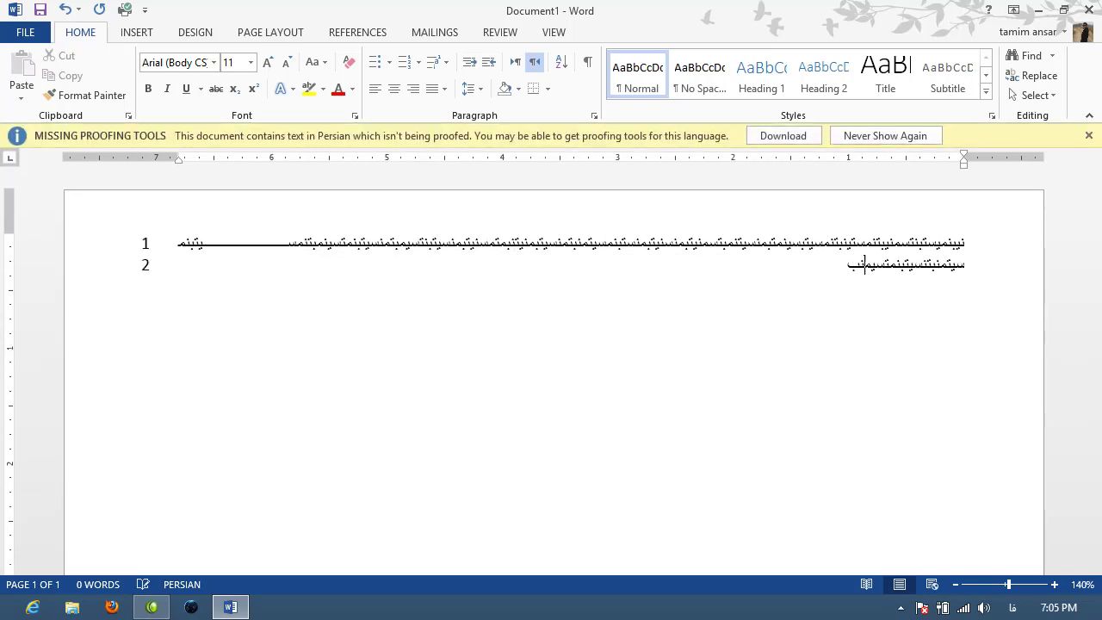
text(مس)
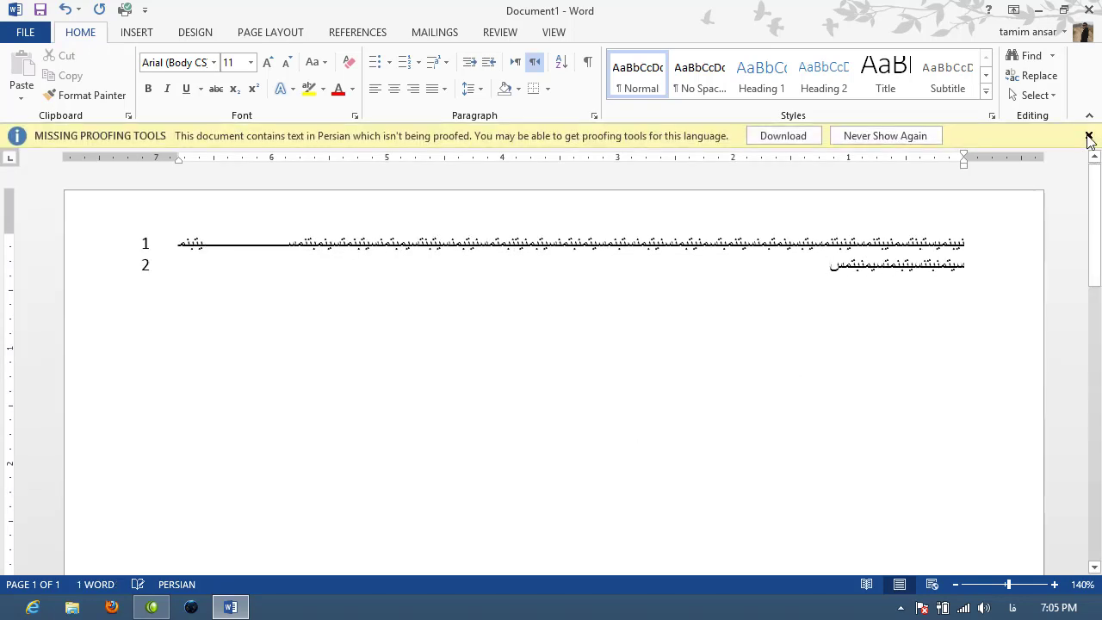
click(1089, 135)
text(یبسیتبنم)
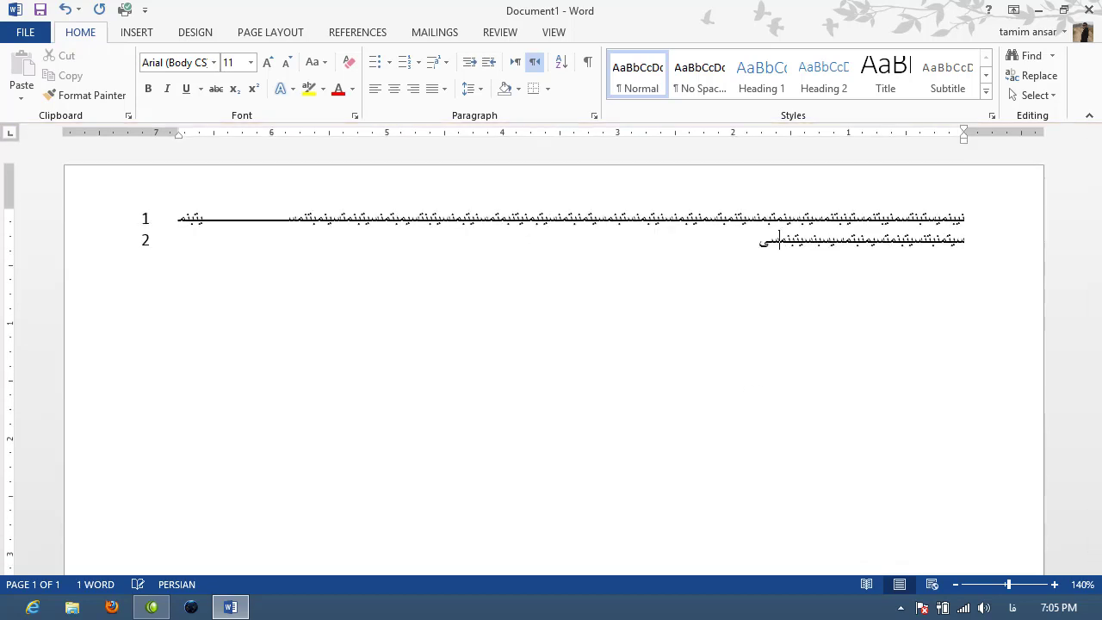
text(سیتمبتسیتبنتسیتمنبس)
key(Return)
- Type four more short Persian paragraphs through line 6, then open and cancel the Paragraph dialog
text(سیسیتبنمتسین)
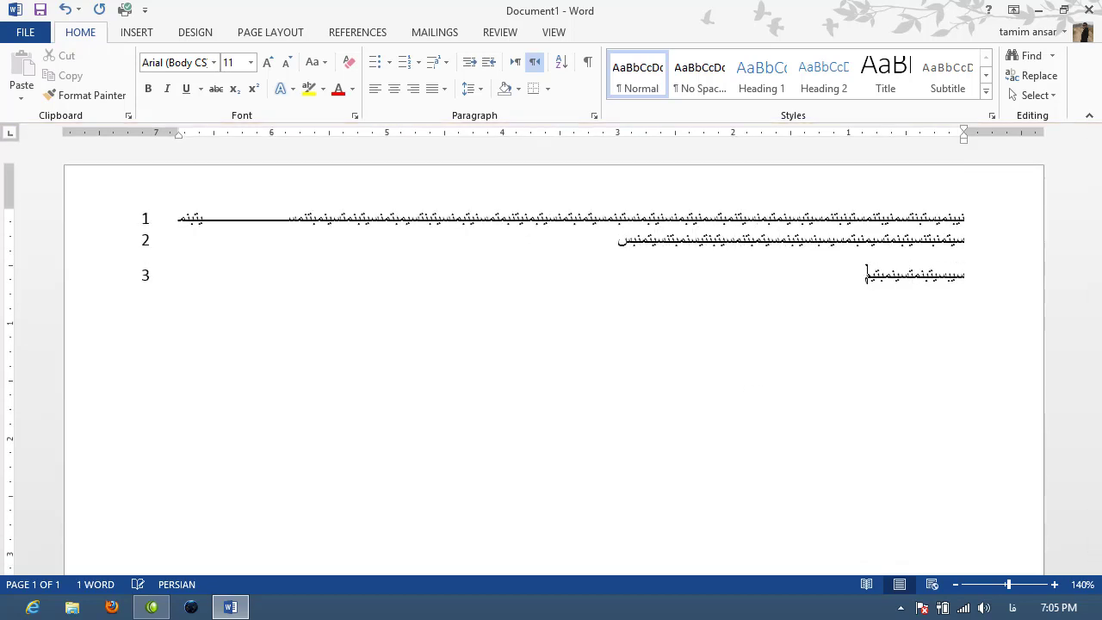
text(مبتیمستبنتسیم)
key(Return)
text(سیتسینتبمنیستبمسی)
key(Return)
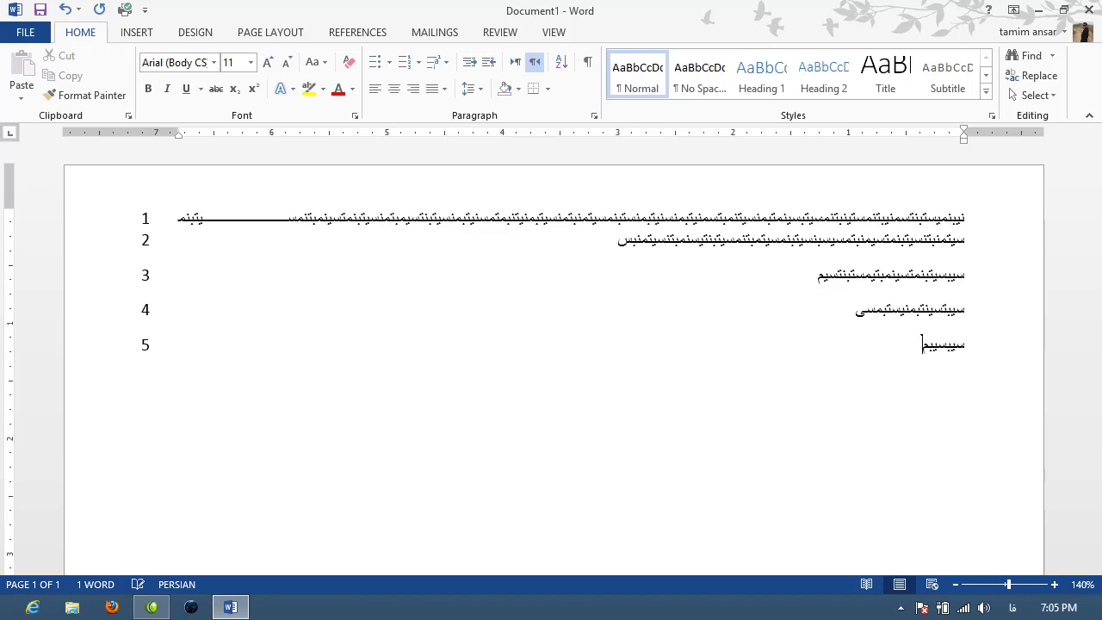
text(سیابتسینپسیسیتسبنسینب)
key(Return)
text(سیب)
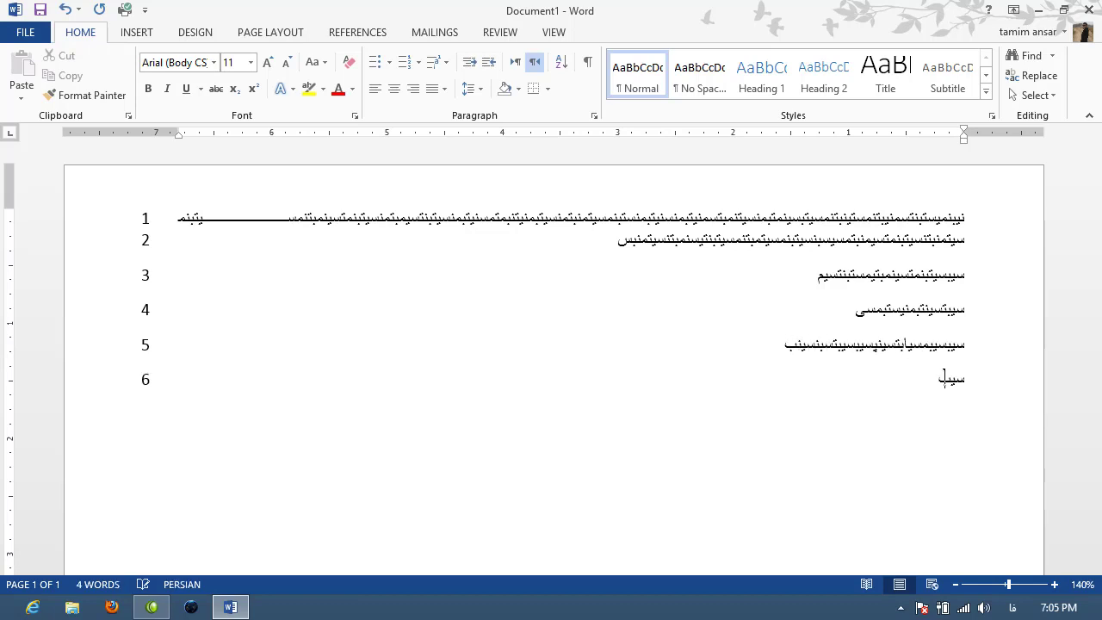
text(یتسینمبتنیسمتبیسمنتبمنسیب)
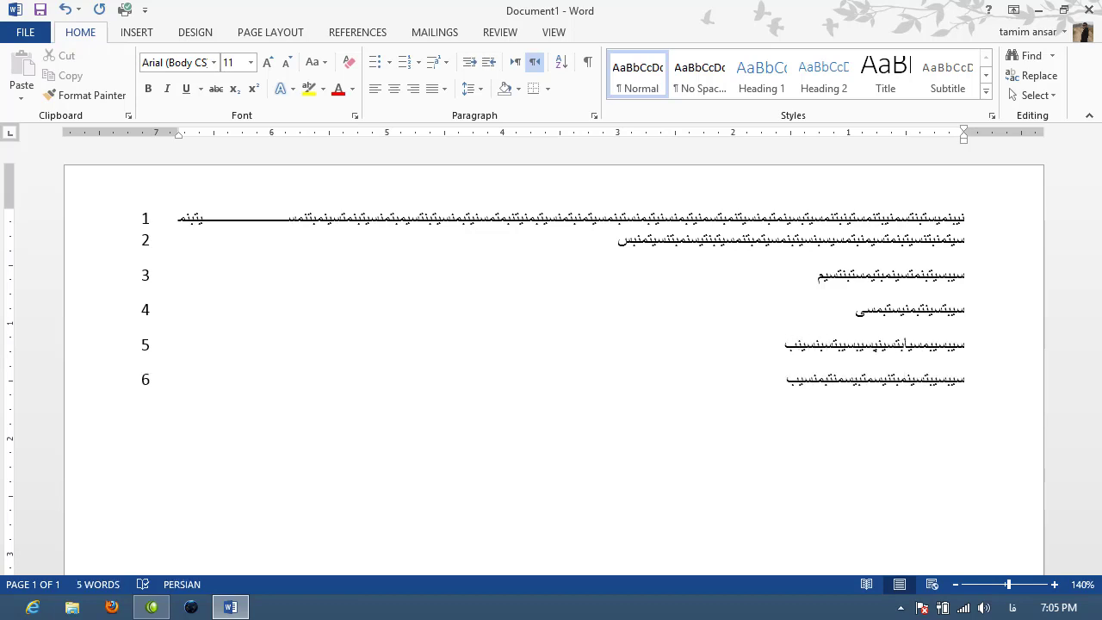
click(594, 116)
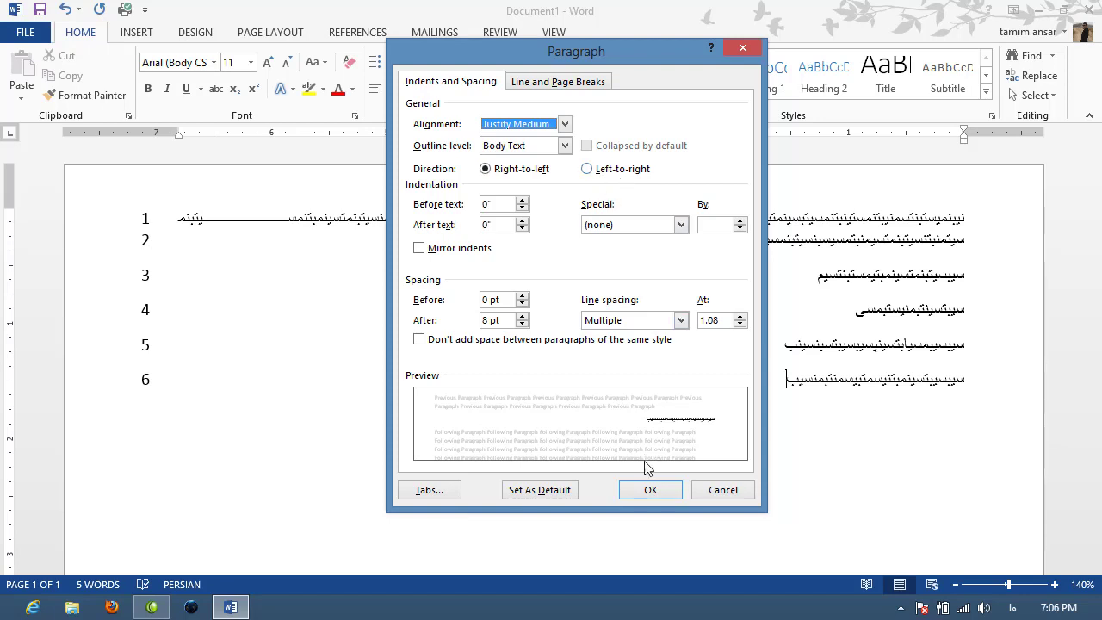
click(721, 492)
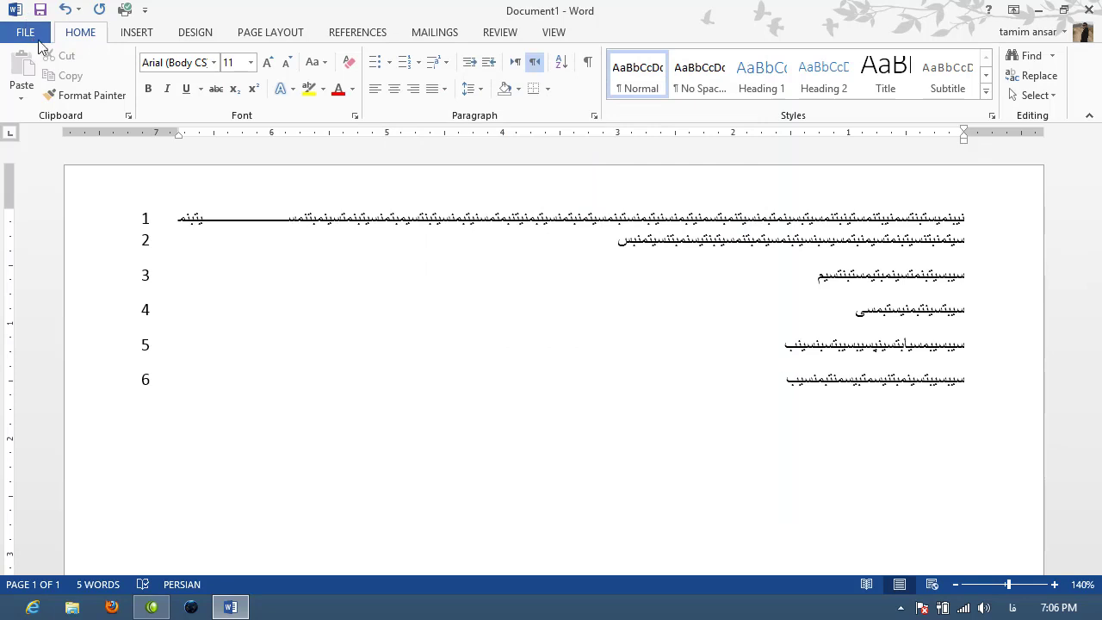
- Apply and undo left-to-right direction on line 6, then select the six lines
click(515, 63)
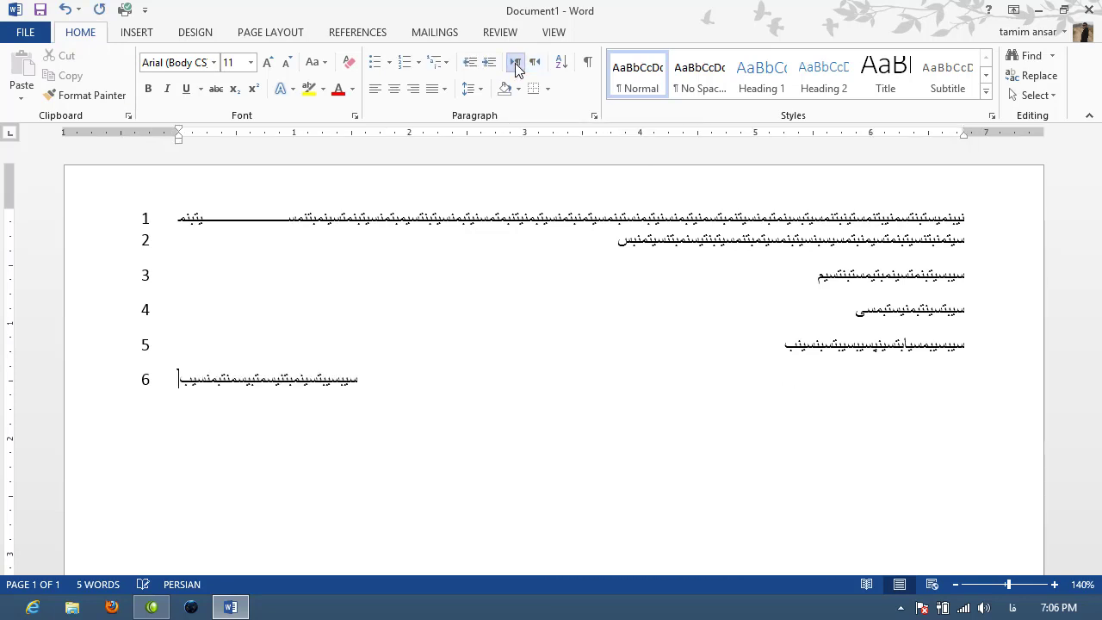
key(ctrl+z)
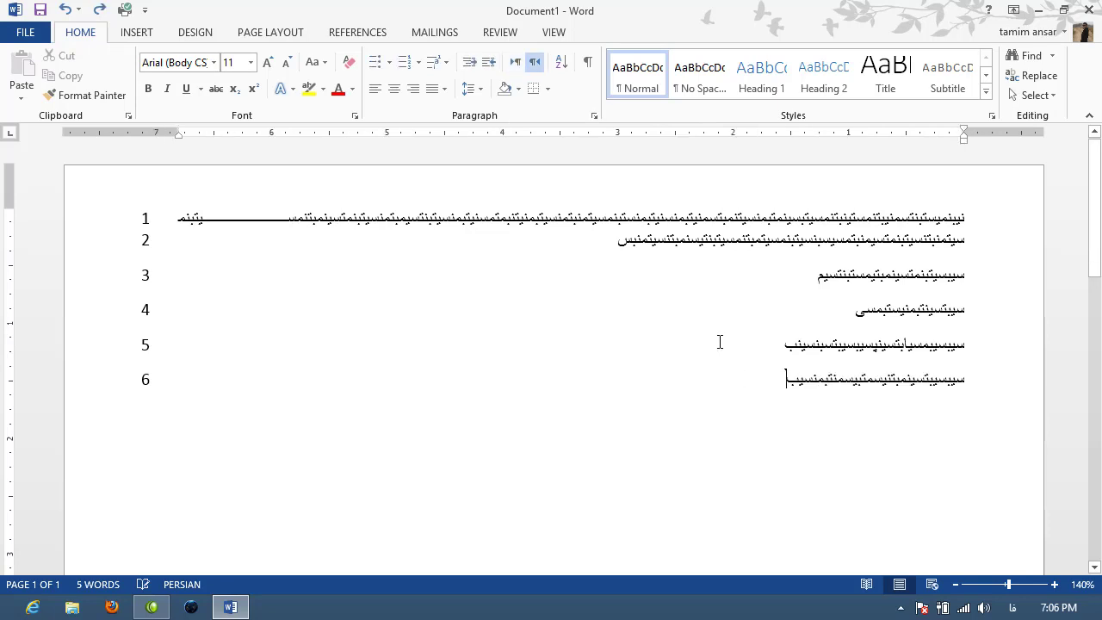
drag(779, 388, 938, 185)
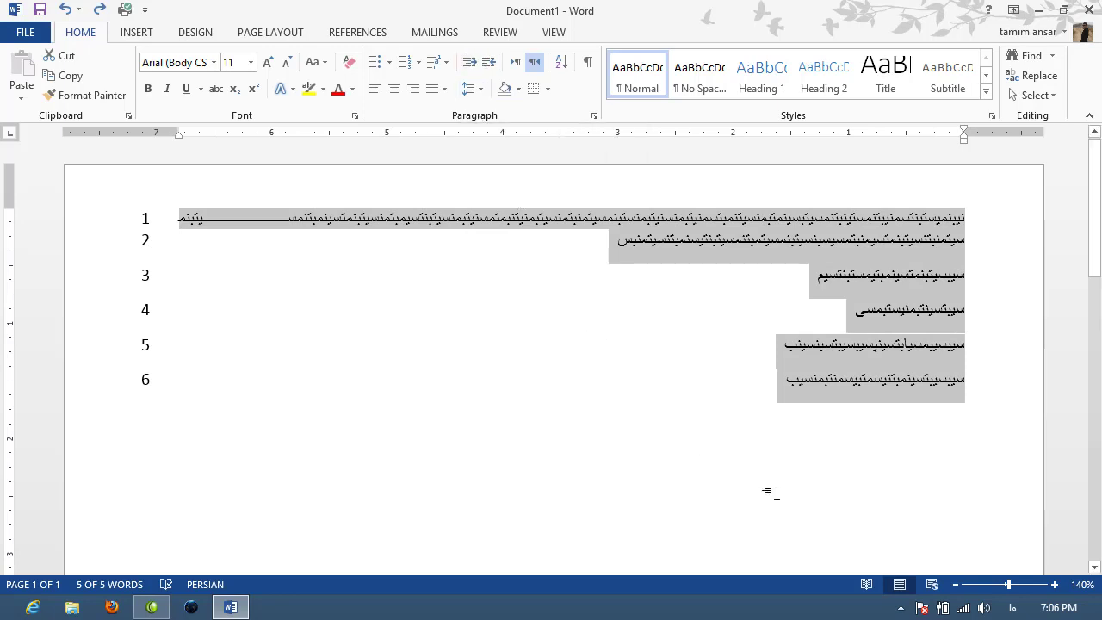
- Toggle the keyboard input language, then reselect all six lines of Persian text
click(1012, 608)
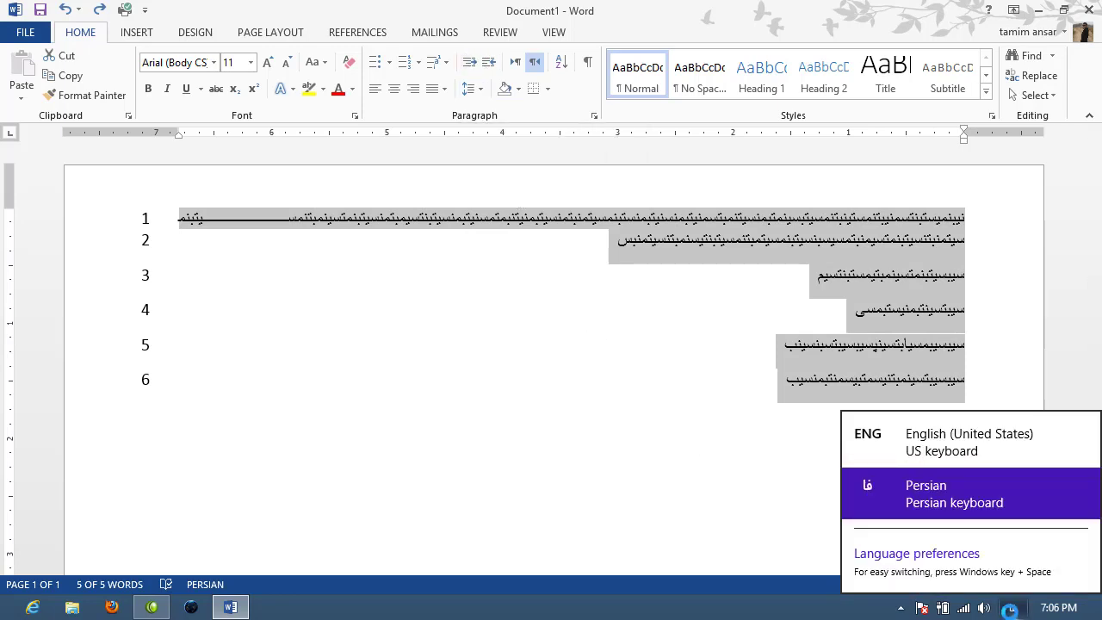
click(725, 415)
click(725, 415)
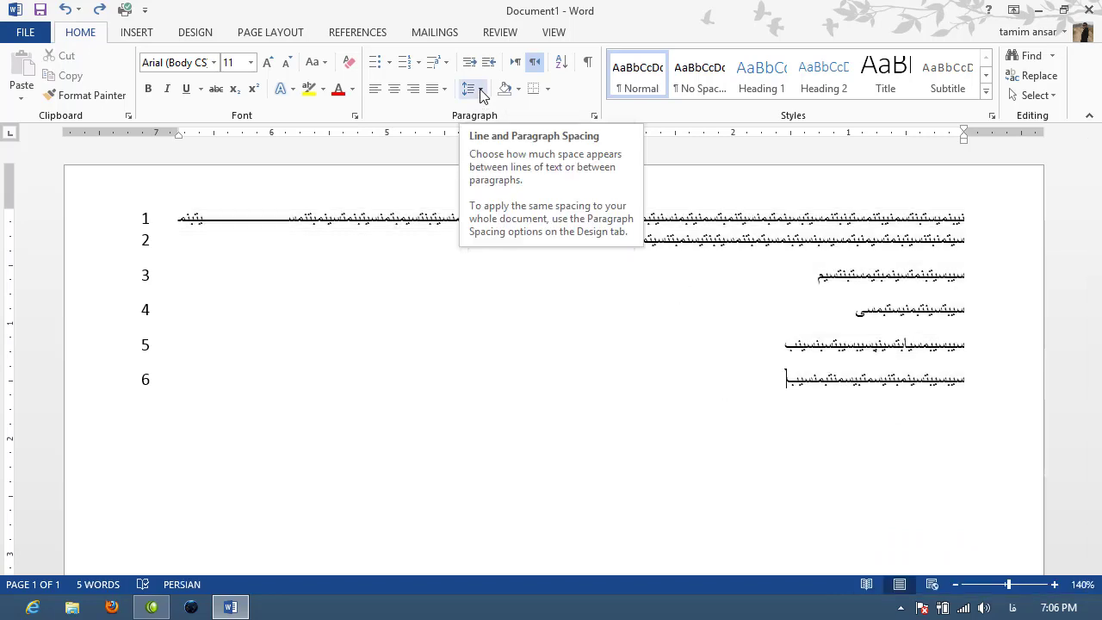
drag(776, 381, 968, 198)
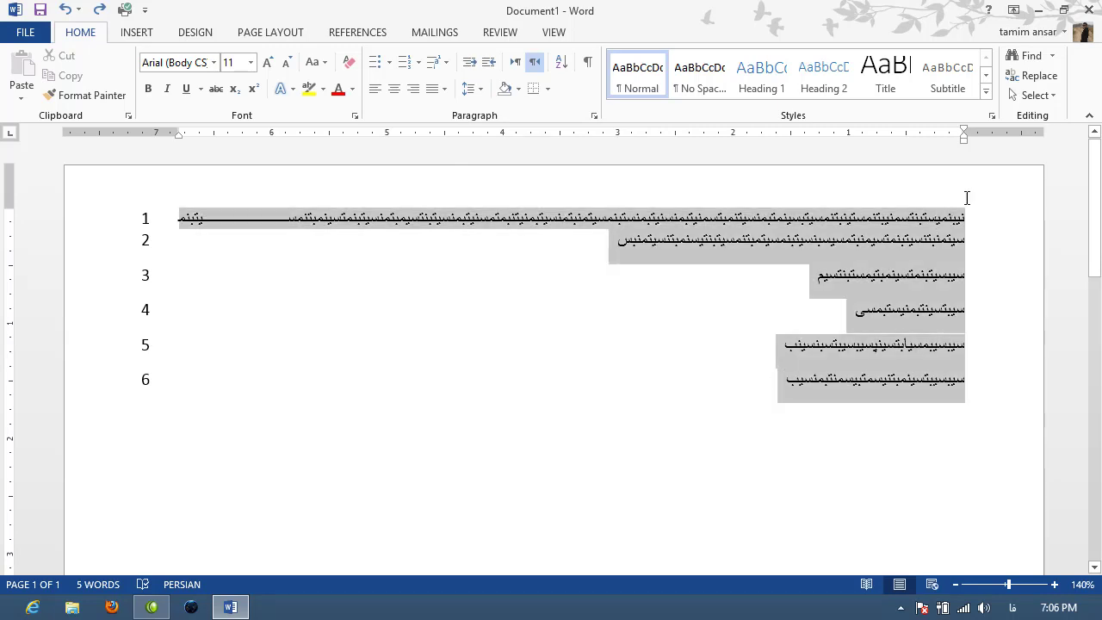
click(15, 39)
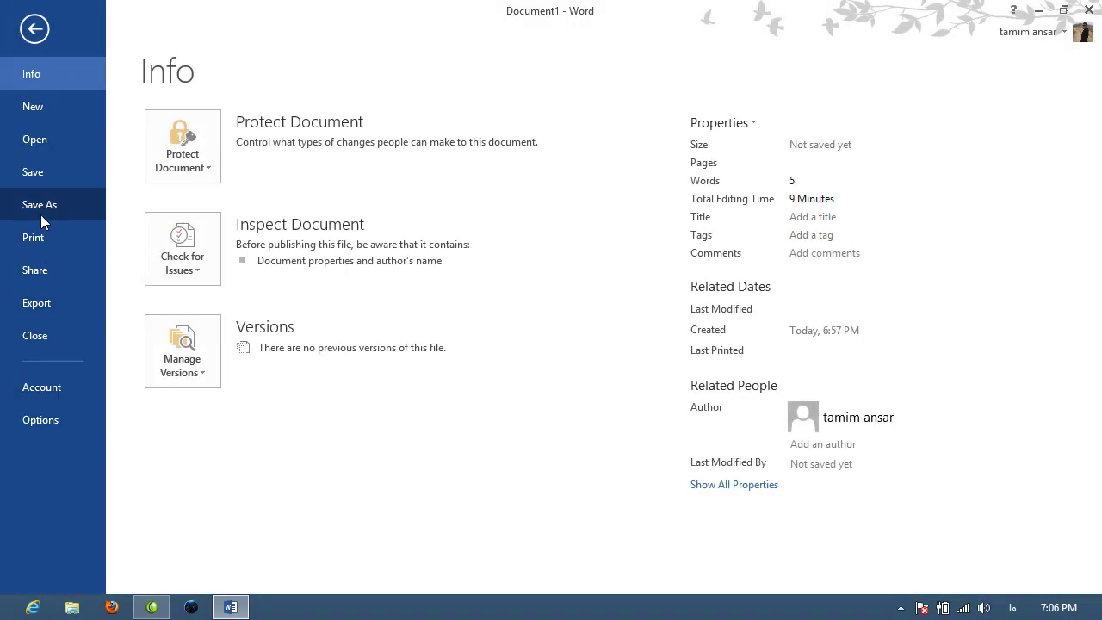
click(44, 236)
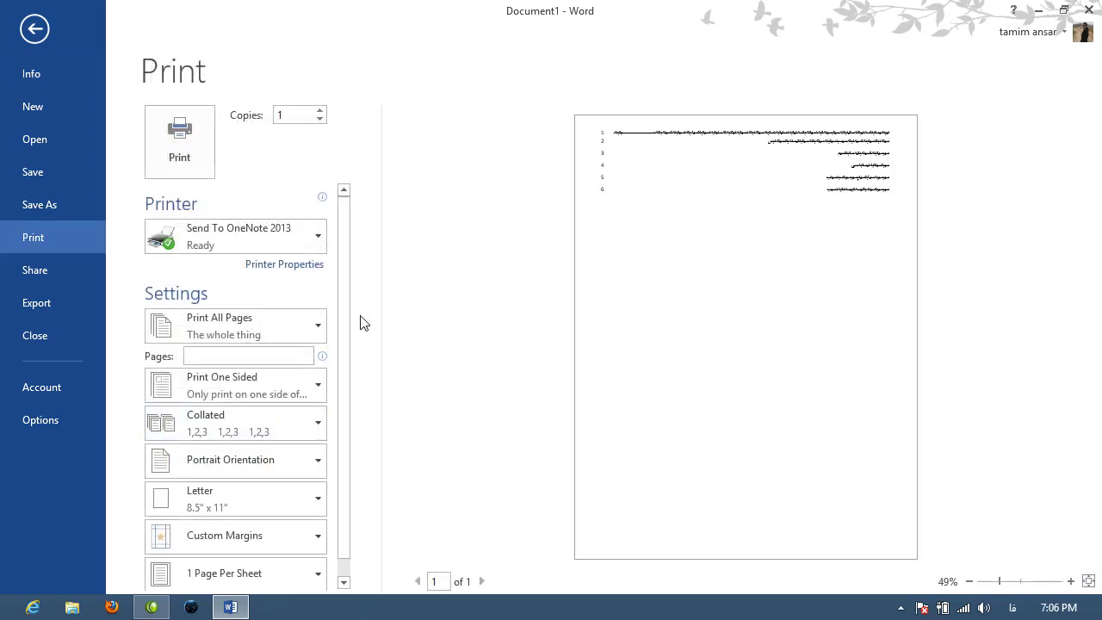
drag(347, 310, 340, 433)
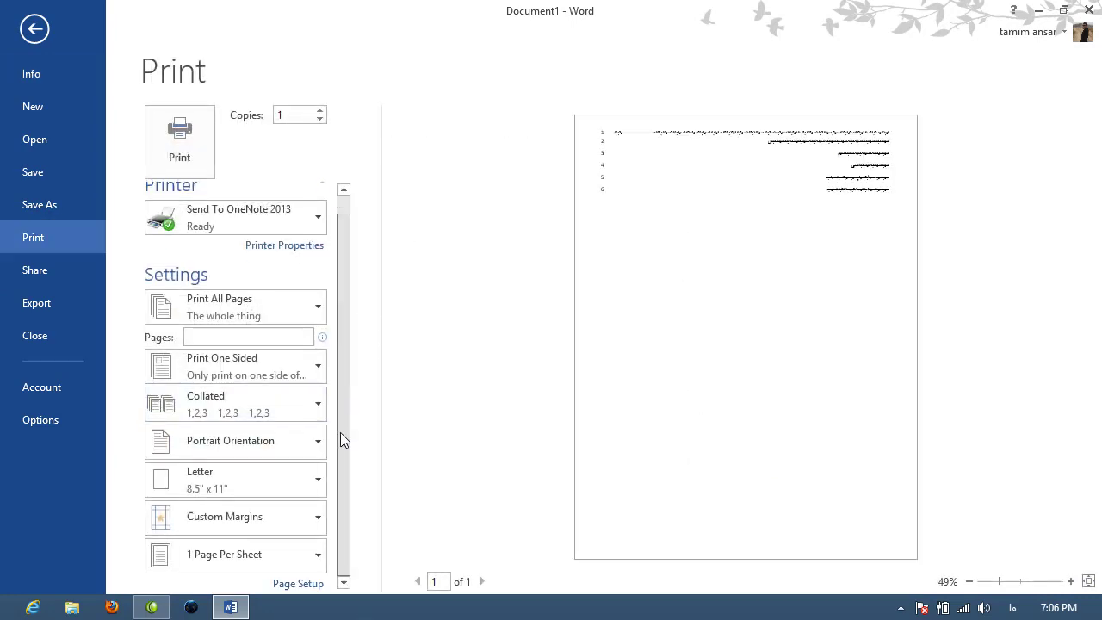
click(298, 583)
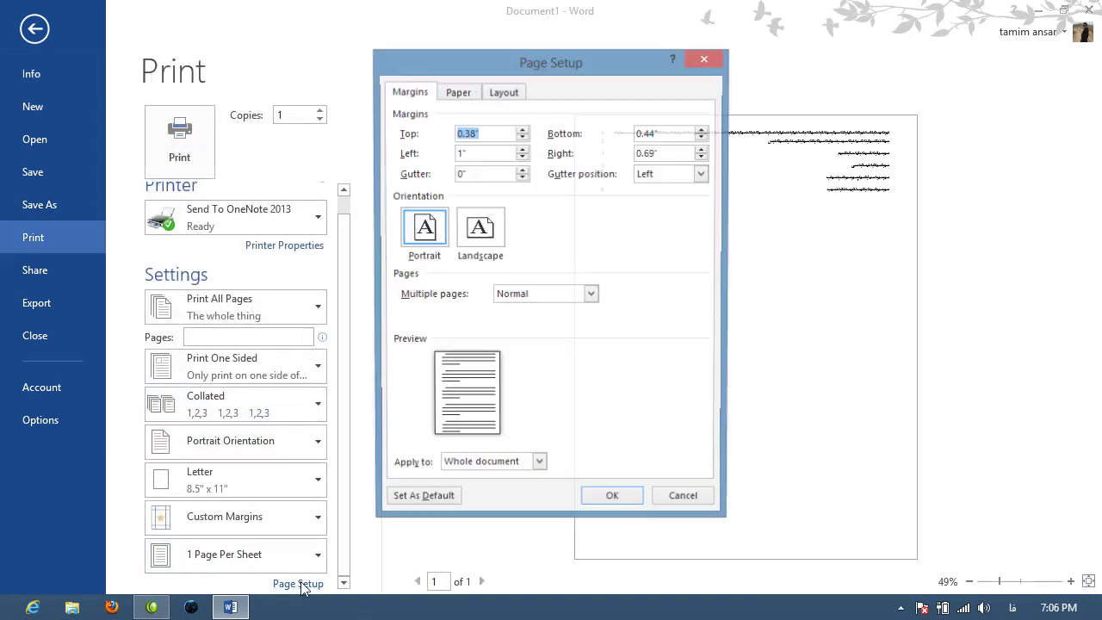
click(498, 93)
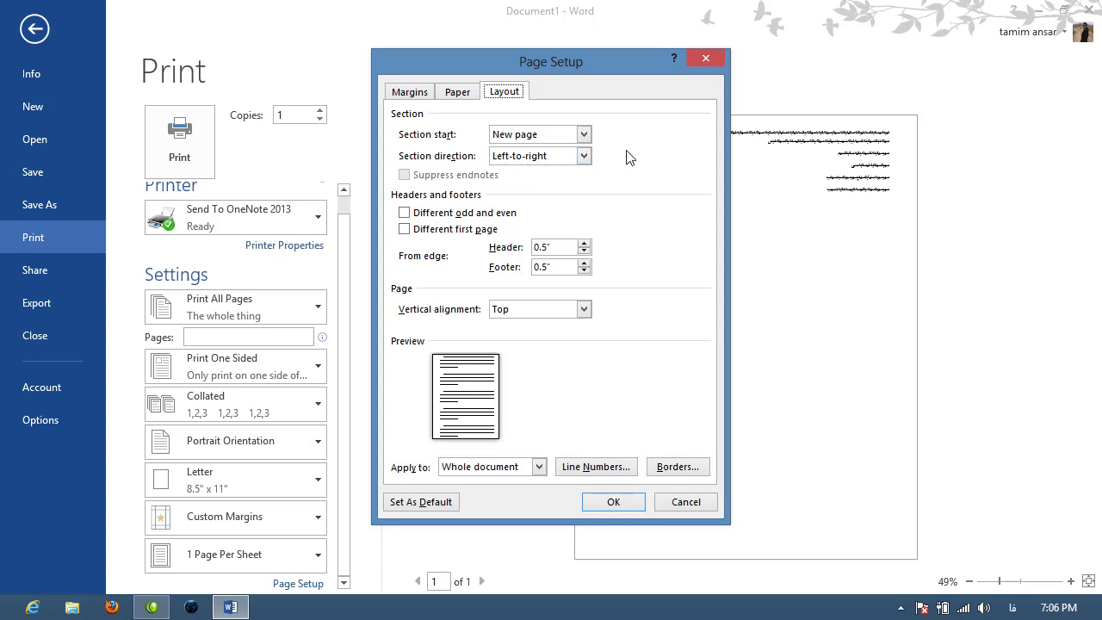
click(704, 59)
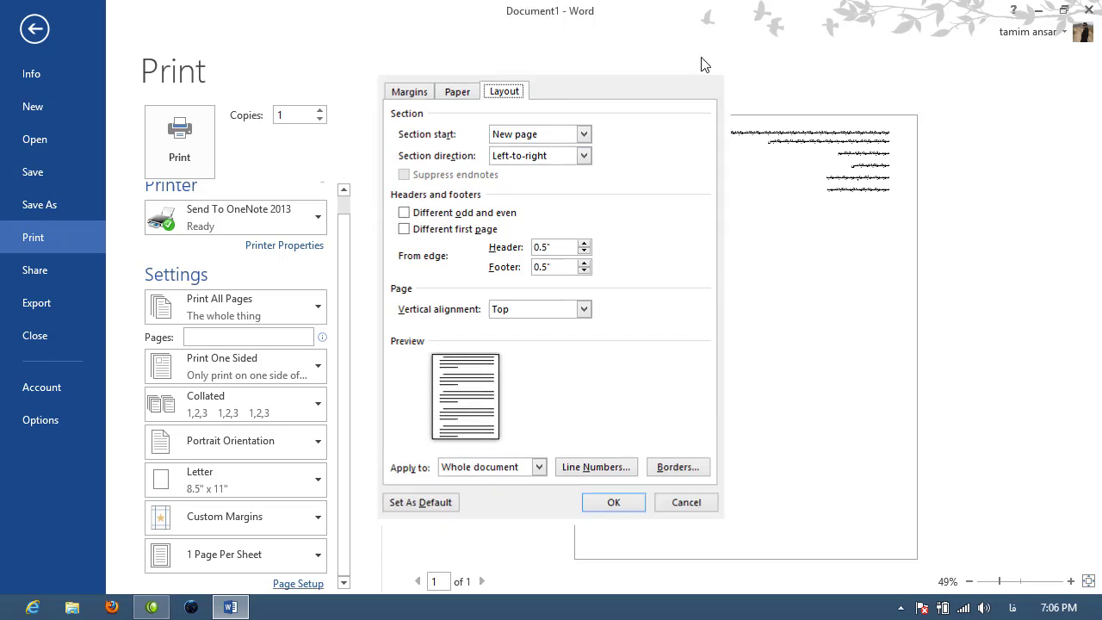
click(34, 29)
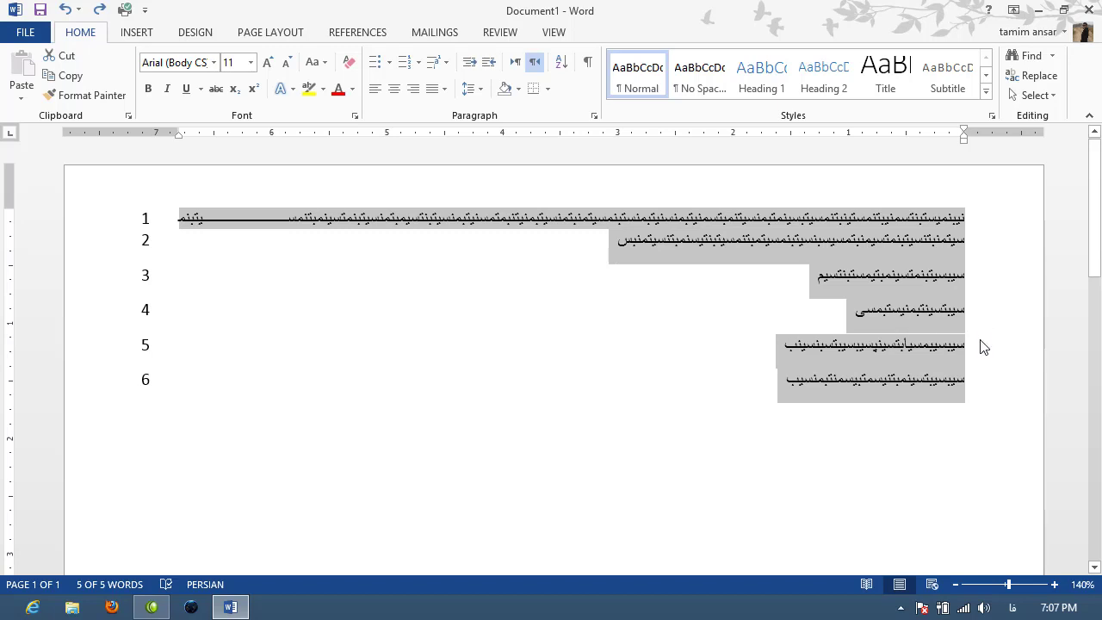
- Set Section direction to Right-to-left on the Layout tab of Page Setup
click(277, 35)
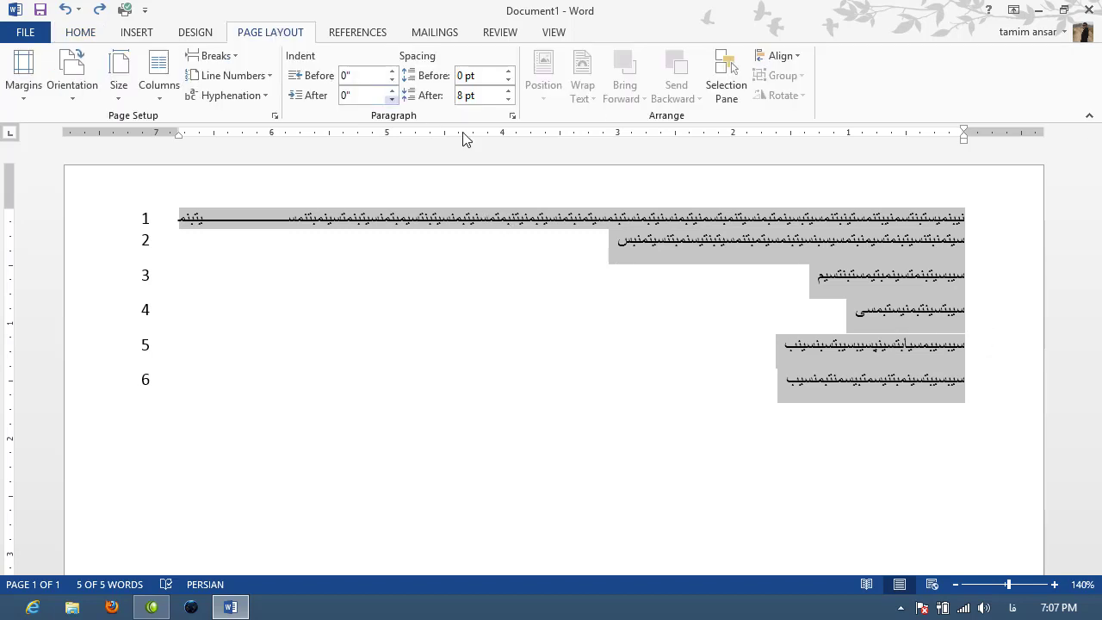
click(276, 118)
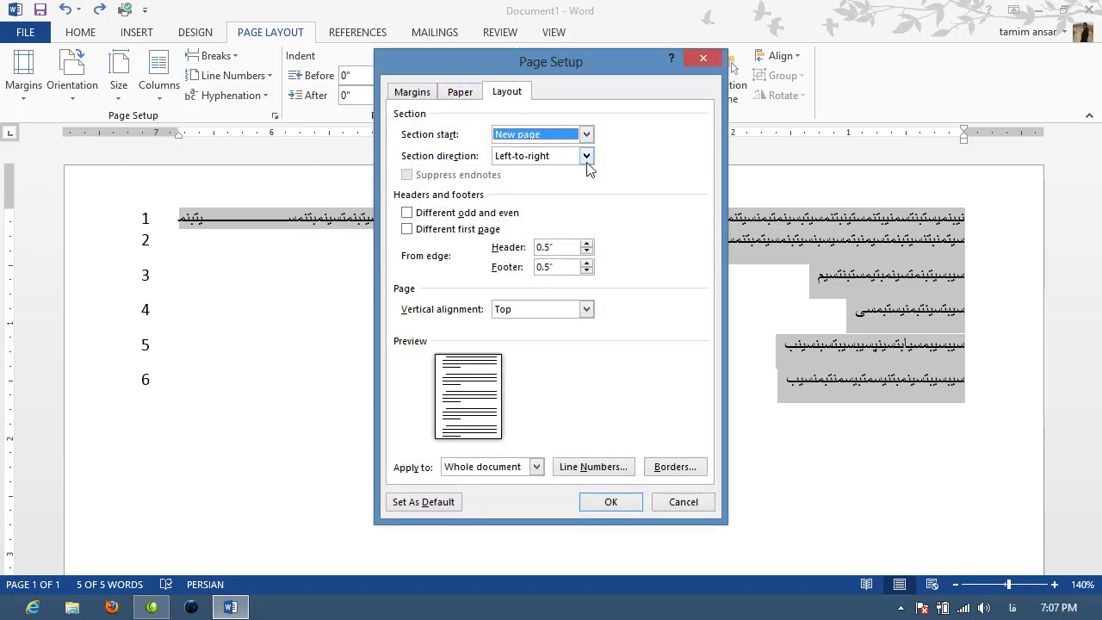
click(587, 160)
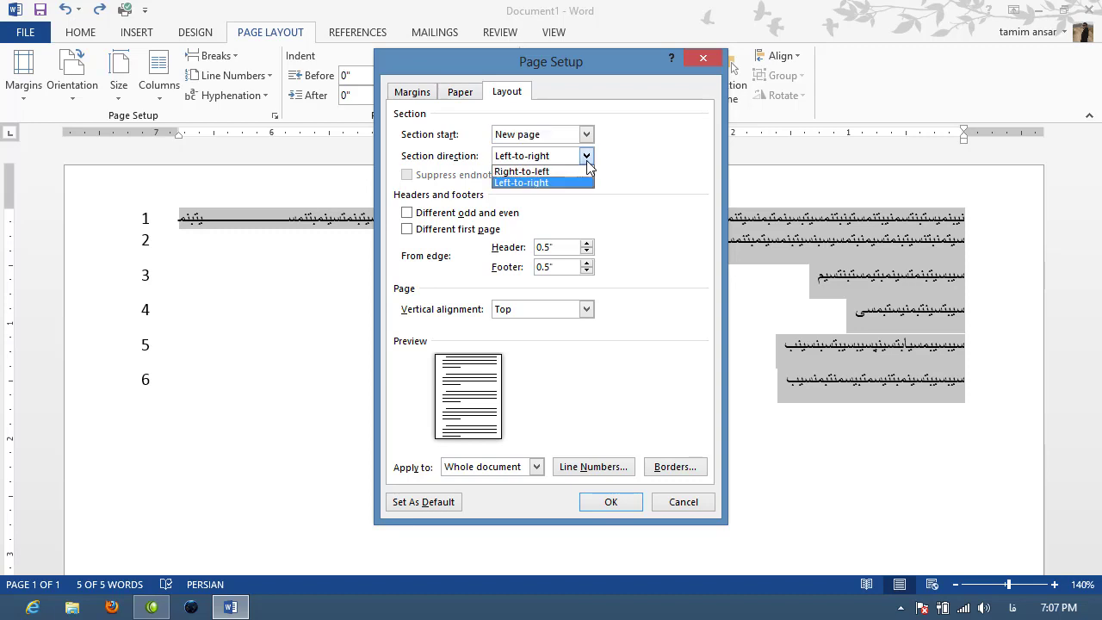
click(526, 171)
click(625, 505)
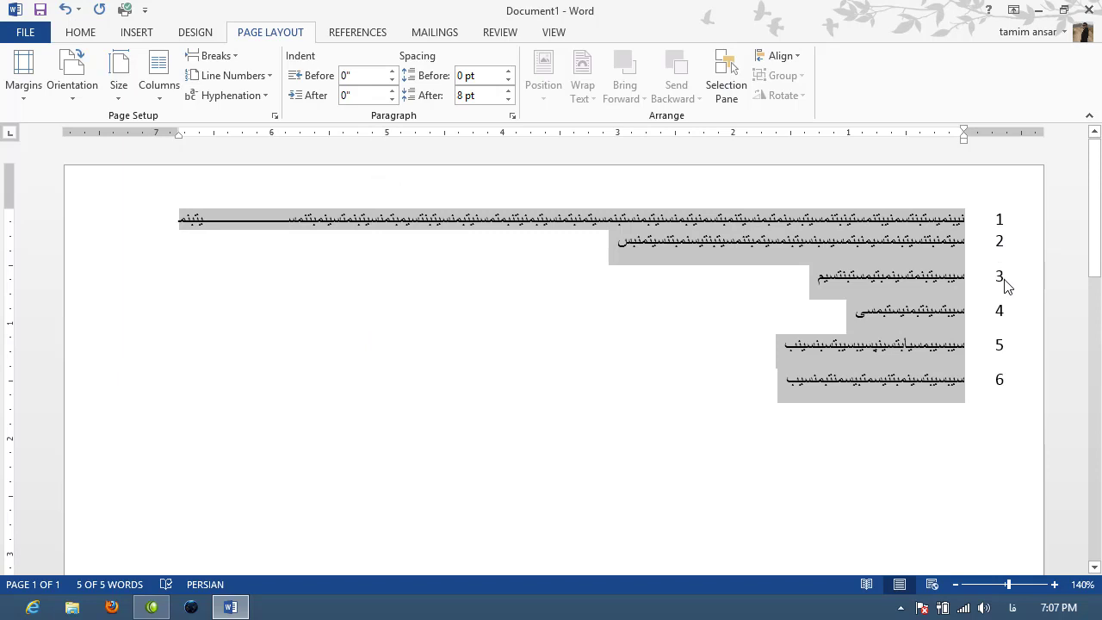
- Lengthen line 6 with more Persian text and add a new Persian paragraph on line 7
click(781, 385)
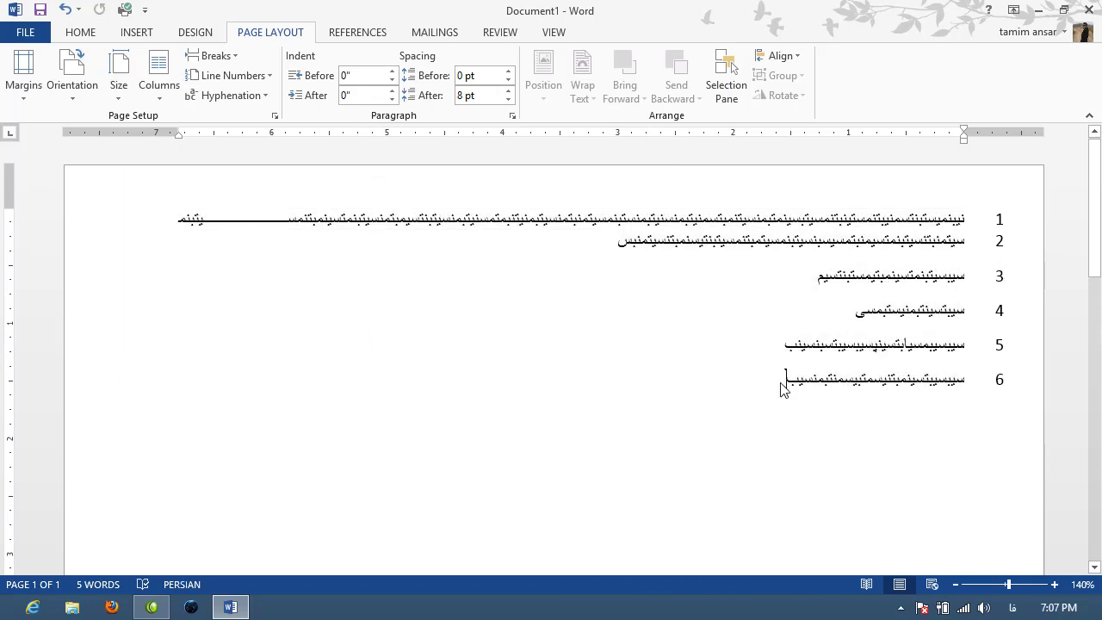
text(اتاتاتاتاتاتا)
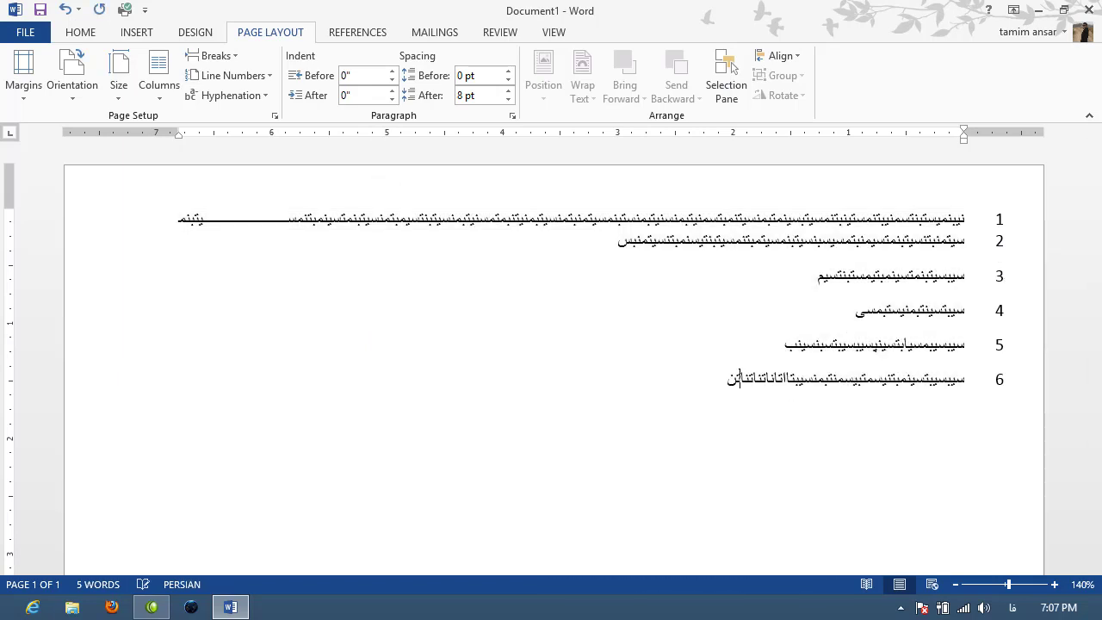
text(تاتاتاتاتاتاتاتاتاتاتانتاتان)
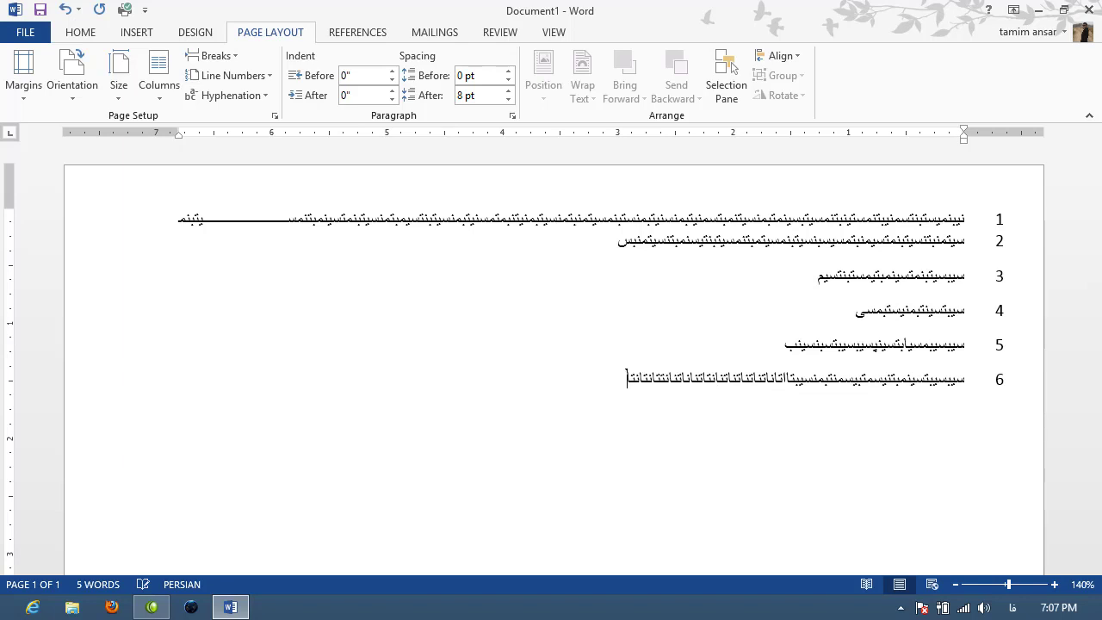
text(تاتاتاتاتاتاتا)
text(نت)
key(Return)
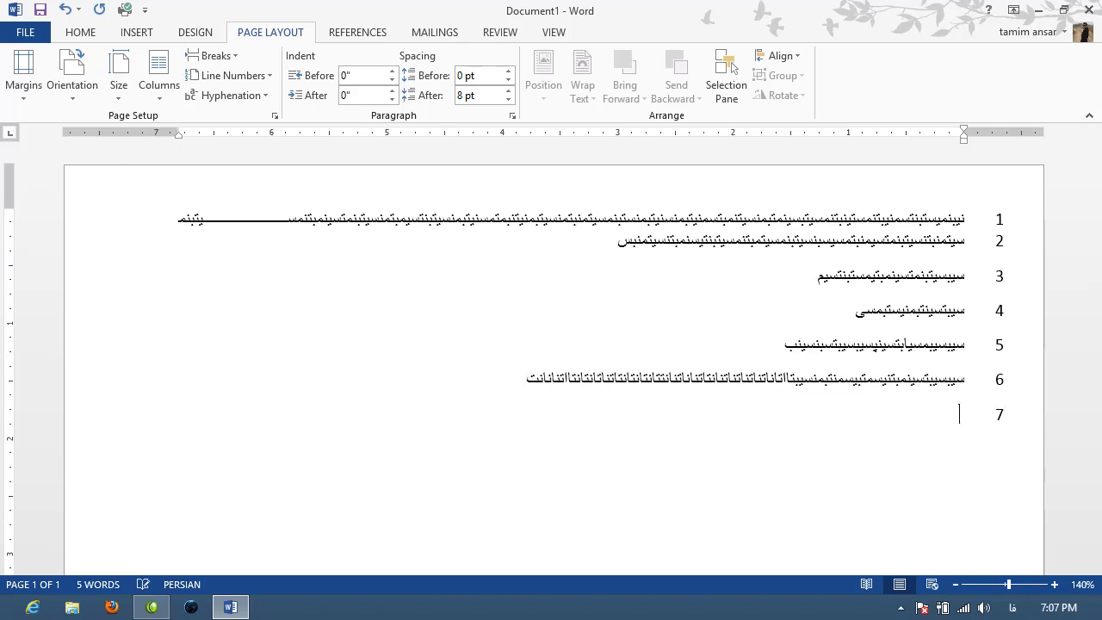
text(اتلاتام)
text(لاتلت)
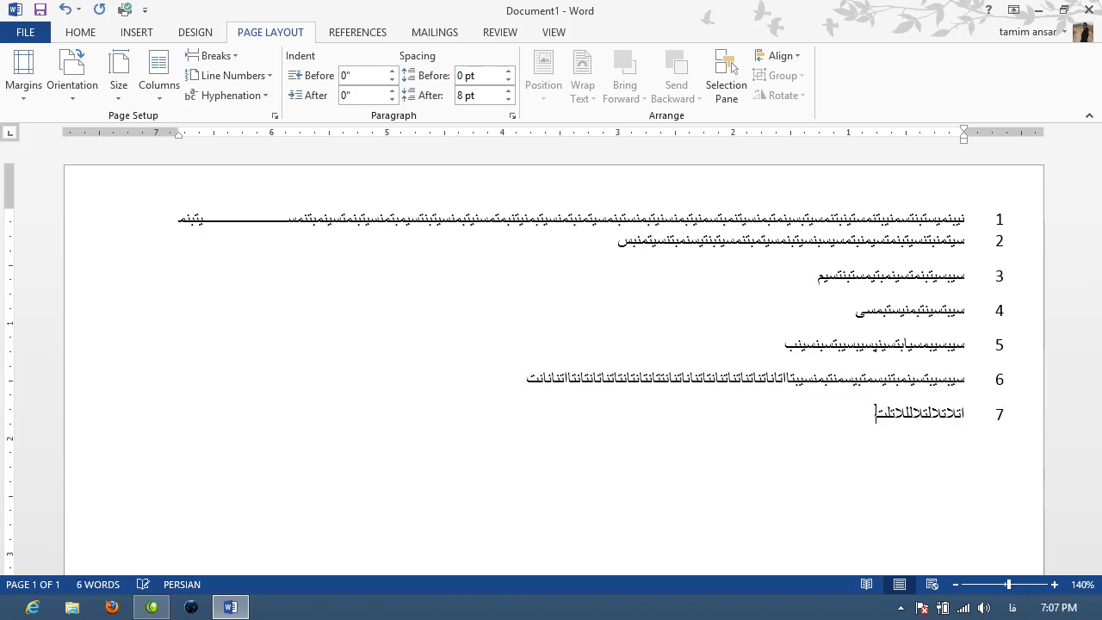
text(الالت)
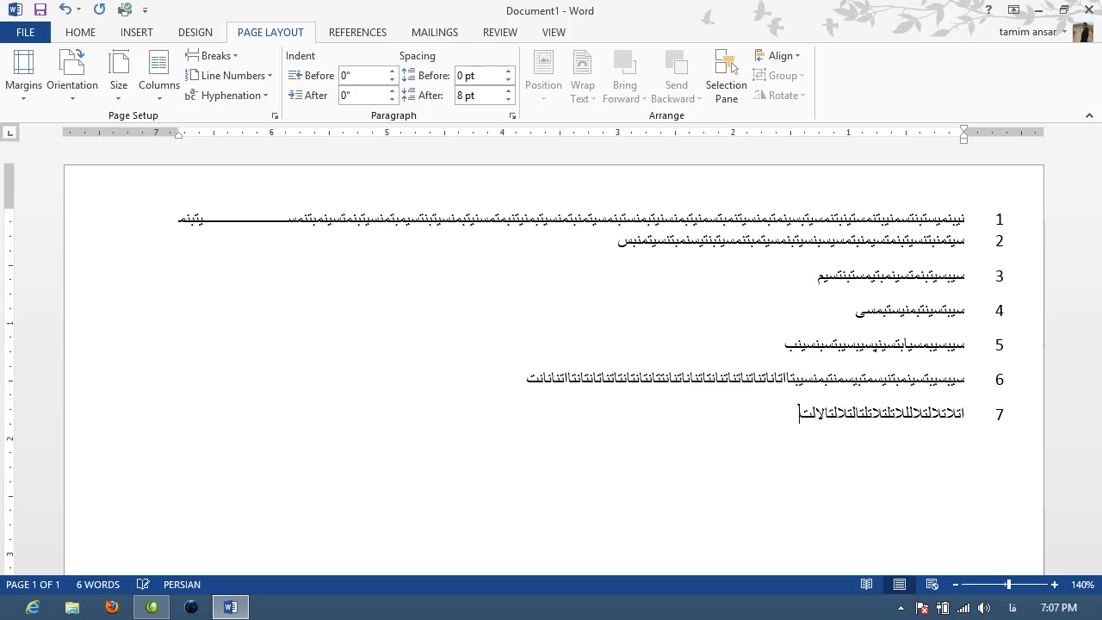
text(ااااااا)
text(اااااااااااااااااااااااااااااااااااااااااااااااااااااااااااا)
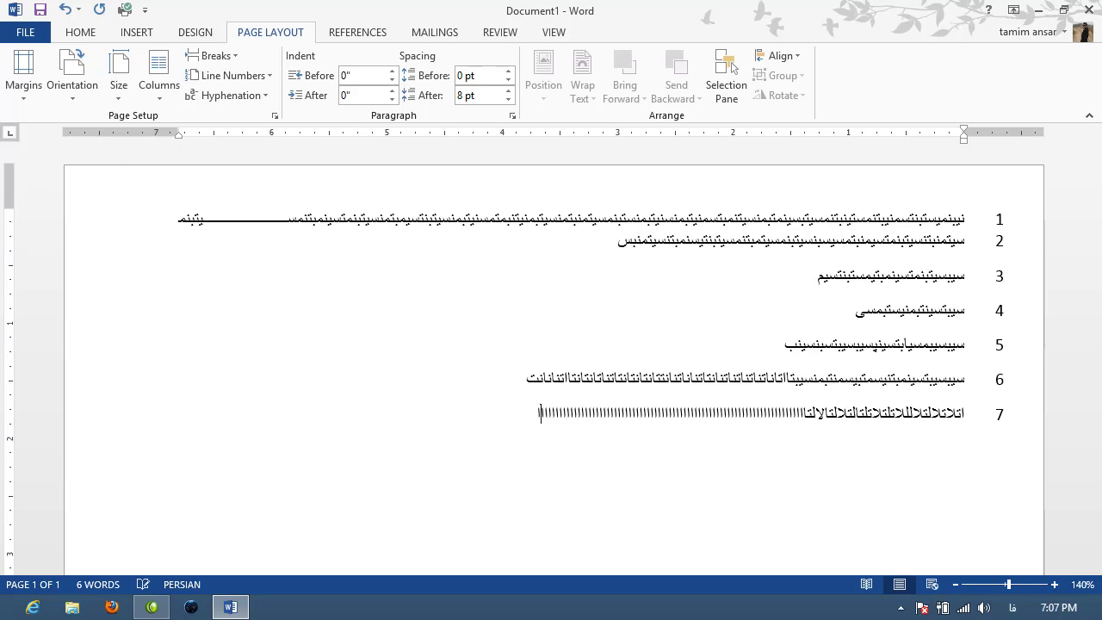
text(قققققققققققققققققققق)
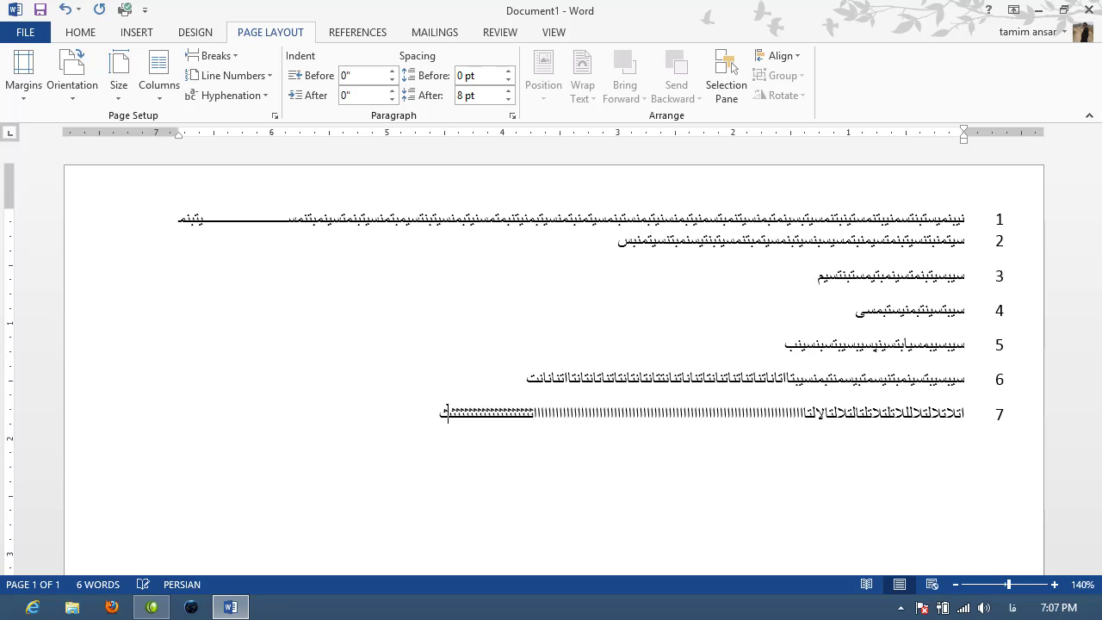
text(ققققققققققققققققققصصصصصصصصصصصصصص)
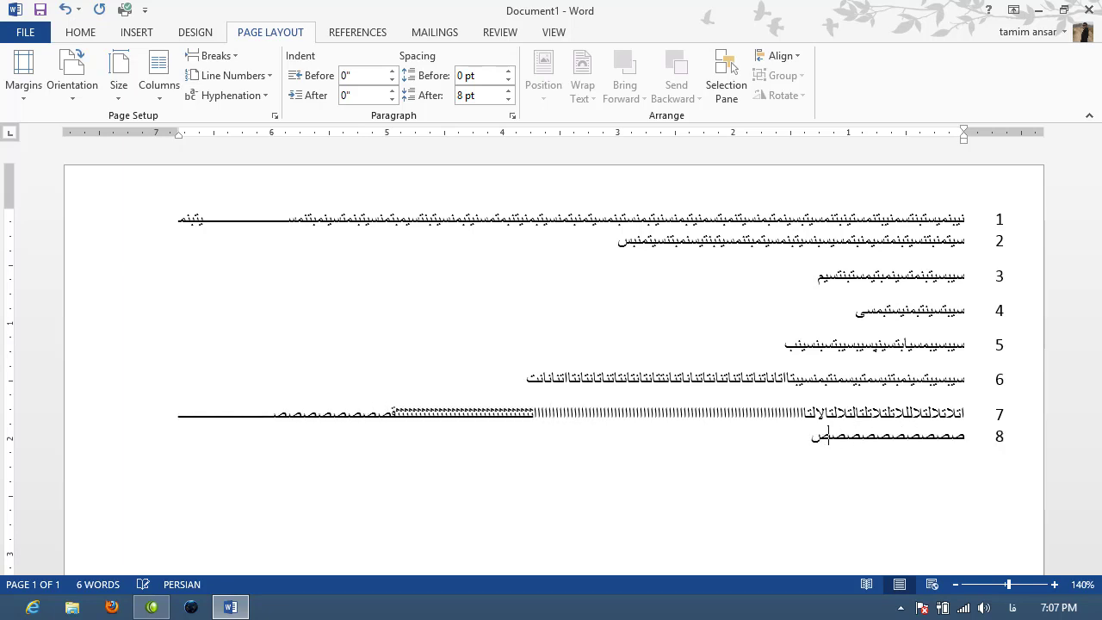
text(صصصصصصصصصصصصصصصصصصصصصصصصصصصصصصصصصصصصصصصصص)
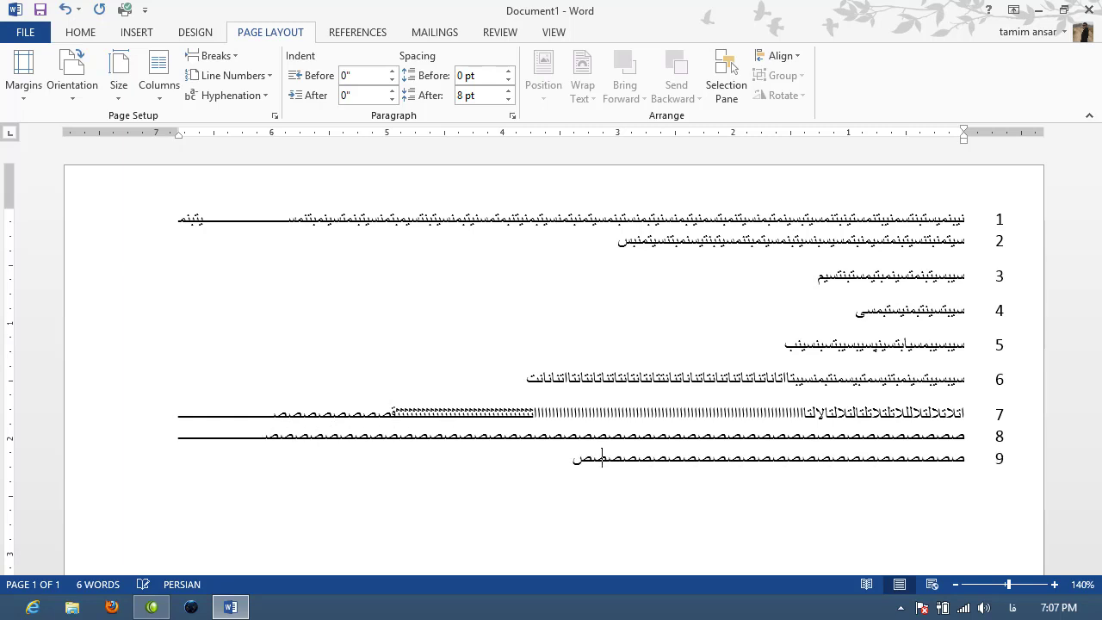
text(صصصصصصصصصصصصصصصصصصصصصصصصصصصصصصصصصصصصصصصصصصصصصصصص)
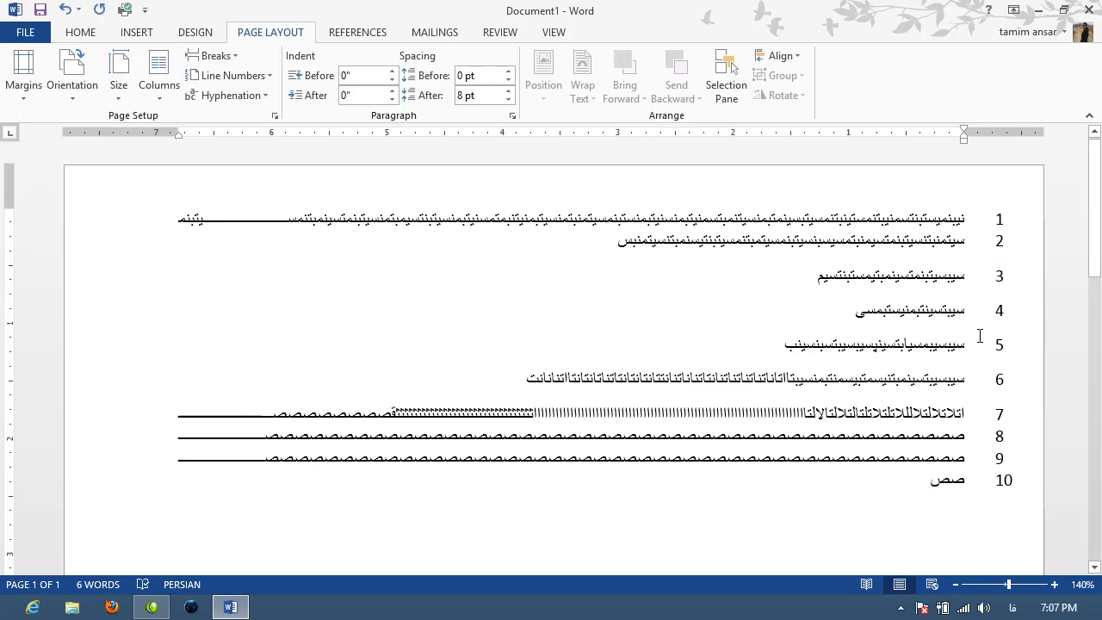
- Set the Numeral option in Word Options > Advanced to Hindi
click(22, 35)
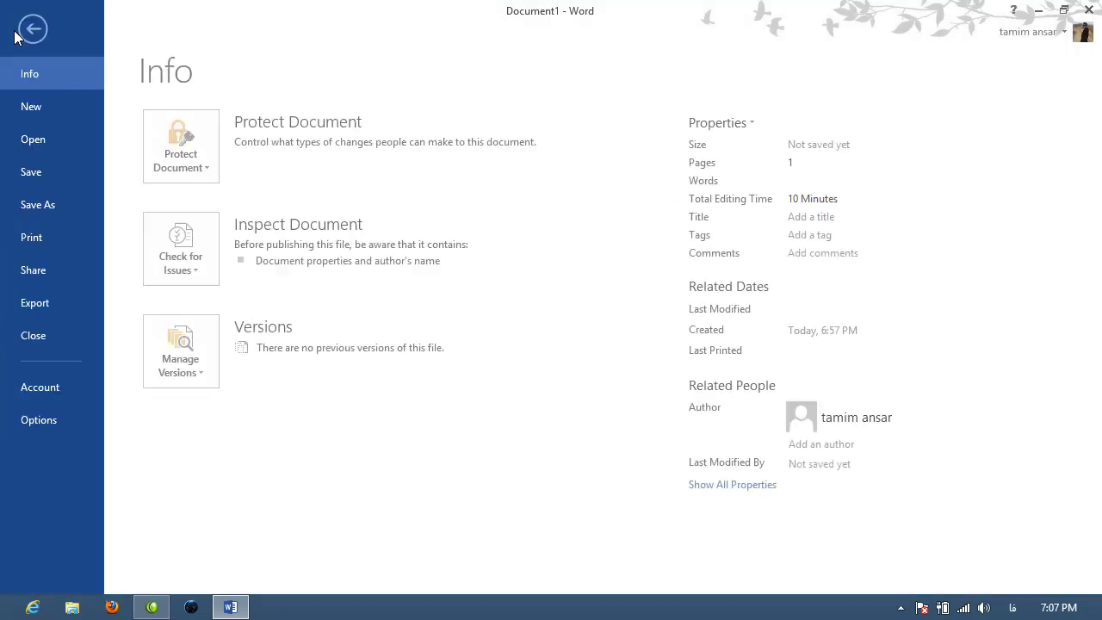
click(67, 417)
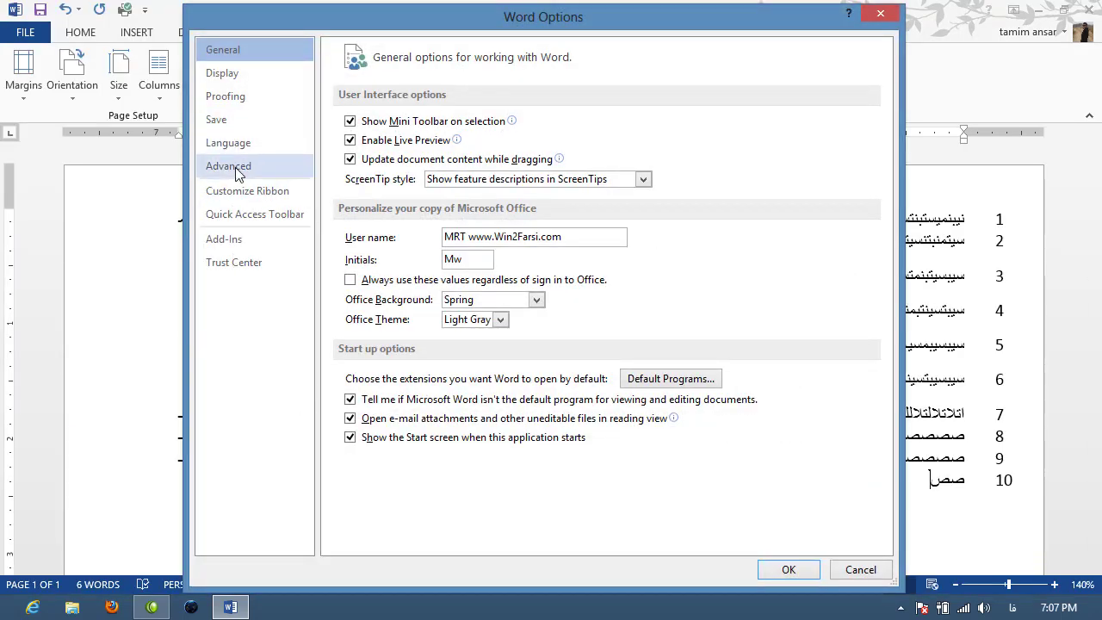
click(236, 169)
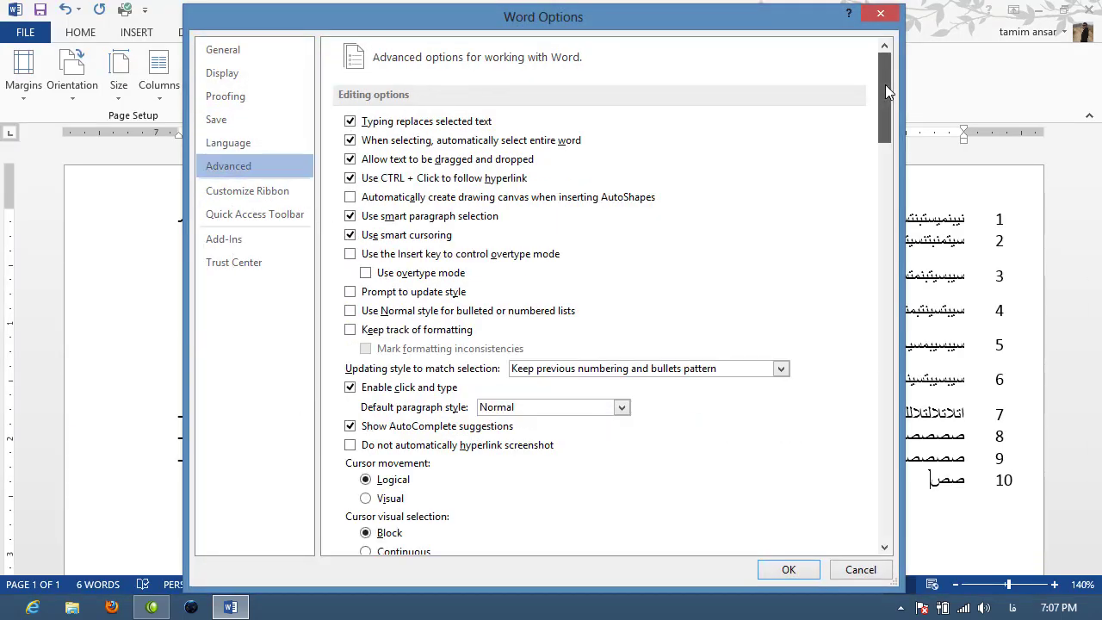
drag(885, 85, 884, 244)
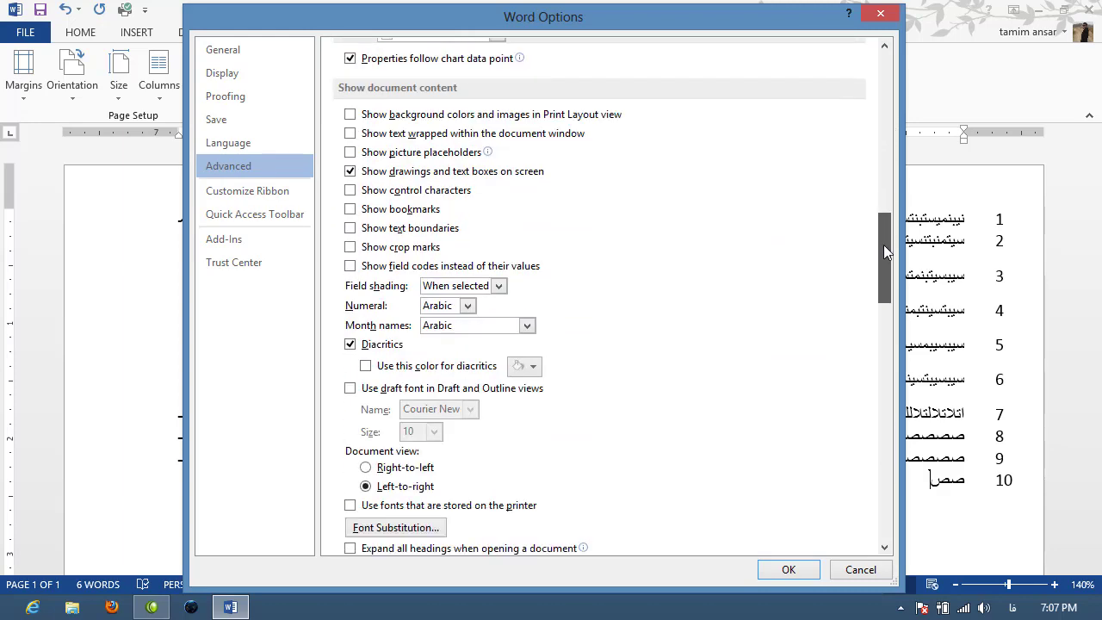
click(467, 305)
click(451, 341)
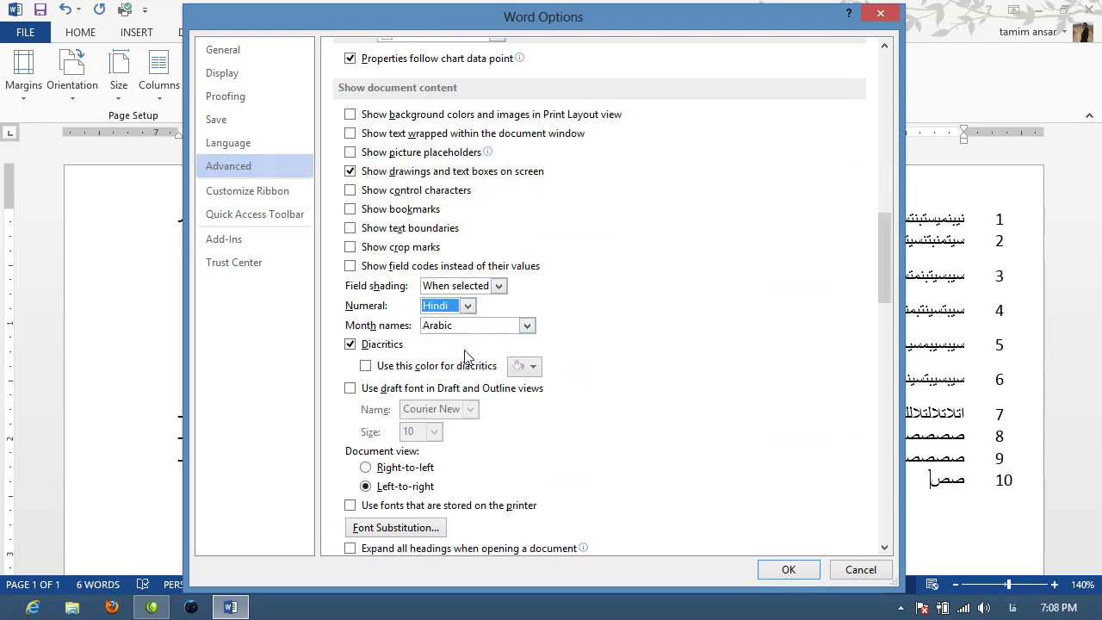
click(785, 570)
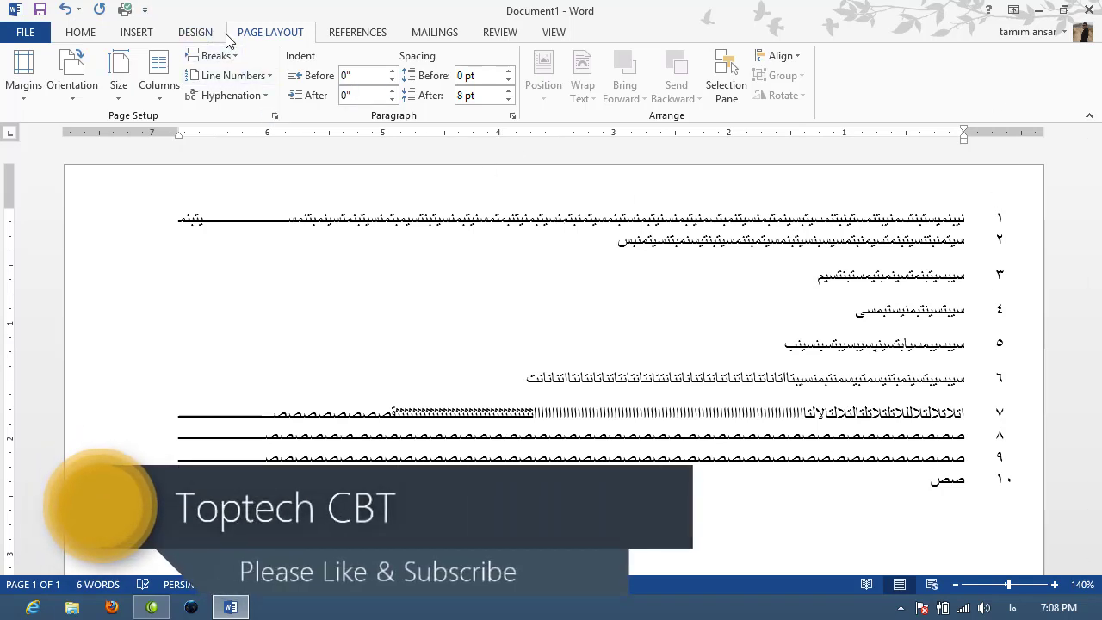
- Set Section direction back to Left-to-right in Page Setup, then select and delete all the Persian text
click(275, 117)
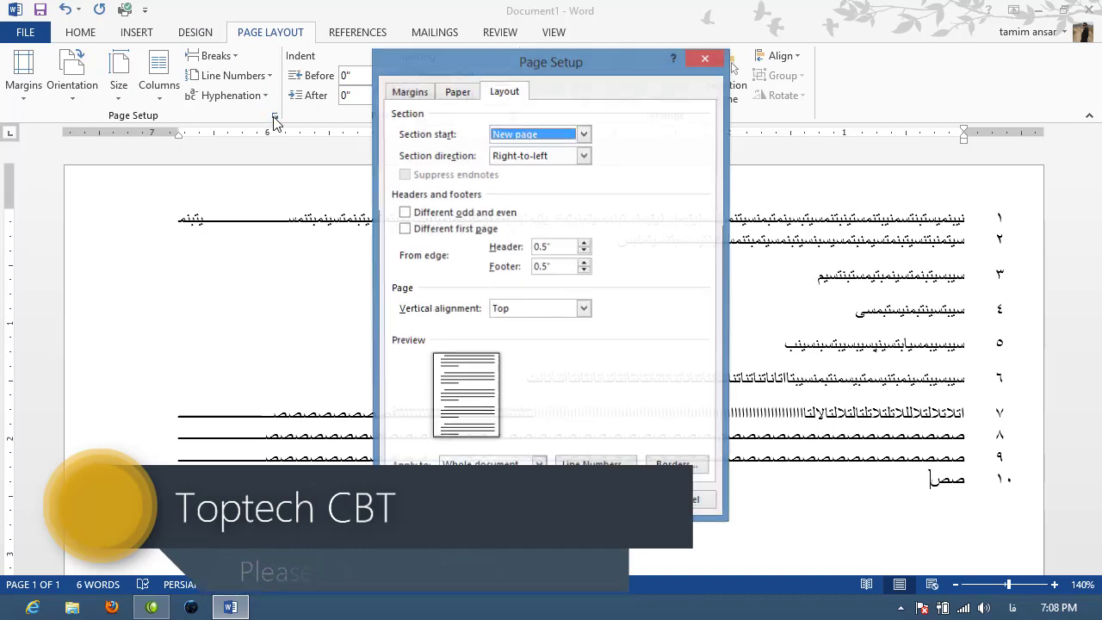
click(585, 157)
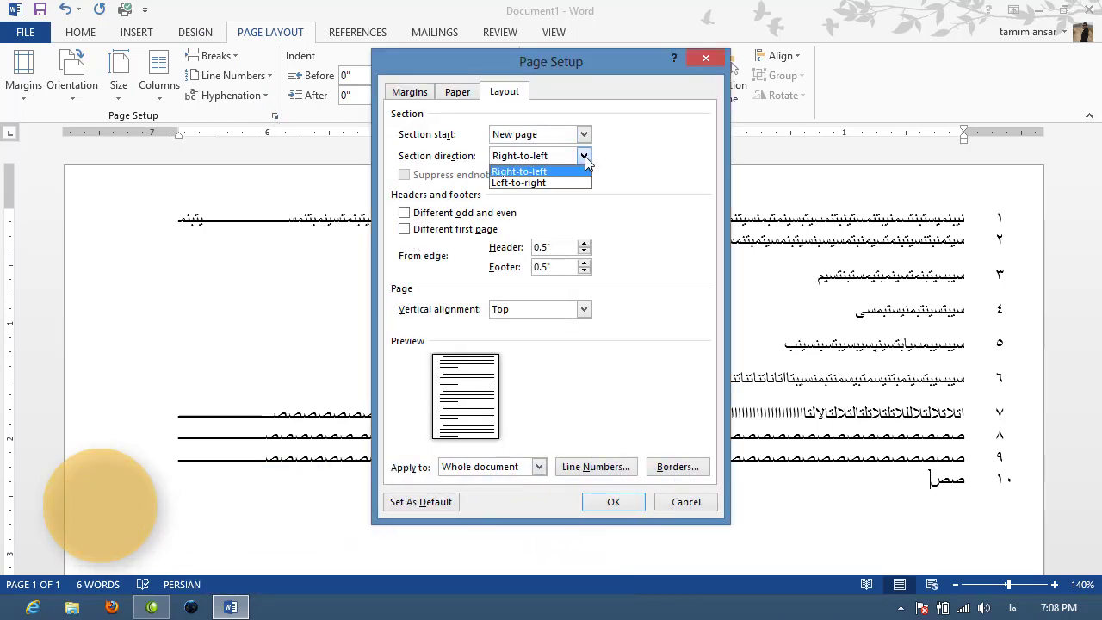
click(523, 183)
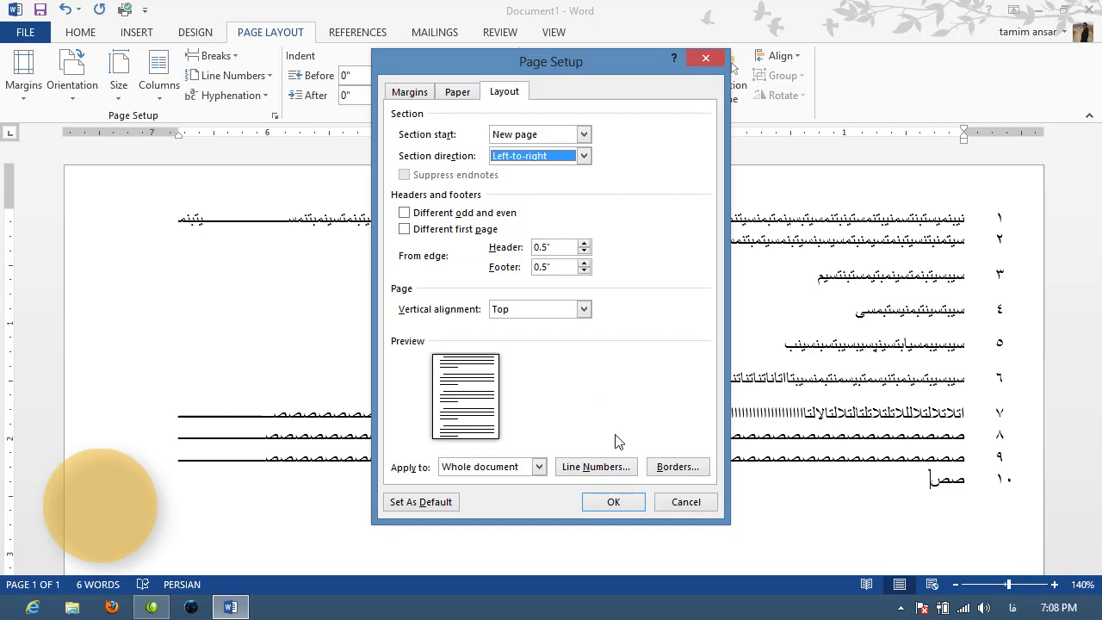
click(613, 502)
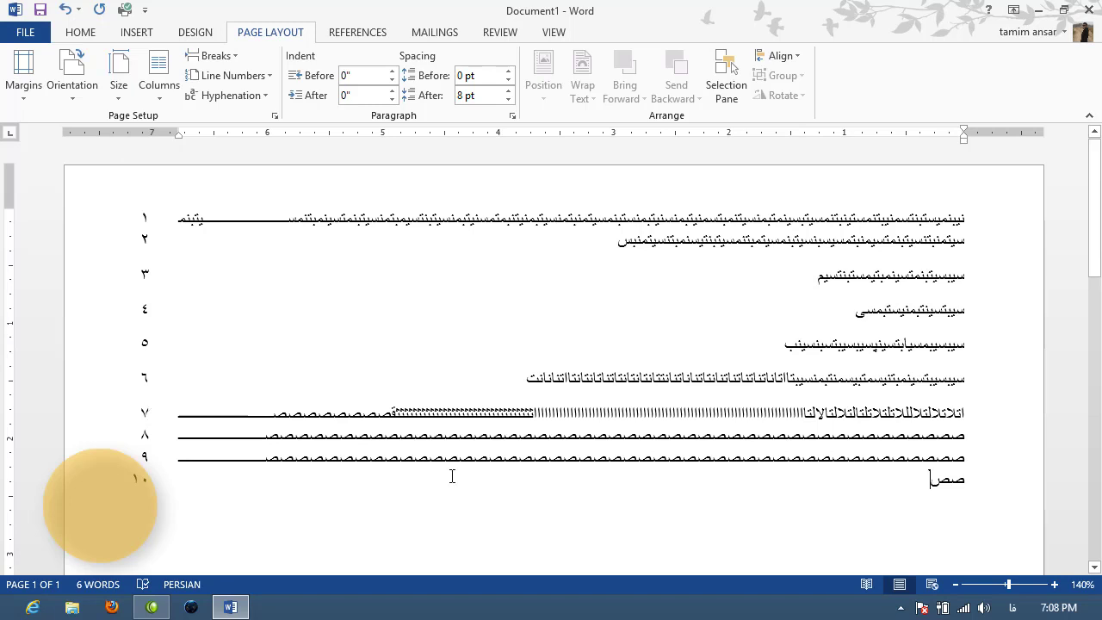
triple_click(968, 231)
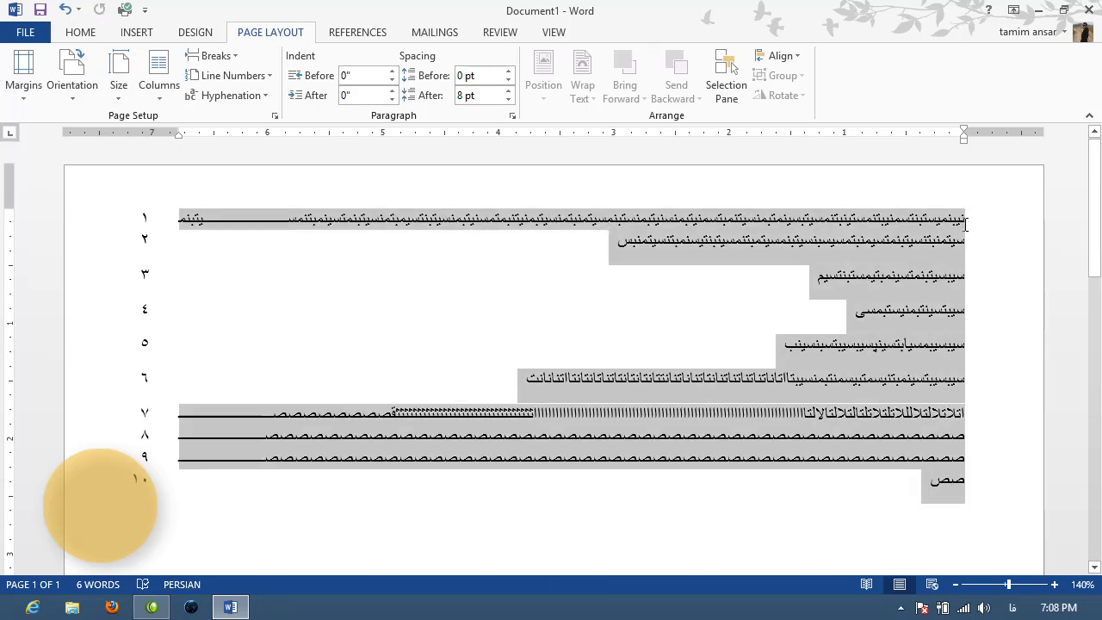
key(Delete)
- Switch to English input and type five lines of random capital letters, ending on an empty line 6
key(alt+shift)
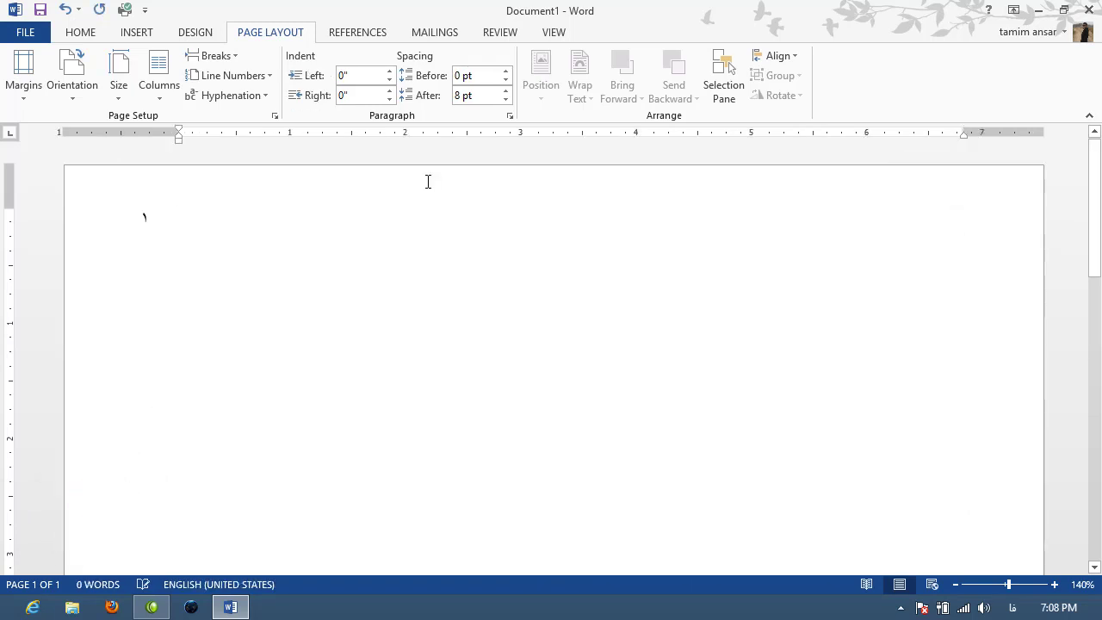
click(90, 31)
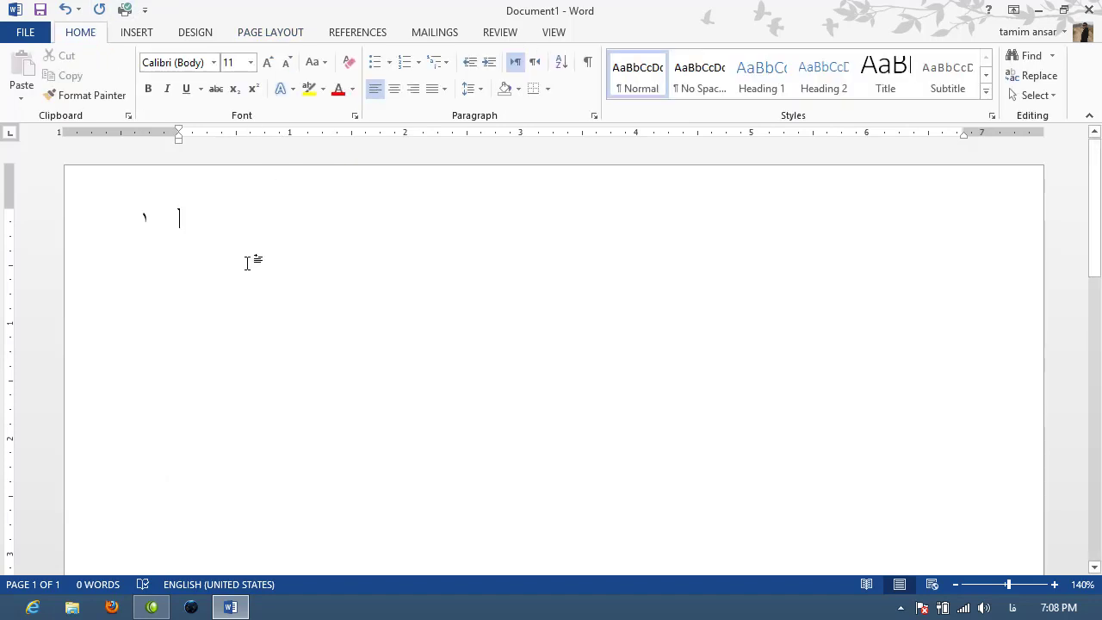
text(DKJFKSDJFJSDLJFJSDLJFK)
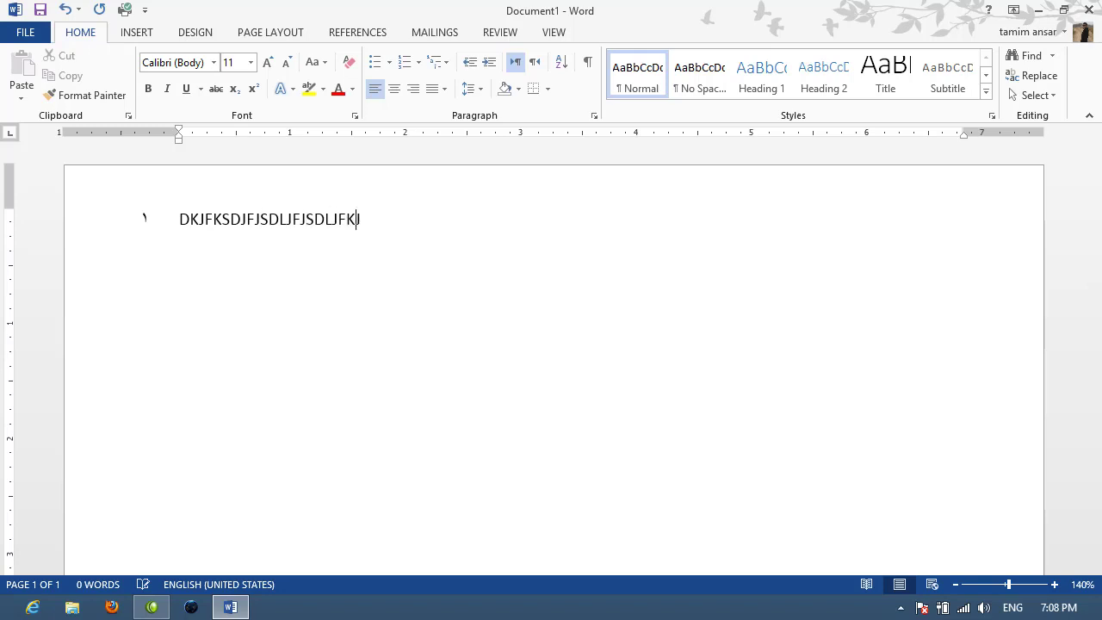
text(JSDKLJFLSDLKFS)
key(Return)
text(SFDFJLKSDJKFJLKSDJLFSD)
key(Return)
text(FSD)
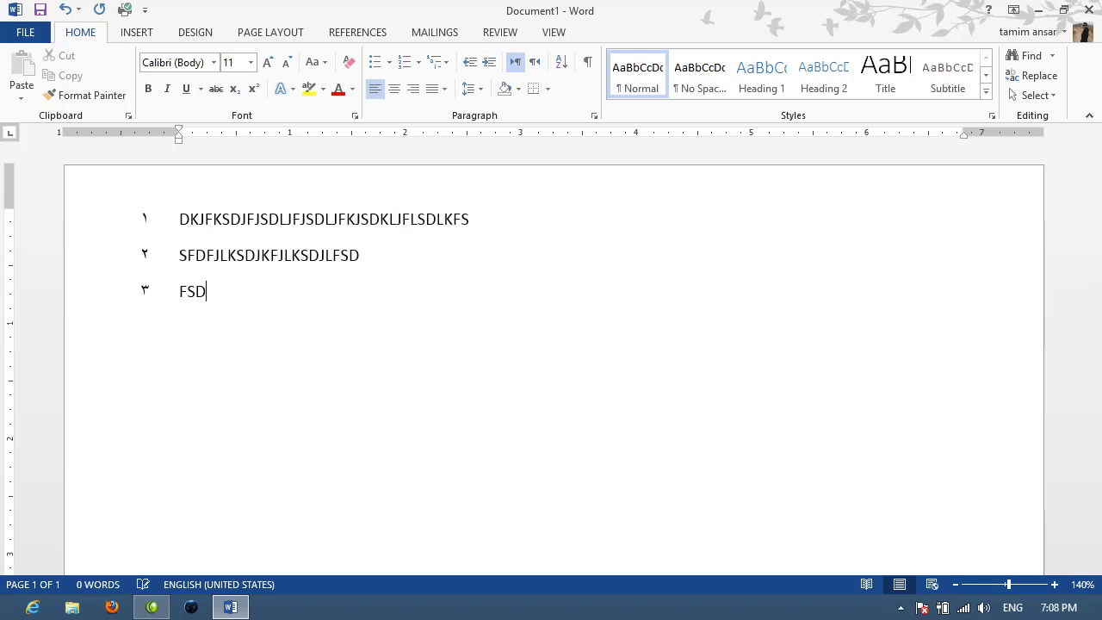
text(FSDKFJKSDFLKJSKDJFLSDF)
key(Return)
text(SDFJDSFHDSJF)
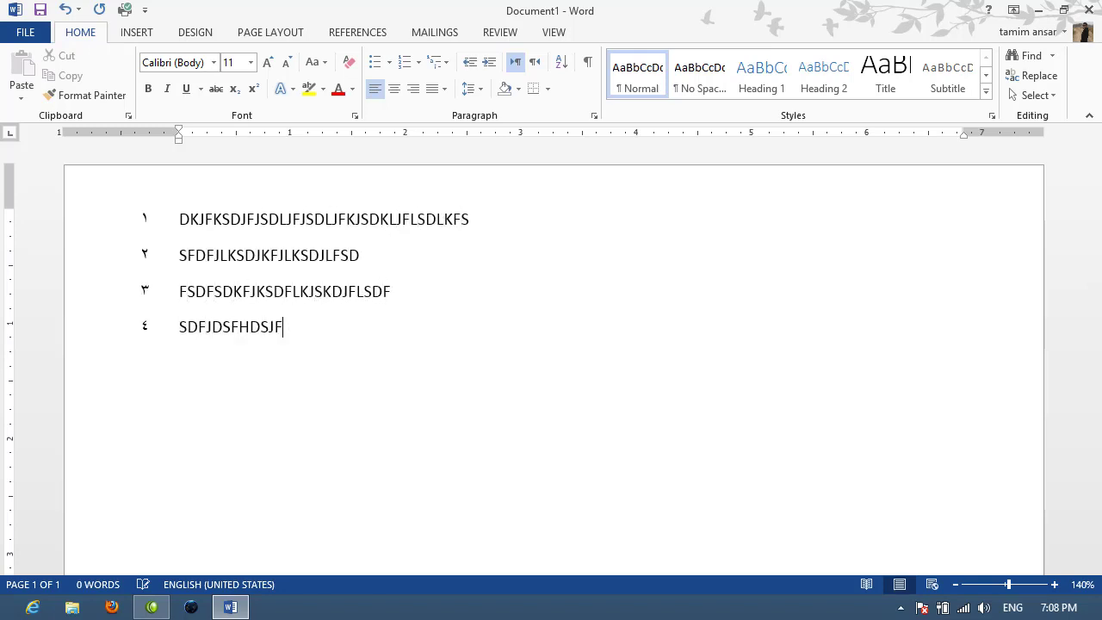
text(JDSHFKJSD)
key(Return)
text(SDFSDFHSDJHFKJSJFHKSDF)
key(Return)
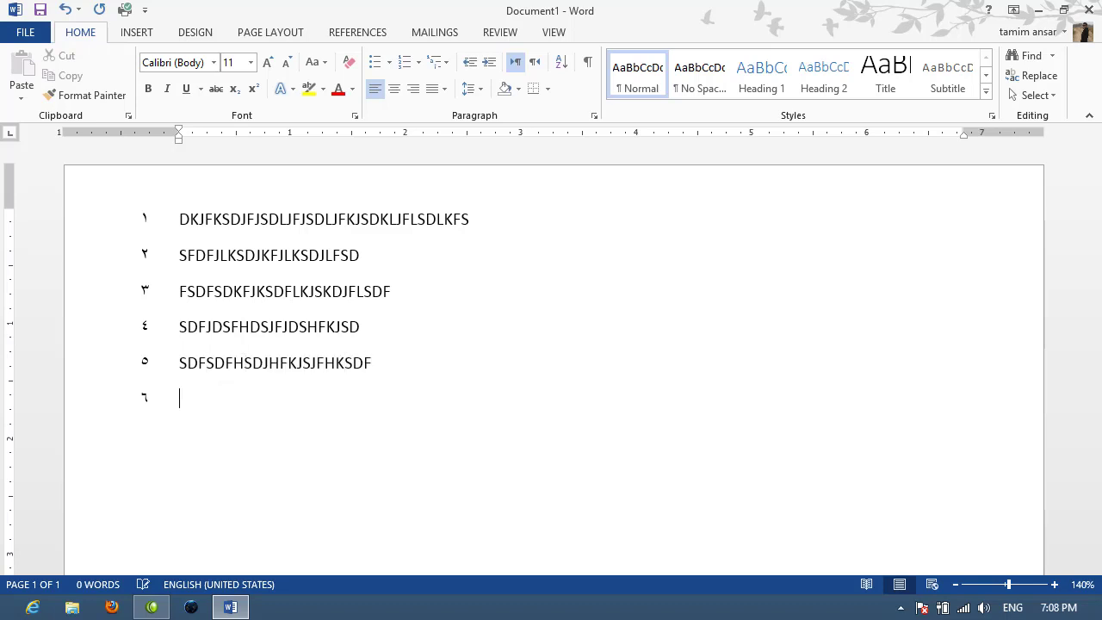
- Set the Numeral option in Word Options > Advanced back to Arabic
click(26, 35)
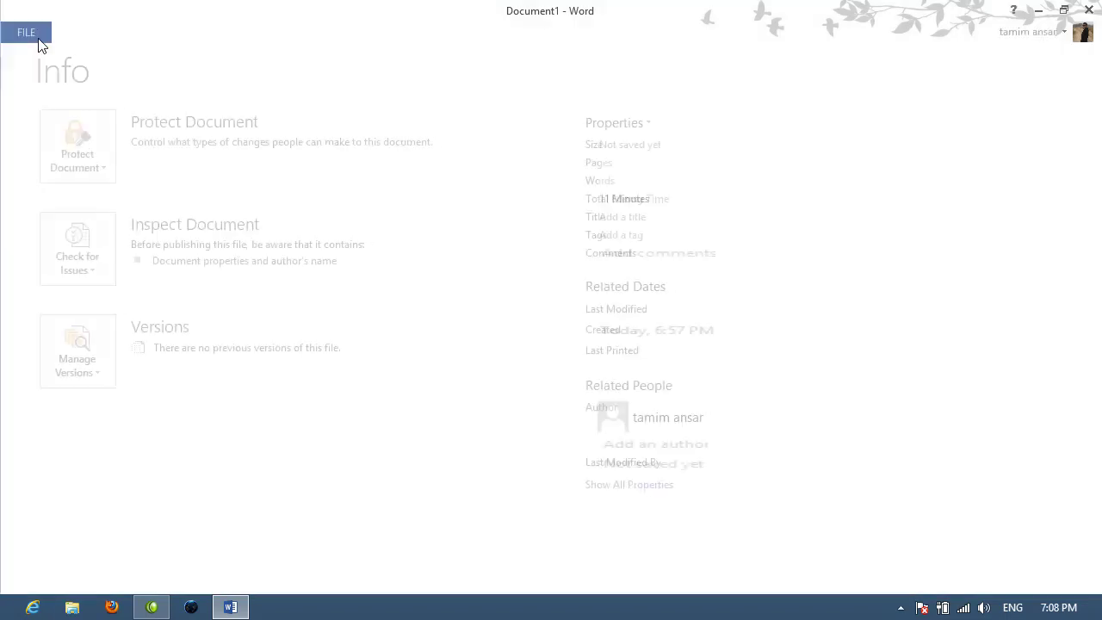
key(Escape)
click(26, 33)
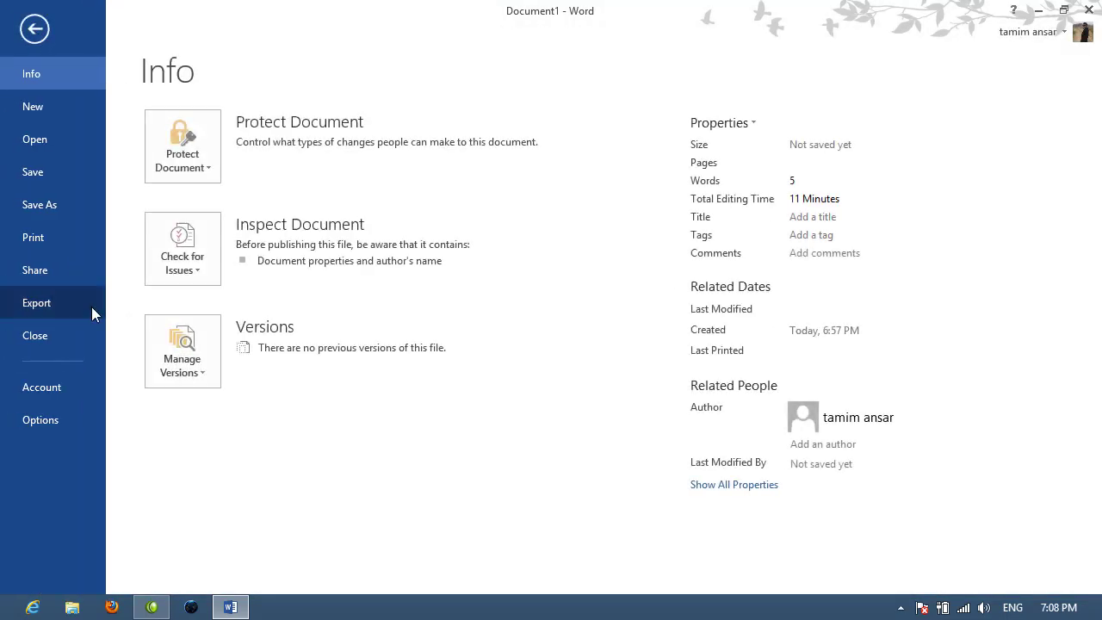
click(65, 419)
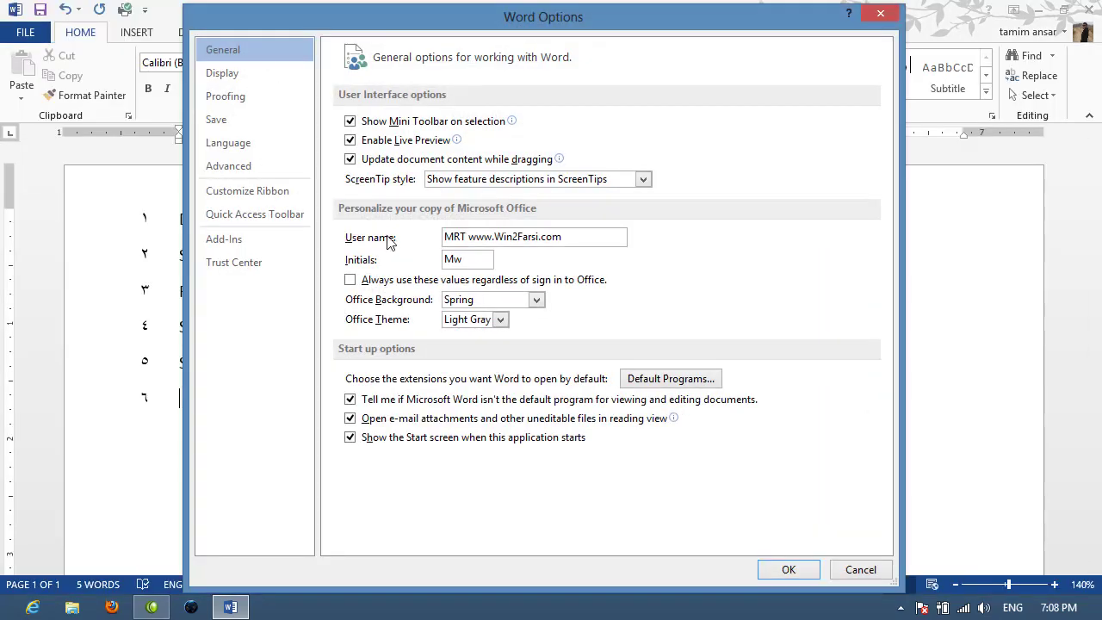
click(256, 167)
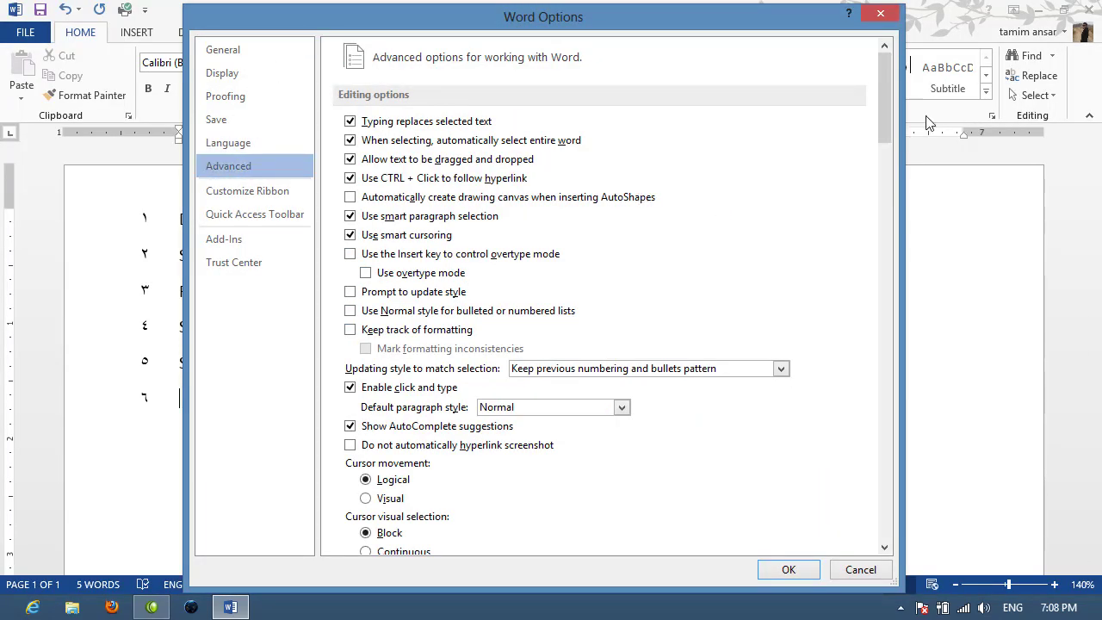
drag(886, 77, 881, 244)
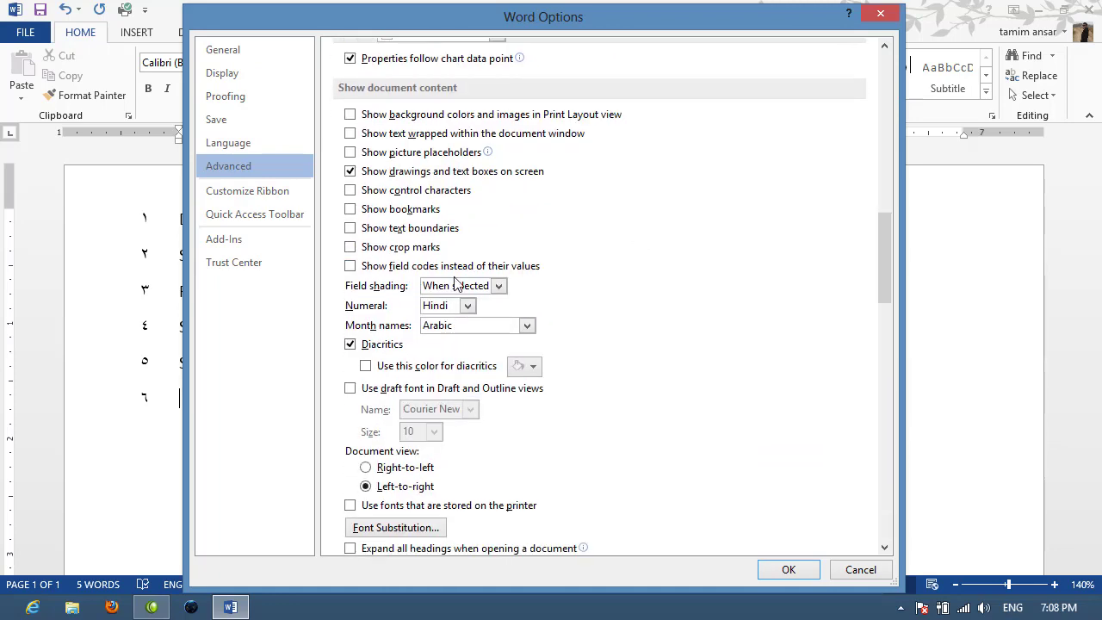
click(468, 307)
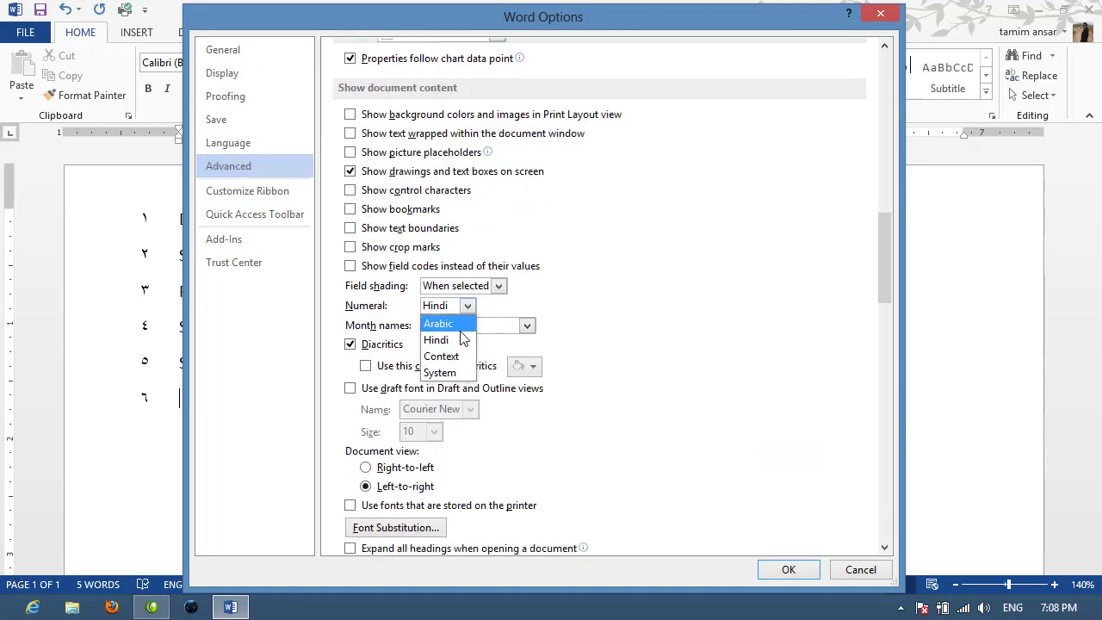
click(439, 324)
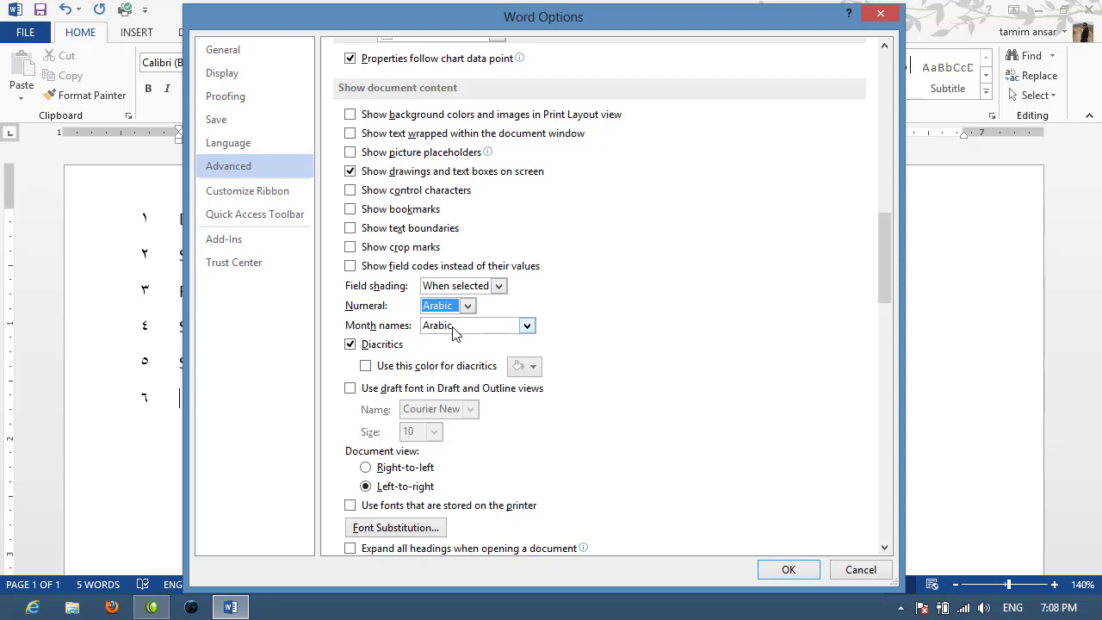
click(789, 569)
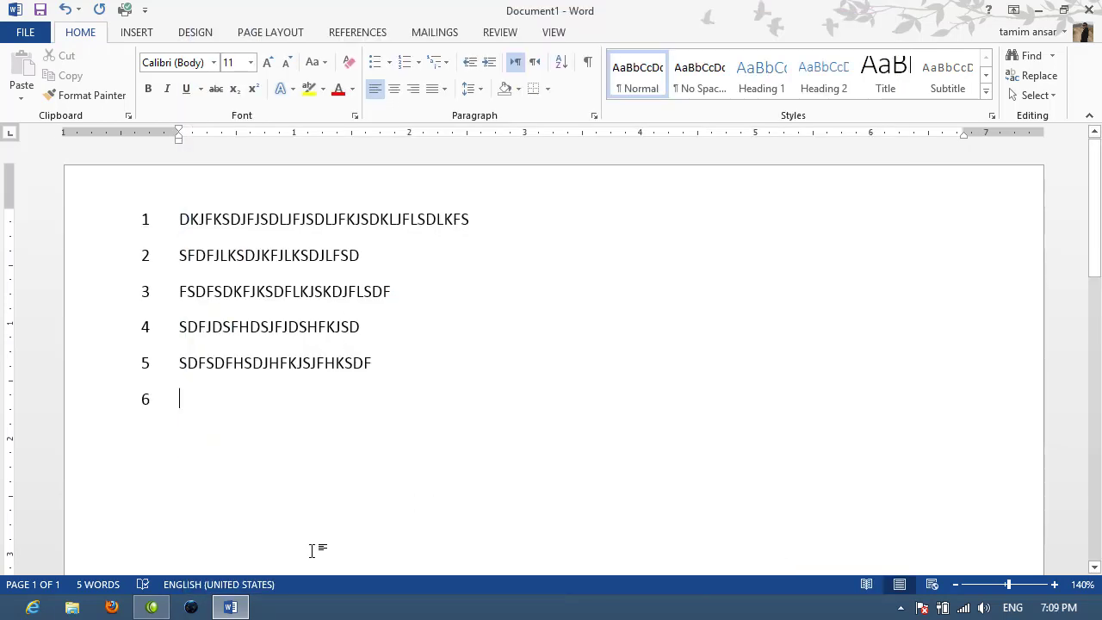
- Delete all the numbered lines and set Line Numbers to None
scroll(370, 482, down, 5)
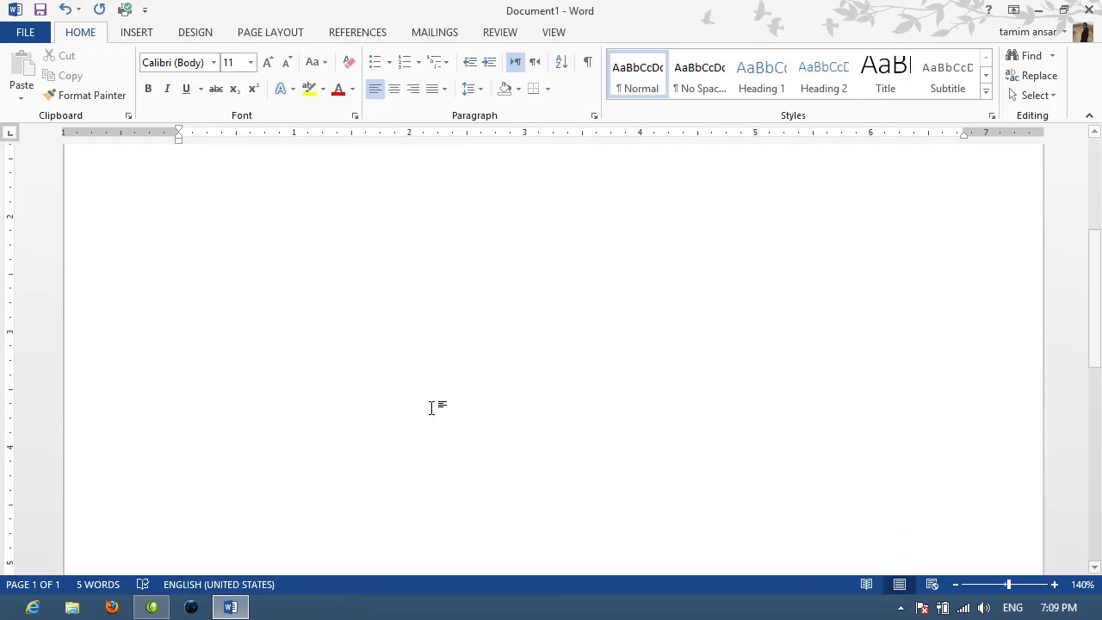
scroll(648, 366, up, 5)
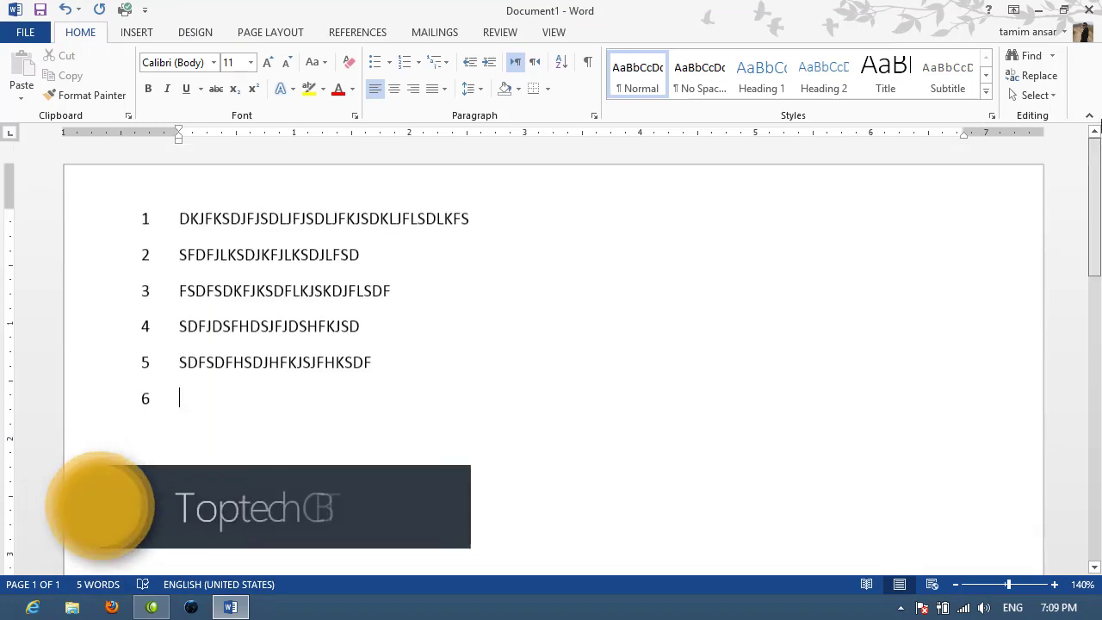
key(ctrl+a)
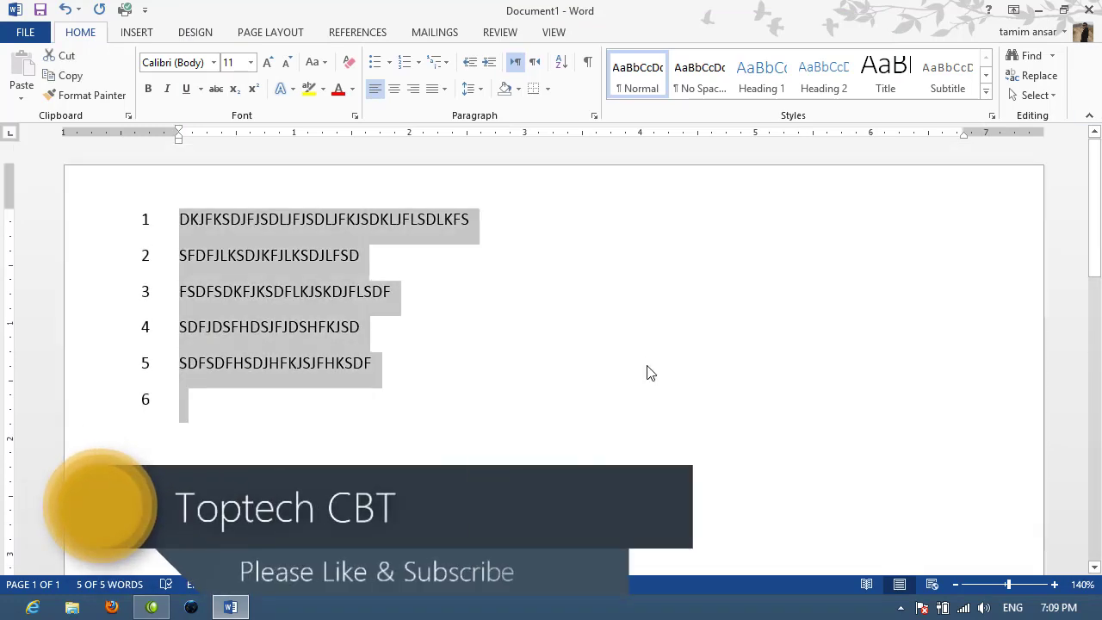
key(Delete)
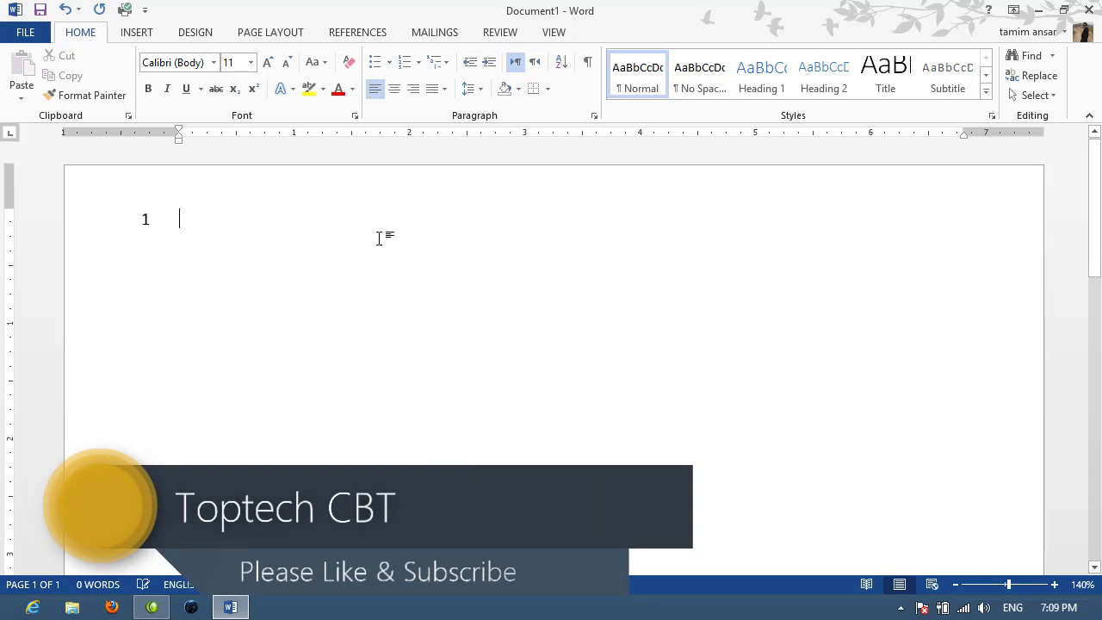
click(290, 34)
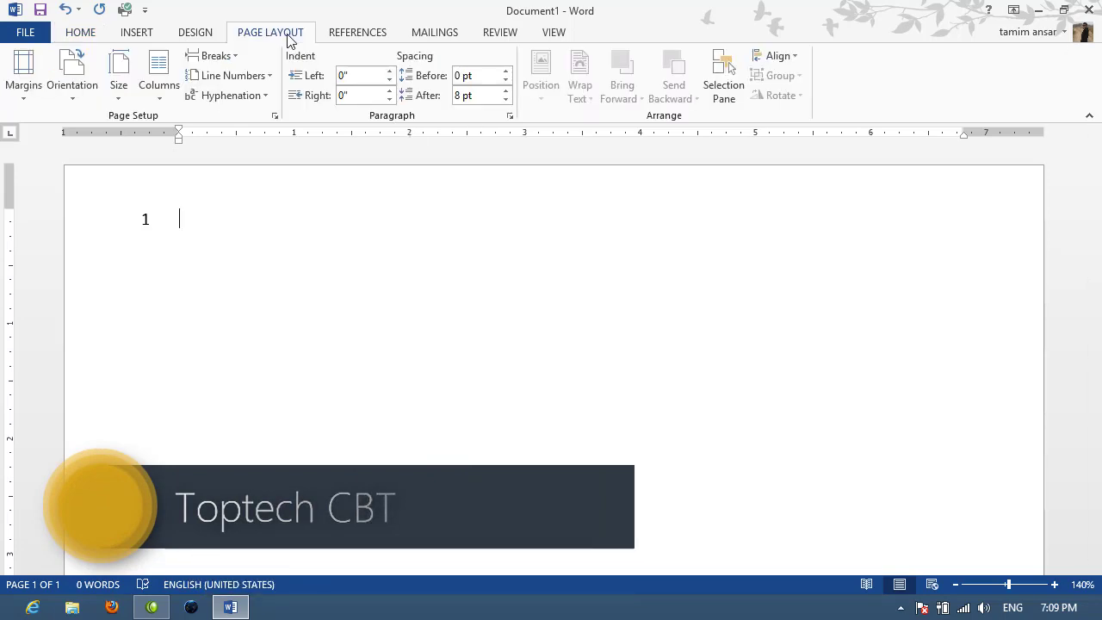
click(259, 75)
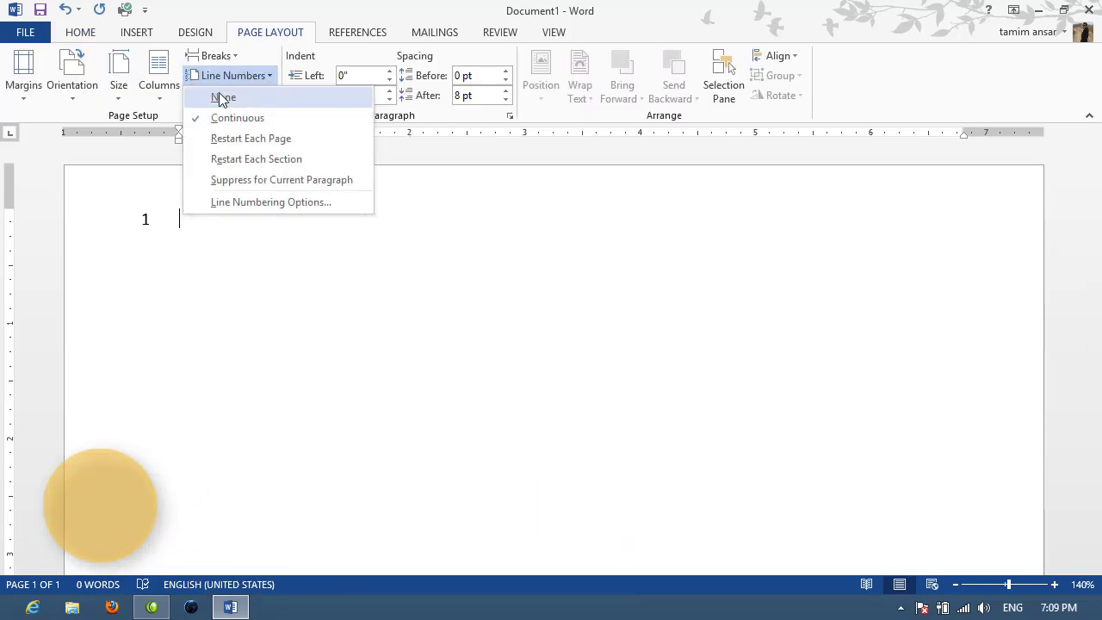
click(222, 98)
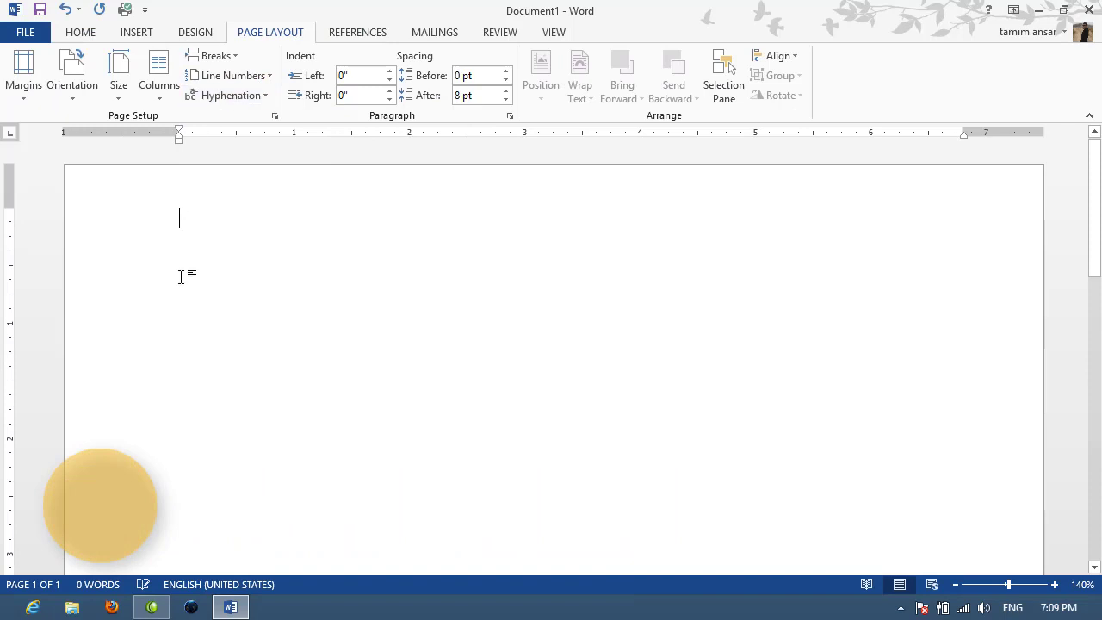
- Generate sample text with =RAND(), keep only three paragraphs, and select them
click(82, 33)
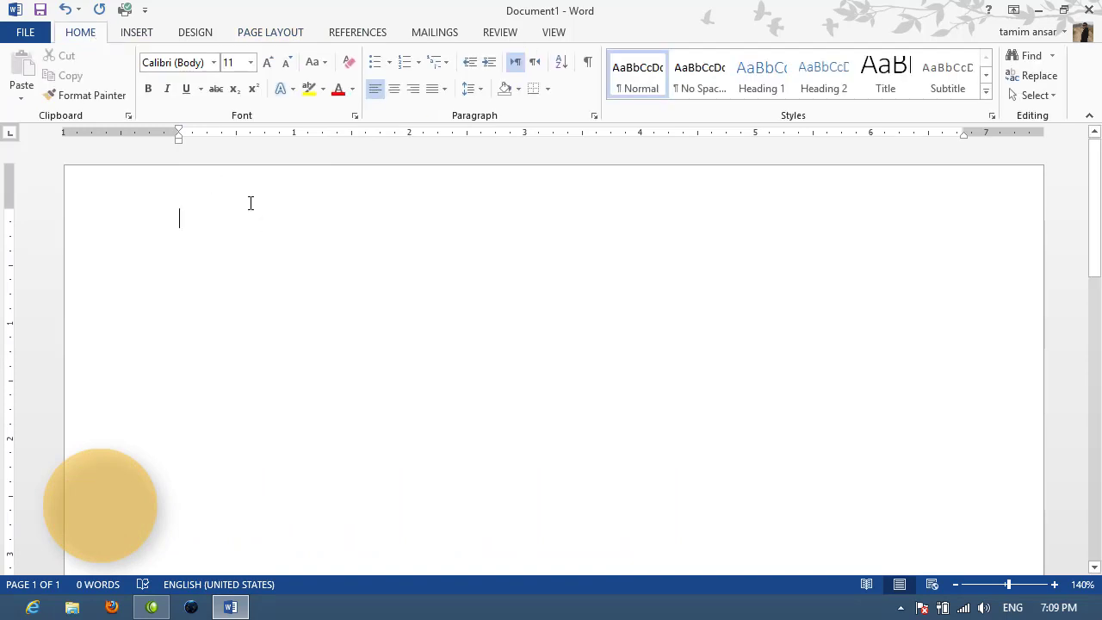
text(=RAND()
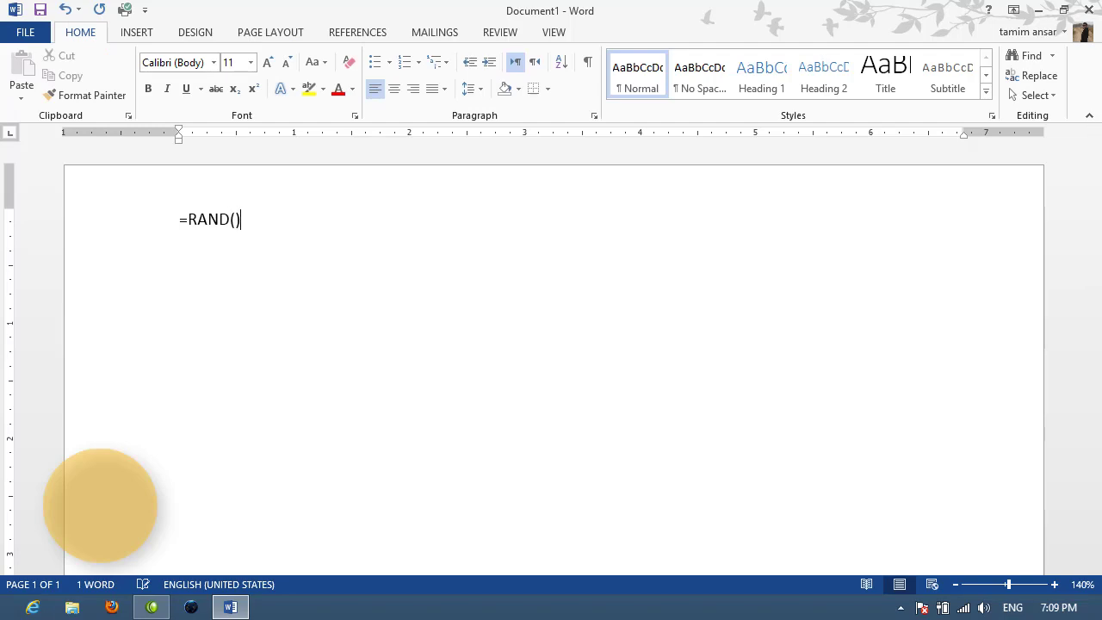
key(Return)
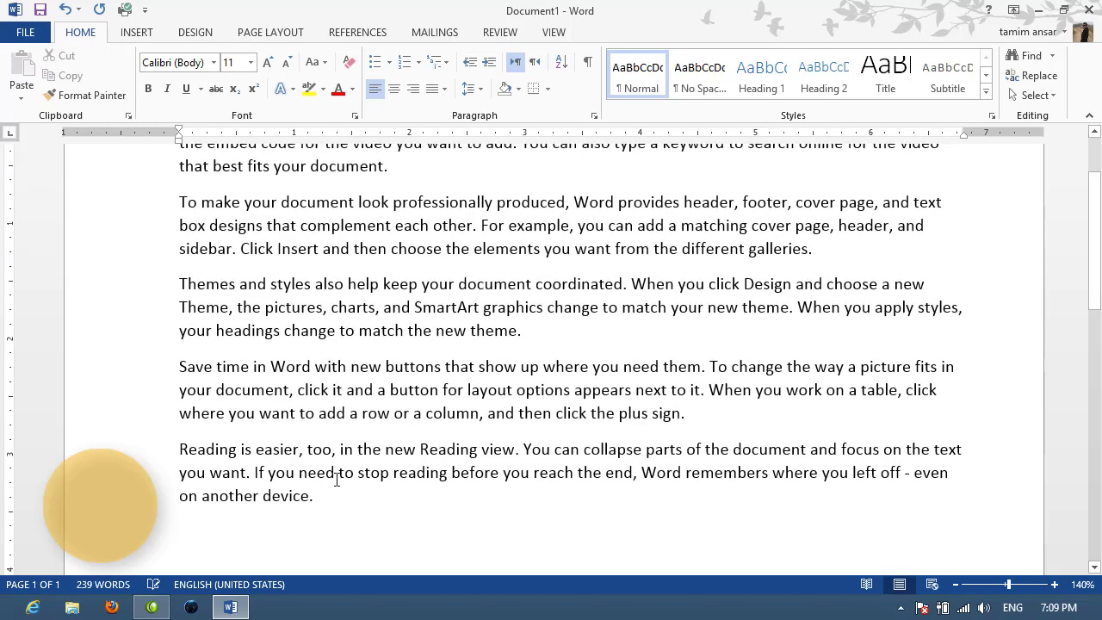
drag(338, 497, 169, 466)
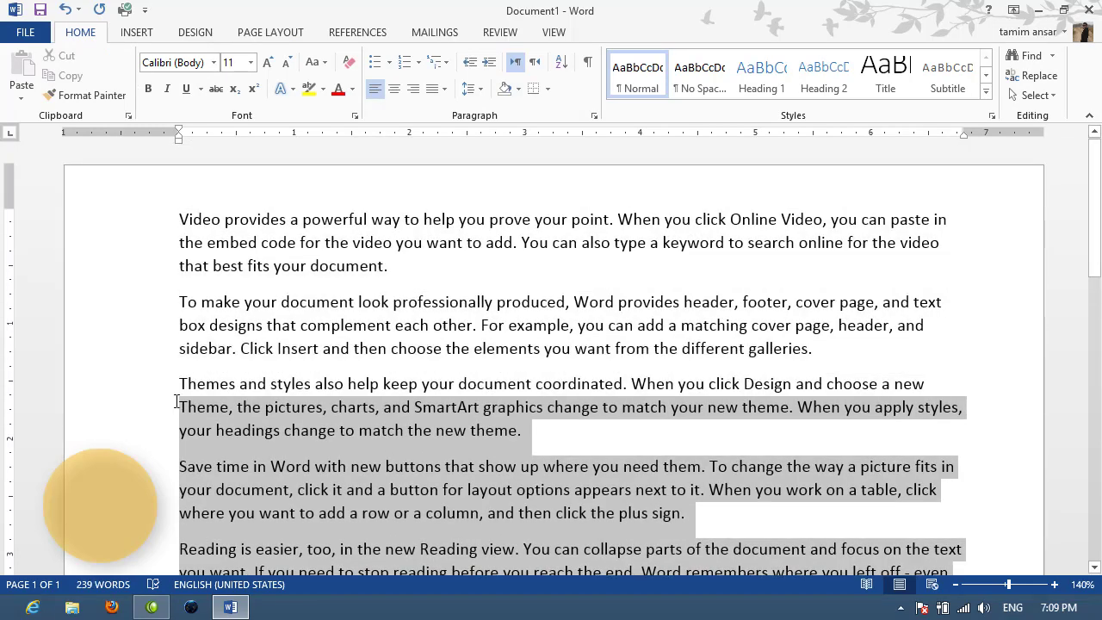
key(Delete)
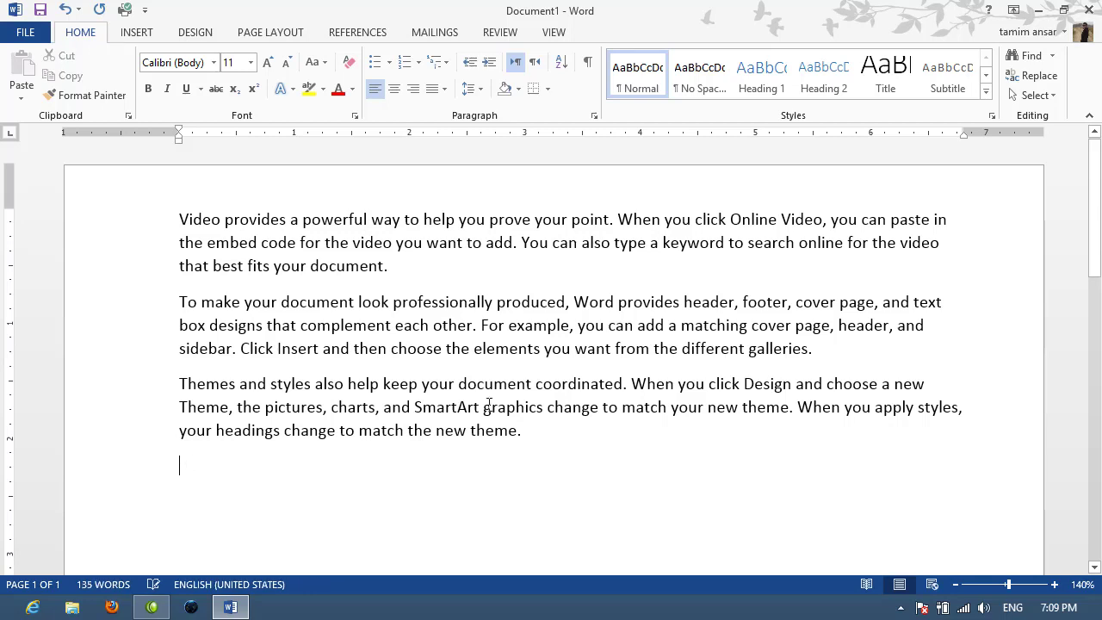
drag(543, 434, 153, 216)
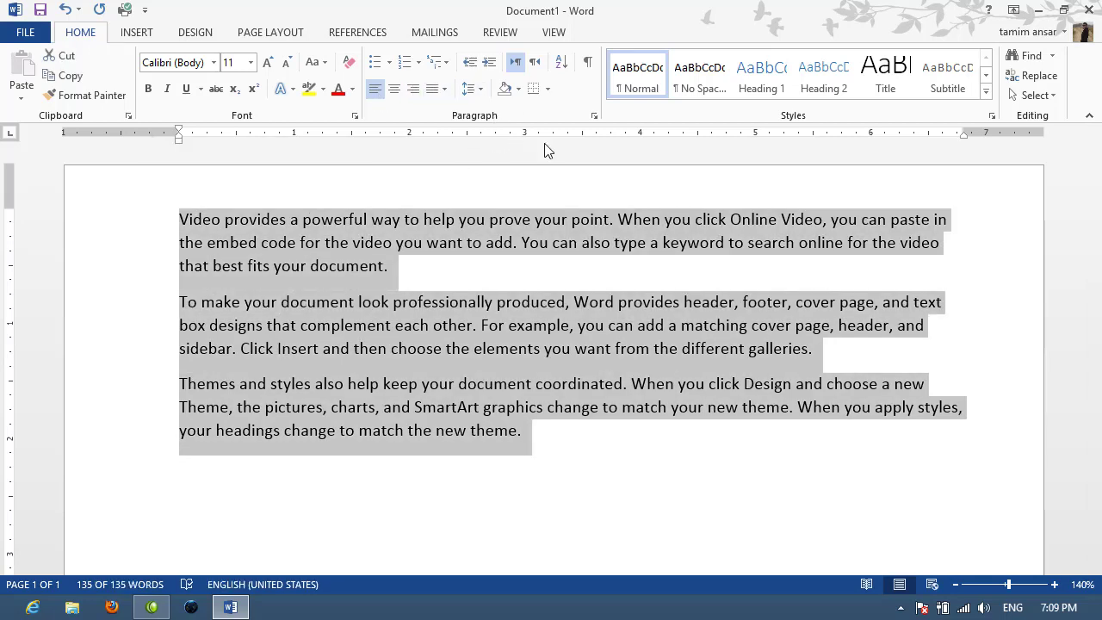
click(593, 117)
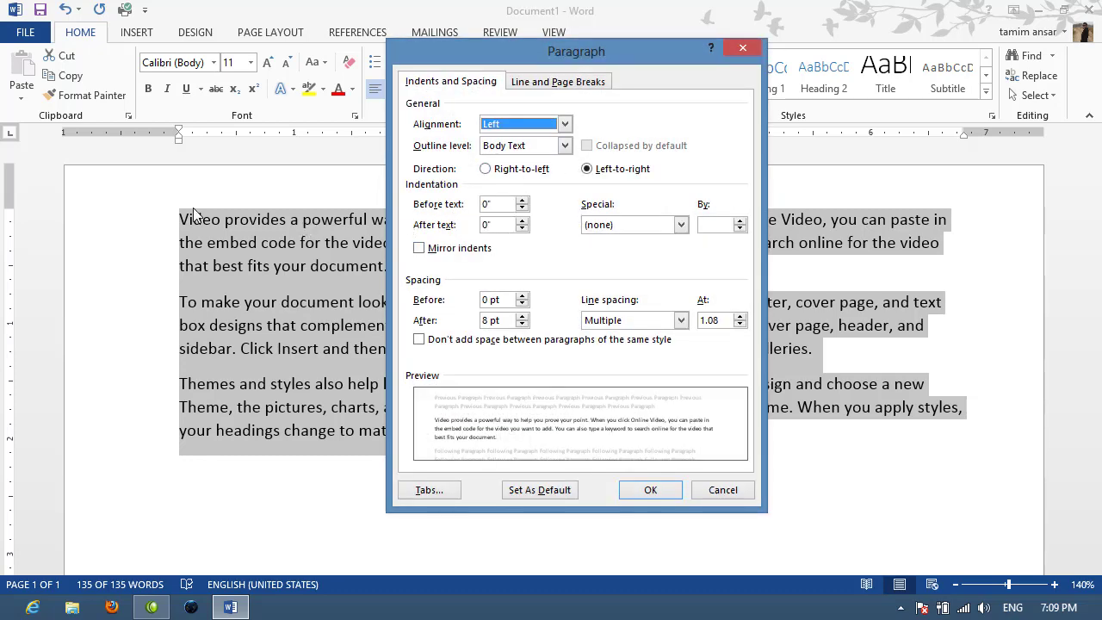
click(522, 201)
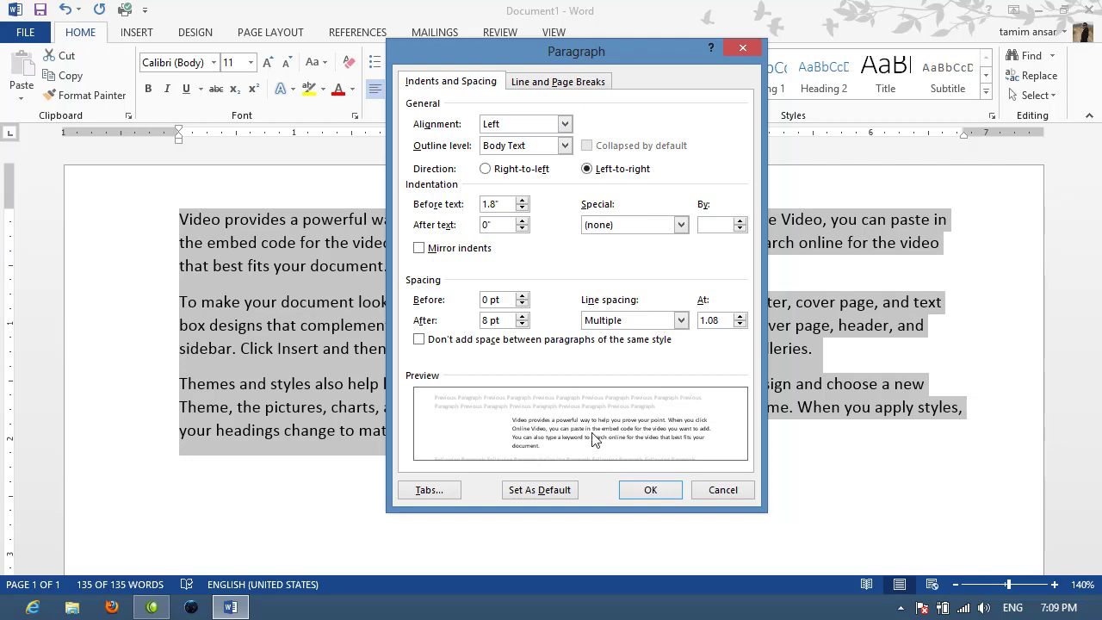
click(641, 492)
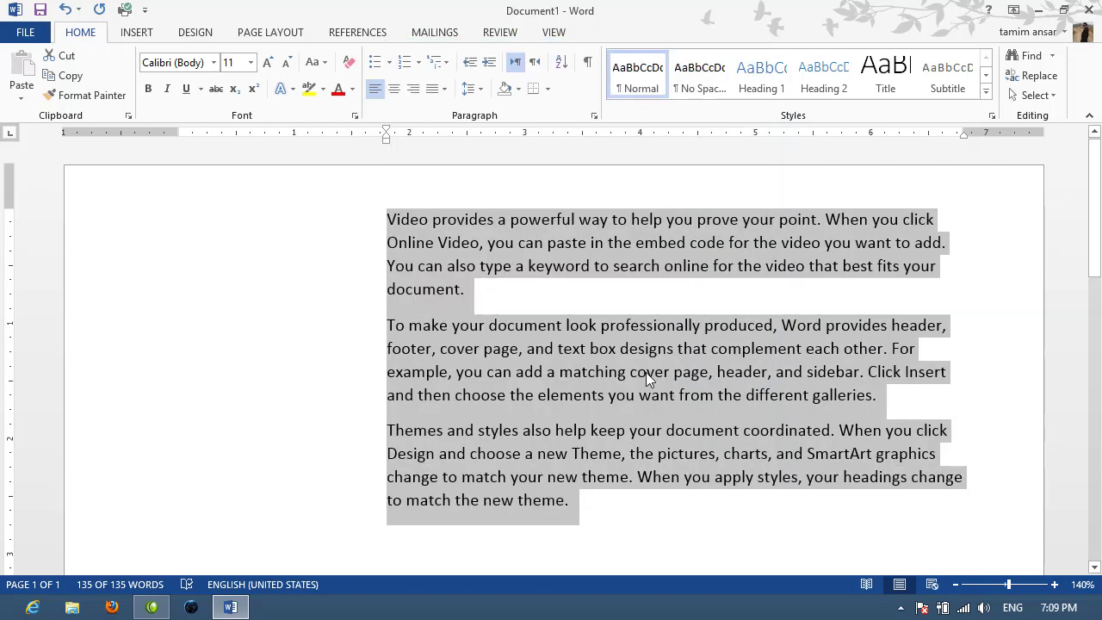
key(ctrl+z)
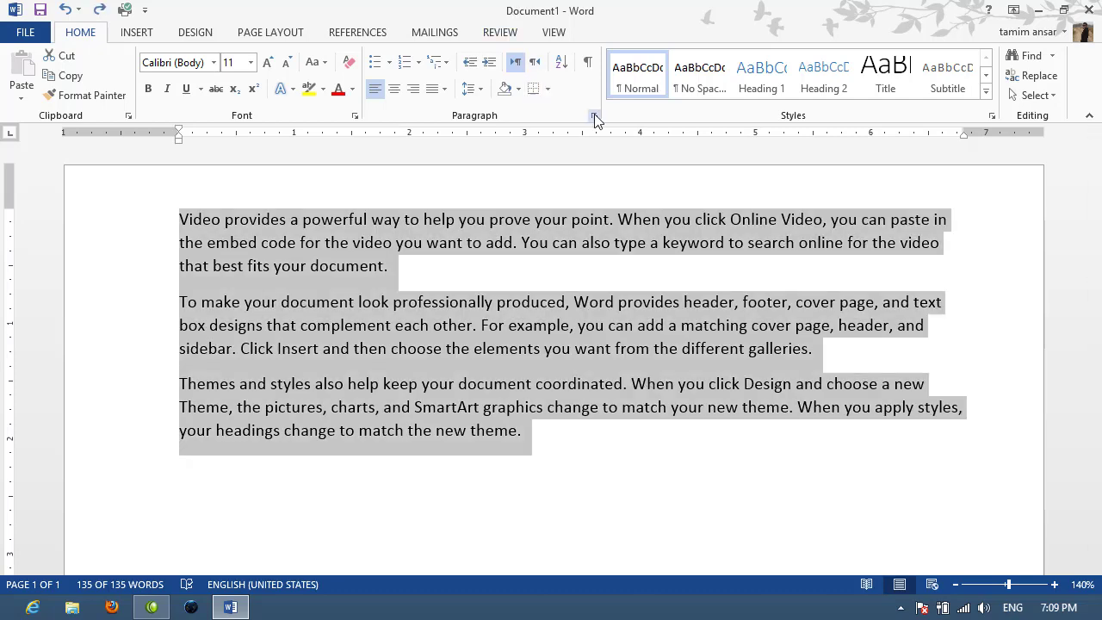
click(594, 116)
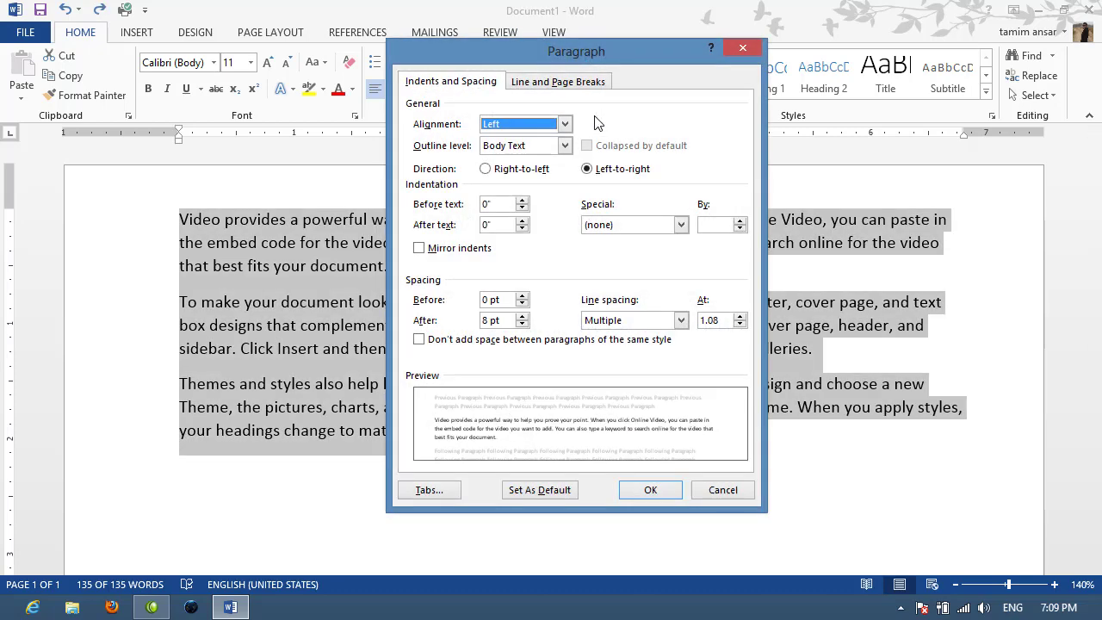
click(521, 221)
drag(523, 223, 522, 224)
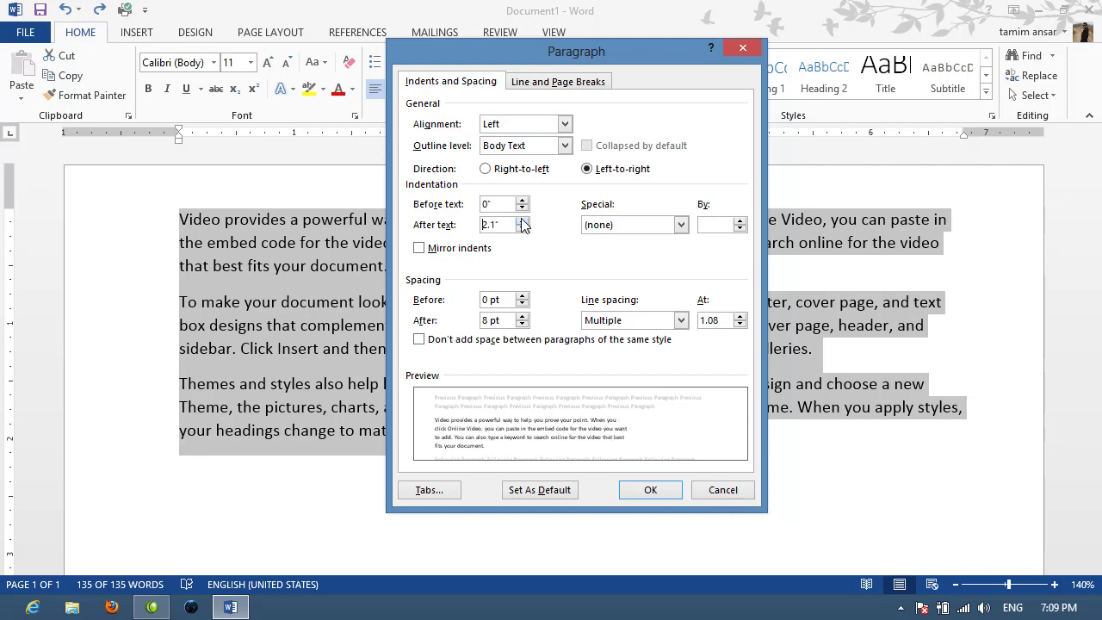
click(656, 497)
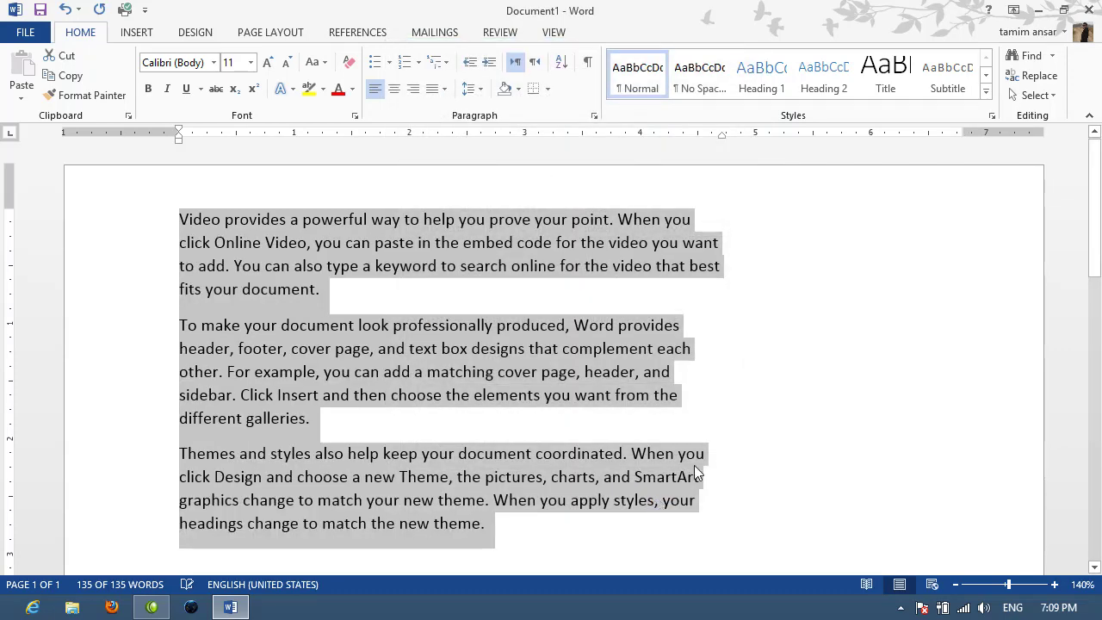
key(ctrl+z)
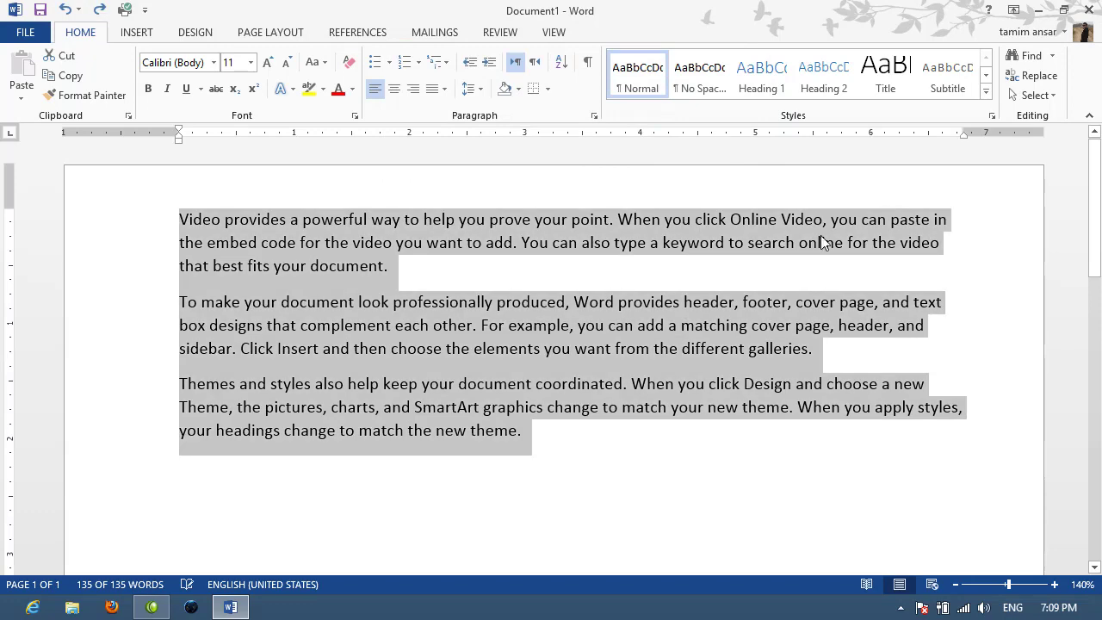
- Try a 2" first-line indent in the Paragraph dialog, then undo it
click(595, 116)
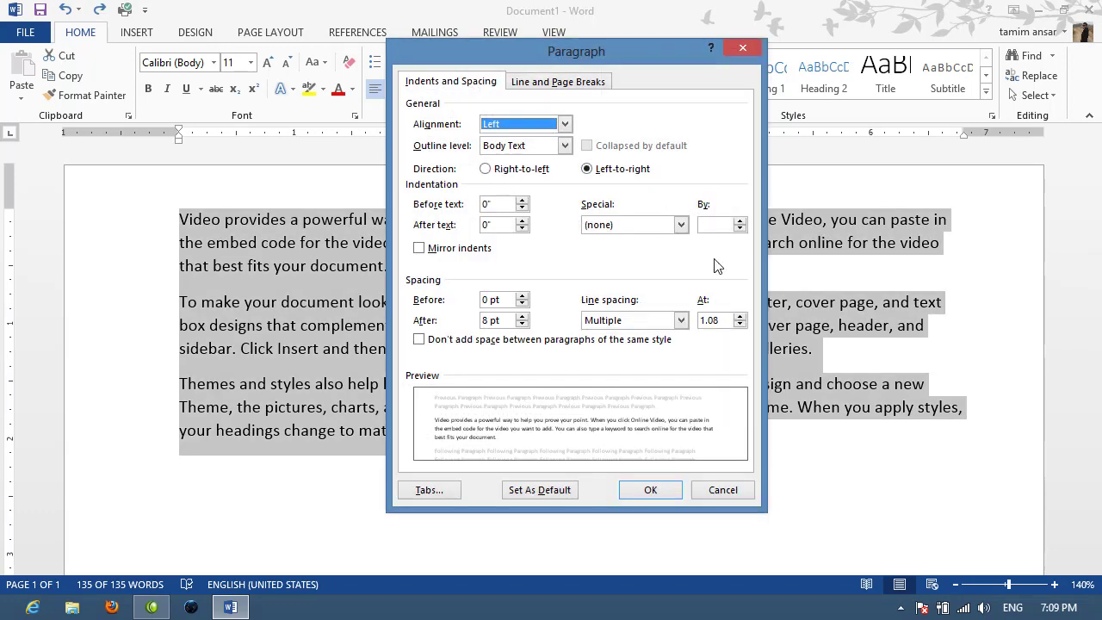
click(680, 225)
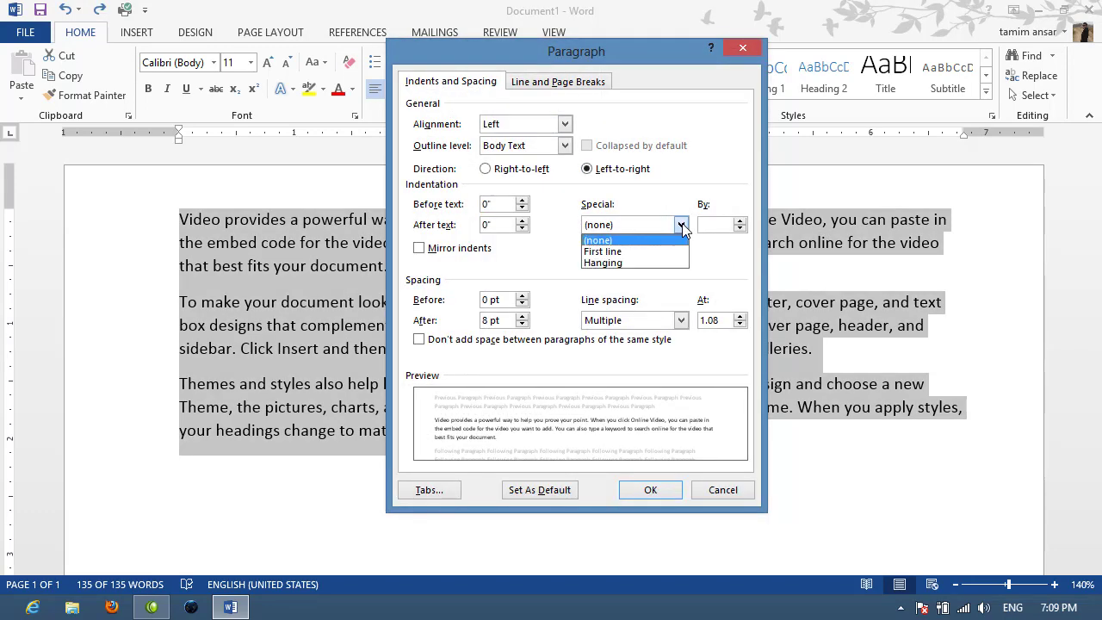
click(614, 253)
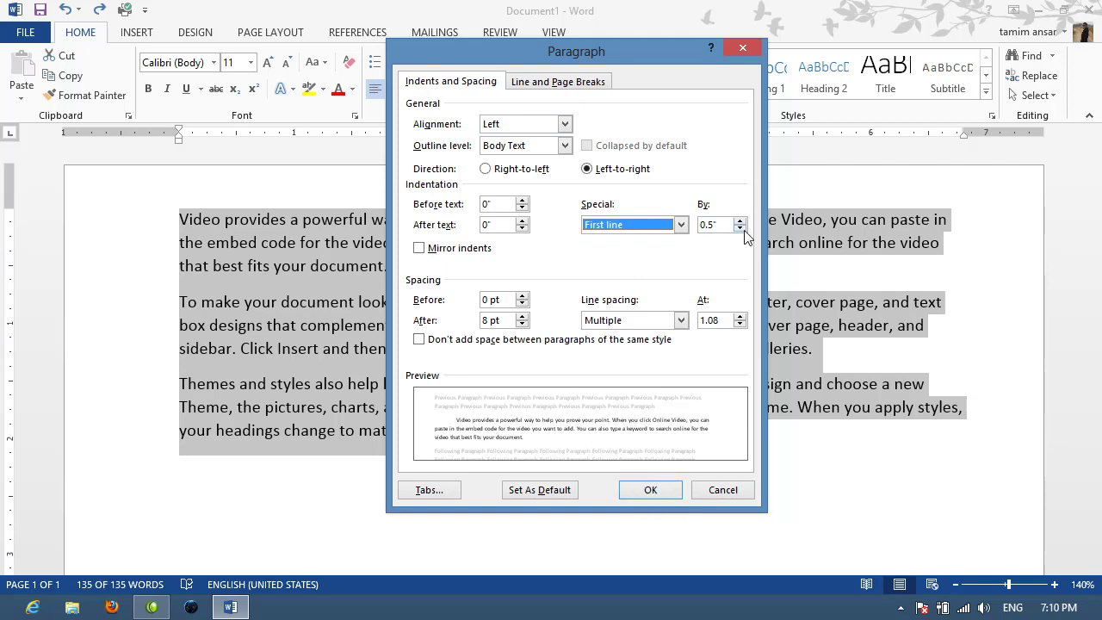
key(Tab)
text(2)
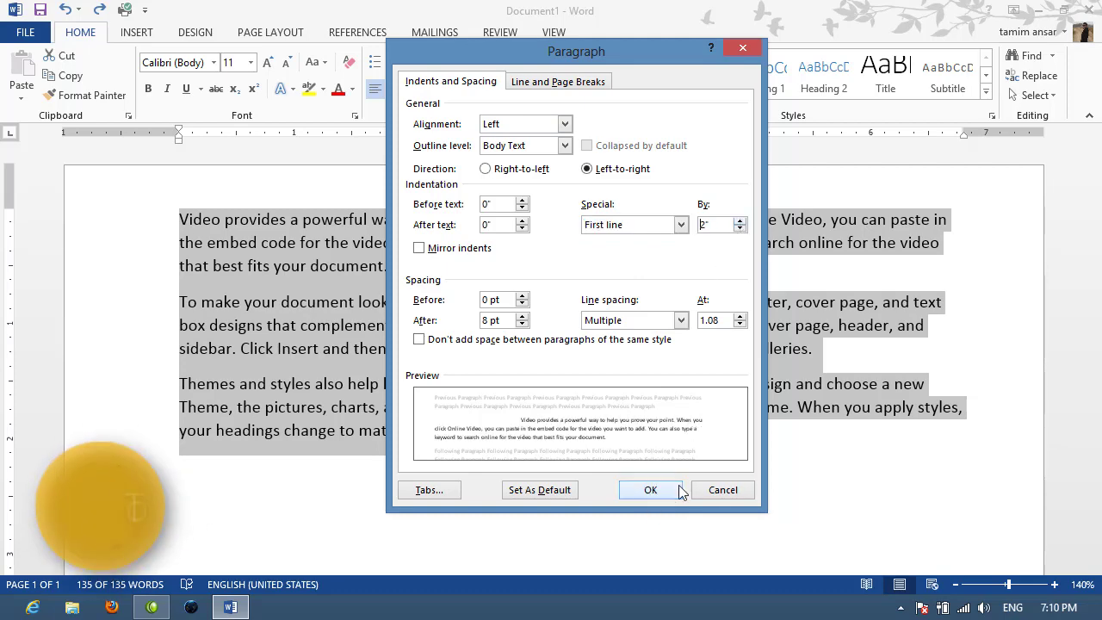
click(651, 490)
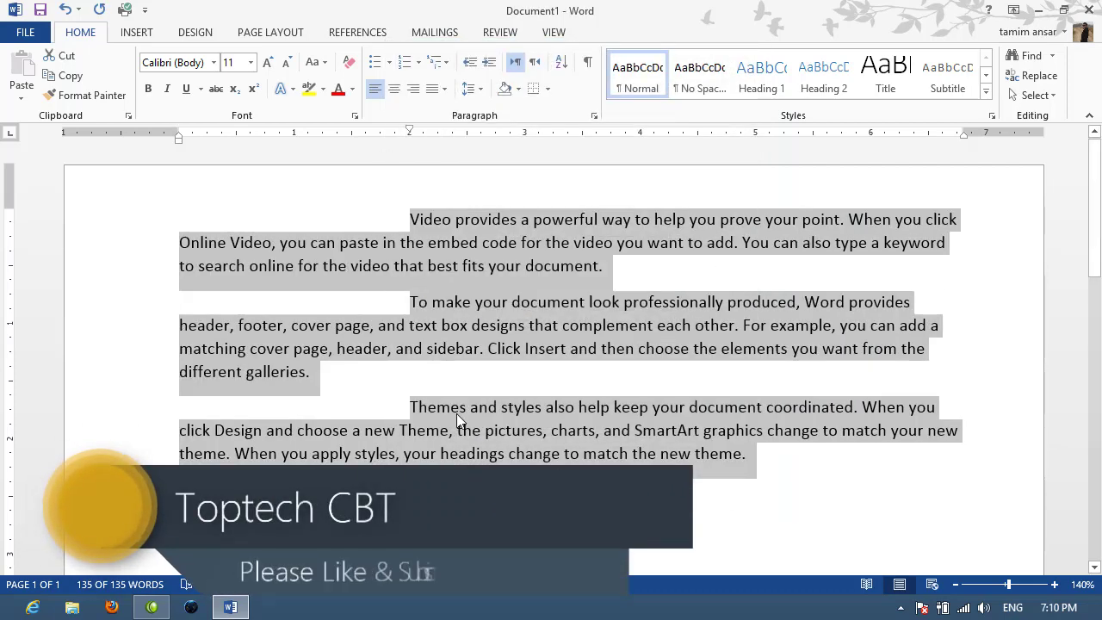
key(ctrl+z)
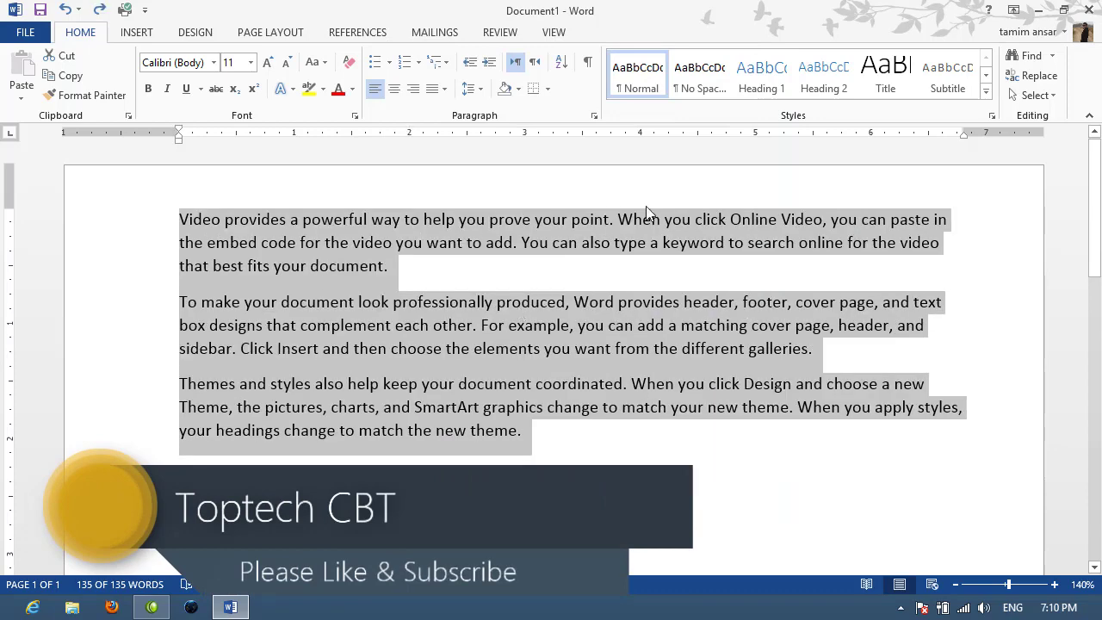
- Set Special to Hanging by 1.8" in the Paragraph dialog
click(593, 115)
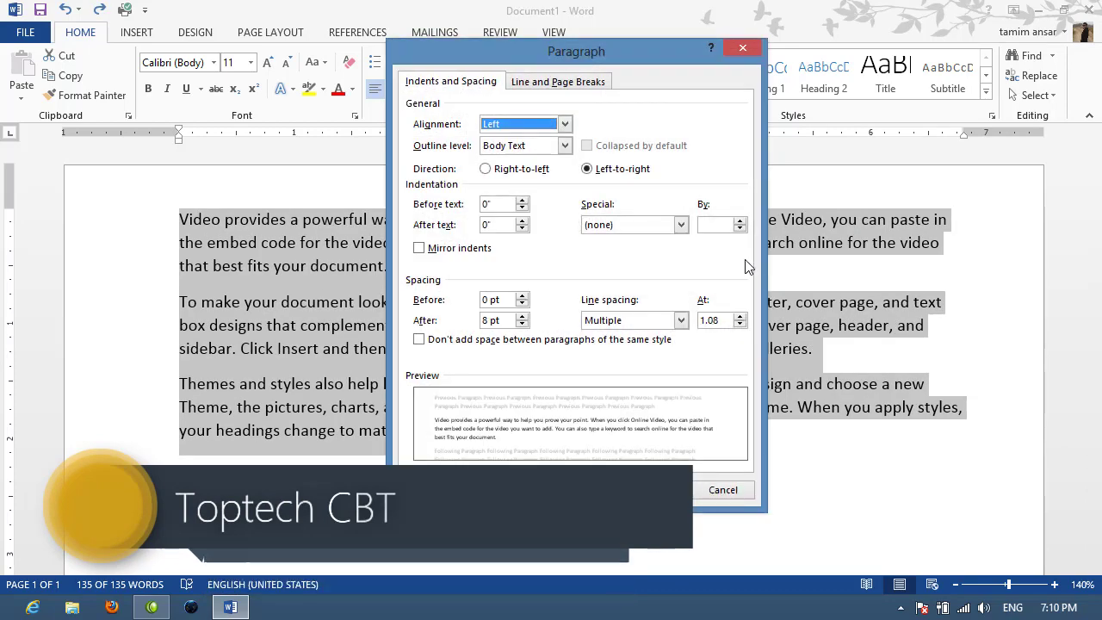
click(681, 225)
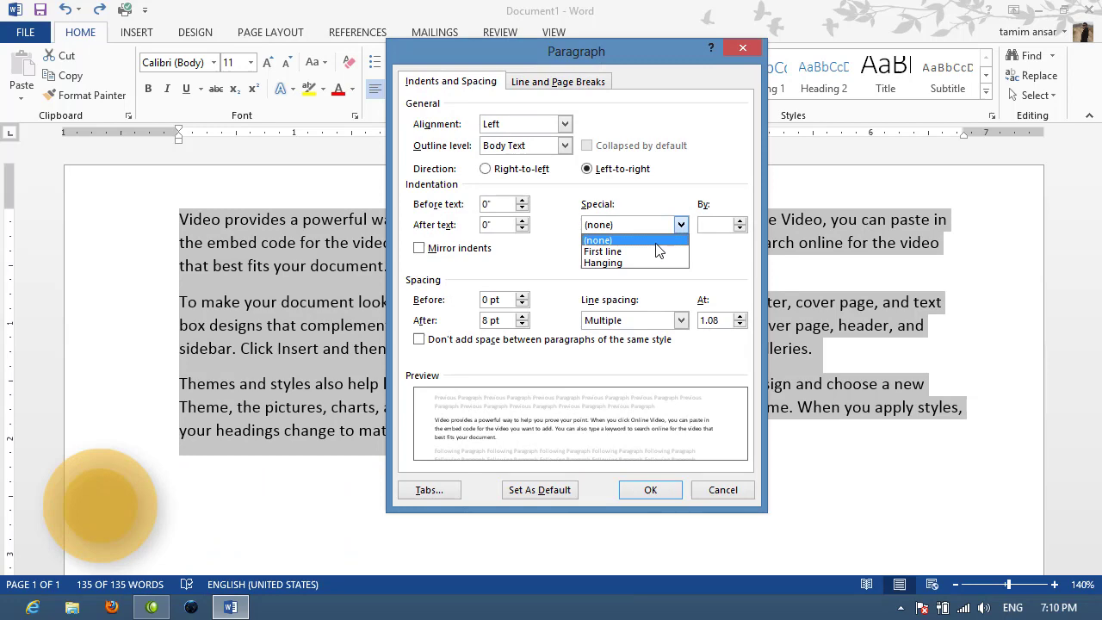
click(603, 262)
click(739, 220)
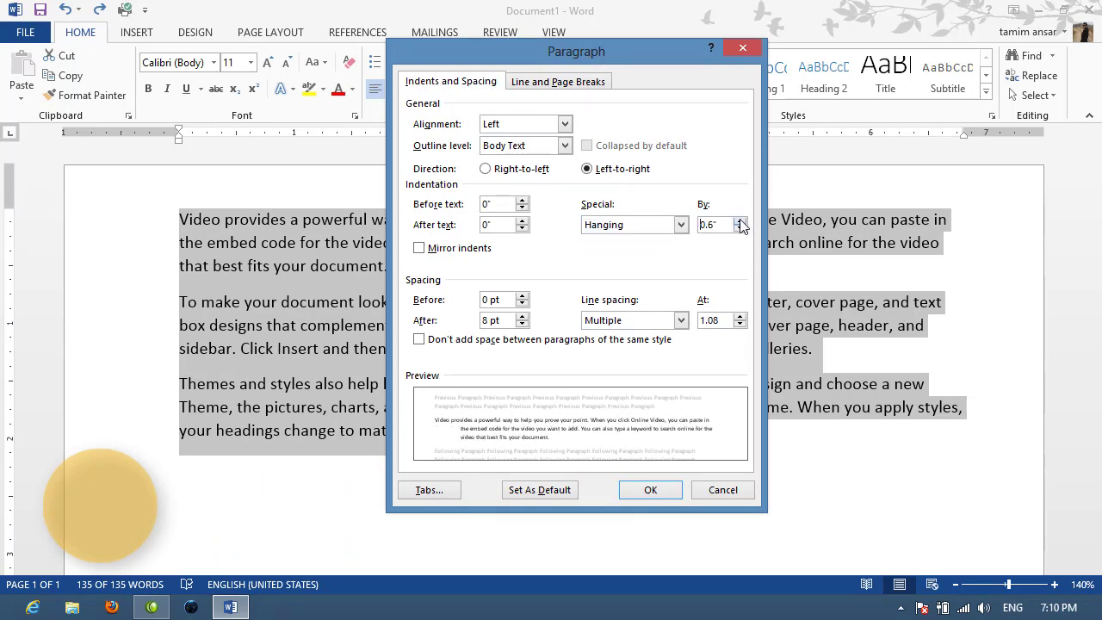
click(739, 220)
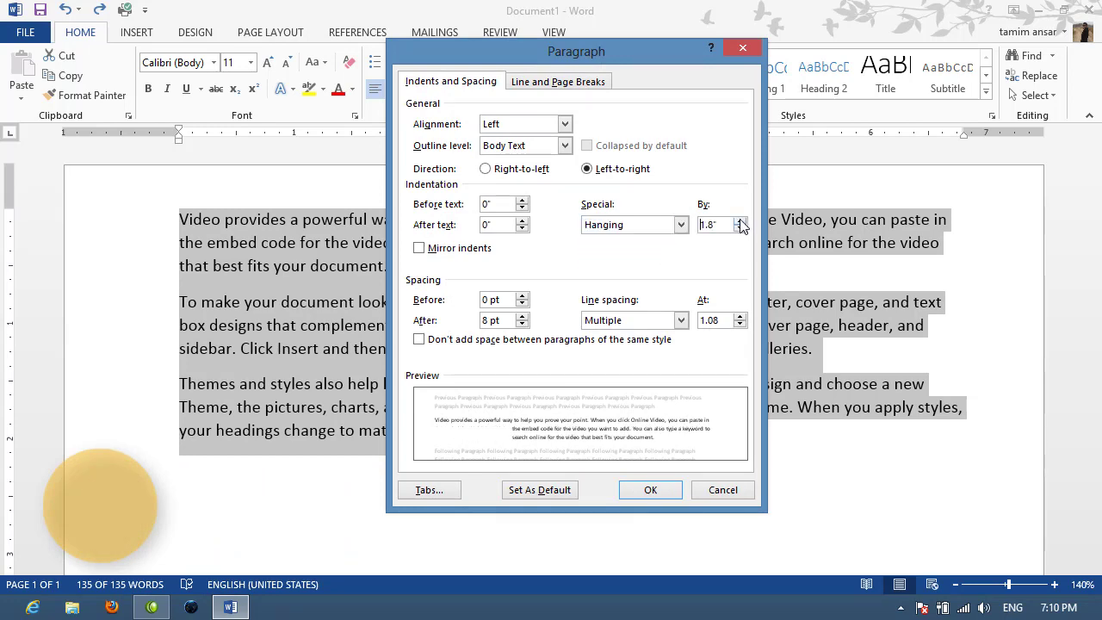
click(647, 491)
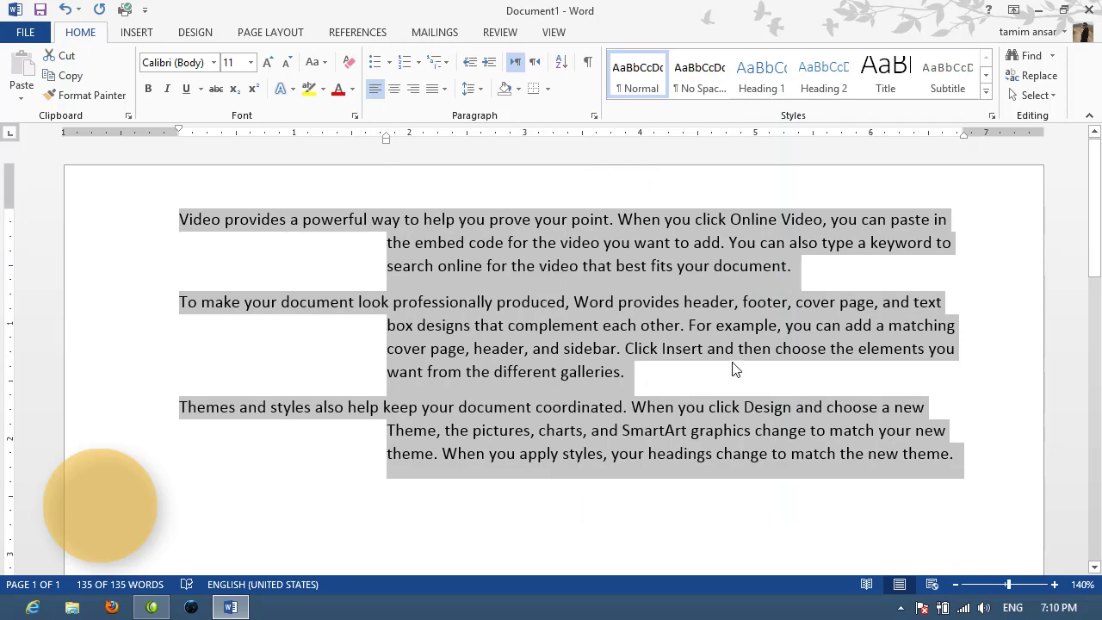
- Undo the hanging indent, then enable Mirror indents (0" inside and outside) for the three paragraphs
key(ctrl+z)
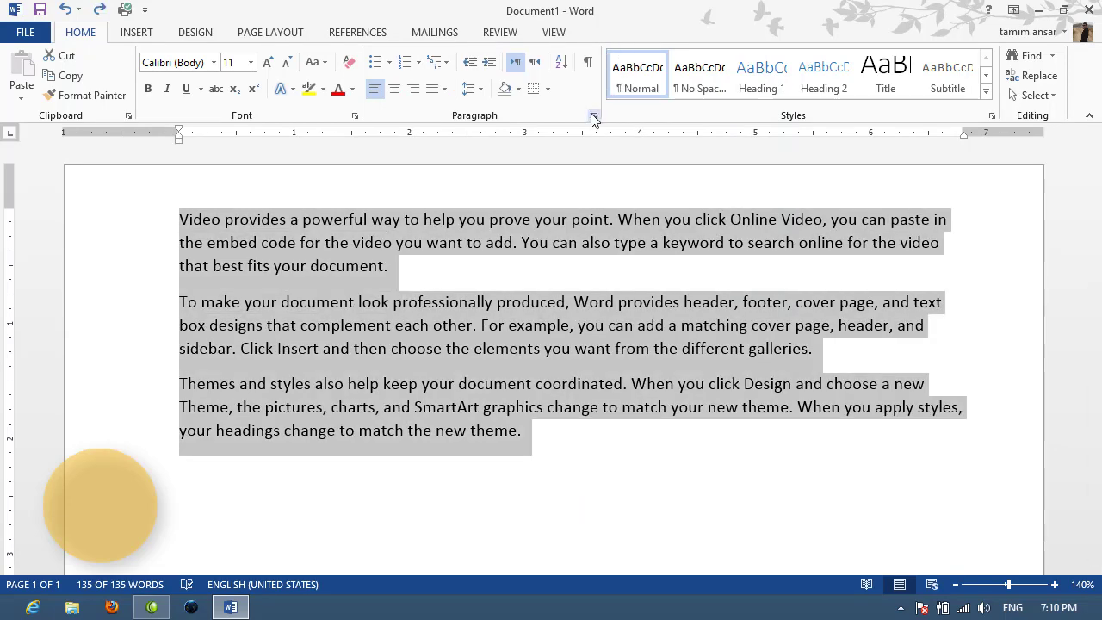
click(593, 117)
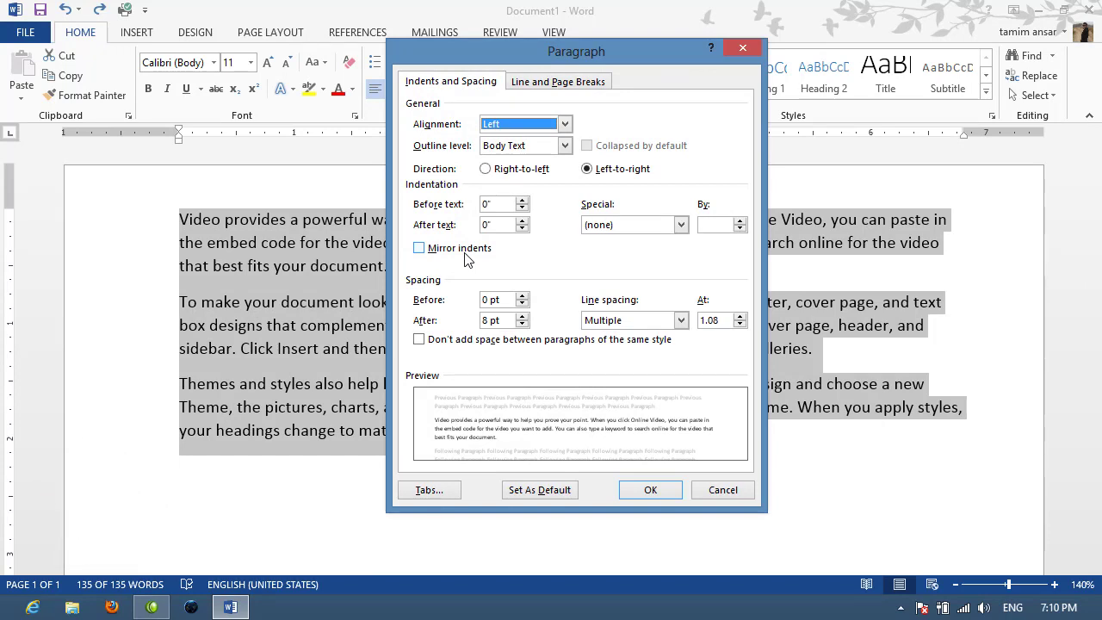
click(466, 260)
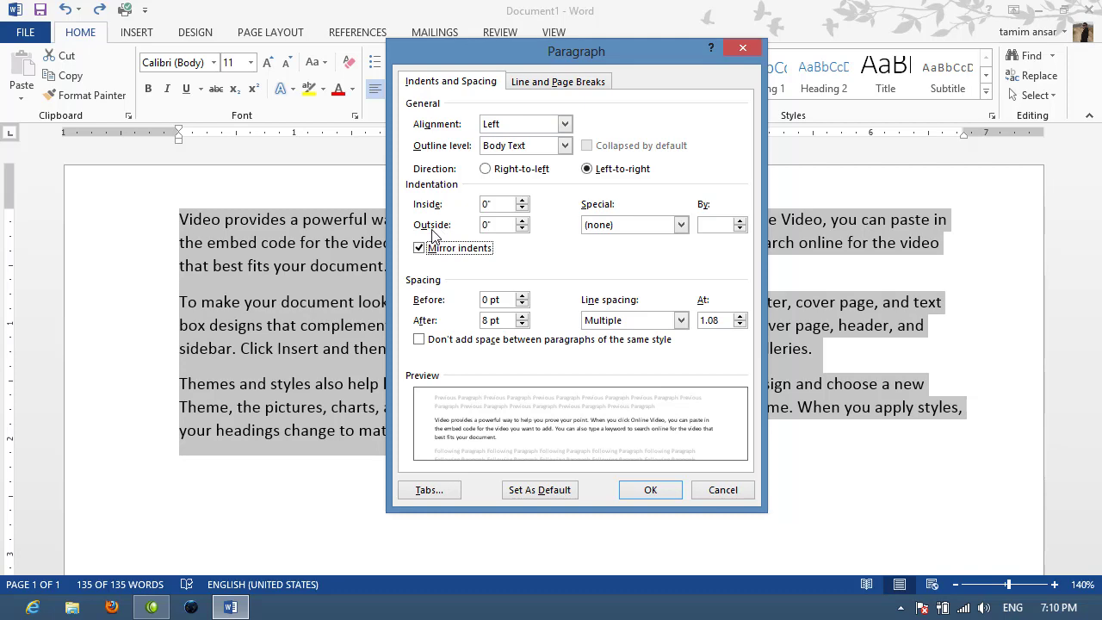
click(651, 490)
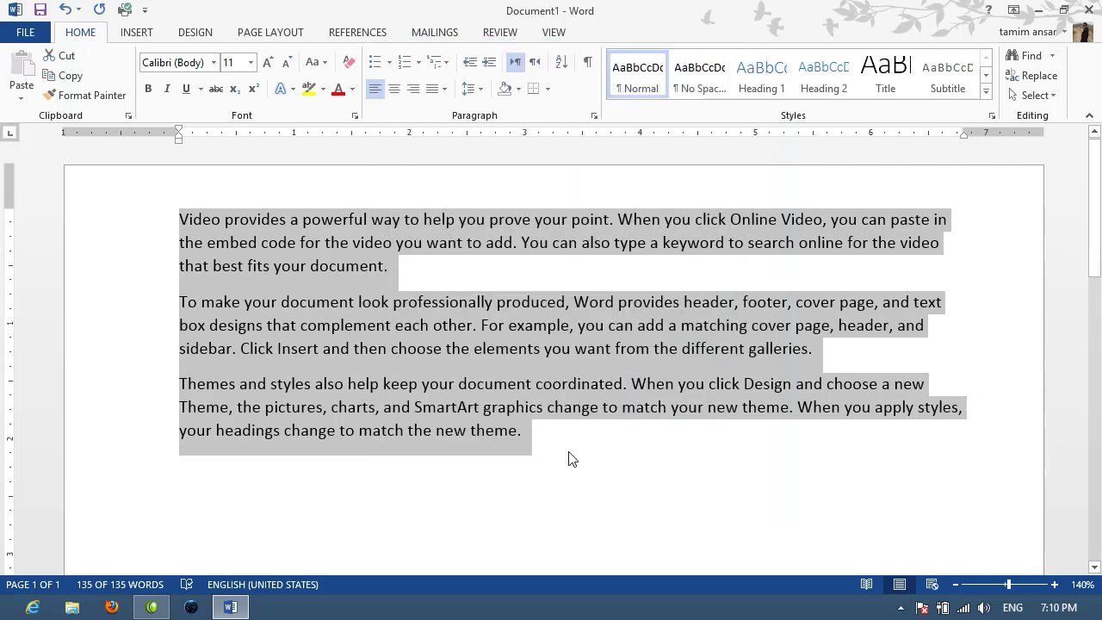
- Paste several more copies of the sample paragraphs to fill the document
key(ctrl+c)
key(ctrl+v)
key(ctrl+v)
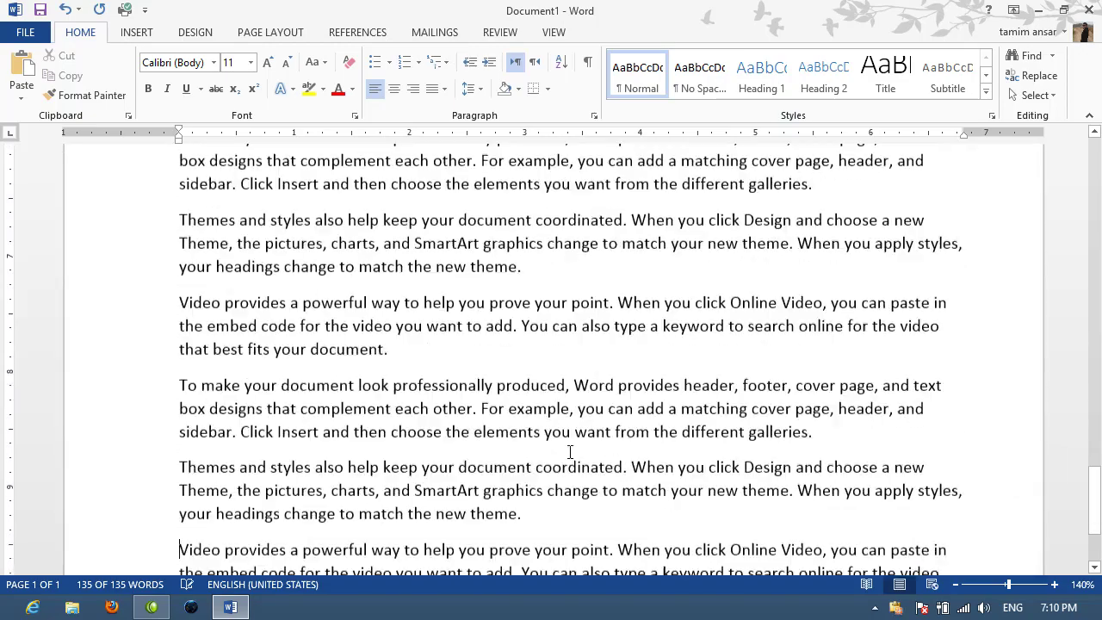
key(ctrl+v)
drag(1094, 447, 1096, 142)
- Select all the text and set the mirrored Inside indent to 1.3"
key(ctrl+a)
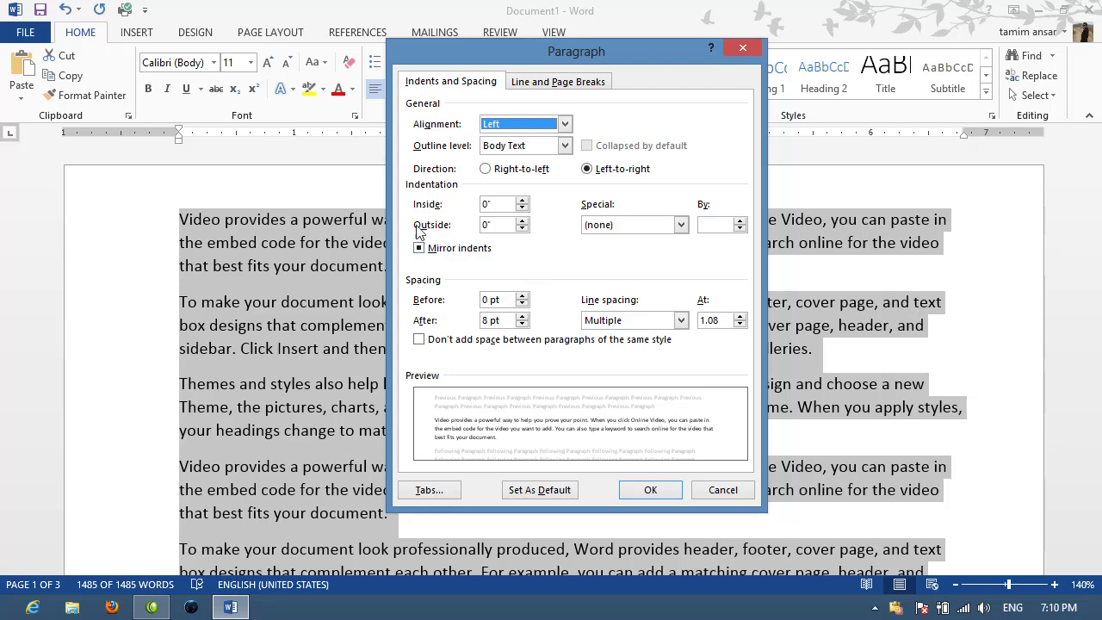
click(522, 200)
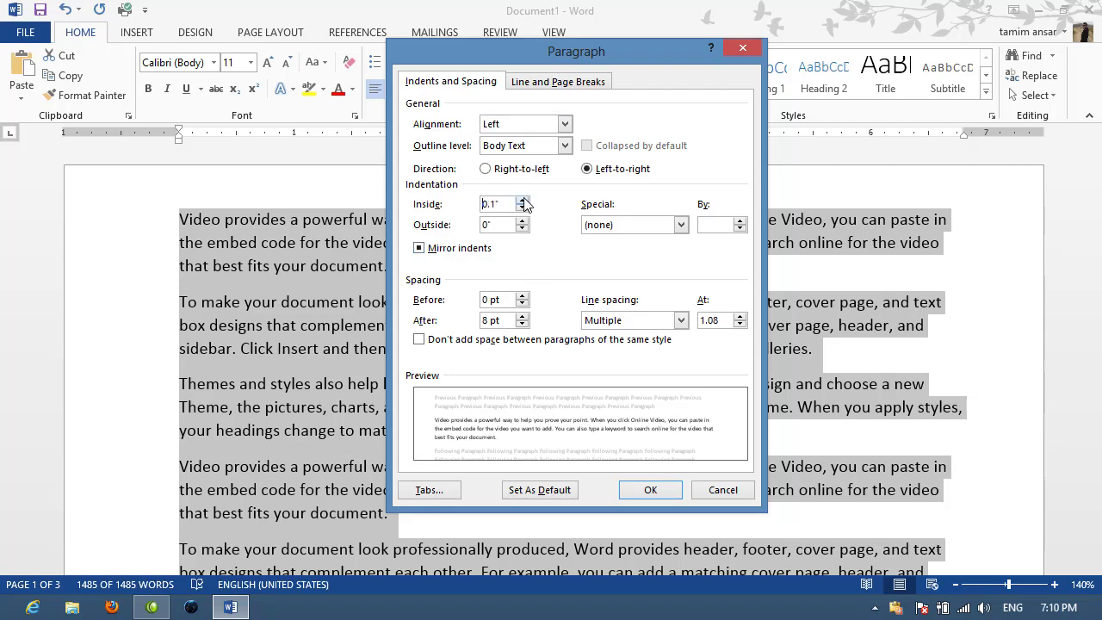
click(522, 201)
click(522, 200)
click(522, 201)
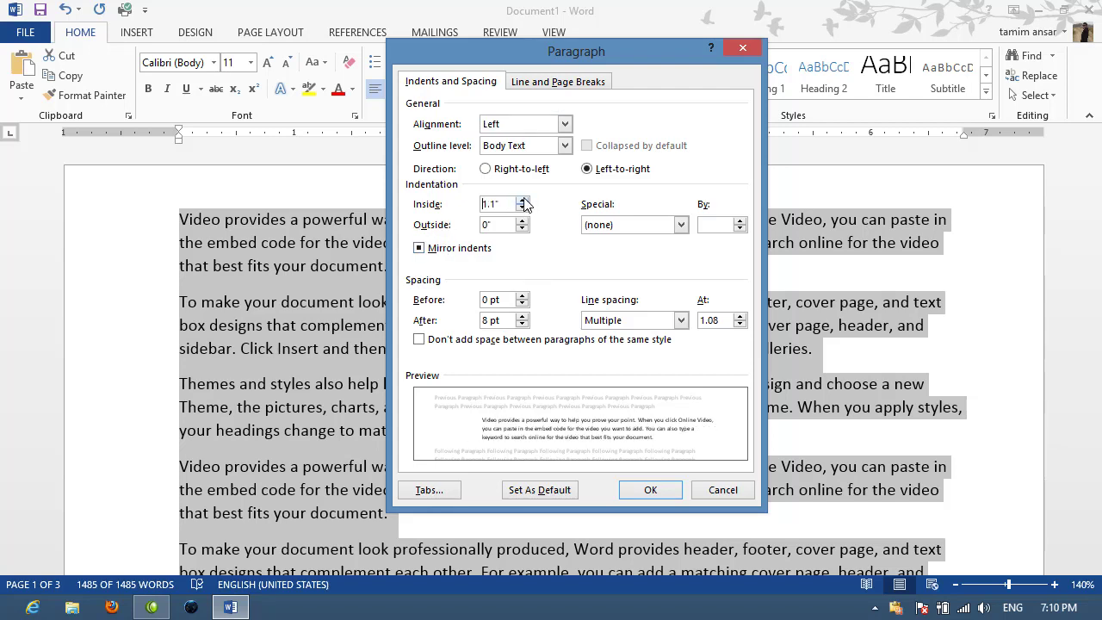
click(522, 200)
click(661, 490)
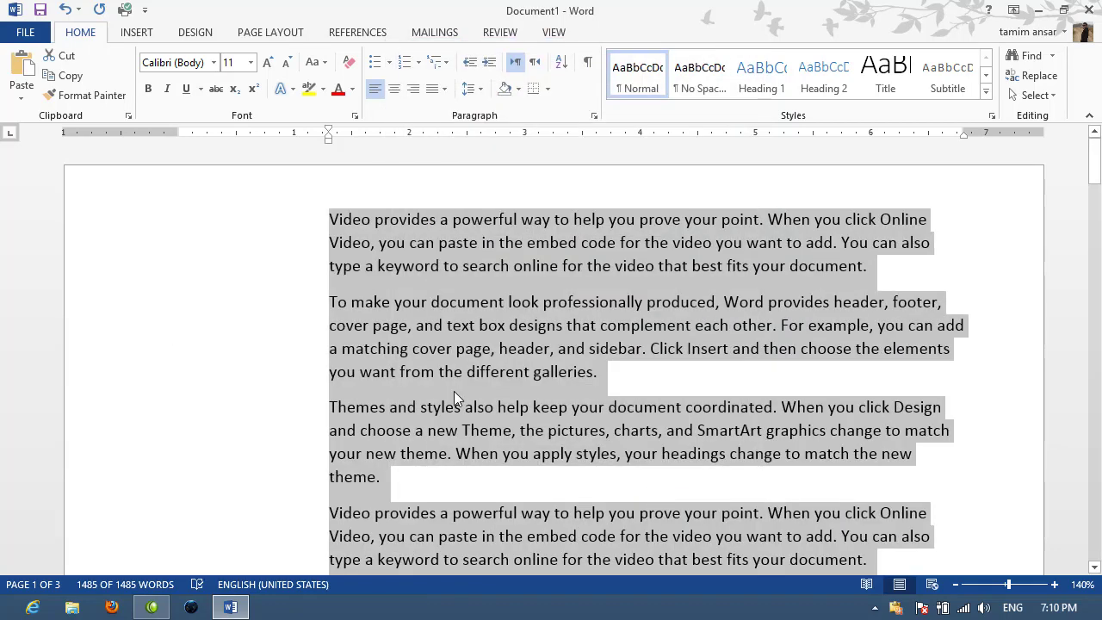
- Deselect the text and review the Paragraph settings, closing them without changes
click(406, 476)
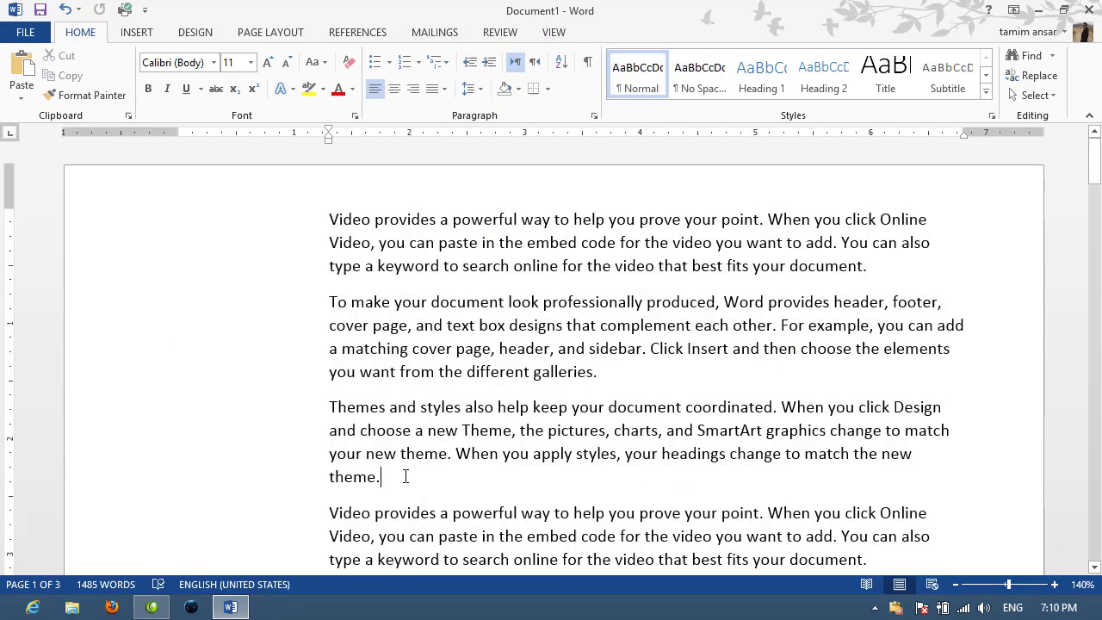
click(594, 115)
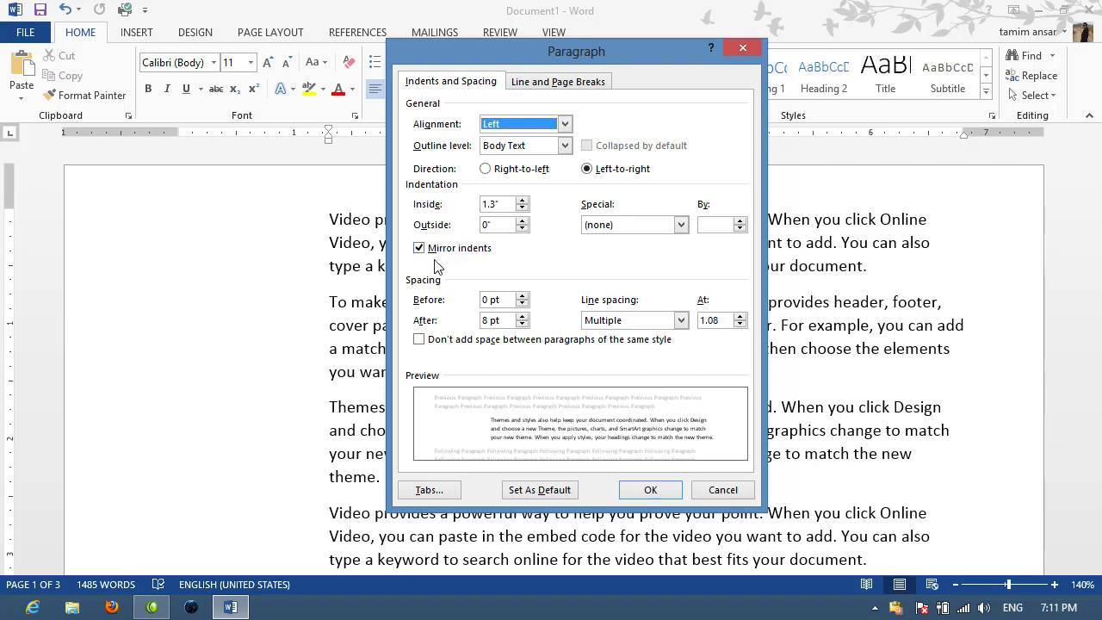
click(734, 490)
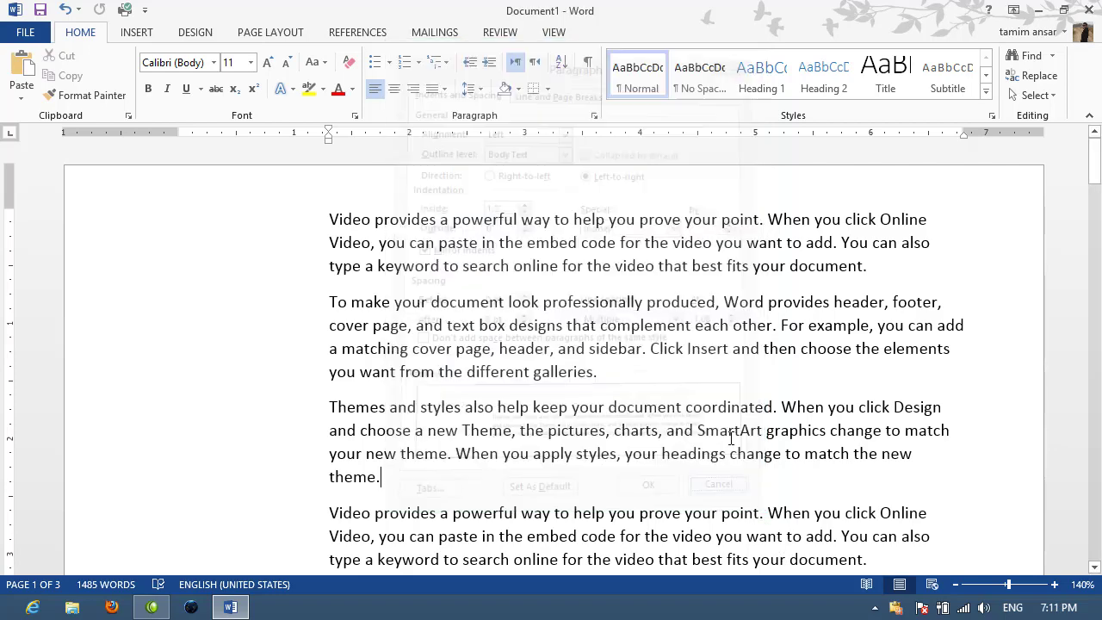
click(1097, 169)
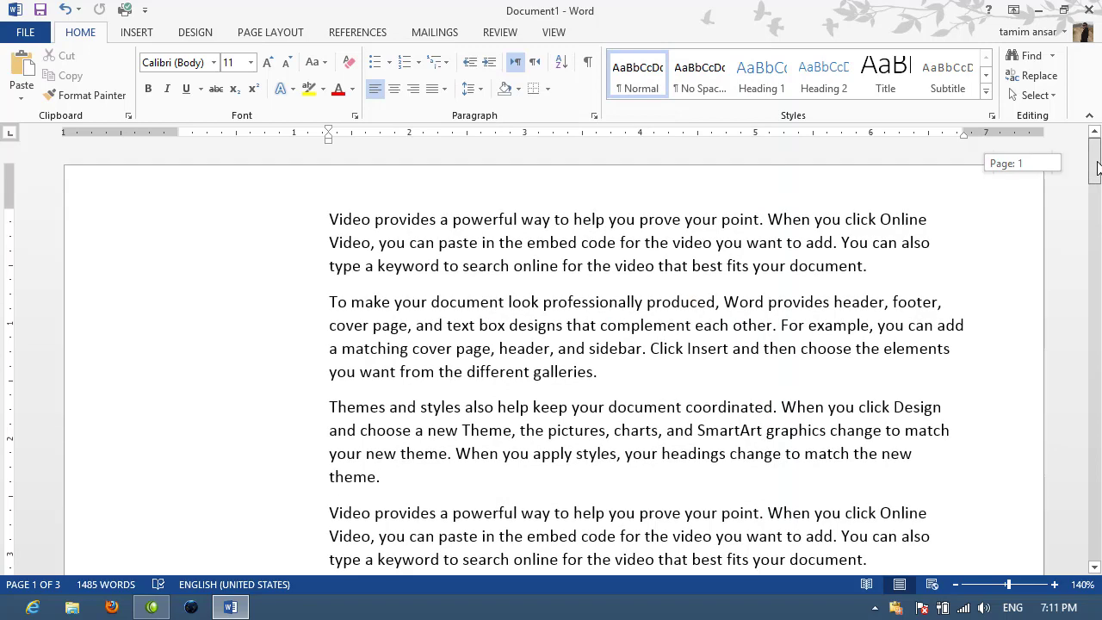
- Review the mirrored indents across the pages, then select and delete all the text
drag(1097, 169, 1097, 301)
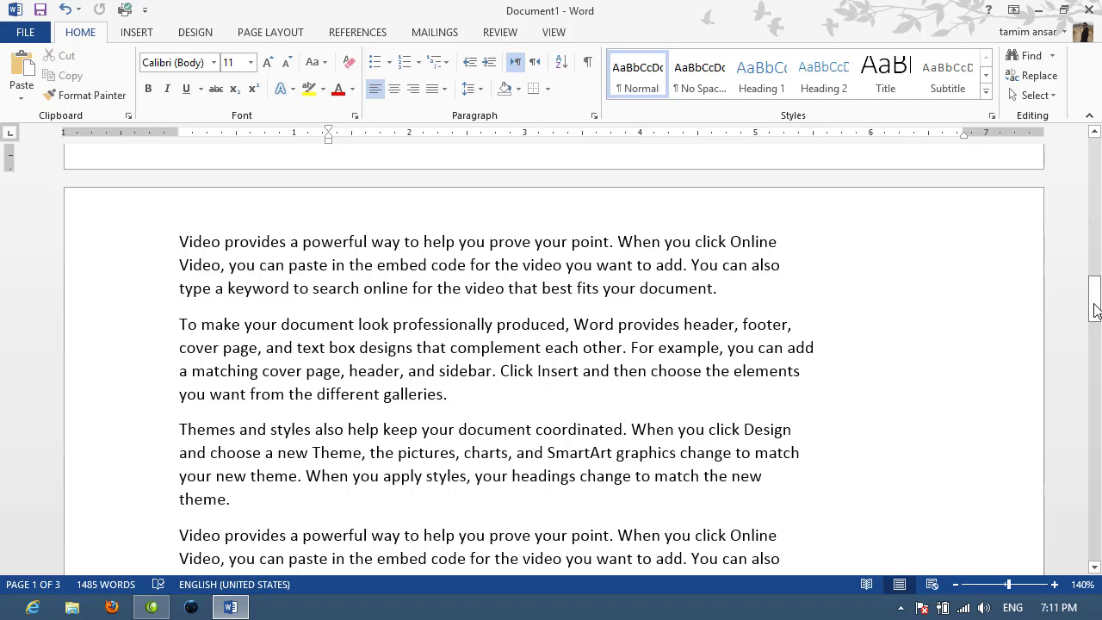
drag(1096, 310, 1096, 269)
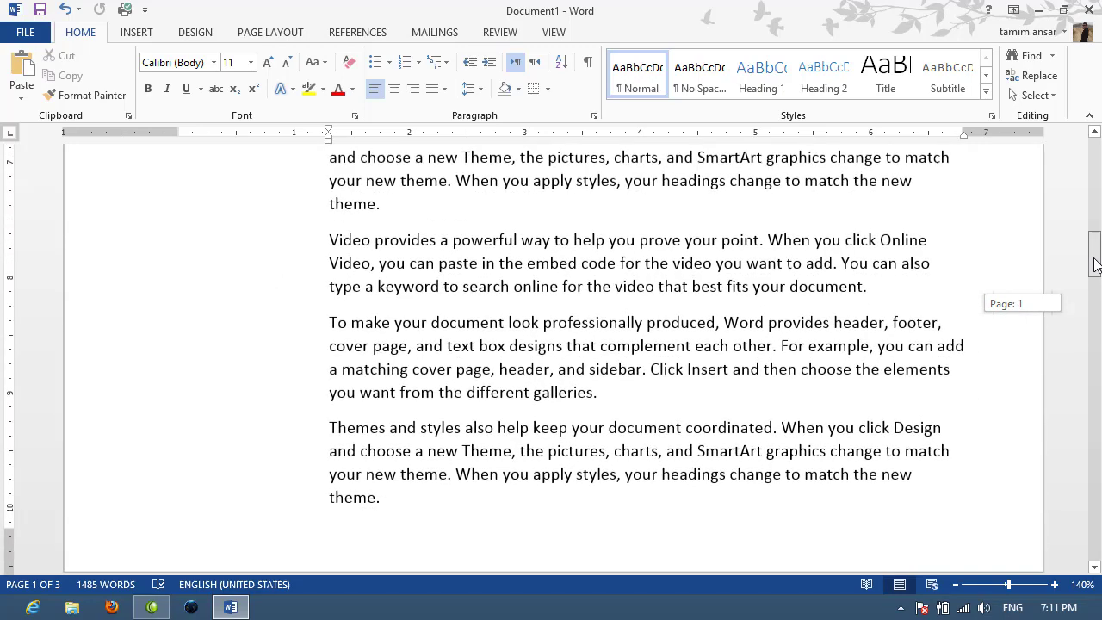
drag(1096, 269, 1098, 300)
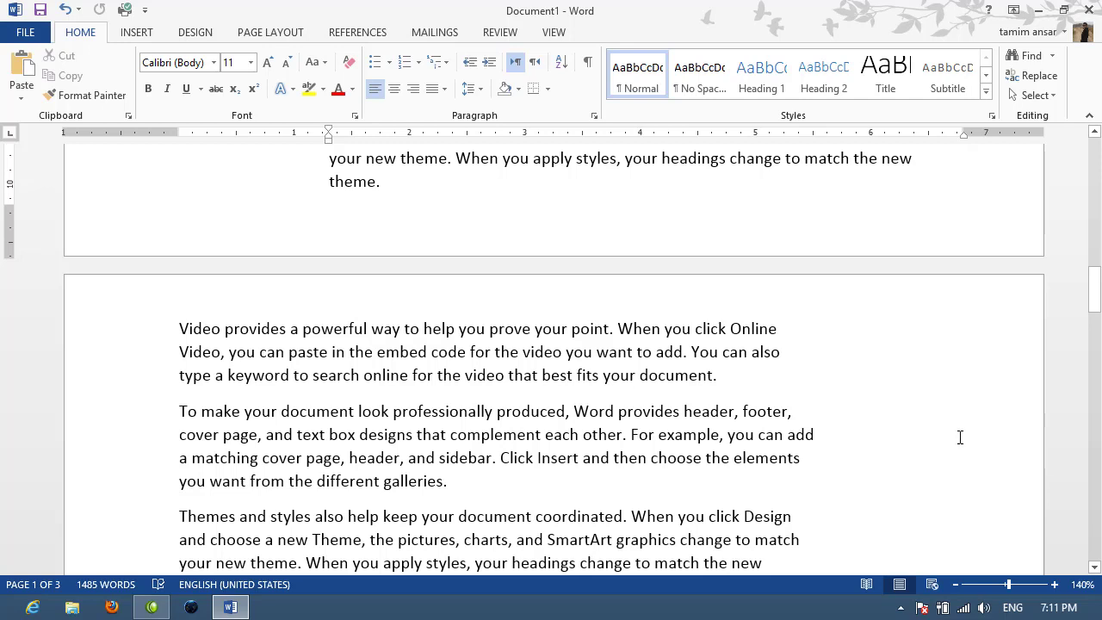
key(ctrl+a)
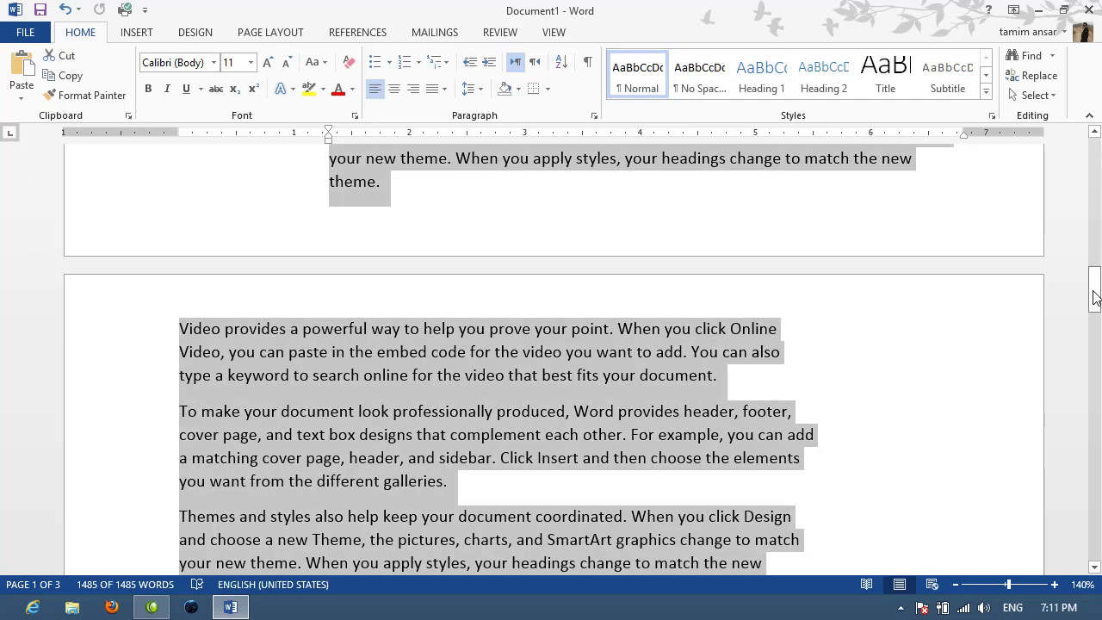
drag(1096, 297, 1081, 163)
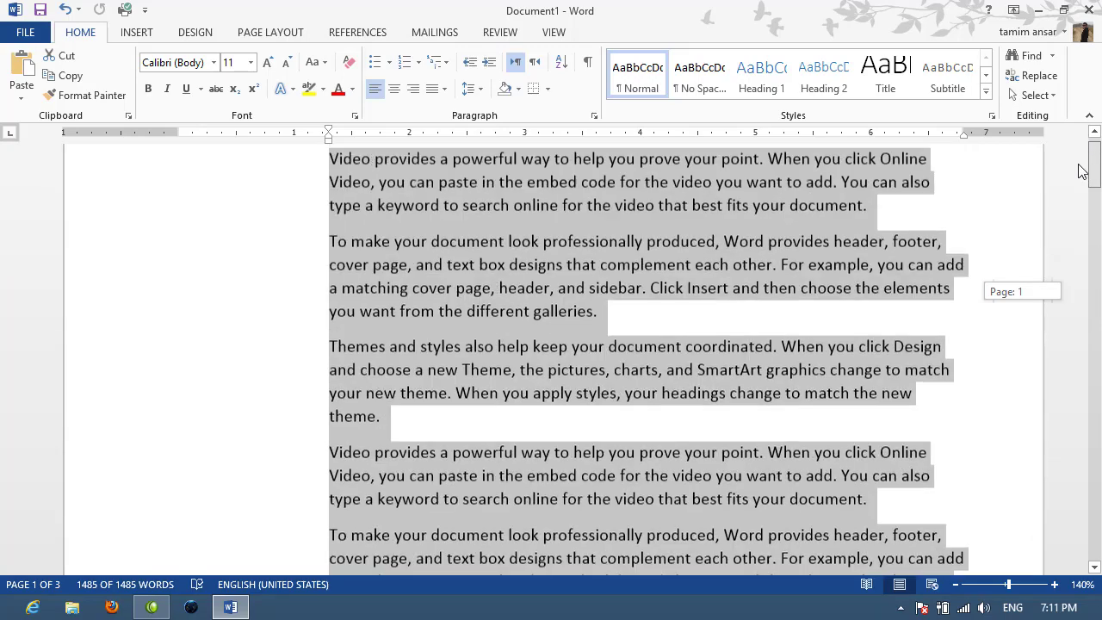
key(Delete)
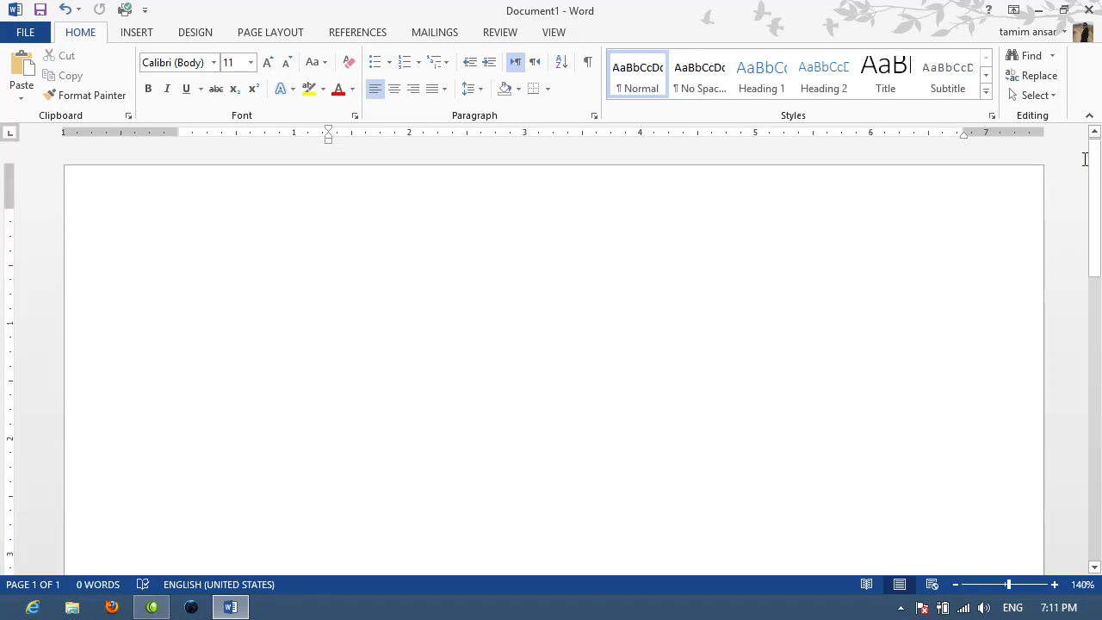
- Reset the empty paragraph's Before text indent to 0"
click(594, 116)
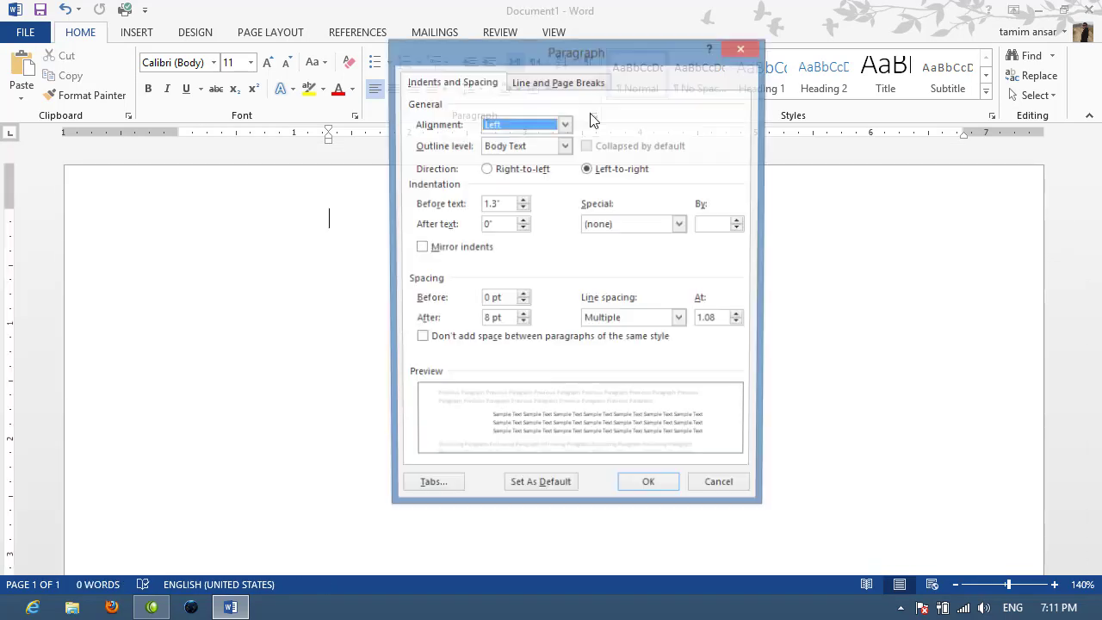
click(522, 208)
click(522, 209)
click(522, 209)
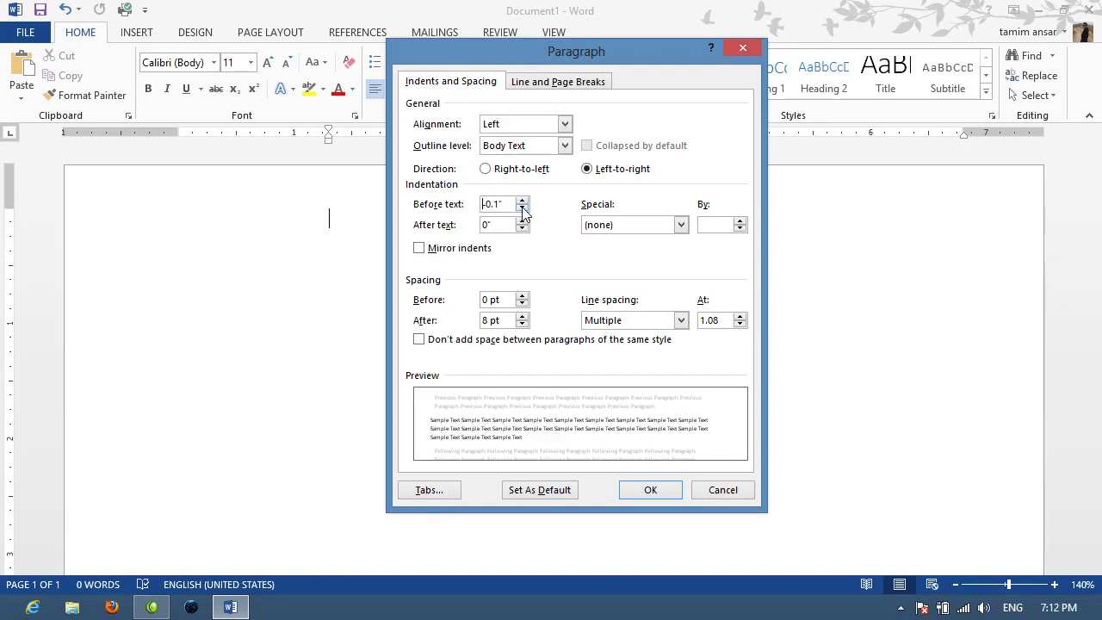
click(521, 200)
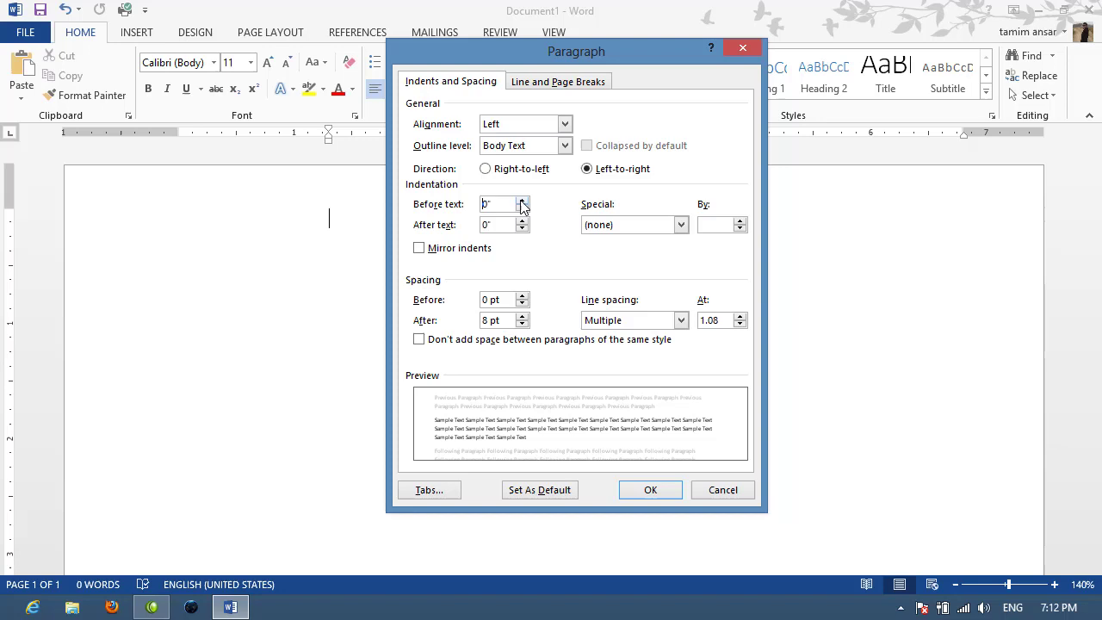
click(650, 488)
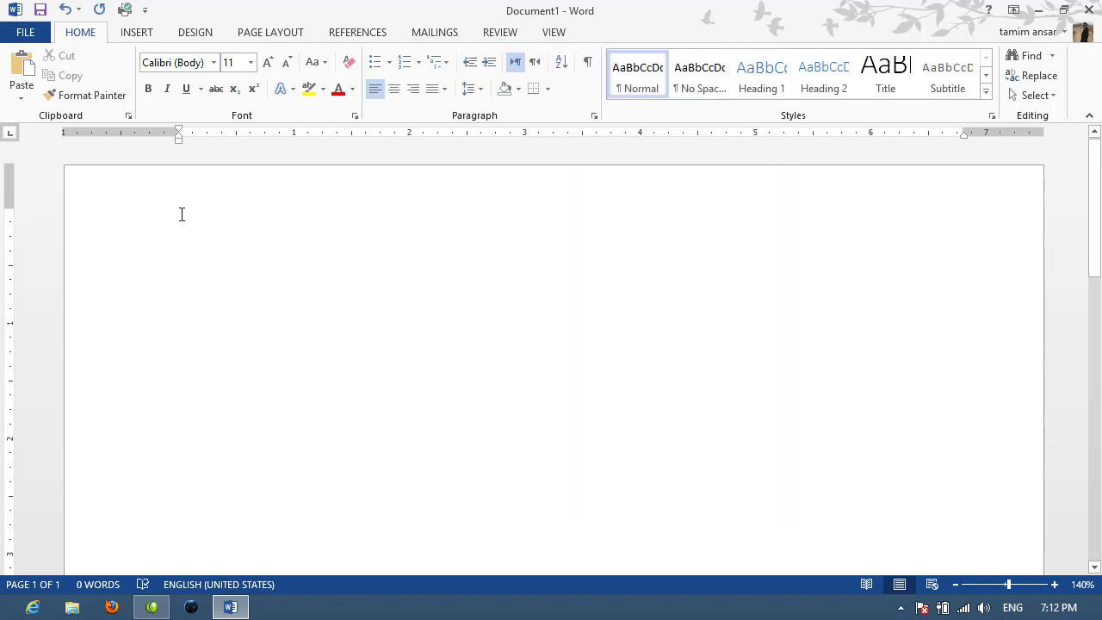
- Generate sample text with =RAND(), delete the last two paragraphs, and select the remaining three
text(=RAND)
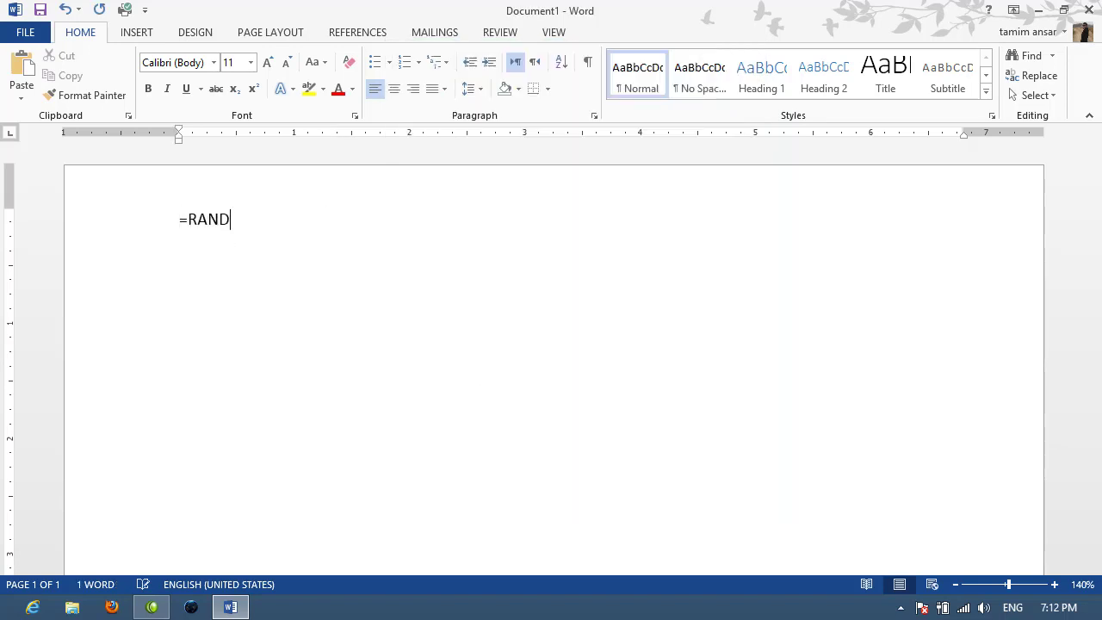
text(())
key(Return)
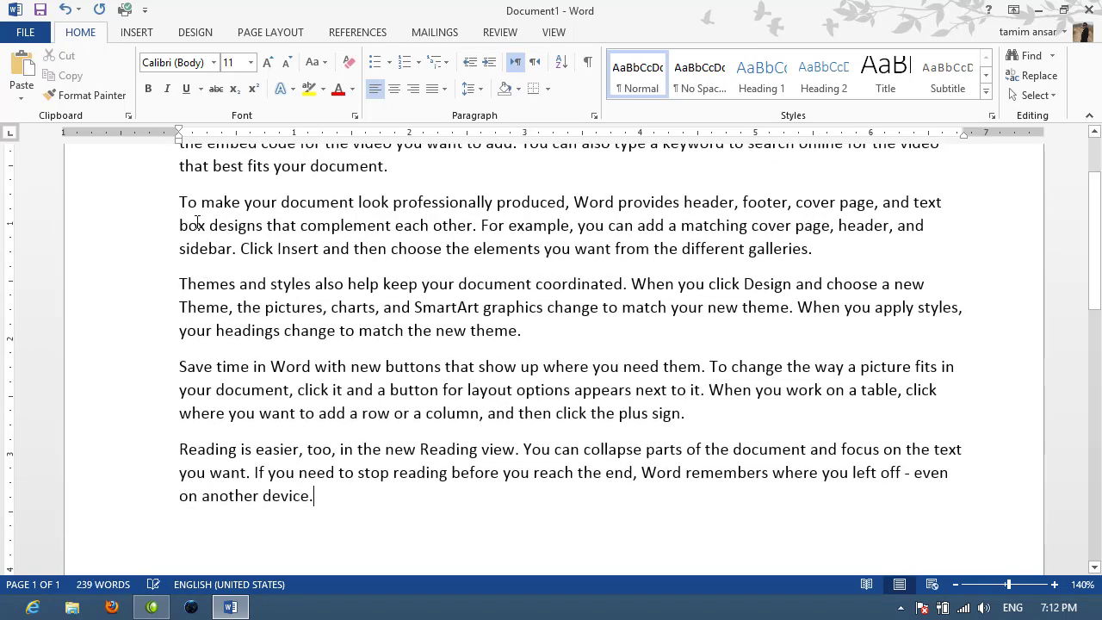
drag(314, 495, 181, 470)
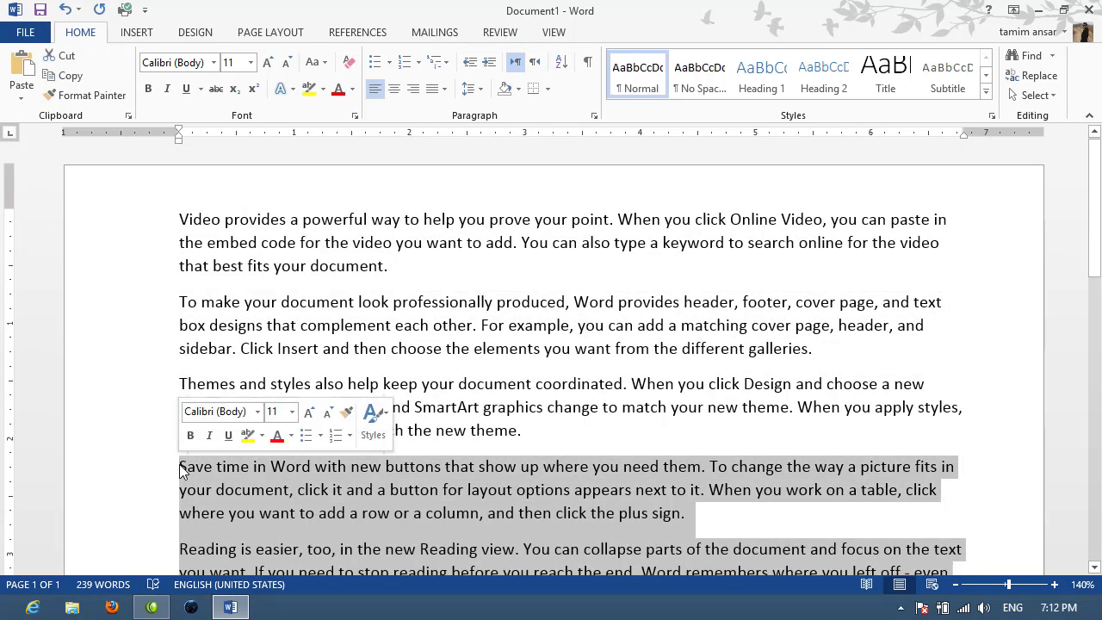
key(Delete)
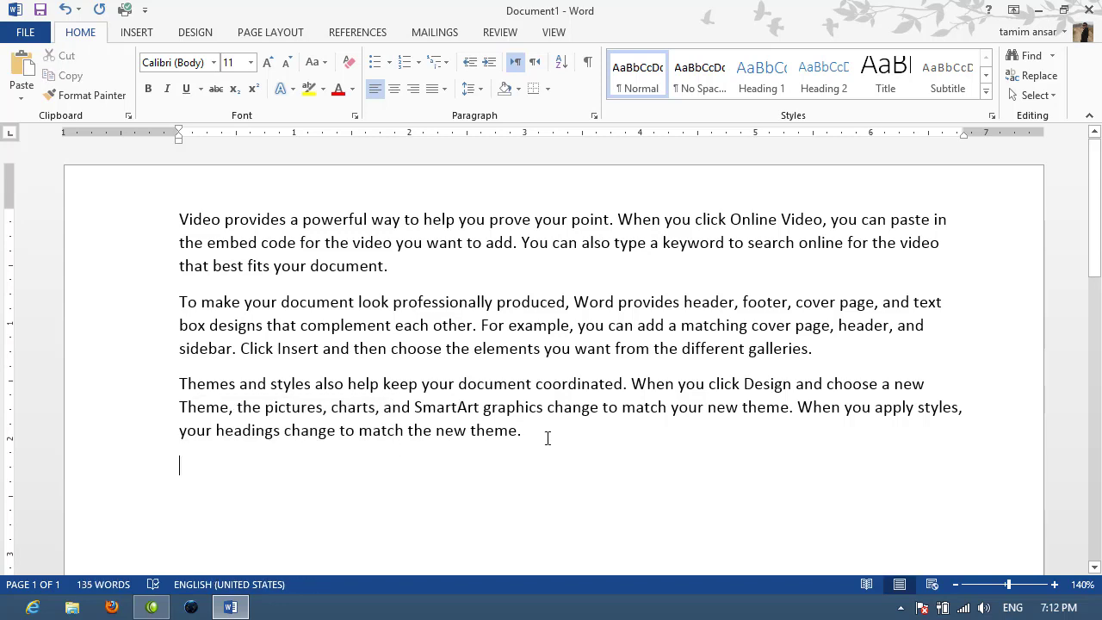
drag(548, 438, 190, 194)
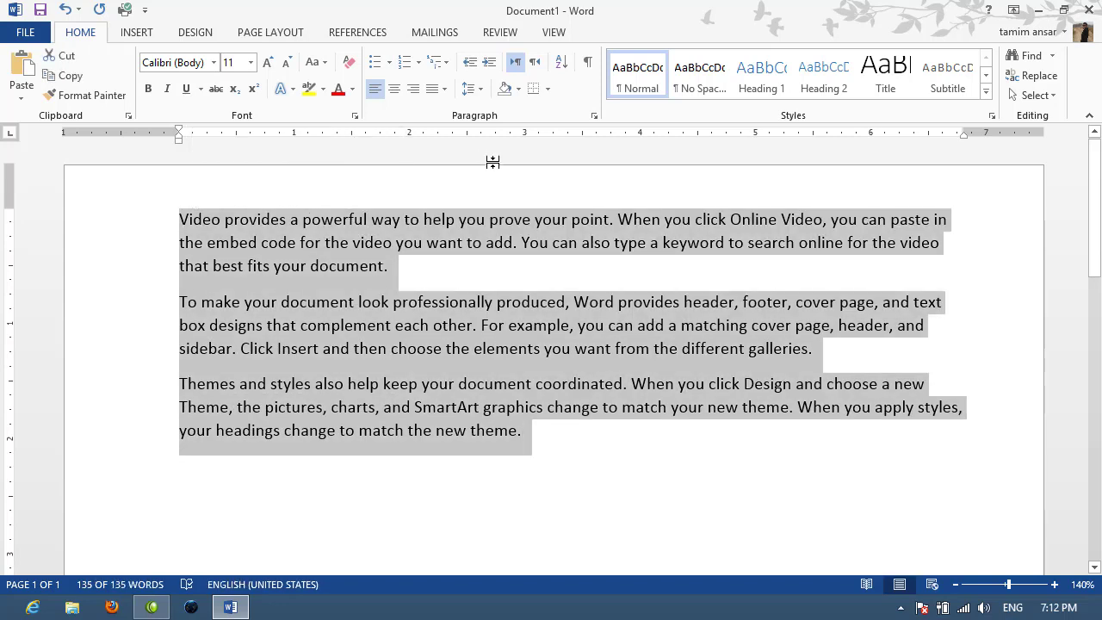
- Apply 36 pt of spacing before the selected paragraphs
click(593, 116)
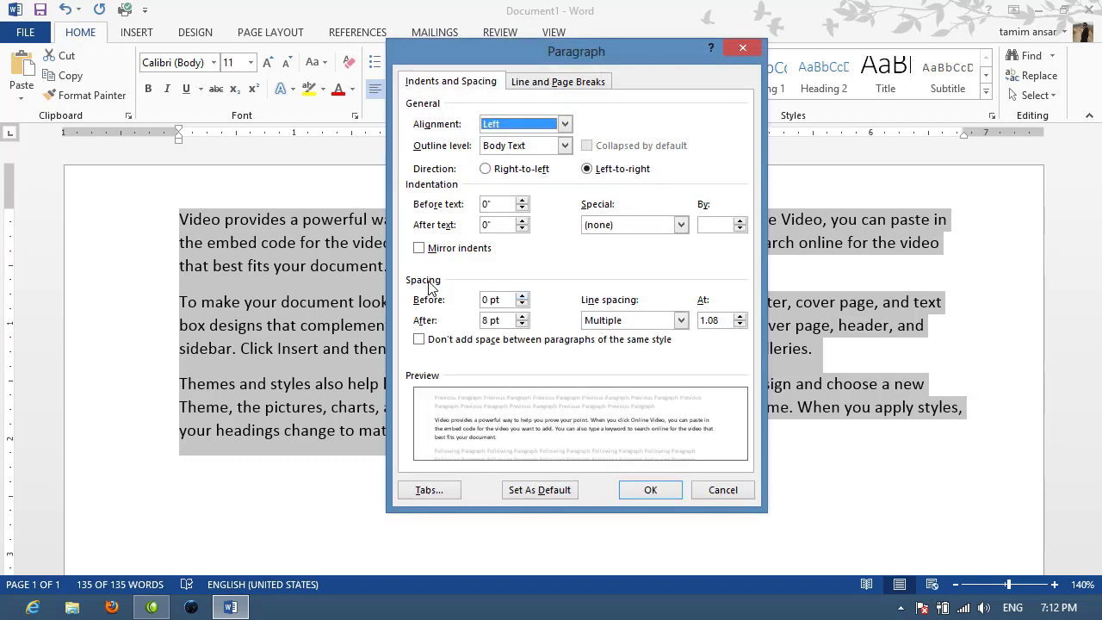
click(522, 296)
click(521, 297)
click(522, 297)
click(522, 296)
click(522, 296)
click(522, 297)
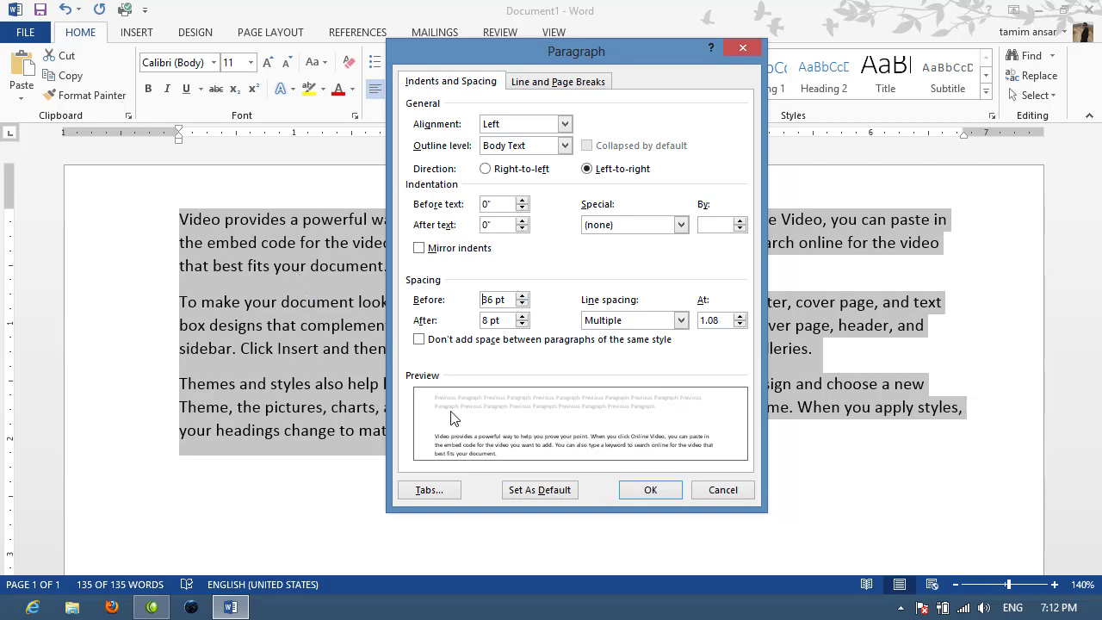
click(651, 490)
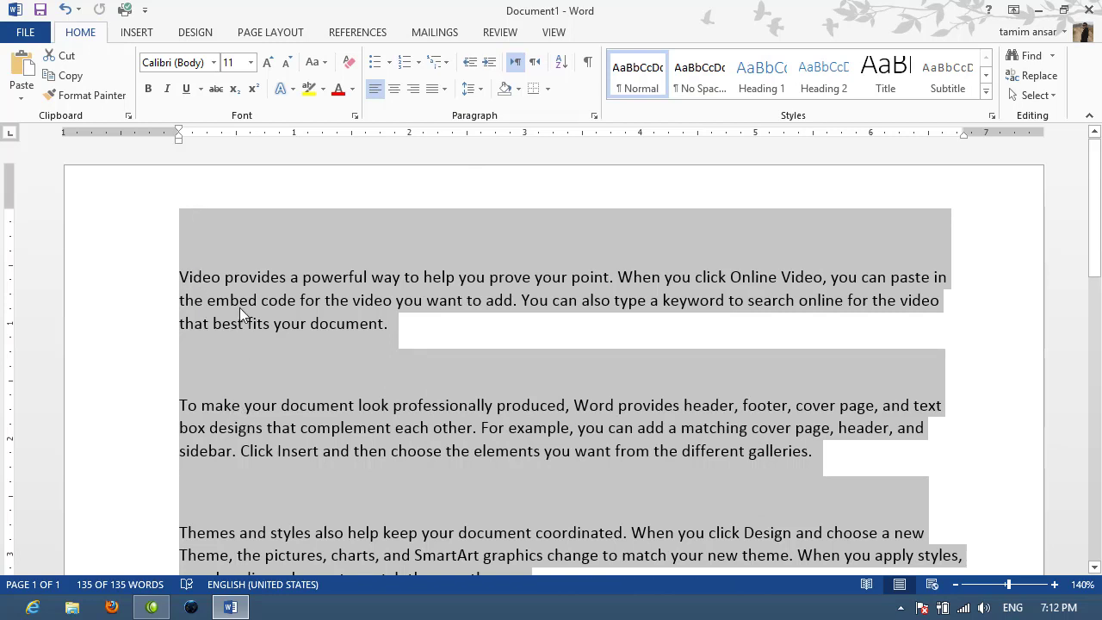
- Set the spacing before the paragraphs back to Auto
click(593, 119)
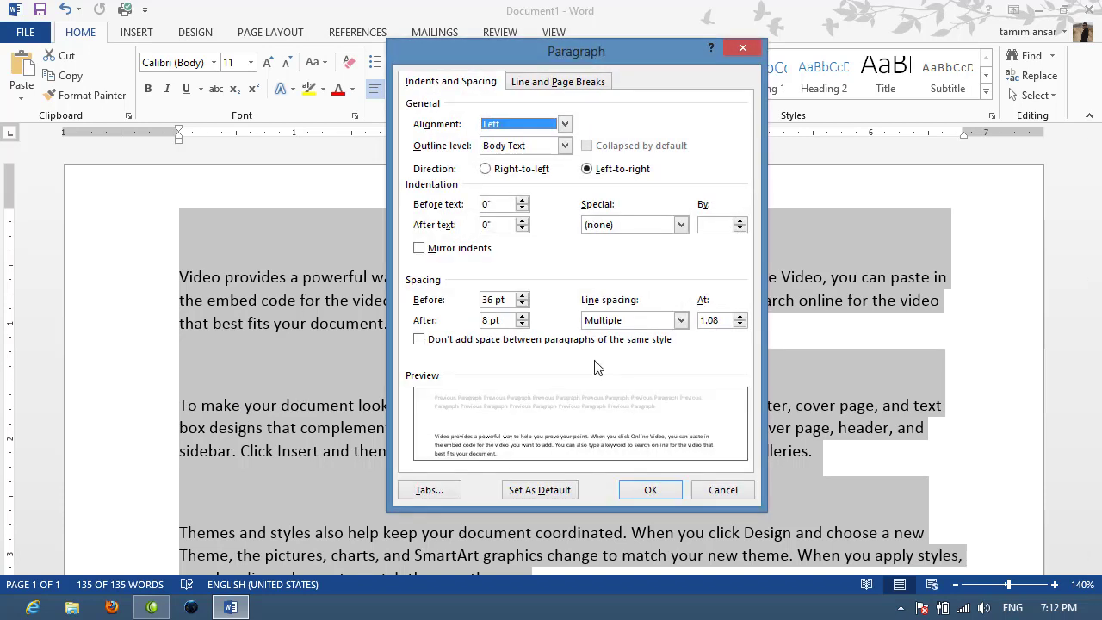
click(522, 303)
click(522, 304)
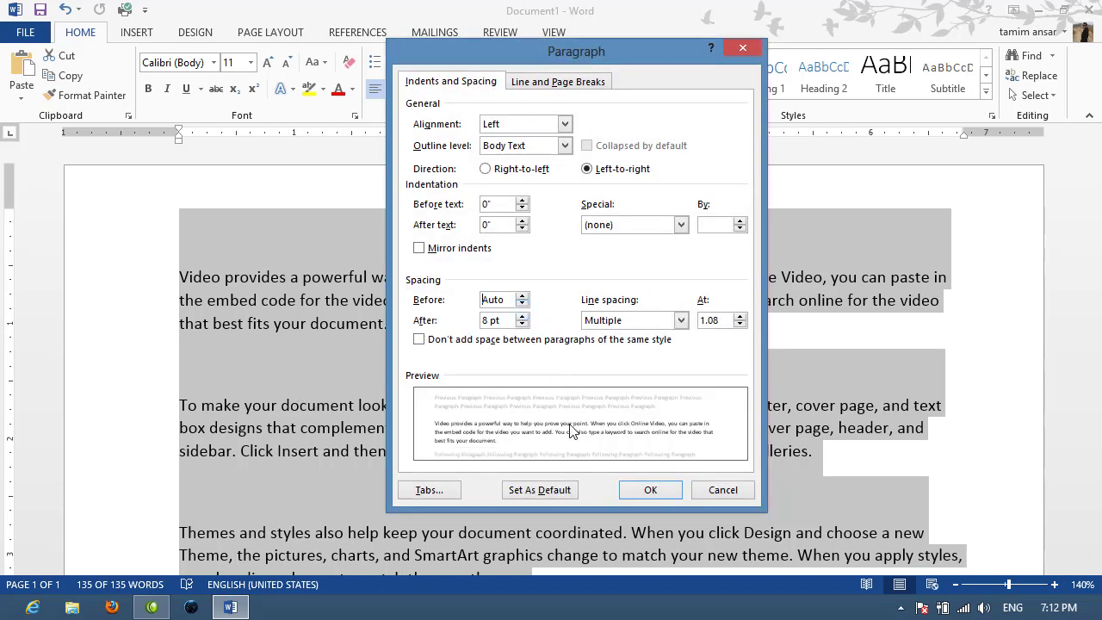
click(650, 489)
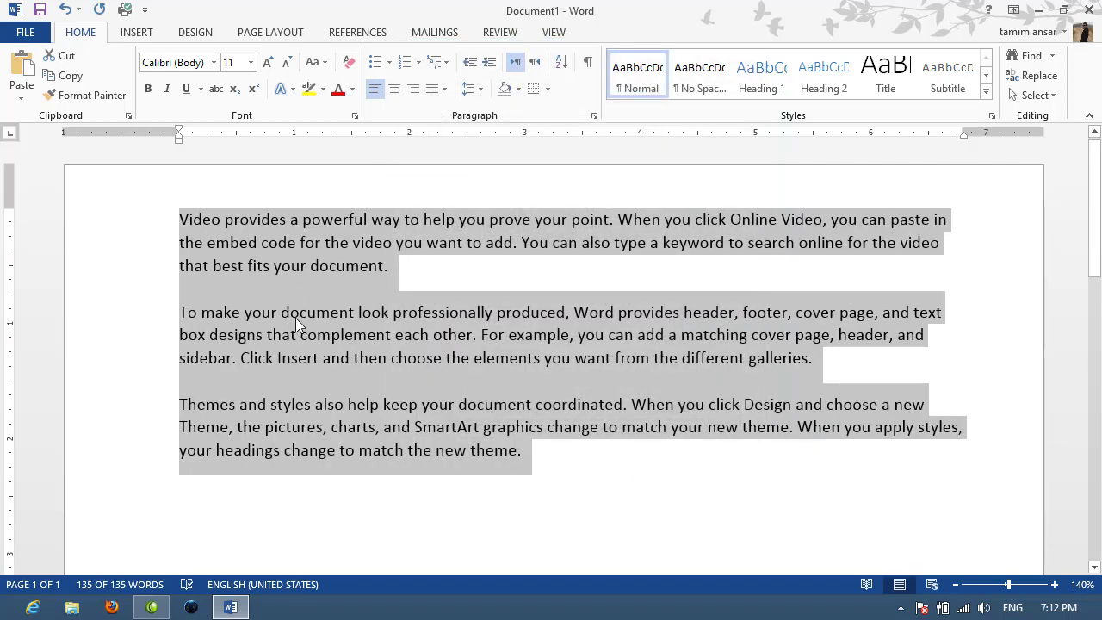
- Apply 102 pt of spacing after each paragraph
click(594, 116)
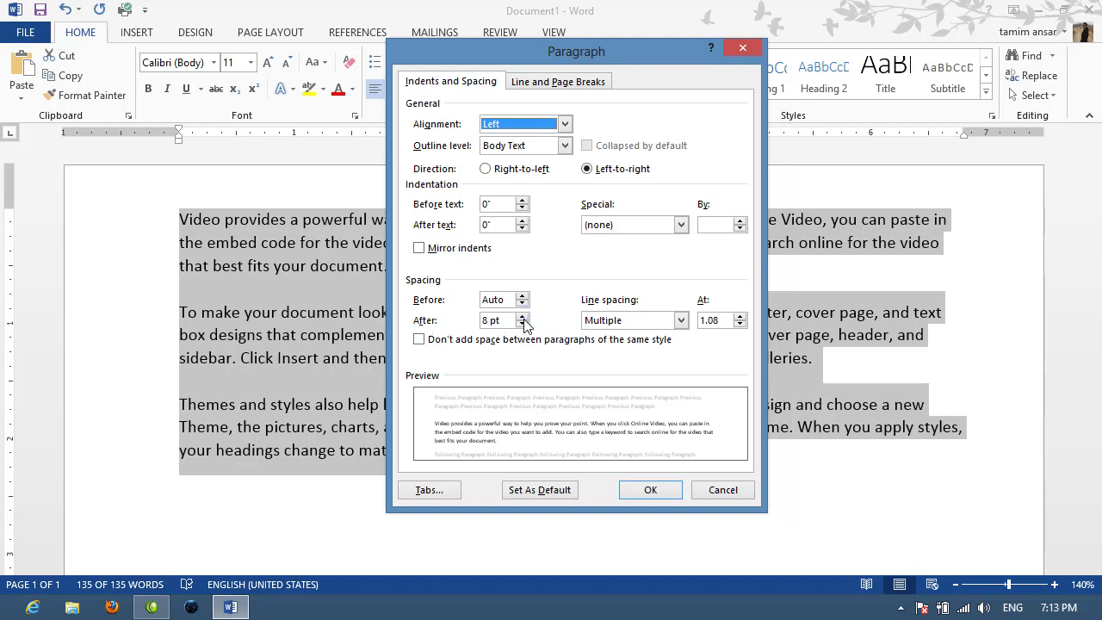
click(522, 316)
click(522, 316)
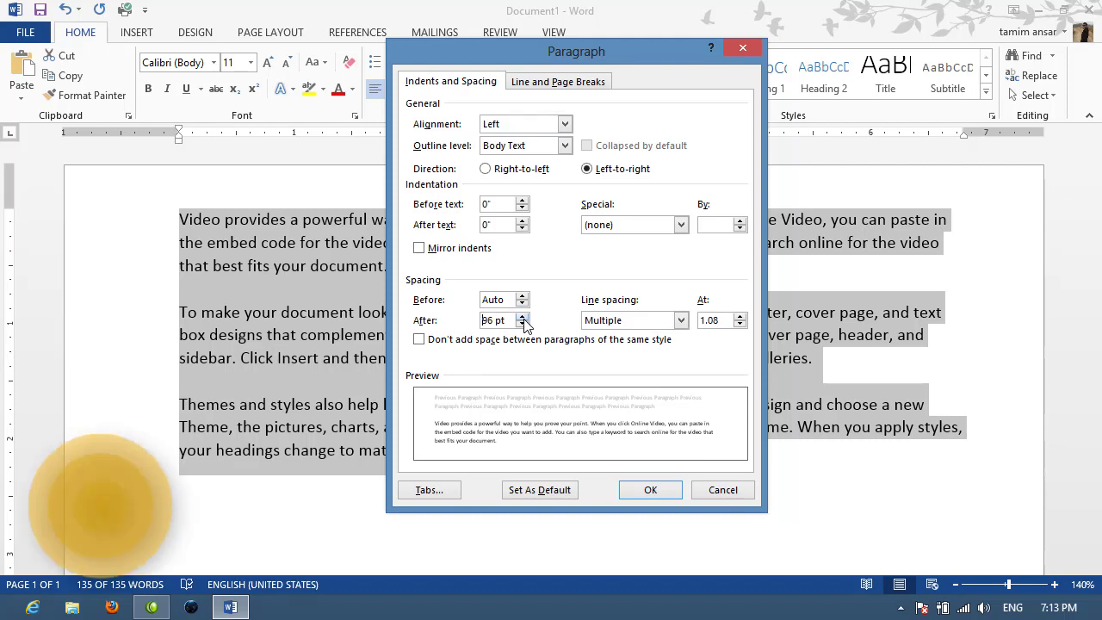
click(521, 316)
click(654, 490)
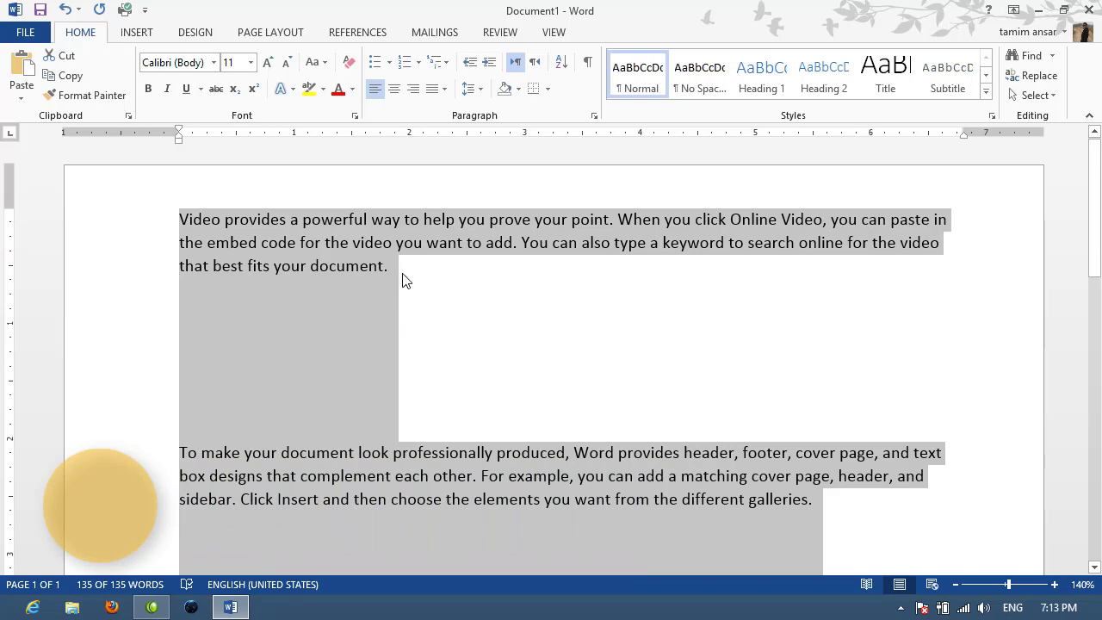
- Lower the spacing after the paragraphs back to Auto
click(594, 116)
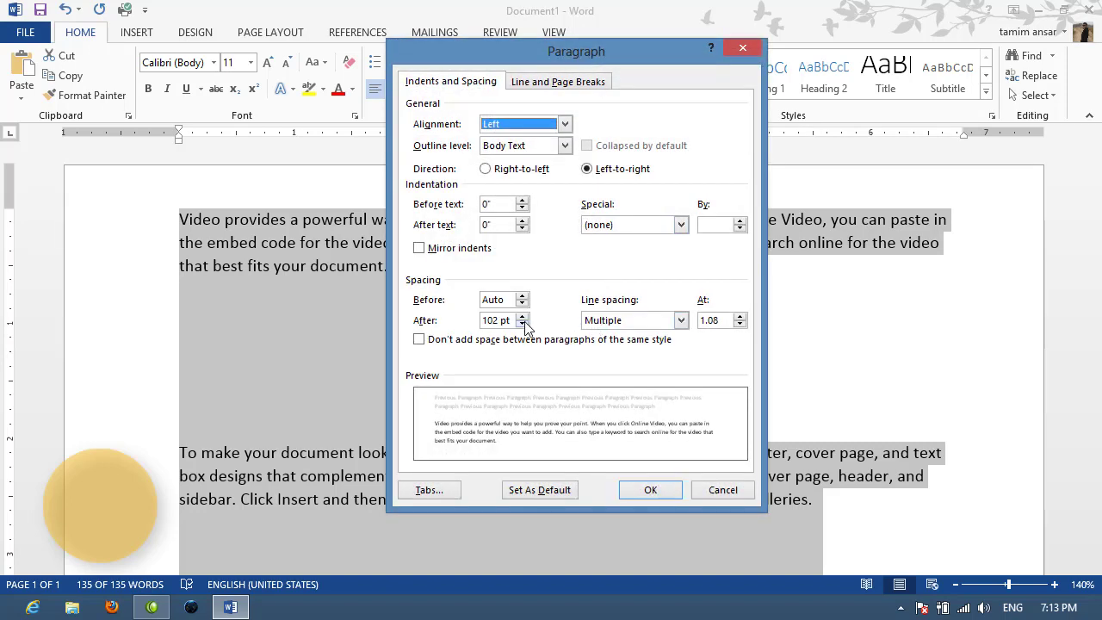
click(521, 324)
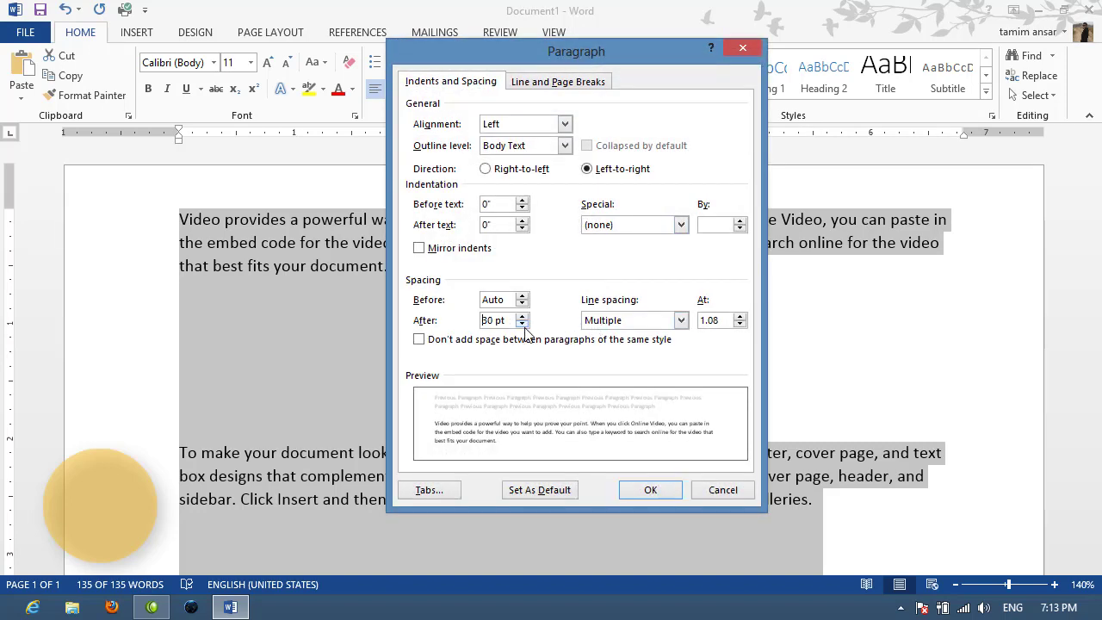
click(521, 324)
click(521, 325)
click(522, 325)
click(522, 324)
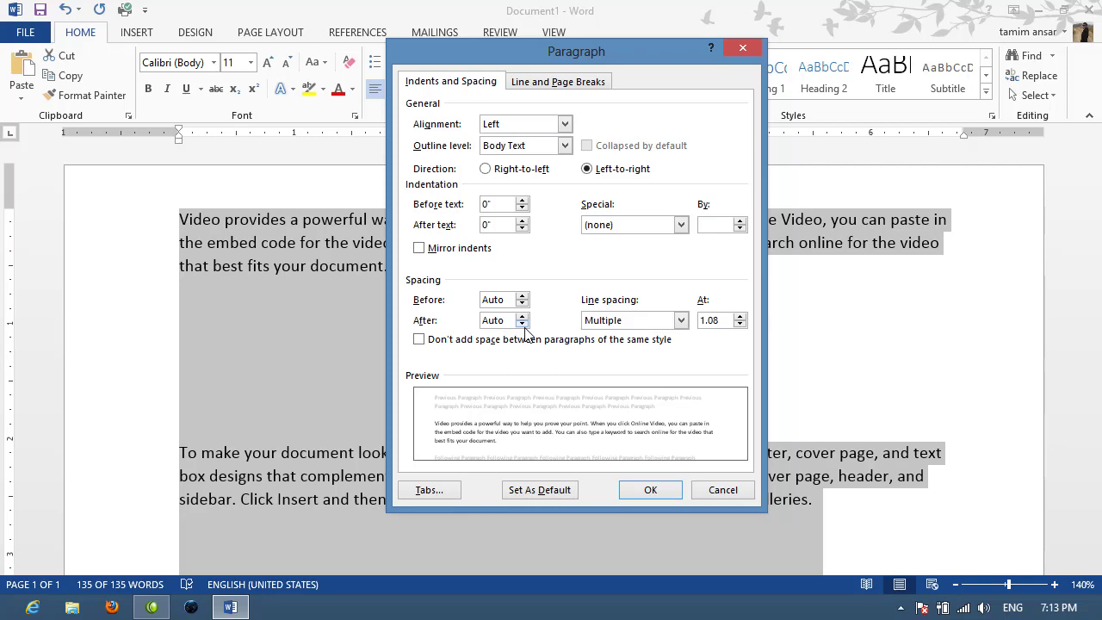
click(658, 491)
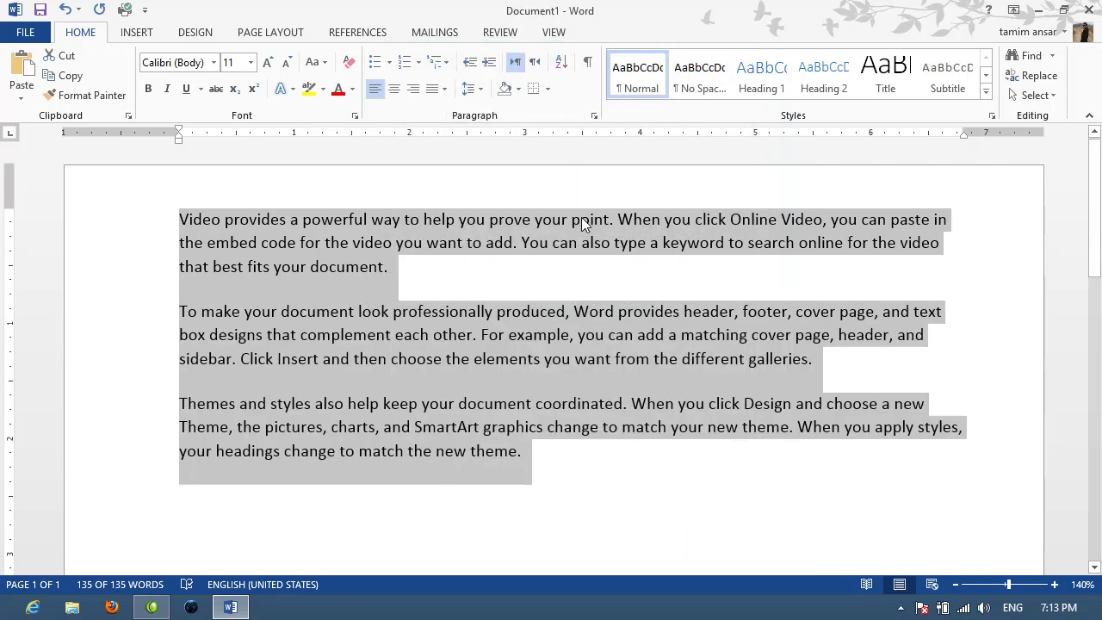
click(594, 115)
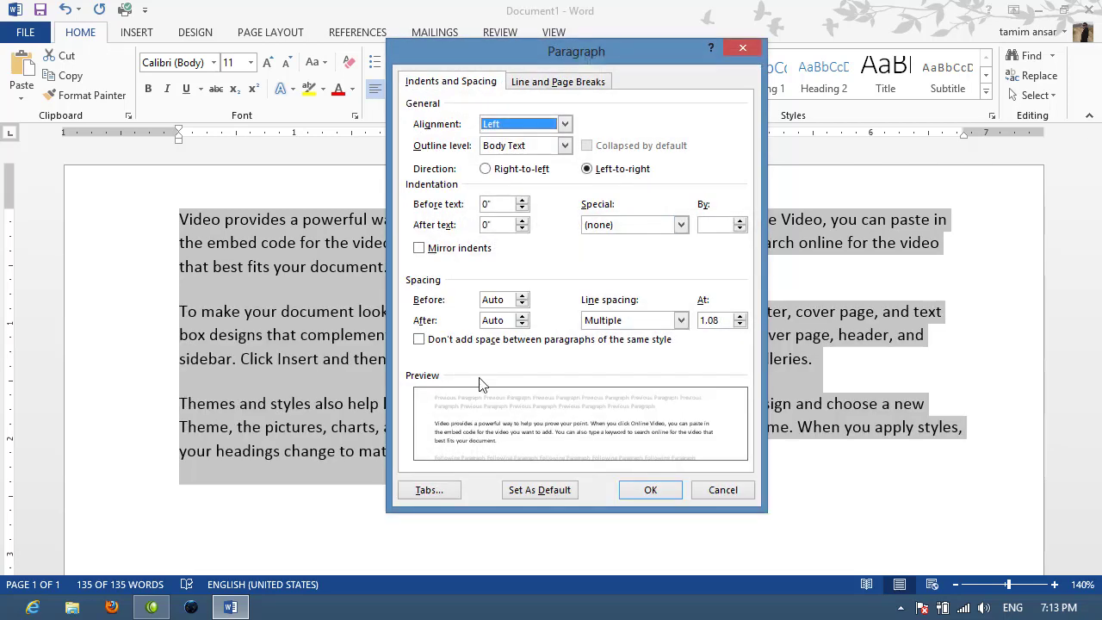
click(499, 341)
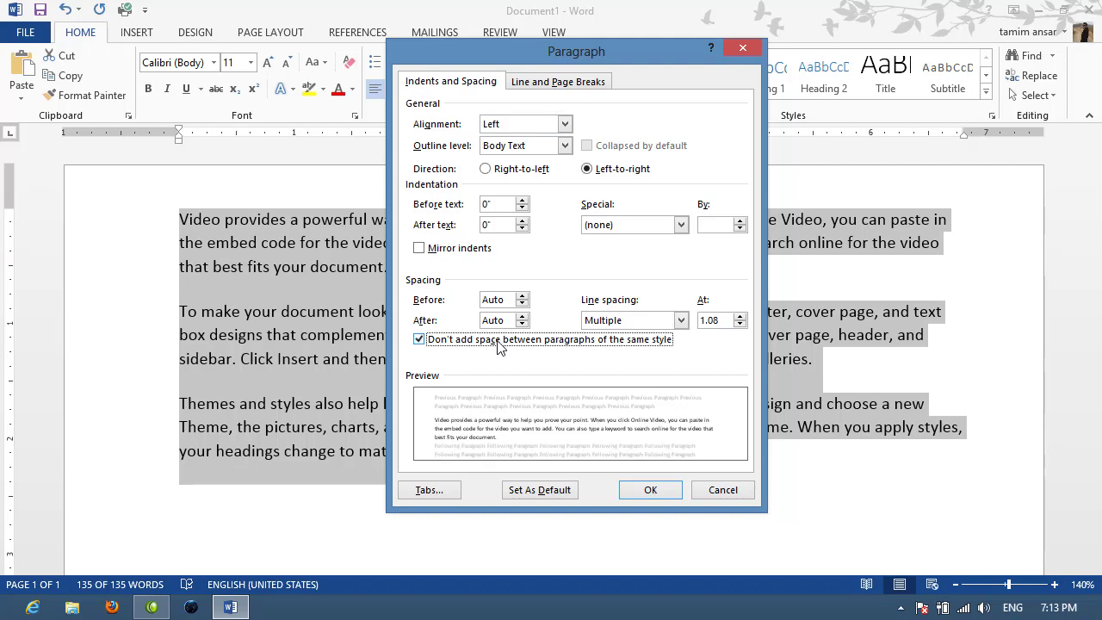
click(648, 491)
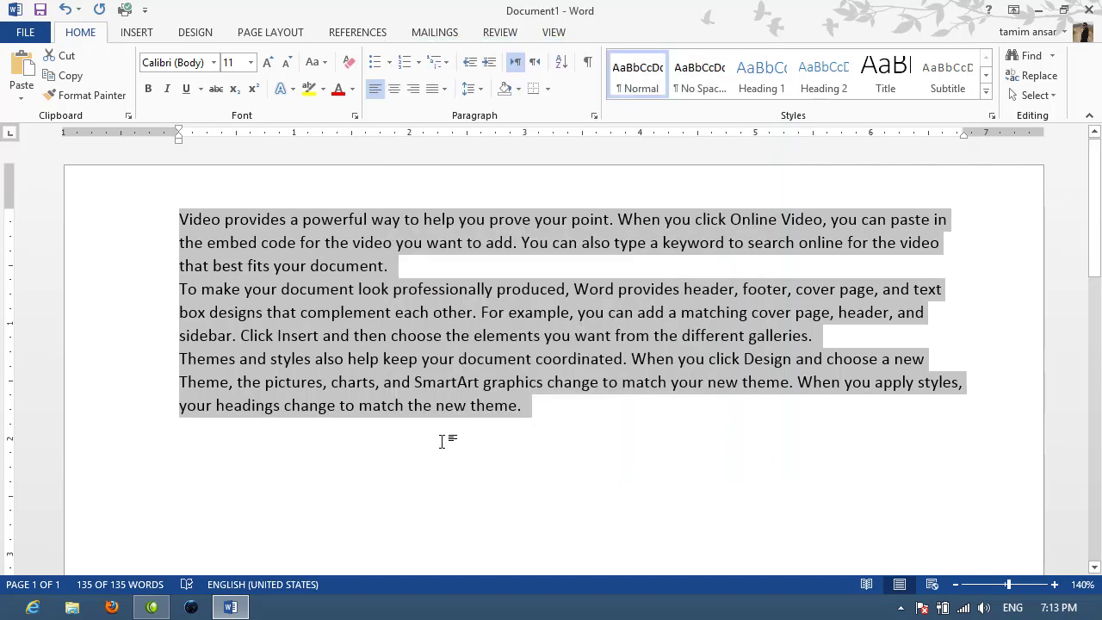
click(594, 115)
click(489, 341)
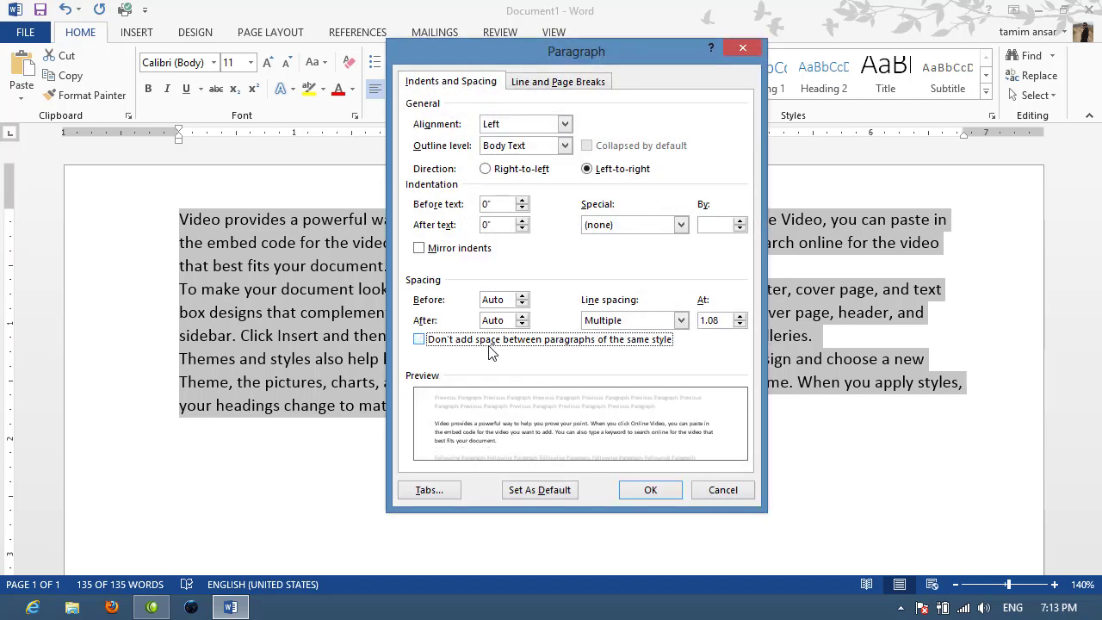
click(651, 490)
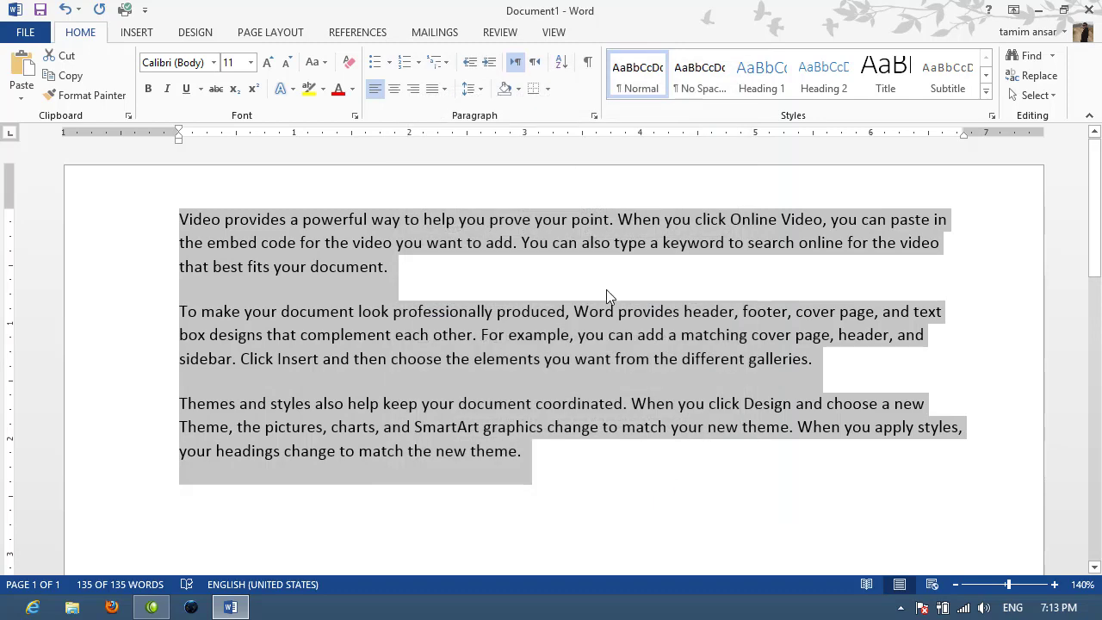
- Set the paragraphs' line spacing to 1.5 lines
click(594, 116)
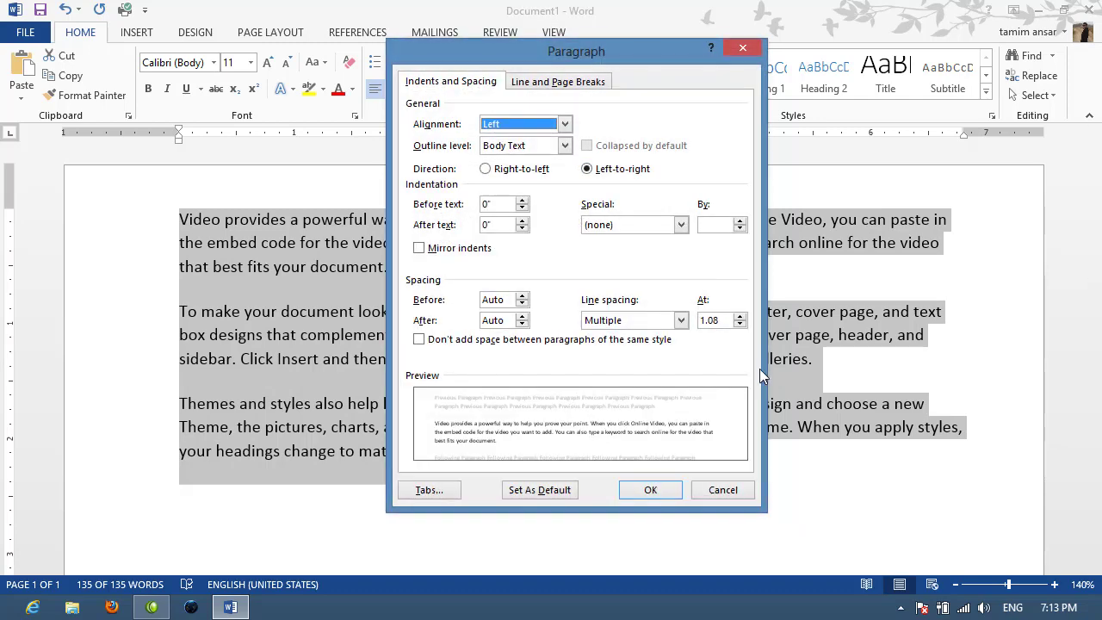
click(683, 321)
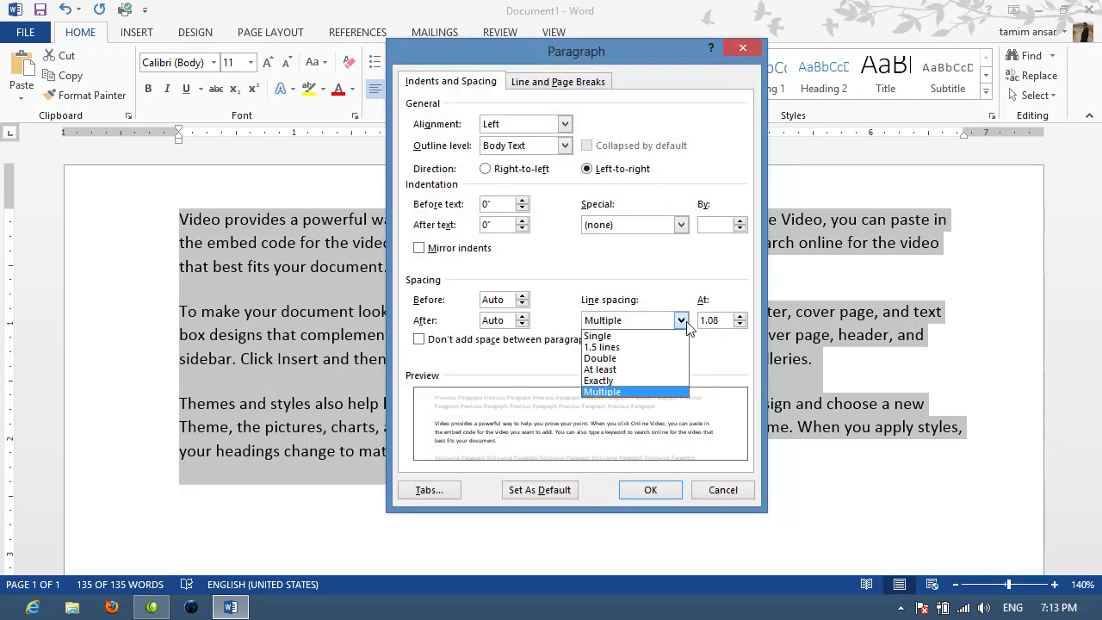
click(620, 347)
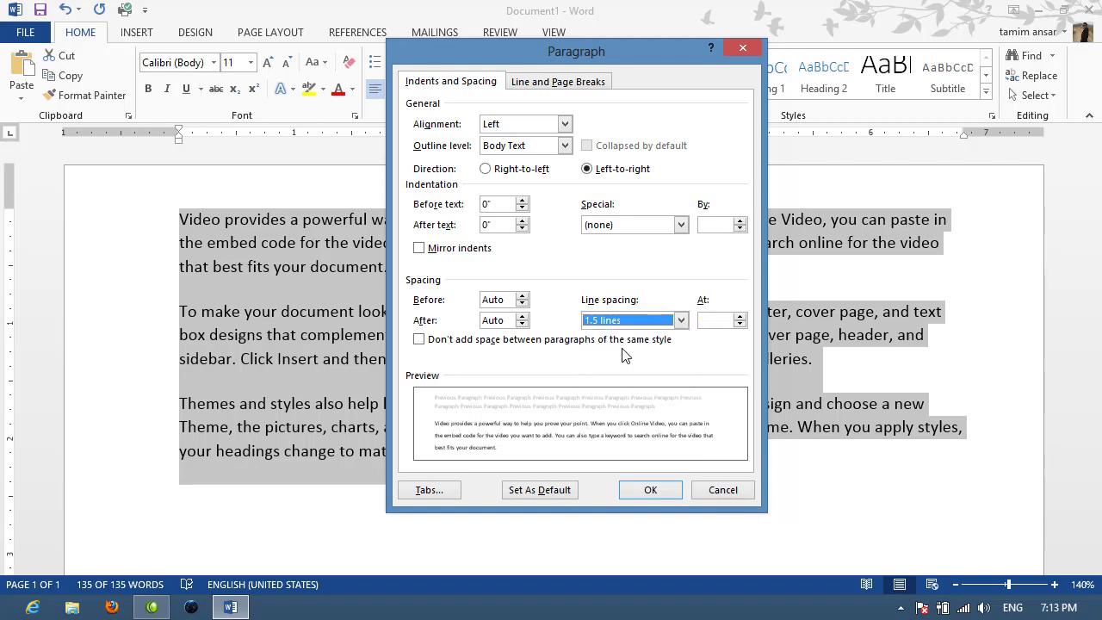
click(650, 491)
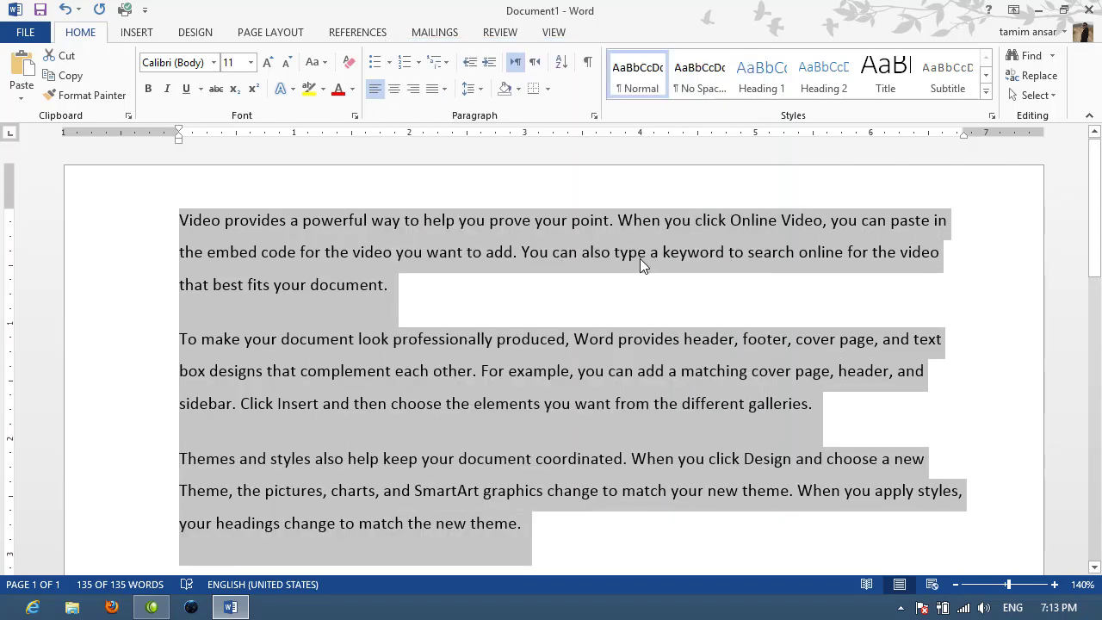
- Change the line spacing to Double
click(593, 118)
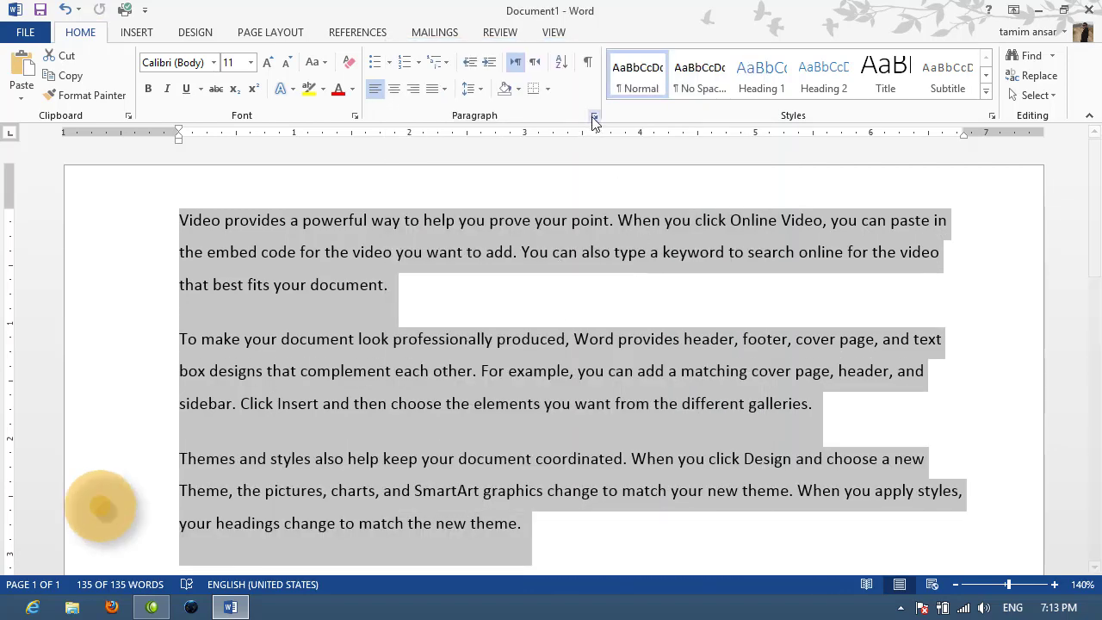
click(680, 319)
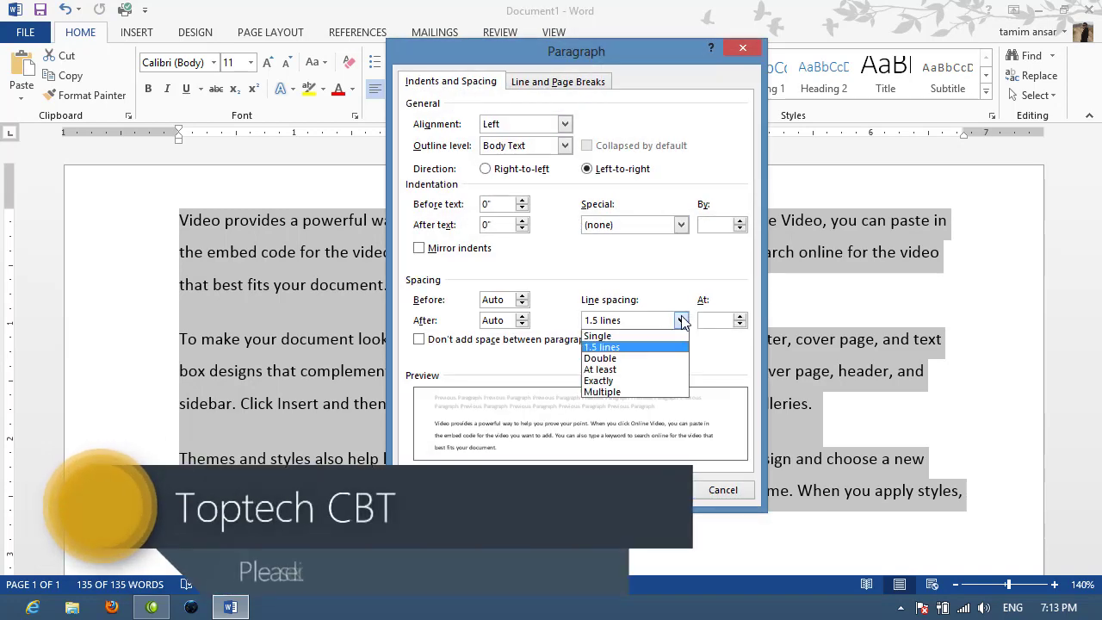
click(644, 358)
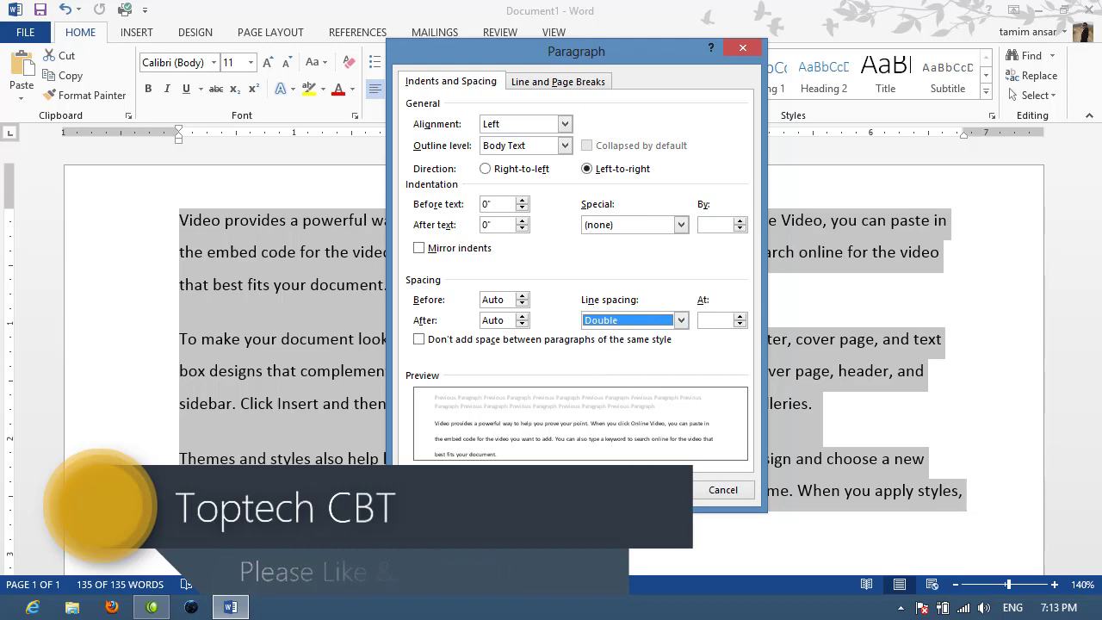
click(643, 488)
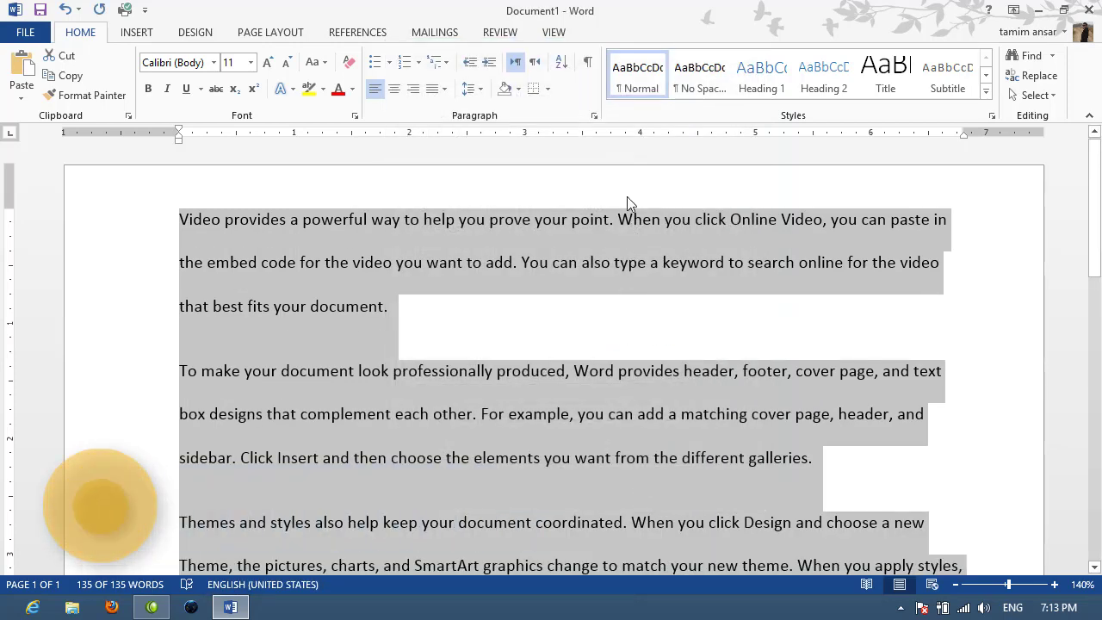
- Change the line spacing to Exactly 12 pt
click(594, 116)
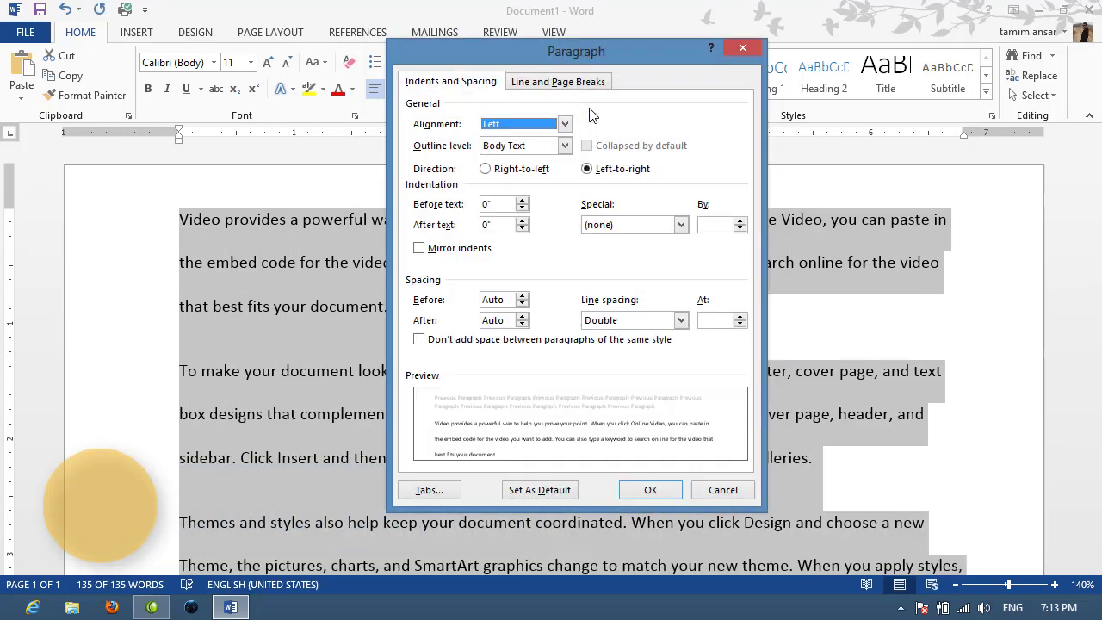
click(677, 318)
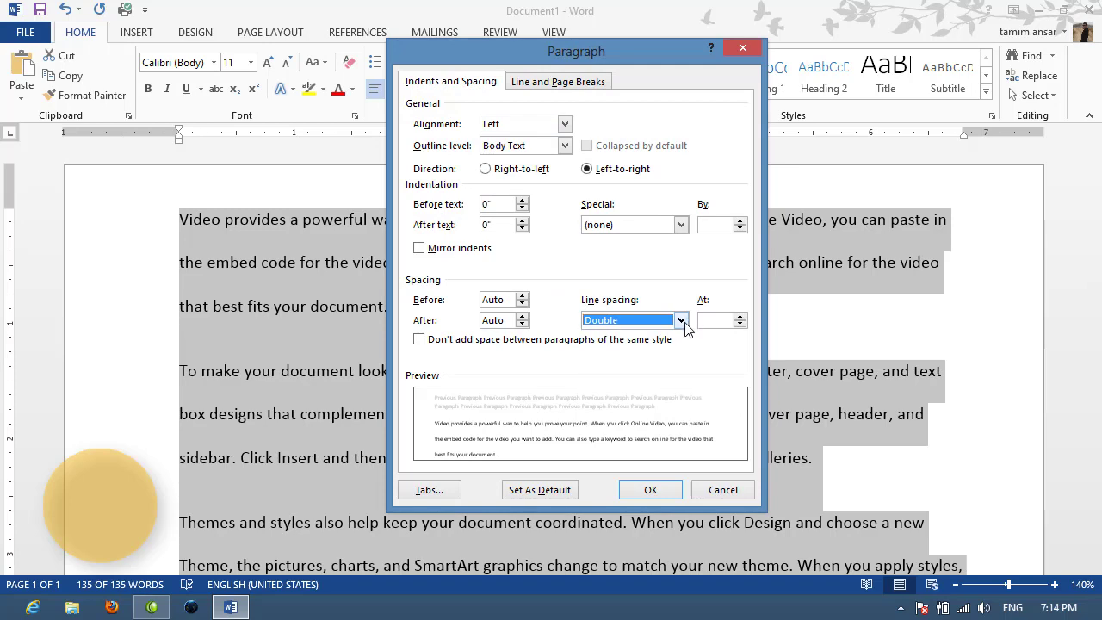
click(680, 321)
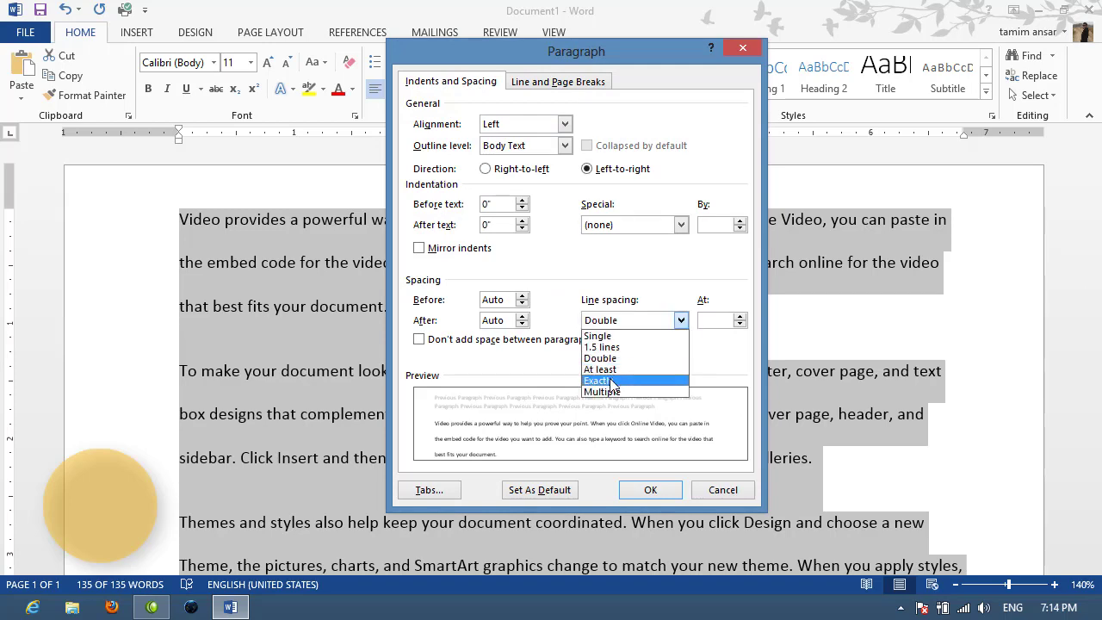
click(613, 382)
click(650, 490)
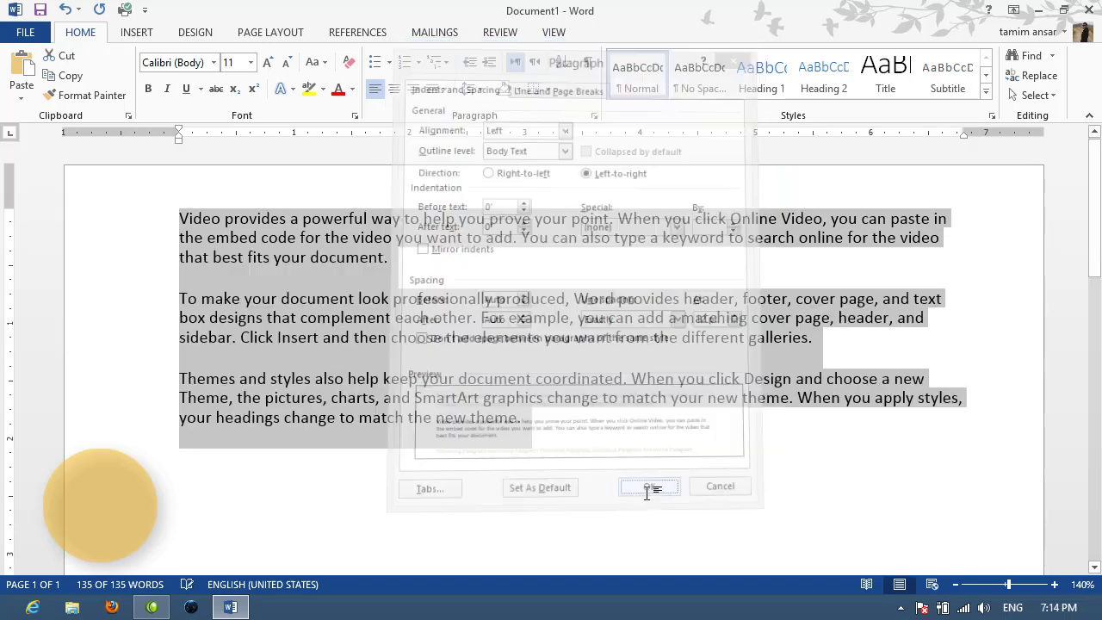
- Raise the exact line spacing to 22 pt
click(598, 116)
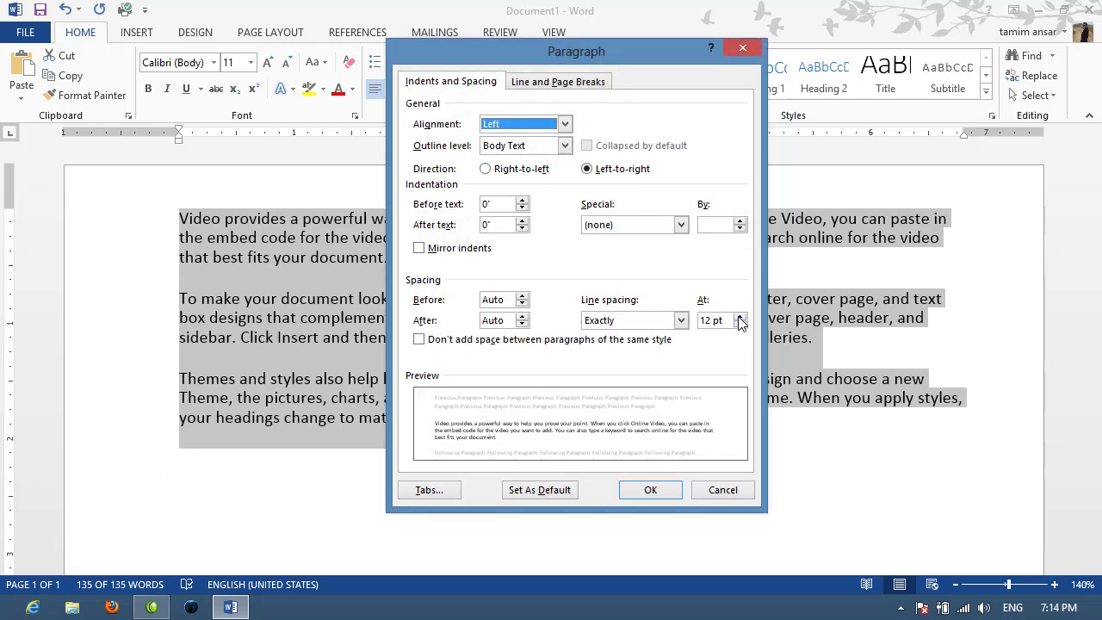
click(739, 317)
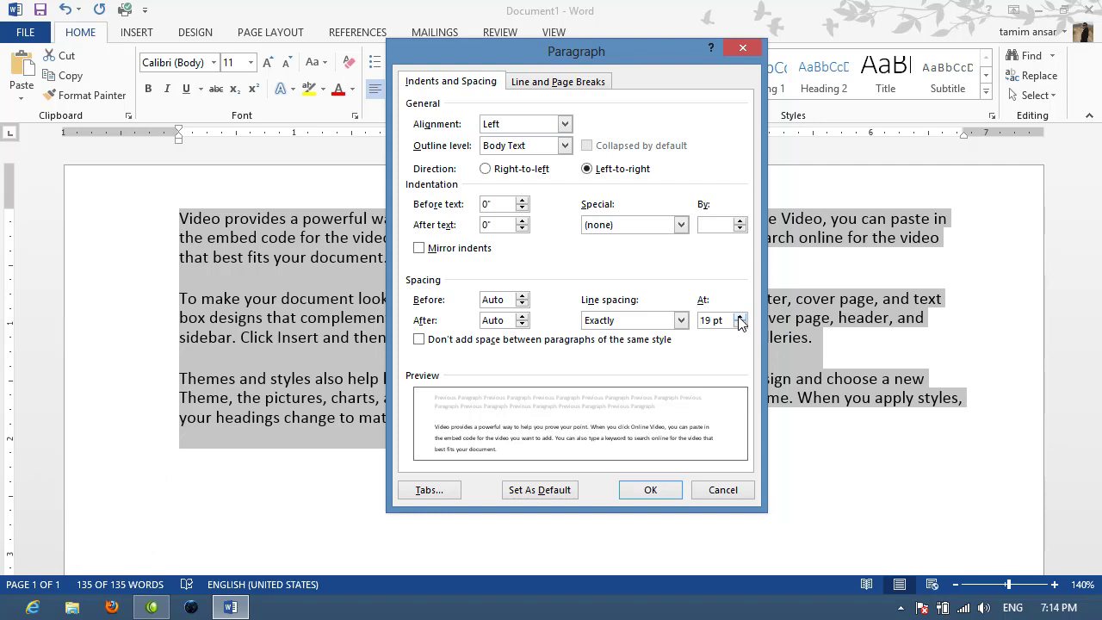
click(739, 317)
click(740, 317)
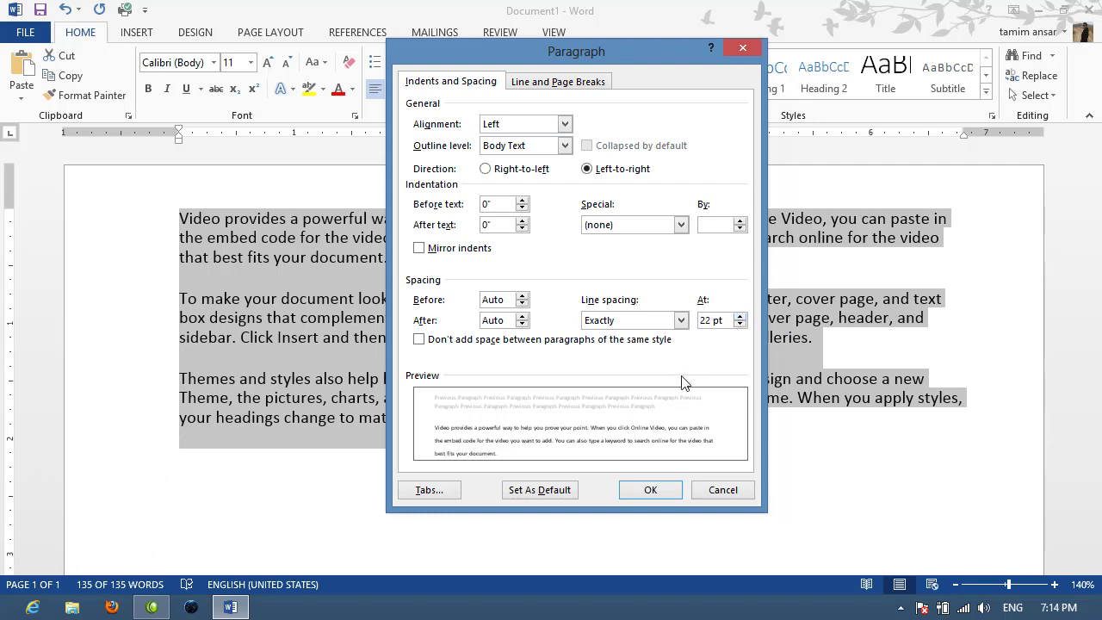
click(652, 490)
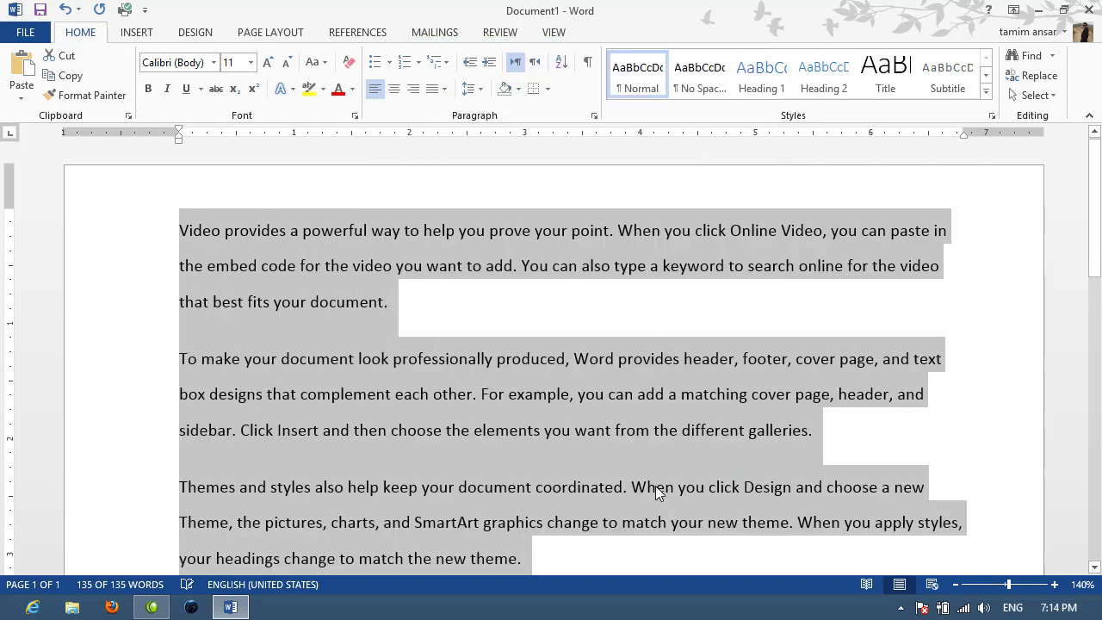
- Switch the paragraphs' line spacing back to Single
click(594, 115)
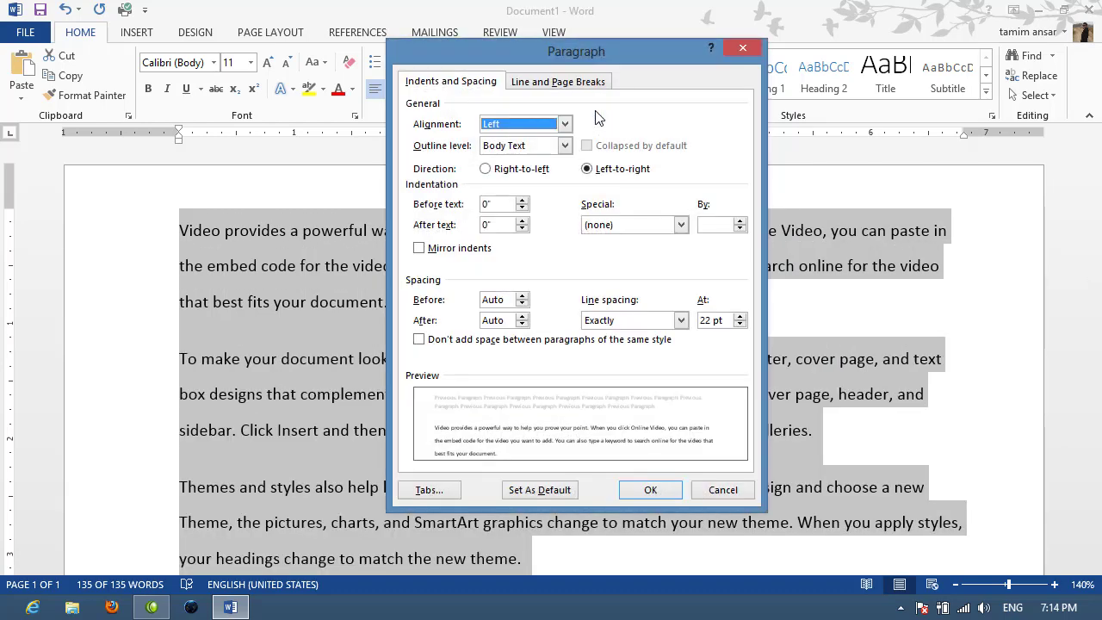
click(680, 321)
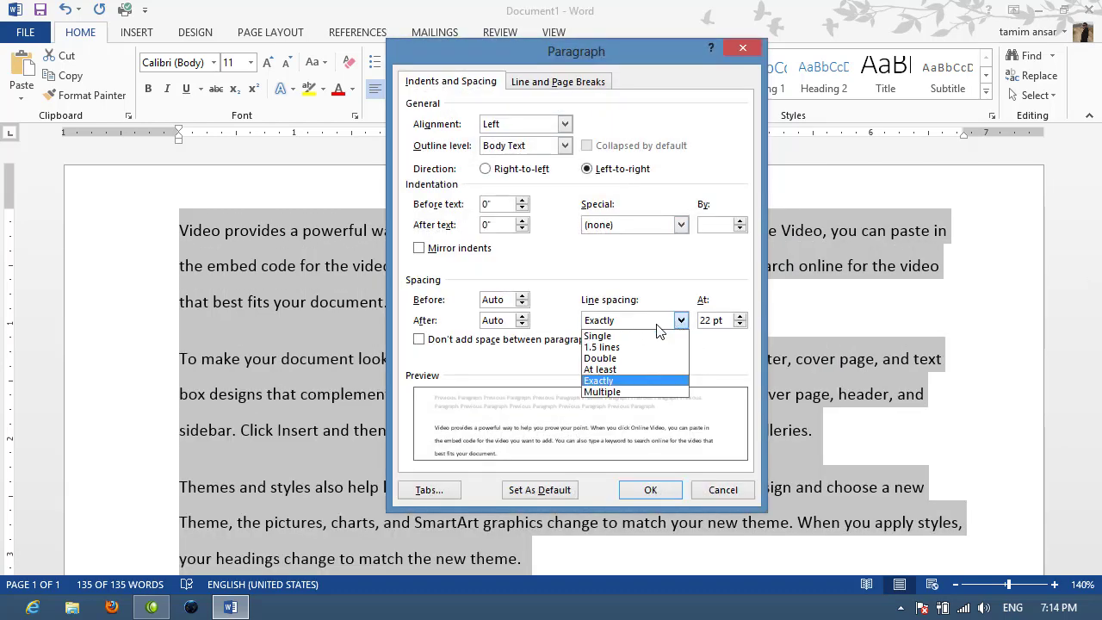
click(600, 335)
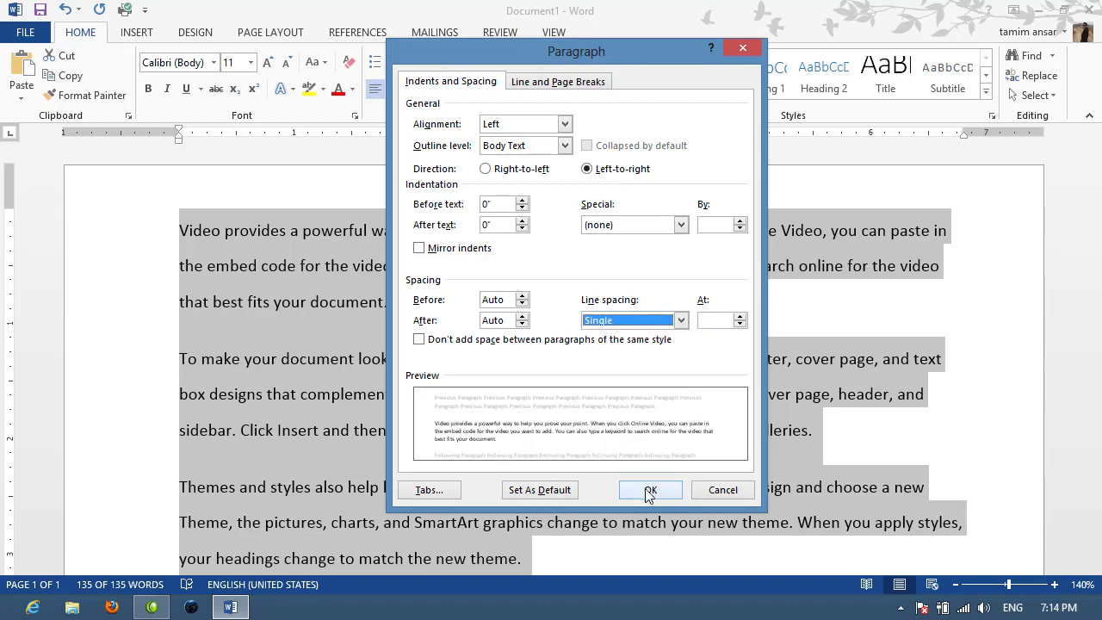
click(650, 489)
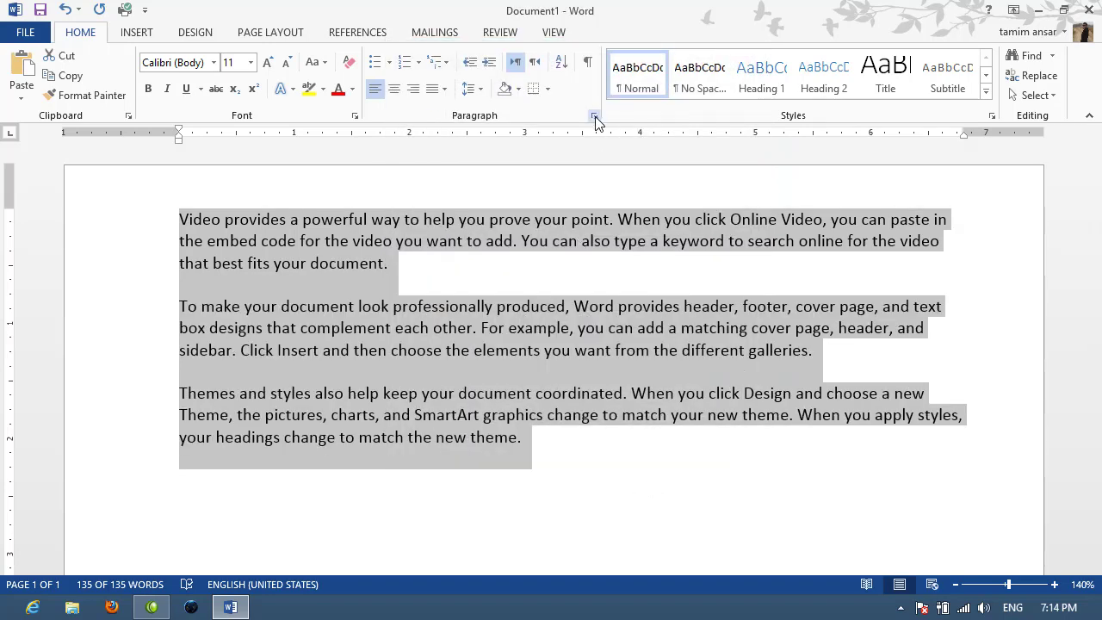
click(594, 115)
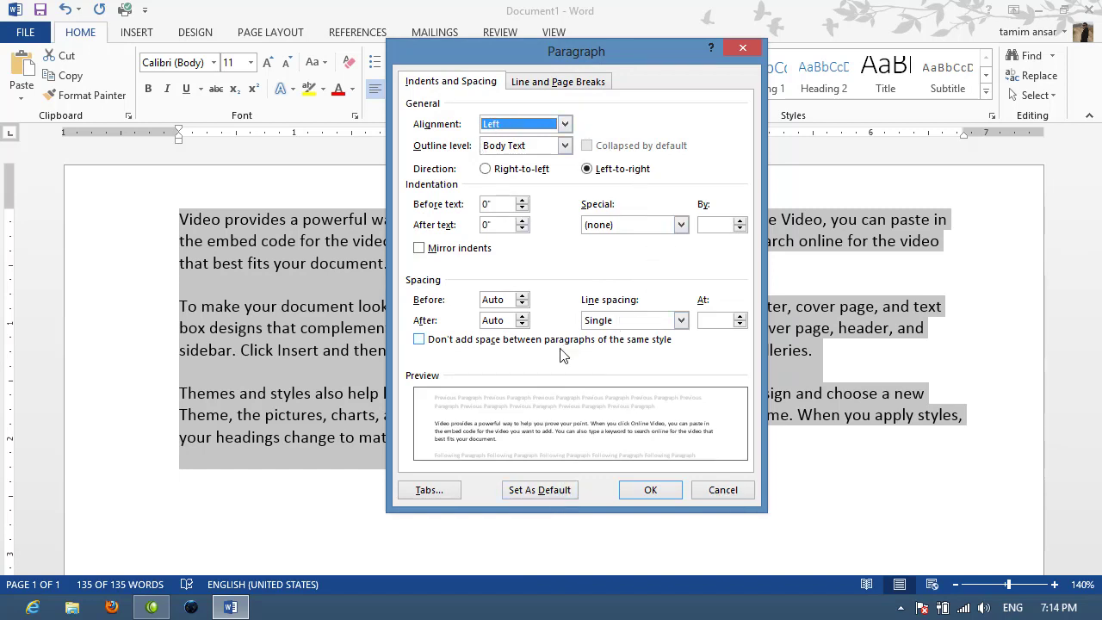
click(521, 200)
click(522, 199)
click(522, 199)
click(521, 199)
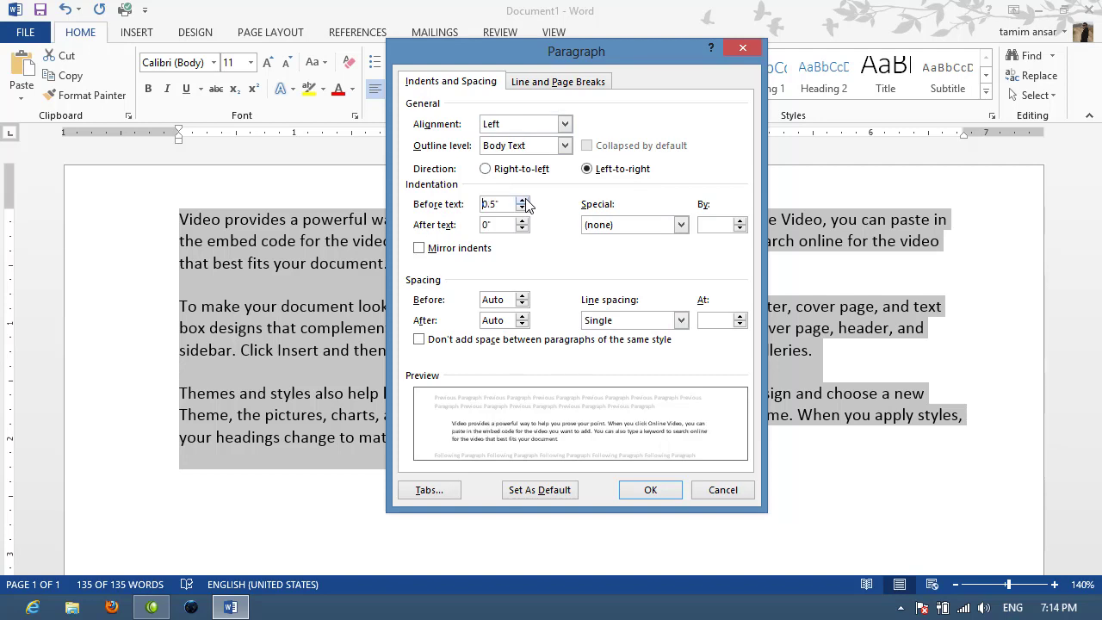
click(521, 200)
click(522, 199)
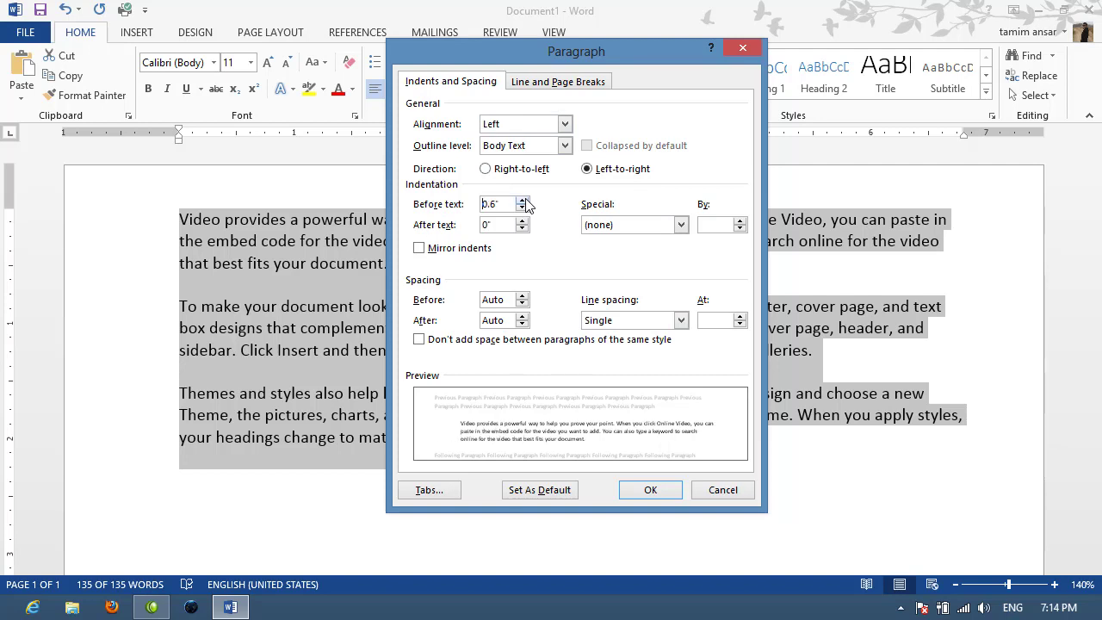
click(521, 316)
click(522, 316)
click(521, 316)
click(522, 316)
click(522, 316)
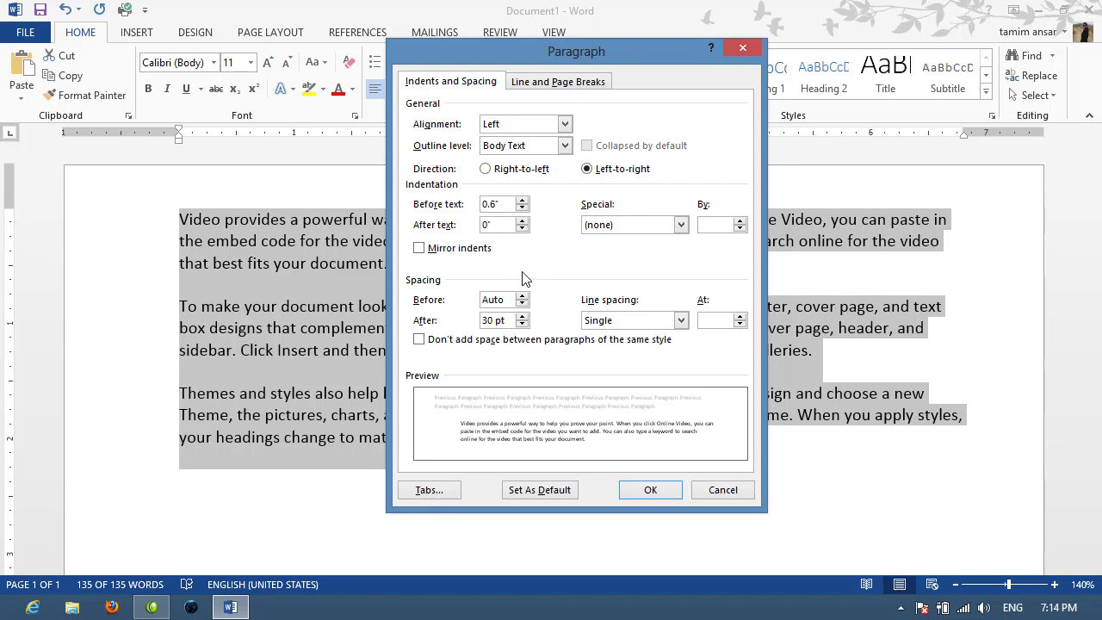
click(715, 490)
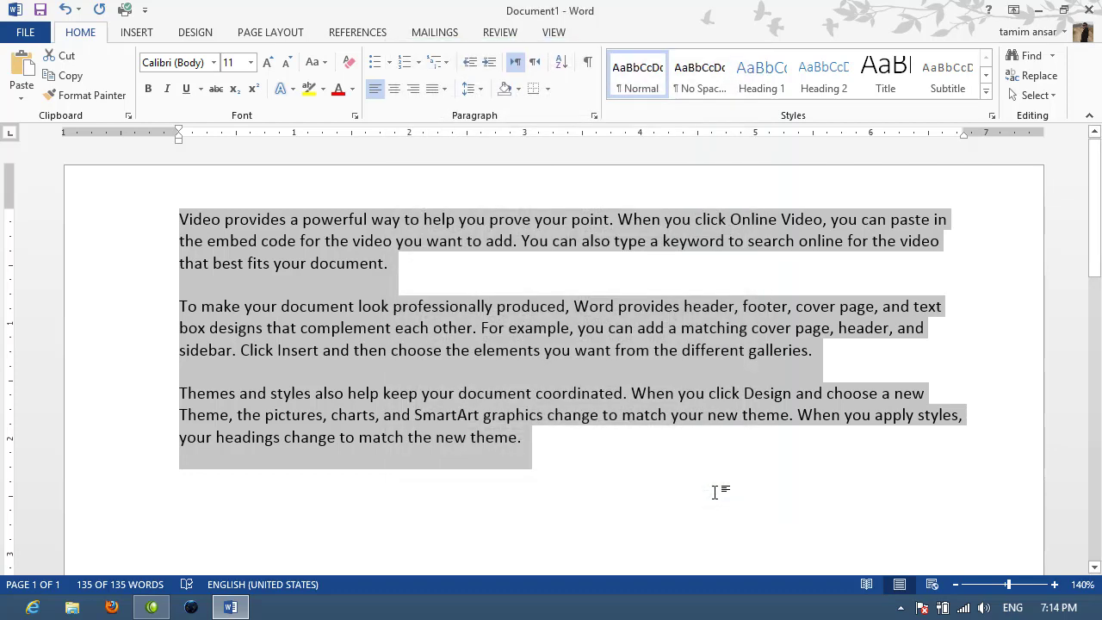
key(Delete)
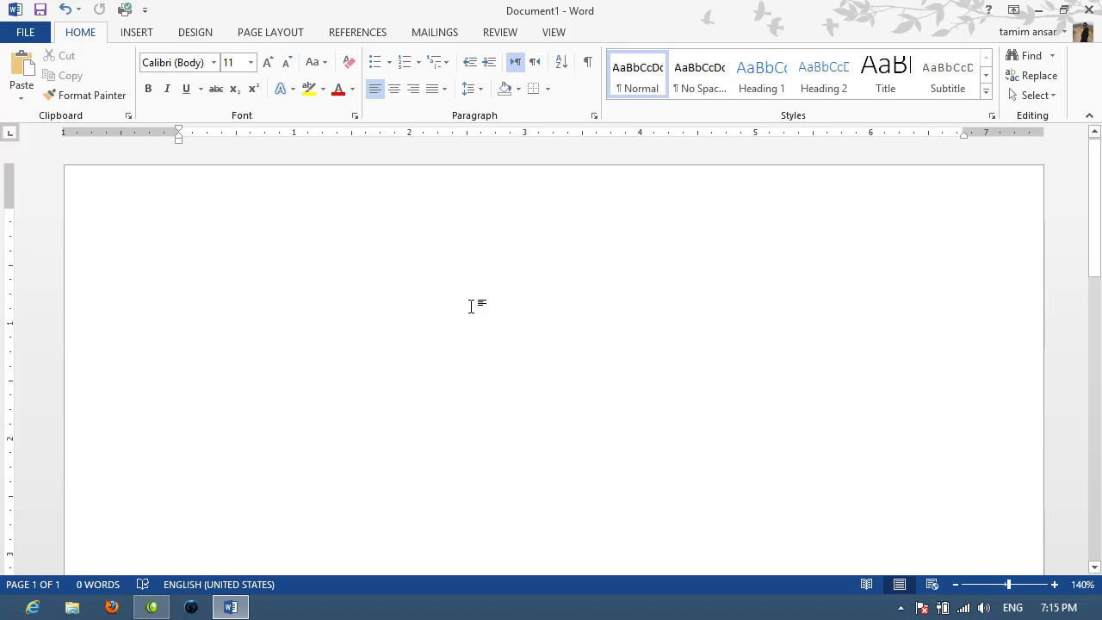
- Type the first row: BOOK, tab, Persian 'تاب', then PEN and Persian 'قلم'
text(BOO)
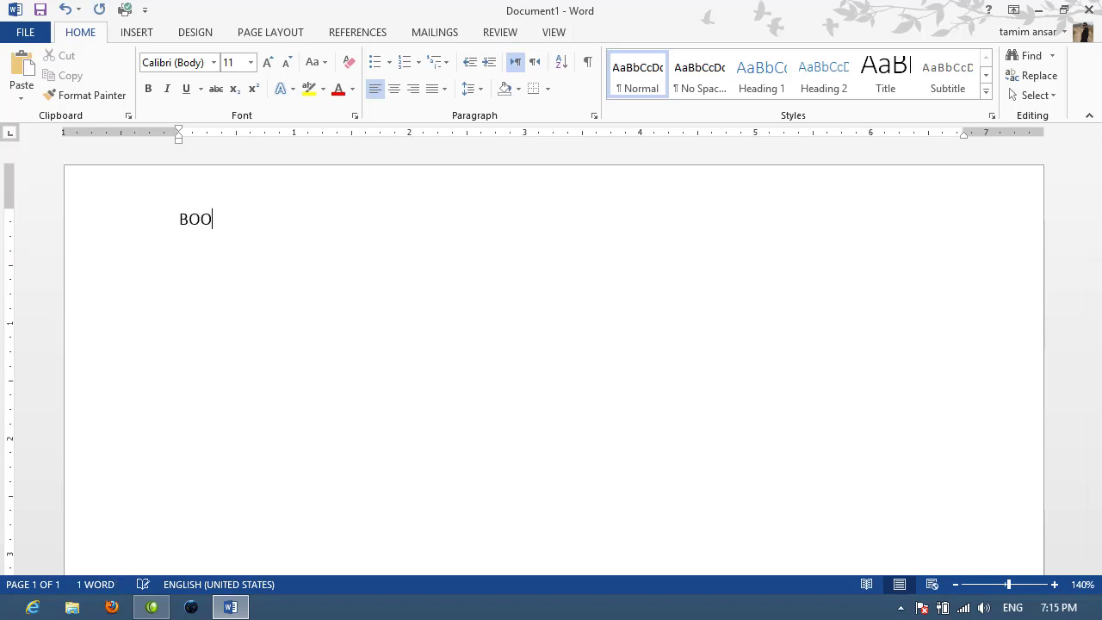
text(O)
key(BackSpace)
key(Tab)
key(Tab)
key(alt+shift)
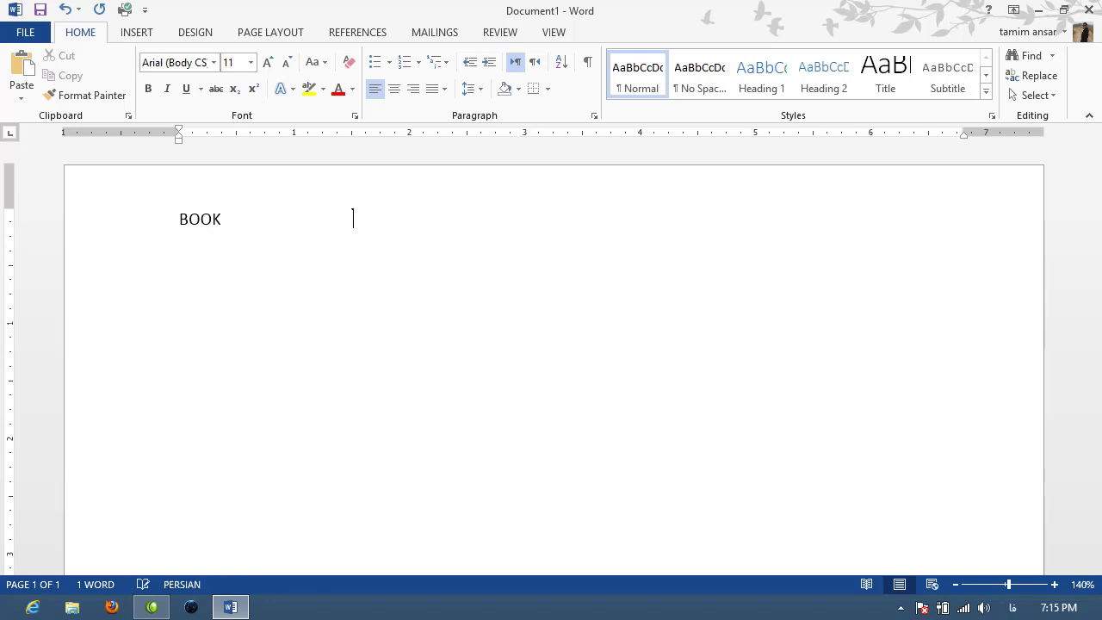
text(تاب)
key(alt+shift)
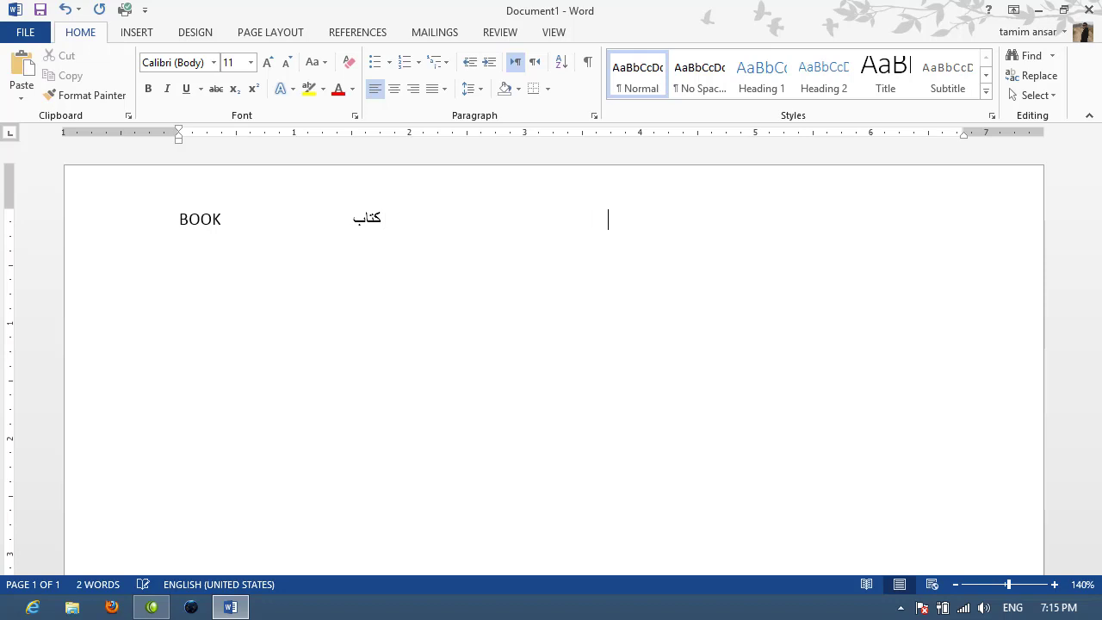
text(P)
text(EN)
key(alt+shift)
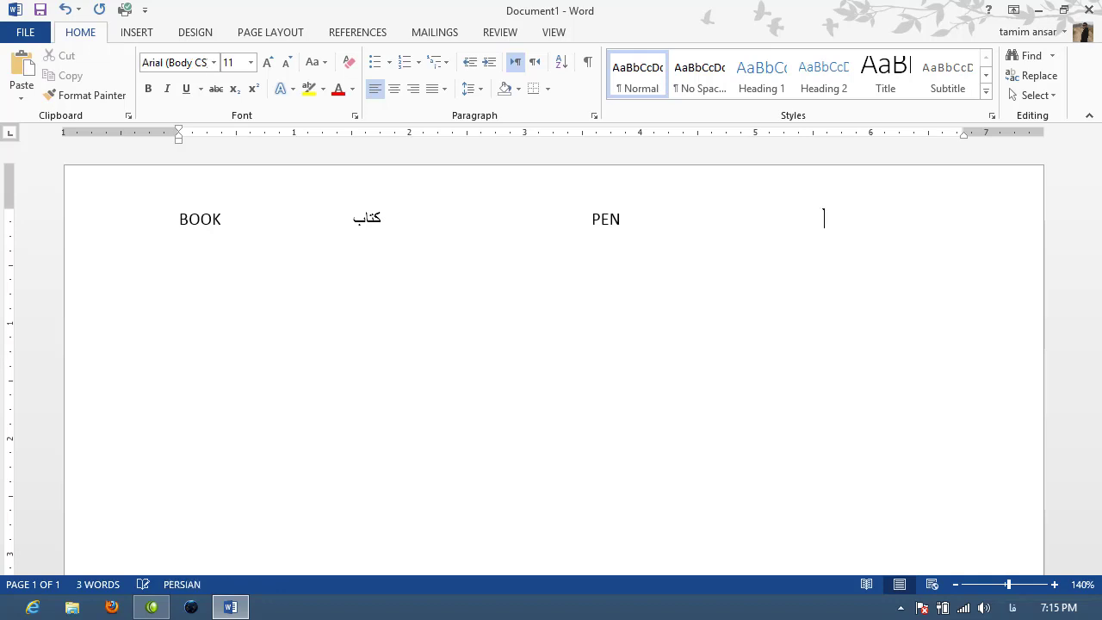
text(قلم)
- Add a second row, PENCIL with Persian 'قلم پنسیل', then delete all the text
key(Return)
key(alt)
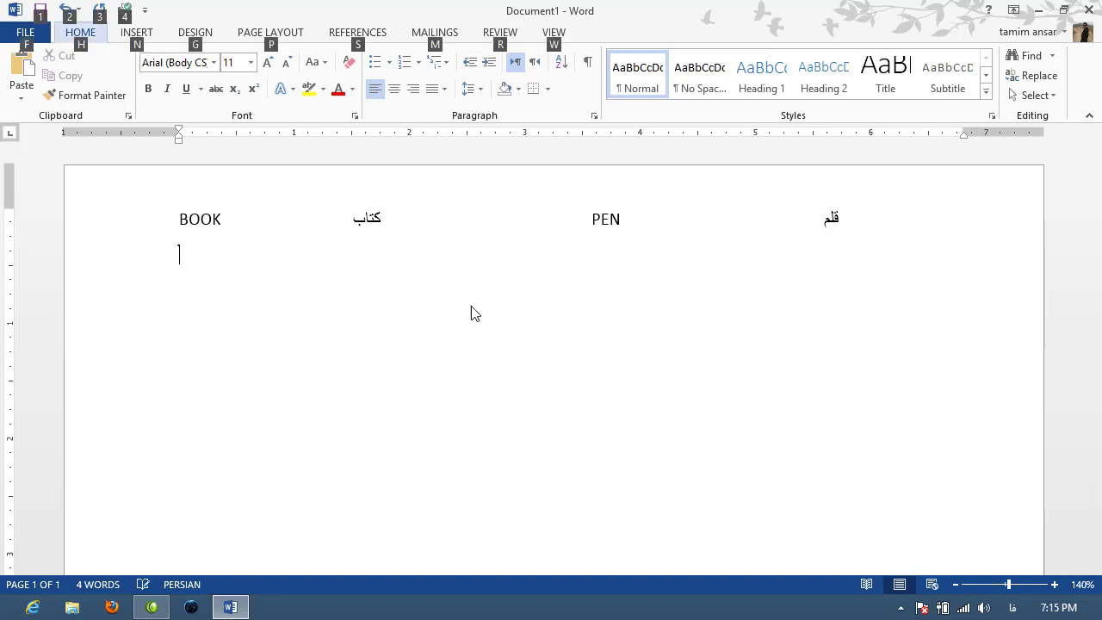
key(alt)
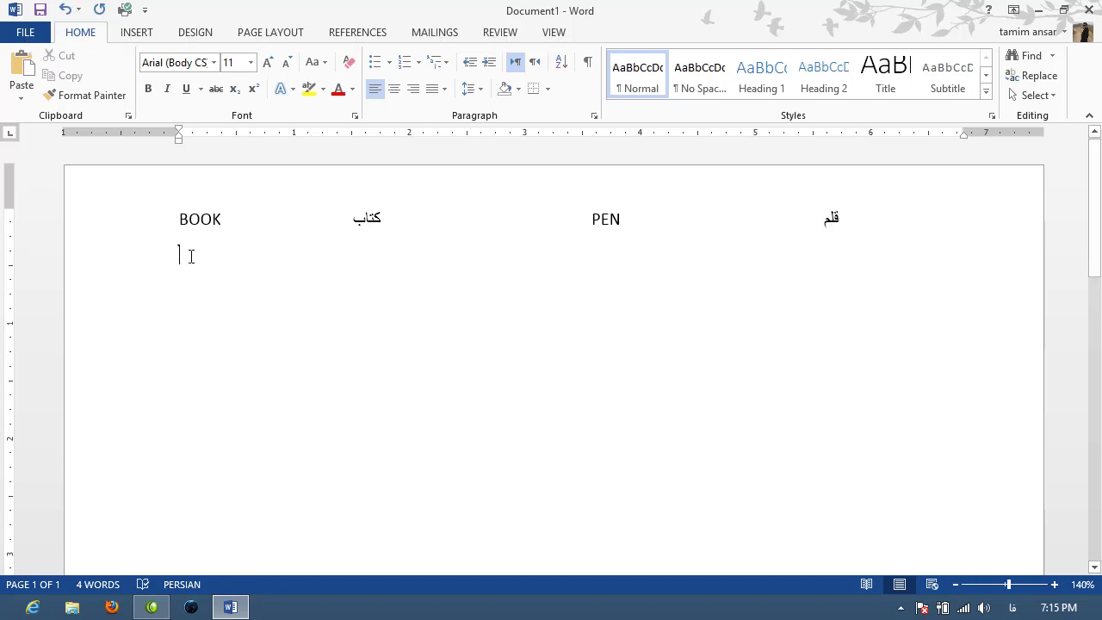
key(alt+shift)
text(P)
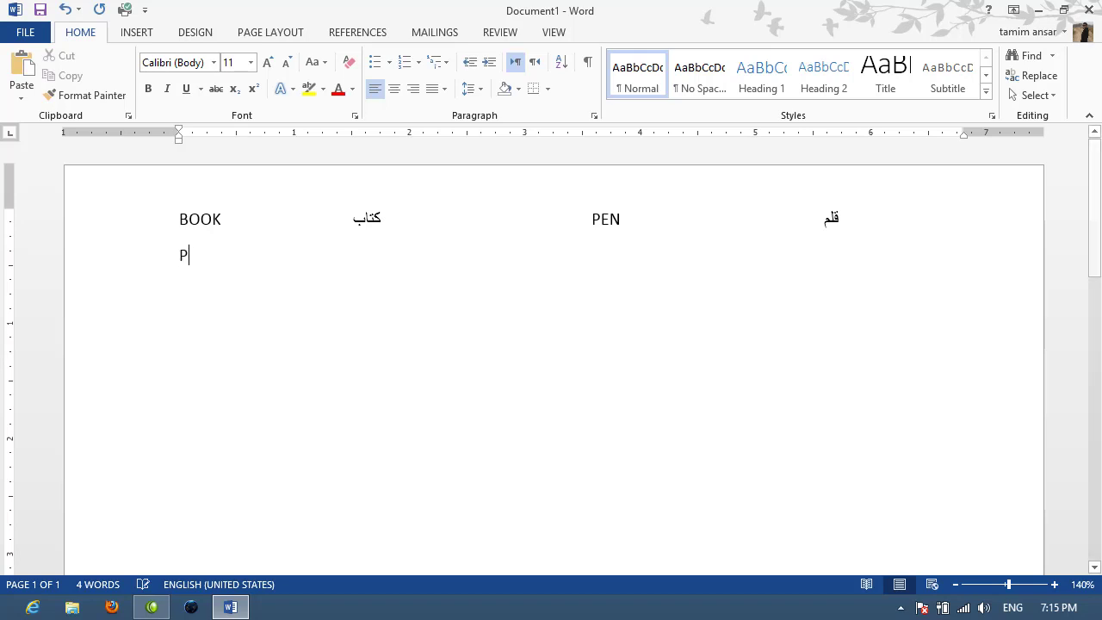
text(ENCE)
key(BackSpace)
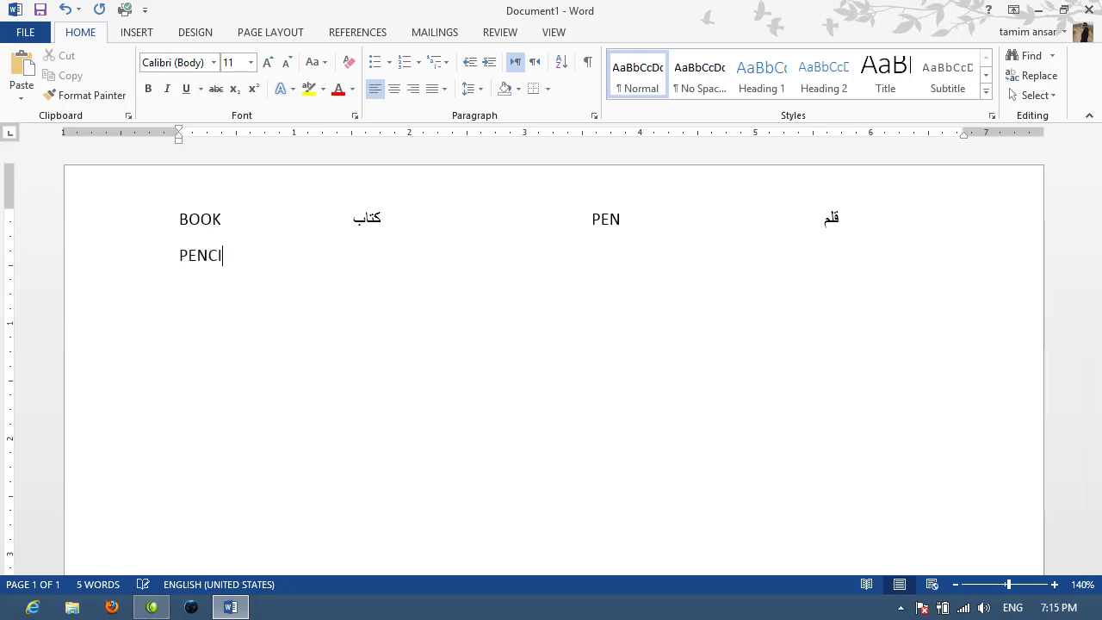
text(IL)
key(alt+shift)
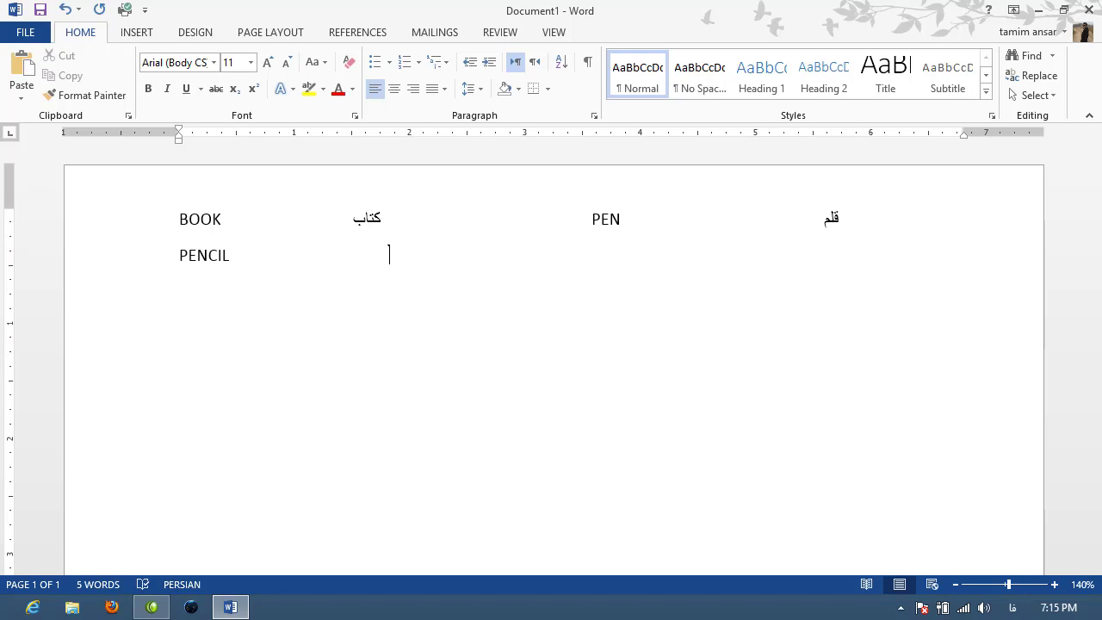
text(قلم)
text( پن)
text(سیل)
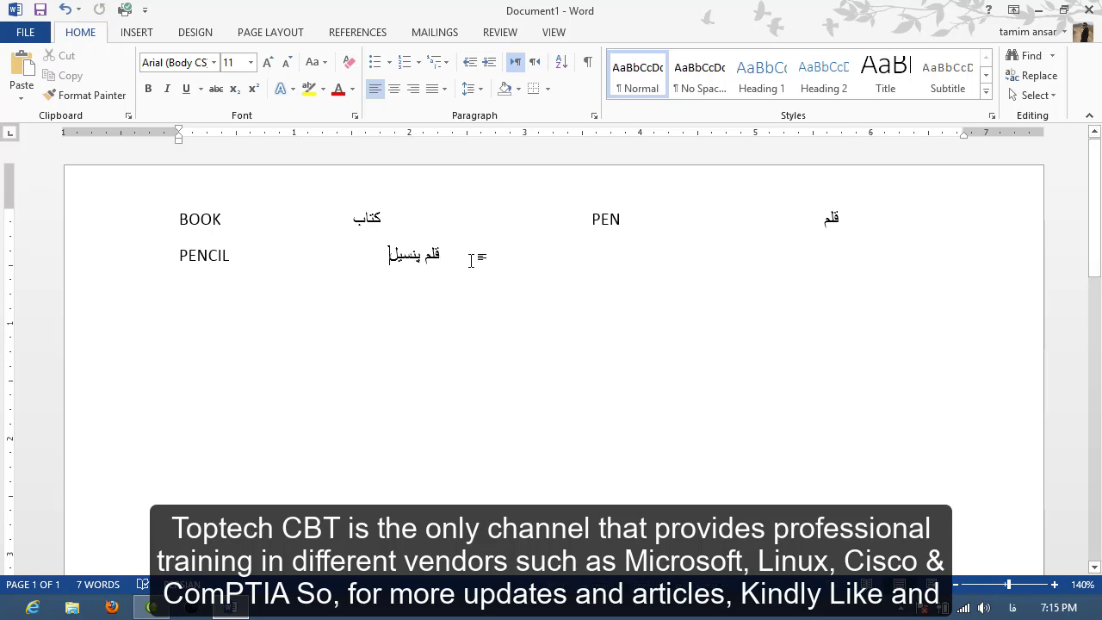
key(ctrl+a)
key(Delete)
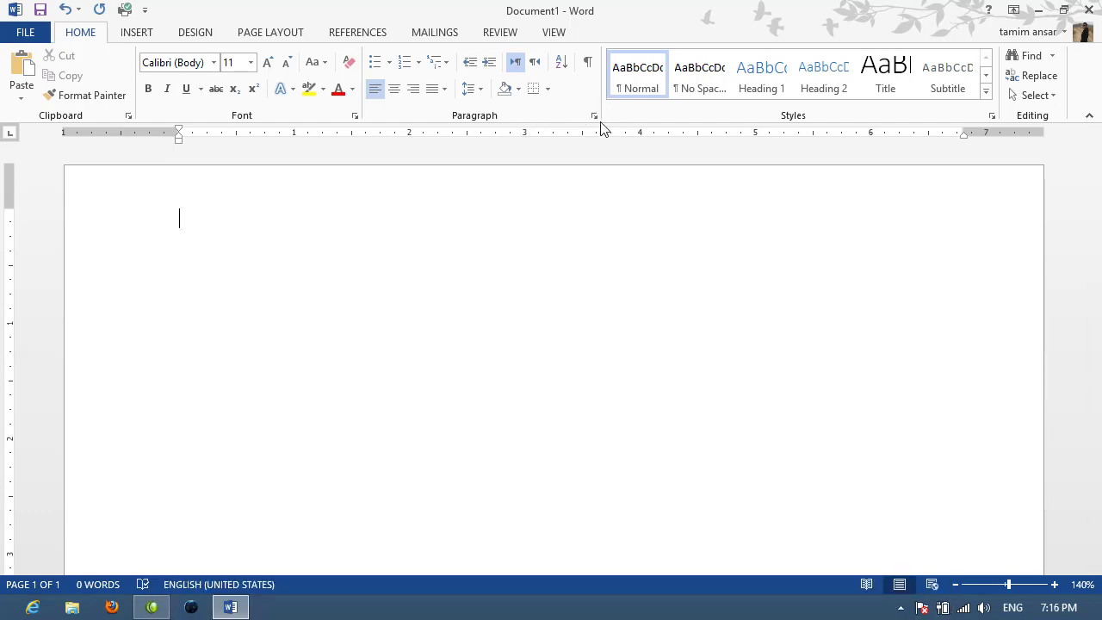
- Open the Tabs dialog from the Paragraph settings and enter 0 as the tab stop position
click(594, 115)
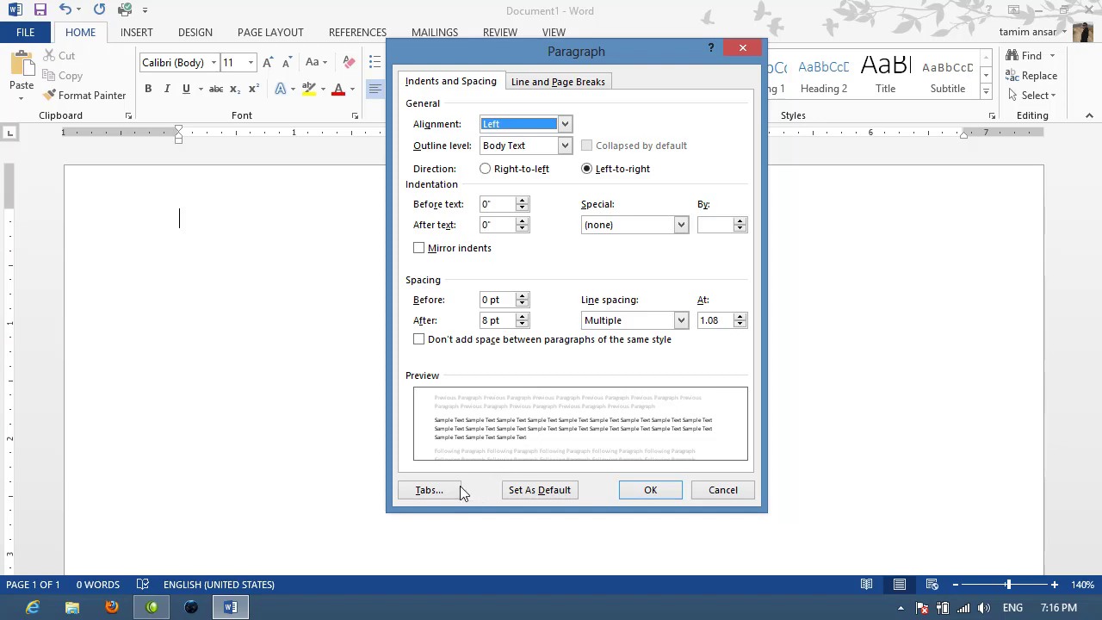
click(430, 489)
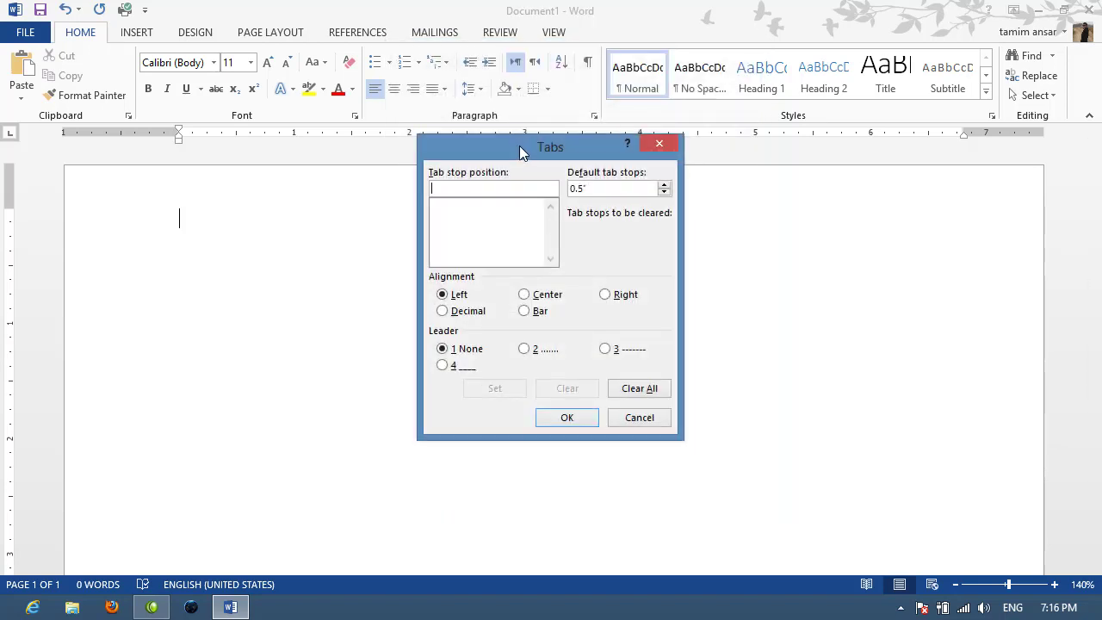
drag(519, 145, 592, 169)
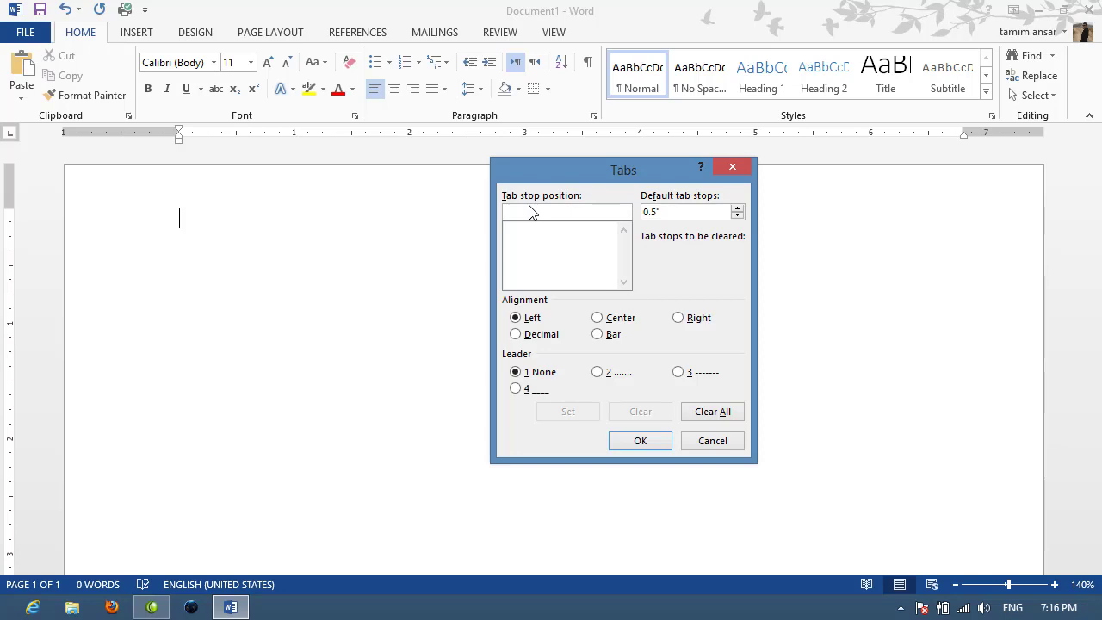
text(0)
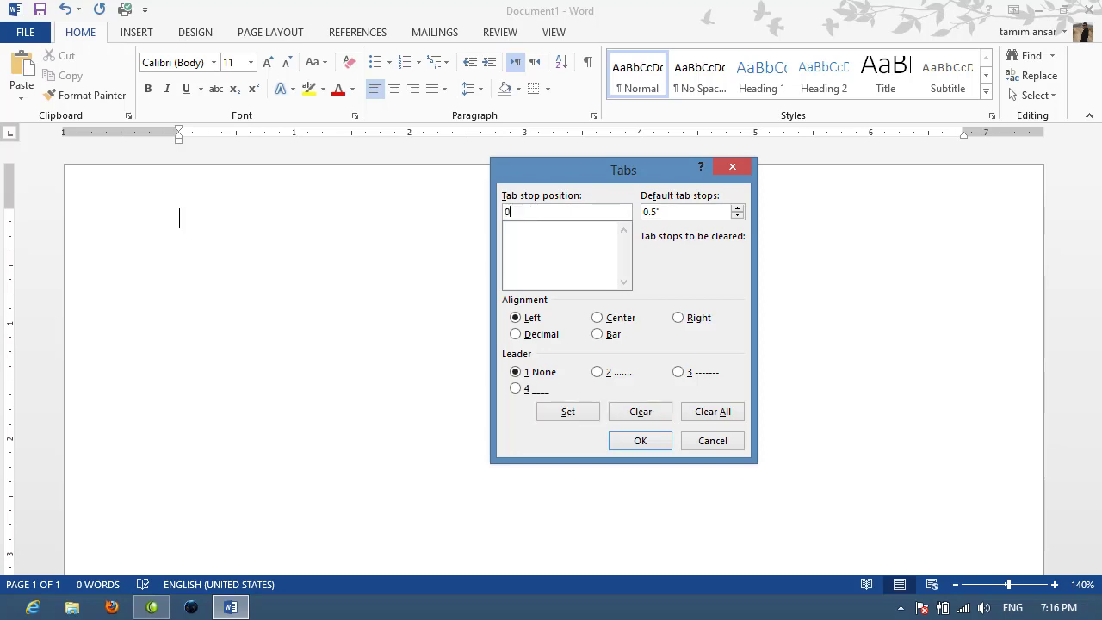
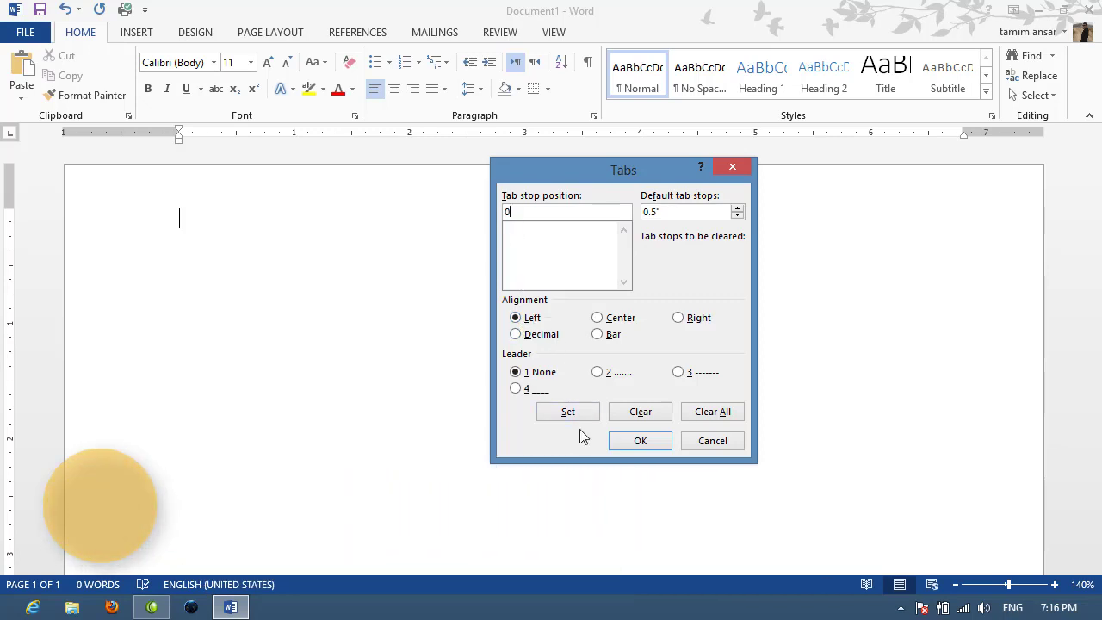
- Reopen the Tabs dialog and set a right-aligned tab stop at 1.5"
click(641, 440)
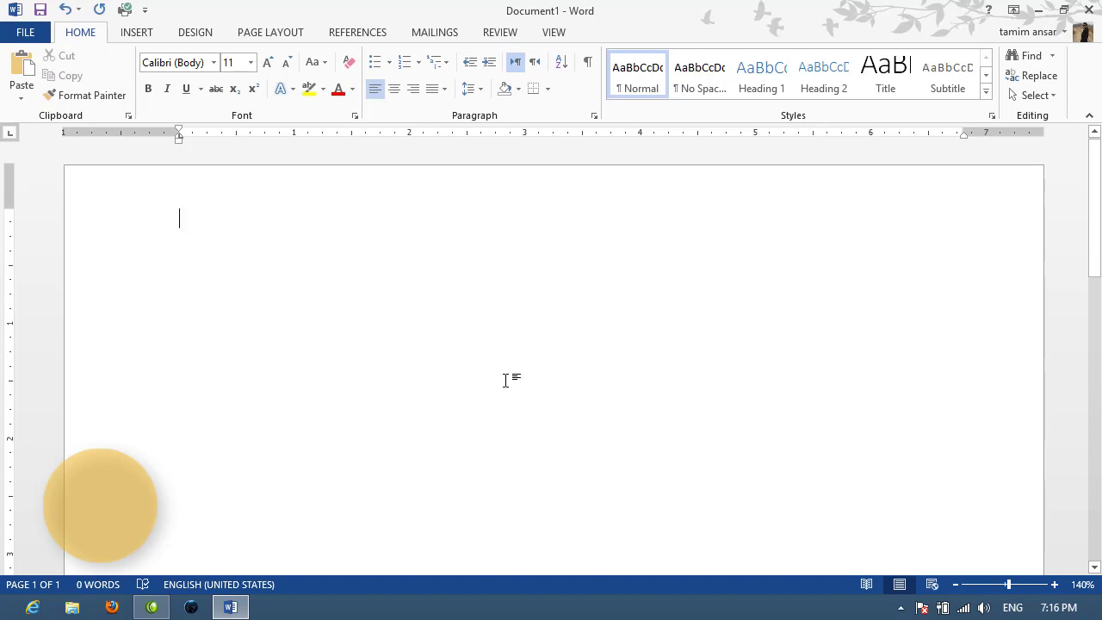
click(594, 117)
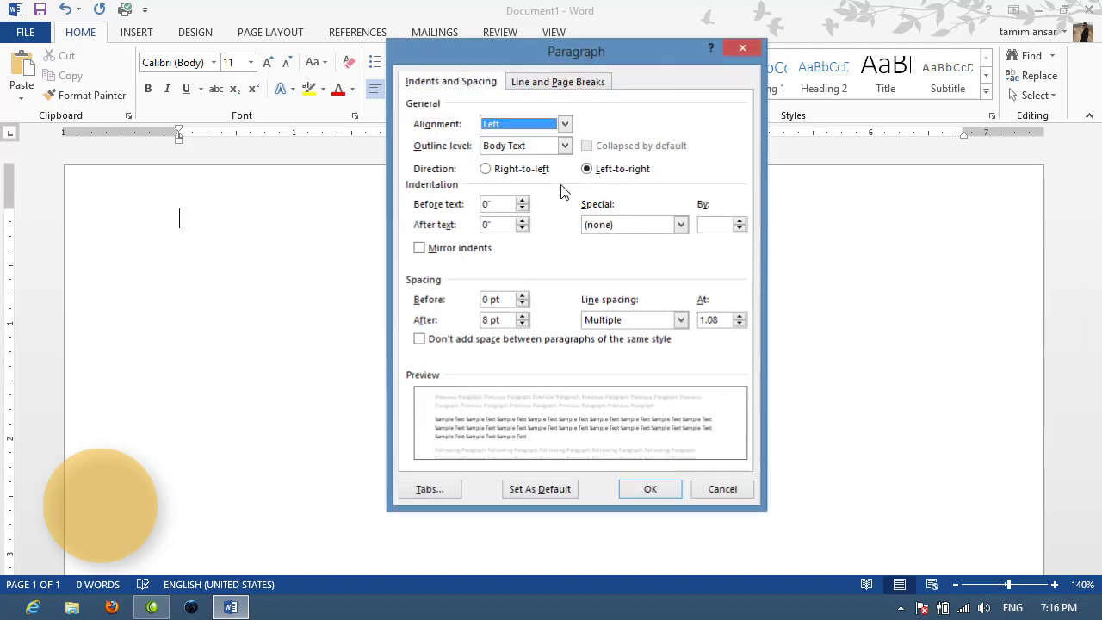
click(447, 488)
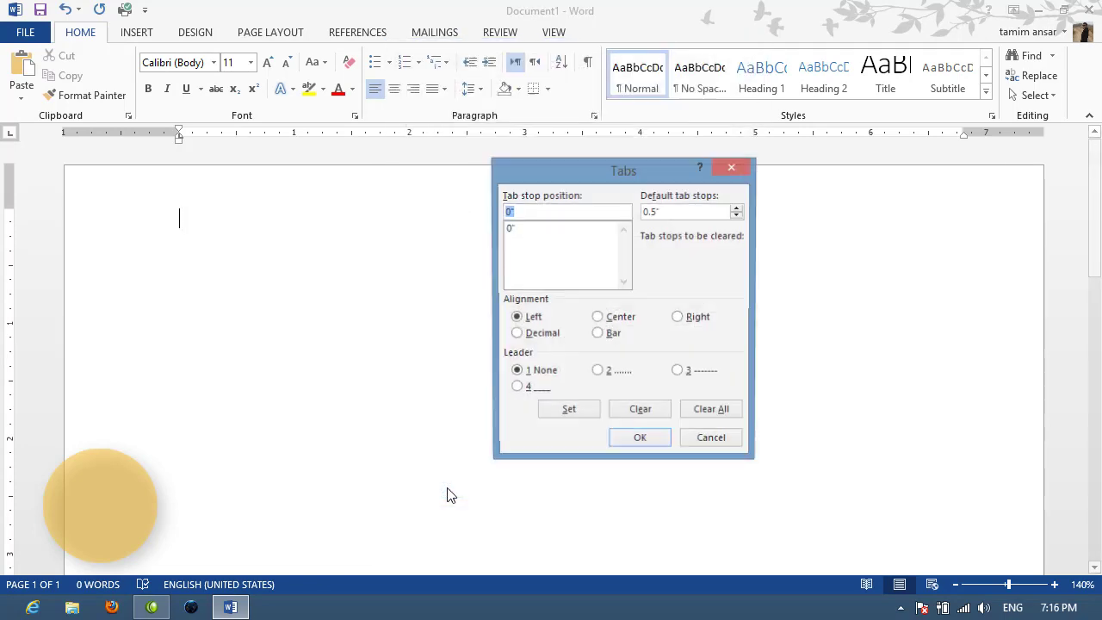
click(526, 212)
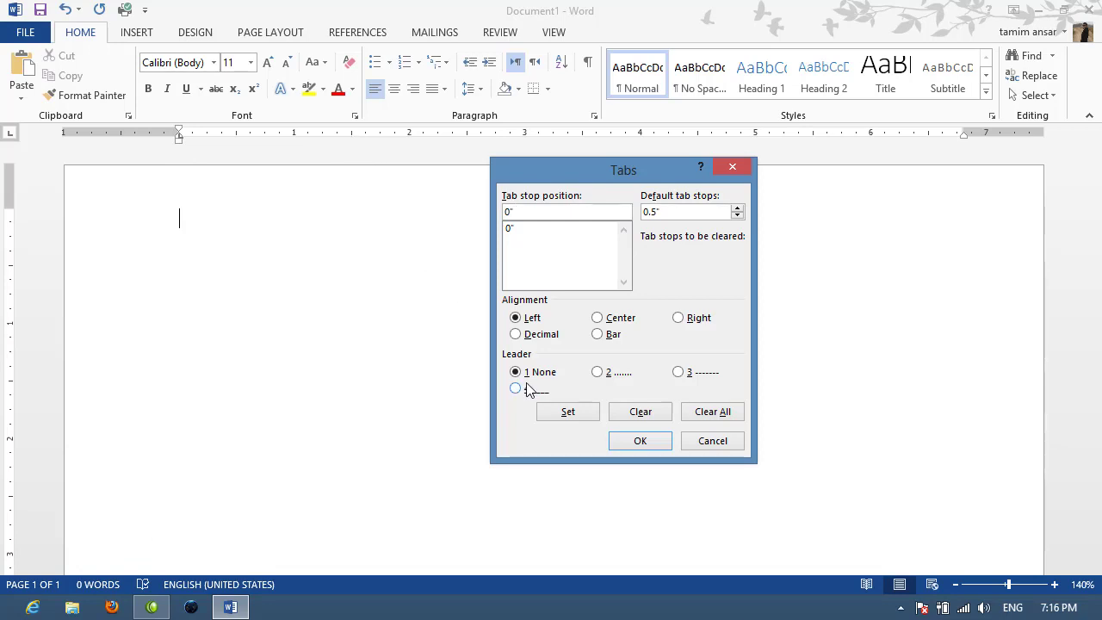
key(BackSpace)
key(BackSpace)
text(1)
click(569, 413)
click(688, 326)
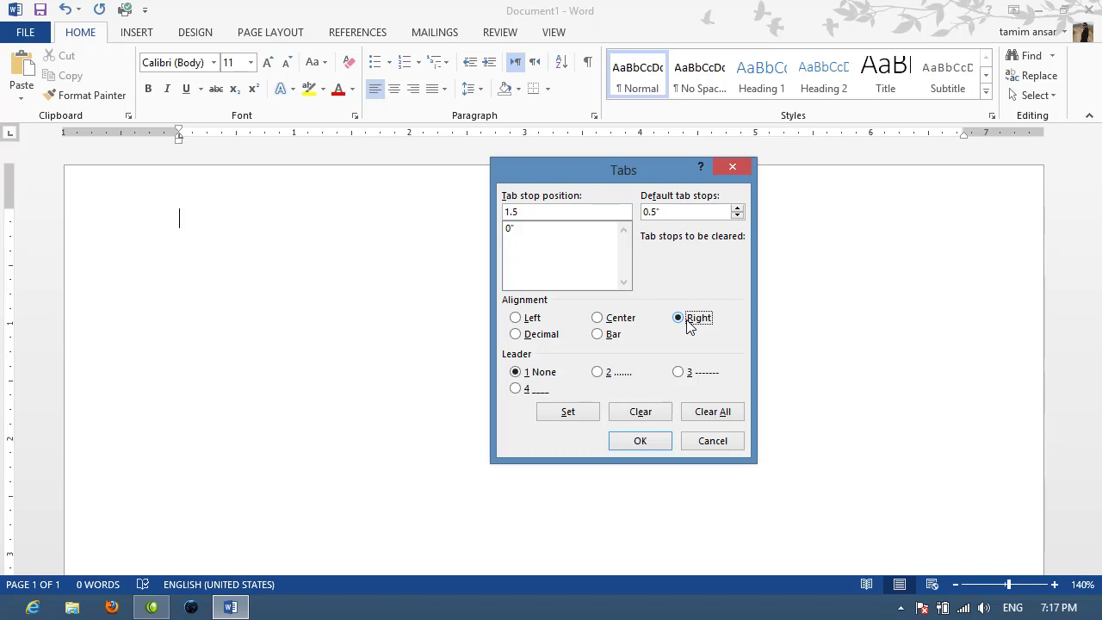
click(567, 413)
drag(583, 172, 540, 224)
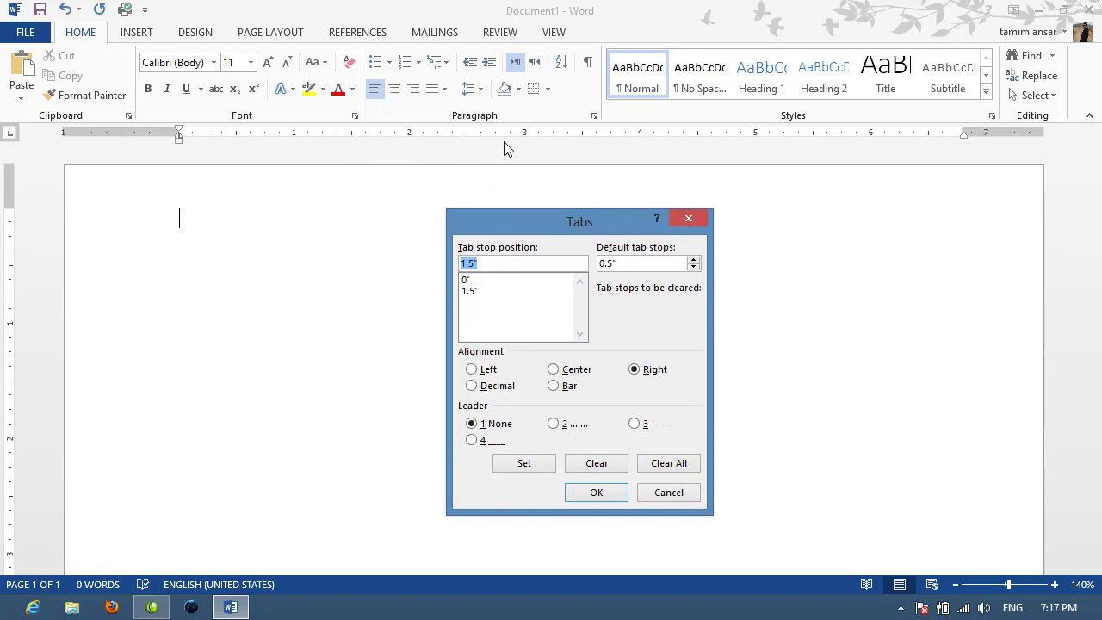
- Add left tab stops at 3" and 4.5" and a right stop at 6", then apply them
text(3)
click(488, 371)
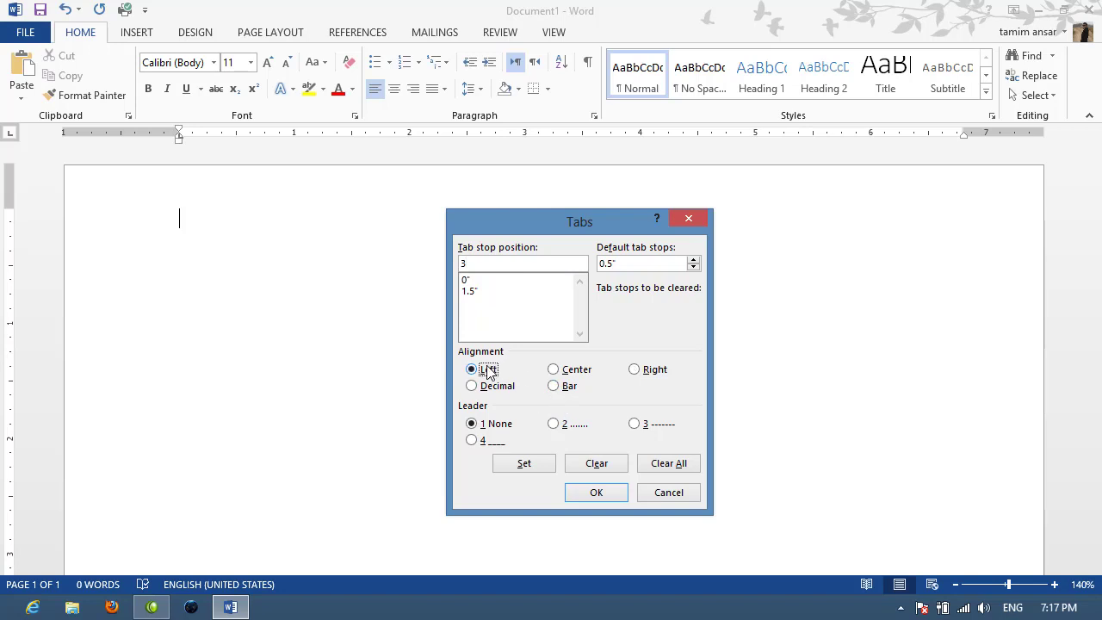
click(524, 465)
text(4.5)
click(526, 468)
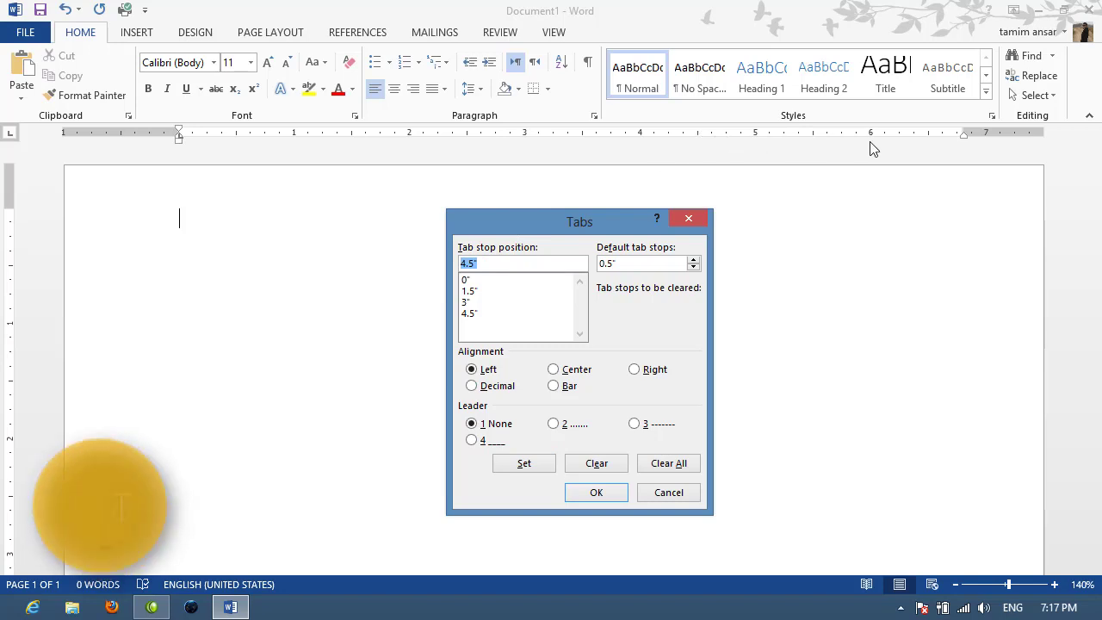
text(6)
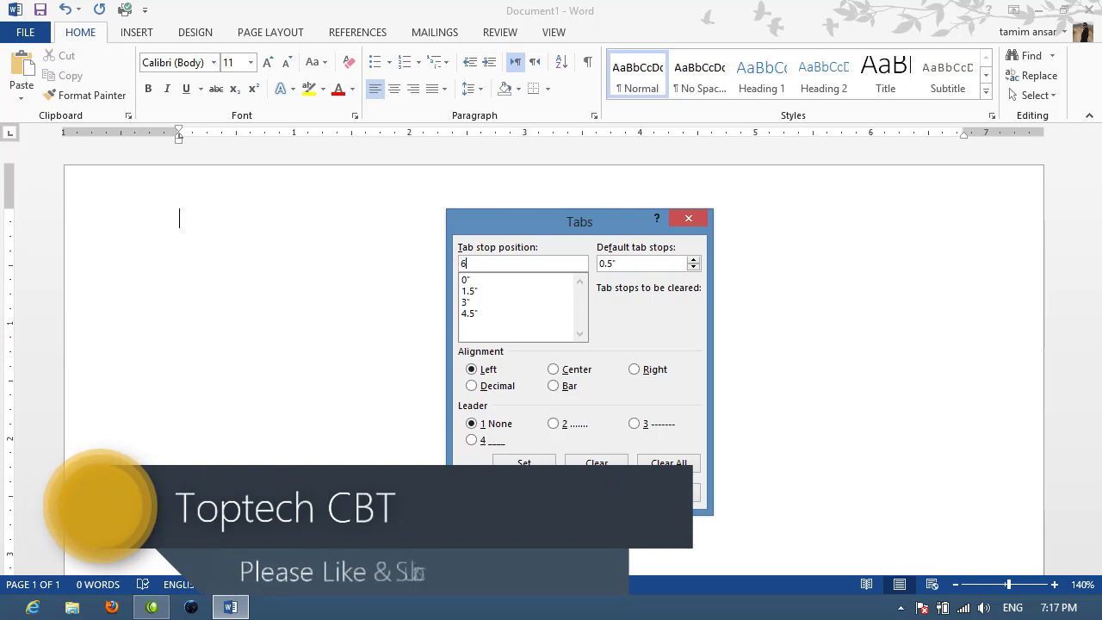
click(635, 371)
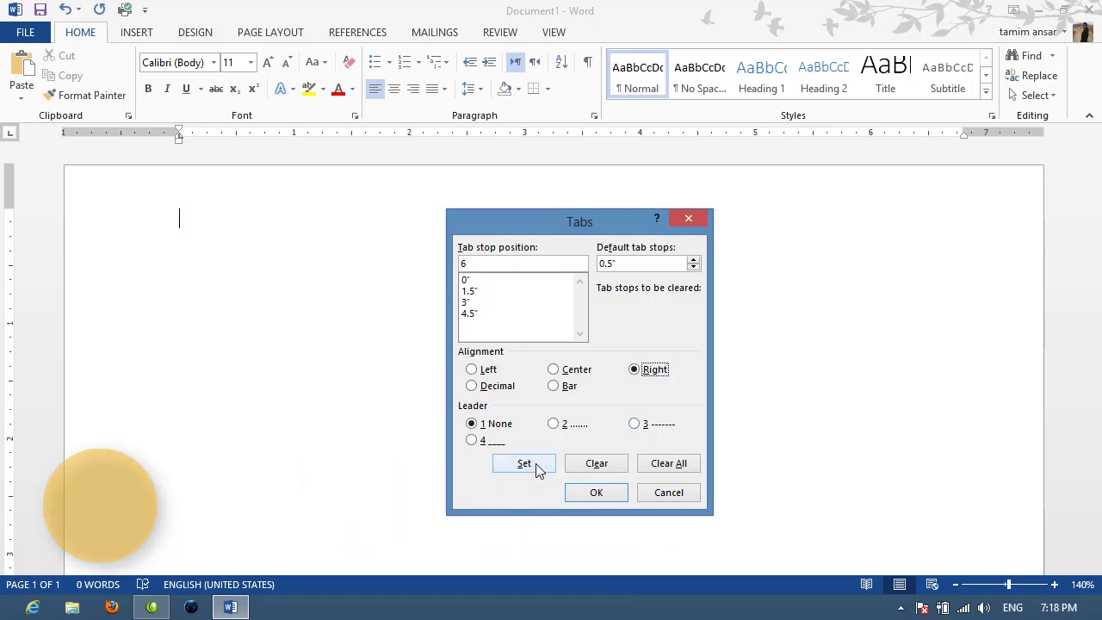
click(527, 463)
click(581, 491)
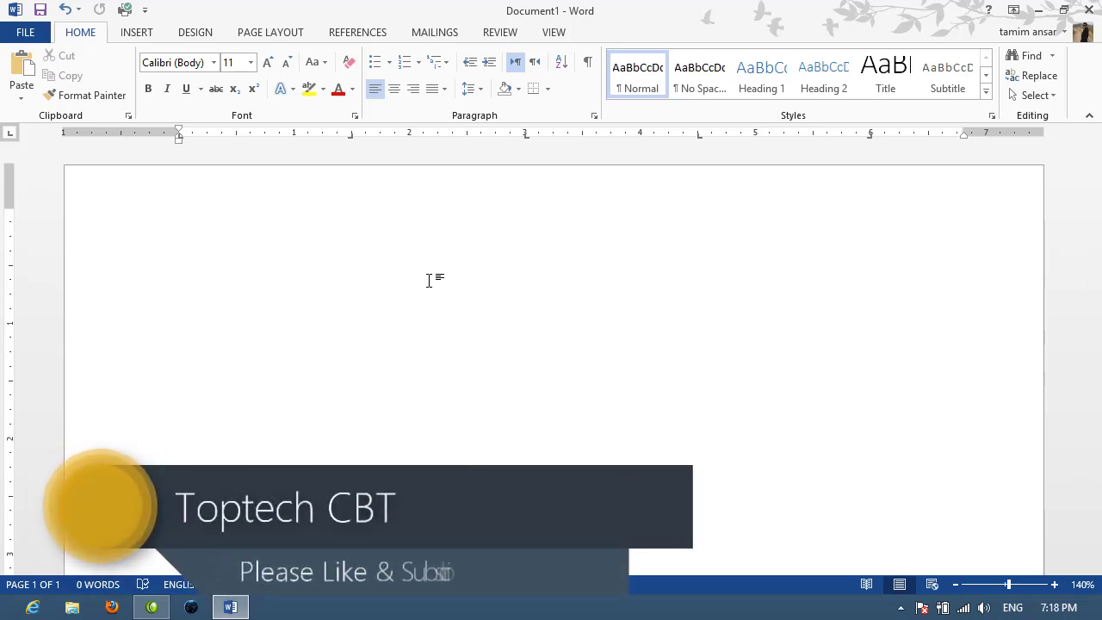
- Type the first row at the tab stops: Pen, قلم, apple, سیب
text(pen)
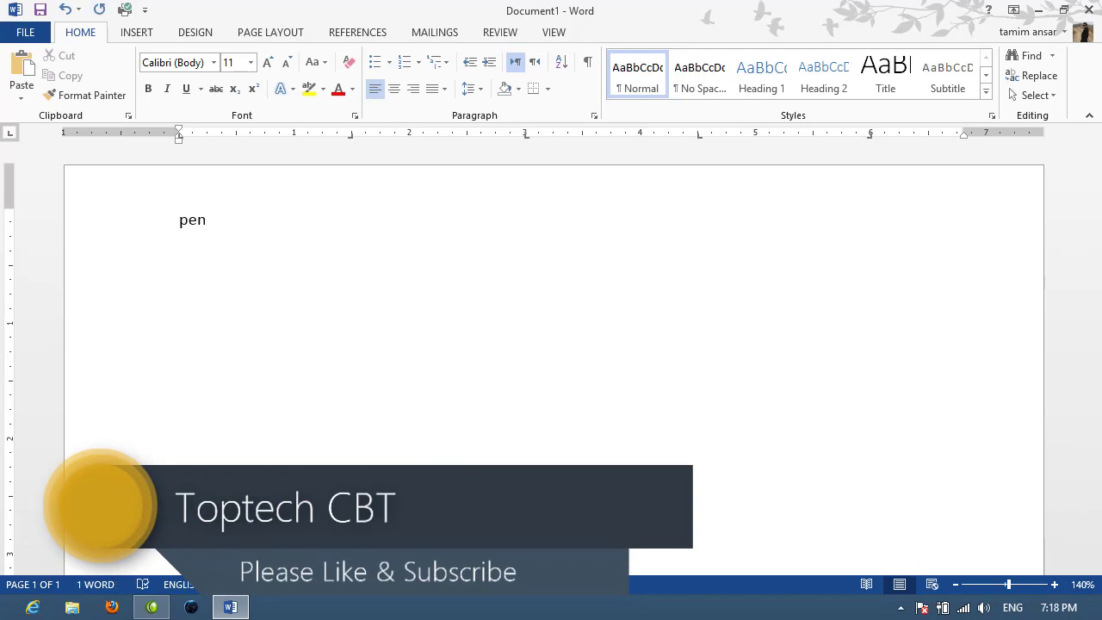
key(Tab)
key(Tab)
key(Tab)
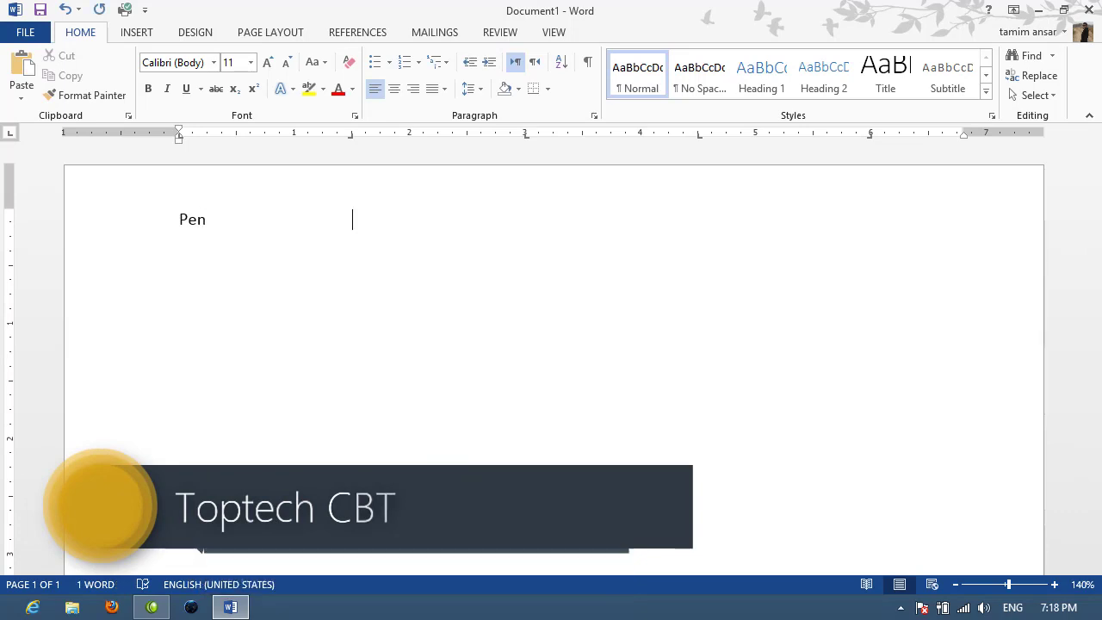
key(alt+shift)
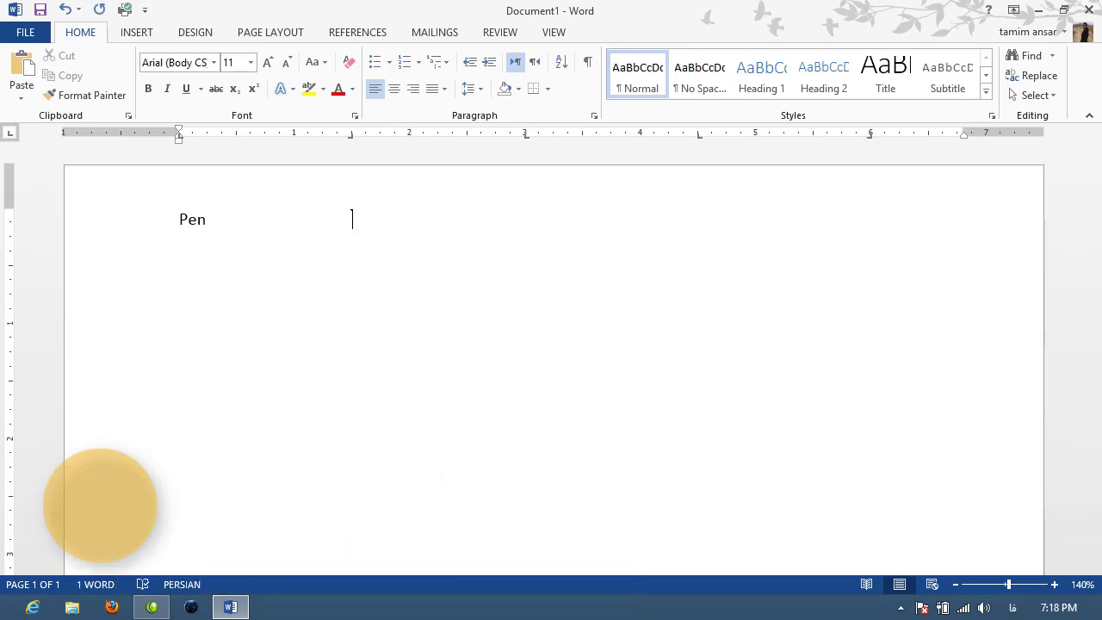
text(ق)
key(BackSpace)
text(قلم)
key(alt+shift)
key(Tab)
key(Tab)
key(Tab)
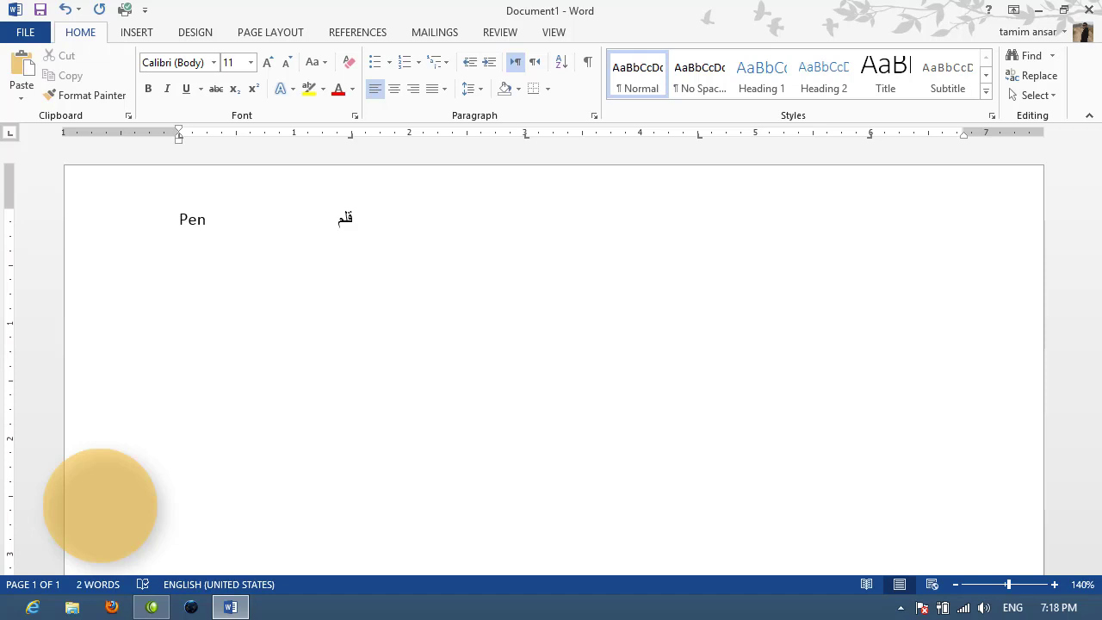
text(a)
text(pple)
key(alt+shift)
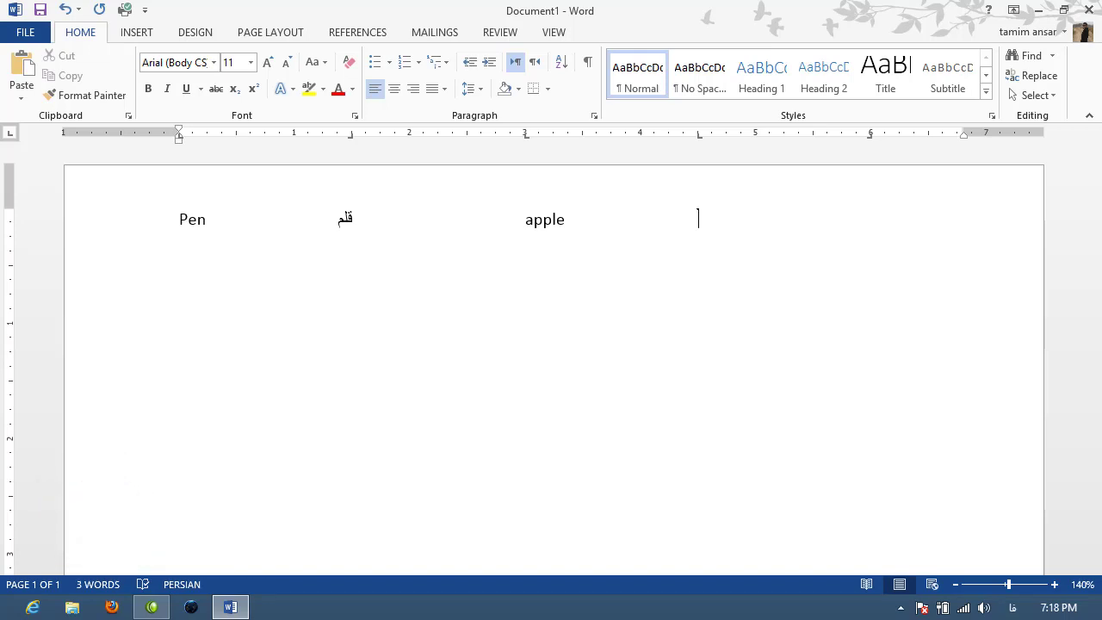
text(سیب)
- On a new line, type Pencil, the Persian قلم پنسل and jhhkhkjhjkhjk
key(Return)
text(حثد)
key(BackSpace)
key(BackSpace)
key(BackSpace)
key(alt+shift)
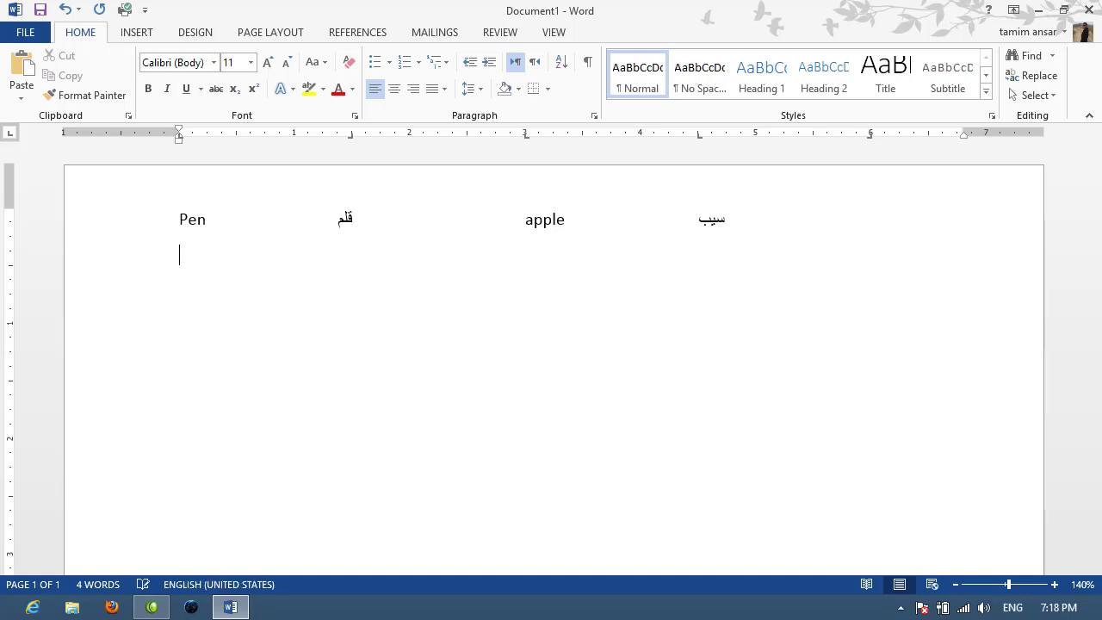
text(pencil`)
text( rg)
key(BackSpace)
key(BackSpace)
key(alt+shift)
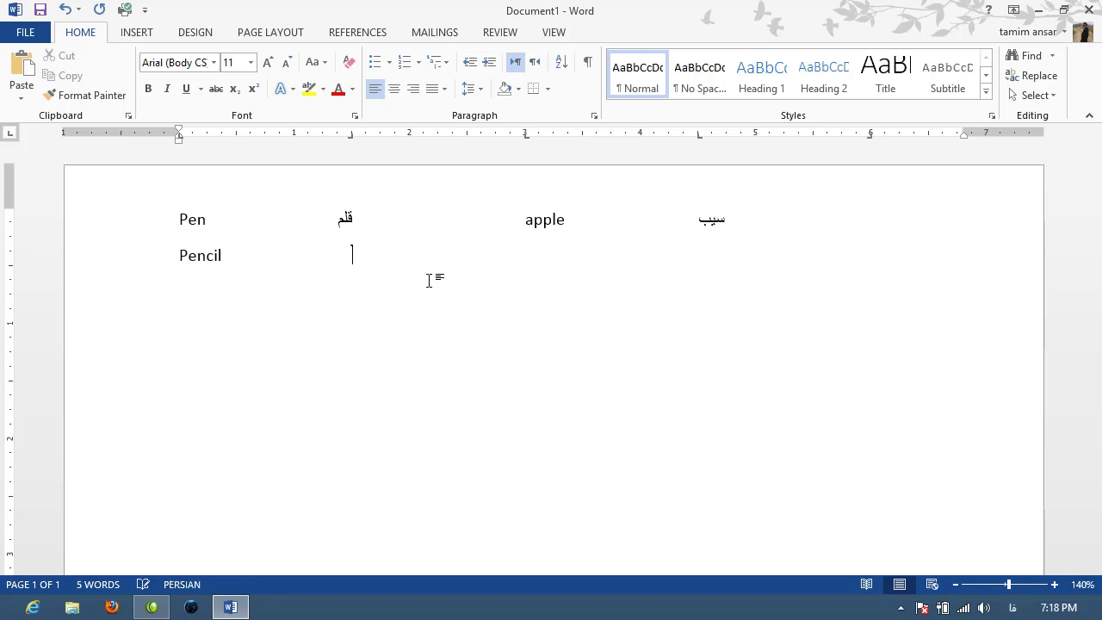
text(قلم )
text(پنسل)
key(BackSpace)
text(نسل)
text(تاتش)
text(ین)
key(BackSpace)
key(BackSpace)
key(BackSpace)
key(BackSpace)
key(BackSpace)
key(alt+shift)
text(jhhkhk)
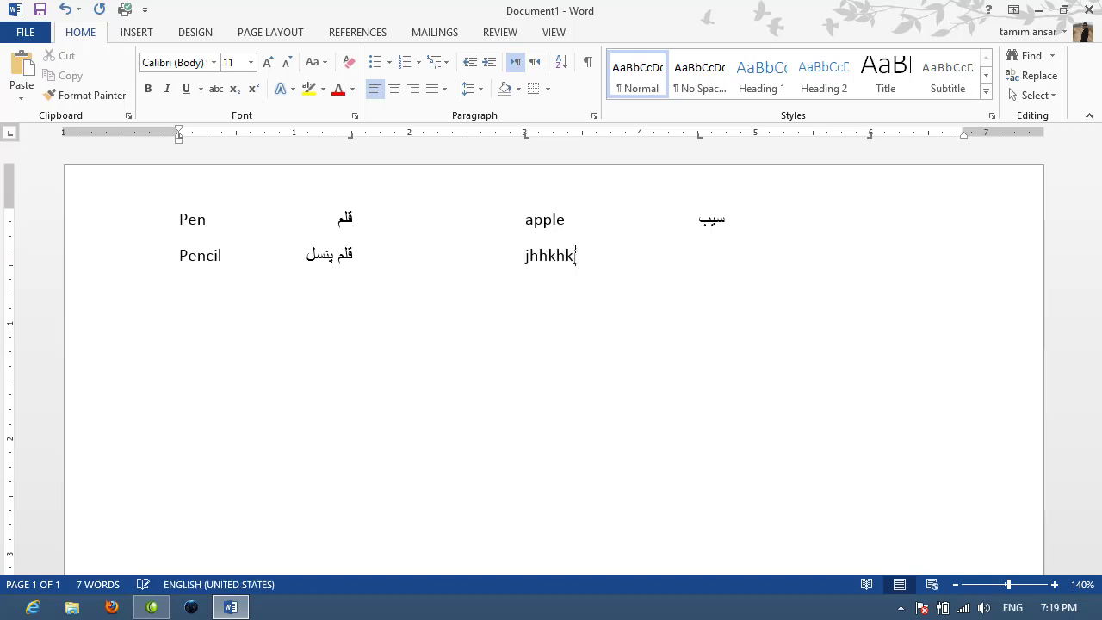
text(jhjkhjk)
- Finish the second row with Persian text at the next tab stop and start a new line
key(Tab)
key(alt+shift)
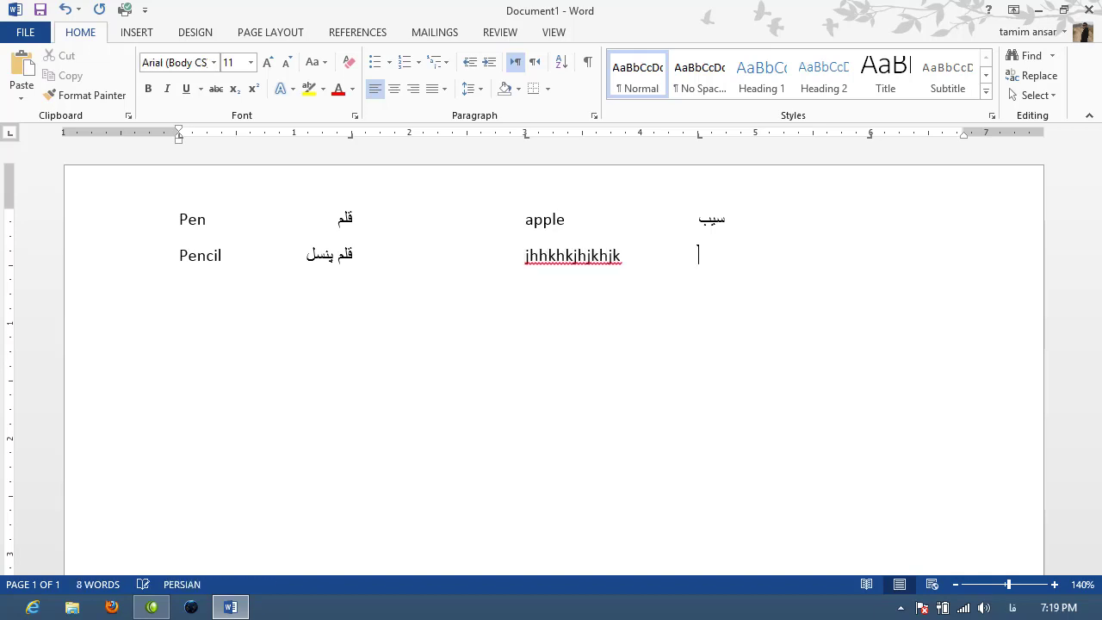
text(بیتیسباسنت)
key(Tab)
key(Return)
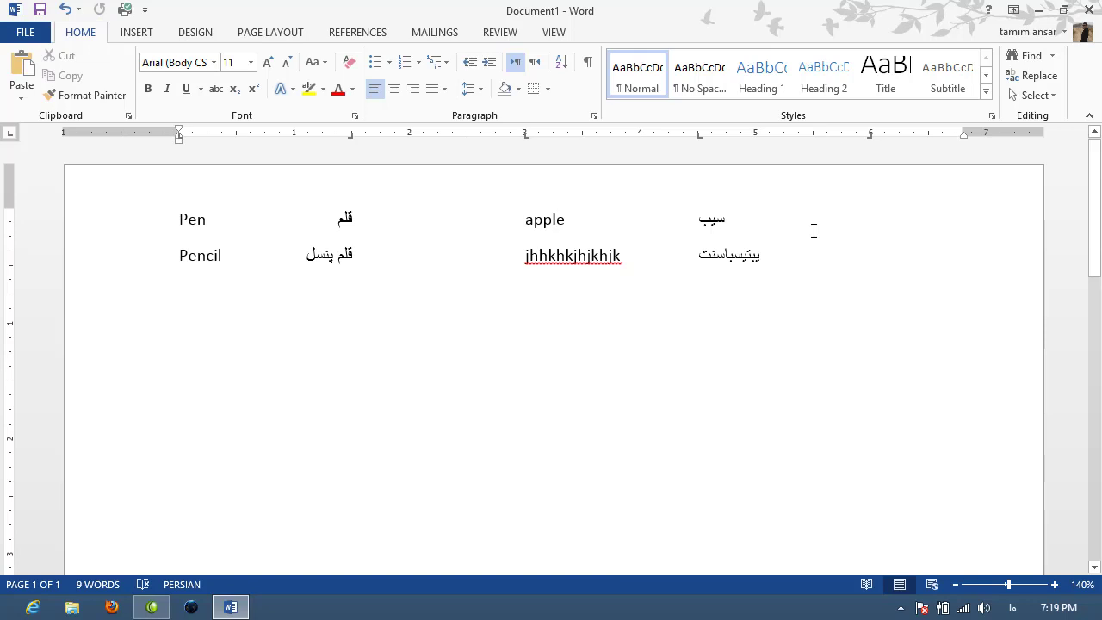
- Delete all document text, then dismiss the Paragraph dialog without changes
key(ctrl+a)
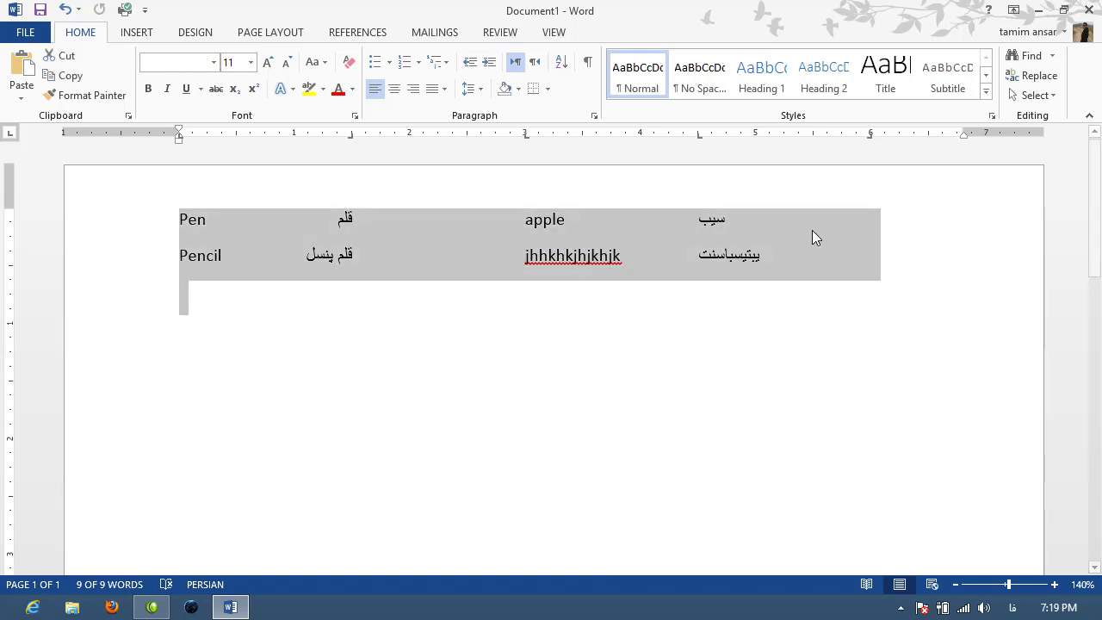
key(Delete)
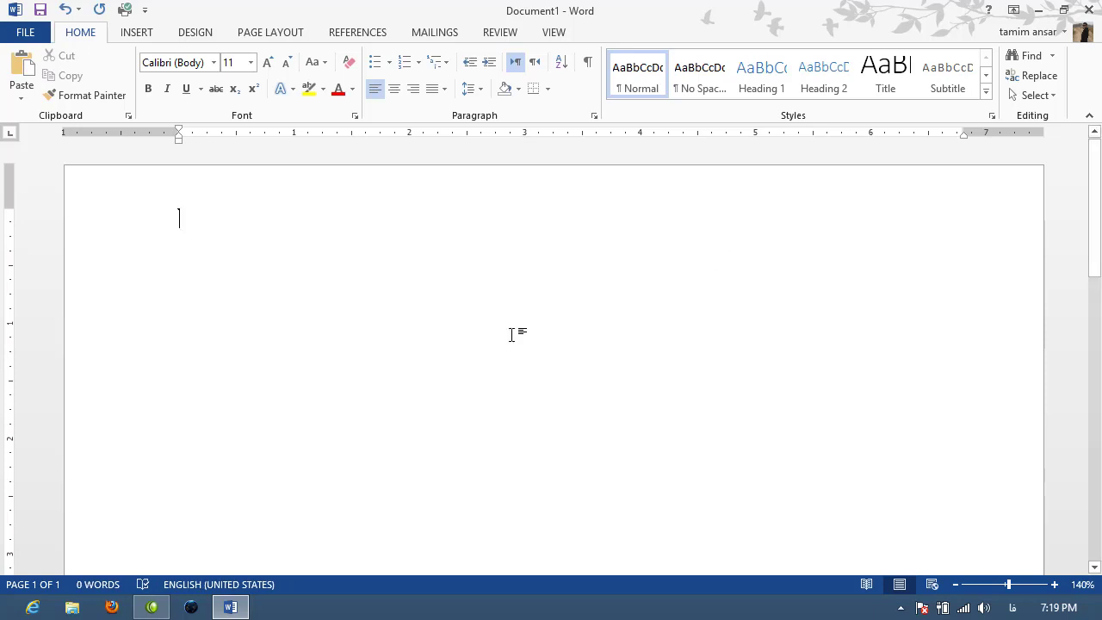
click(594, 117)
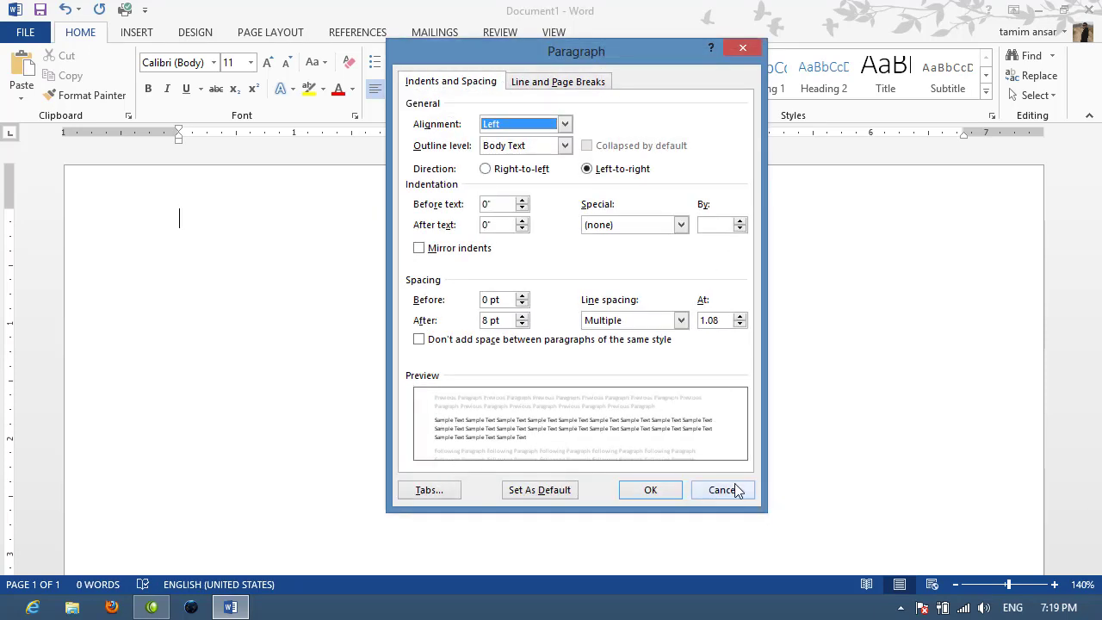
click(730, 489)
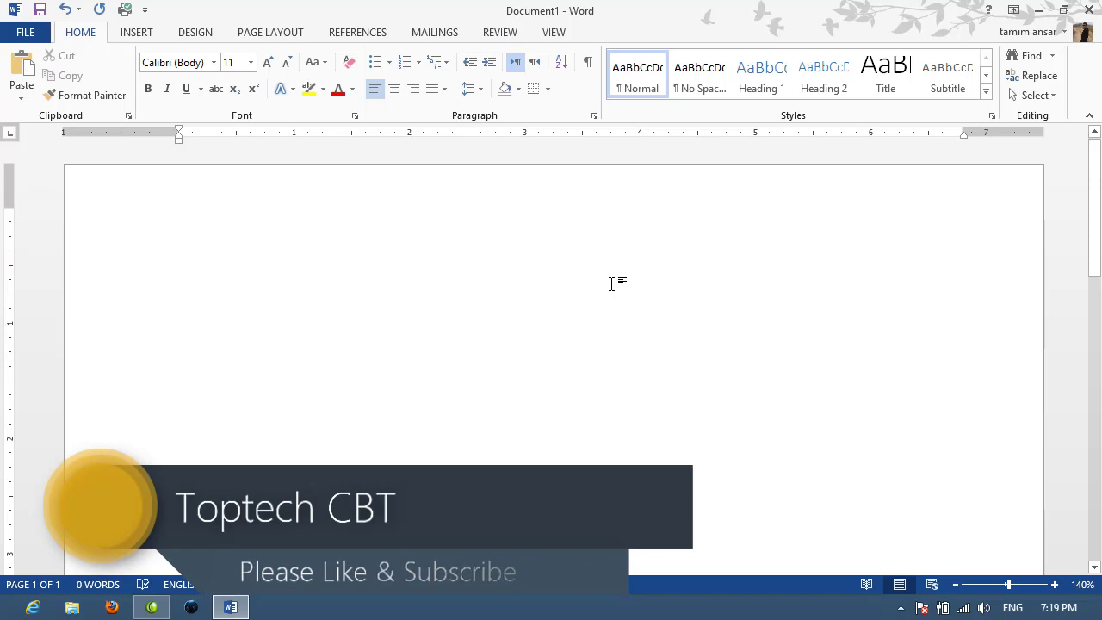
- Type the capitalized labels NAME, FNAME, AGE, PHONE and EMIAL, each followed by underscore blanks
text(name)
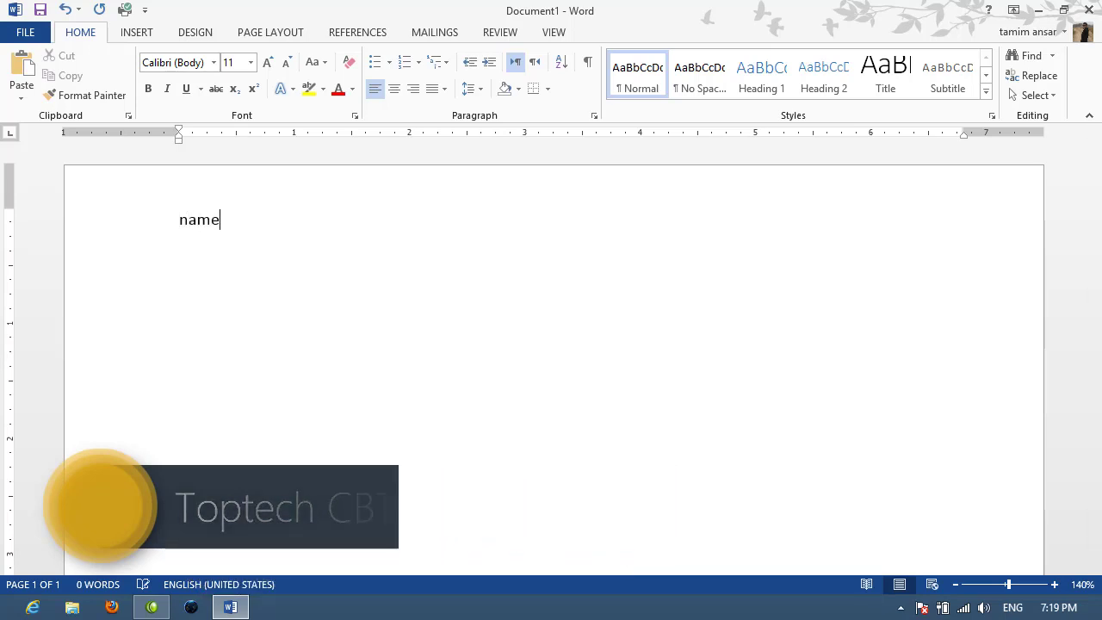
key(BackSpace)
key(BackSpace)
key(BackSpace)
key(BackSpace)
text(nam)
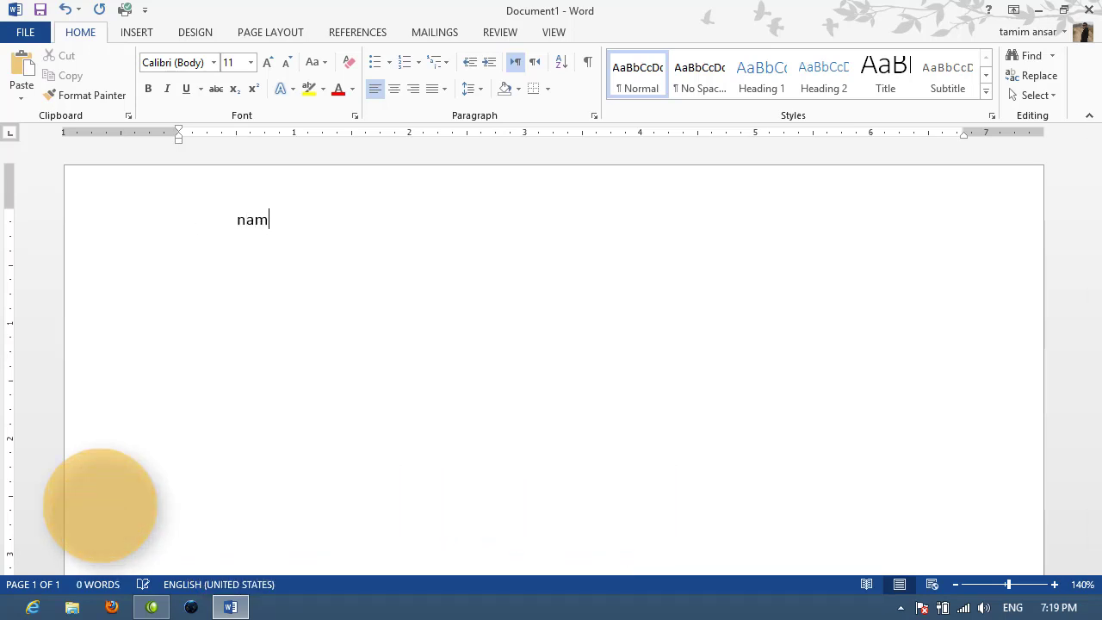
text(e)
key(BackSpace)
key(BackSpace)
key(BackSpace)
key(BackSpace)
text(NA)
text(ME)
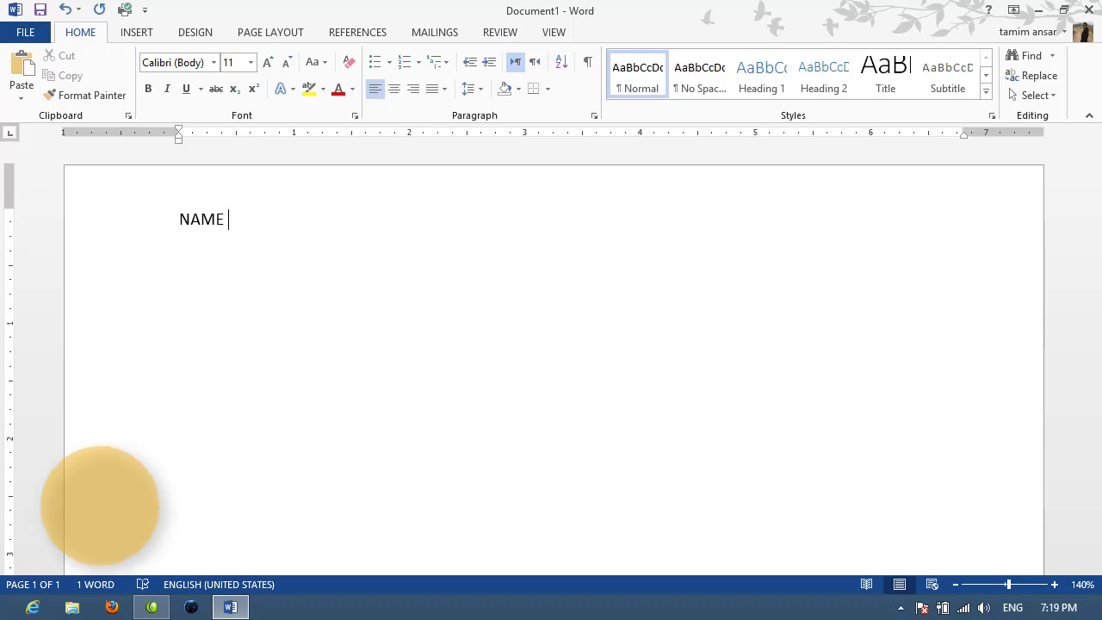
text(______)
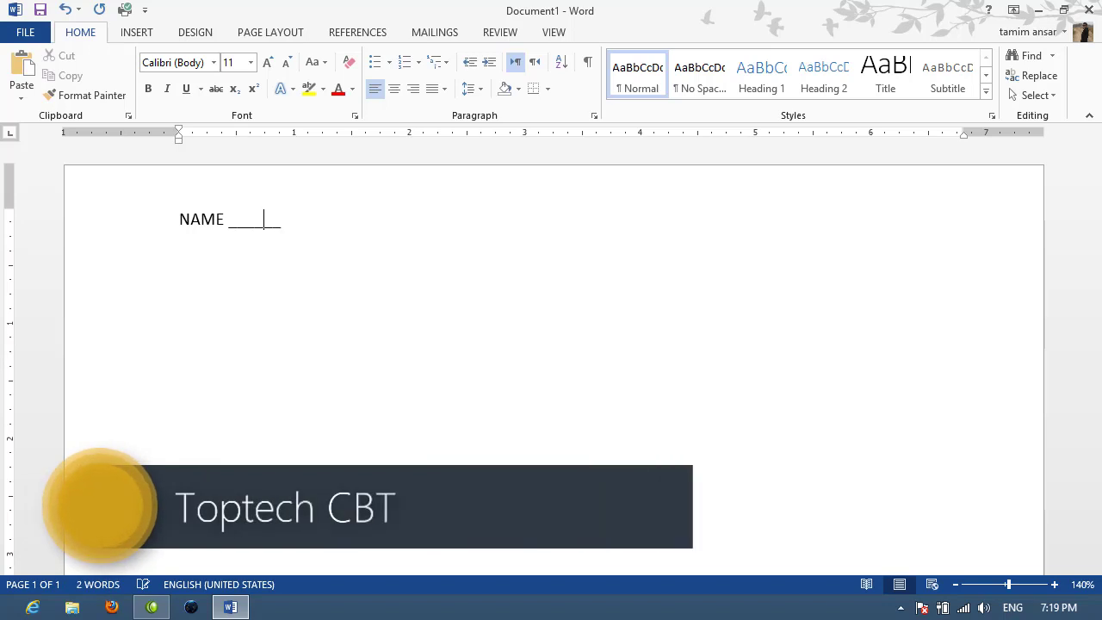
text(_________________________________)
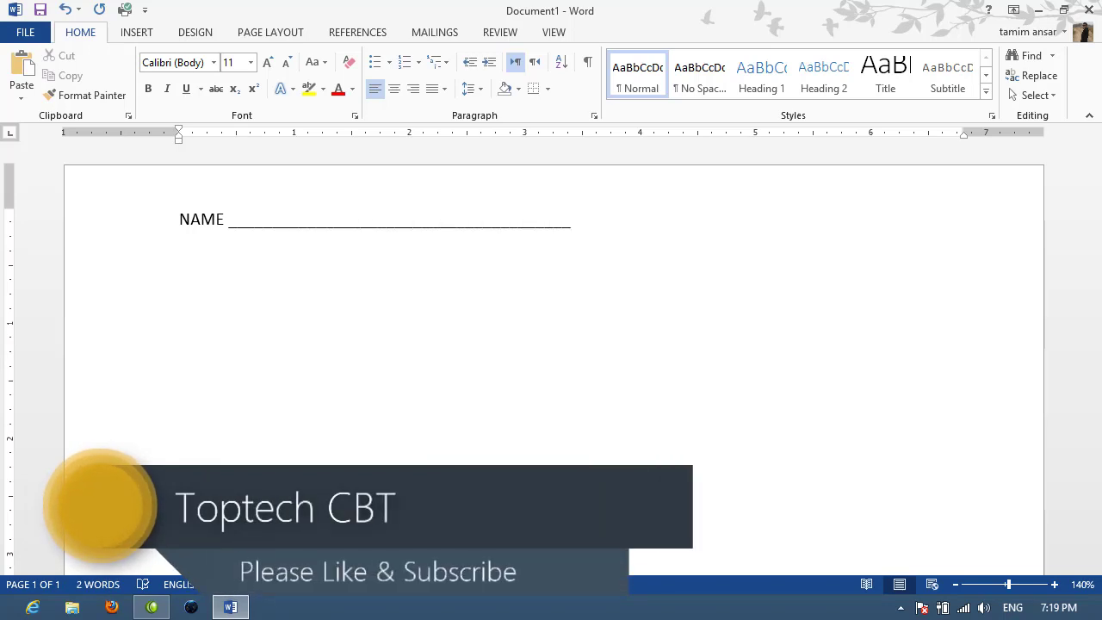
text(F)
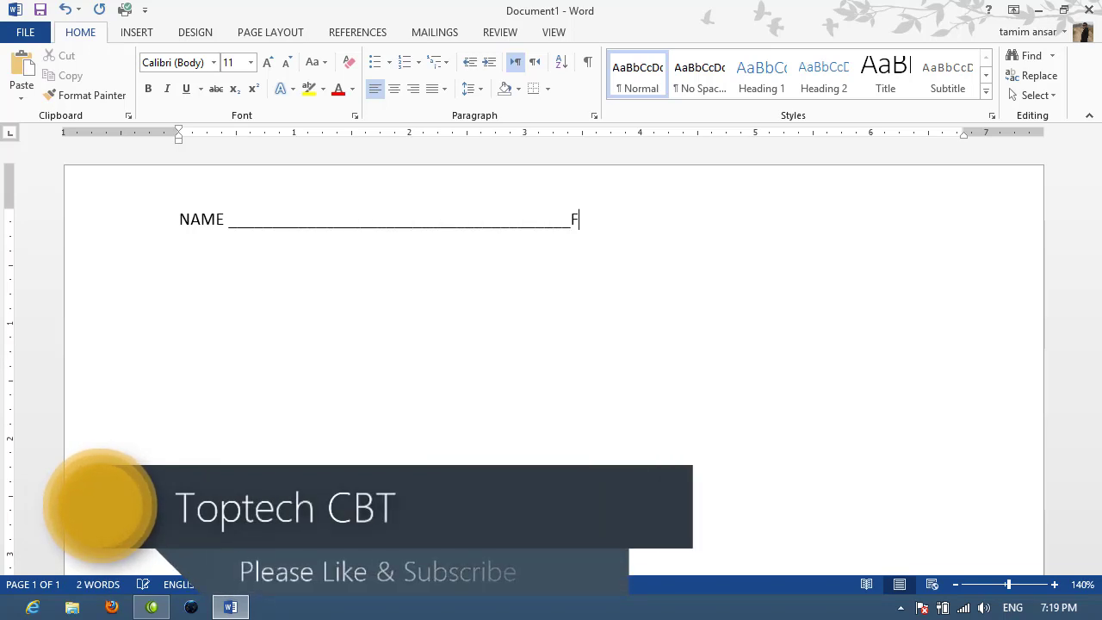
text(NAME_)
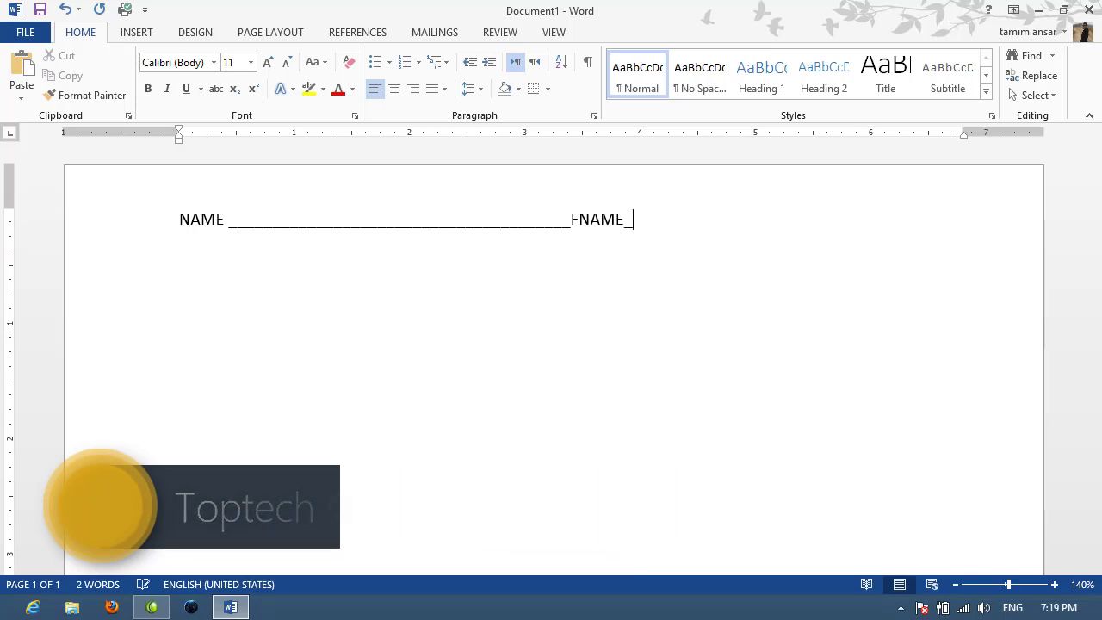
text(____________________________________ )
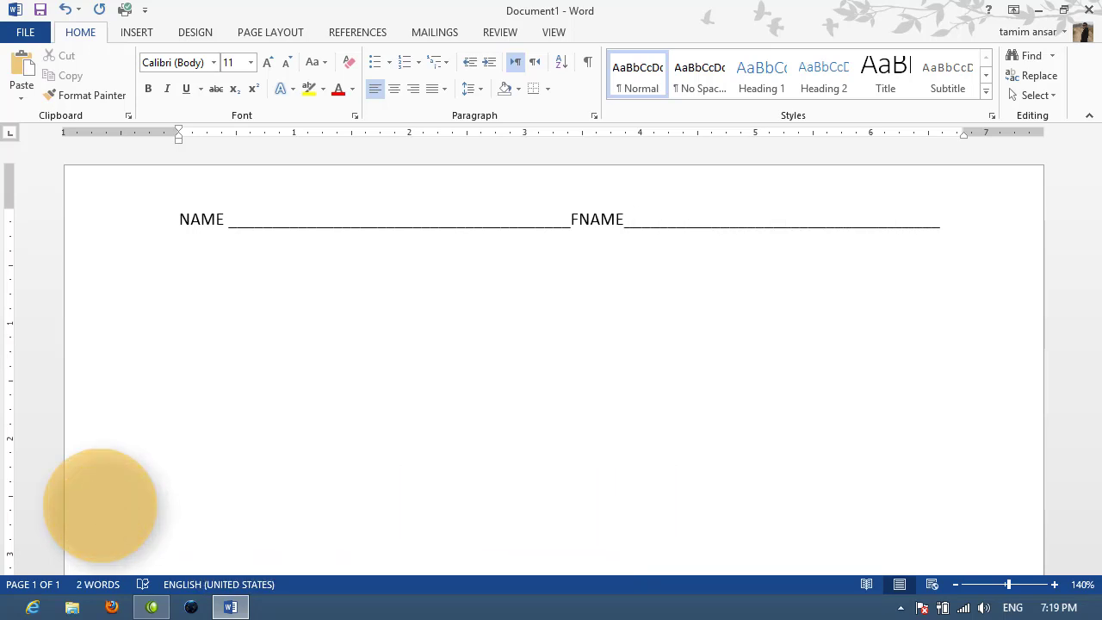
text(AG)
text(E______)
text(_____________PHO)
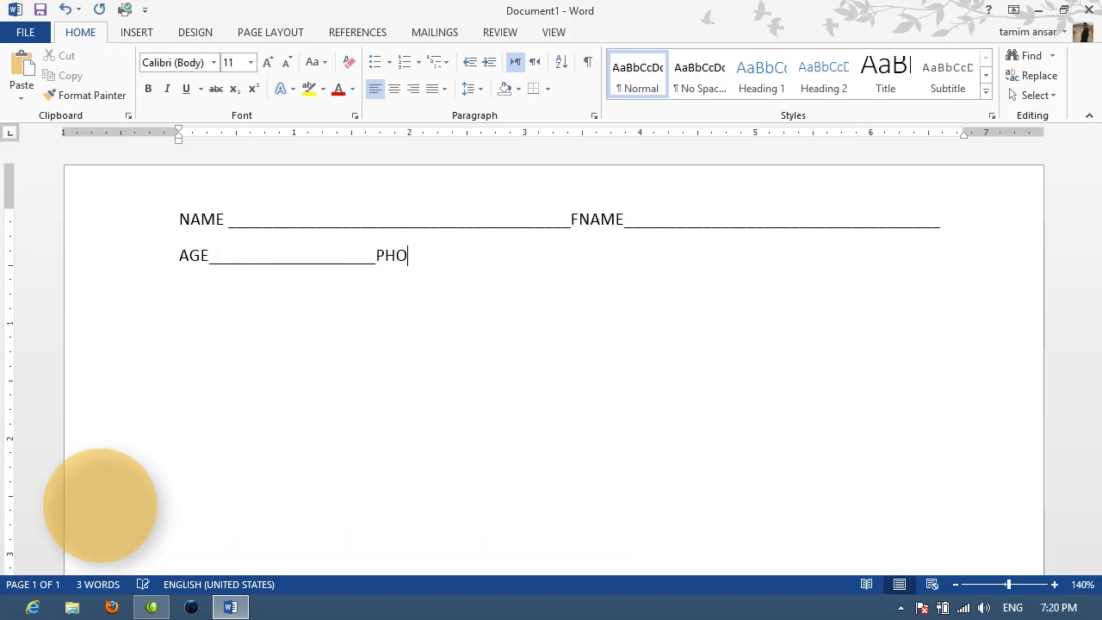
text(NE_)
text(________________)
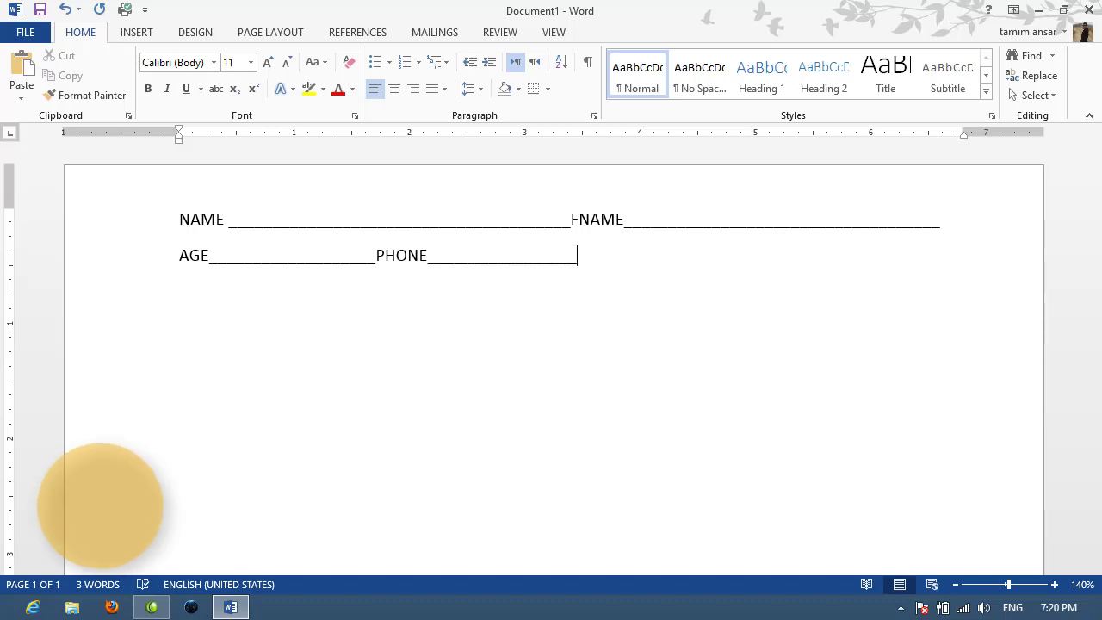
text(EMIAL)
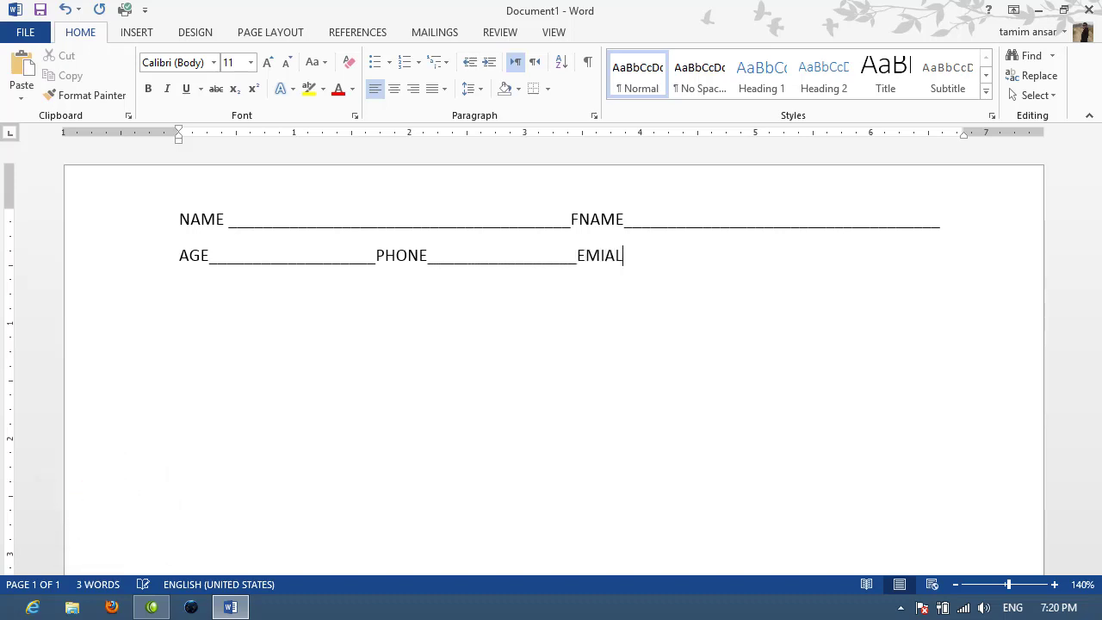
text(________________)
text(_____________)
- Empty the document, then in the Tabs dialog enter a 0 position and clear all tab stops
key(ctrl+a)
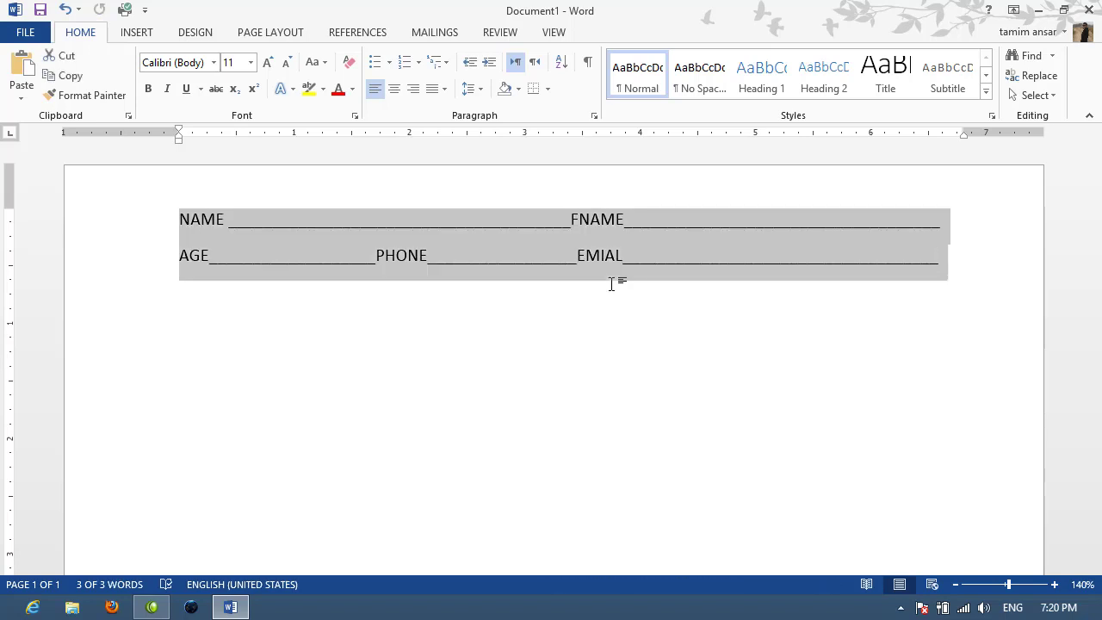
key(Delete)
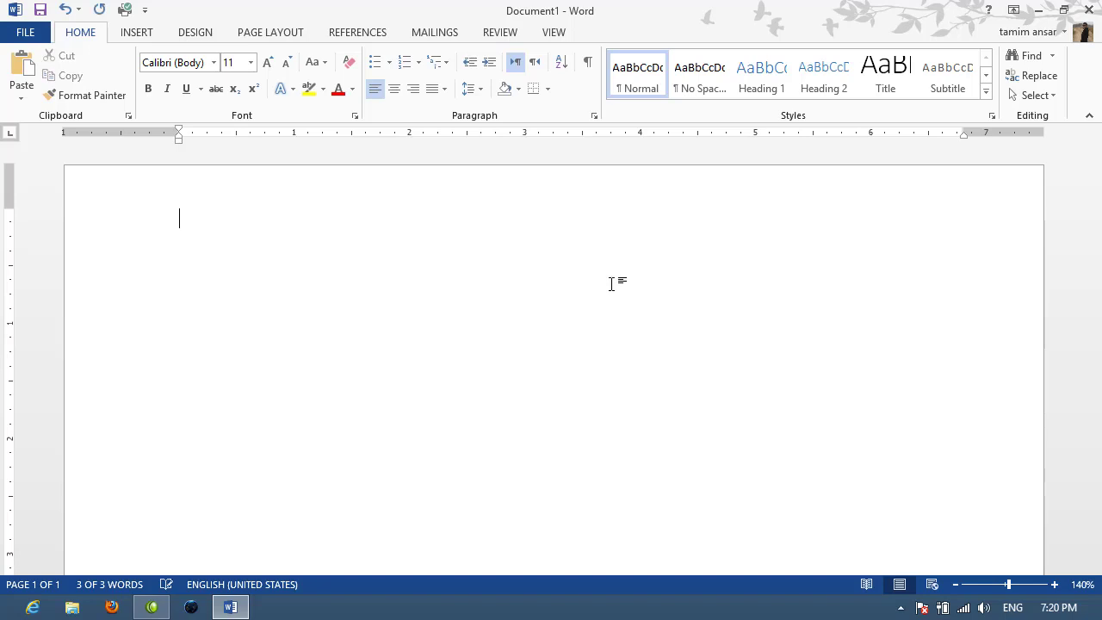
click(593, 115)
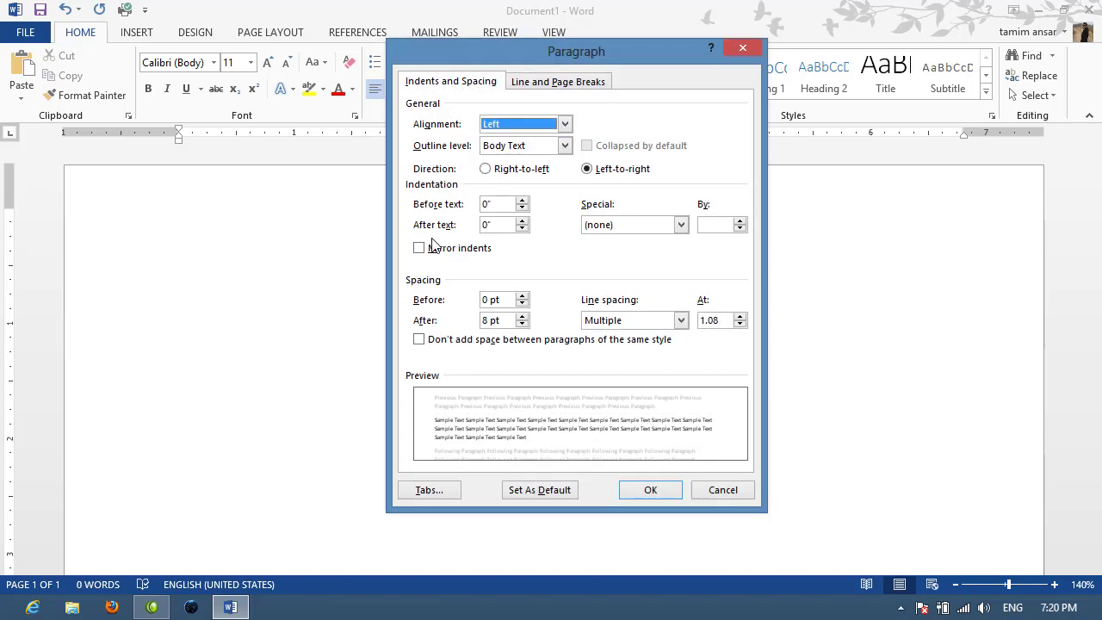
click(448, 489)
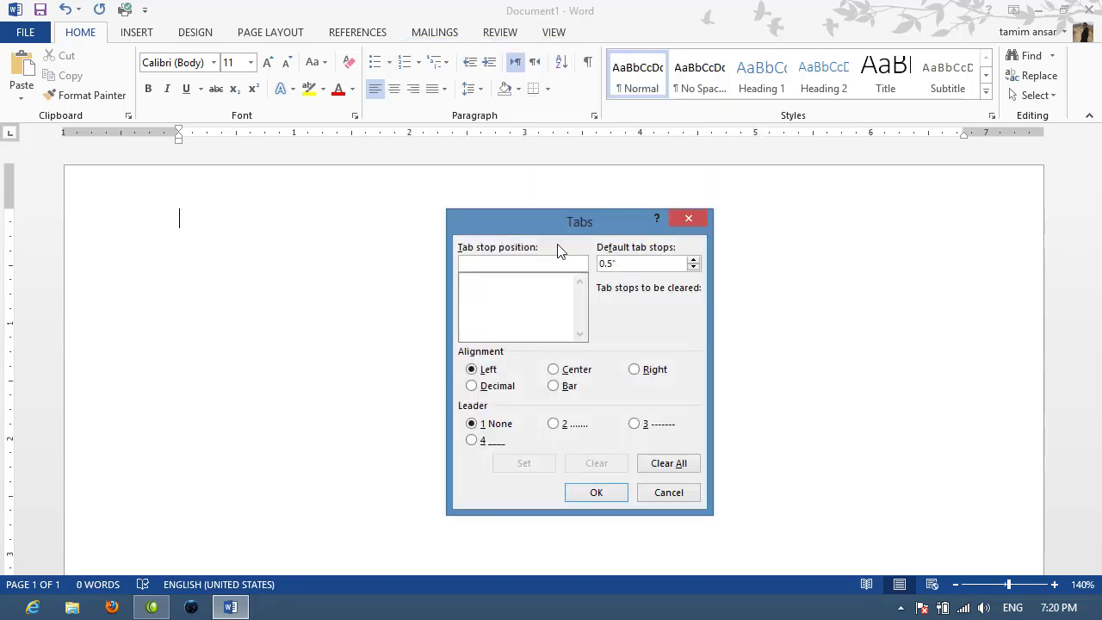
drag(579, 226, 565, 214)
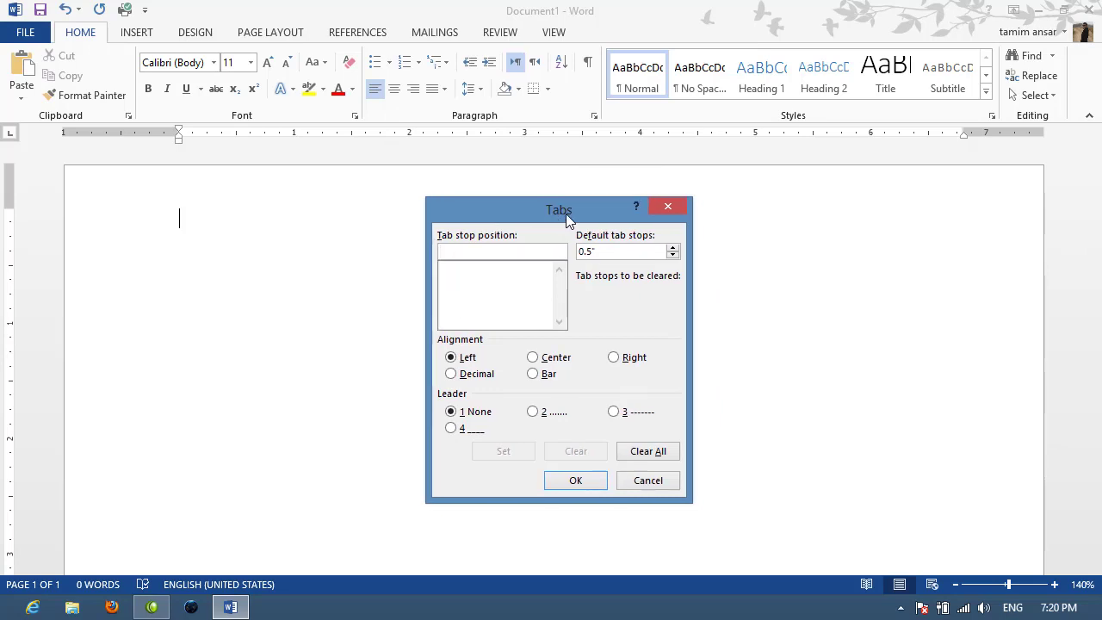
double_click(600, 251)
text(1)
key(BackSpace)
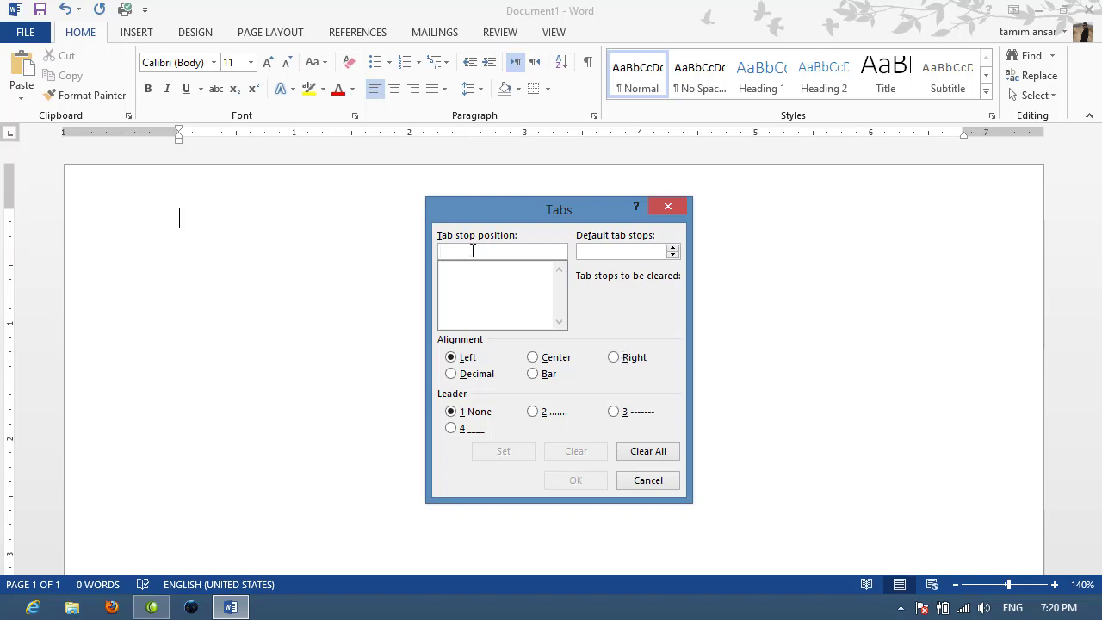
text(0)
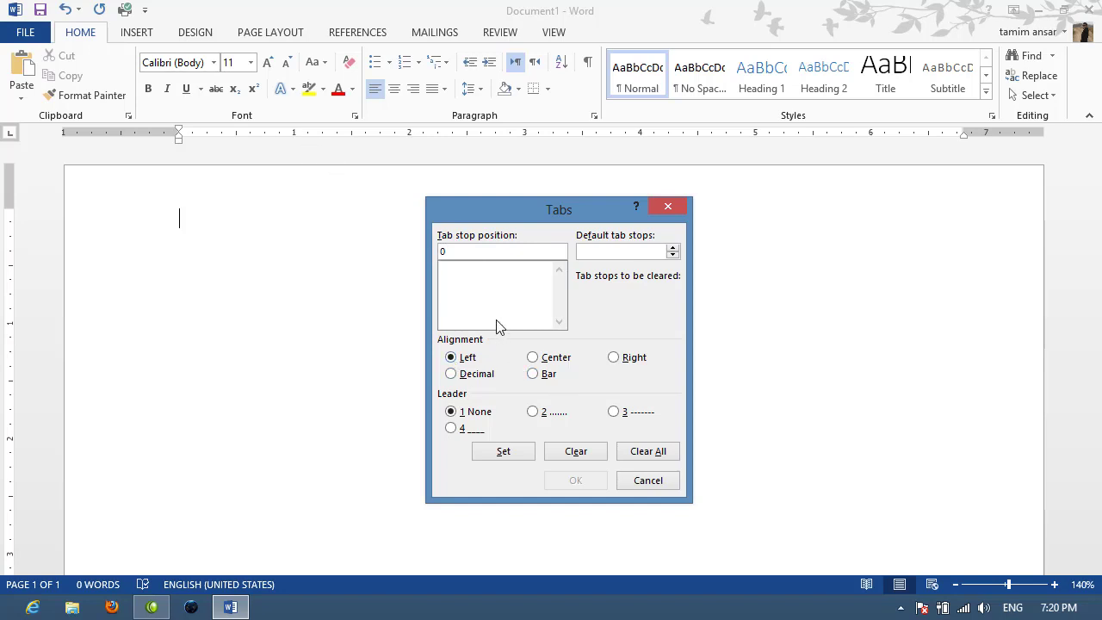
click(504, 452)
click(644, 451)
- Add tab stops at 0", 1.5" and 3", each with a dashed leader
click(468, 251)
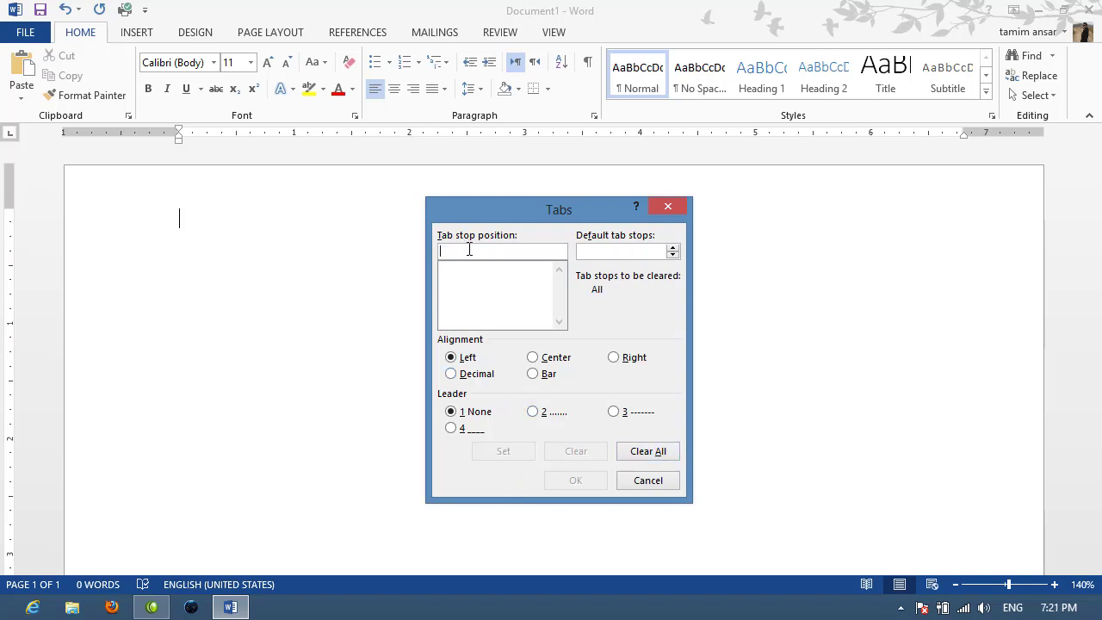
text(0)
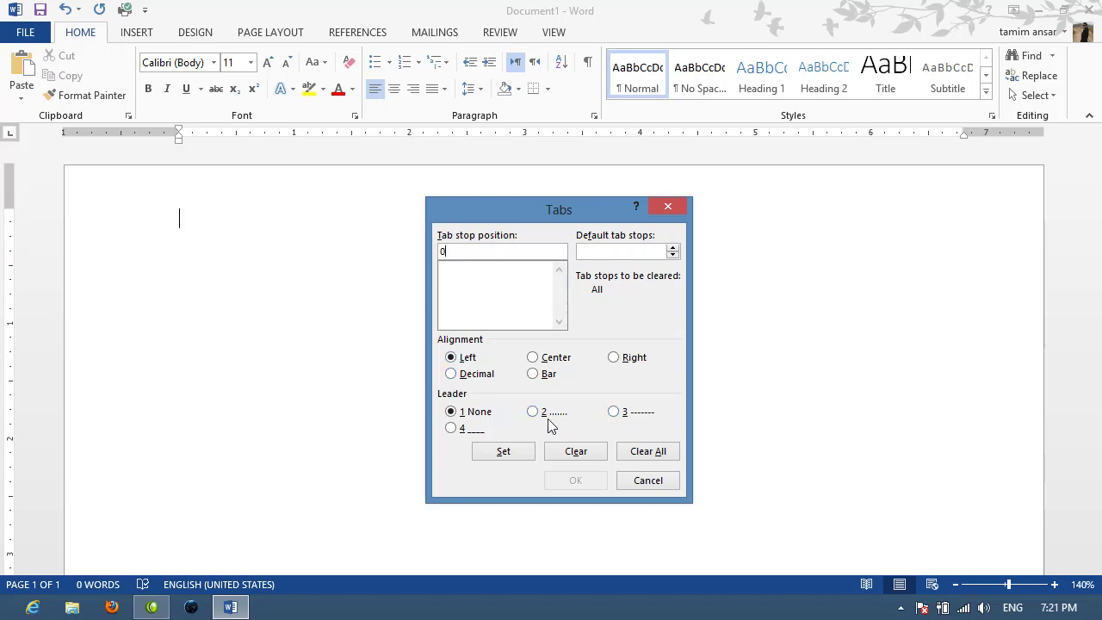
click(636, 424)
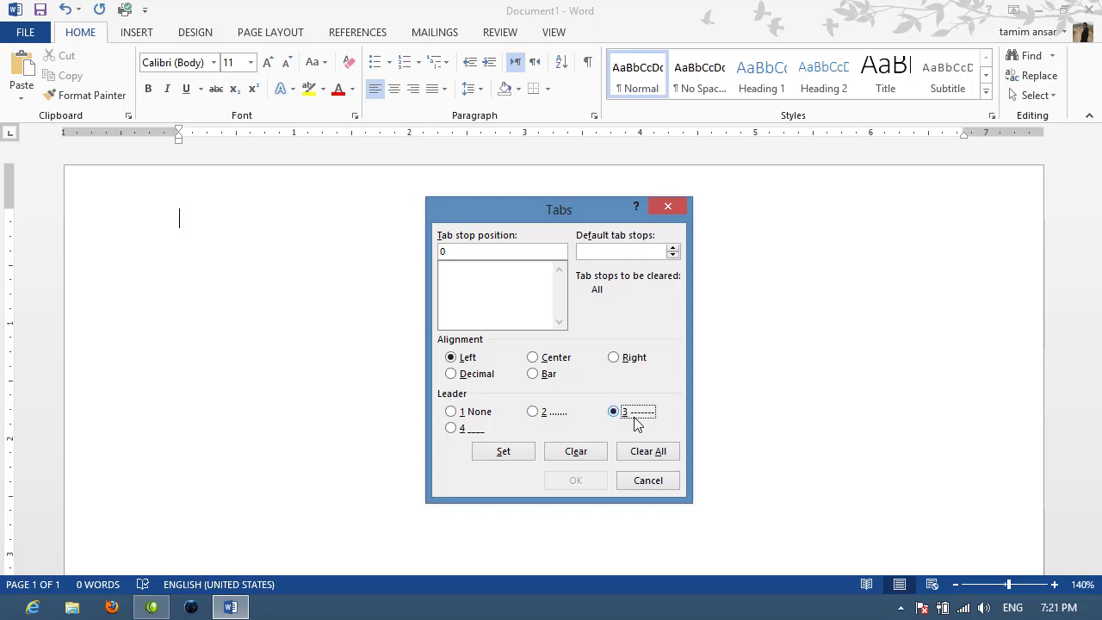
click(508, 454)
text(1.5)
click(619, 413)
click(506, 454)
text(3)
click(613, 413)
click(519, 453)
- Add dashed-leader stops at 4.5" and 6", then cancel the Tabs dialog without applying
text(4.5)
click(616, 412)
click(516, 453)
text(6)
click(613, 412)
click(508, 451)
click(457, 290)
click(445, 270)
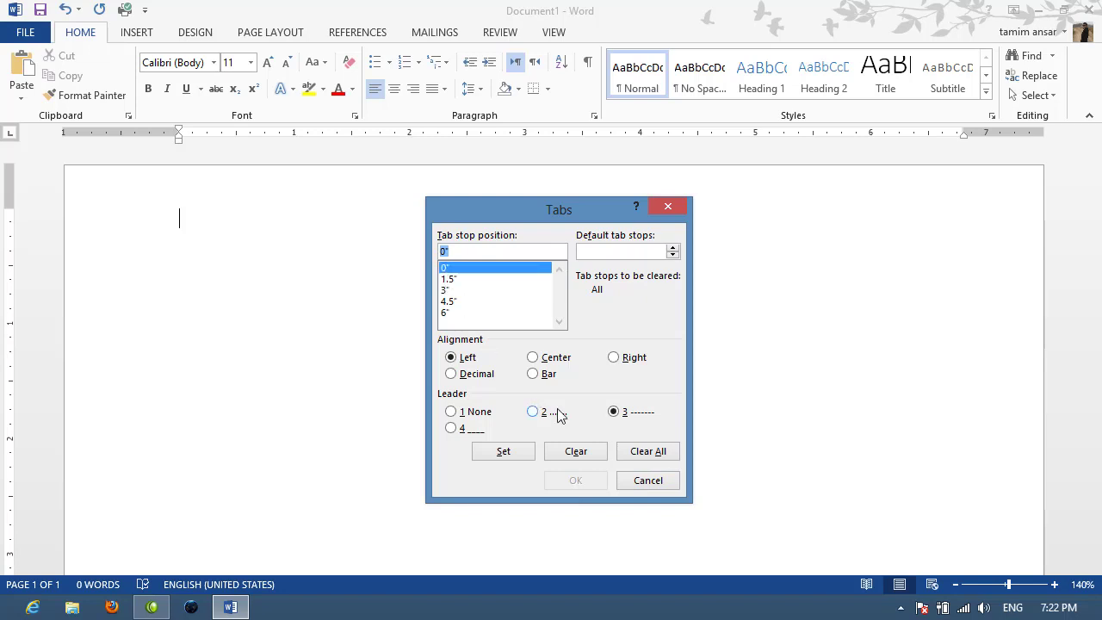
click(648, 480)
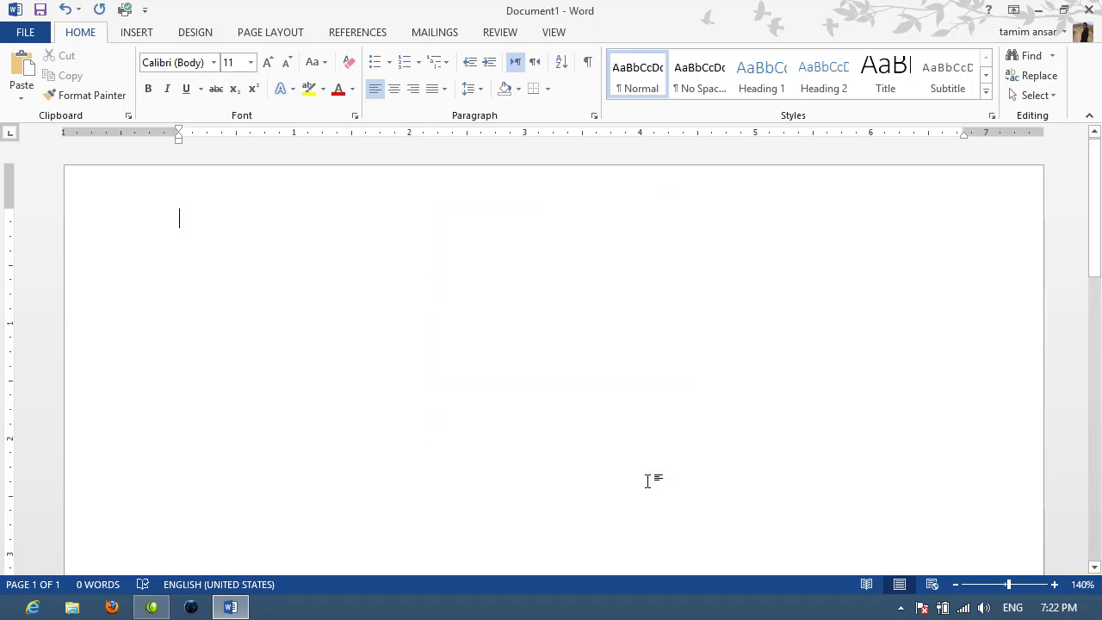
- Clear all tab stops and add dashed-leader tab stops at 0" and 1.5"
click(594, 115)
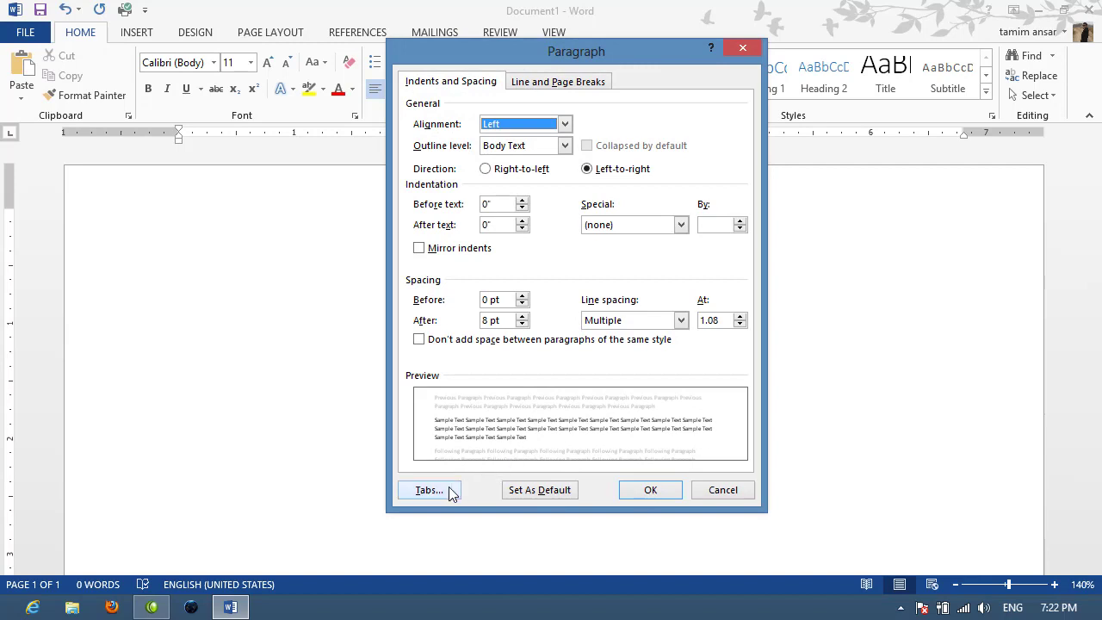
click(430, 490)
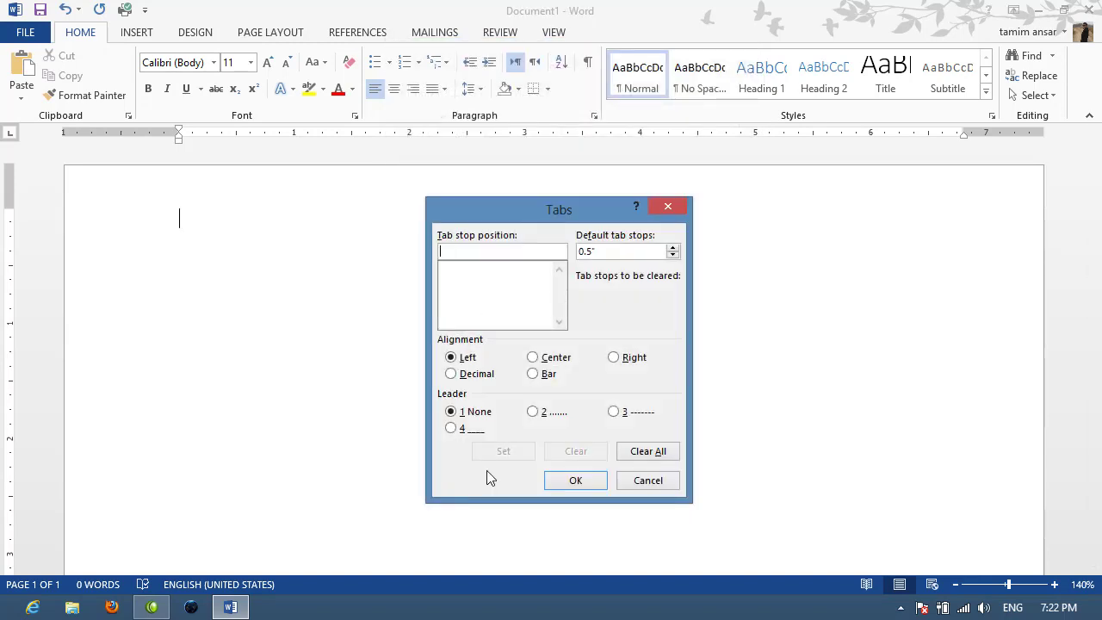
click(647, 457)
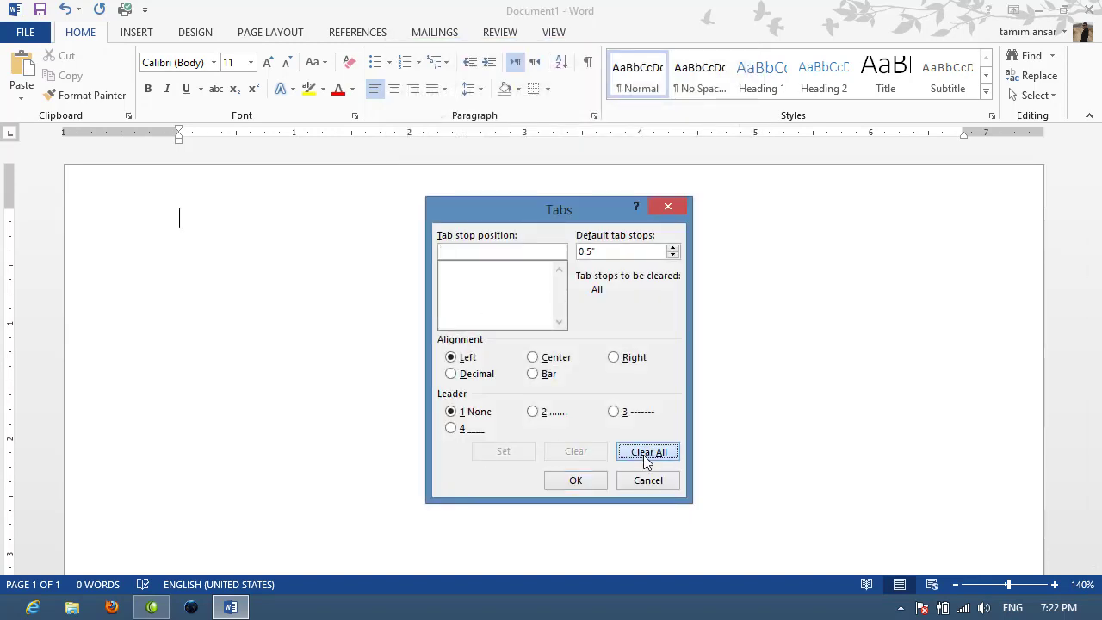
click(459, 252)
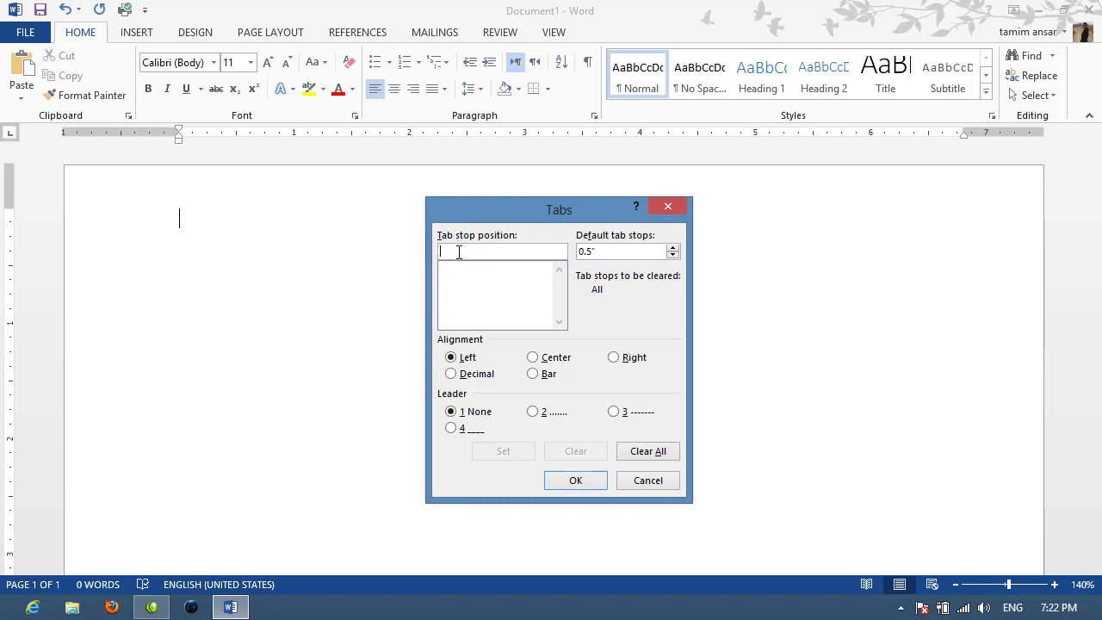
text(0)
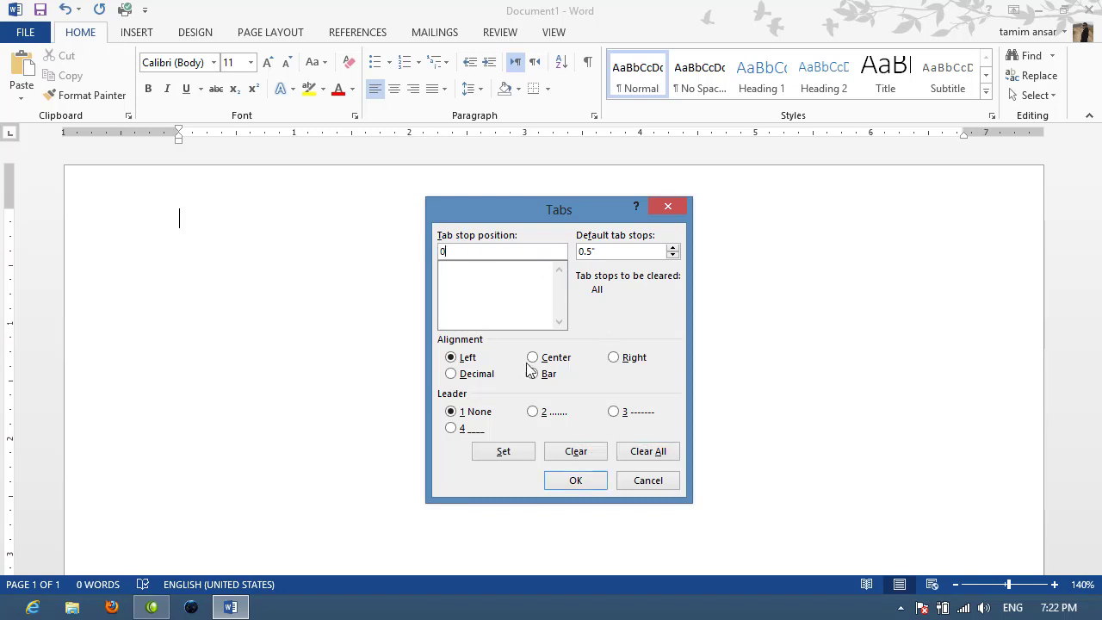
click(616, 412)
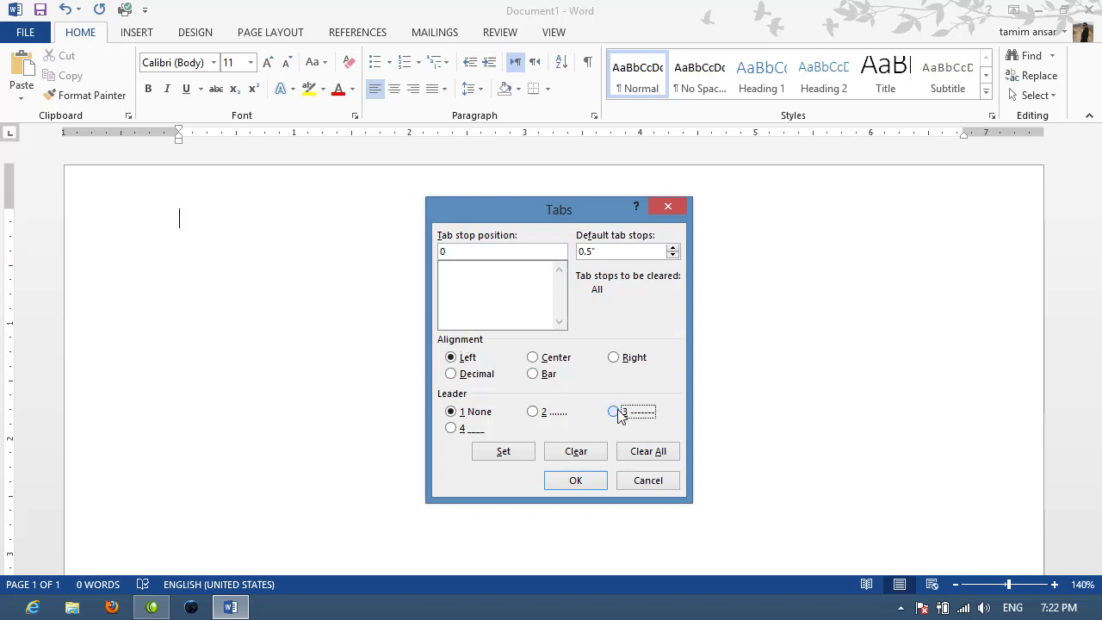
click(520, 453)
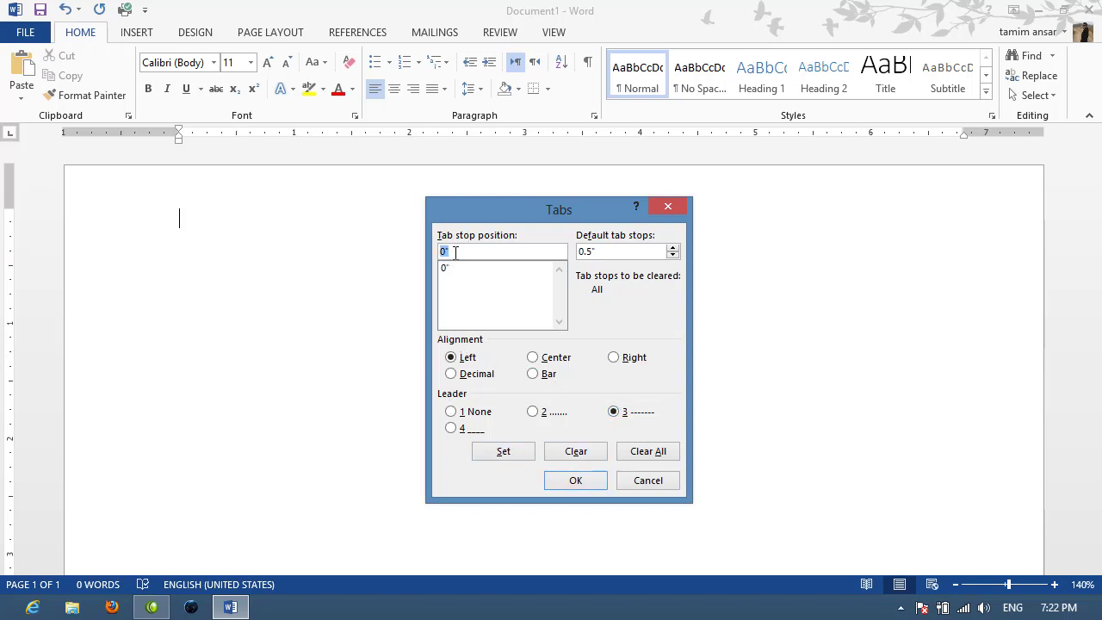
key(BackSpace)
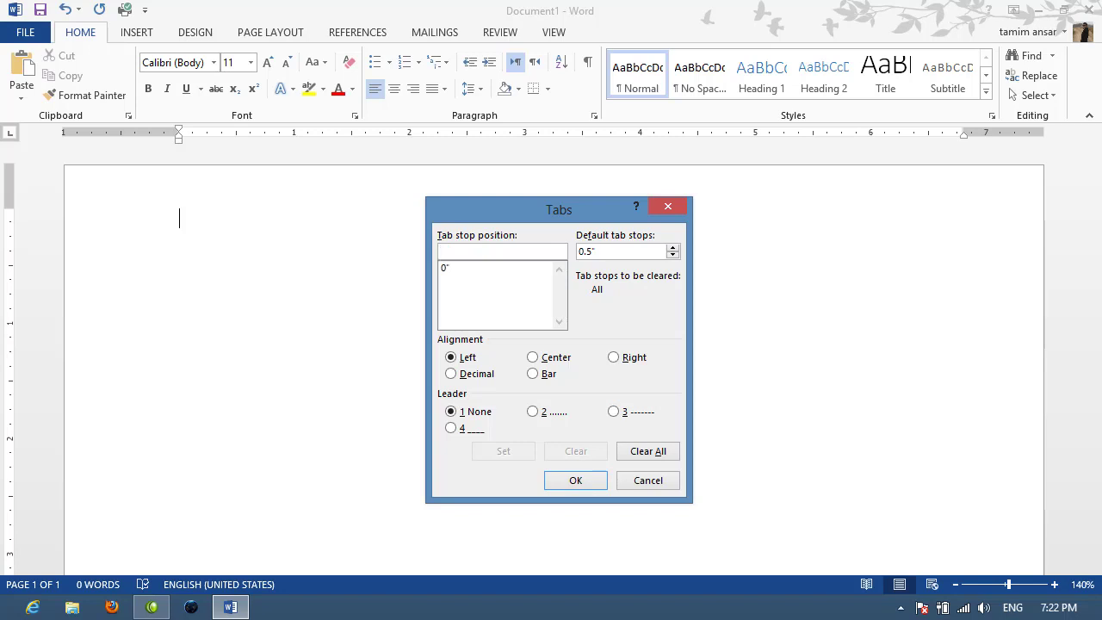
text(1.5)
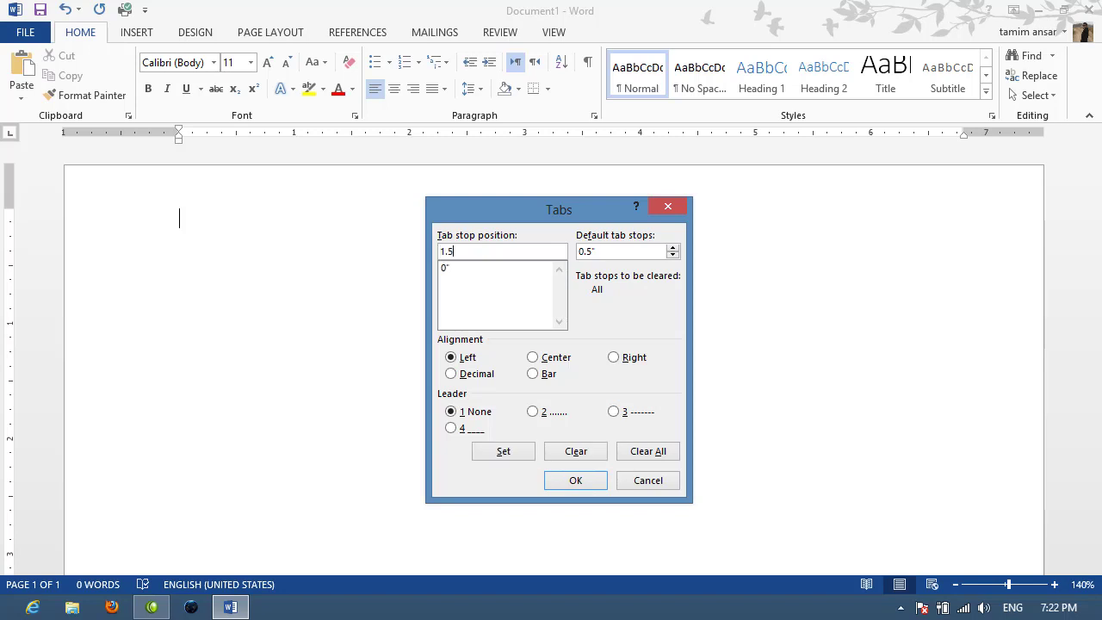
click(614, 411)
click(516, 453)
- Add dashed-leader tab stops at 3", 4.5" and 6" and apply them
text(3)
click(614, 412)
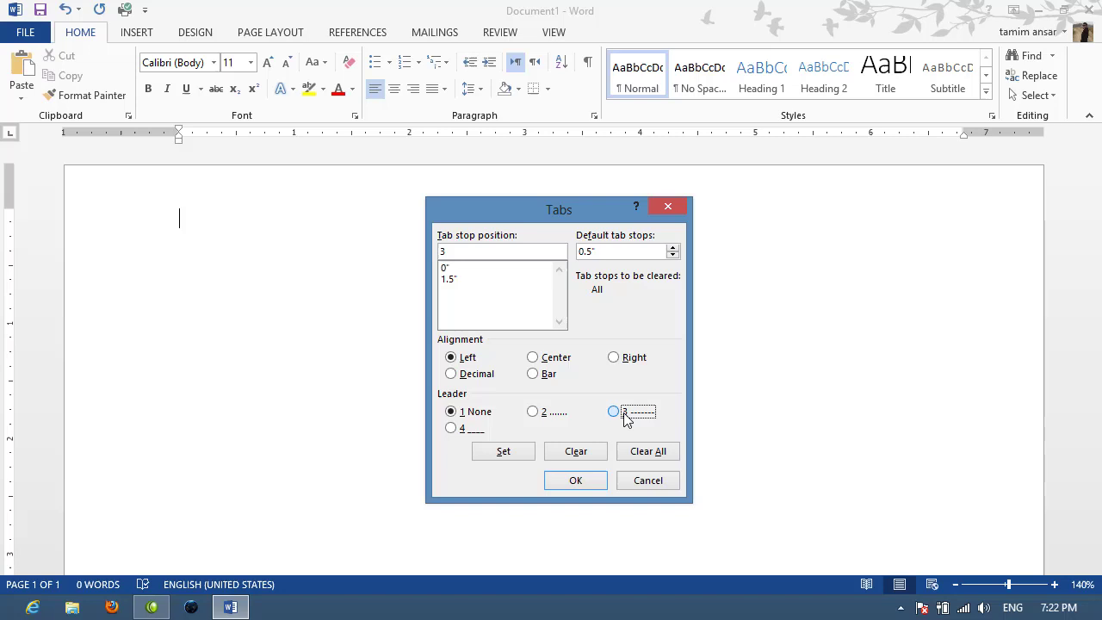
click(509, 452)
text(4)
click(614, 411)
click(508, 454)
text(6)
click(614, 414)
click(499, 453)
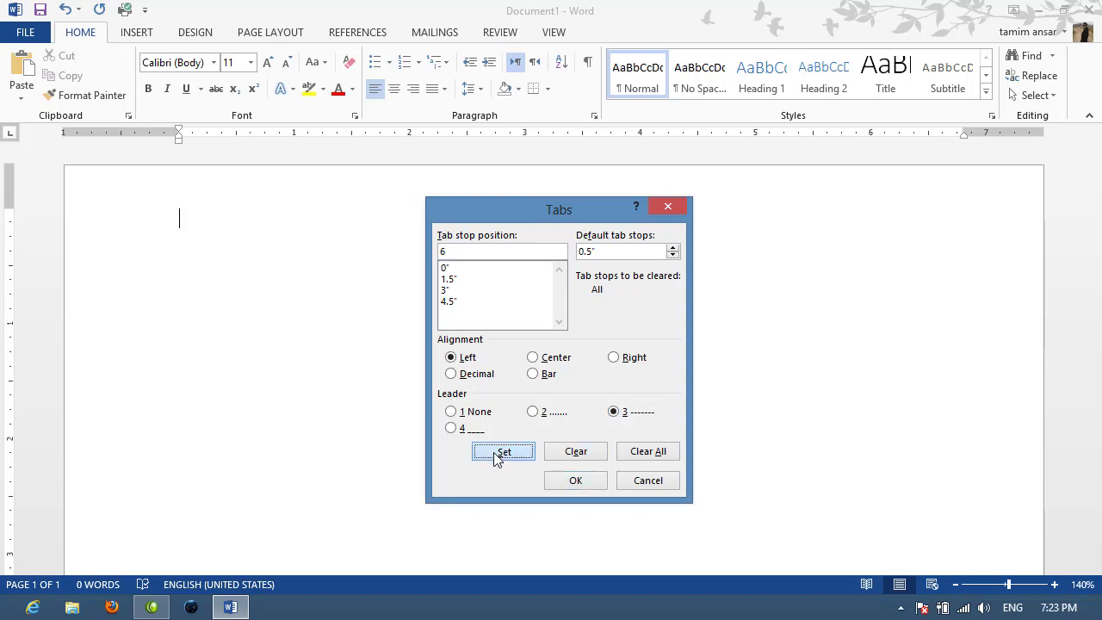
click(575, 481)
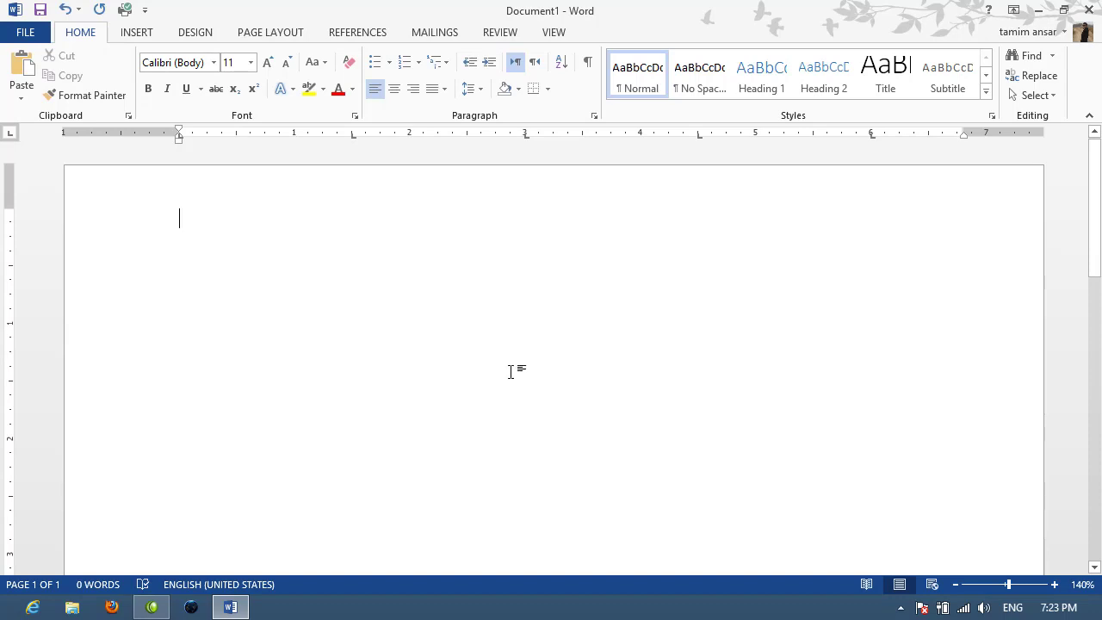
- Type the form line NAME, FNAME, AGE and PHONE, each followed by a dashed leader
text(NAME)
key(Tab)
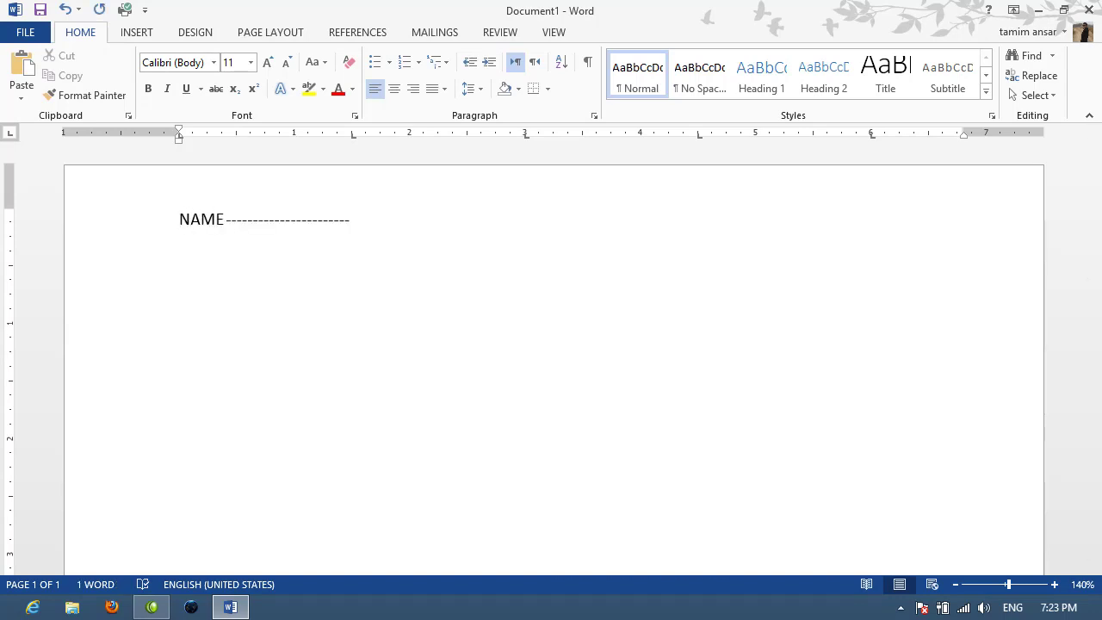
text(FN)
text(AME)
key(Tab)
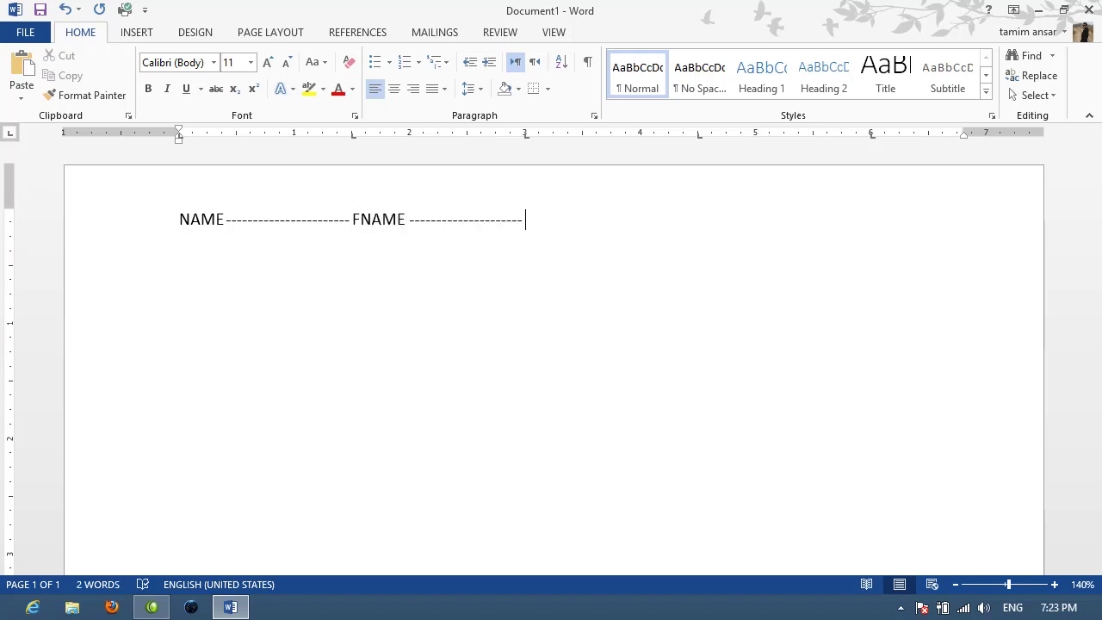
text(AGE)
key(Tab)
text(PHO)
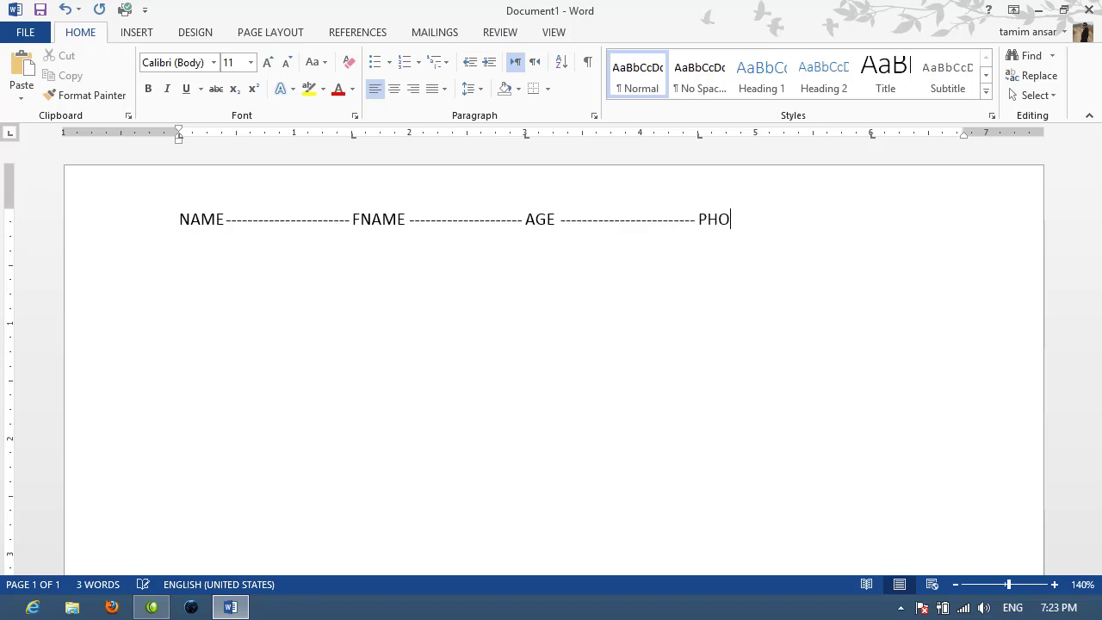
text(NE)
key(Tab)
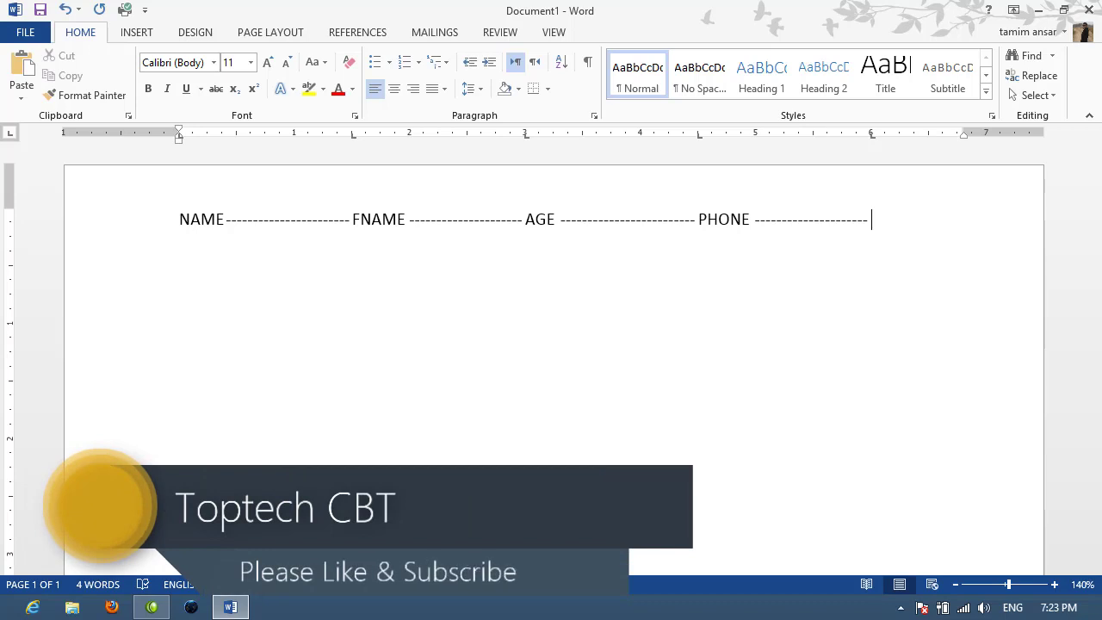
- Add an ADD line below followed by several pasted rows of hyphen dashes
key(Return)
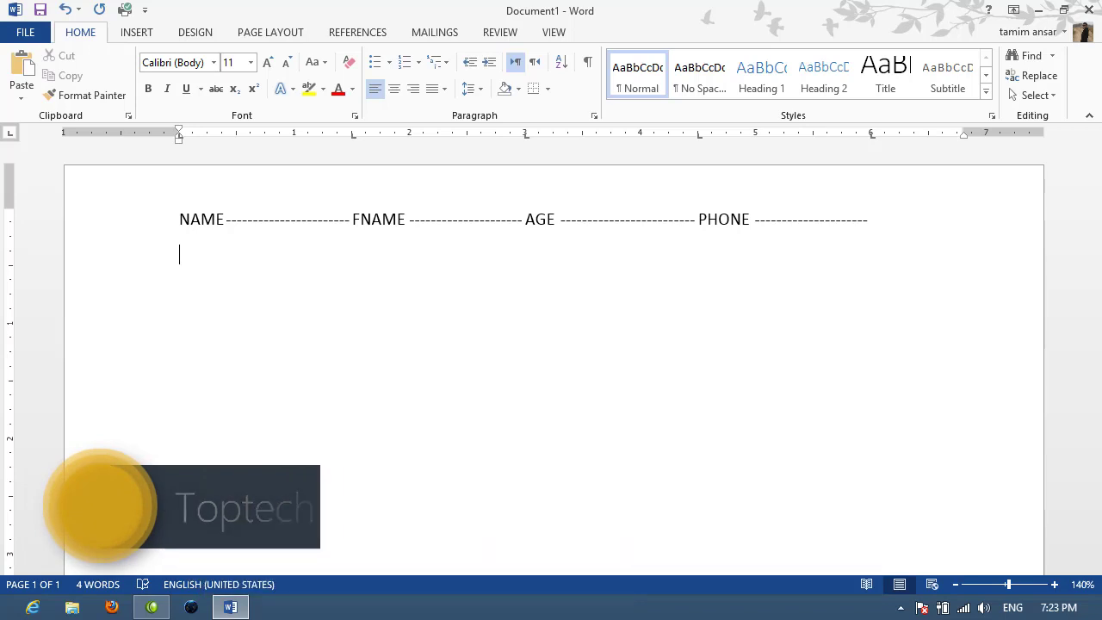
text(ADD)
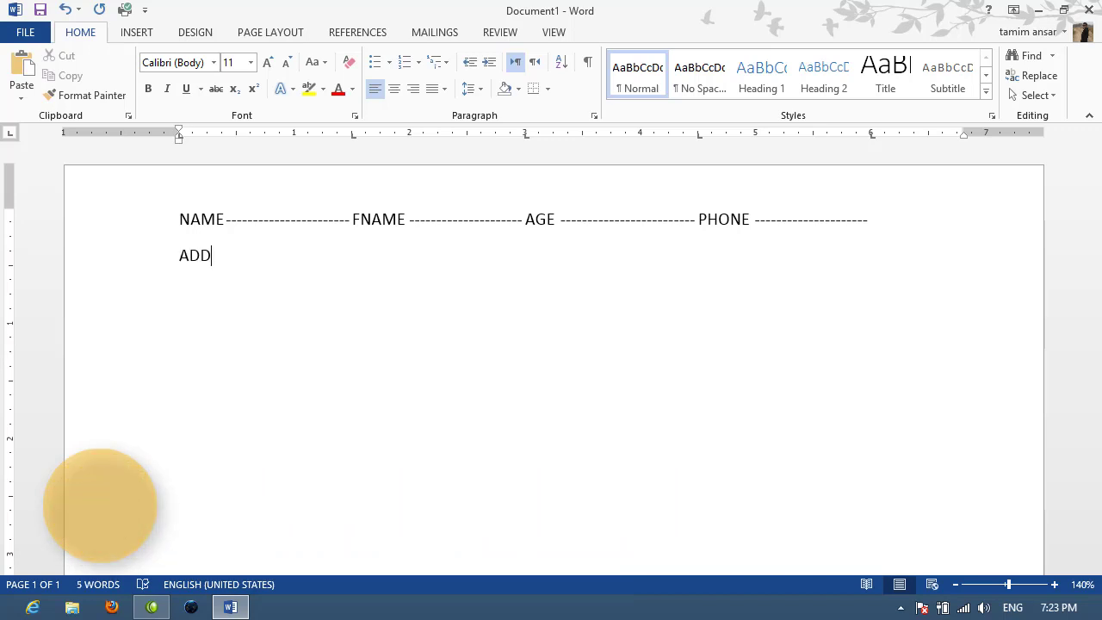
text( ------------------------)
text( ------------------------------ ------------------------------ ------------------------------)
key(Tab)
key(ctrl+v)
key(ctrl+v)
key(ctrl+v)
key(ctrl+v)
key(ctrl+v)
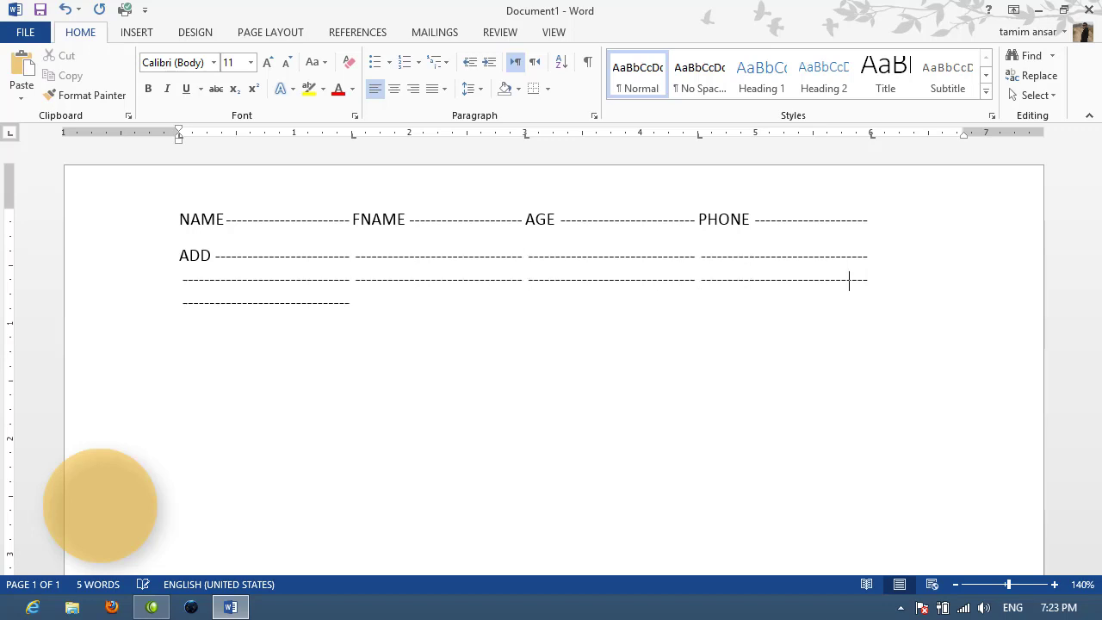
key(ctrl+v)
key(ctrl+v)
key(ctrl+v)
key(ctrl+v)
key(ctrl+v)
key(ctrl+v)
key(ctrl+v)
key(ctrl+v)
key(ctrl+v)
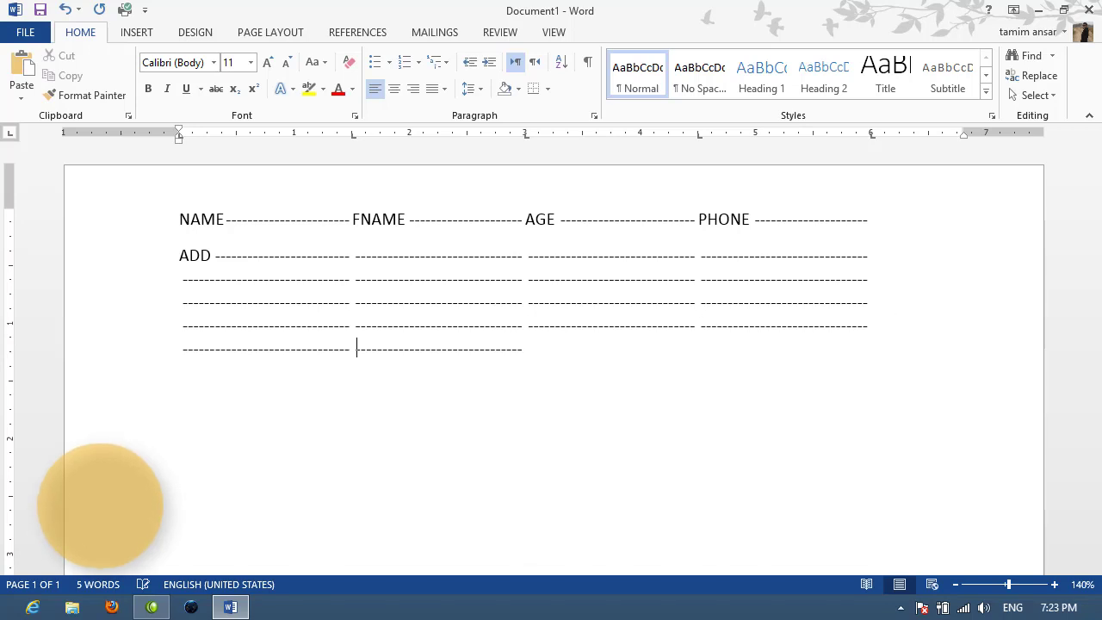
key(ctrl+v)
key(ctrl+v)
key(ctrl+v)
key(ctrl+v)
key(ctrl+v)
key(ctrl+v)
key(ctrl+v)
key(ctrl+v)
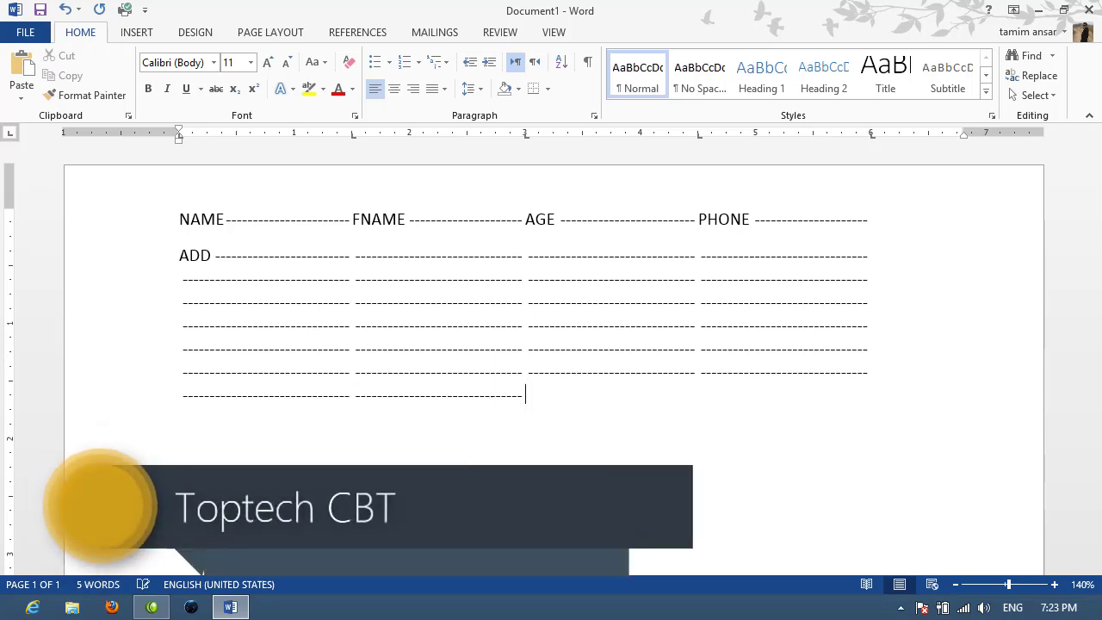
key(ctrl+v)
key(ctrl+v)
key(ctrl+v)
key(ctrl+v)
key(ctrl+v)
key(ctrl+v)
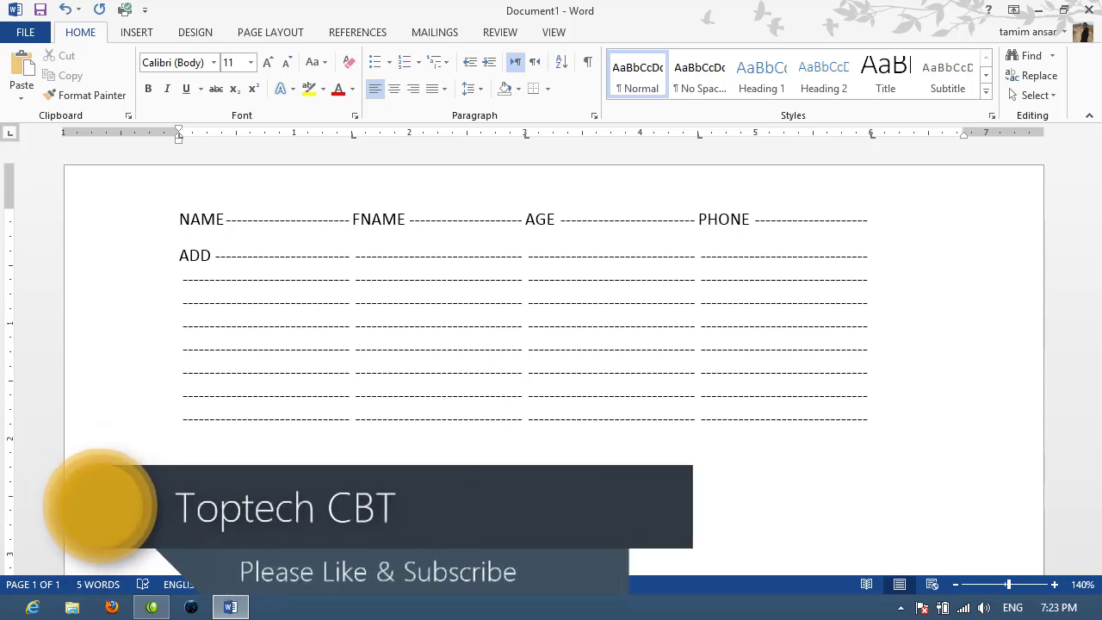
- Delete all the form text, then view Line and Page Breaks in the Paragraph dialog
key(ctrl+a)
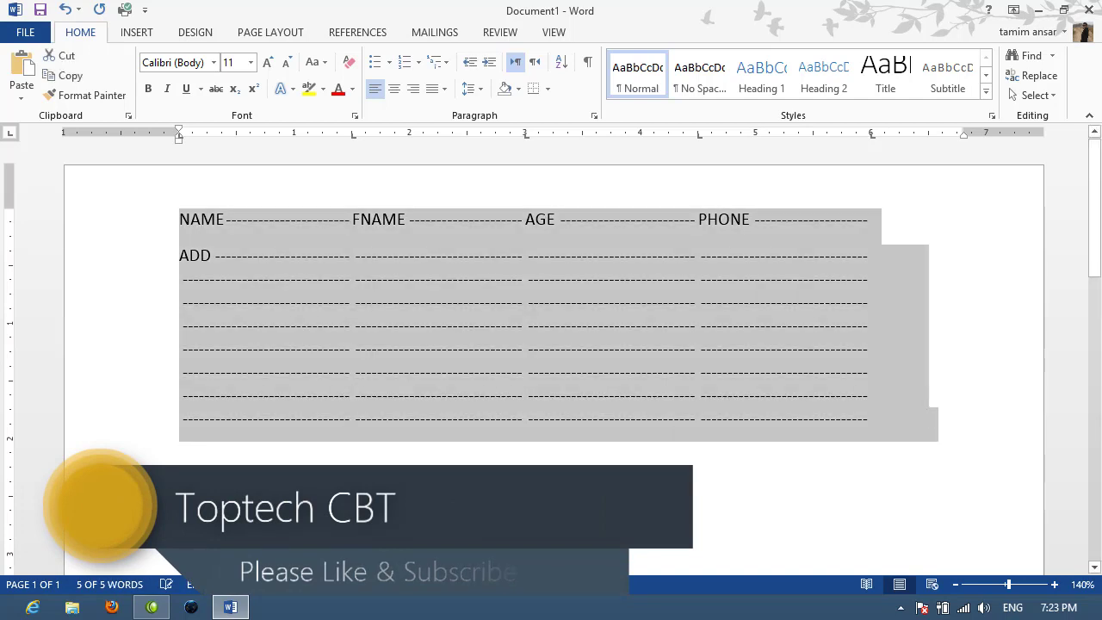
key(Delete)
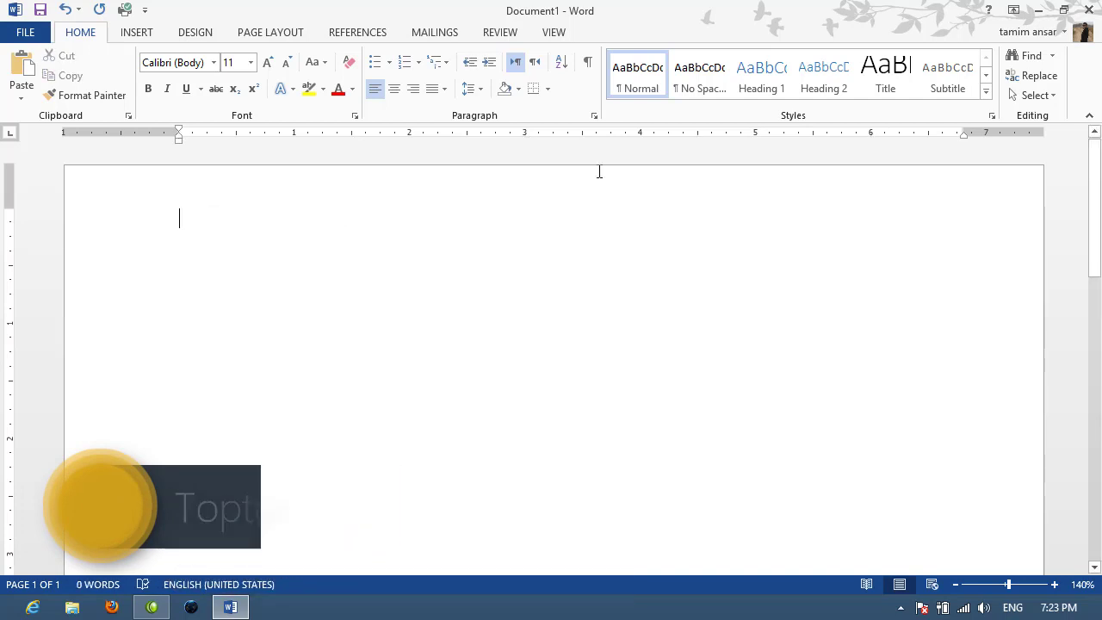
click(593, 116)
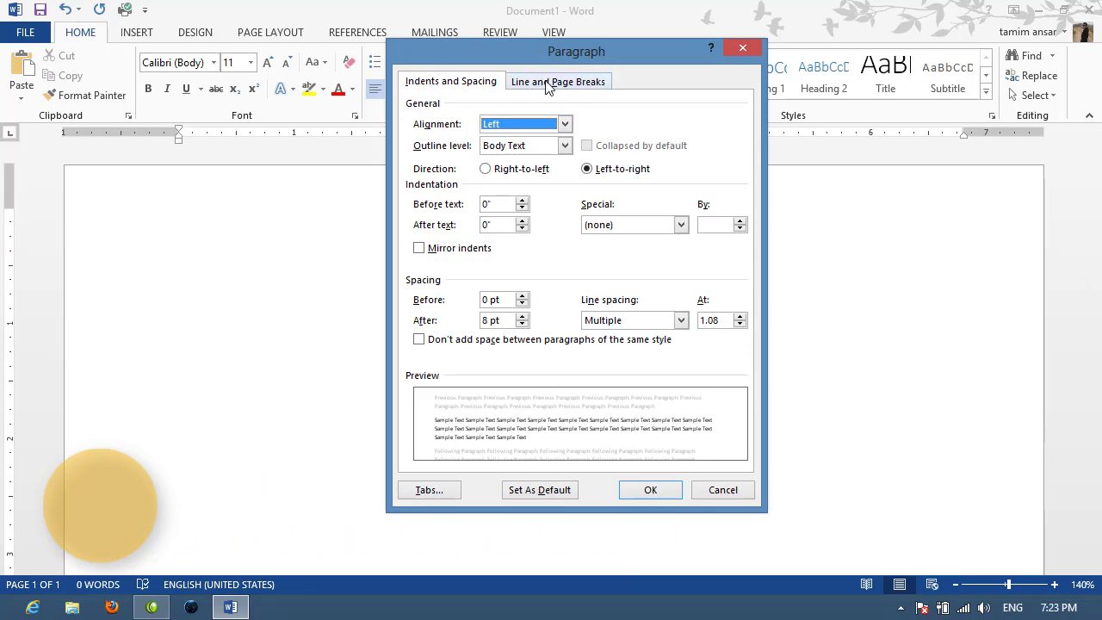
click(548, 83)
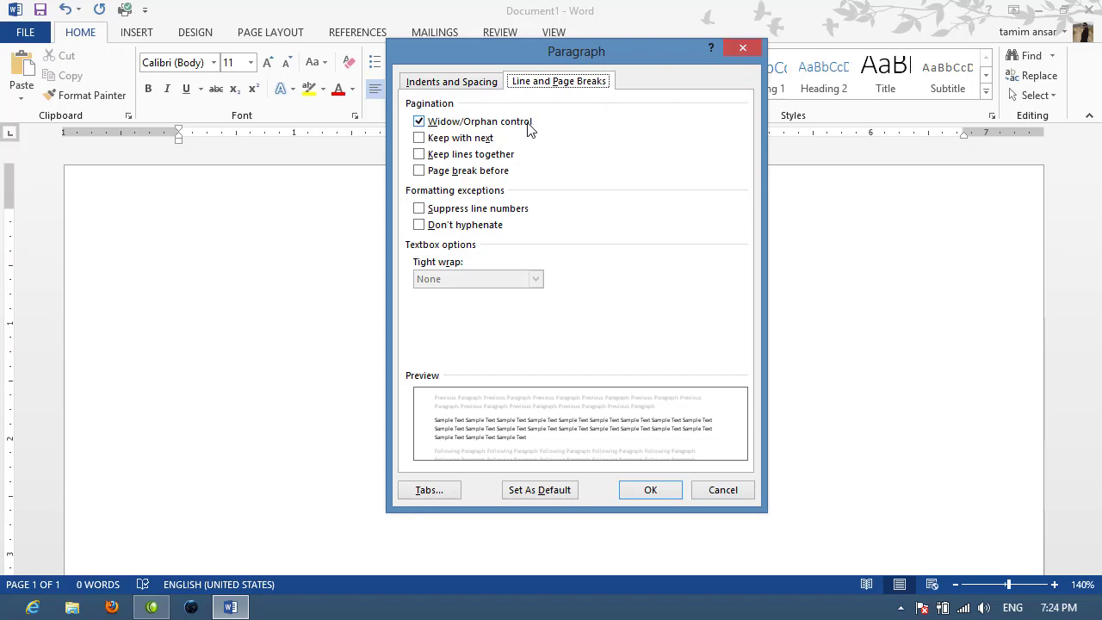
- Close the Paragraph dialog and generate sample paragraphs with =RAND()
click(745, 50)
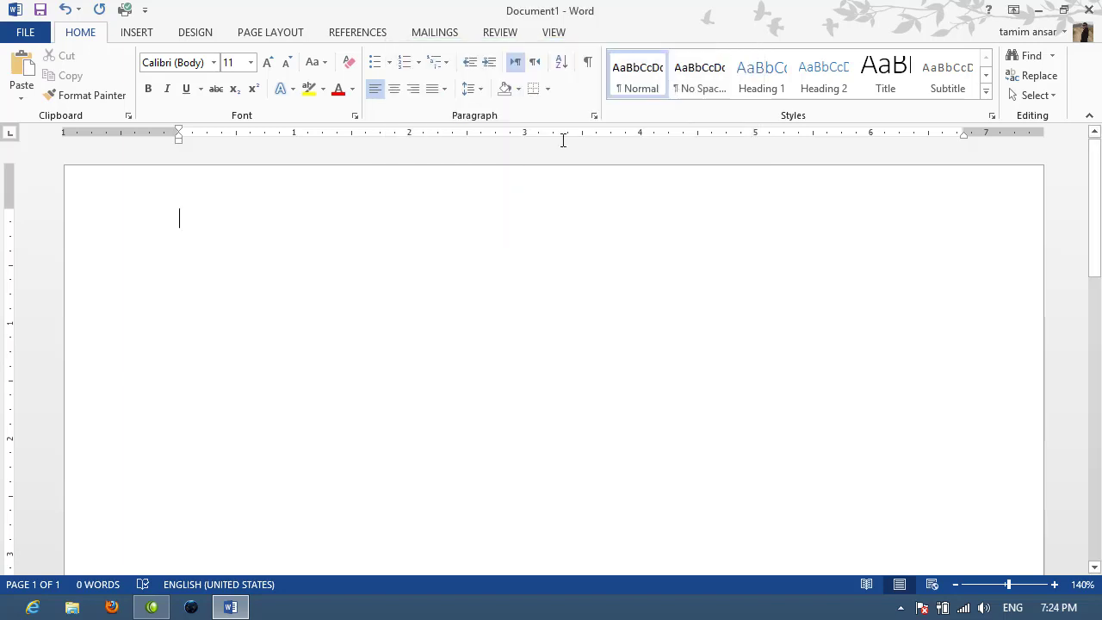
text(=)
text(RAND)
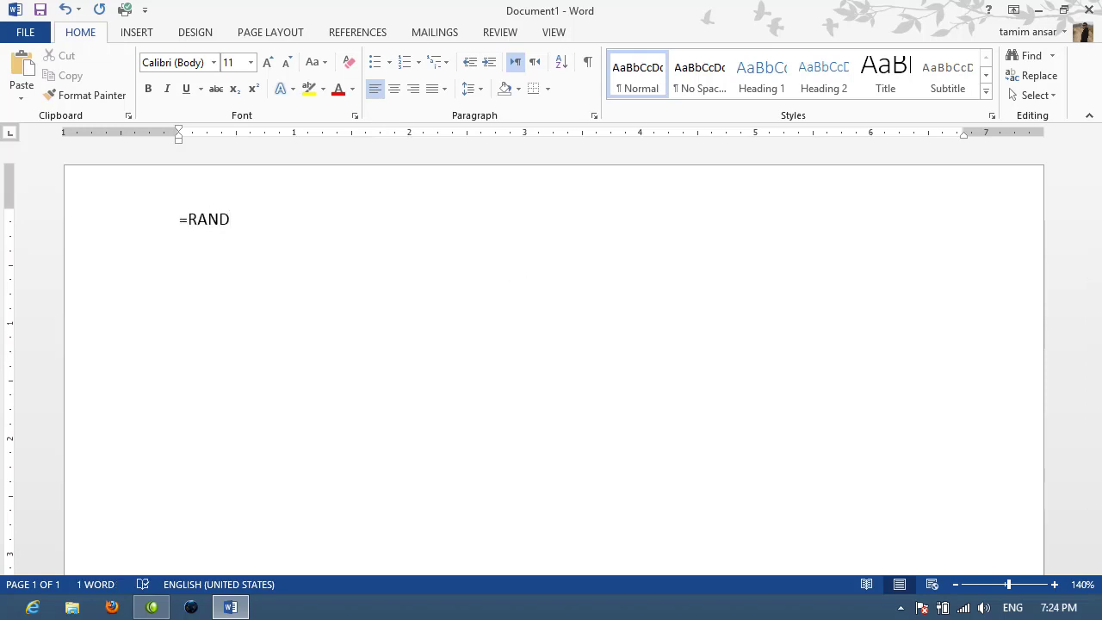
text(())
key(Return)
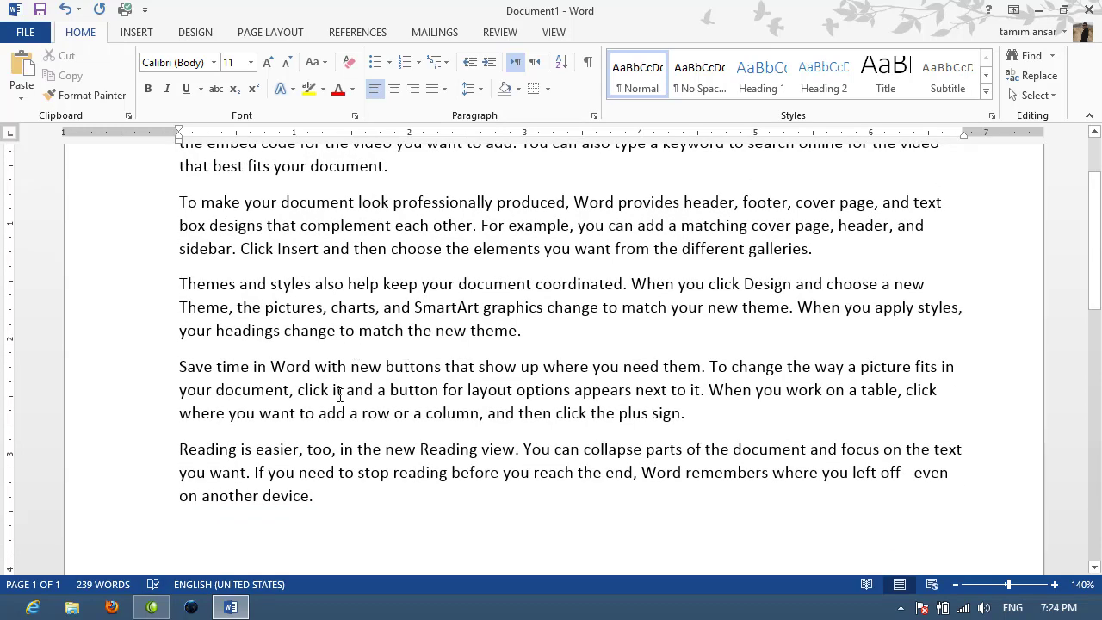
- Paste copies of the Reading paragraph until text reaches page 2, merging the last paragraph
drag(318, 514, 178, 452)
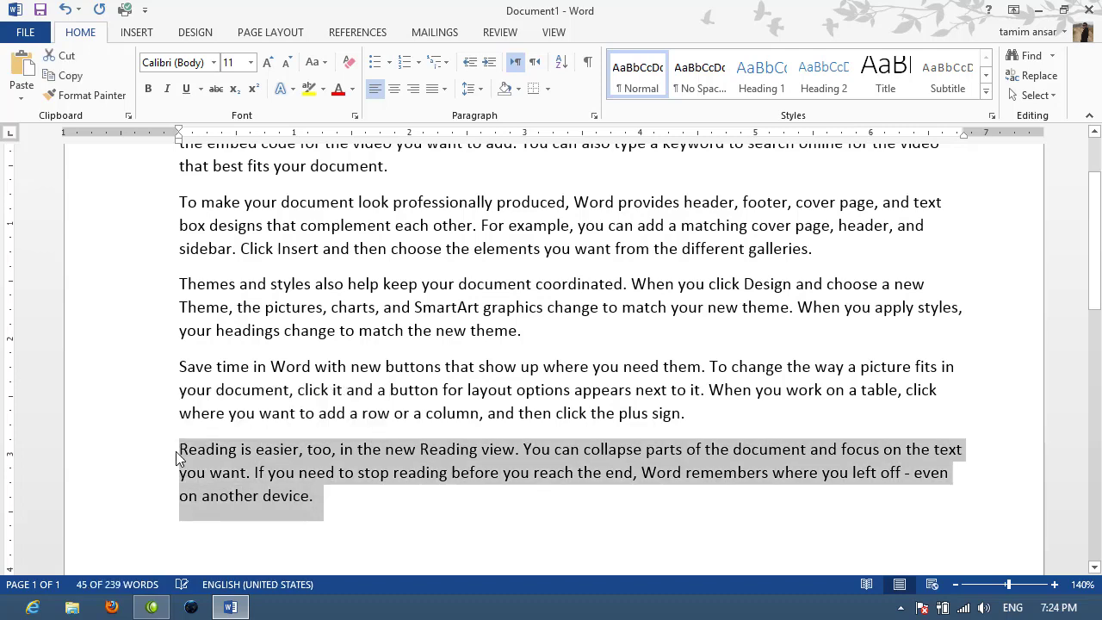
key(ctrl+c)
key(ctrl+v)
key(ctrl+v)
key(ctrl+v)
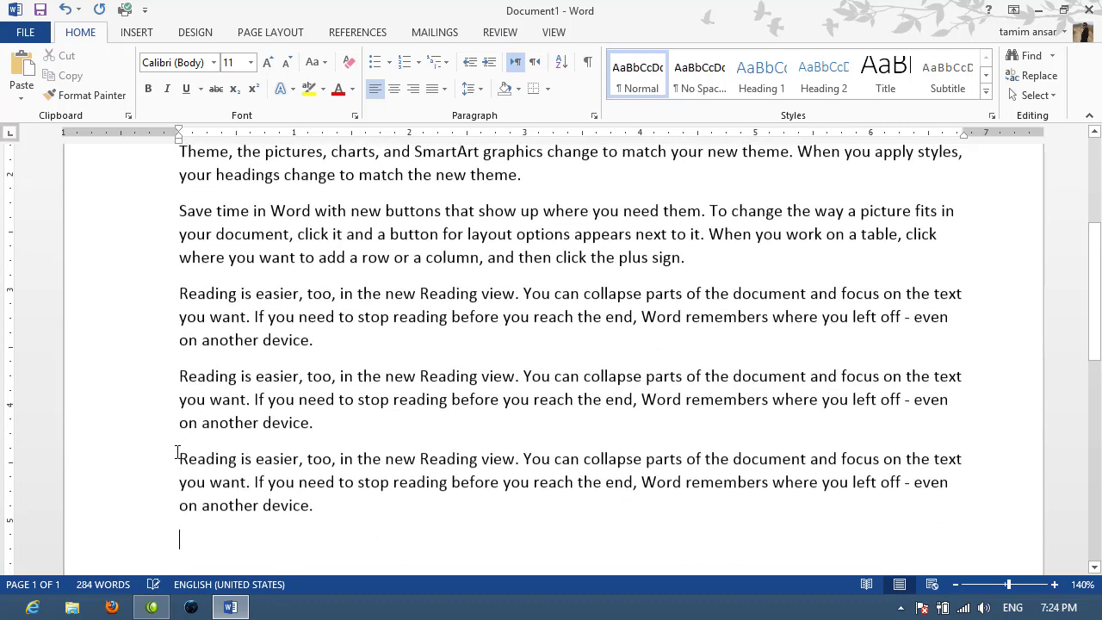
key(ctrl+v)
key(ctrl+v)
key(ctrl+v)
key(ctrl+v)
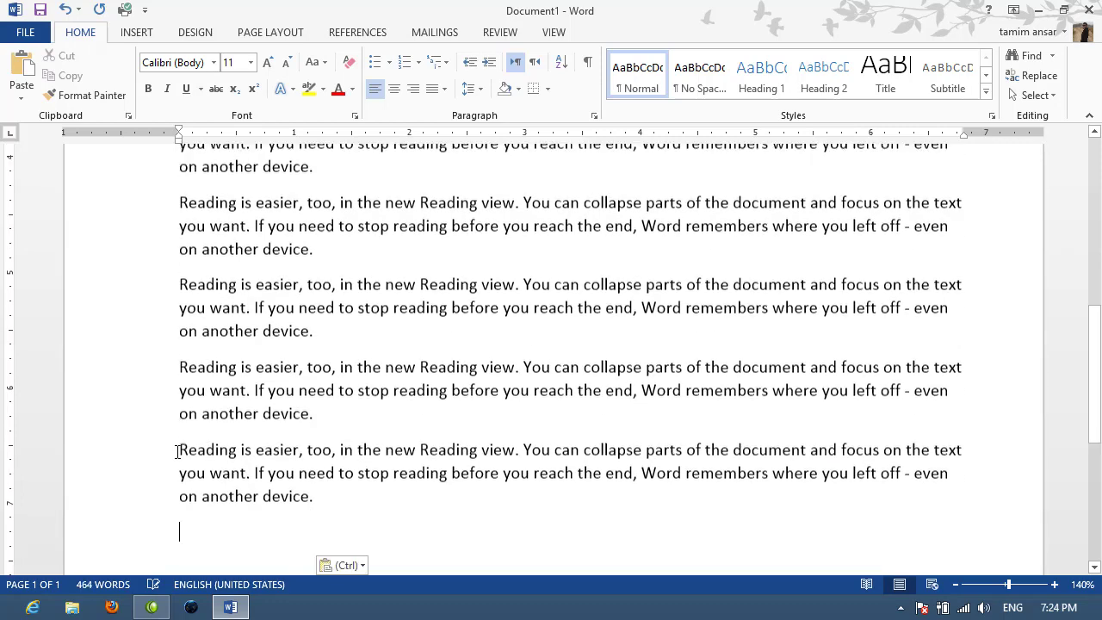
key(ctrl+v)
key(ctrl+v)
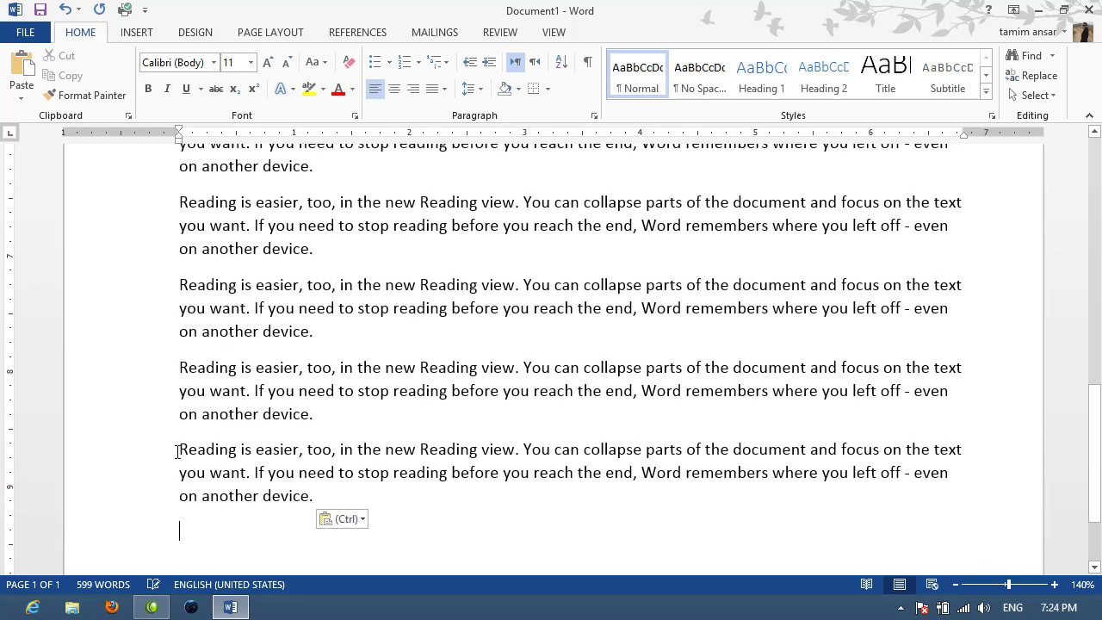
key(ctrl+v)
key(ctrl+v)
key(ctrl+v)
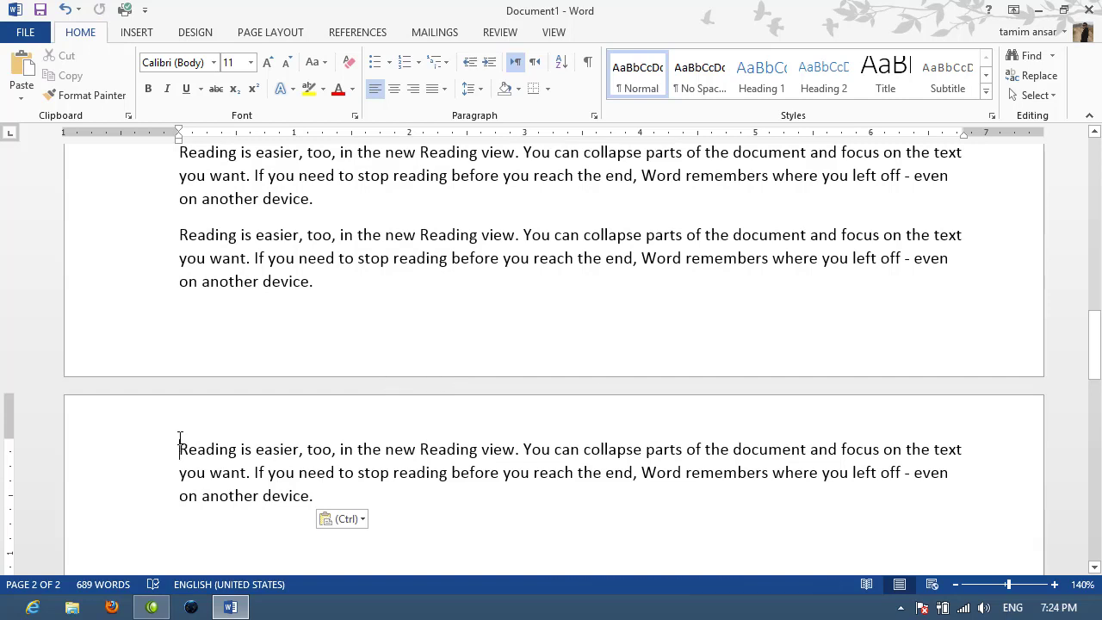
key(BackSpace)
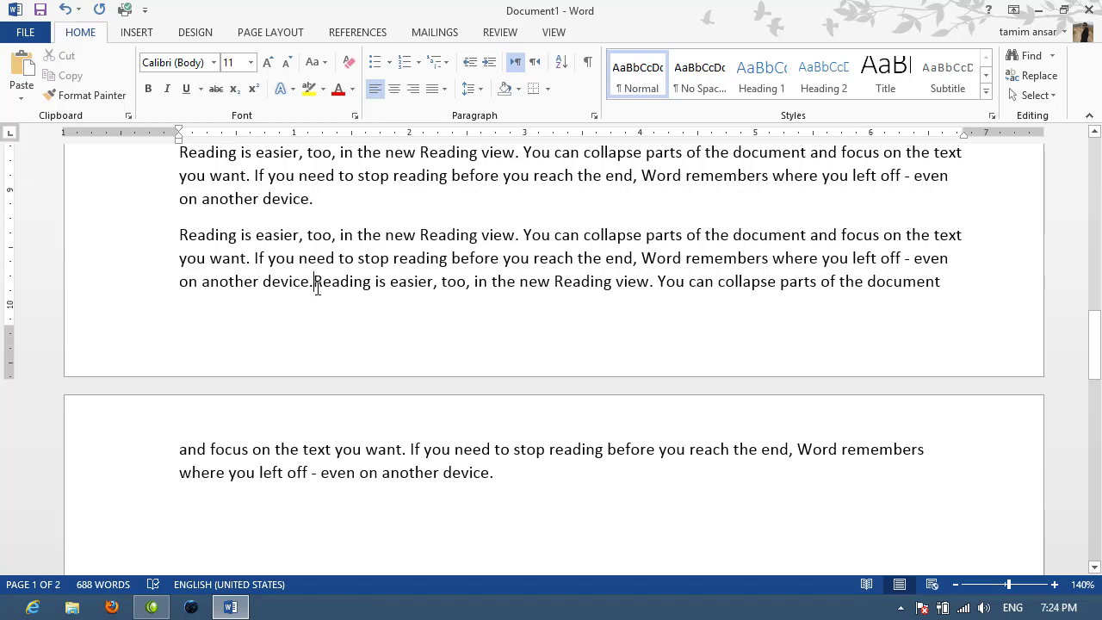
- Check the Paragraph dialog, cancel it, and put the cursor at the end of the text
click(594, 115)
click(723, 491)
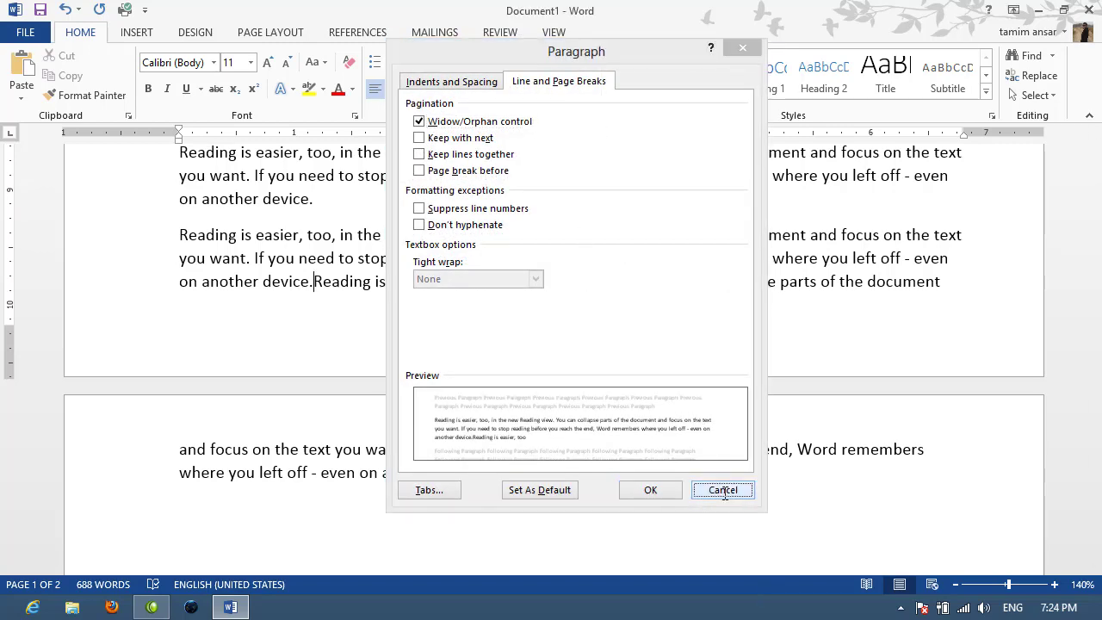
click(508, 481)
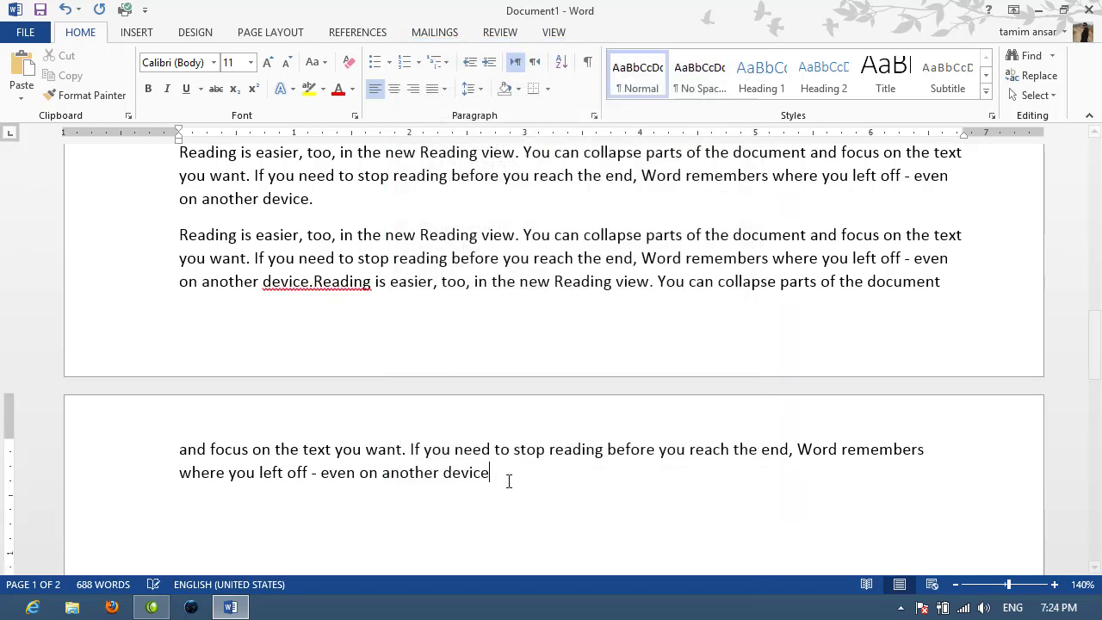
- Rewrite the last paragraph's ending as 'DJFKDSKFJL AFG' so it fits on page 1
key(BackSpace)
key(BackSpace)
key(BackSpace)
key(BackSpace)
key(BackSpace)
key(BackSpace)
key(BackSpace)
key(BackSpace)
key(BackSpace)
key(BackSpace)
key(BackSpace)
key(BackSpace)
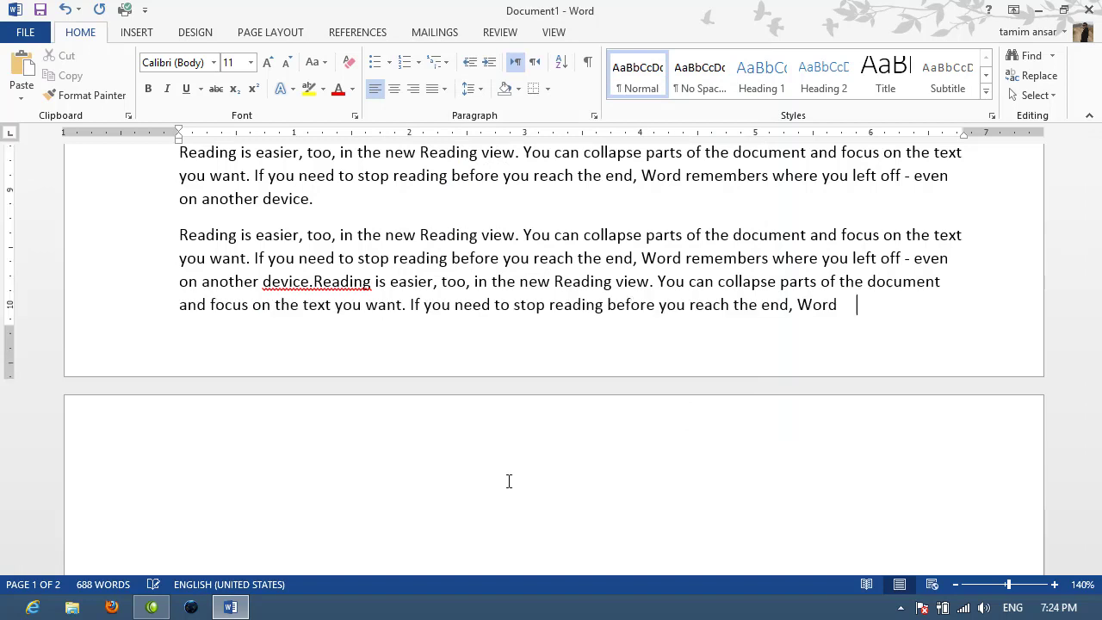
key(BackSpace)
text(DJFKDSKFJLKDS )
text(AF)
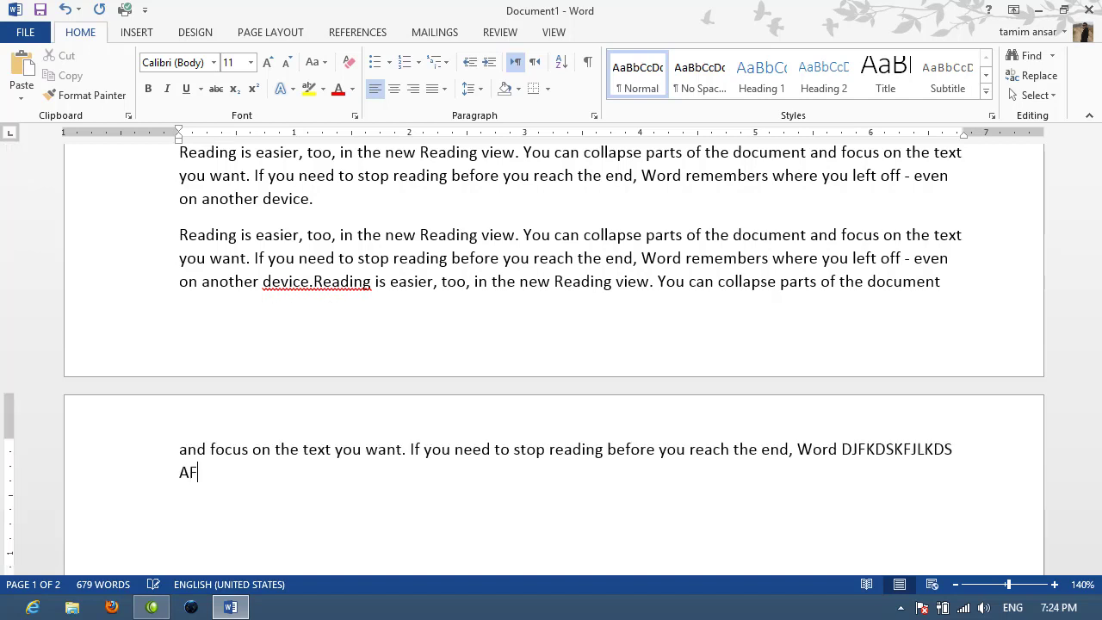
key(BackSpace)
key(BackSpace)
key(BackSpace)
key(BackSpace)
key(BackSpace)
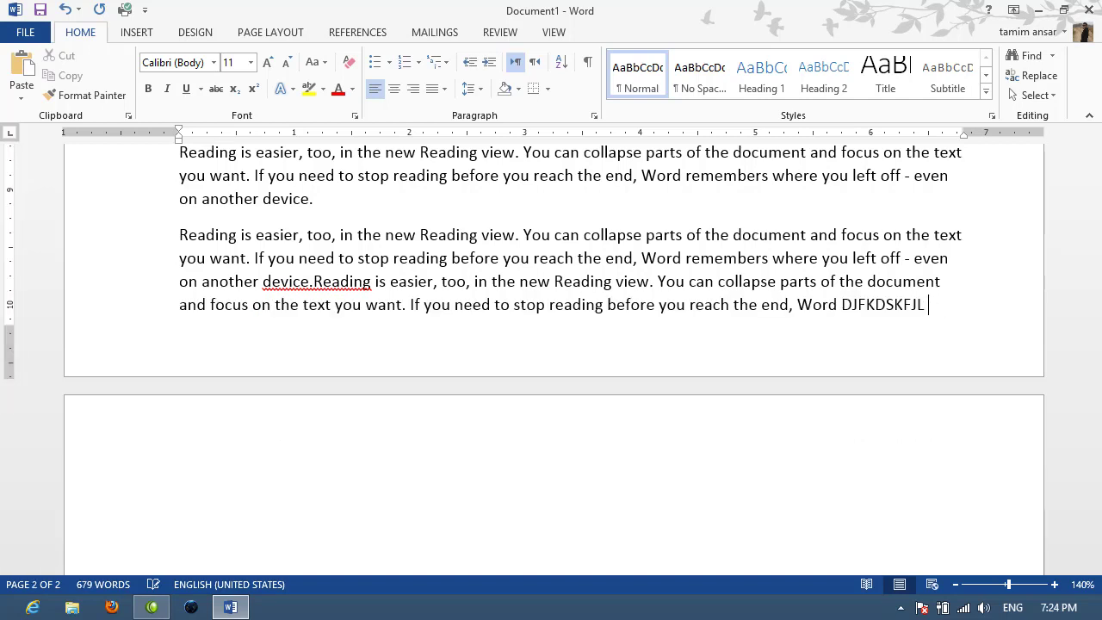
text(AFGHA)
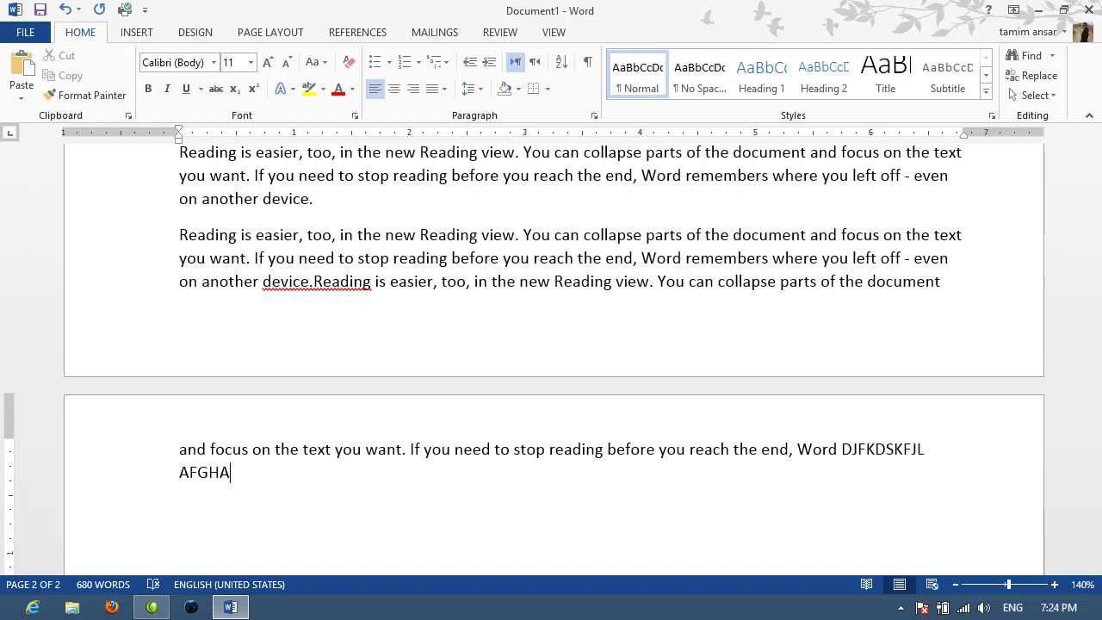
key(BackSpace)
key(BackSpace)
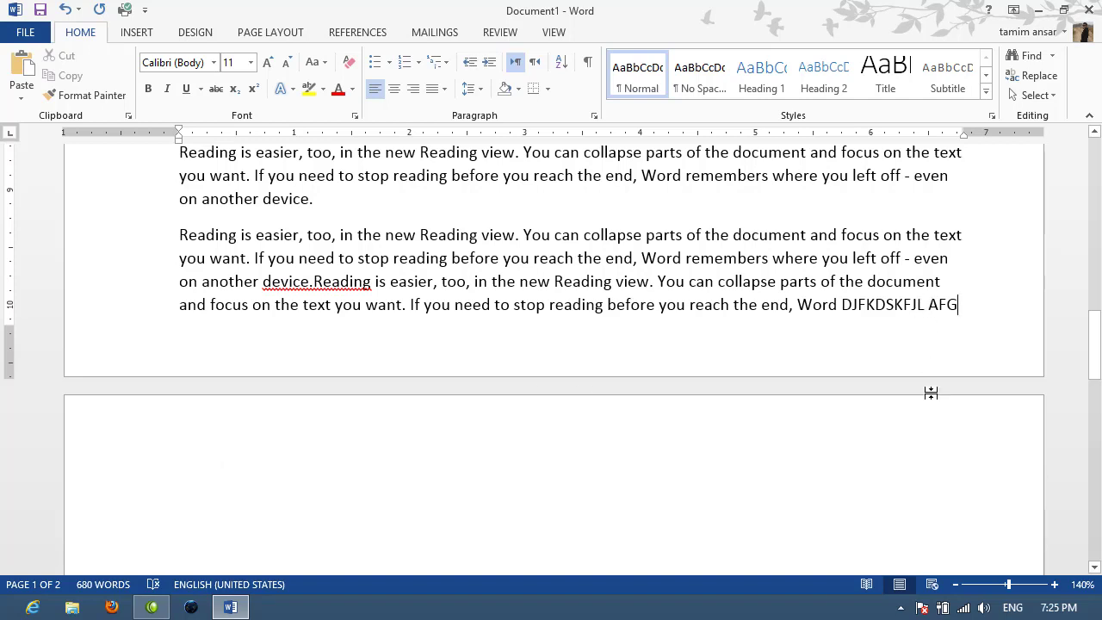
text(H)
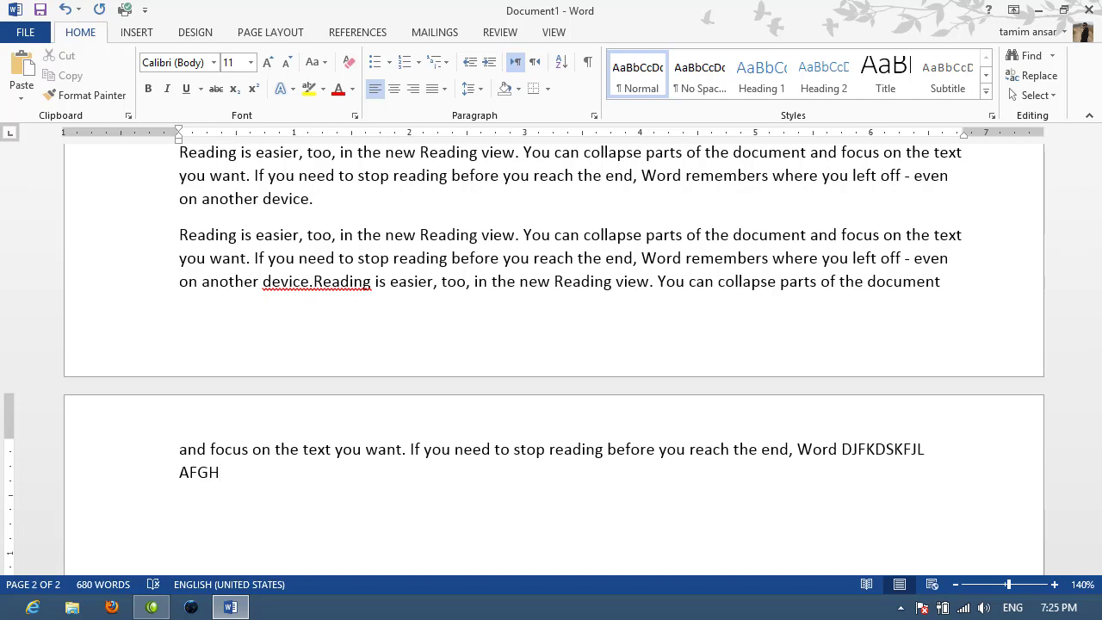
text(A)
key(BackSpace)
key(BackSpace)
key(BackSpace)
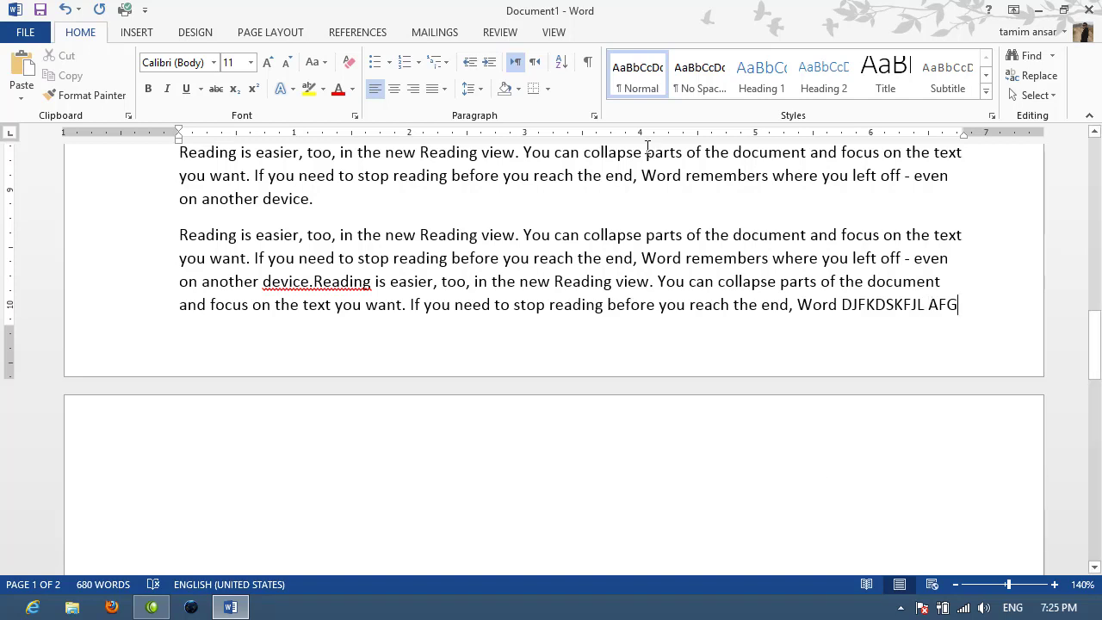
- Turn off widow/orphan control, then test the page break by adding and removing an 'H'
click(596, 116)
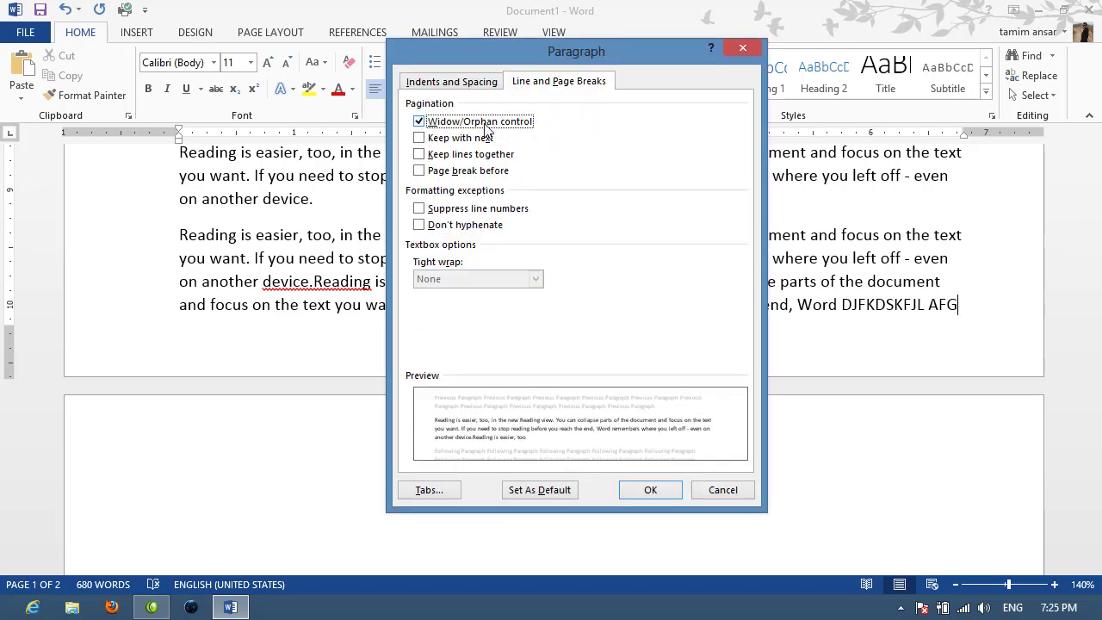
click(452, 122)
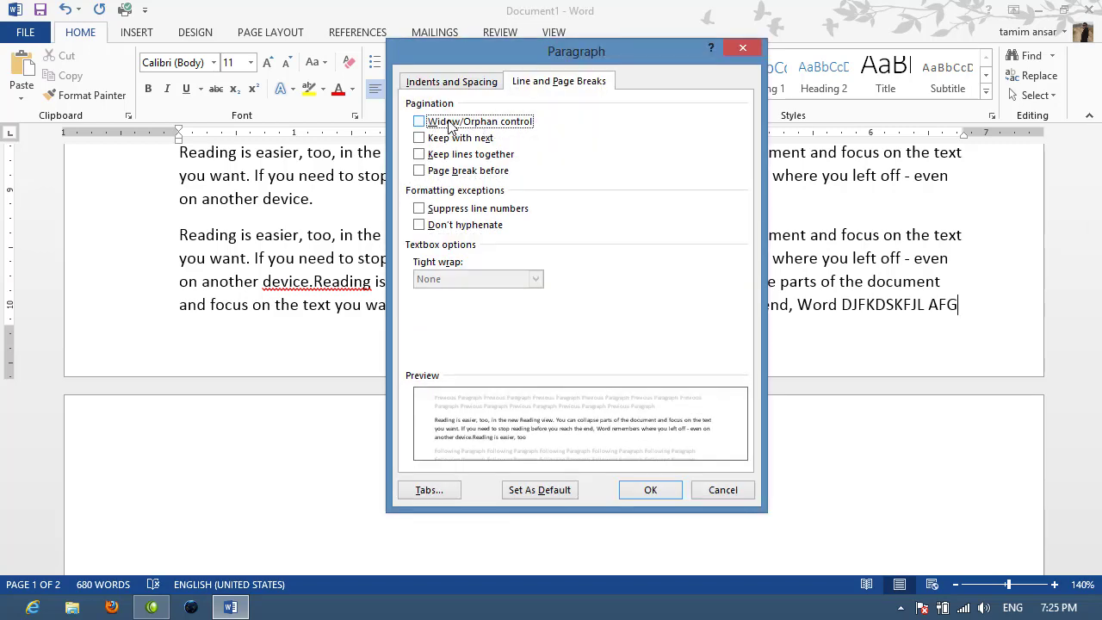
click(648, 489)
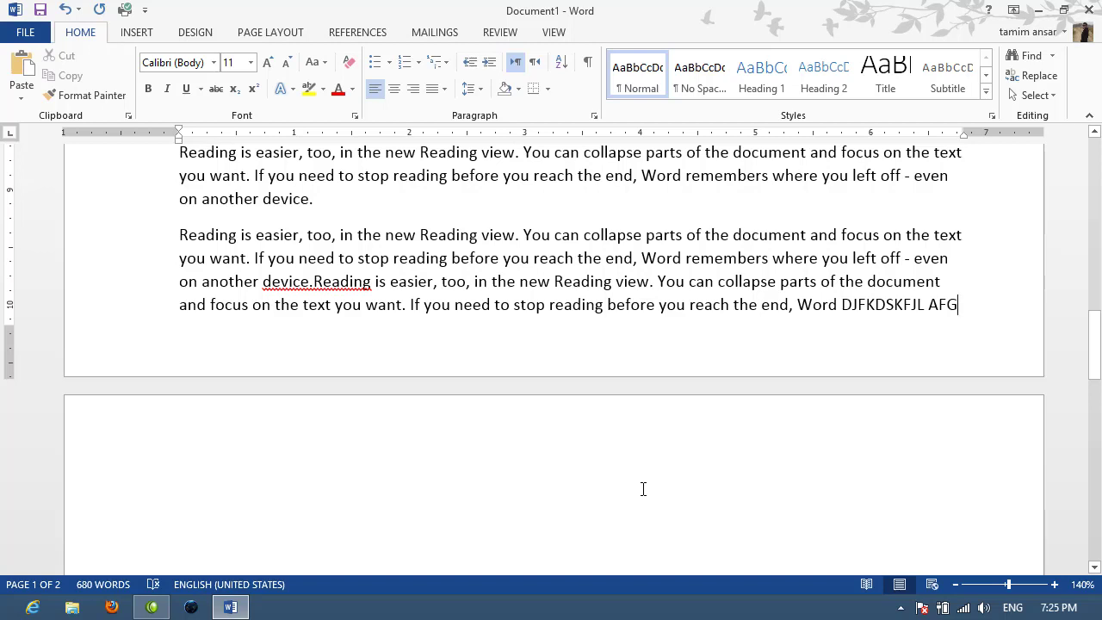
text(H)
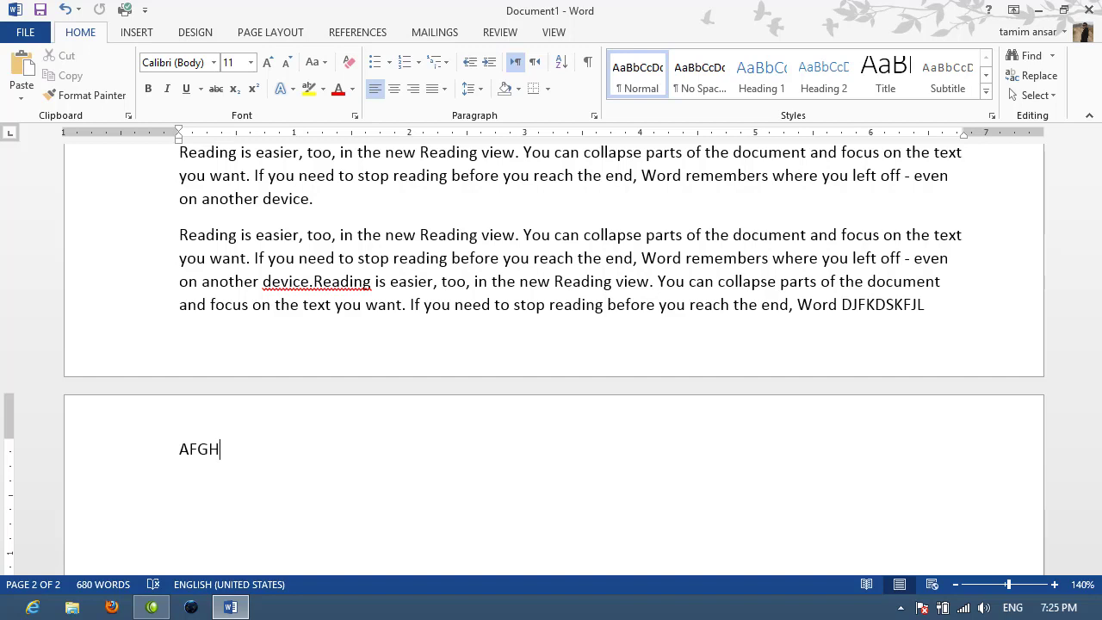
click(928, 305)
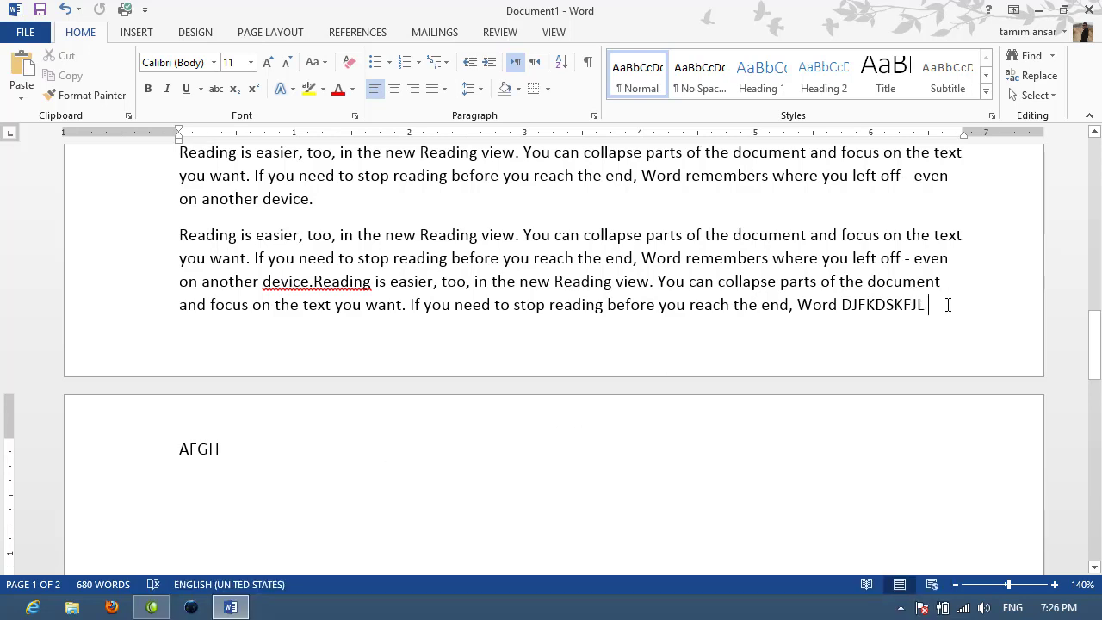
click(250, 451)
key(BackSpace)
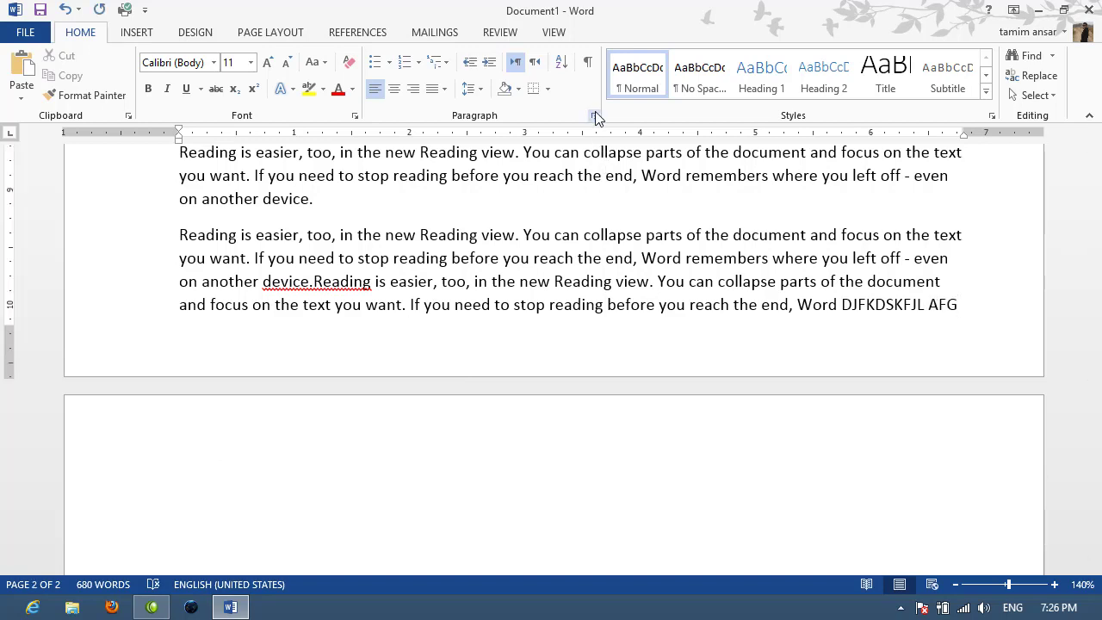
- Turn widow/orphan control back on and add 'H' to end the paragraph with 'AFGH'
click(594, 116)
click(447, 125)
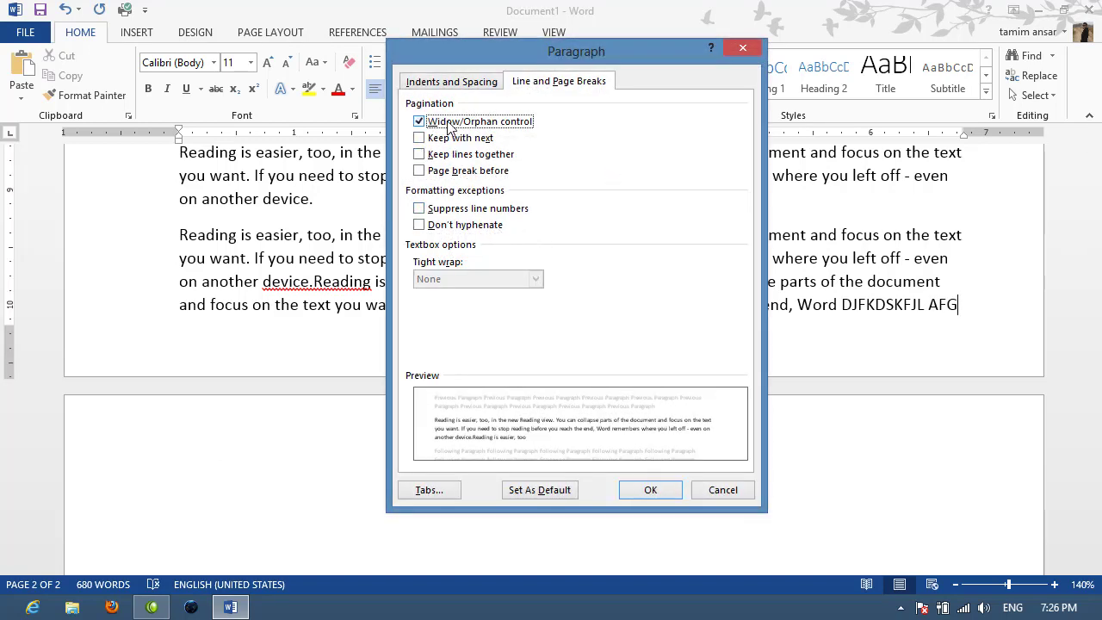
click(650, 489)
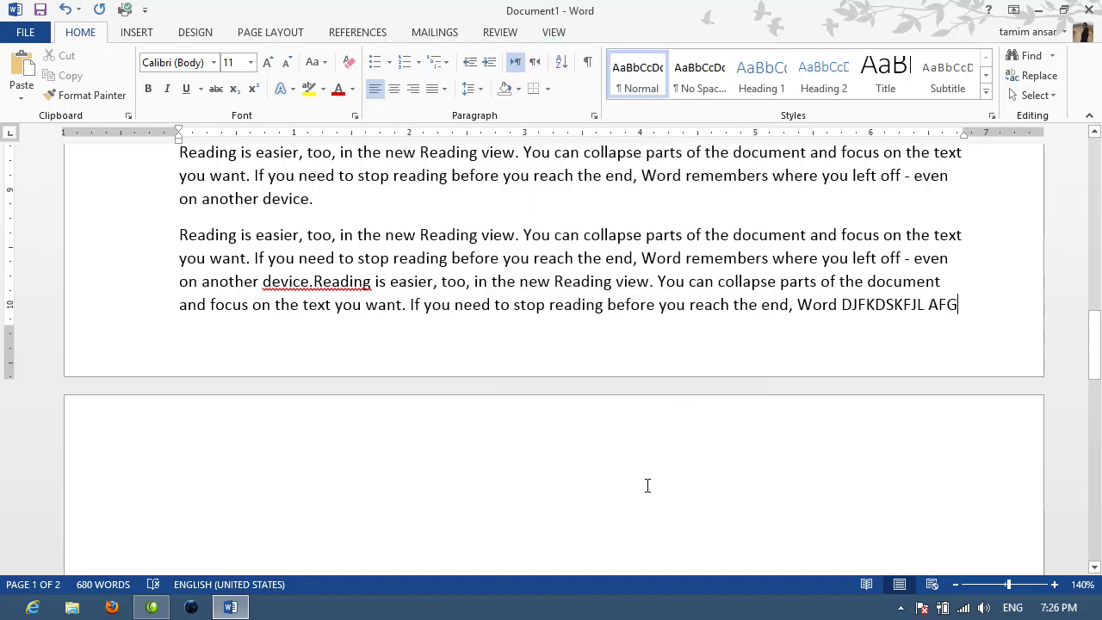
text(H)
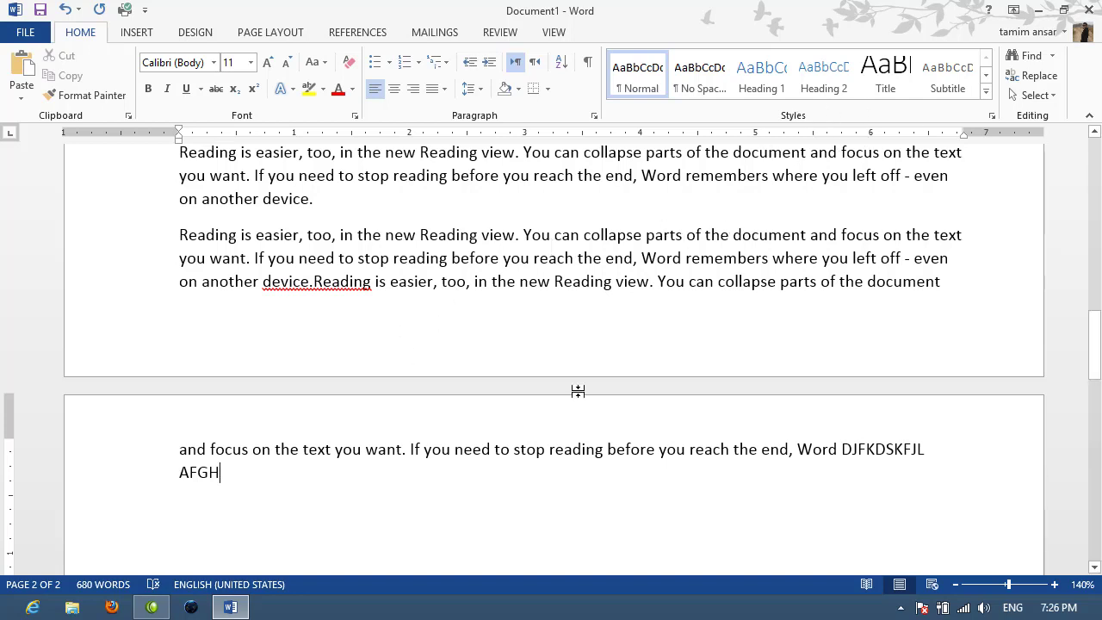
- Replace the filler at the paragraph's end with 'IN THE NAME OF ALLAH'
key(BackSpace)
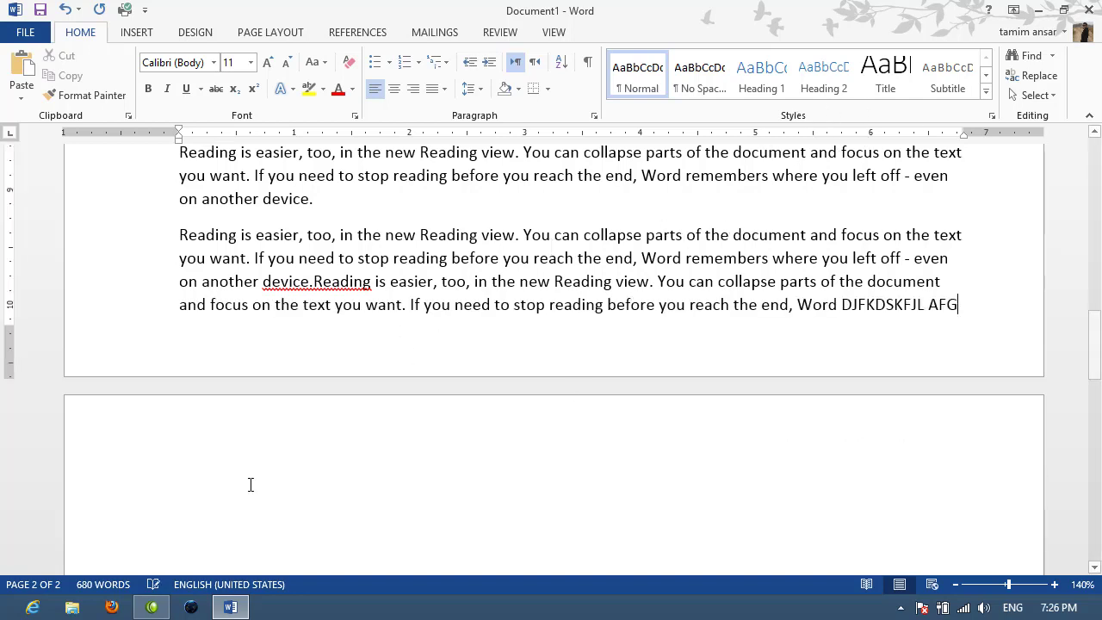
key(BackSpace)
key(BackSpace)
key(BackSpace)
key(BackSpace)
key(BackSpace)
key(BackSpace)
key(BackSpace)
key(BackSpace)
key(BackSpace)
key(BackSpace)
key(BackSpace)
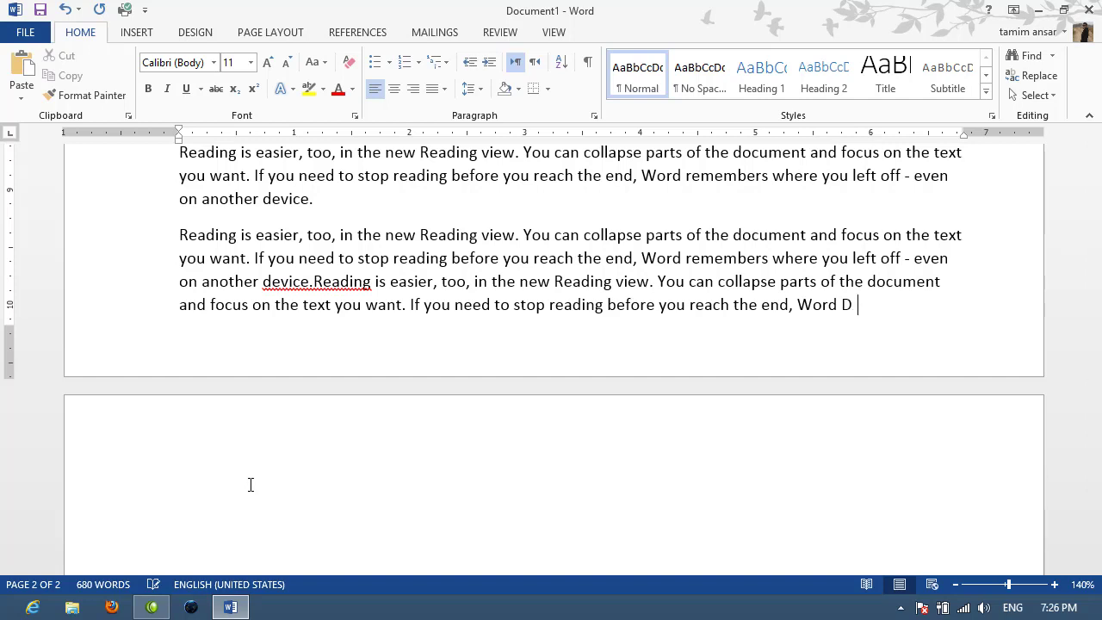
key(BackSpace)
text(IN THE )
text(NAME)
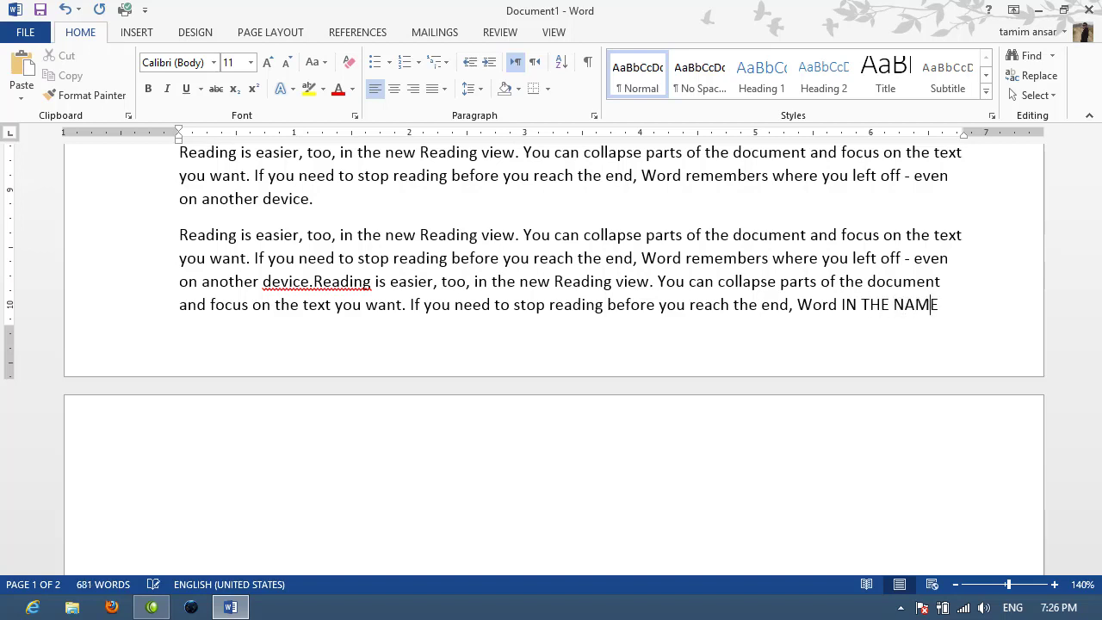
text( OF ALLAH)
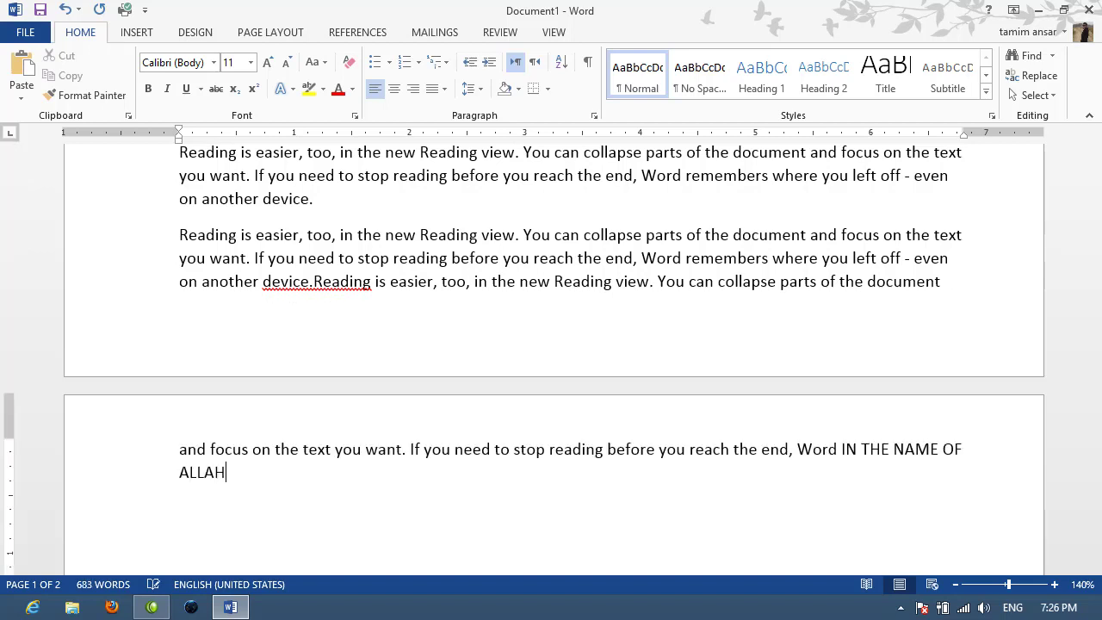
- Turn on Keep with next and Keep lines together for the paragraph
click(594, 116)
click(430, 138)
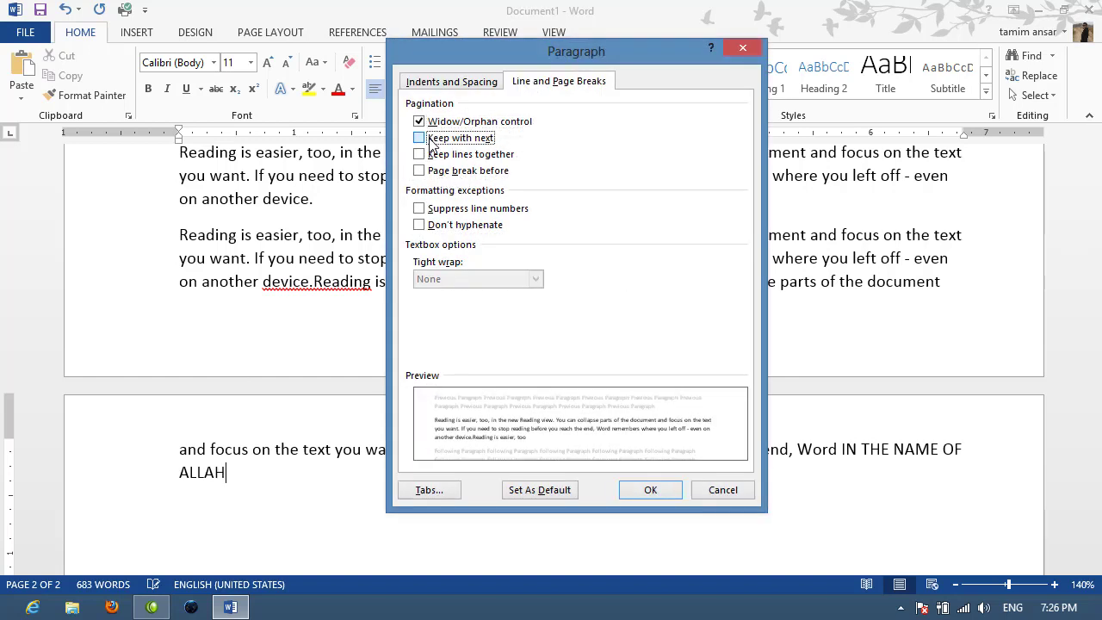
click(430, 140)
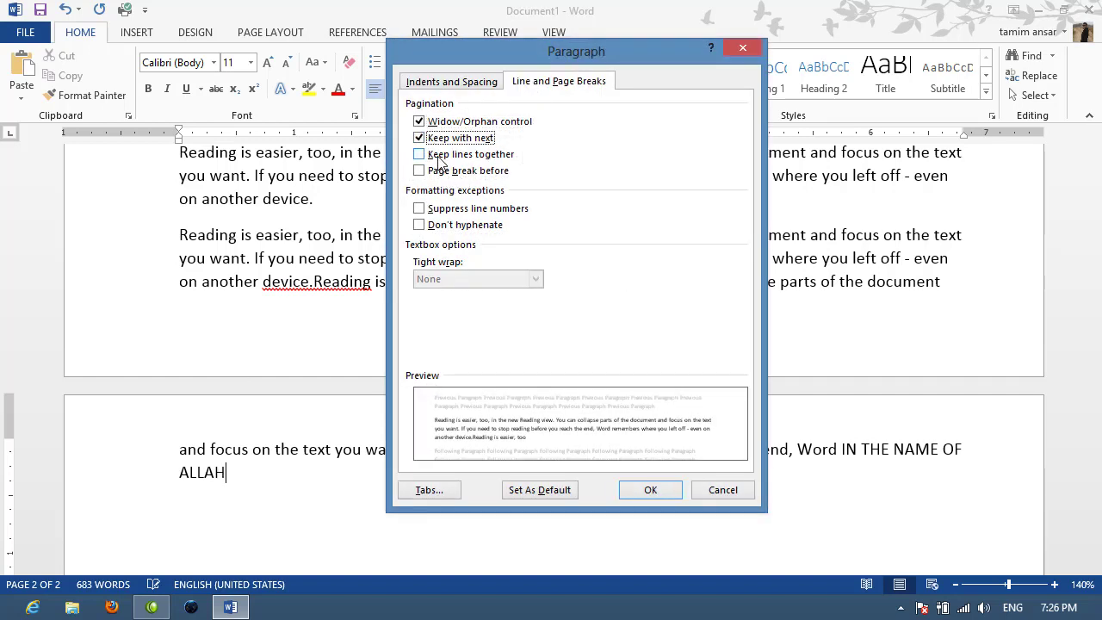
click(440, 156)
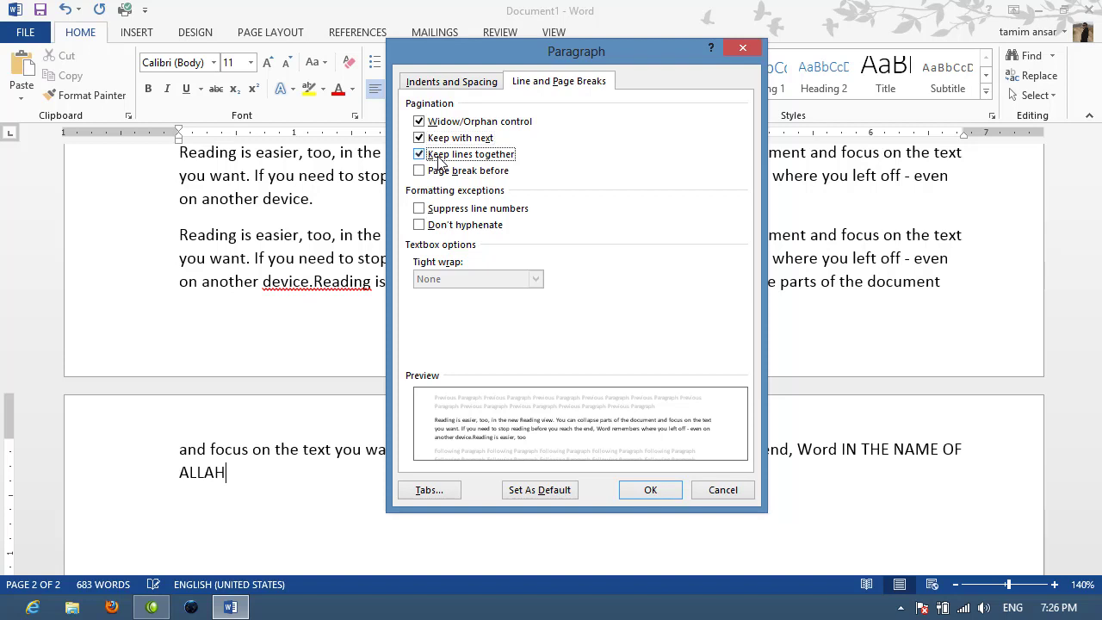
click(650, 490)
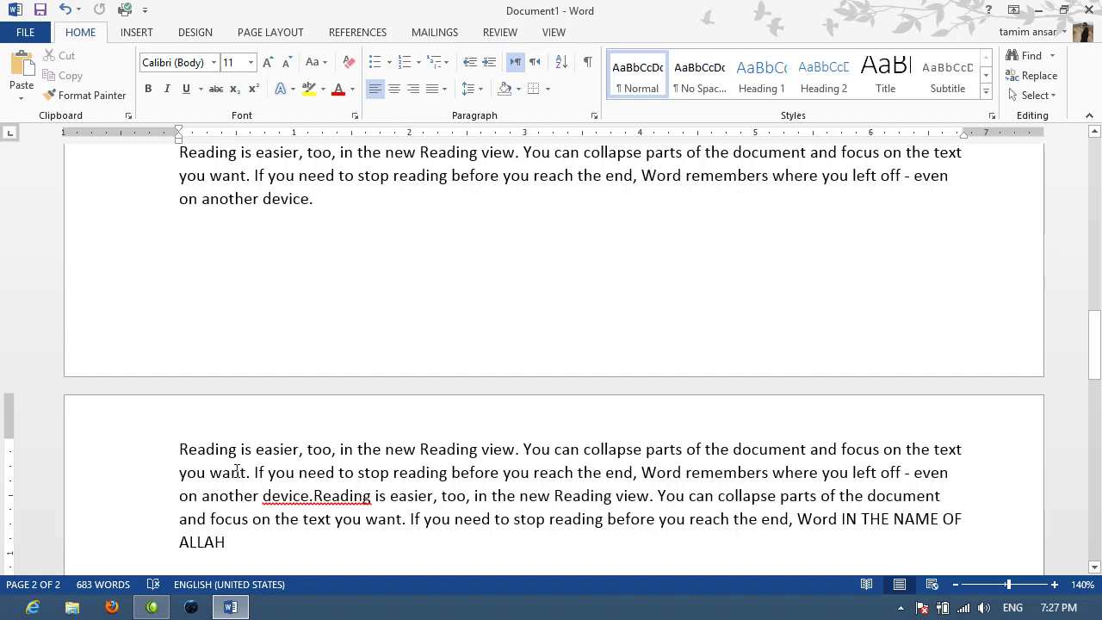
- Turn Keep with next and Keep lines together back off, then recheck and cancel the dialog
click(593, 116)
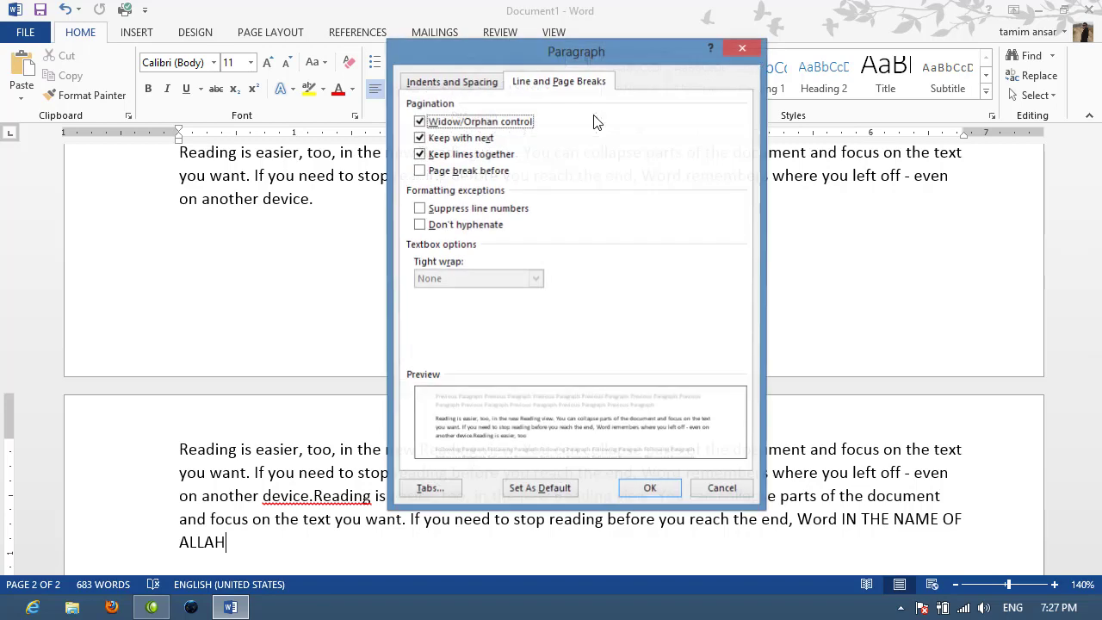
click(449, 155)
click(436, 140)
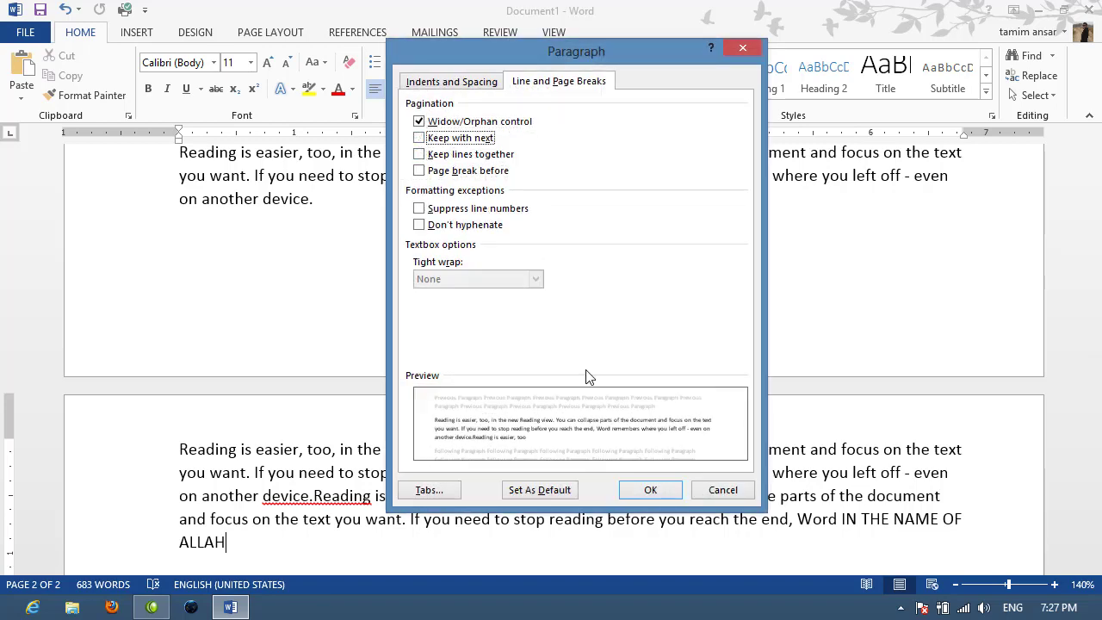
click(652, 489)
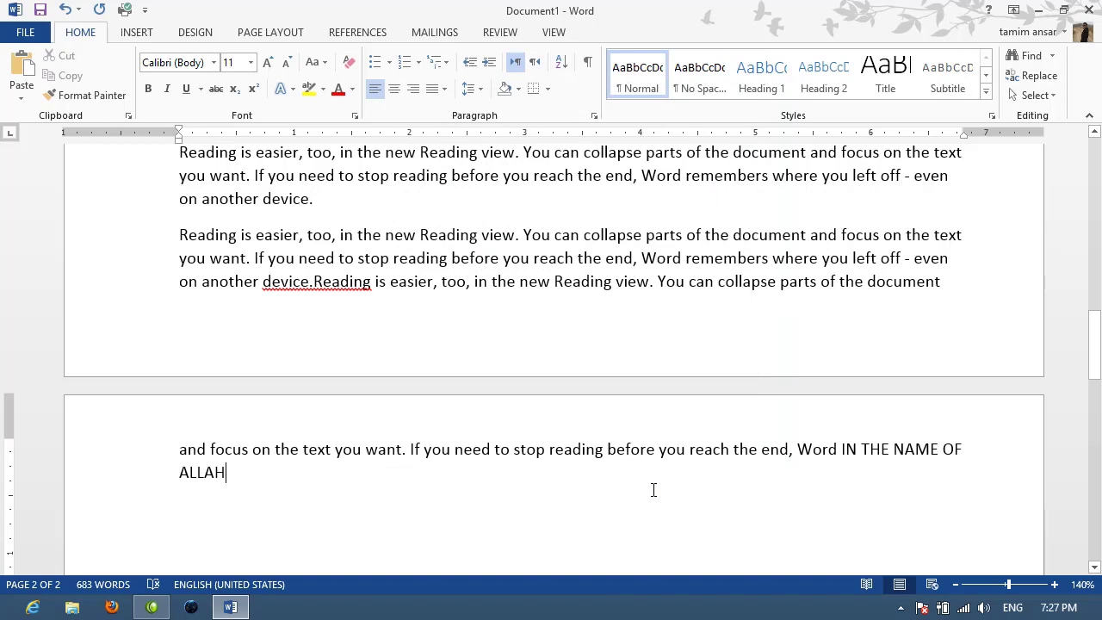
click(593, 115)
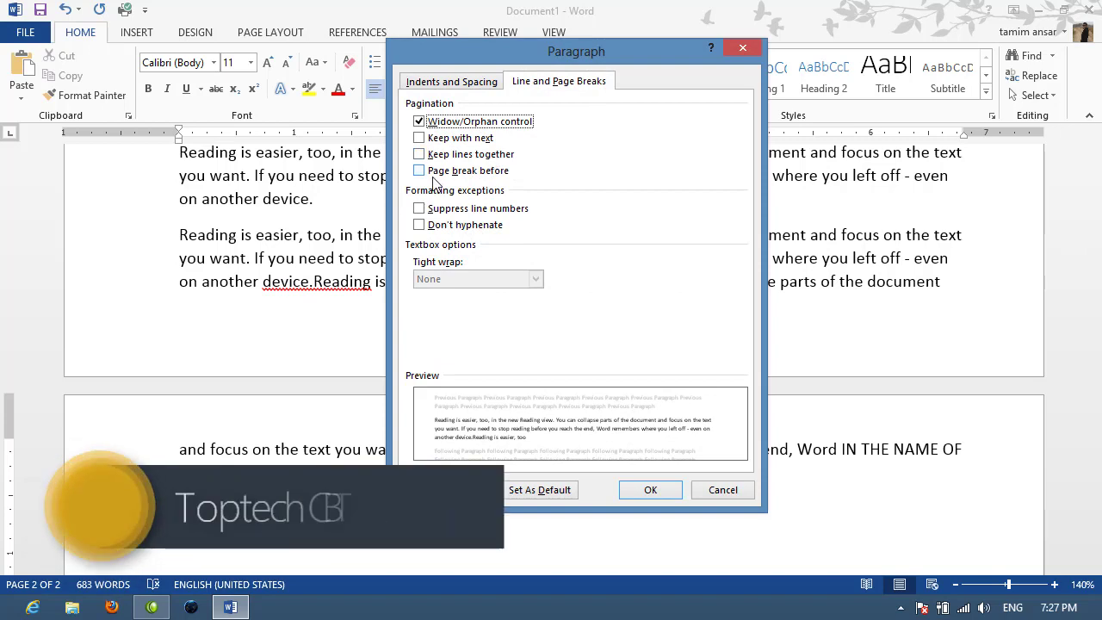
click(724, 490)
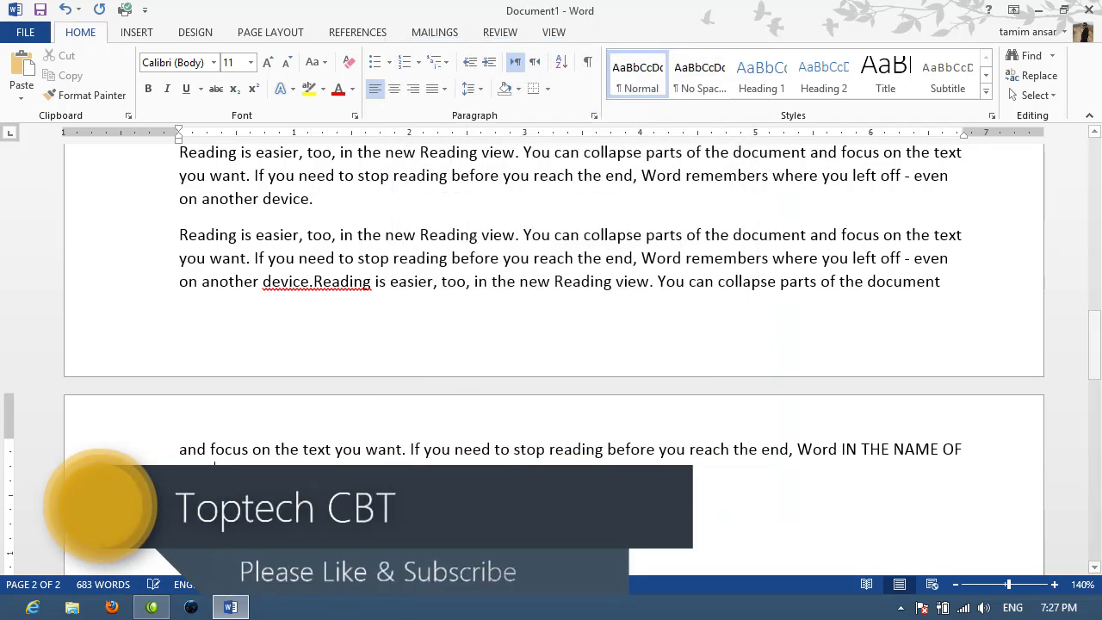
key(BackSpace)
key(BackSpace)
key(BackSpace)
key(BackSpace)
key(BackSpace)
key(BackSpace)
key(BackSpace)
key(BackSpace)
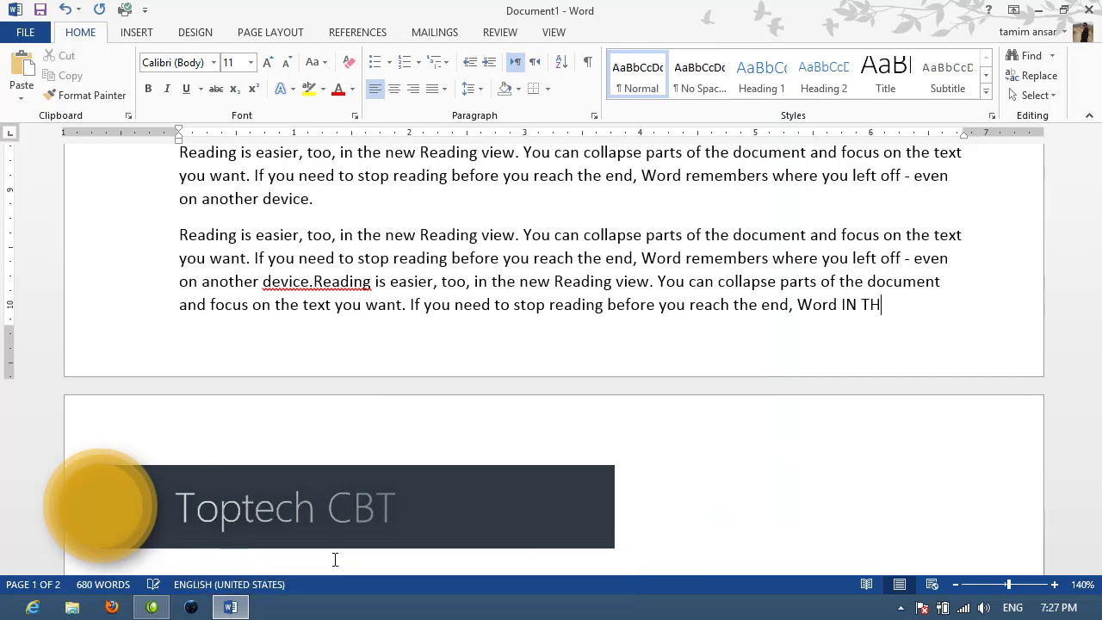
click(621, 504)
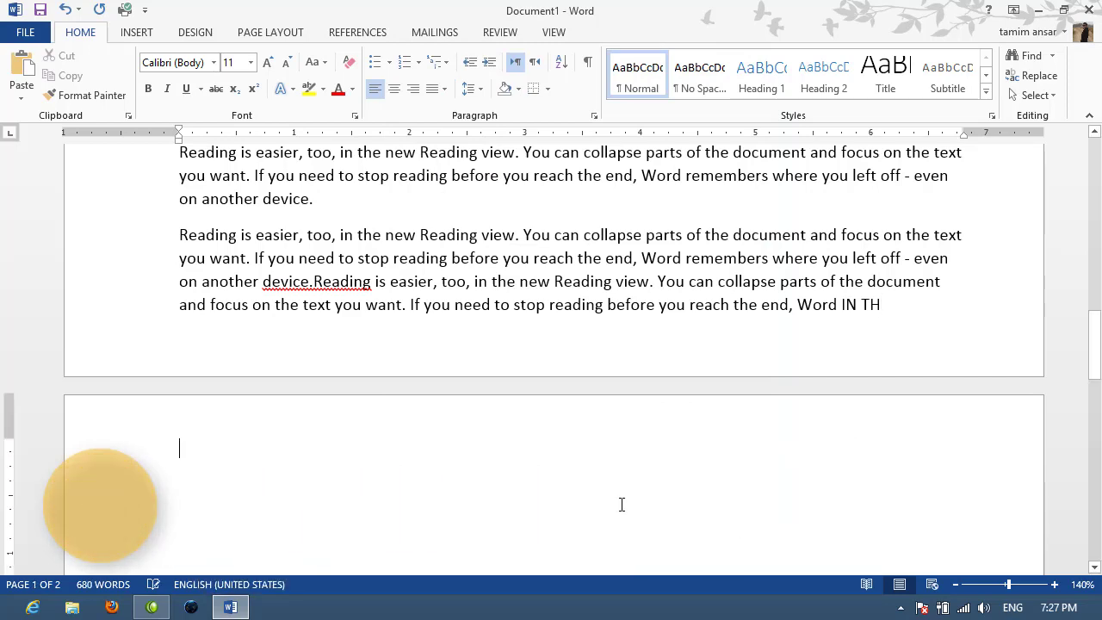
key(BackSpace)
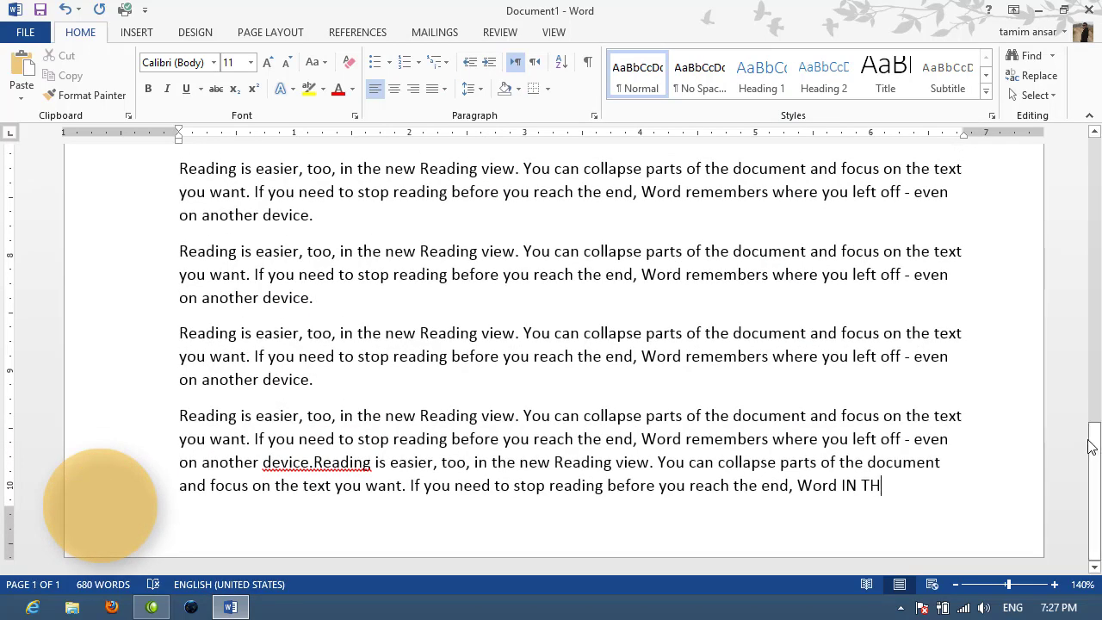
scroll(1092, 440, up, 1)
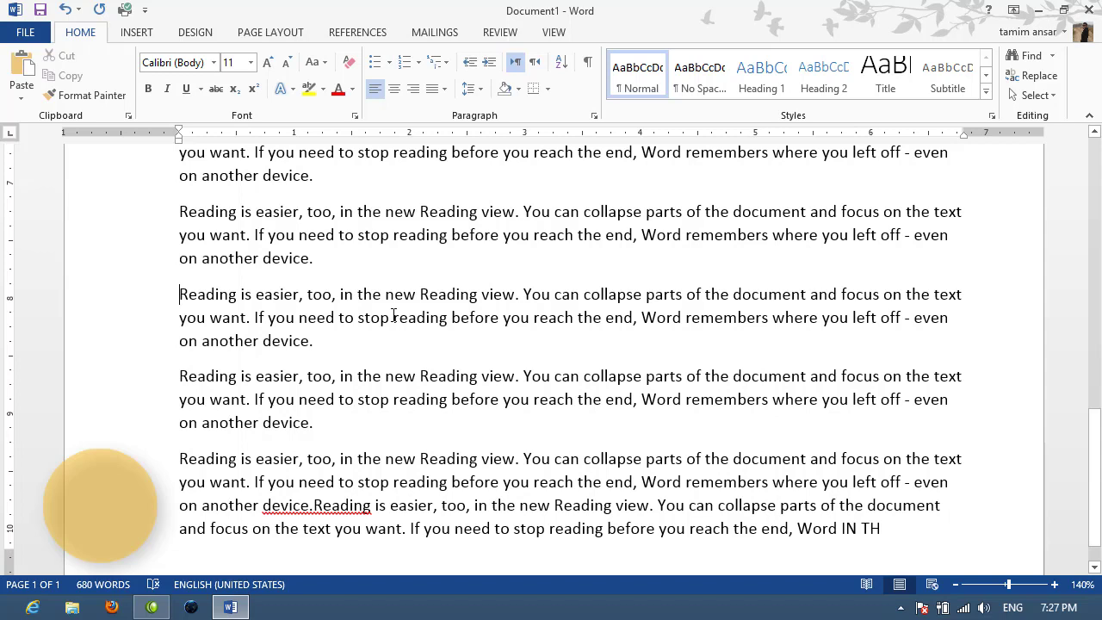
click(593, 115)
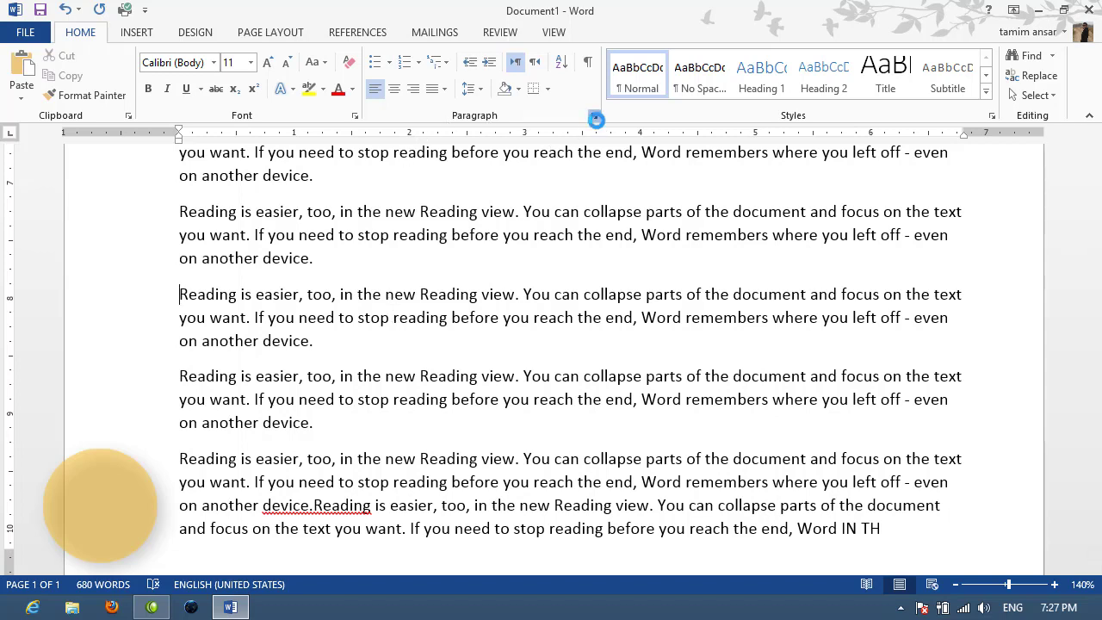
click(422, 169)
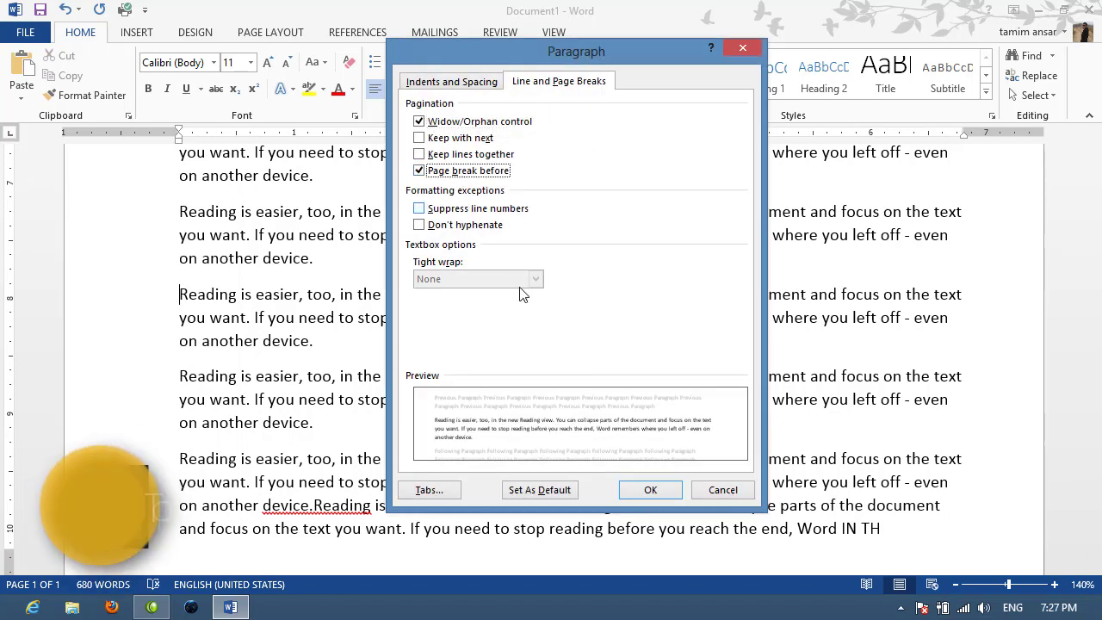
click(638, 484)
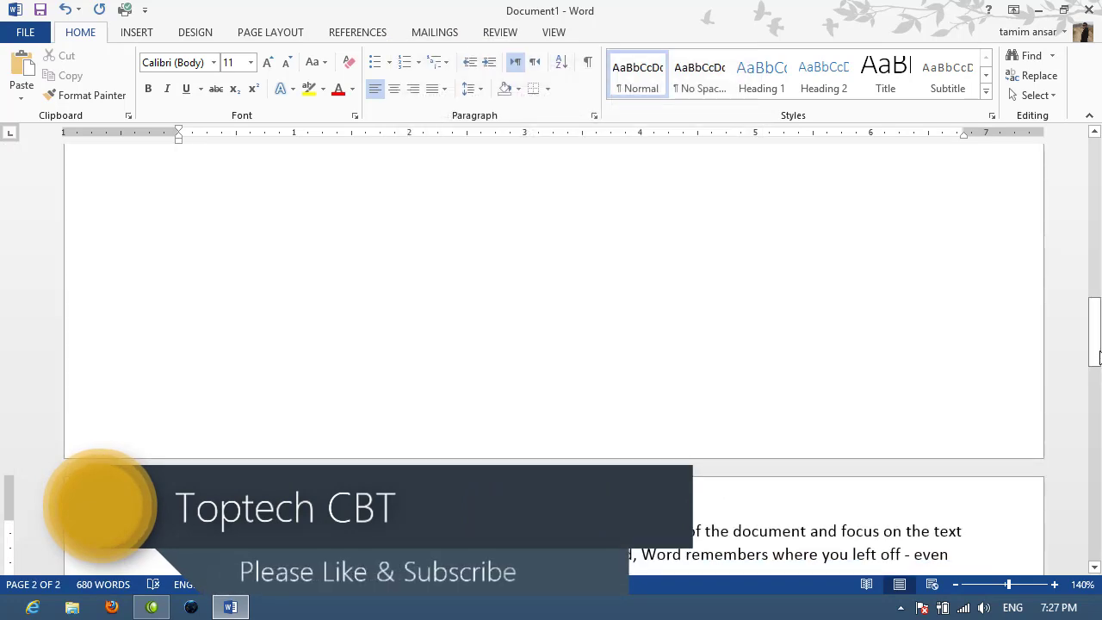
drag(1096, 356, 1098, 401)
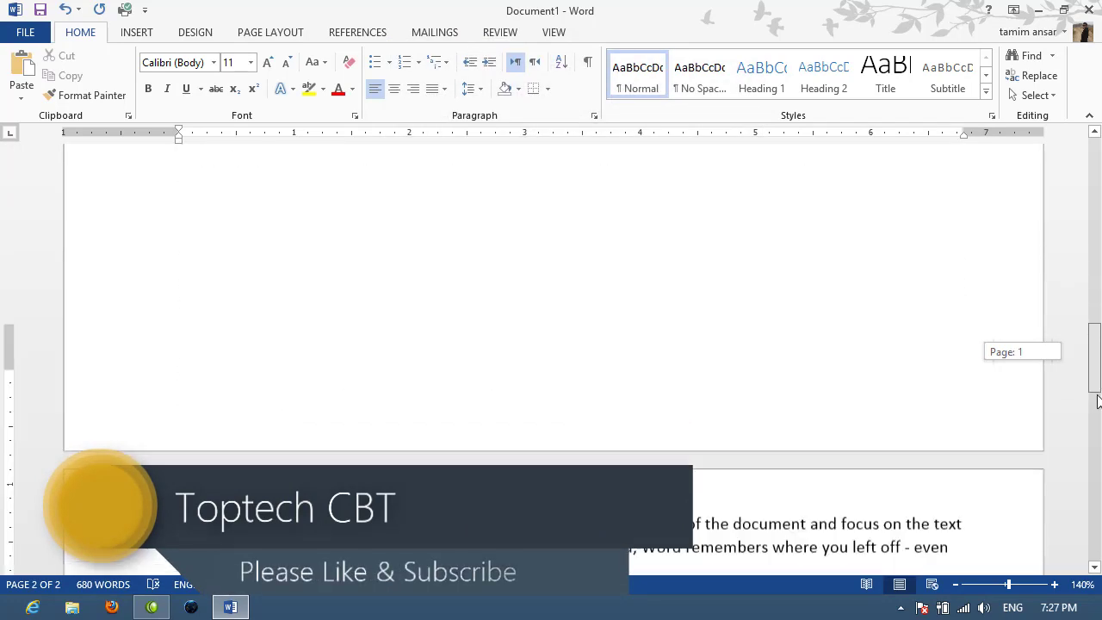
drag(1098, 400, 1093, 412)
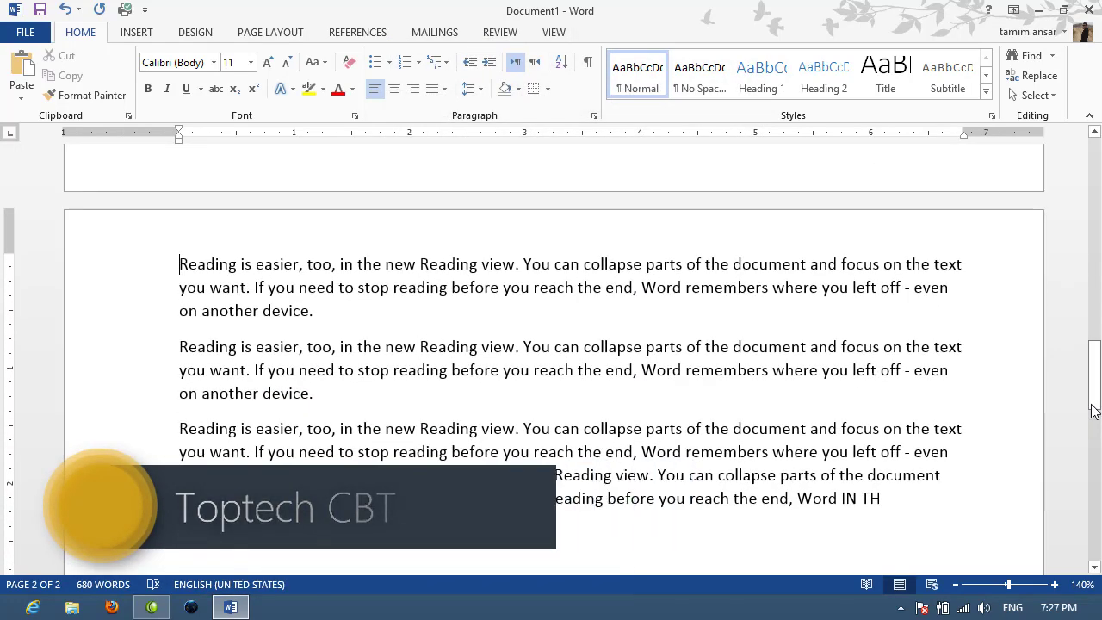
scroll(1093, 412, down, 1)
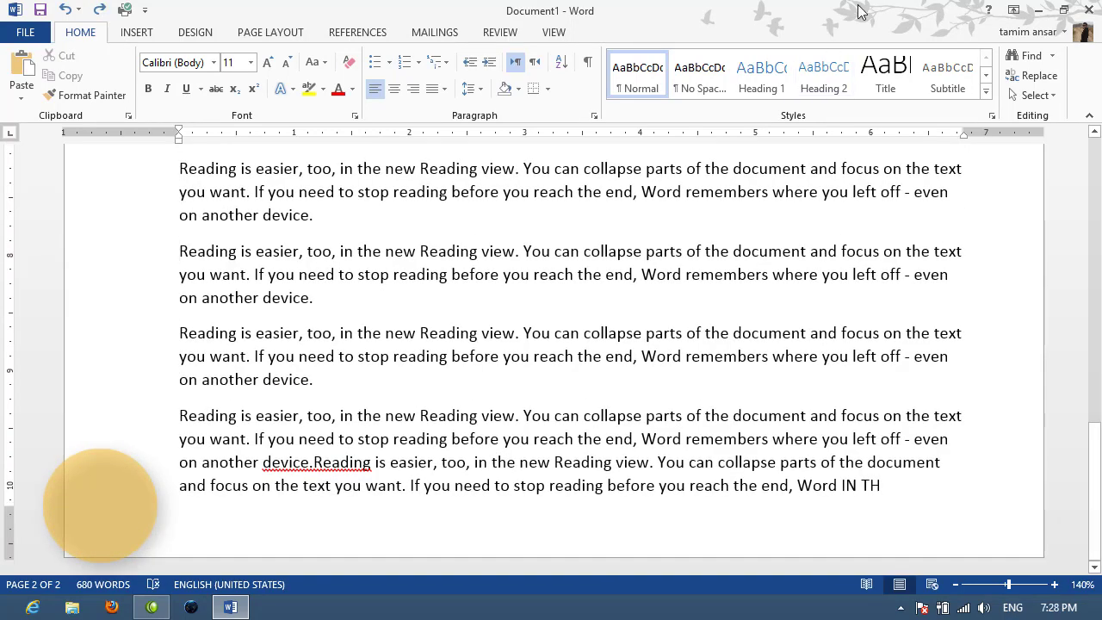
click(595, 115)
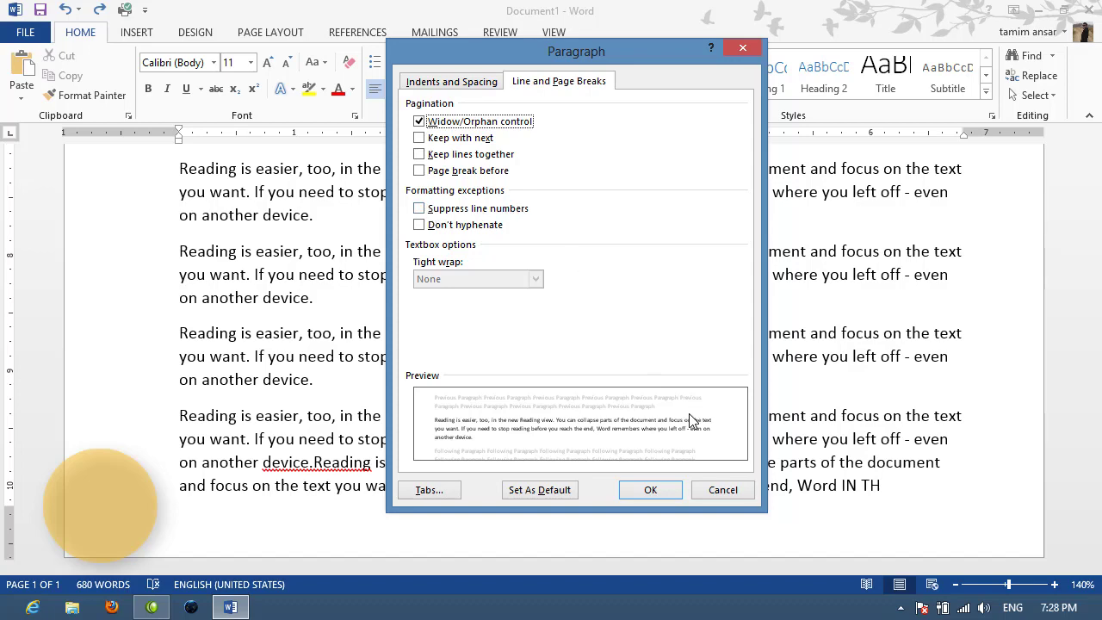
click(721, 491)
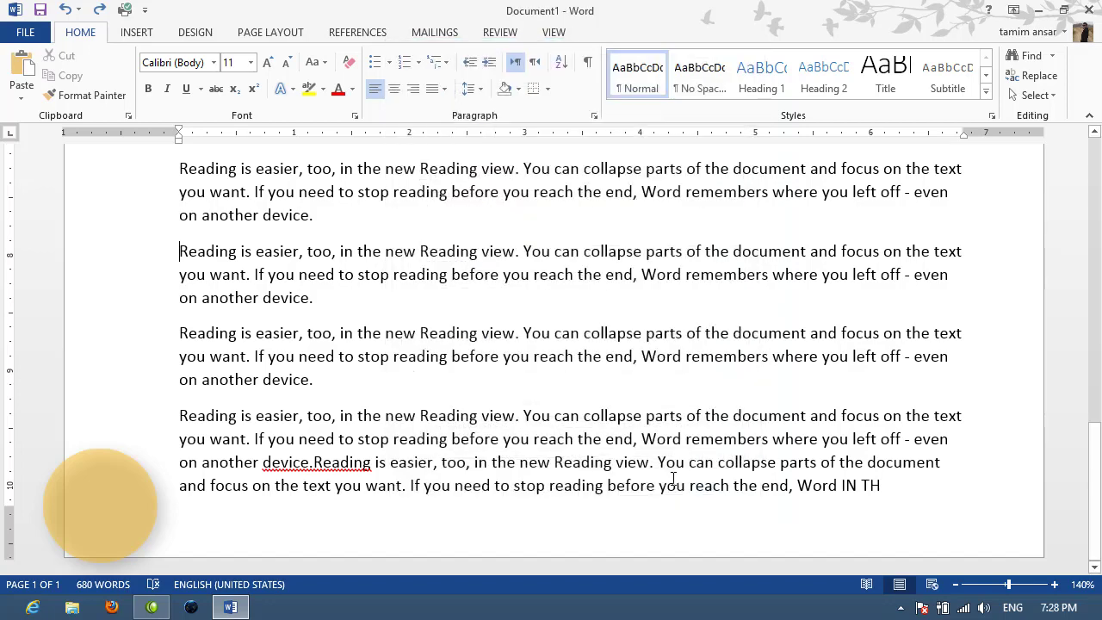
- Apply Continuous line numbering to the whole document, then select the second paragraph (lines 4–6)
key(ctrl+a)
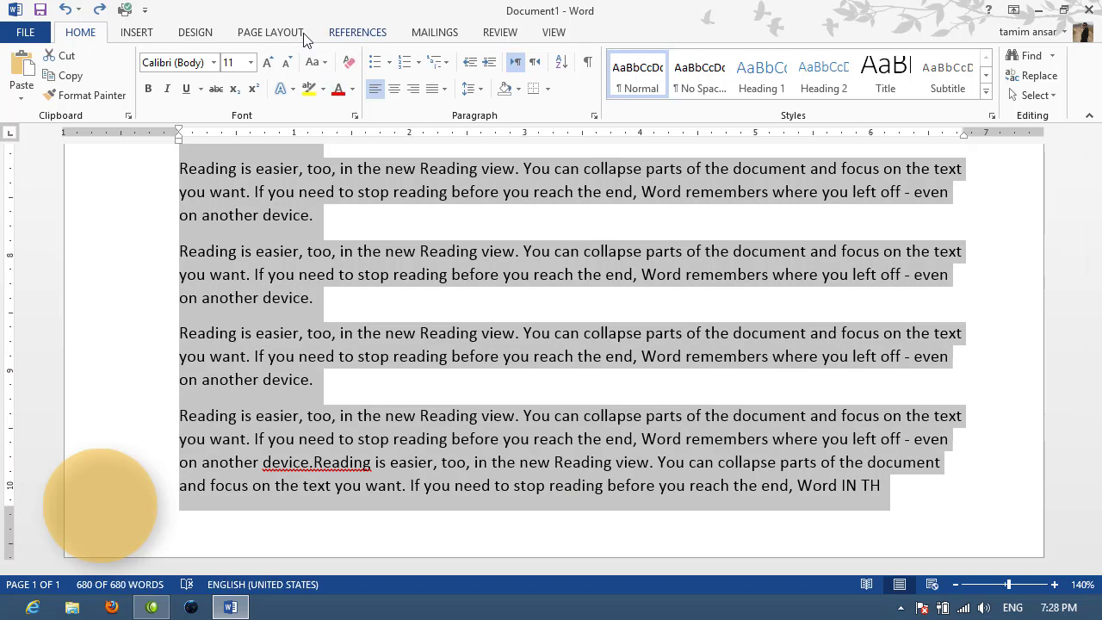
click(278, 34)
click(258, 76)
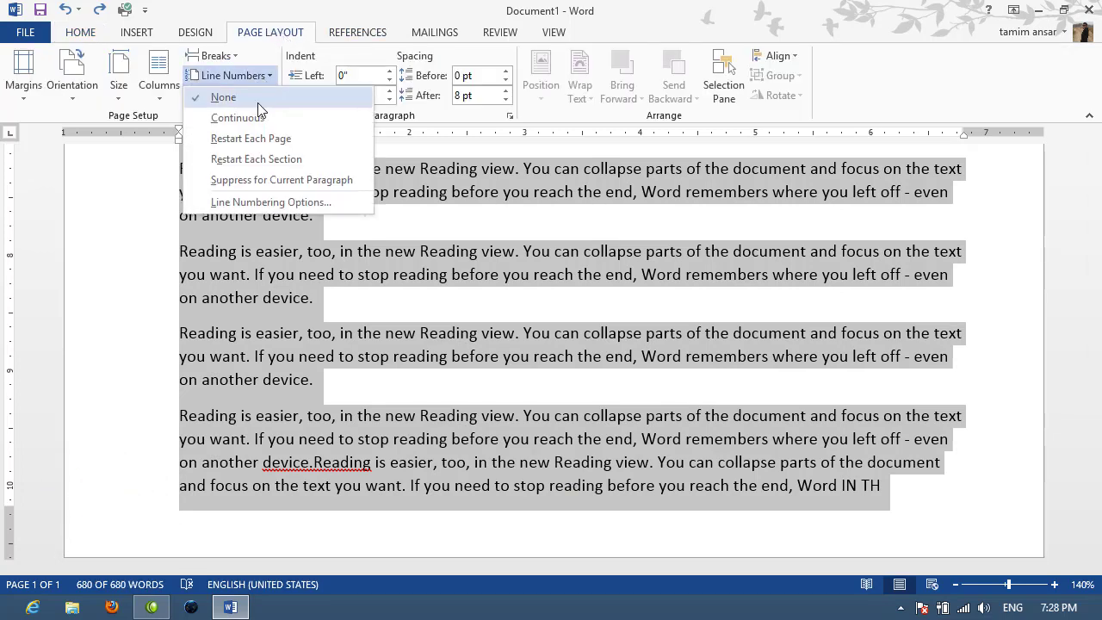
click(258, 118)
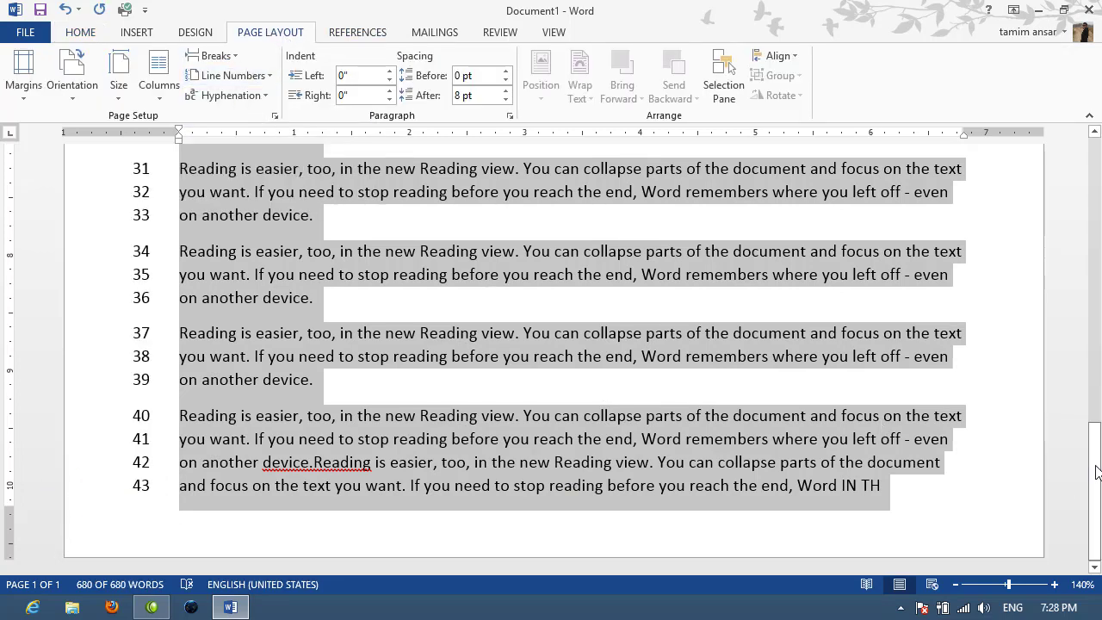
mouse_move(1095, 478)
mouse_down()
mouse_move(1083, 353)
mouse_move(1095, 151)
mouse_up()
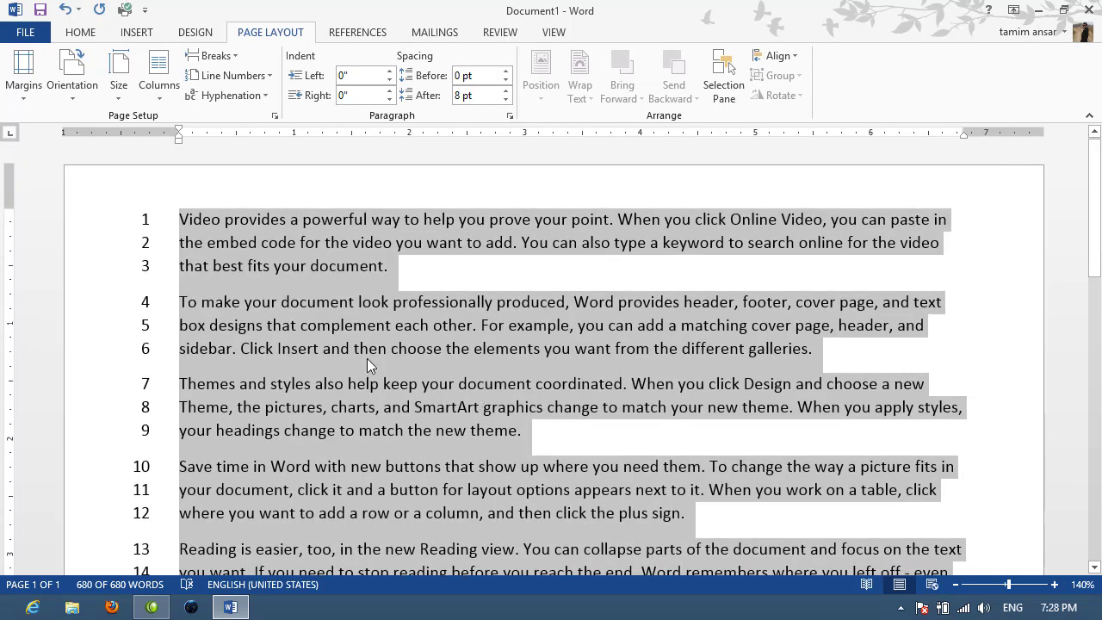
click(366, 355)
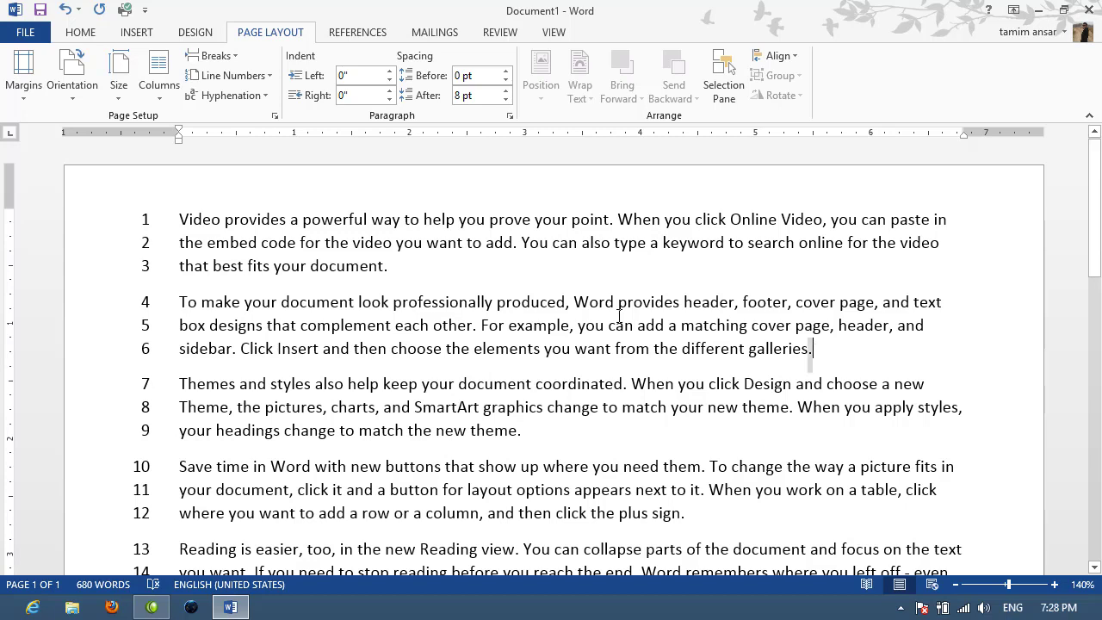
drag(811, 348, 177, 299)
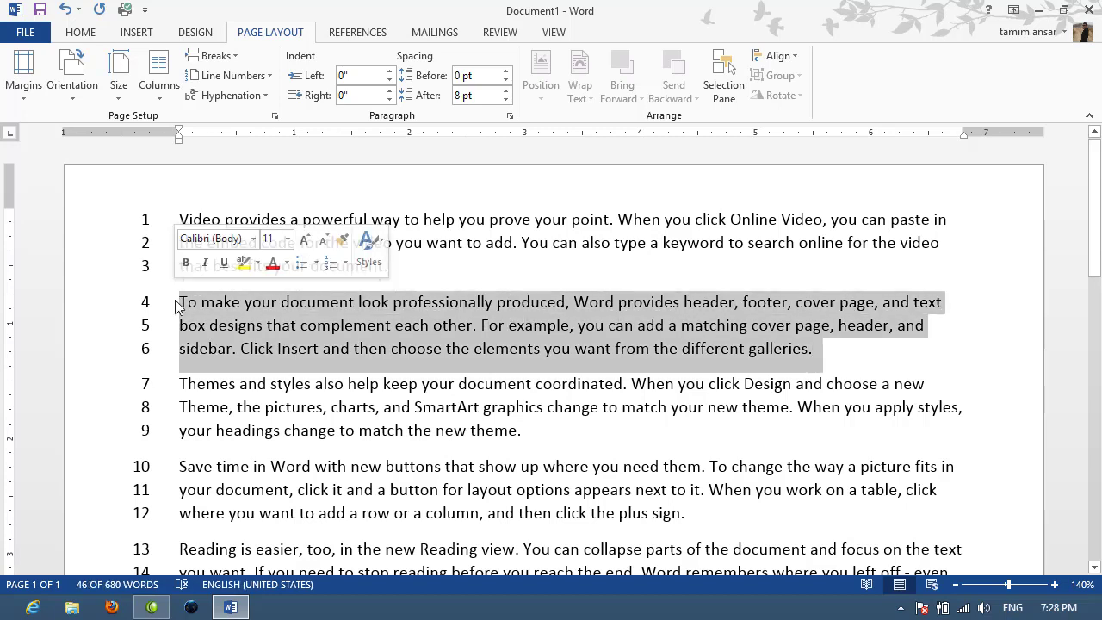
click(93, 34)
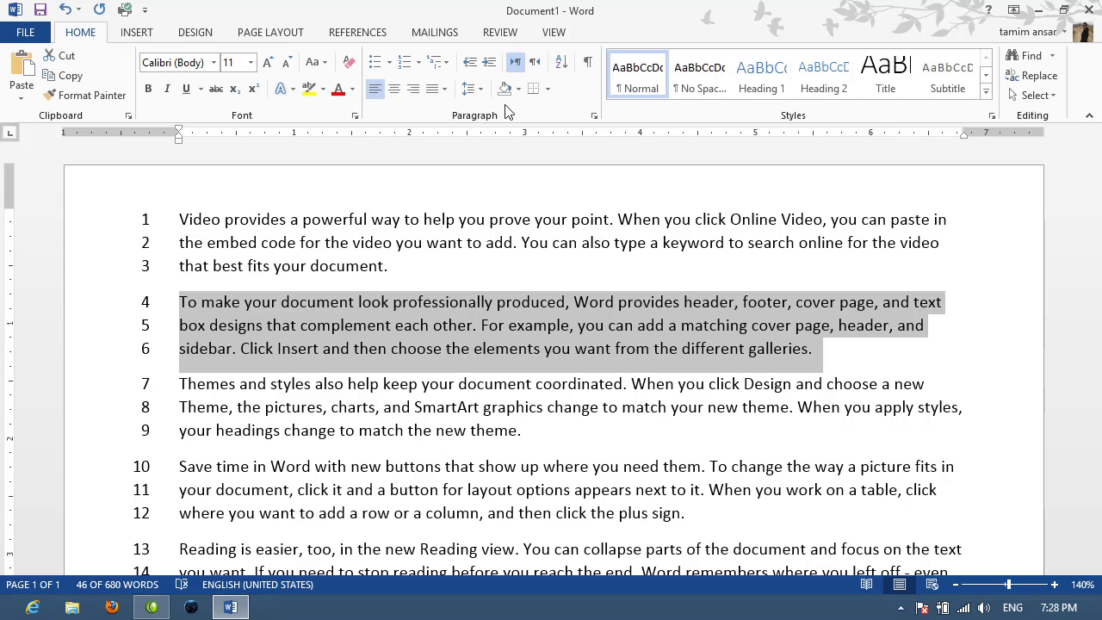
click(592, 117)
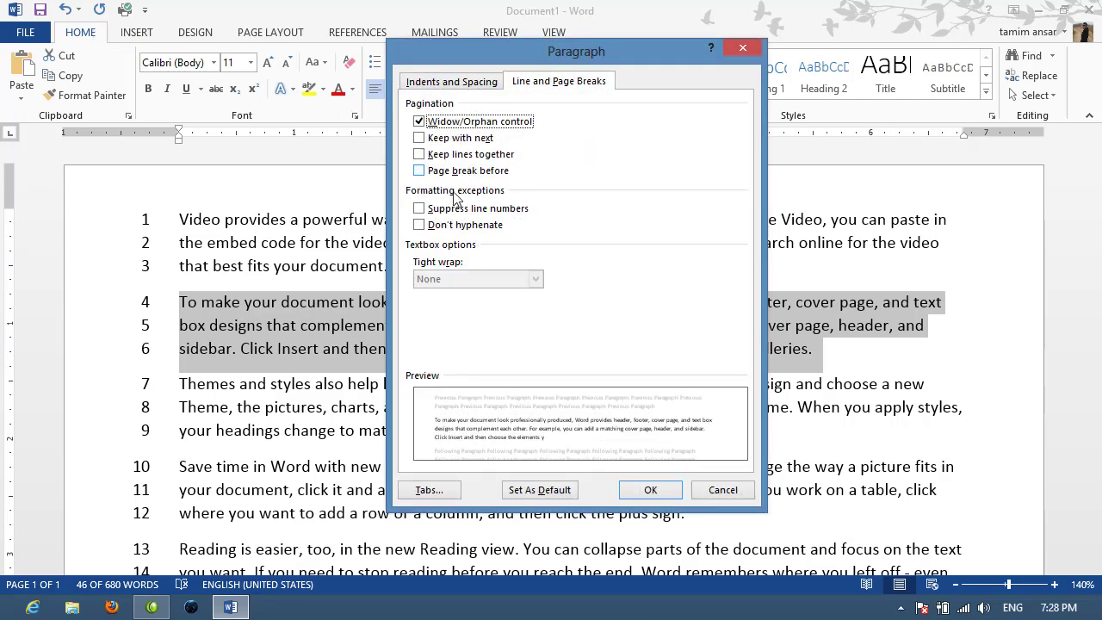
click(442, 212)
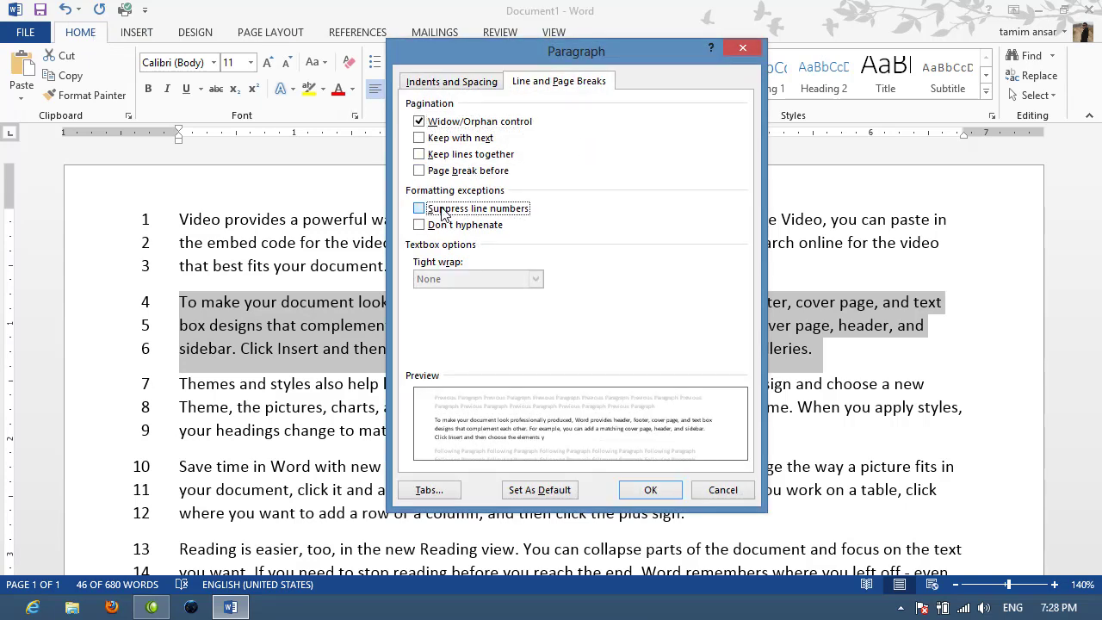
click(650, 489)
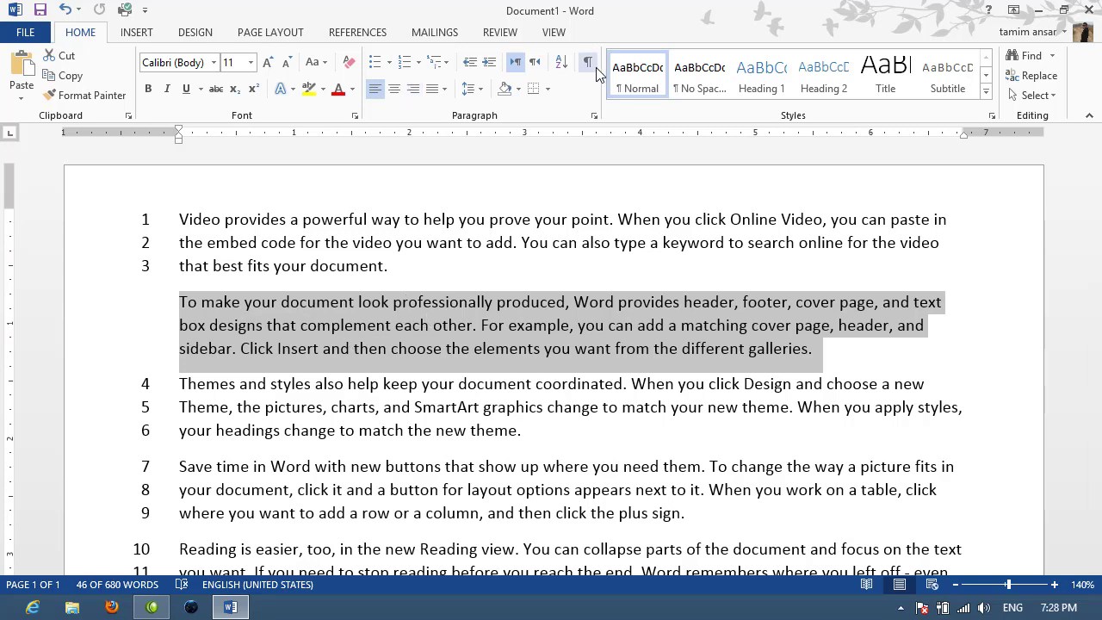
click(594, 115)
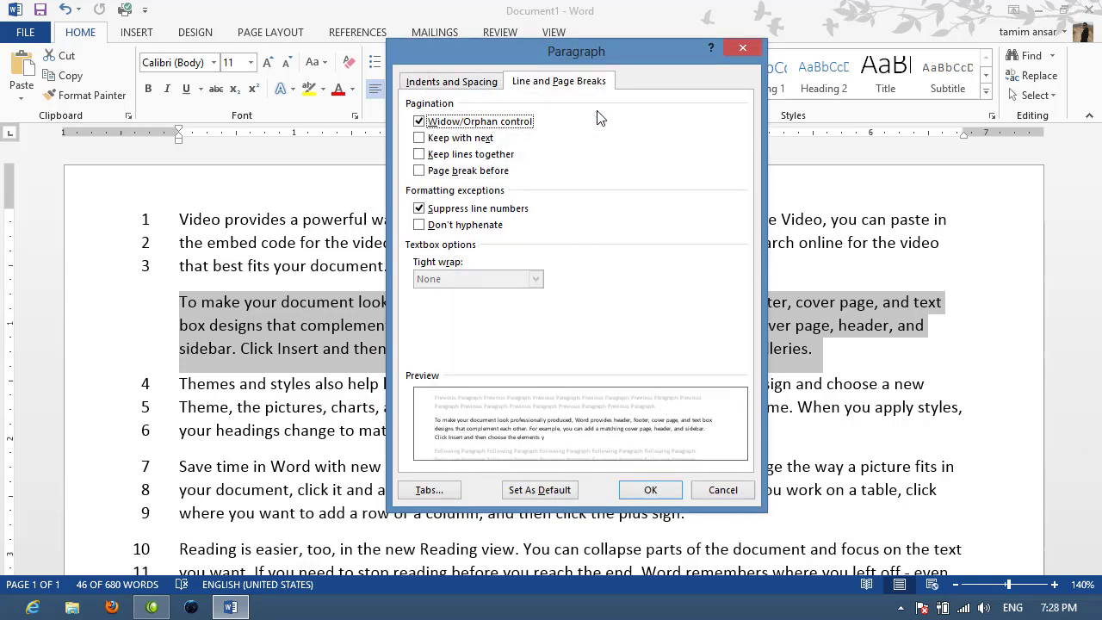
click(444, 209)
click(651, 489)
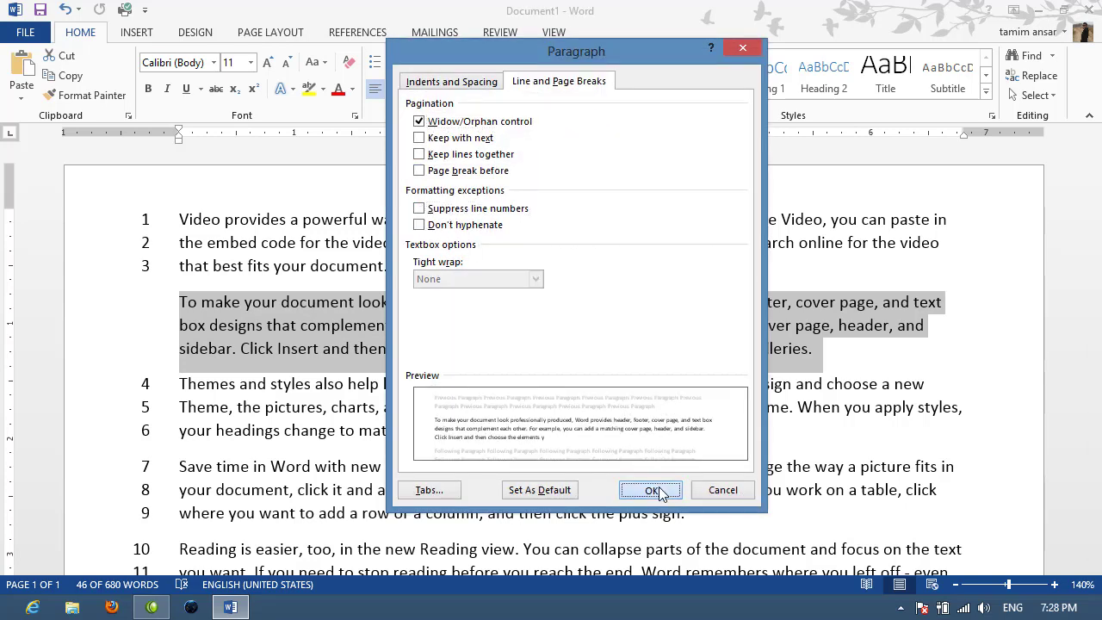
click(595, 116)
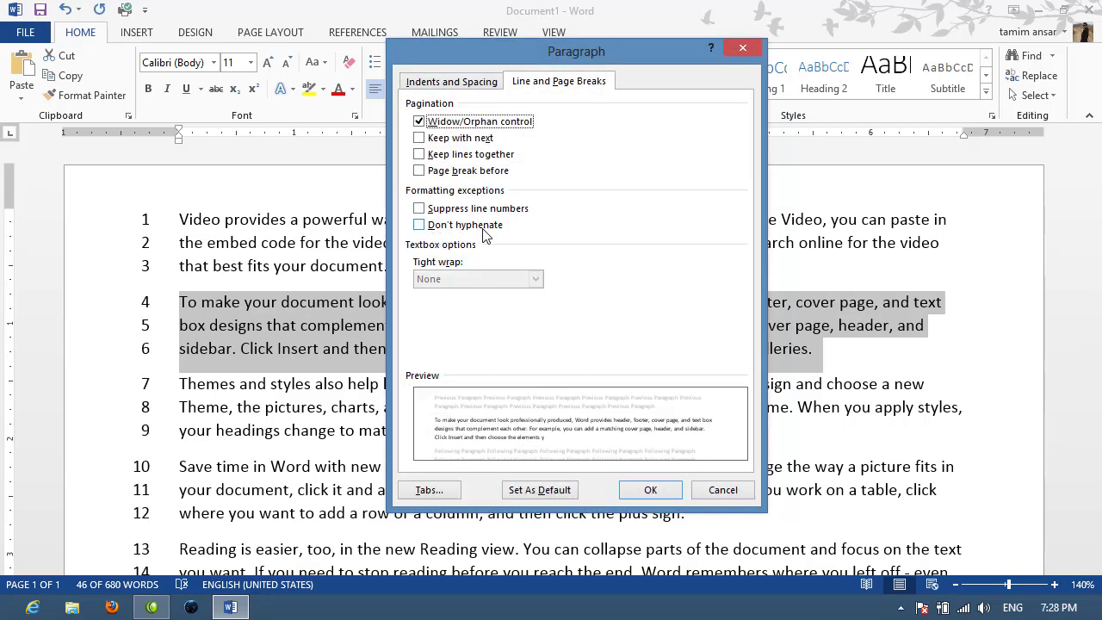
click(725, 490)
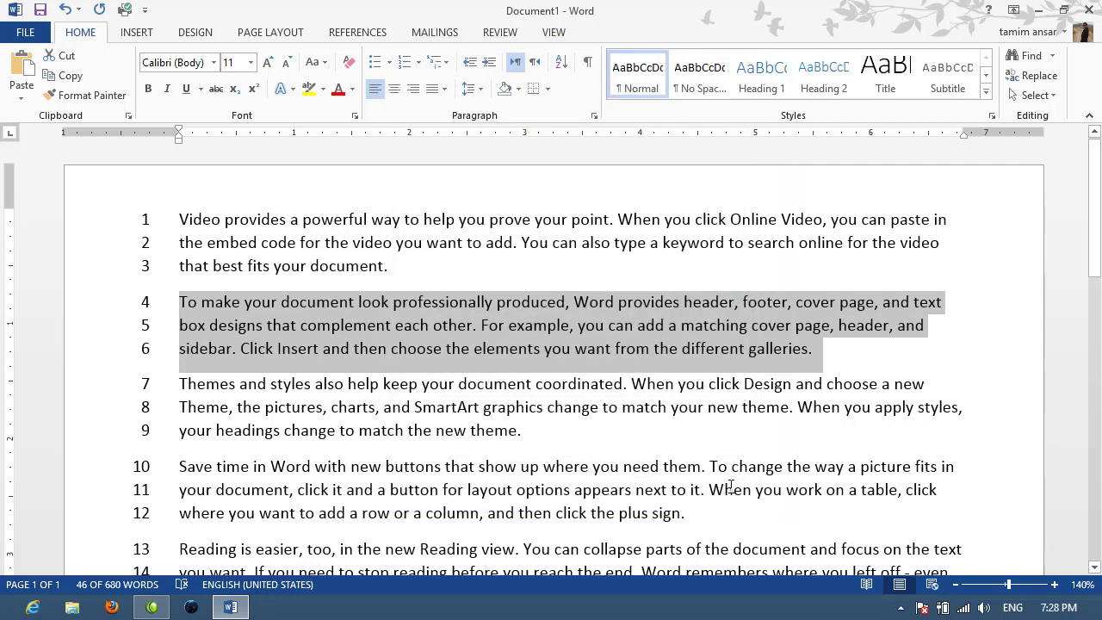
click(279, 35)
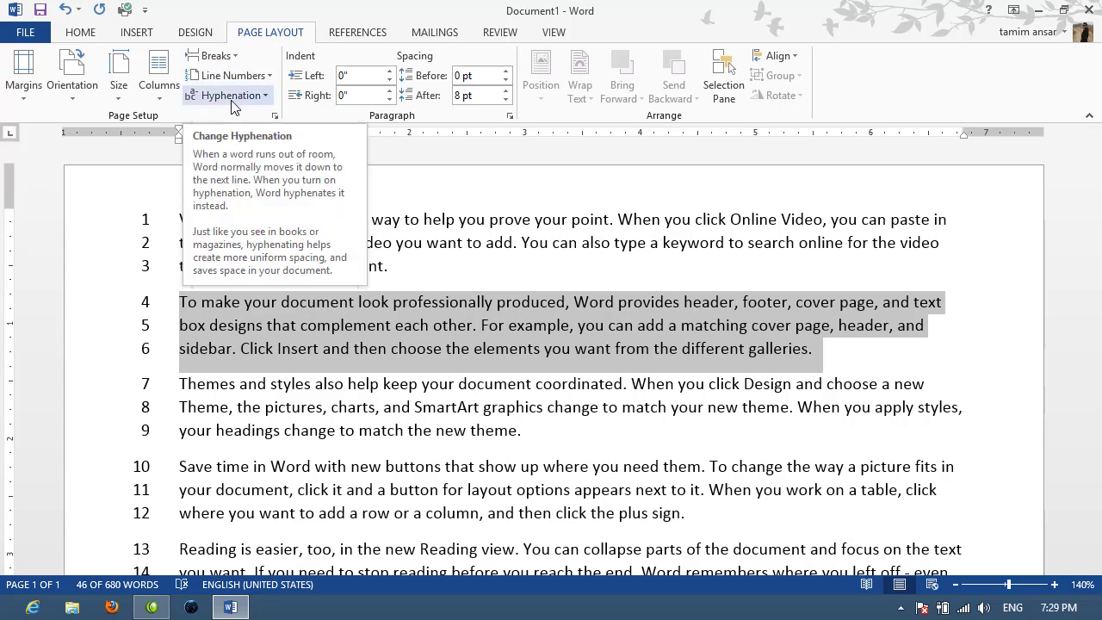
click(345, 353)
key(ctrl+a)
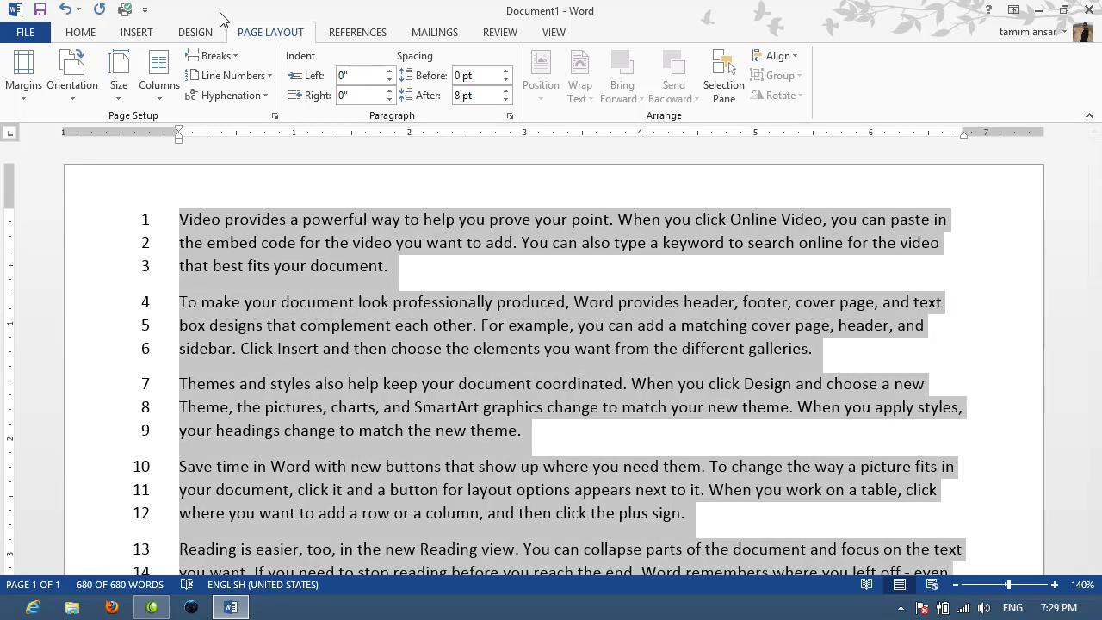
click(90, 37)
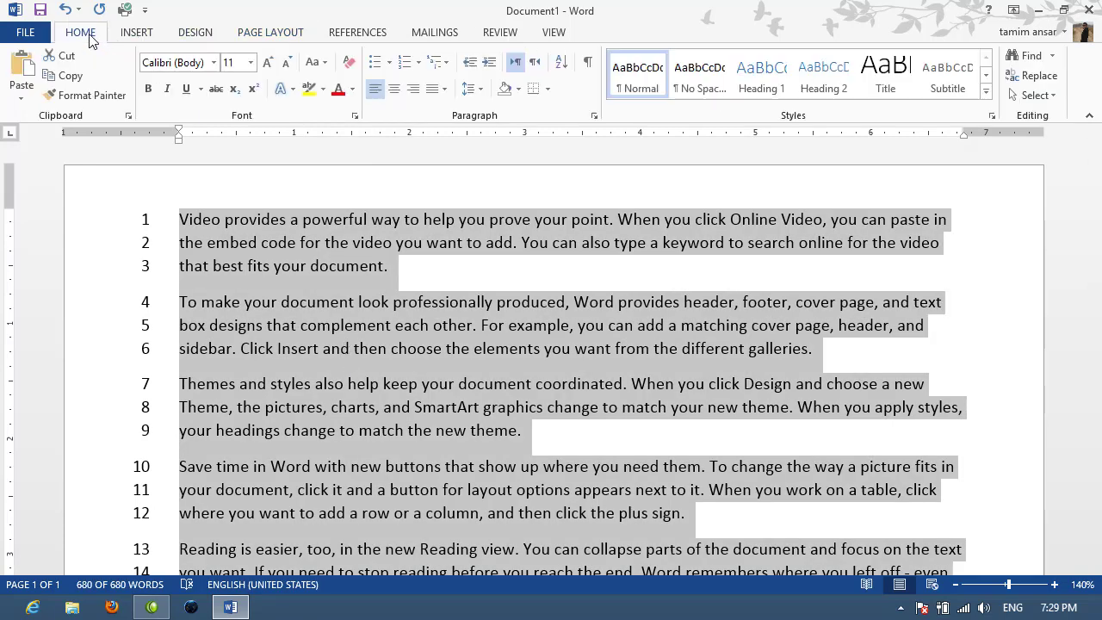
click(481, 93)
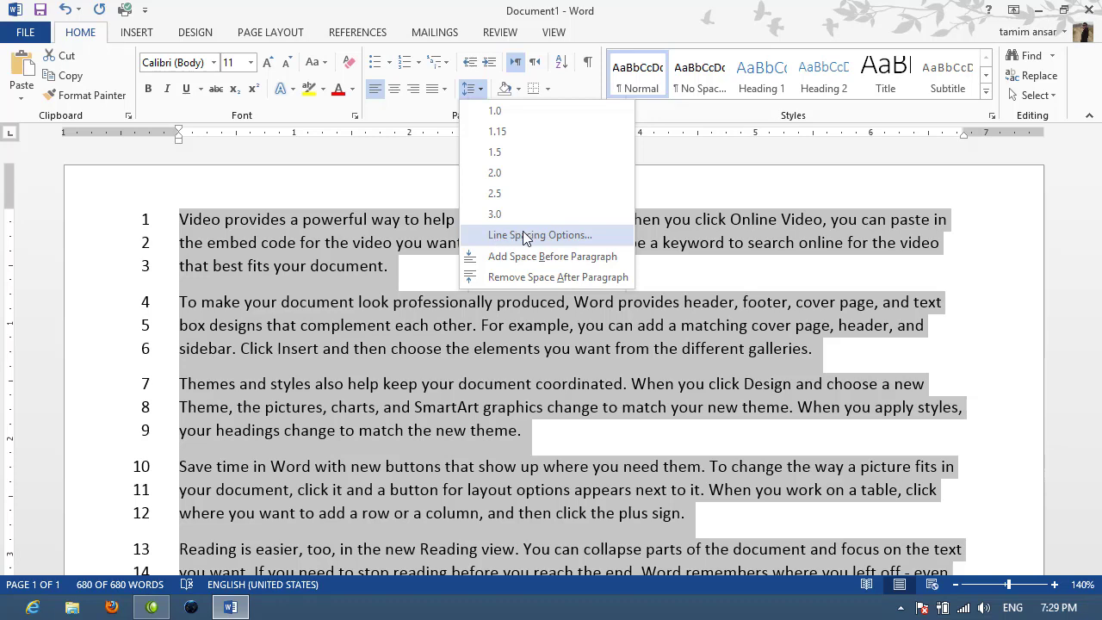
click(523, 231)
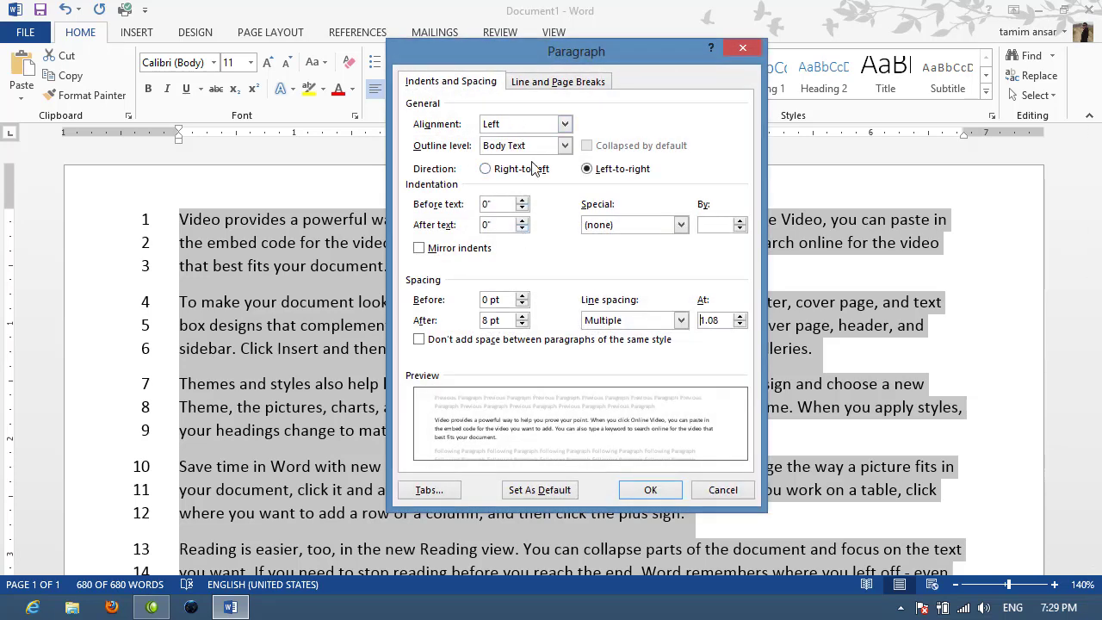
click(742, 49)
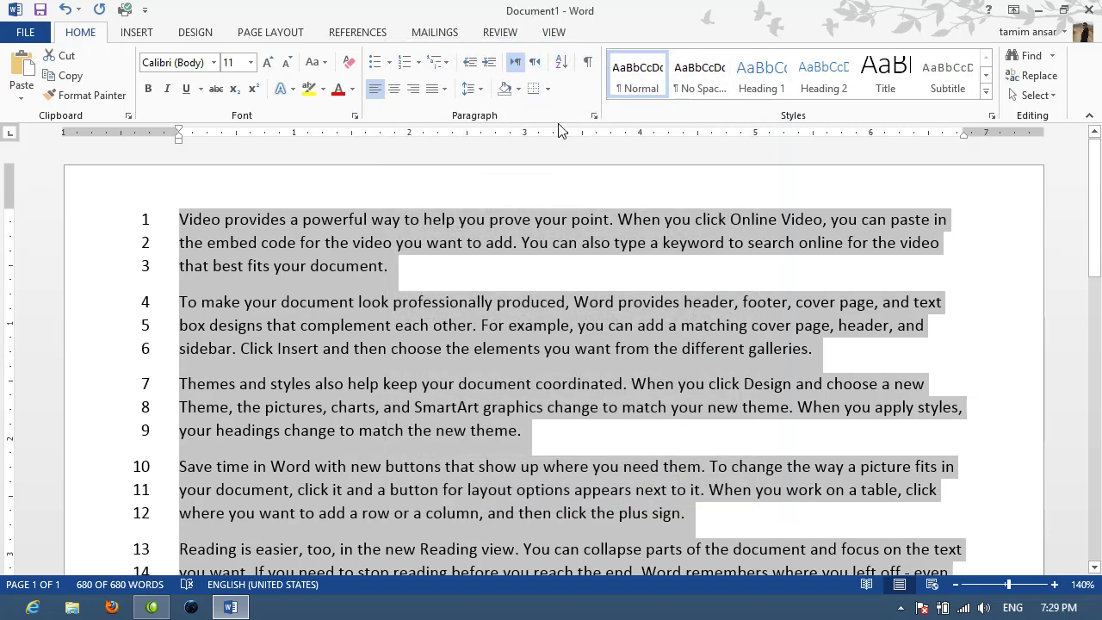
click(471, 62)
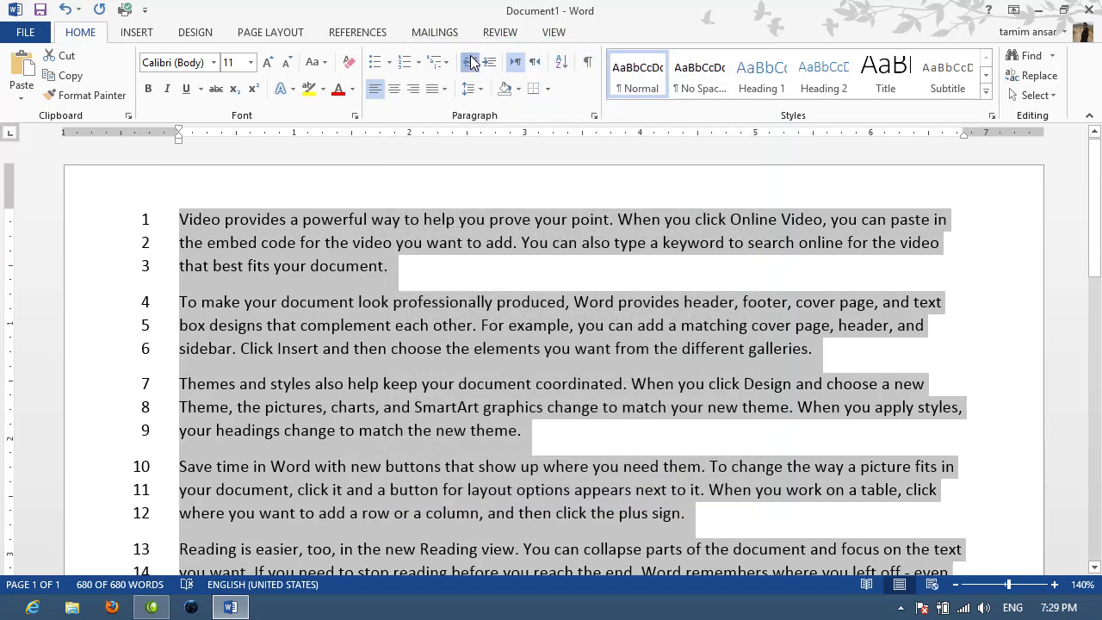
click(496, 64)
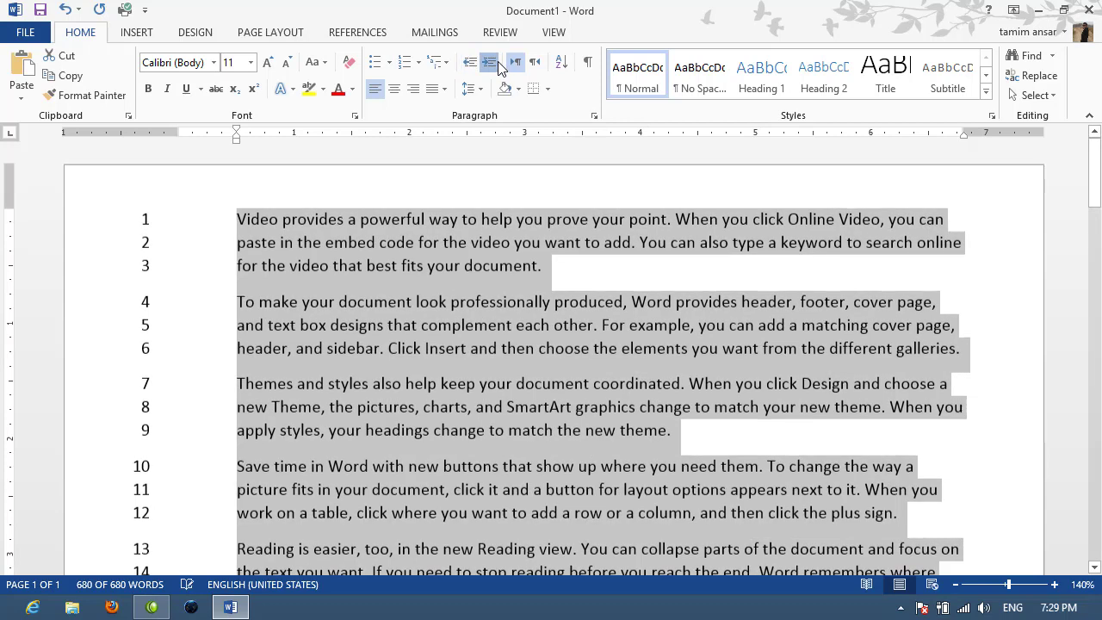
click(495, 64)
click(471, 63)
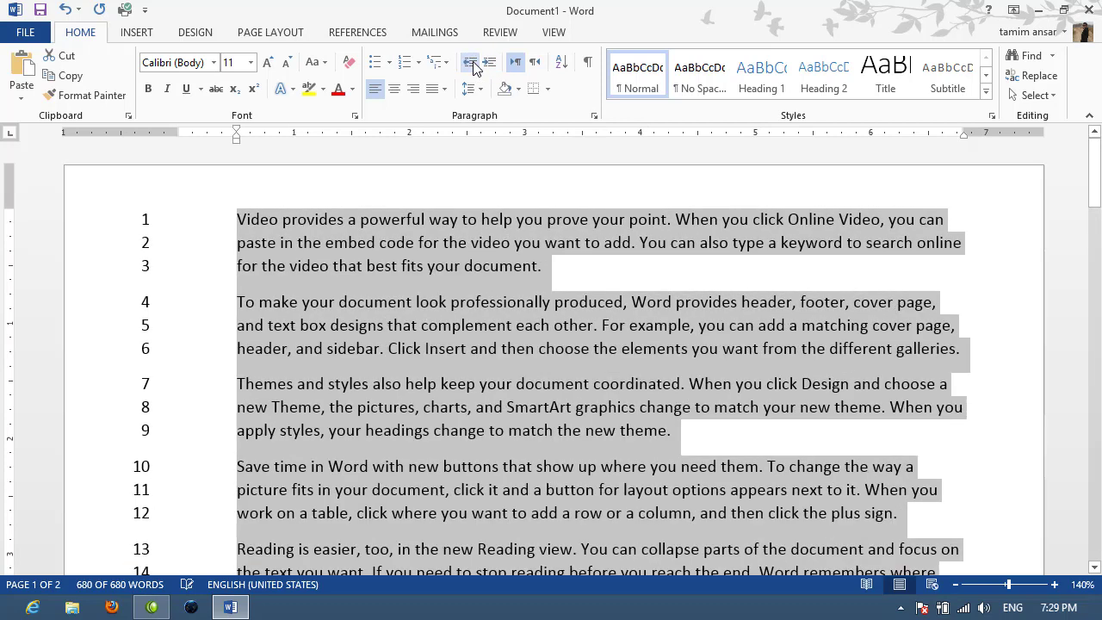
click(471, 64)
click(488, 63)
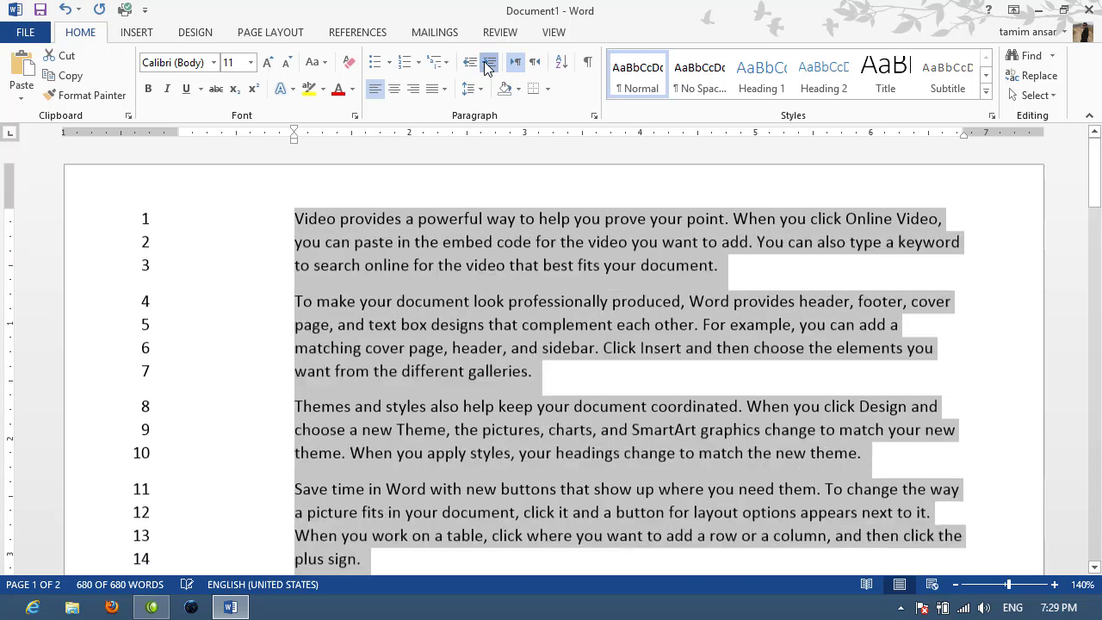
click(488, 64)
click(470, 64)
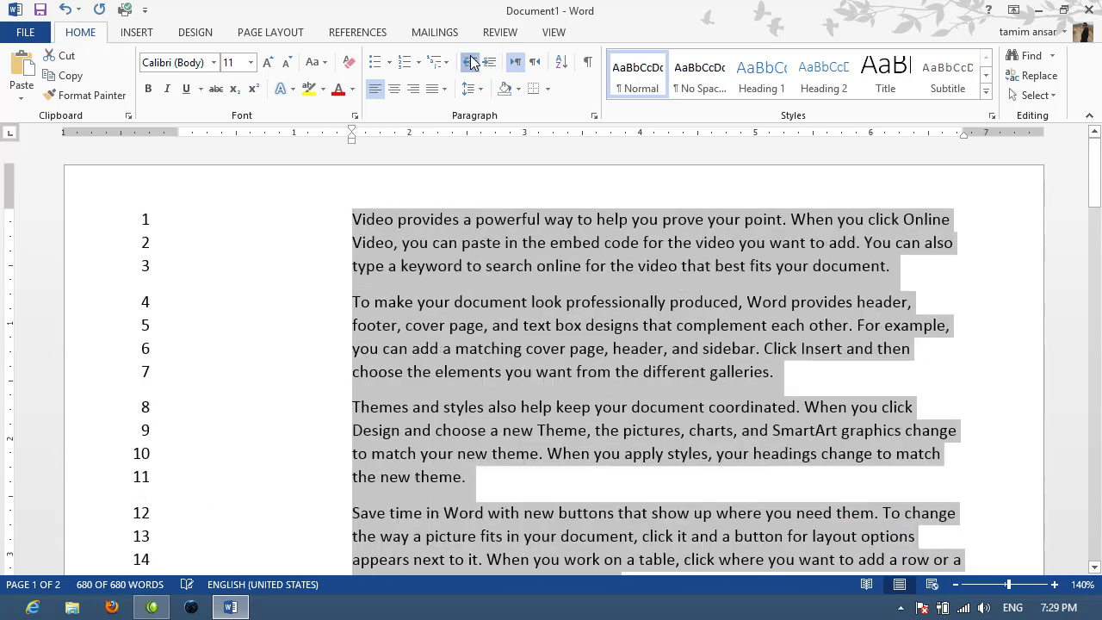
click(470, 64)
click(470, 64)
click(470, 64)
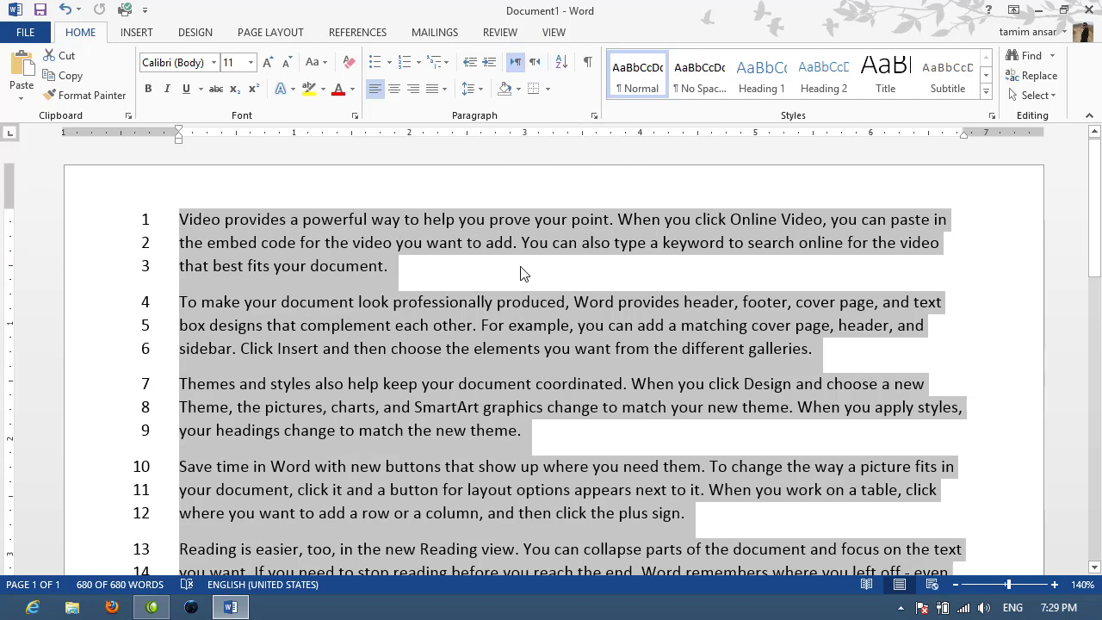
- Delete all the text, set Line Numbers to None, and right-align the empty paragraph
key(Delete)
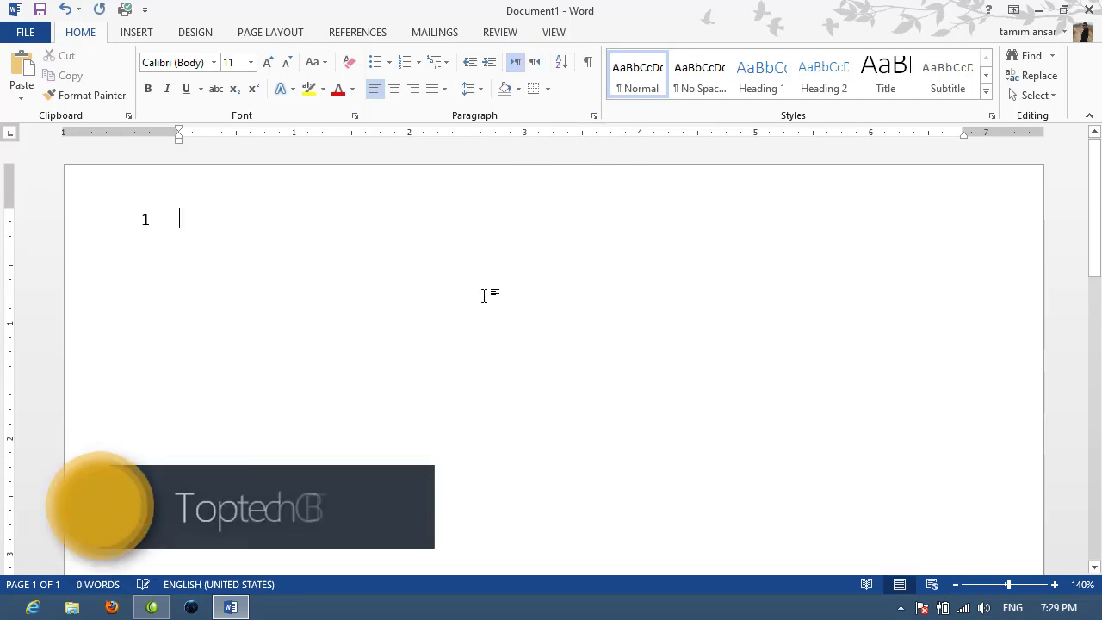
click(279, 34)
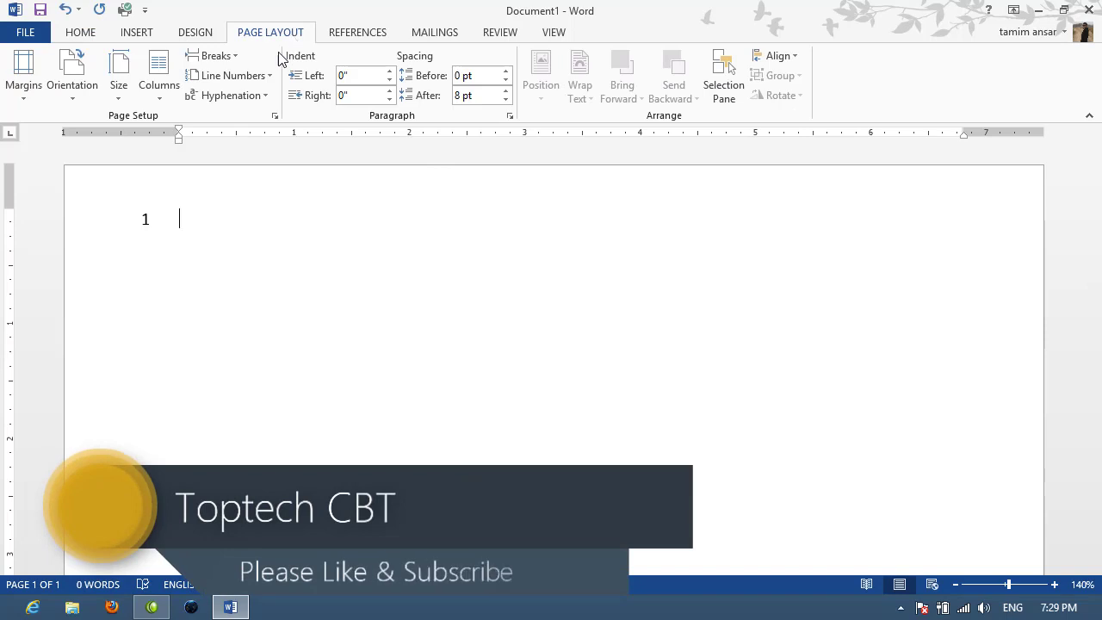
click(250, 75)
click(231, 98)
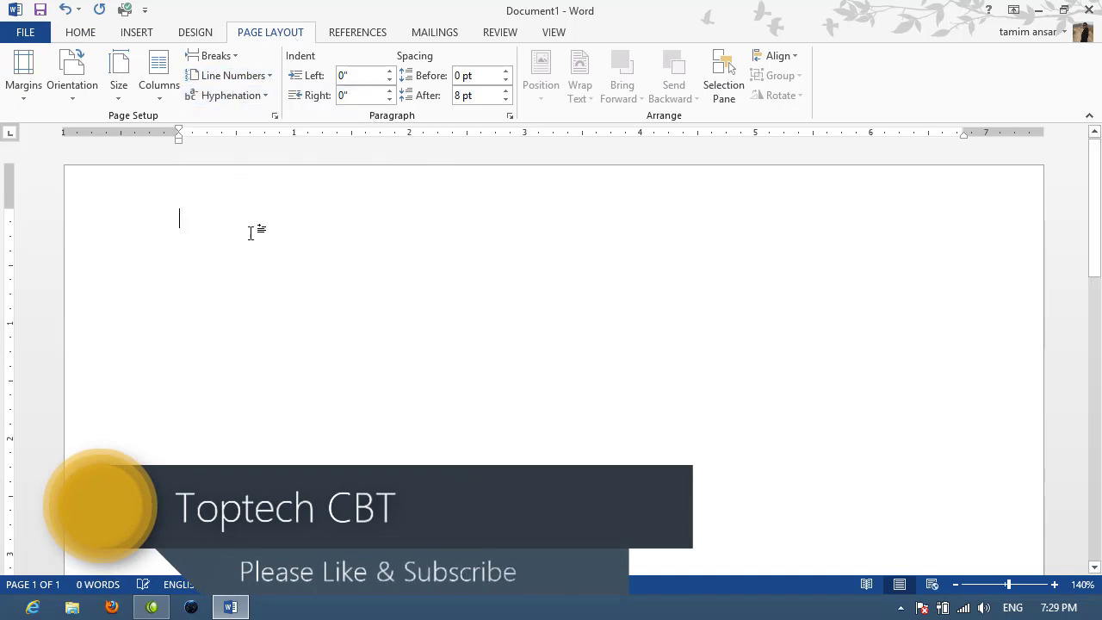
click(81, 33)
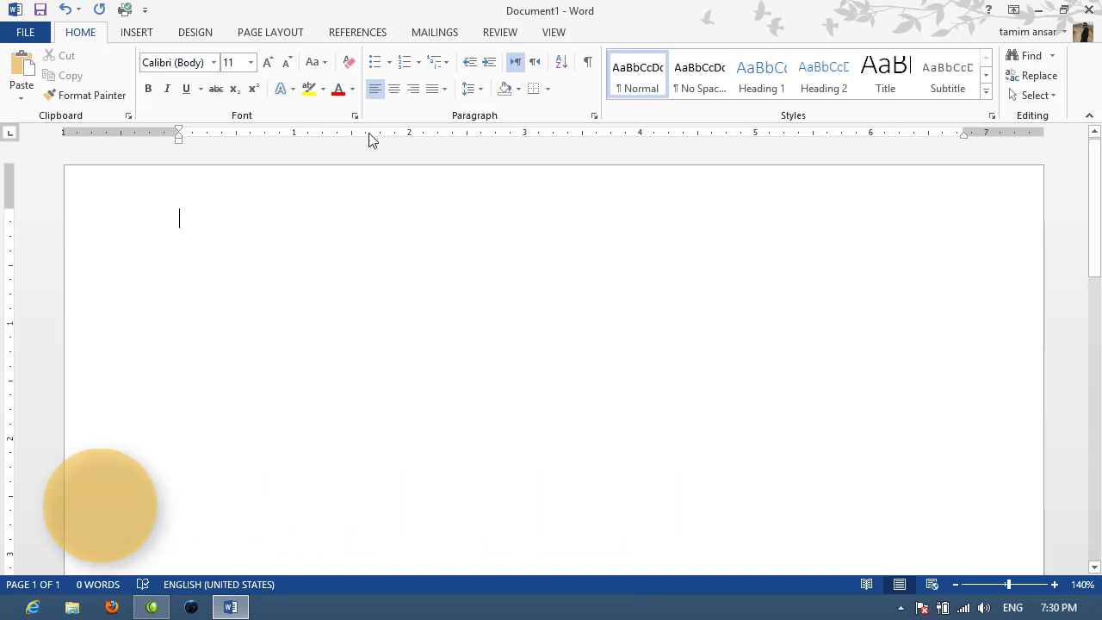
click(413, 89)
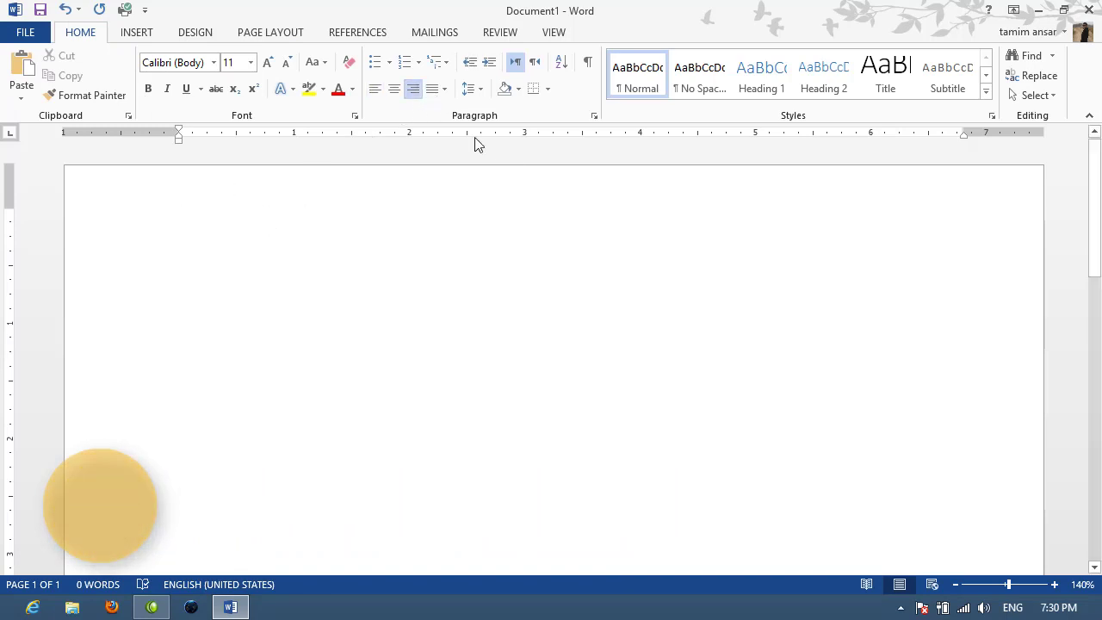
- Type the Persian phrase 'ما توسط به', then add 'OPEN' at the start of the line
key(alt+shift)
text(ما توط)
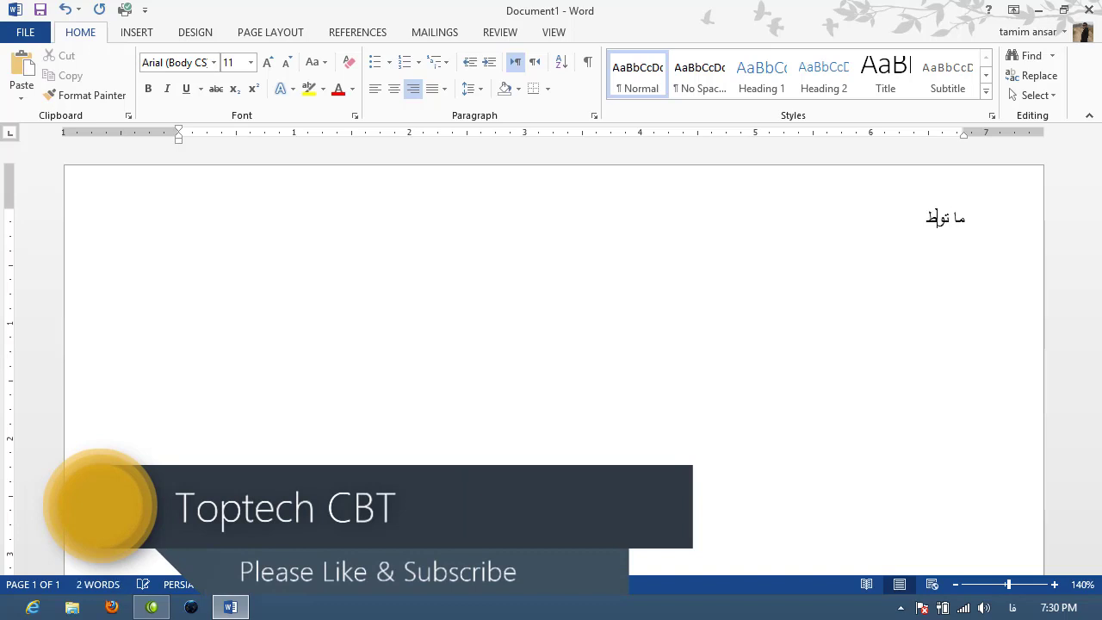
text(س)
text(ط به)
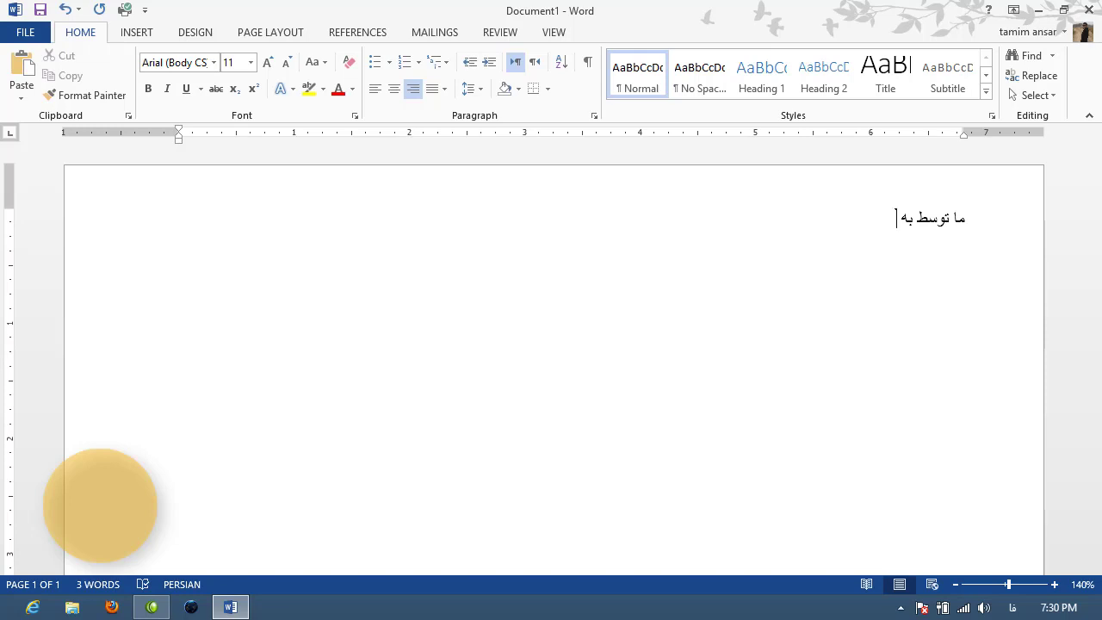
key(alt+shift)
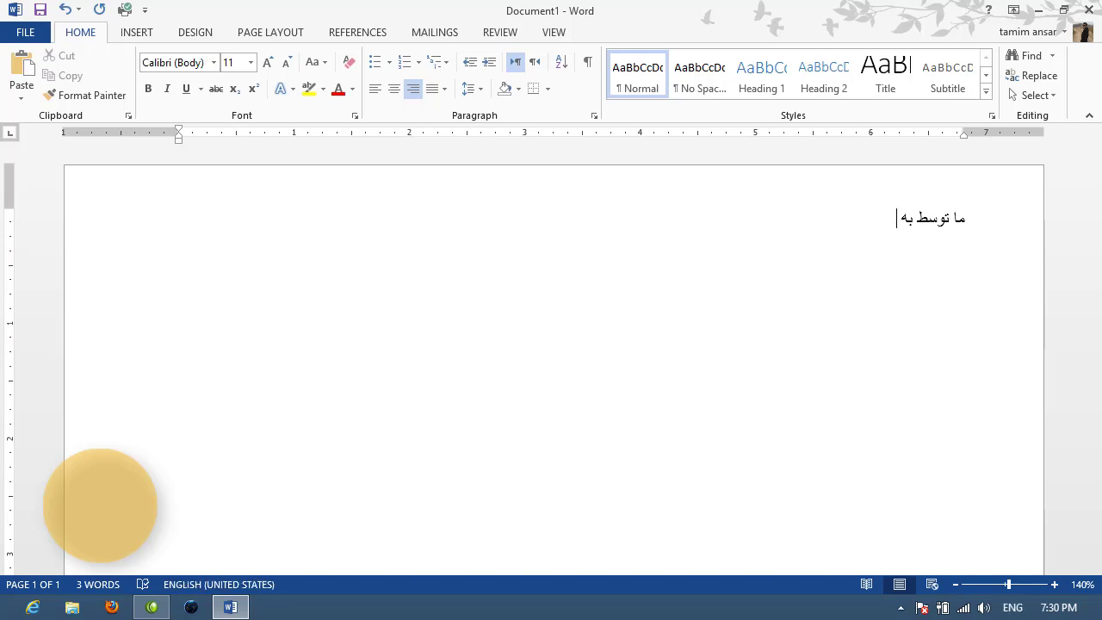
key(Home)
text(OP)
key(BackSpace)
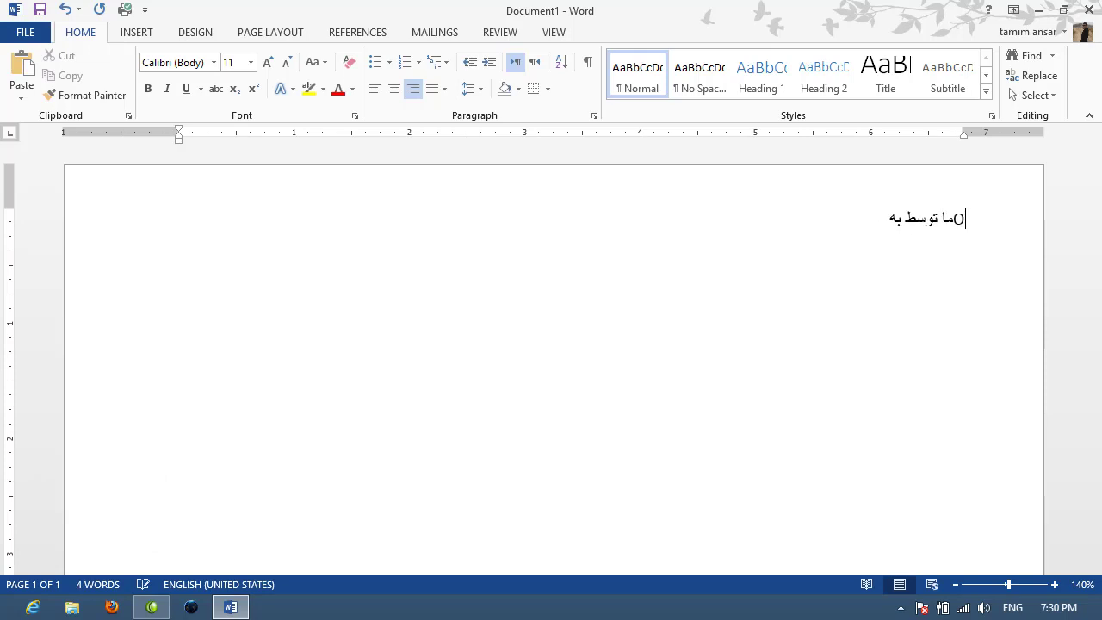
text(PEN)
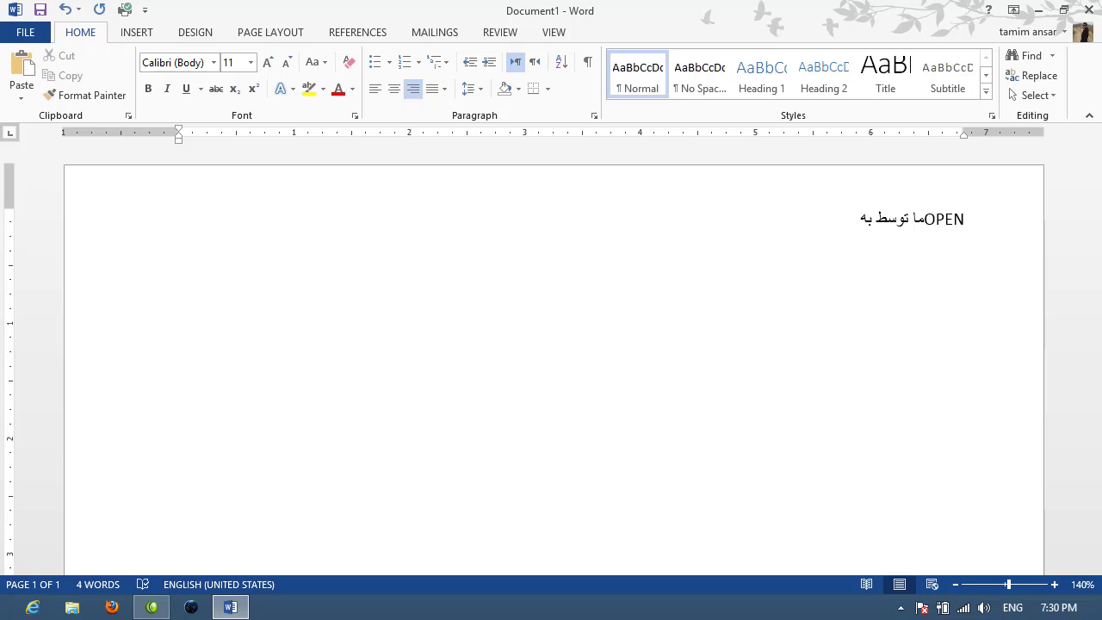
- Make the paragraph right-to-left and right-aligned, then type a Persian sentence
click(534, 65)
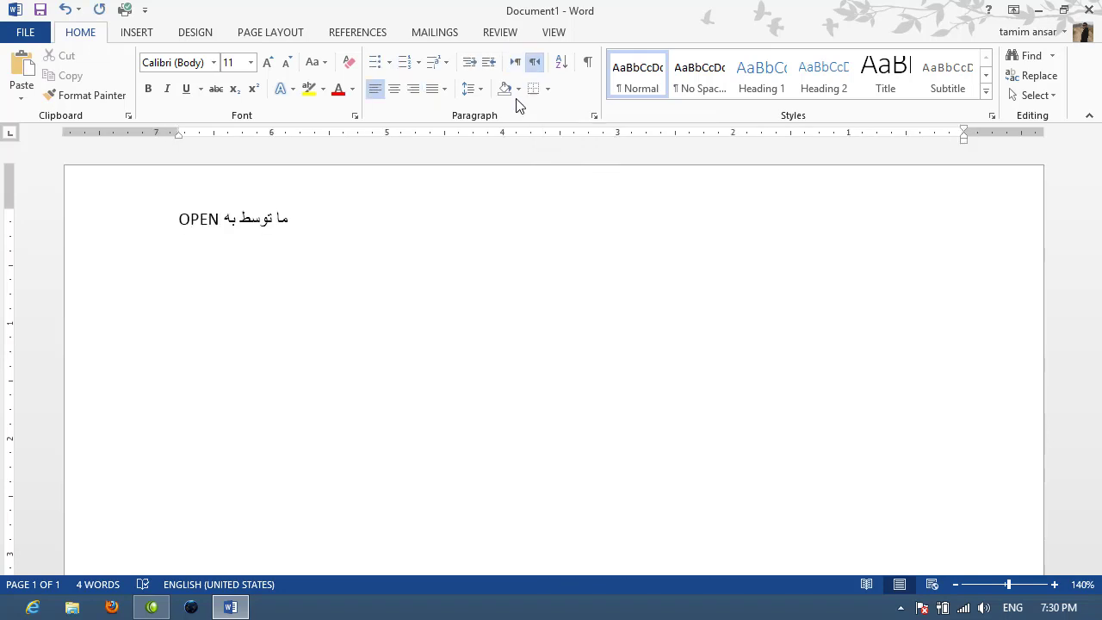
click(414, 90)
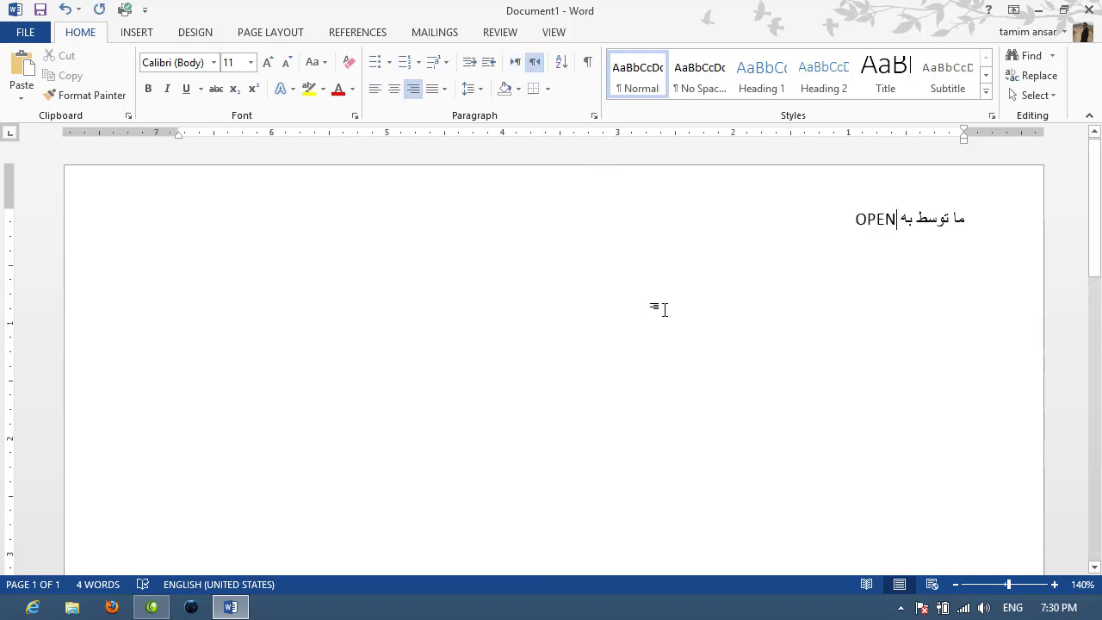
key(alt+shift)
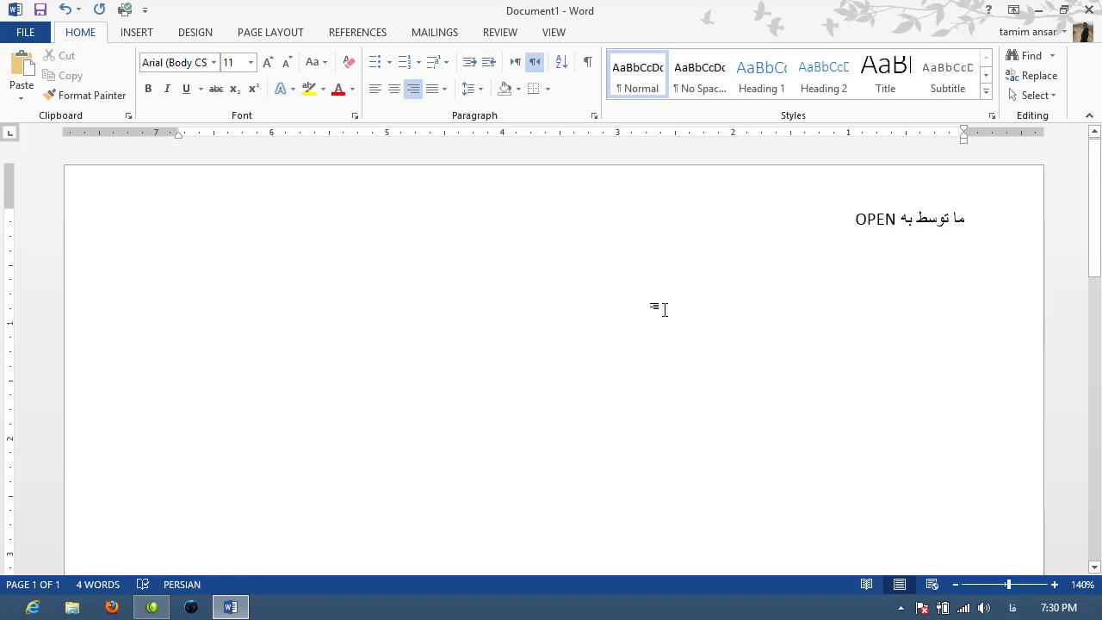
text(متی)
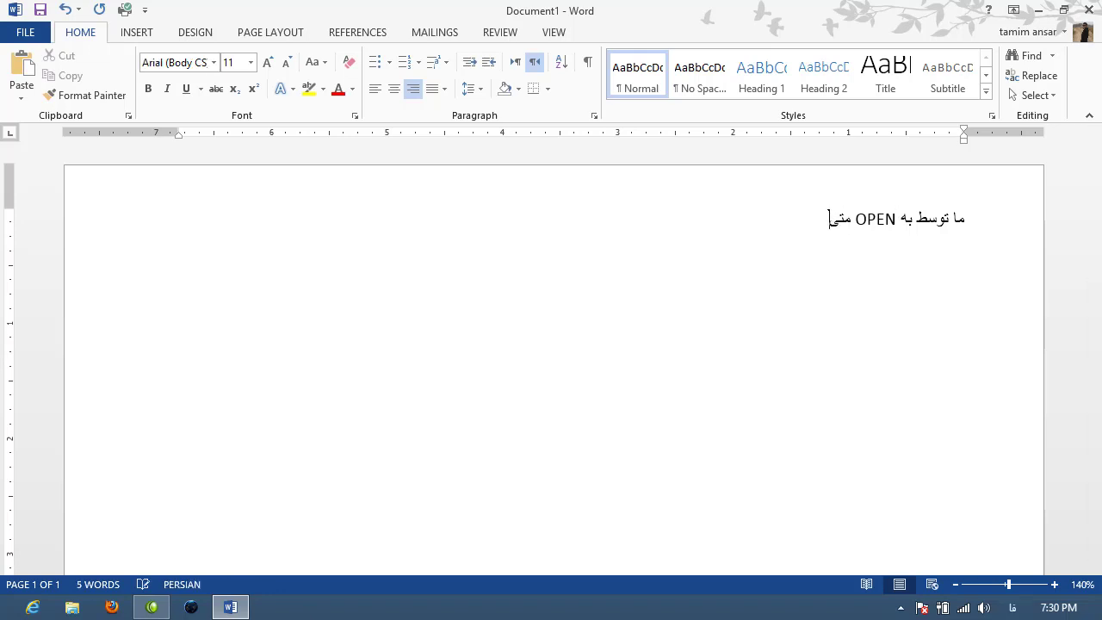
text(ت)
text(نیم)
text( فاعل های)
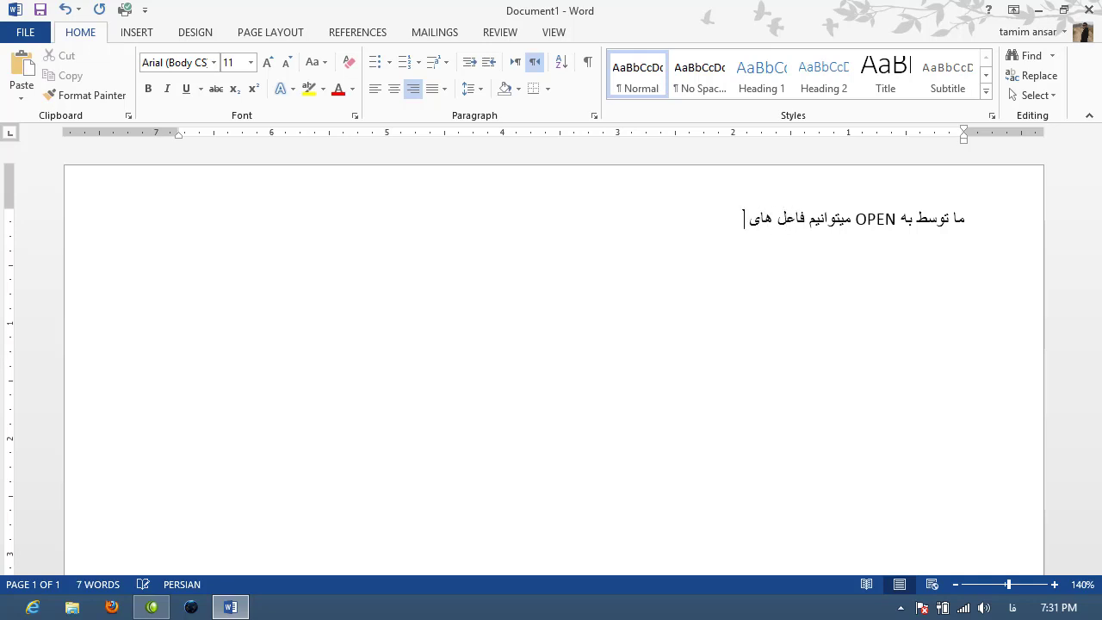
text( داخل)
key(BackSpace)
key(BackSpace)
text(ثبت شده)
text( کام)
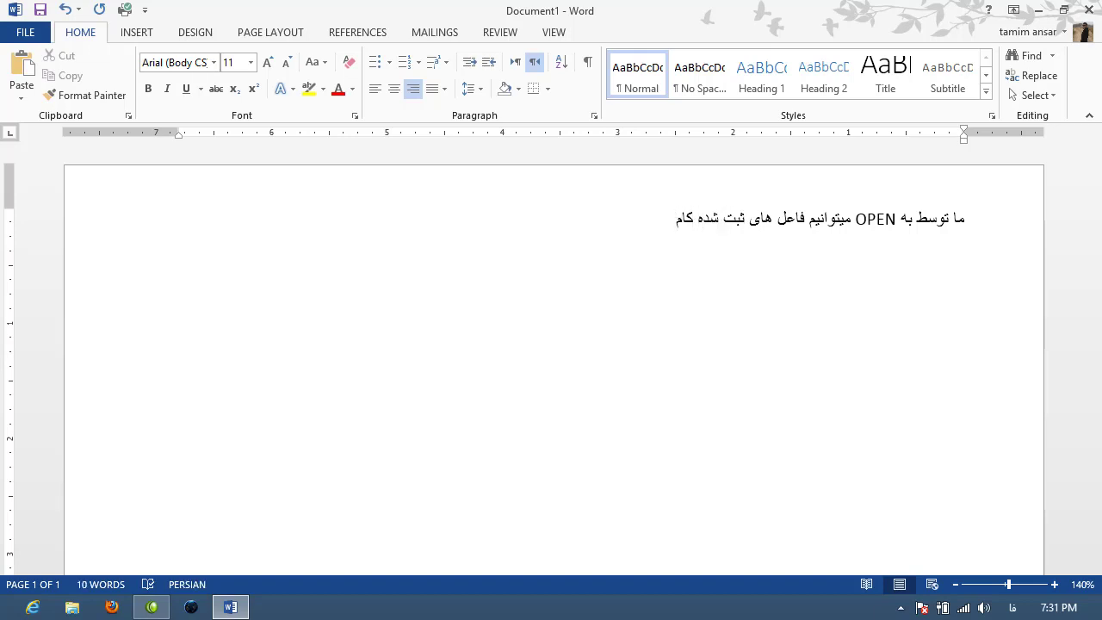
text(پیوتررا)
text( باز کنیم)
- Add alternating English and Persian filler letters, then select and delete the whole line
key(alt+shift)
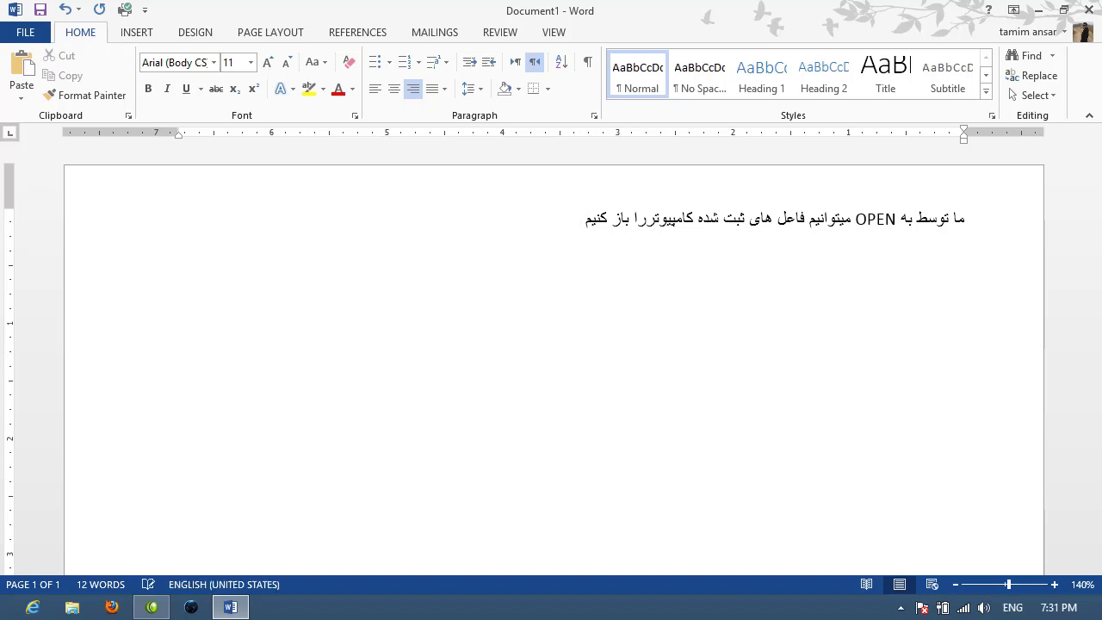
text(SDFKDSFJSDKFJKL)
key(alt+shift)
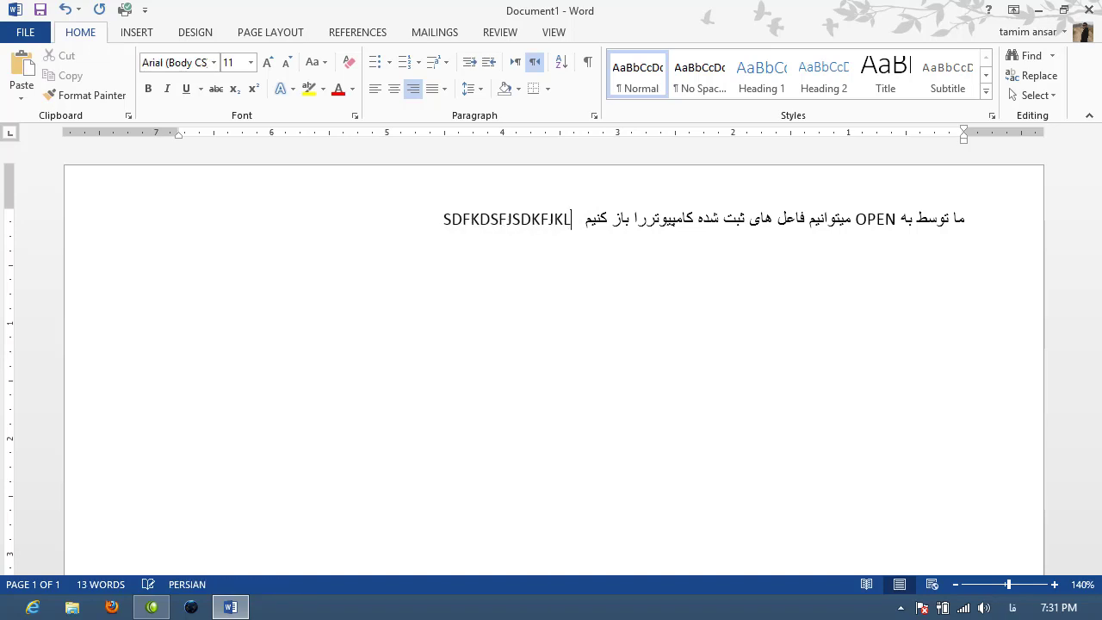
text(یتبنسینمبتنمسیتبم)
key(alt+shift)
text(DJFKLDSKLFJKLDSJFLKS)
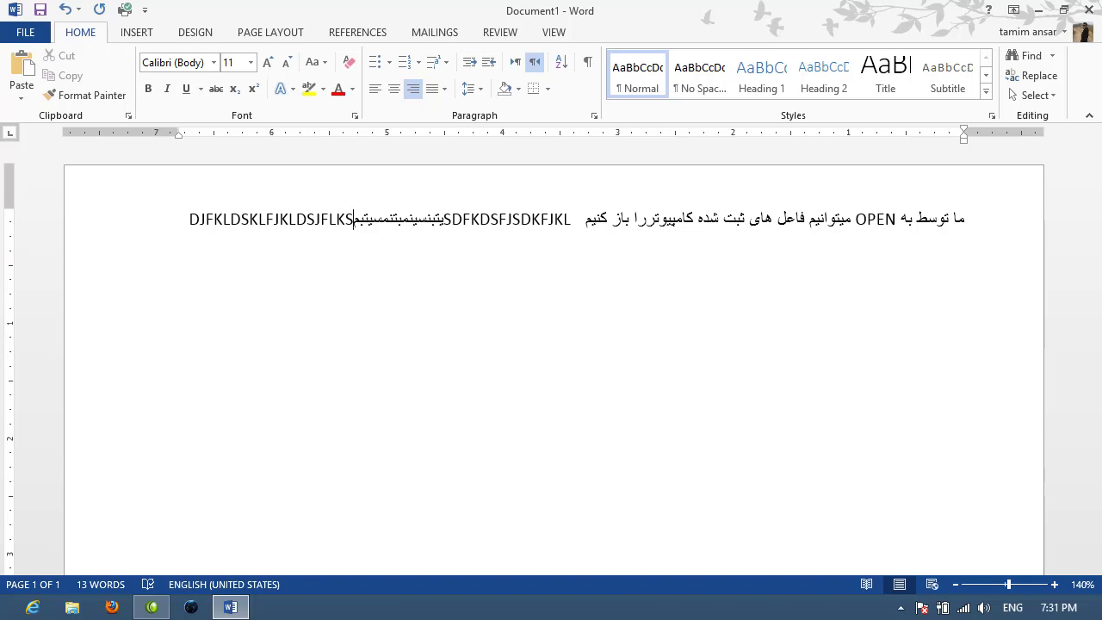
key(ctrl+a)
key(Delete)
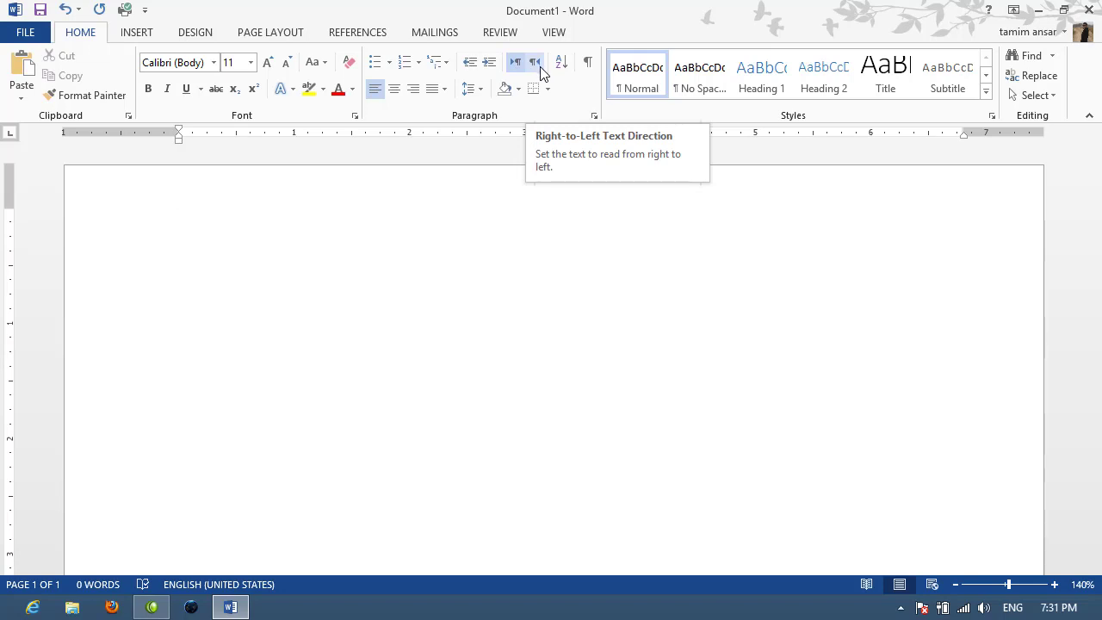
- Generate five sample paragraphs with =RAND, show formatting marks, and scroll to the top
text(=RAN)
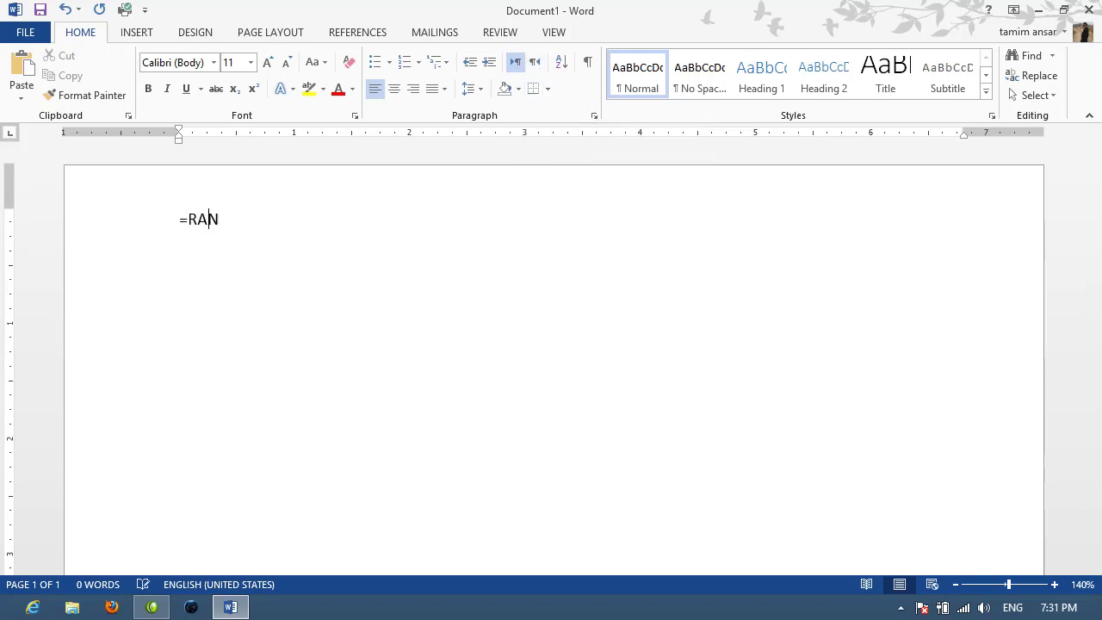
text(D()
key(Return)
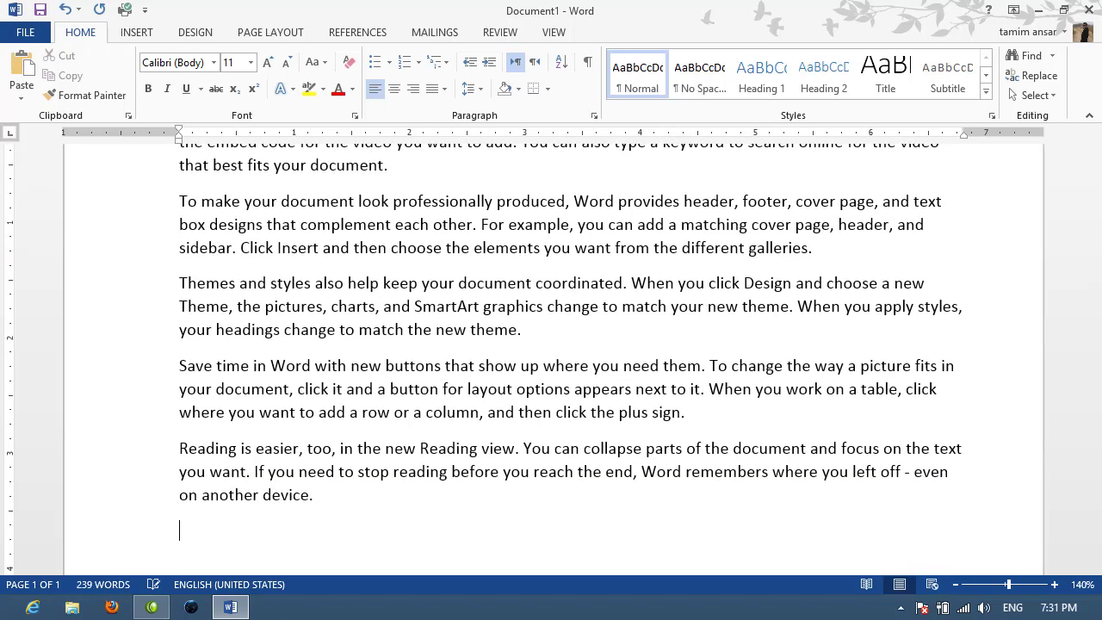
key(ctrl+a)
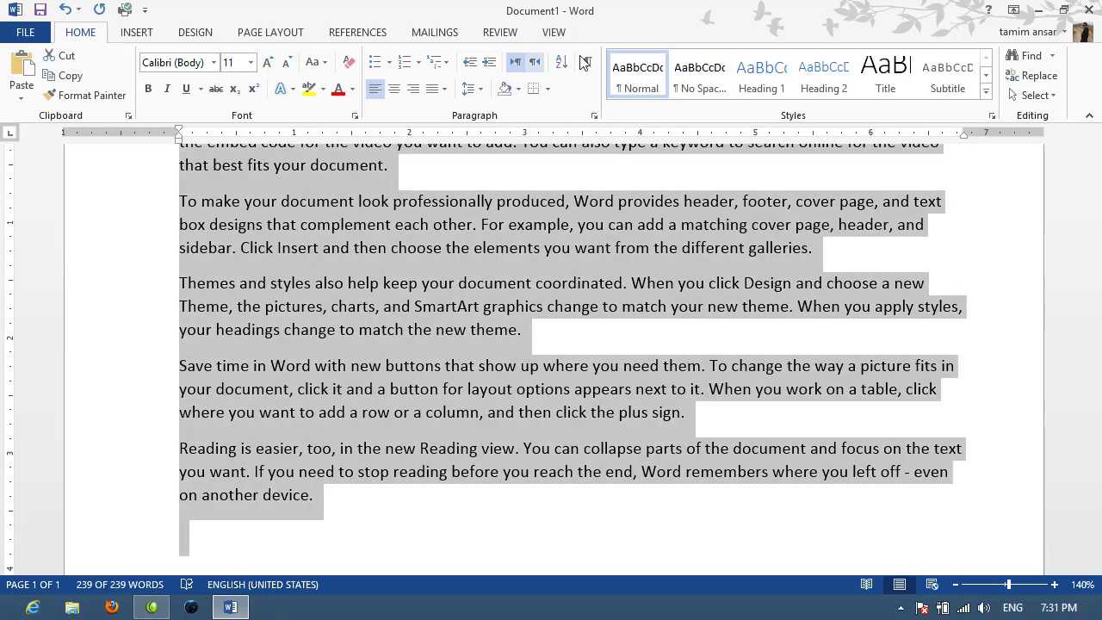
click(589, 63)
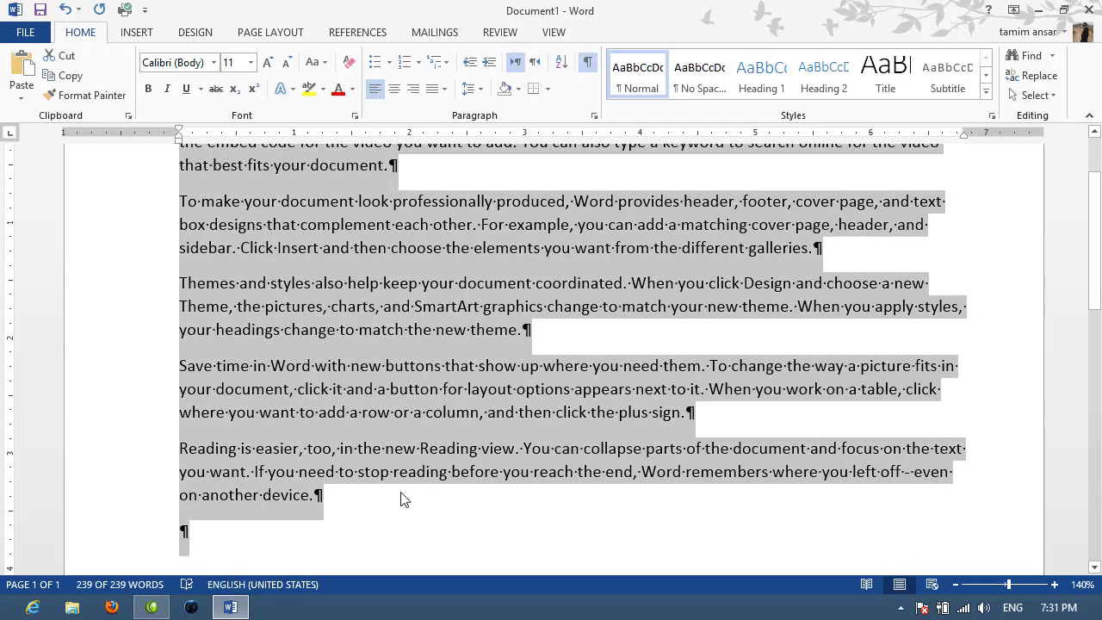
click(325, 499)
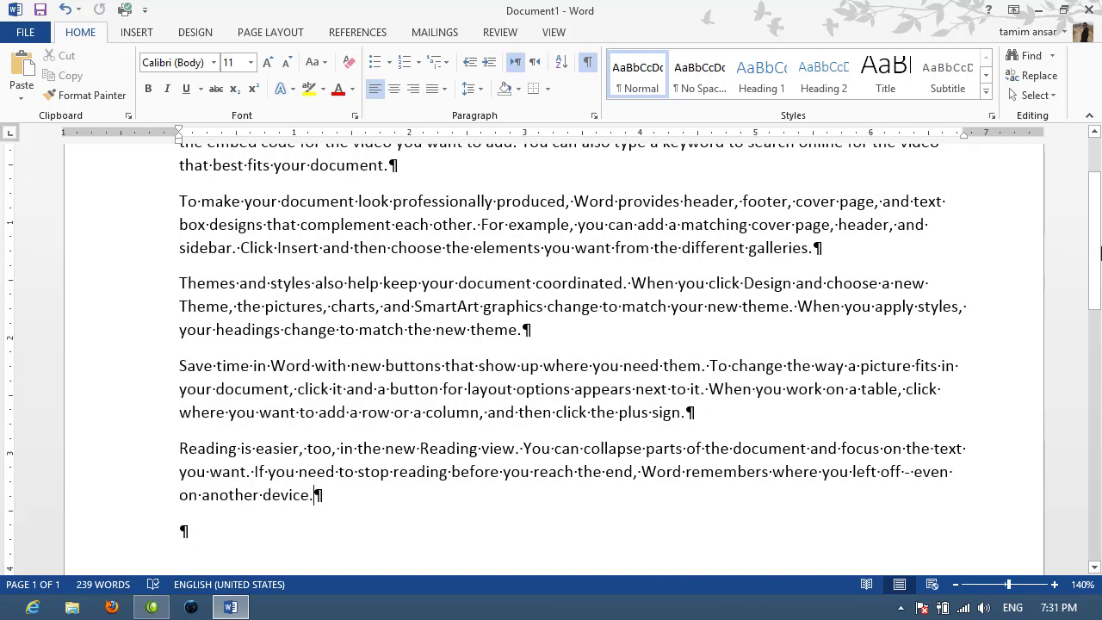
drag(1095, 250, 1095, 215)
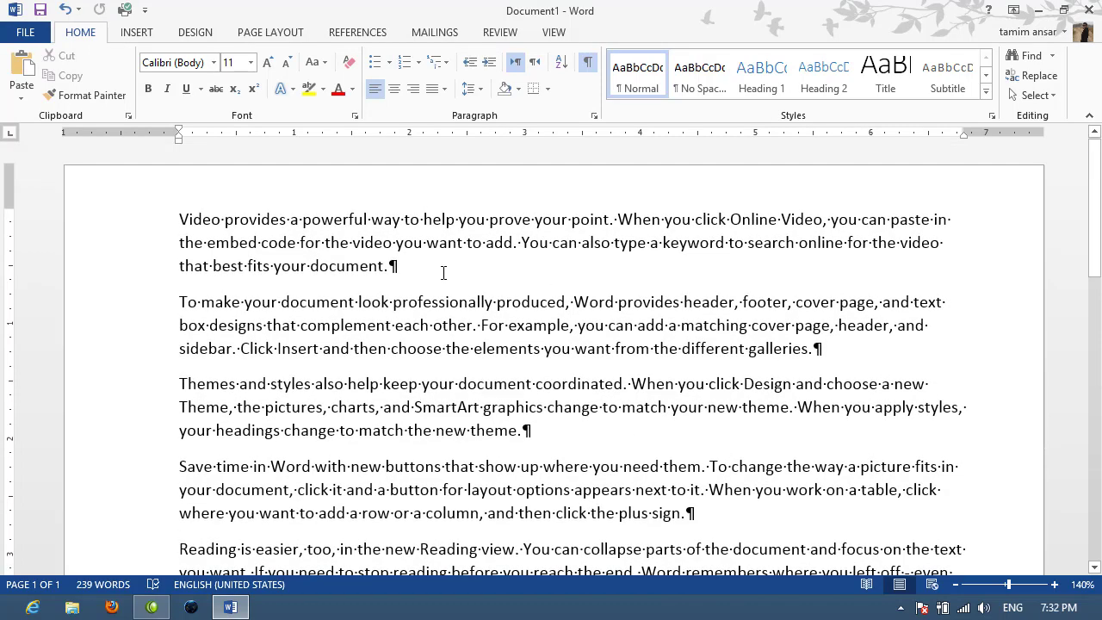
- Hide formatting marks and shade the whole document dark red
click(588, 62)
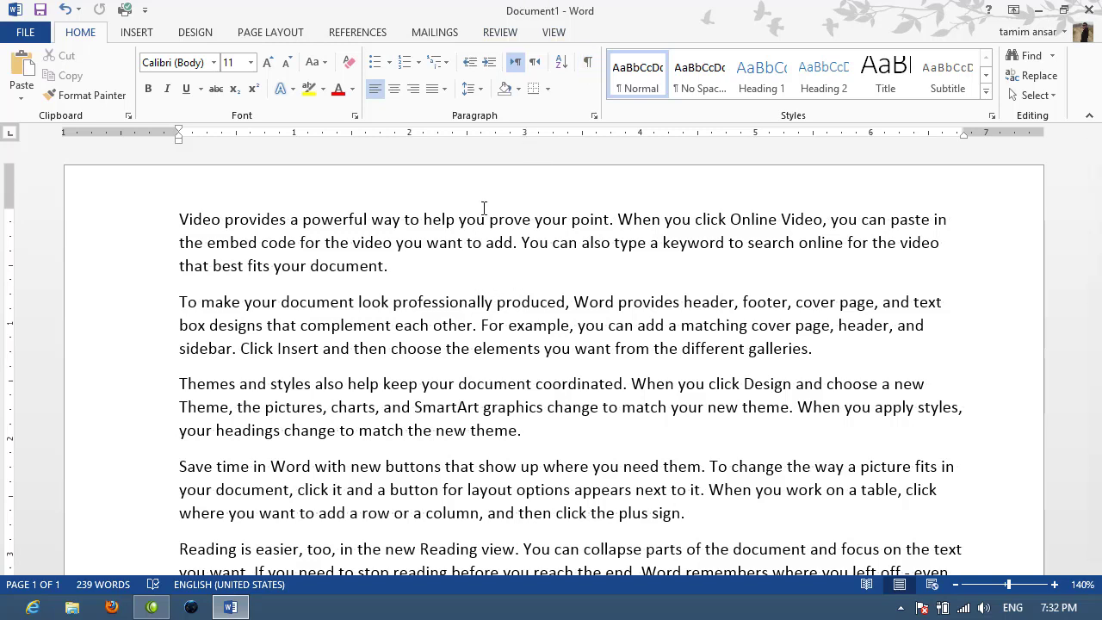
key(ctrl+a)
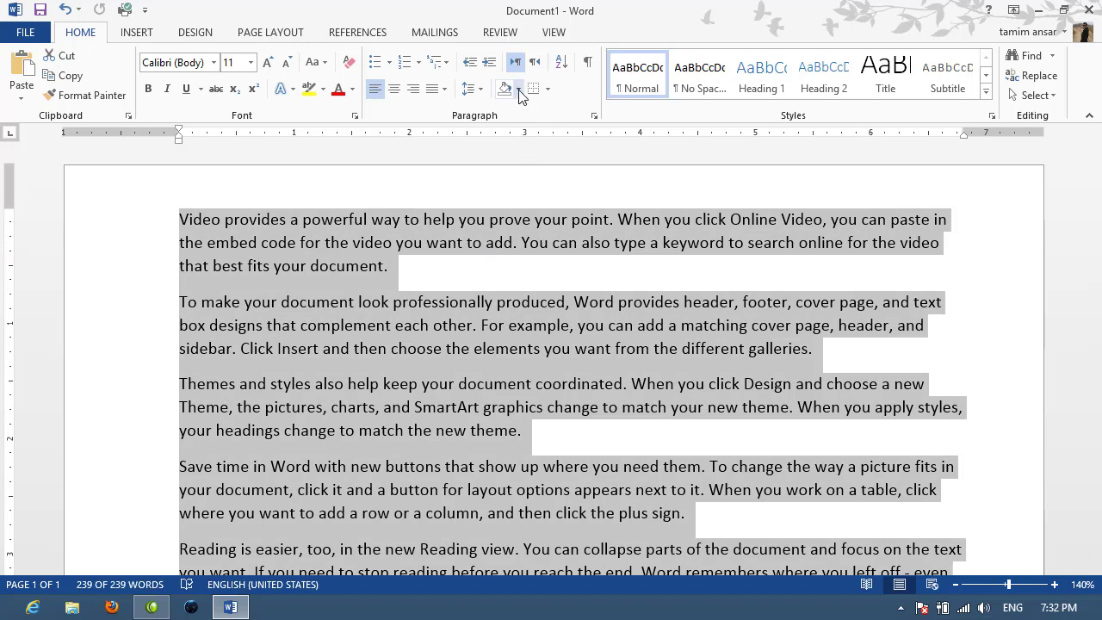
click(519, 90)
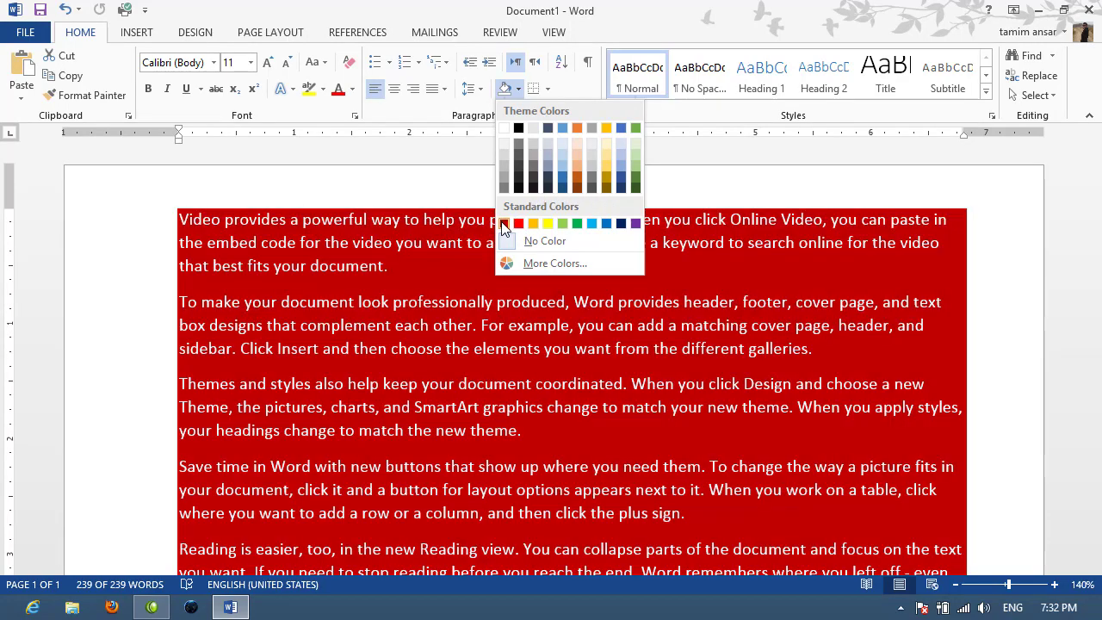
click(504, 223)
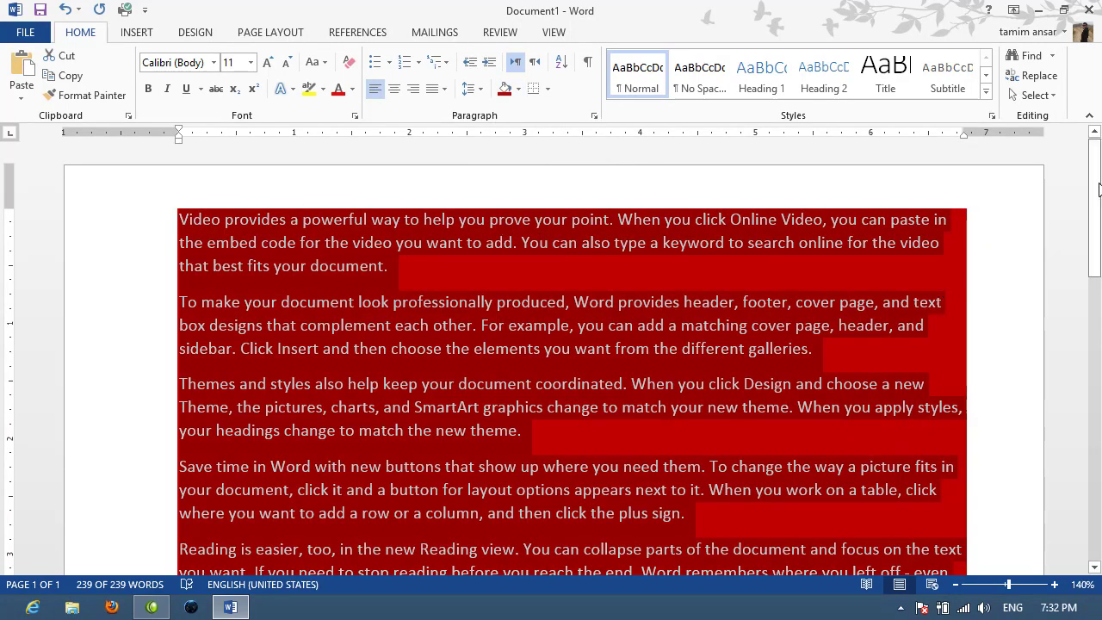
mouse_move(1092, 191)
mouse_down()
mouse_move(1089, 334)
mouse_move(1090, 245)
mouse_up()
- Add three new lines of random capital letters after the last paragraph
click(315, 402)
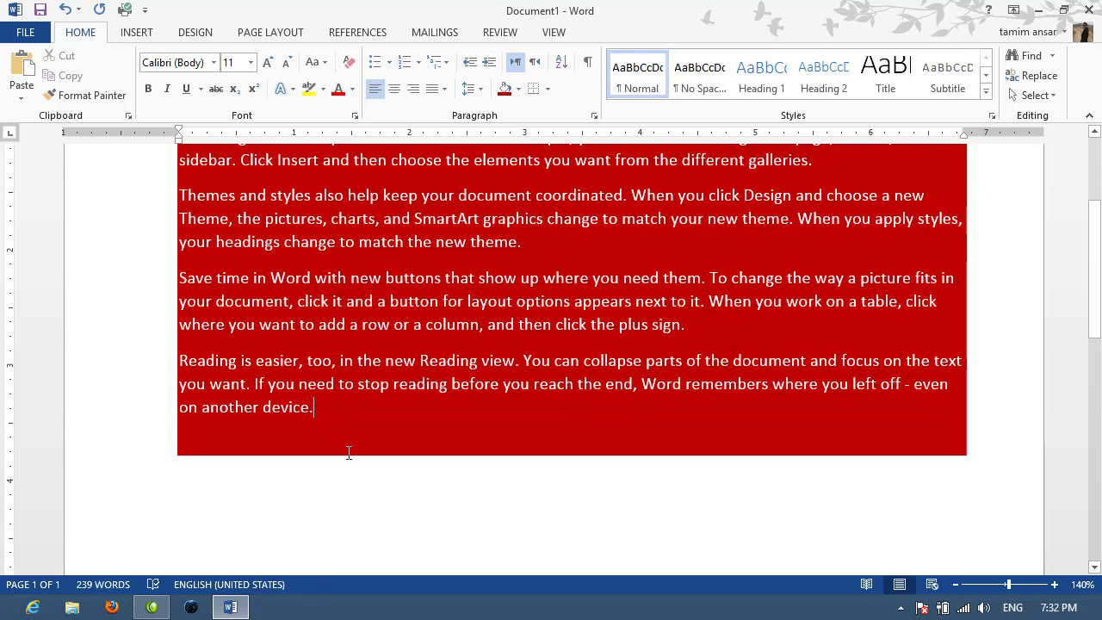
key(Return)
text(FKSDJFKLDSJFKSDJKFJKLSDJLKFJSDLKF)
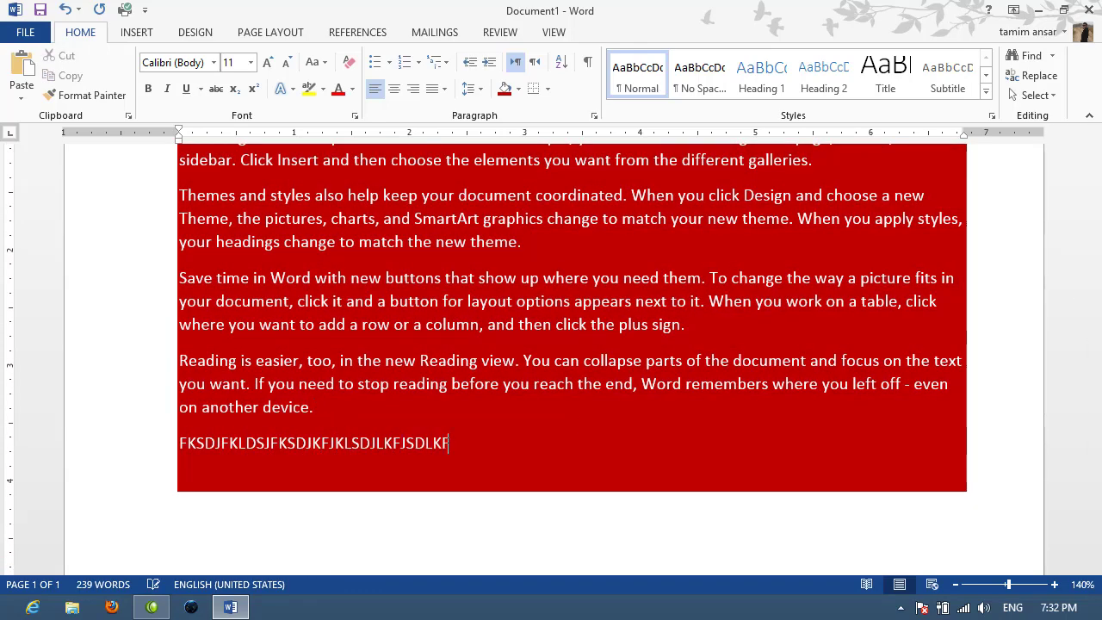
text(KSDJLKFS)
key(Return)
text(FSDKJFJSDLKFJSDJLKFS)
key(Return)
text(SDJFS)
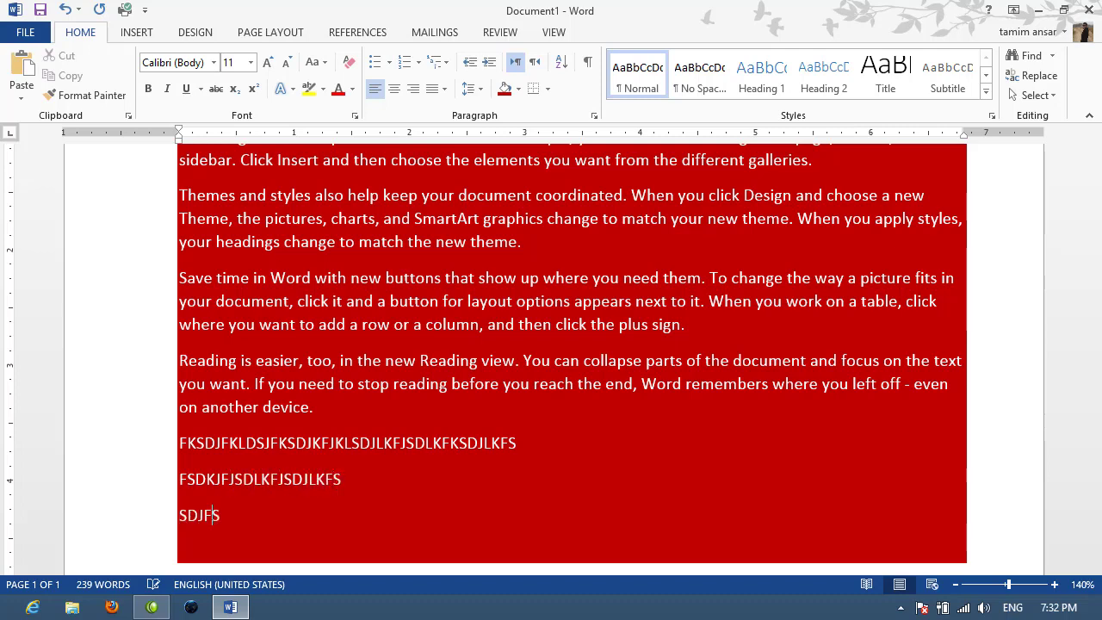
text(DJFKLS)
- Change the whole document's shading to a custom green (15,177,111)
key(ctrl+a)
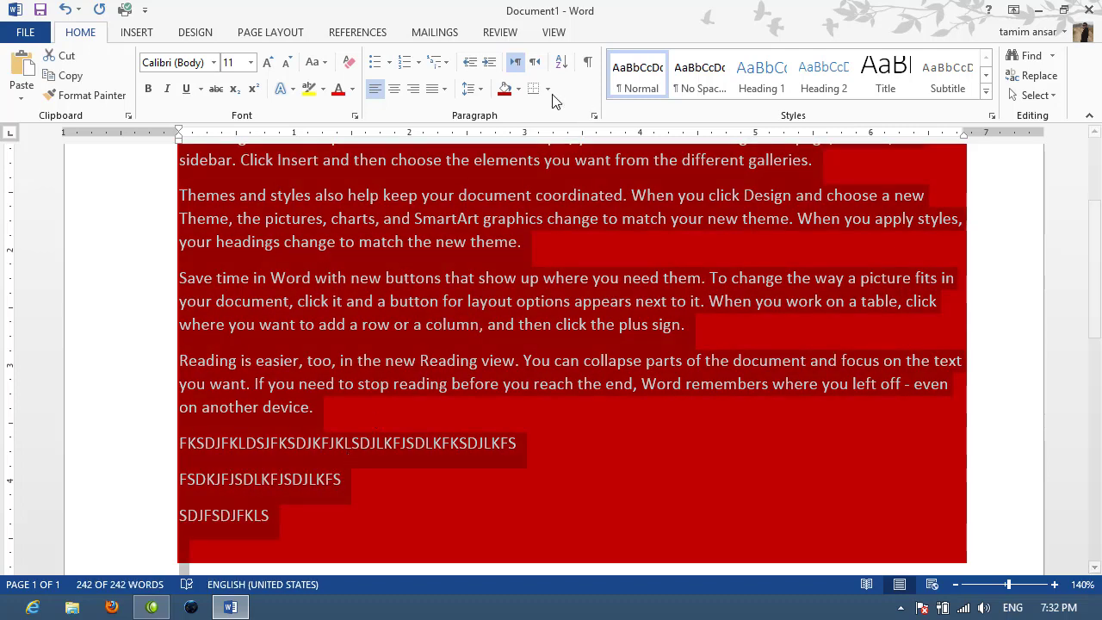
click(518, 89)
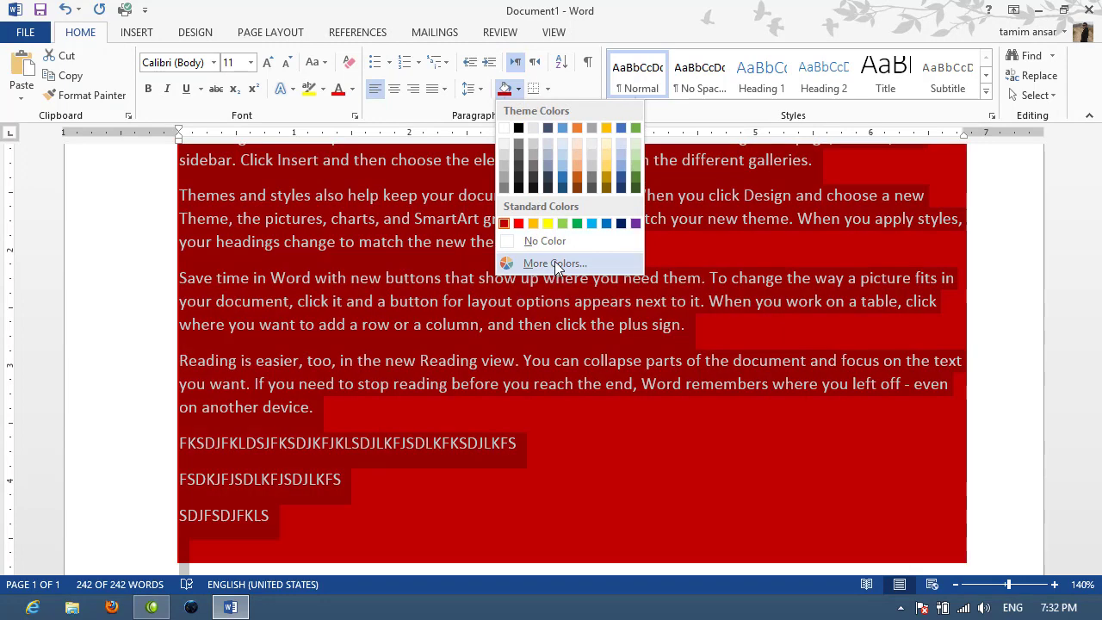
click(555, 263)
mouse_move(524, 215)
mouse_down()
mouse_move(495, 234)
mouse_move(488, 222)
mouse_up()
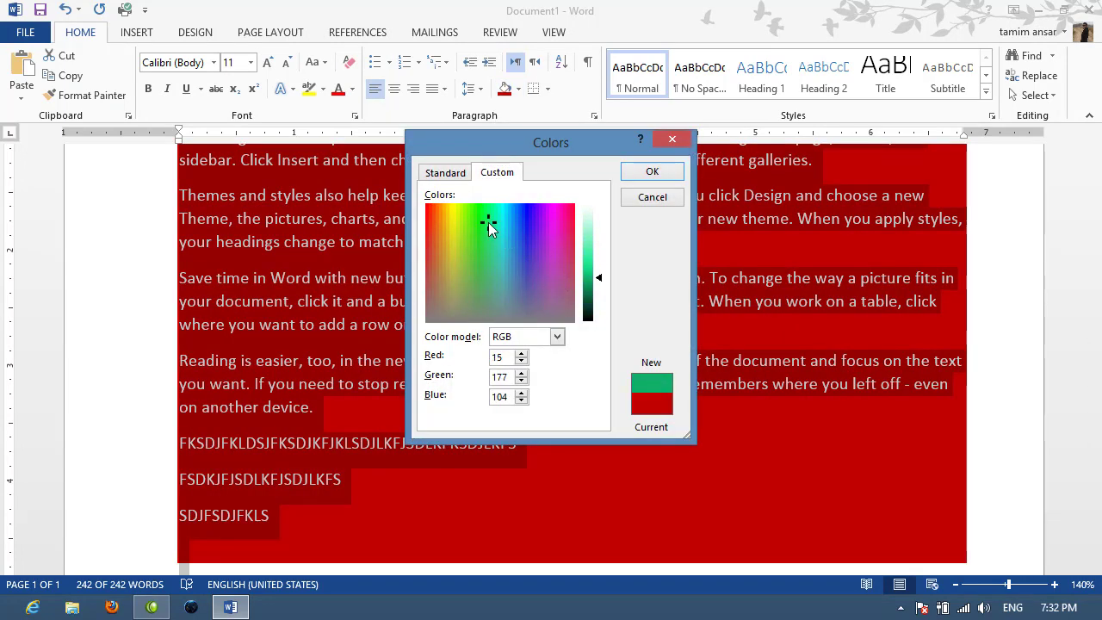
click(642, 175)
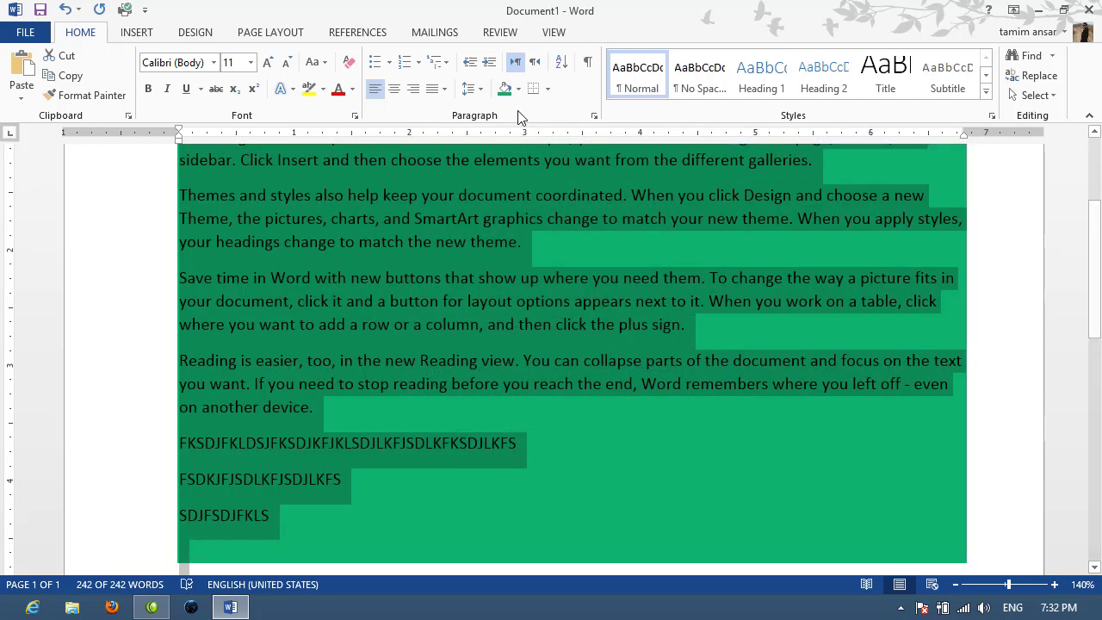
click(519, 89)
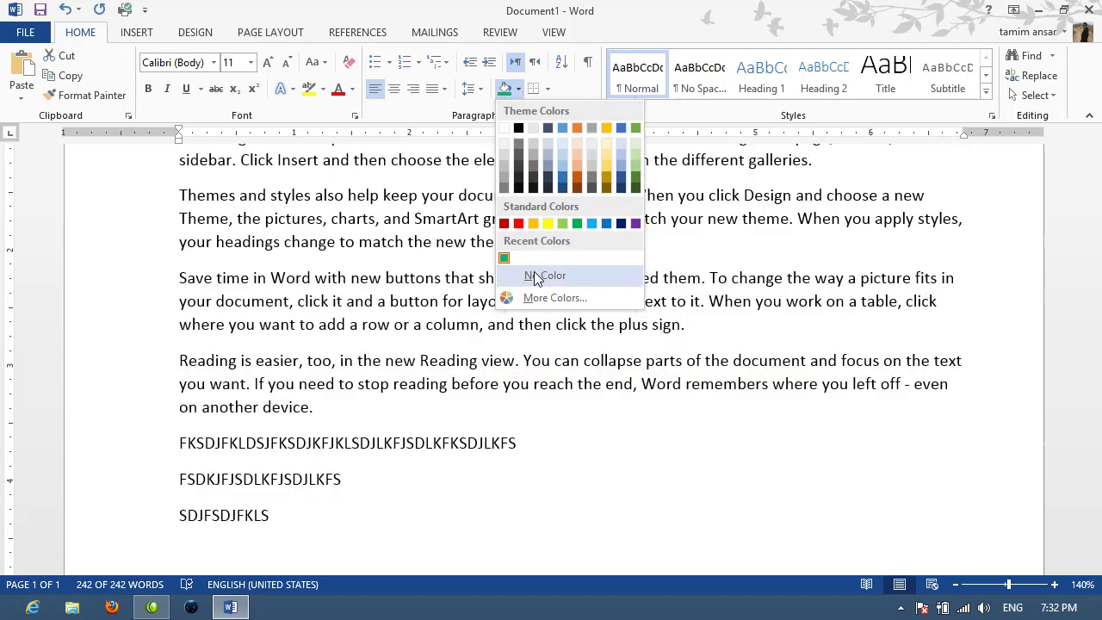
- Set the selected text's shading to No Color, leaving the Shading and Borders lists unchanged
click(534, 276)
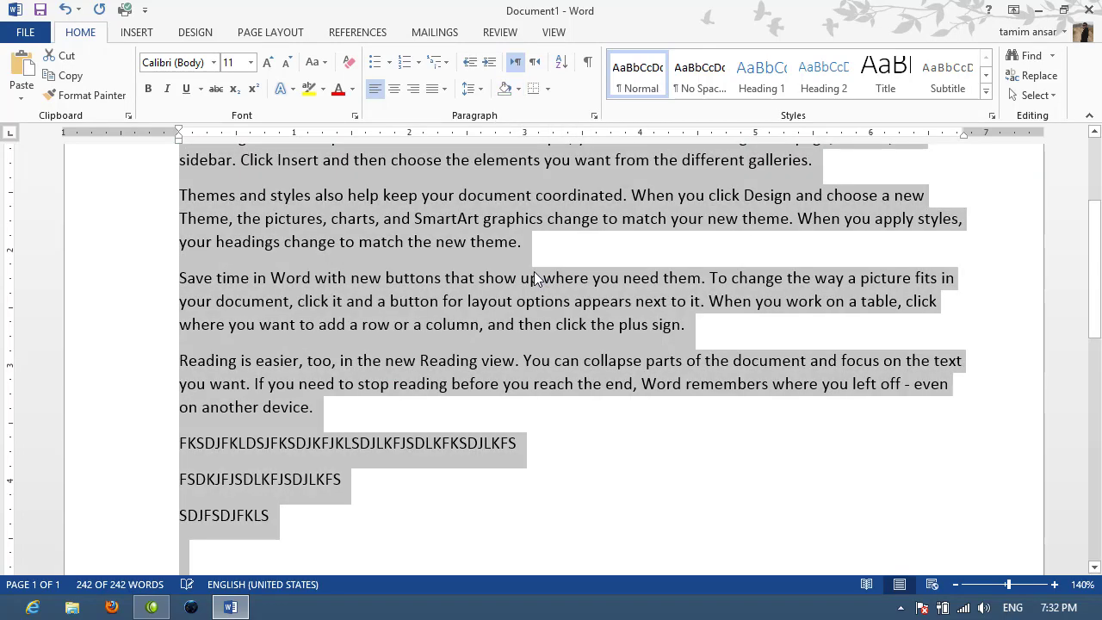
click(517, 88)
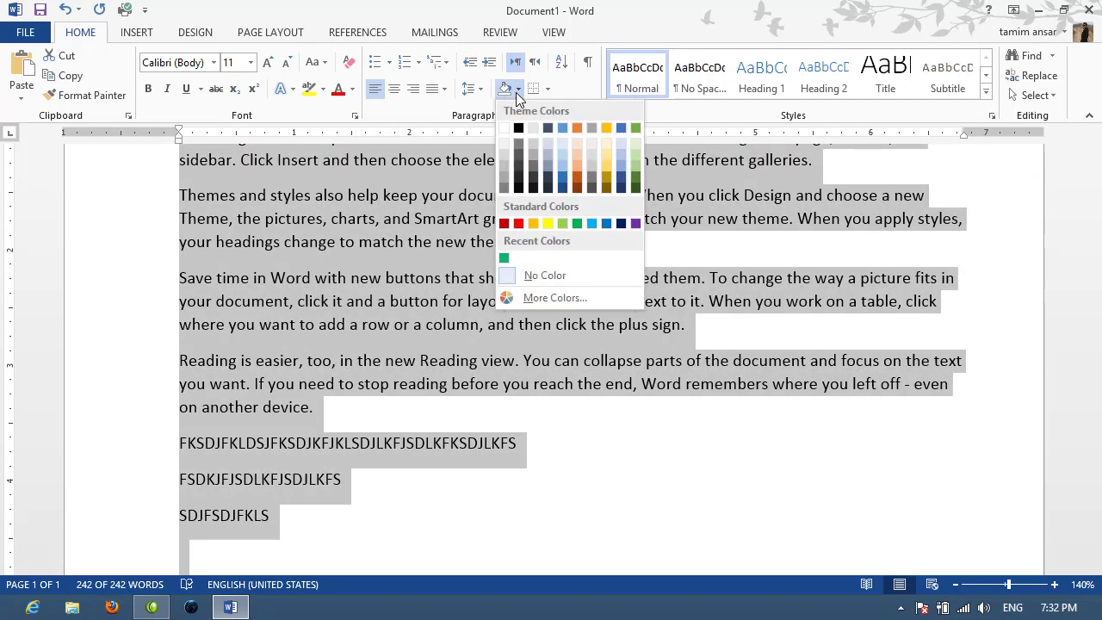
click(515, 93)
click(547, 89)
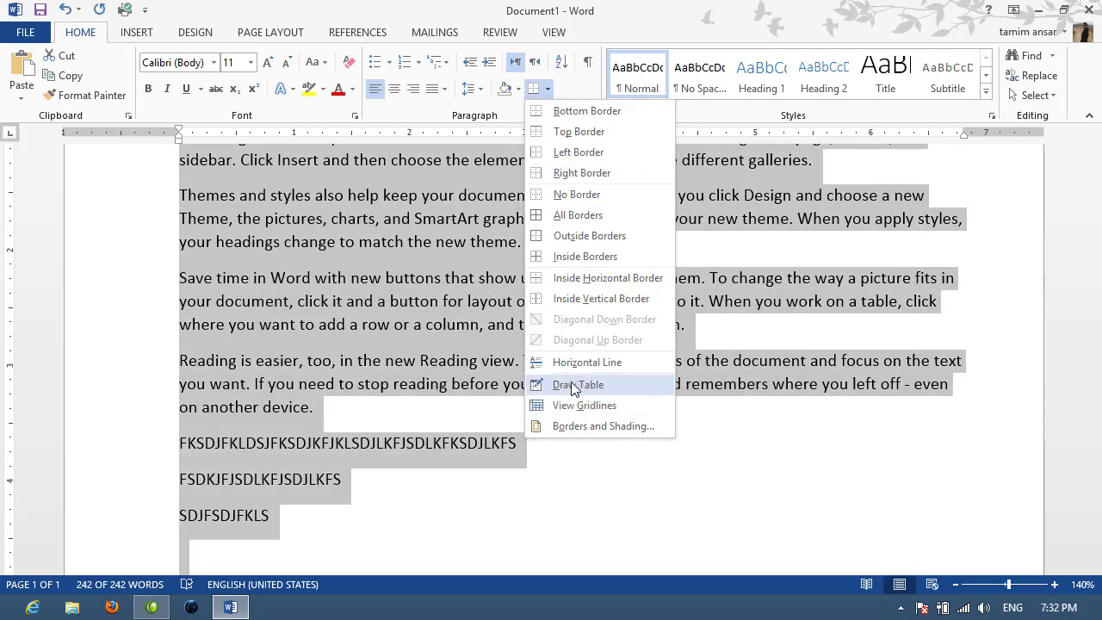
click(465, 177)
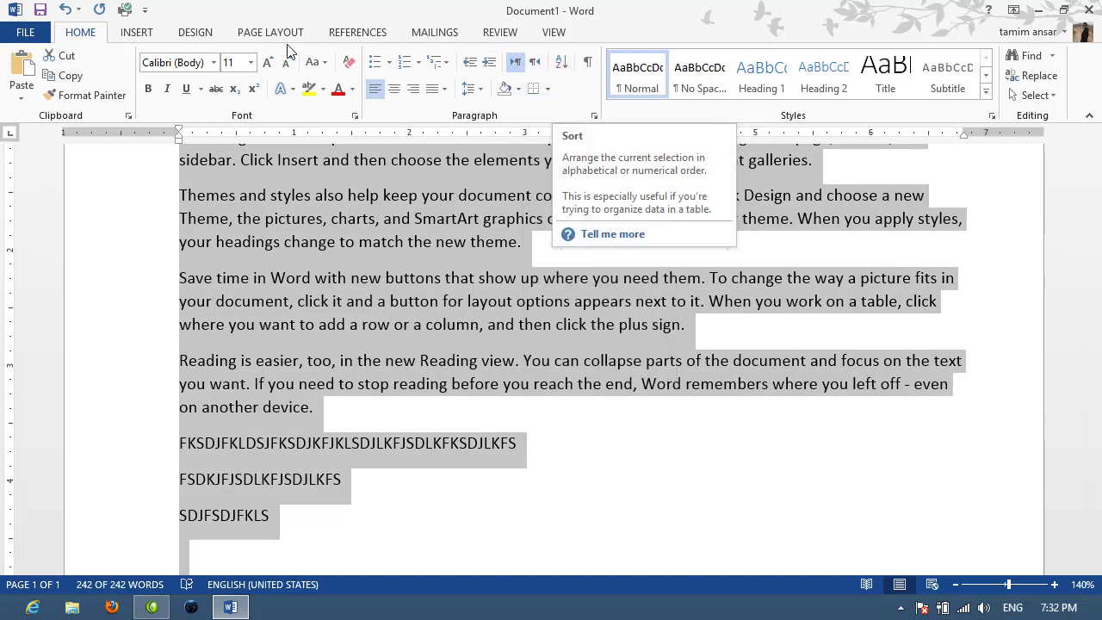
- Look over the INSERT tab's Table options, then place the cursor after the second filler line
click(129, 33)
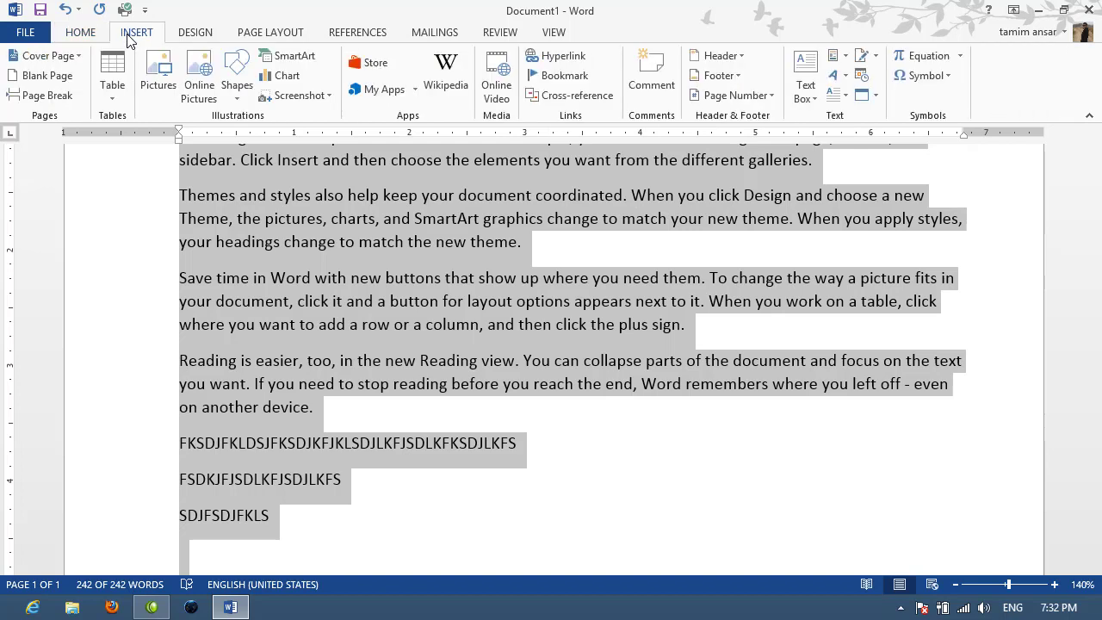
click(113, 90)
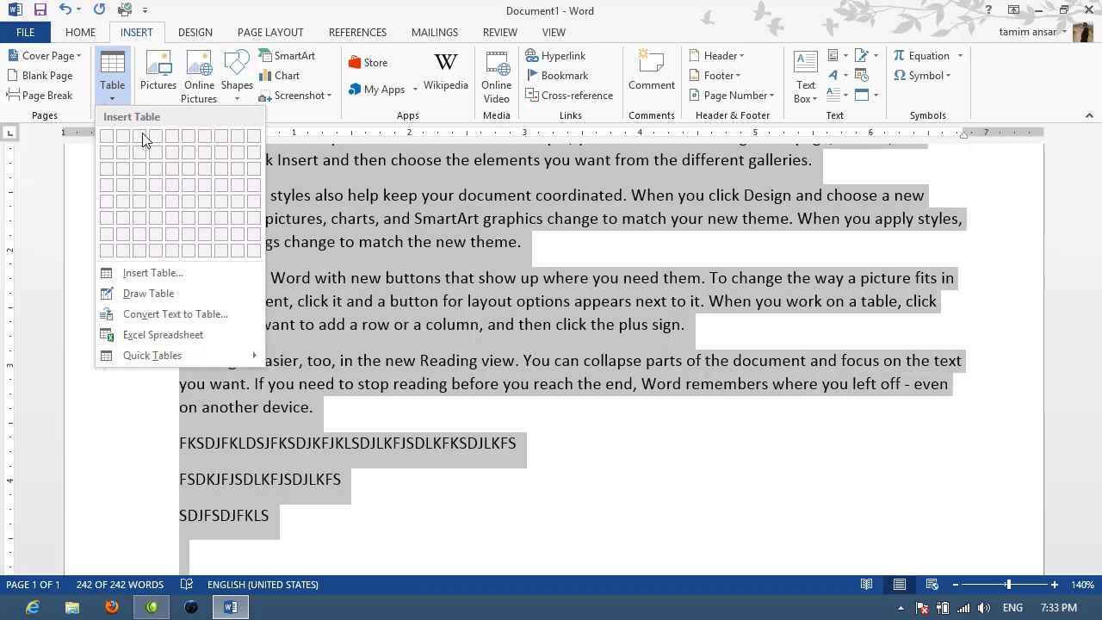
click(473, 472)
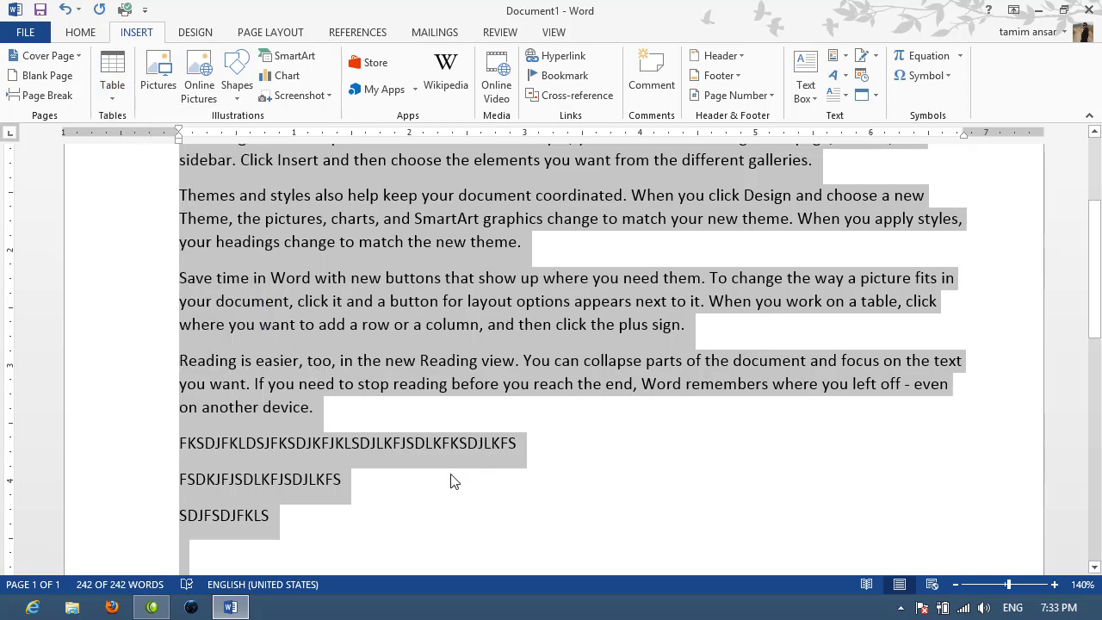
click(404, 481)
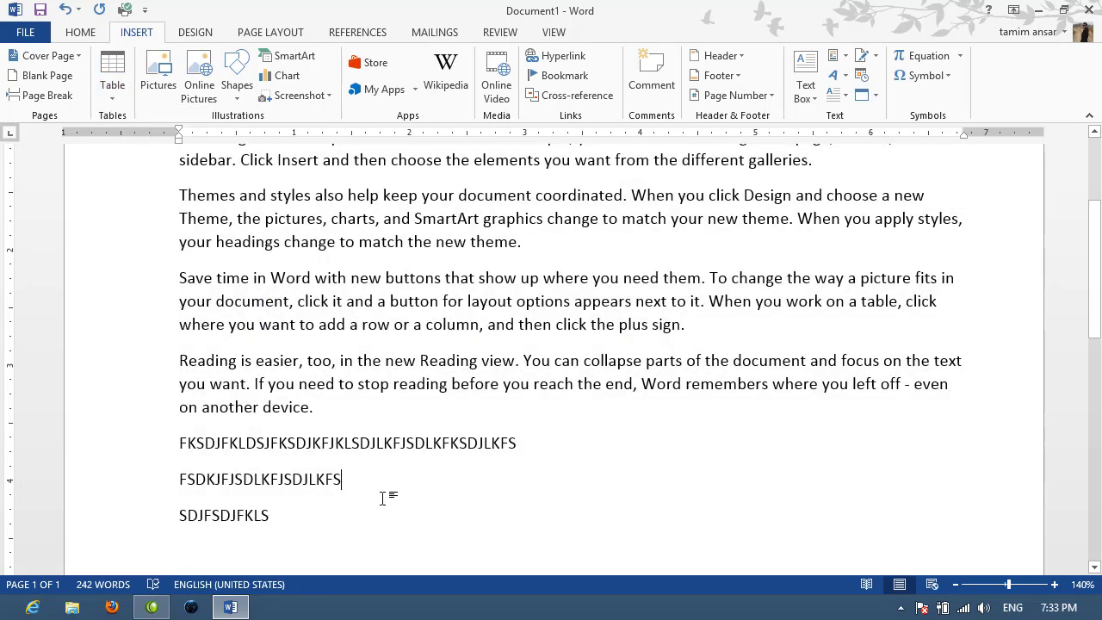
- Insert a 6-column by 7-row table and show the Table Tools Layout settings
click(112, 84)
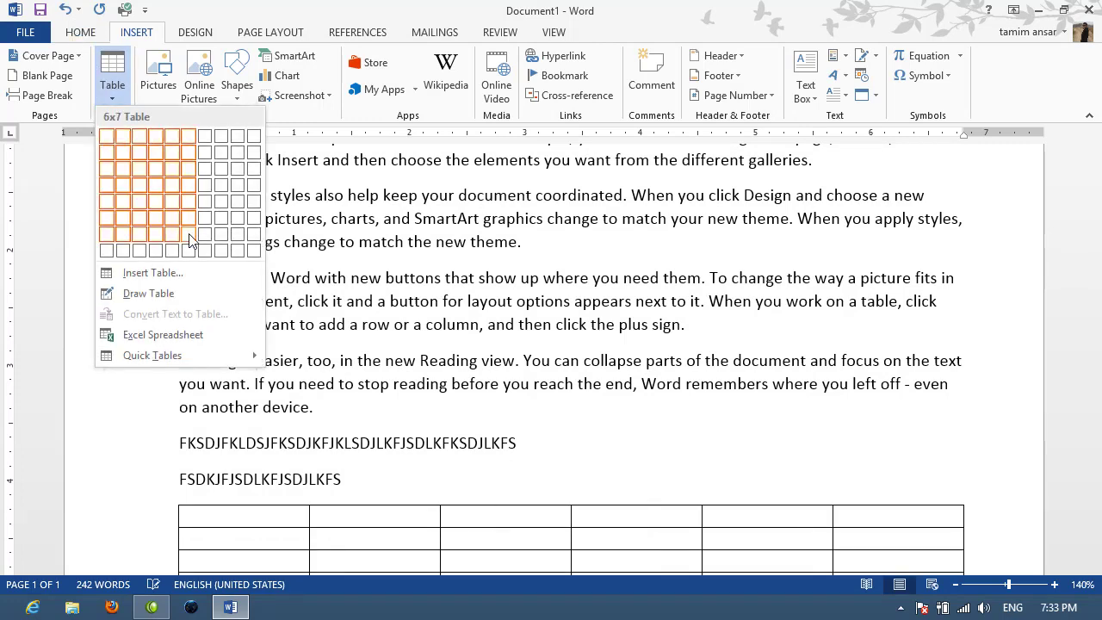
click(189, 237)
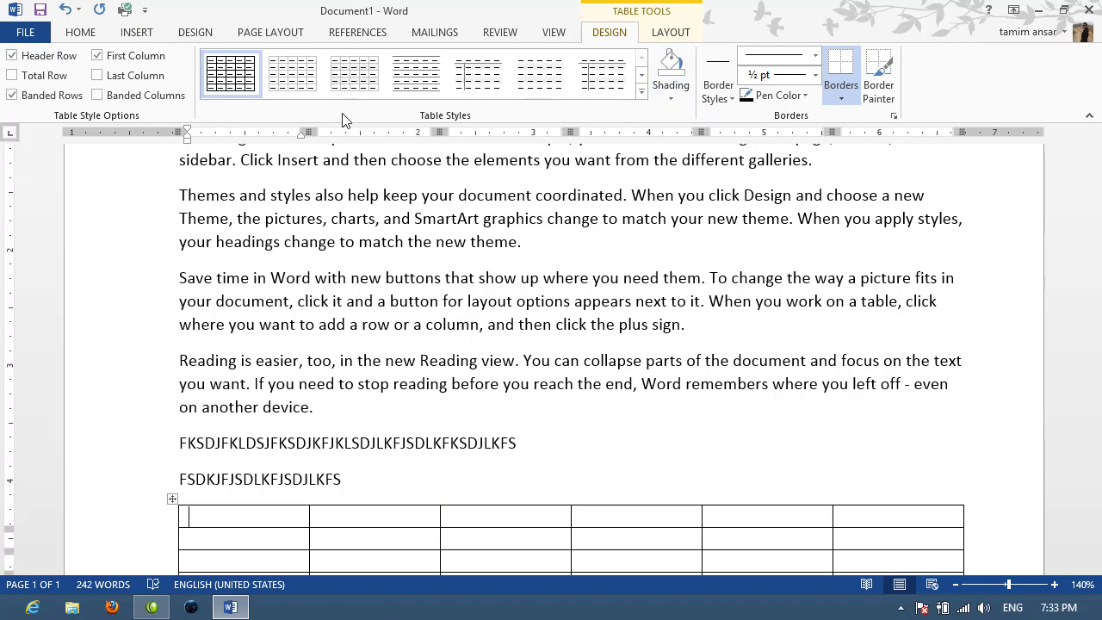
click(670, 33)
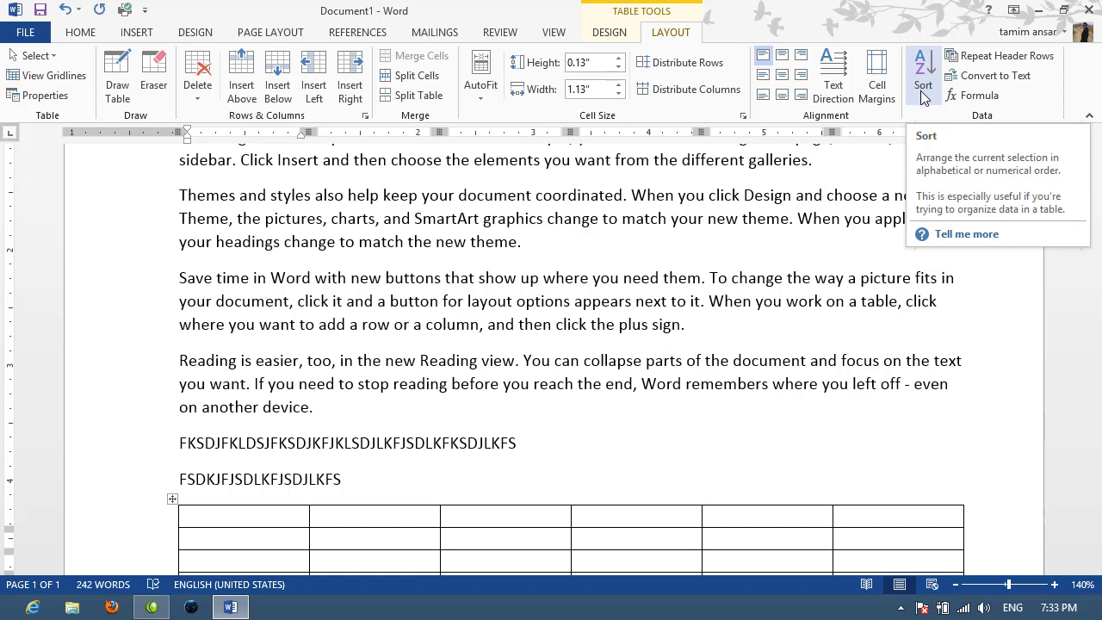
- Select the whole document and delete everything, leaving a blank page
click(600, 196)
key(ctrl+a)
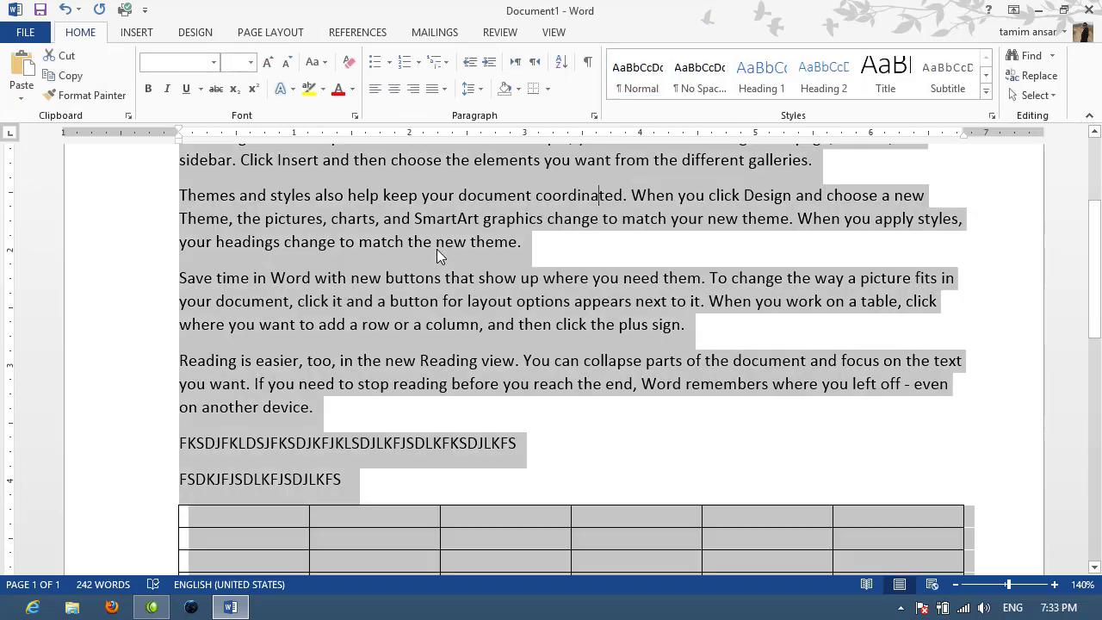
key(Delete)
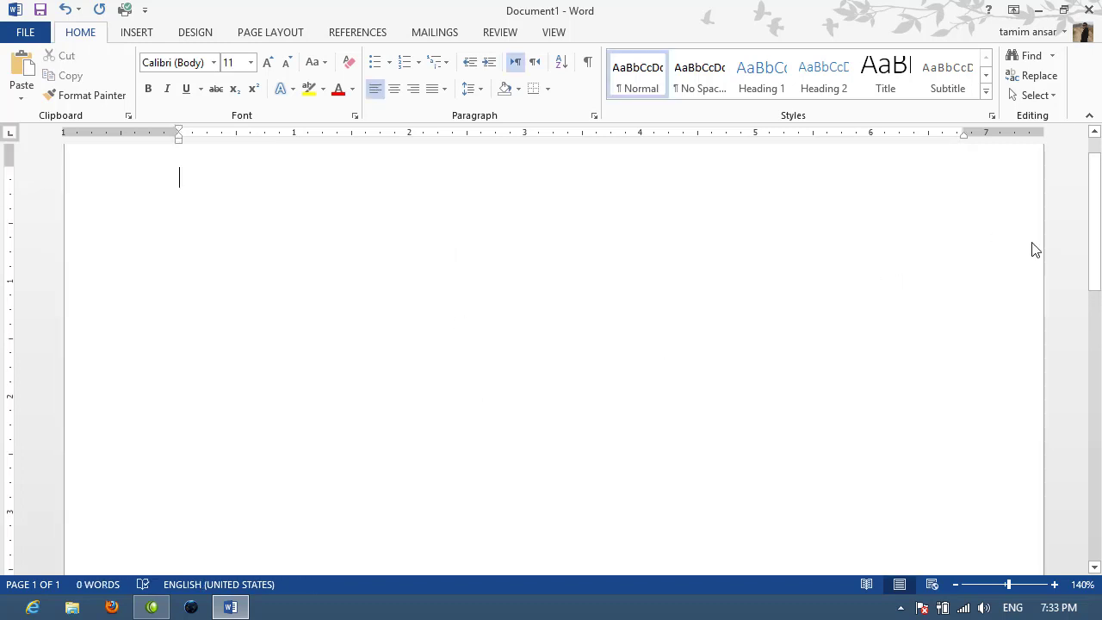
- Generate five sample paragraphs with =RAND(), select them all, and open the Borders list
drag(1096, 211, 1097, 191)
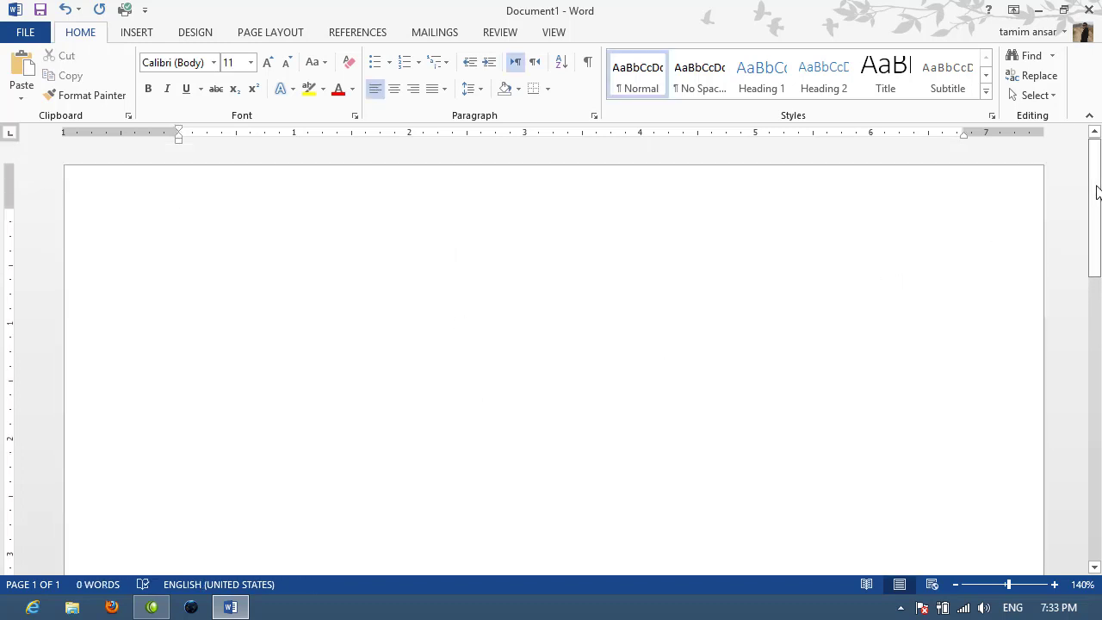
text(=)
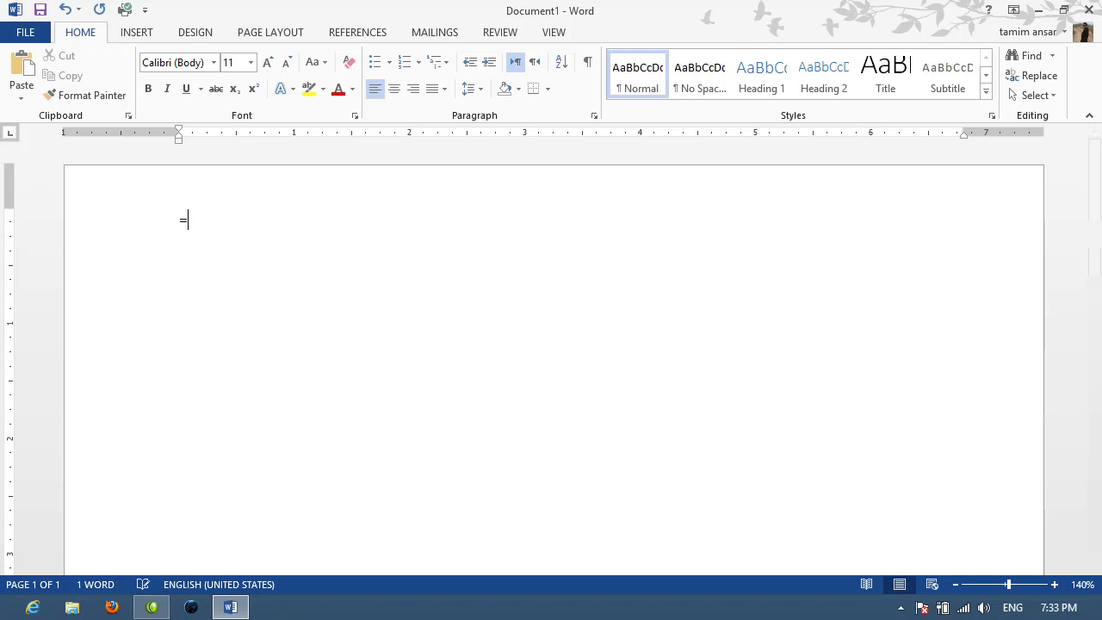
text(RAND)
text())
key(Return)
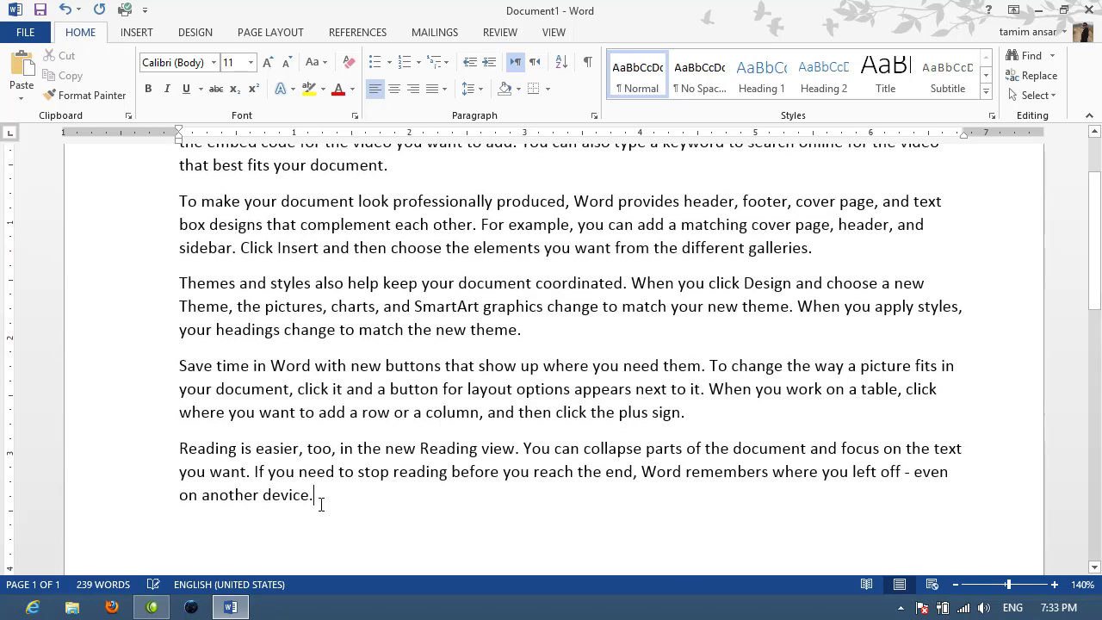
key(ctrl+a)
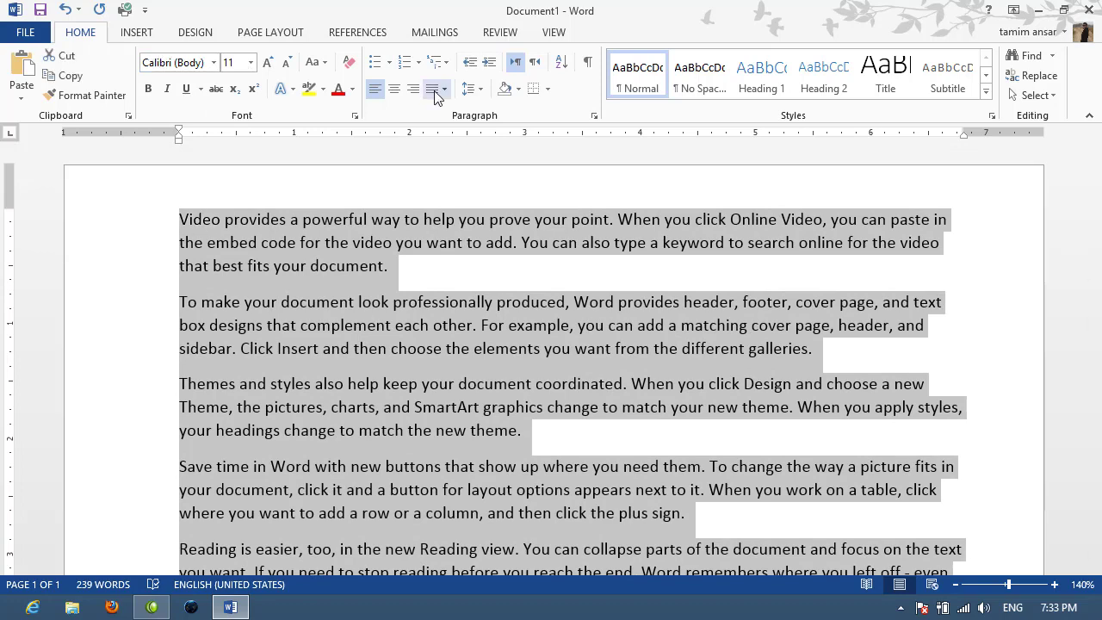
click(548, 89)
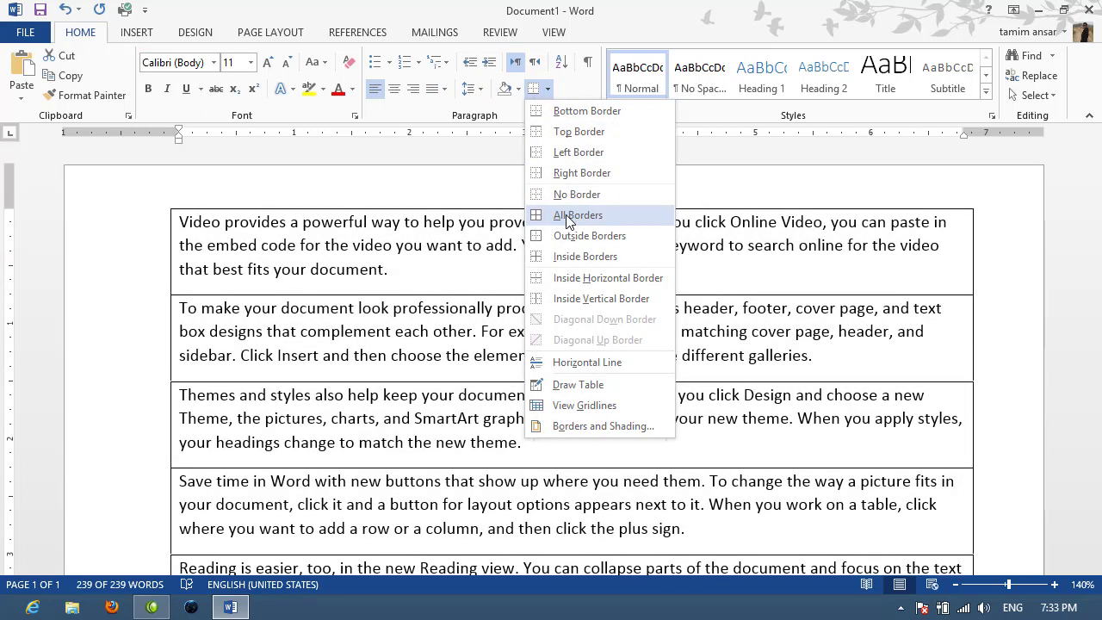
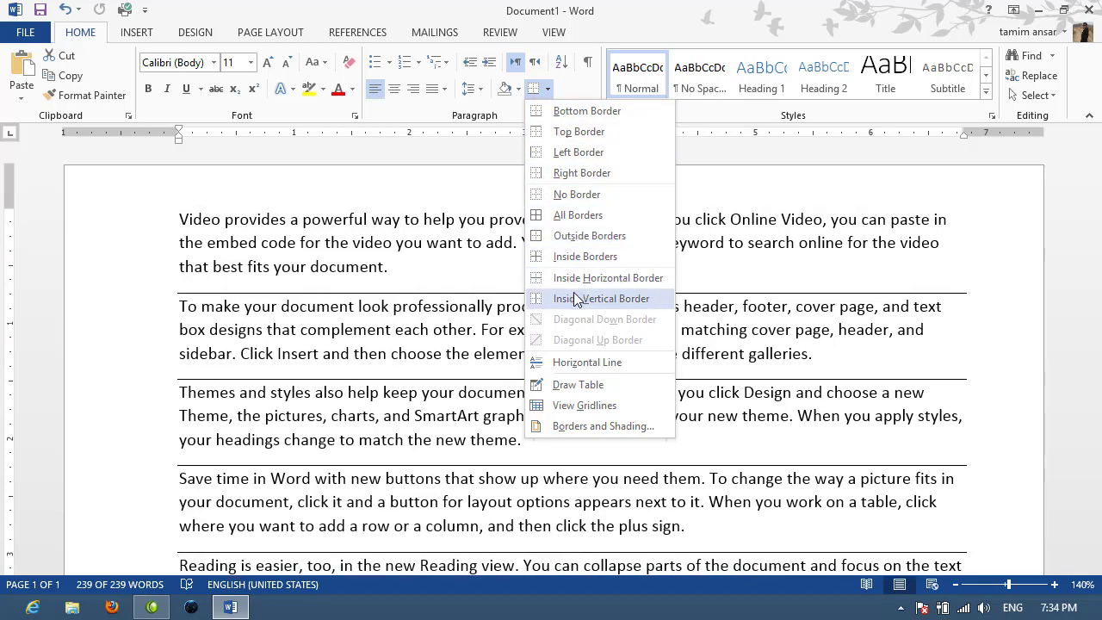
- Apply All Borders to every cell of the table, then deselect the text
click(565, 216)
click(1027, 273)
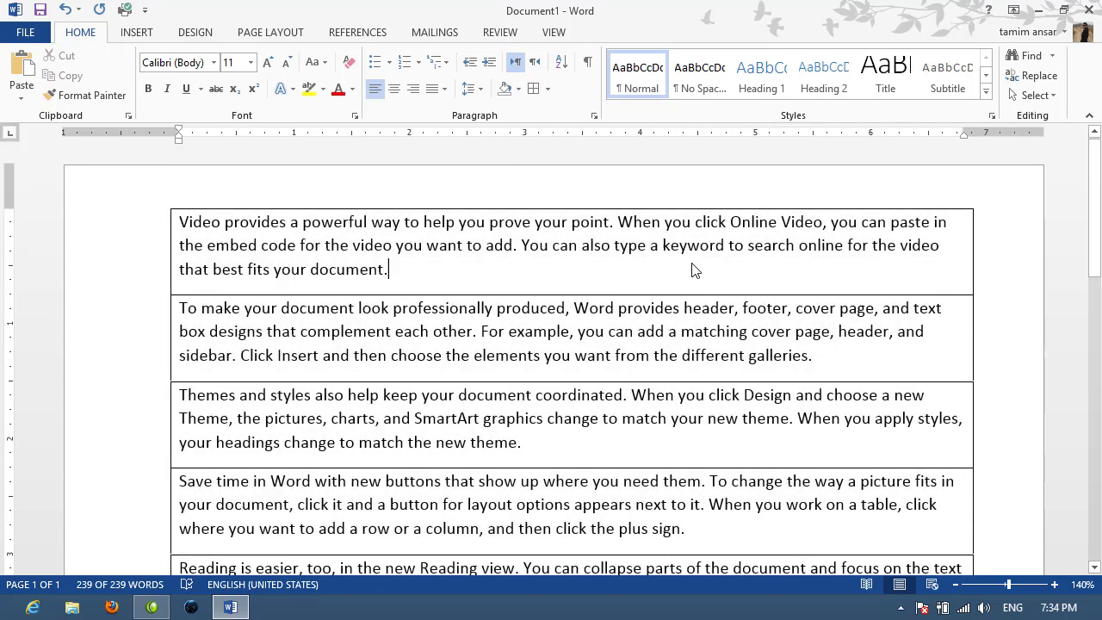
click(1089, 278)
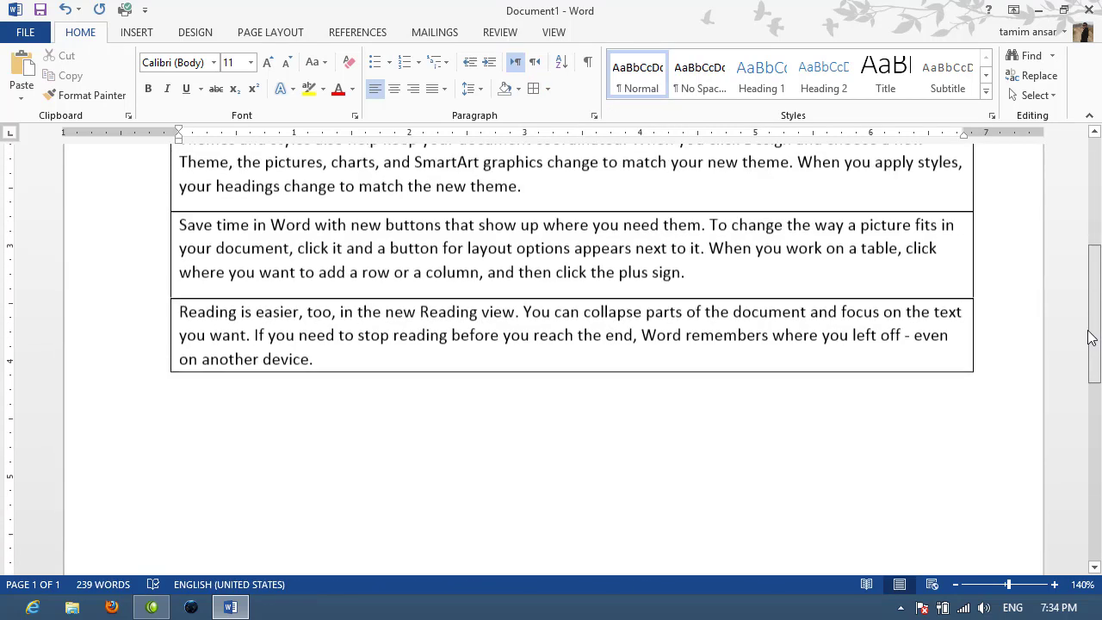
drag(1089, 279, 1089, 184)
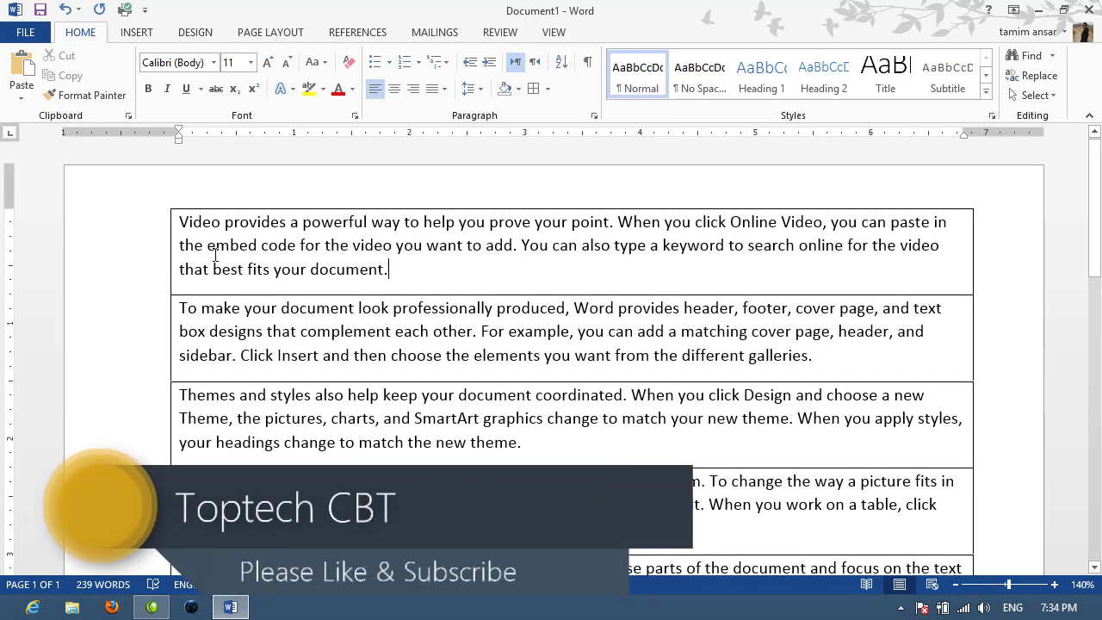
- Look at the Insert tab's Table options and close them without inserting anything
click(182, 220)
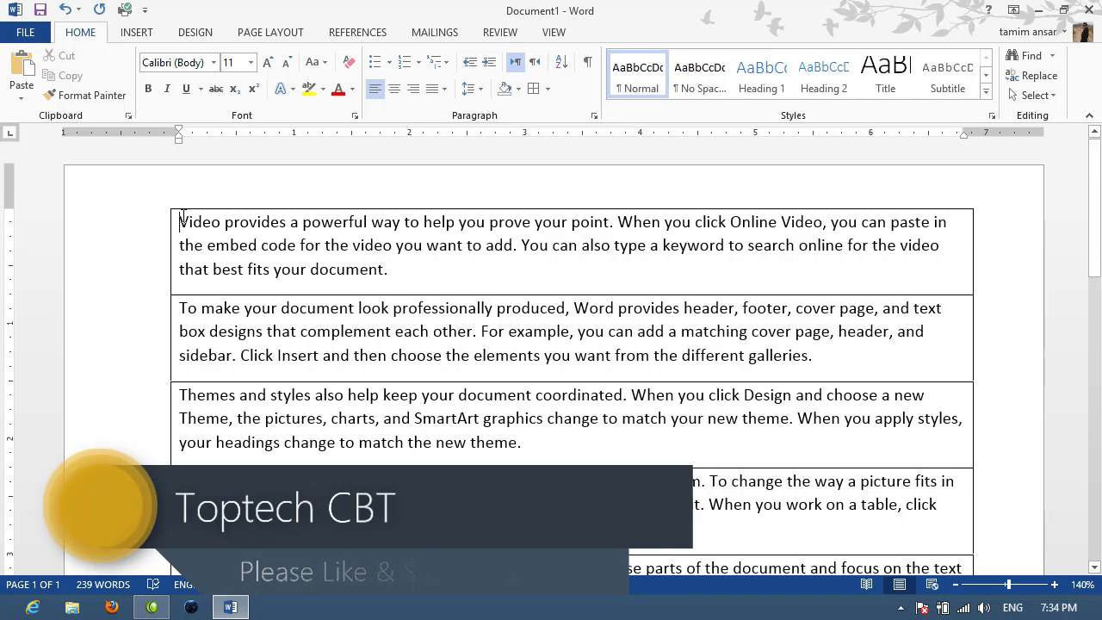
click(136, 31)
click(118, 111)
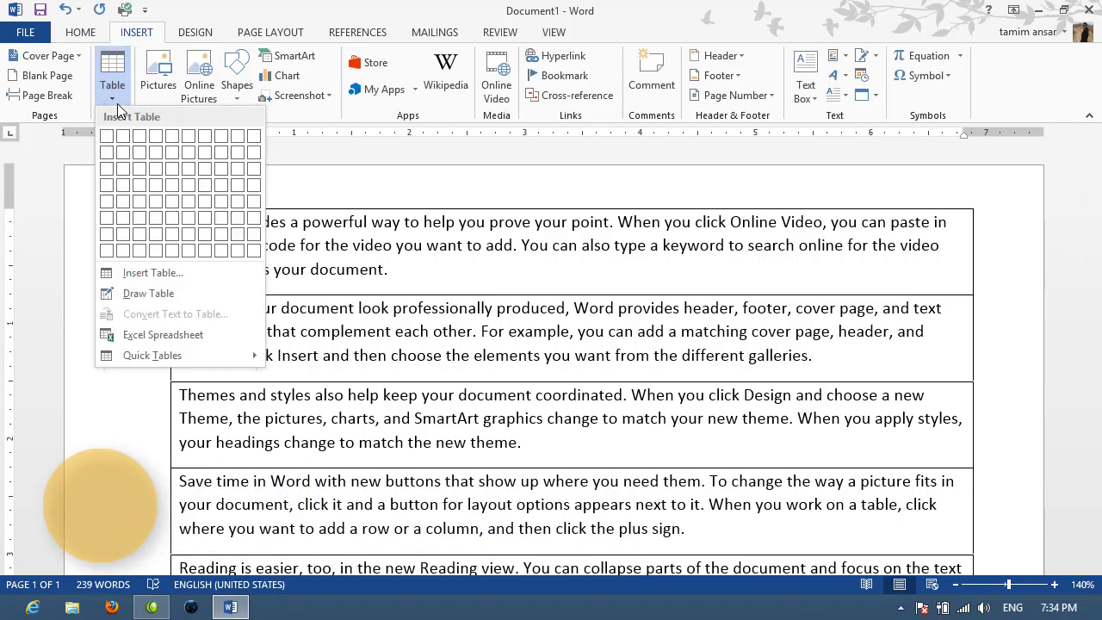
click(582, 444)
- Delete all document content, then undo to bring the five paragraphs back as plain text
key(ctrl+a)
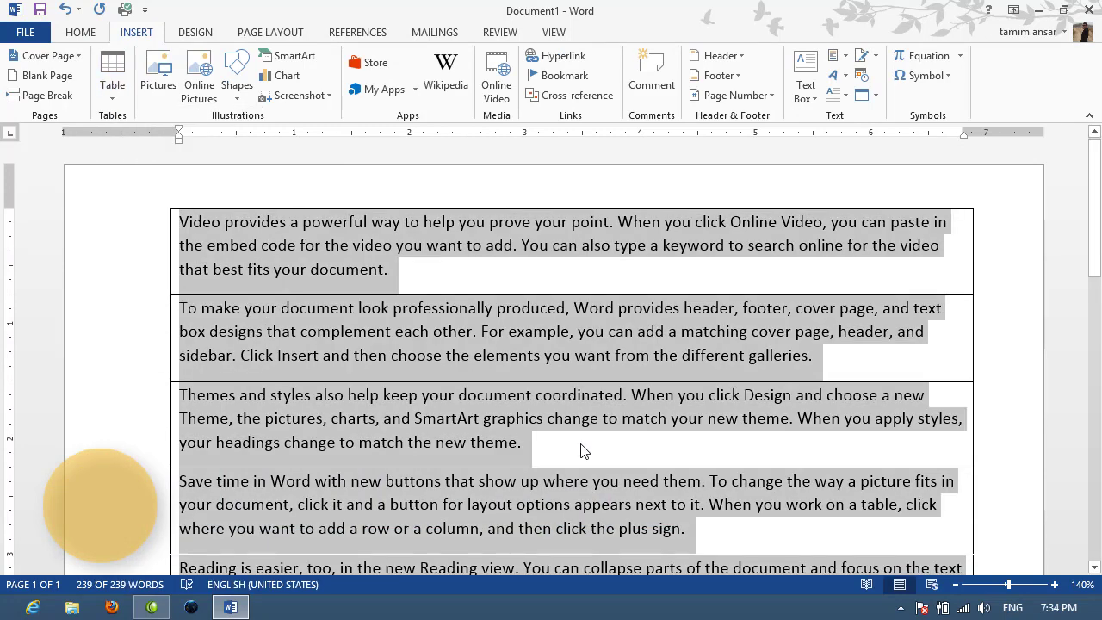
key(Delete)
key(ctrl+z)
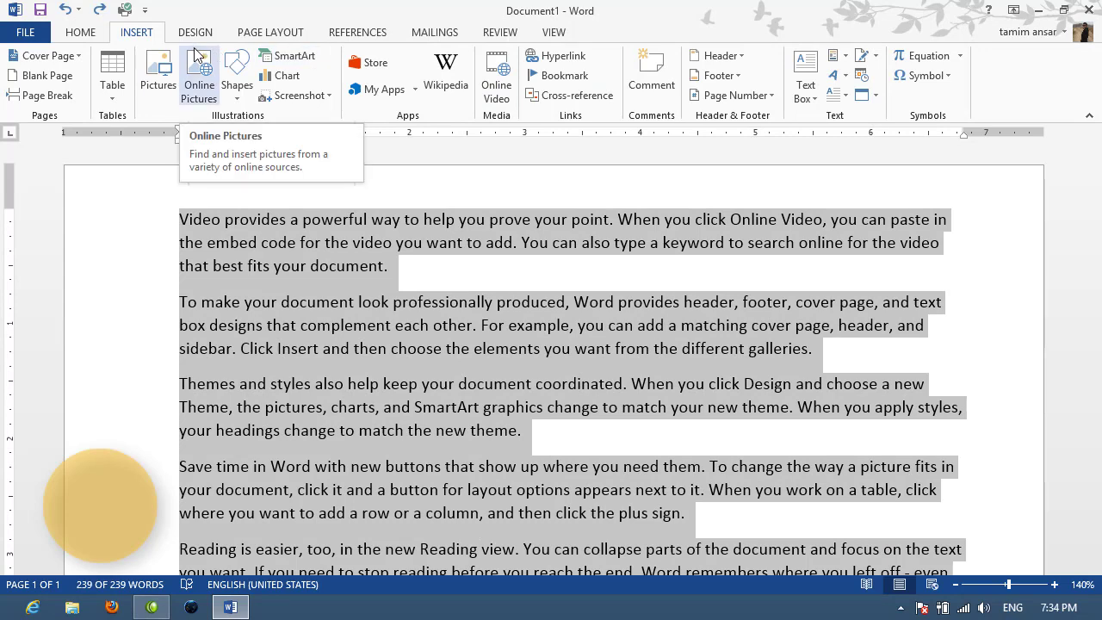
click(81, 32)
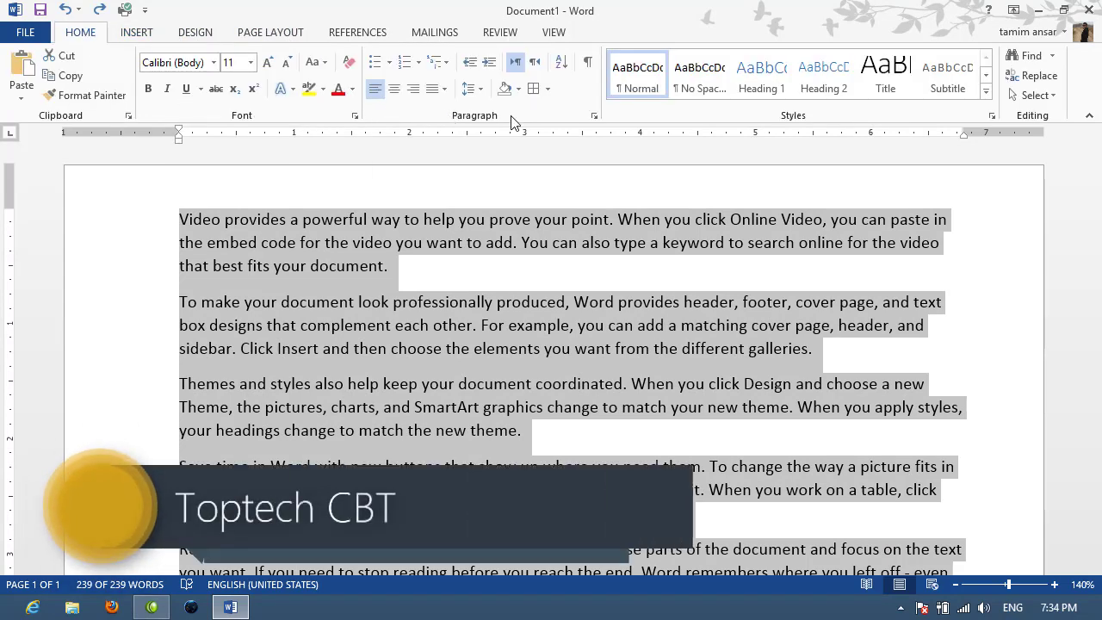
- Apply the arrowhead bullet from the Bullet Library to all five selected paragraphs
click(448, 64)
click(388, 62)
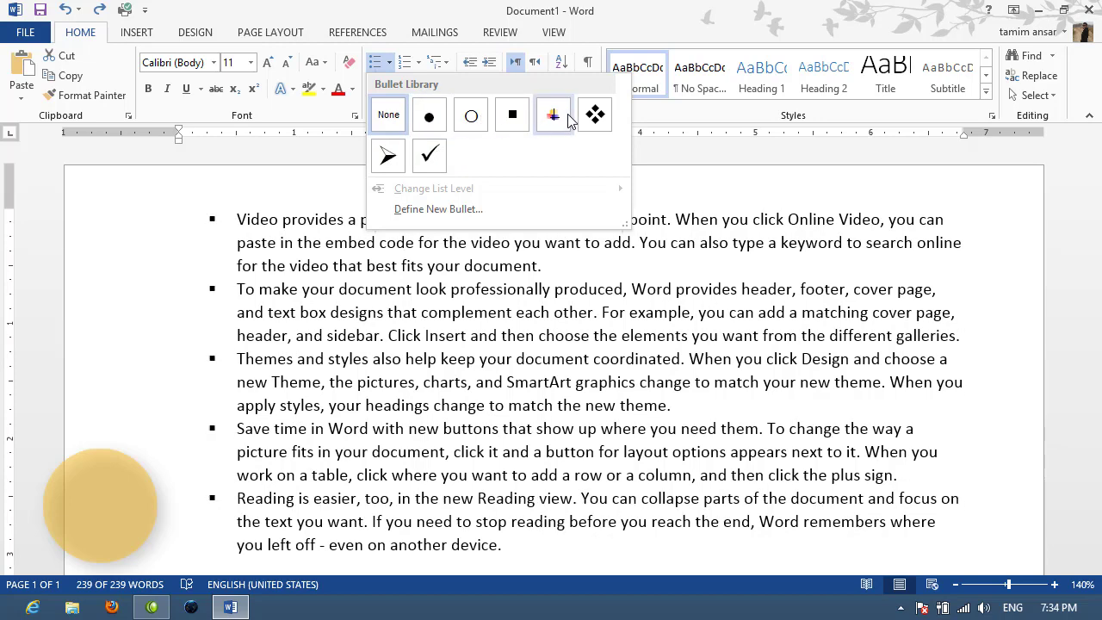
click(387, 155)
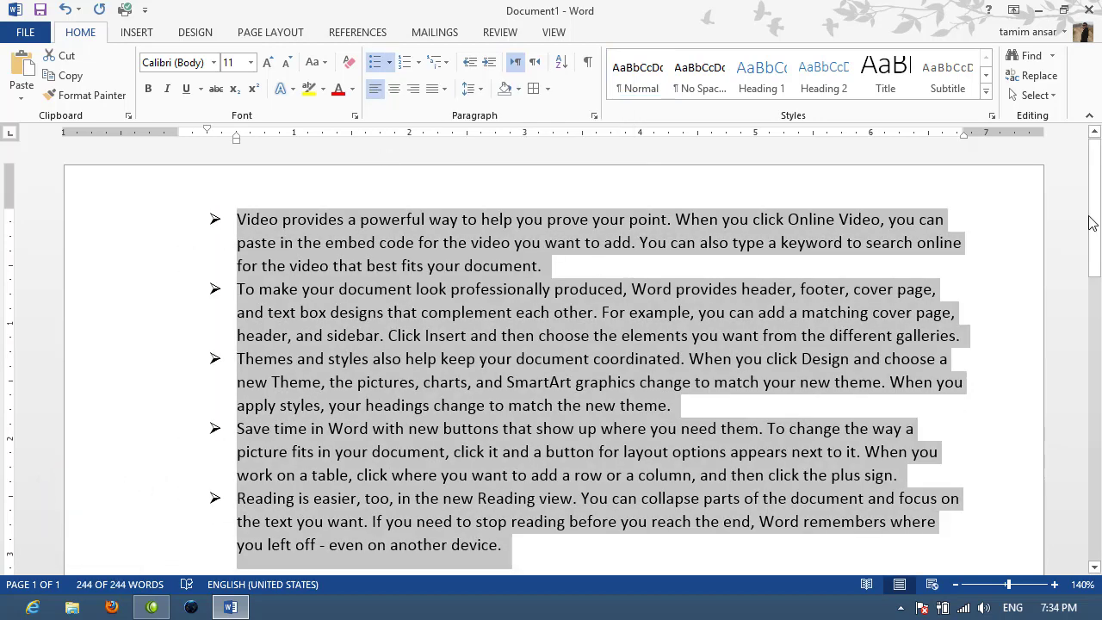
mouse_move(1094, 190)
mouse_down()
mouse_move(1094, 294)
mouse_move(1093, 190)
mouse_up()
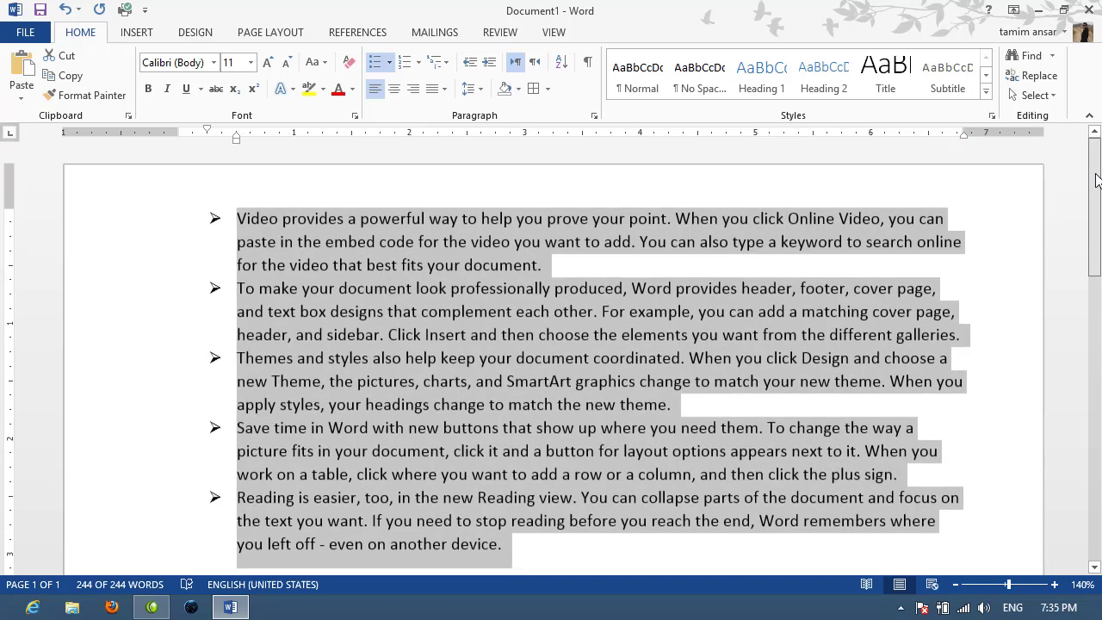
- Add a bulleted line of random test letters after the last item, then delete everything
click(509, 544)
key(Return)
text(KDJFKKSLDJF)
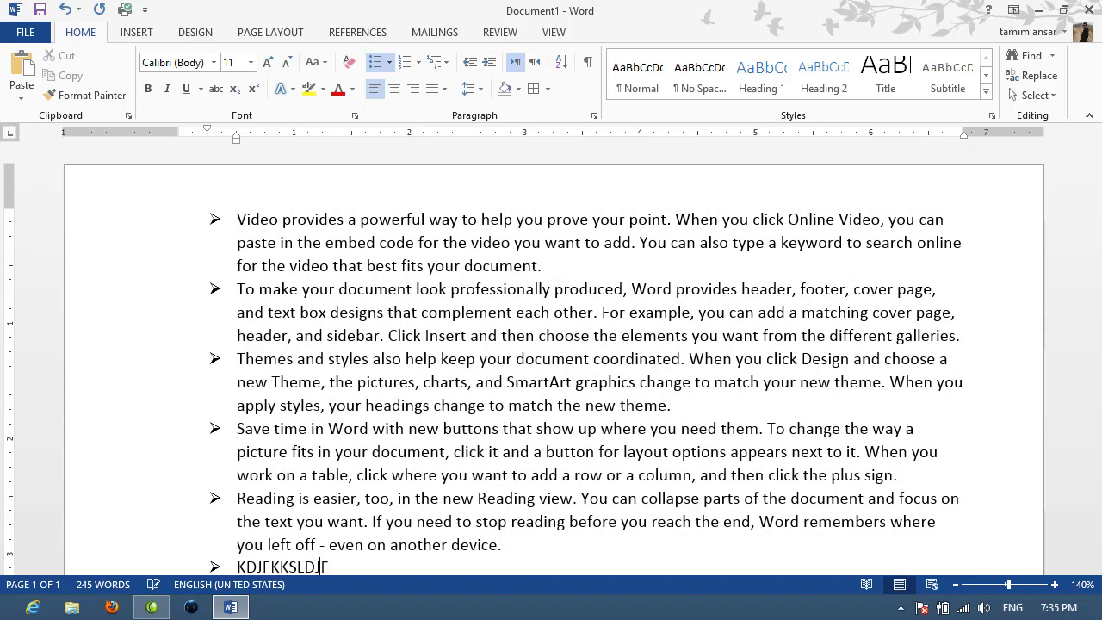
text(LSDKJFKLJSDLFJLKDSJKLFJKSDLJFKLJSDLJFKSDJKDJKLFJLKDSJFKD)
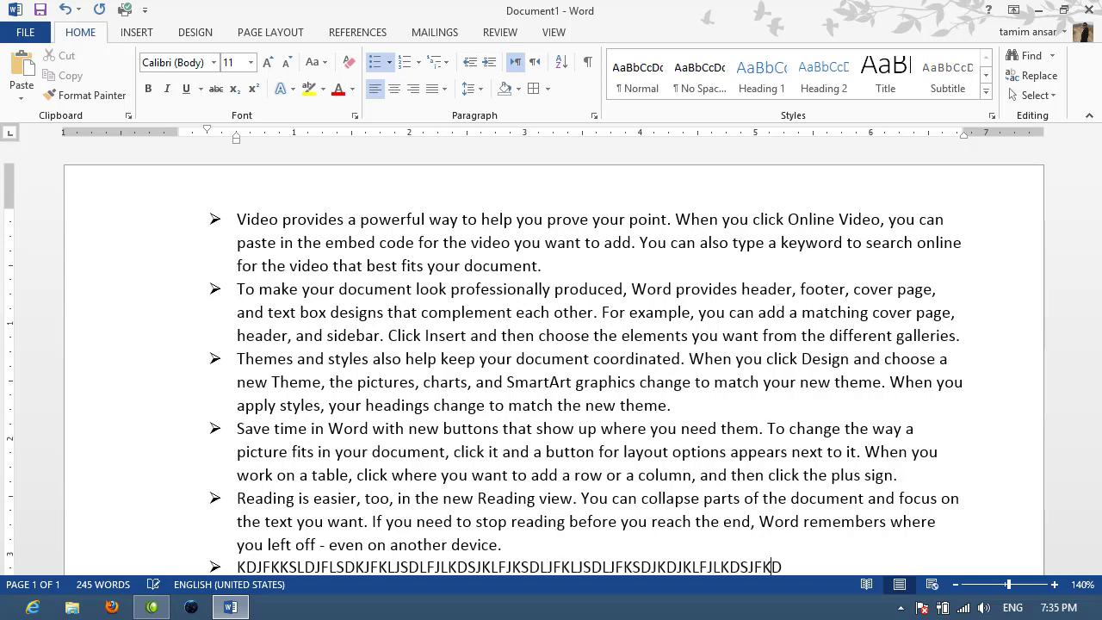
text(SJKLFJKLDSJFKDSLKFJDSJKFJDKSJFLKDSJKFJSDKLFJSLDFJS)
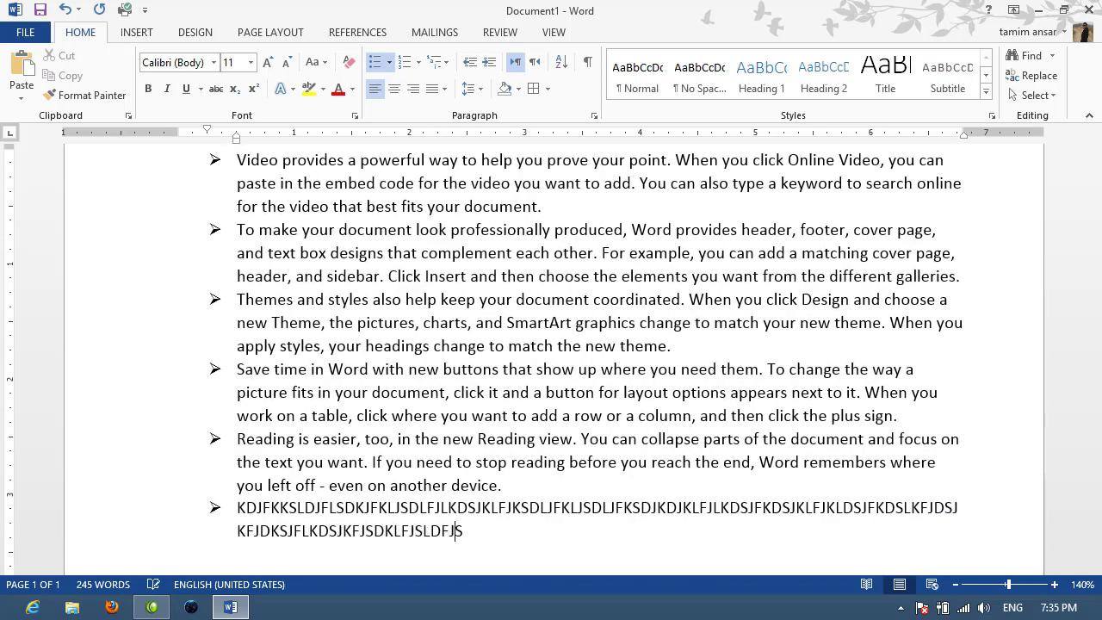
text(LKDJFLKDSJKFJKDSJFKSJDFKLDSJLKFJDSKFJDSFLKJSDKL)
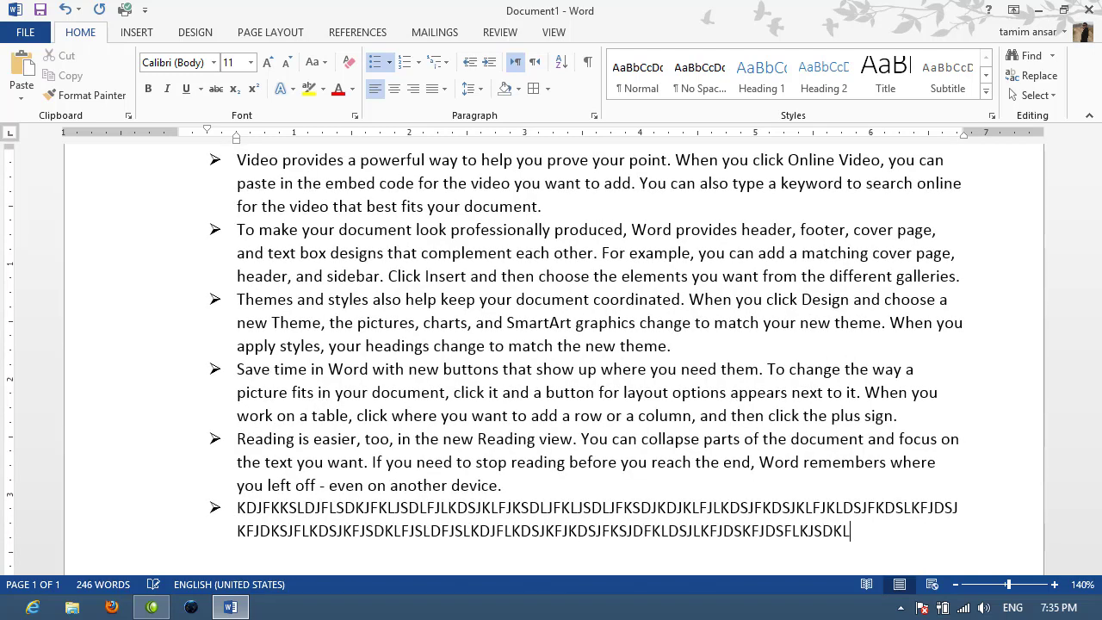
text(FDSFDSF)
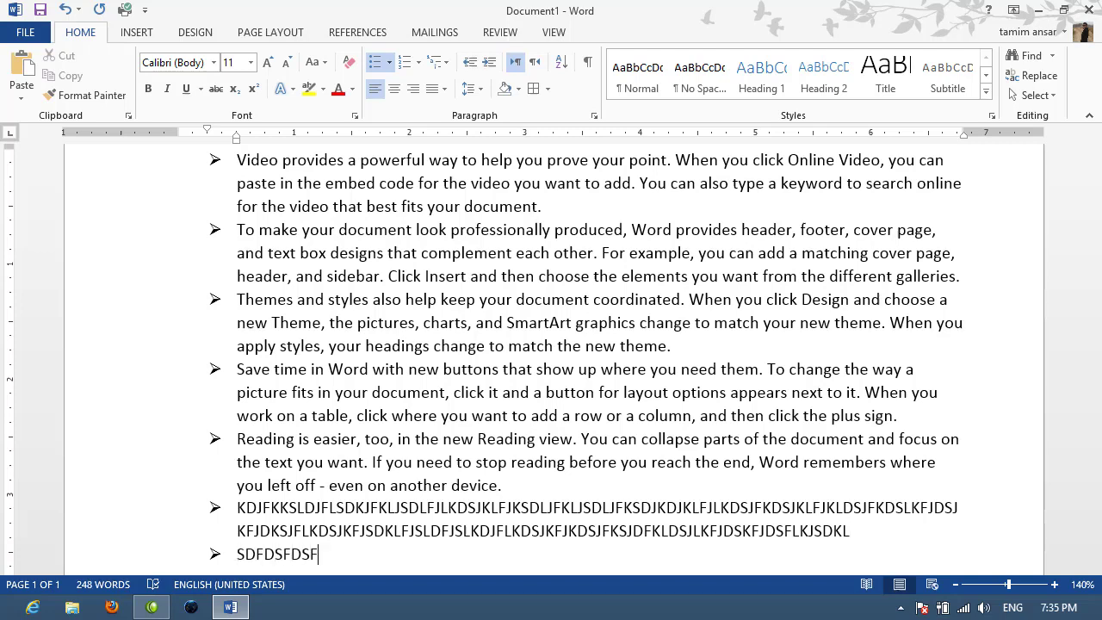
key(ctrl+a)
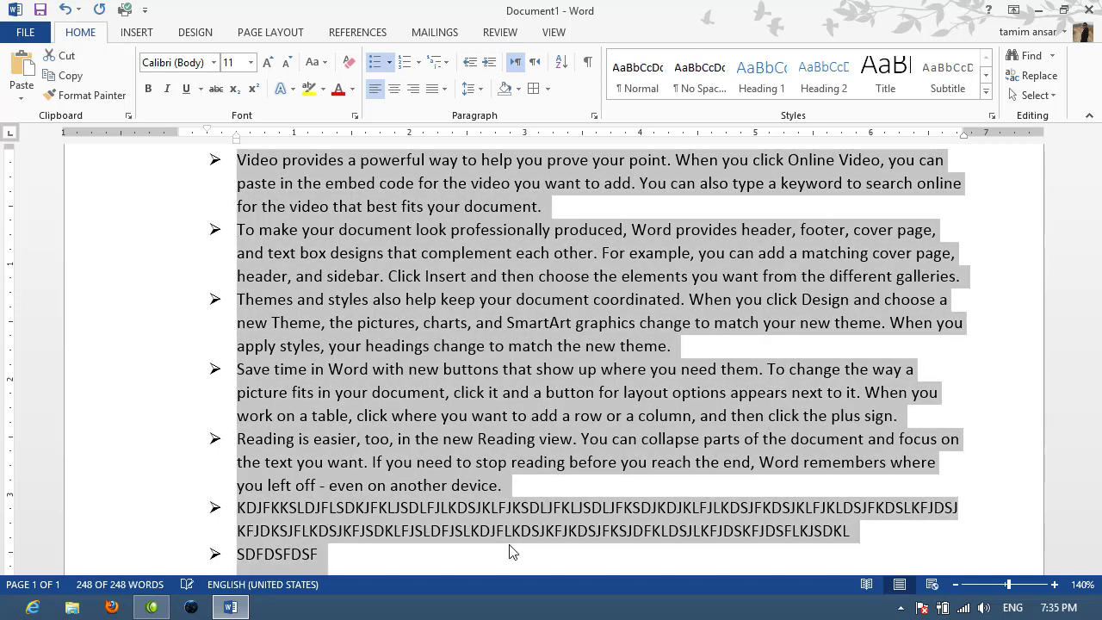
key(Delete)
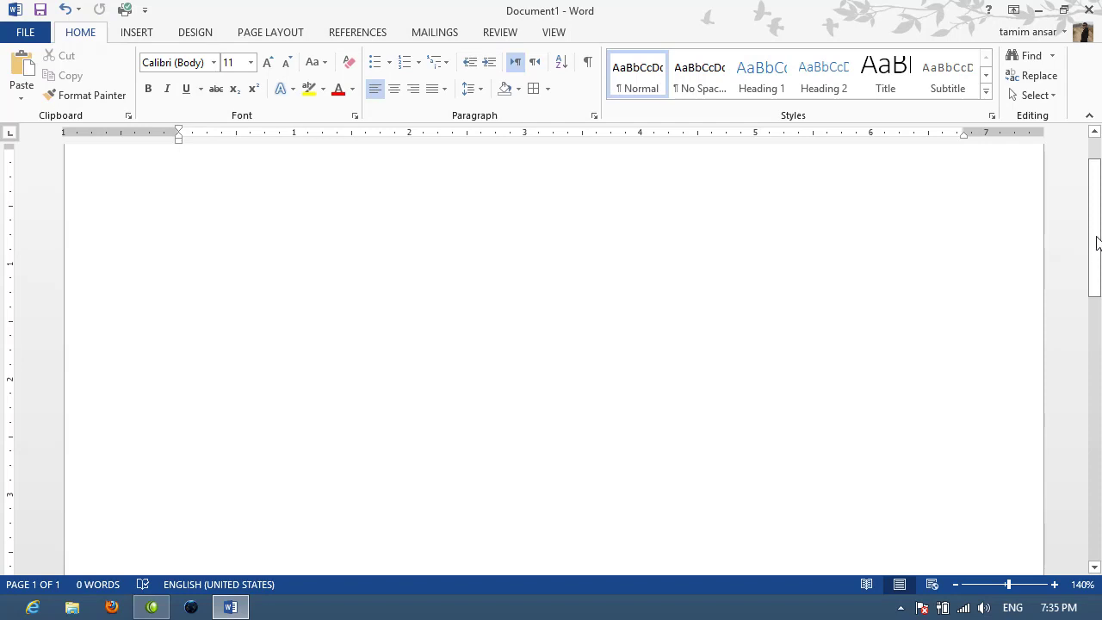
- Type the heading IT with arrowhead-bulleted items CIT, DIT, BIT and MIT, then end the list
scroll(1098, 244, up, 1)
text(W)
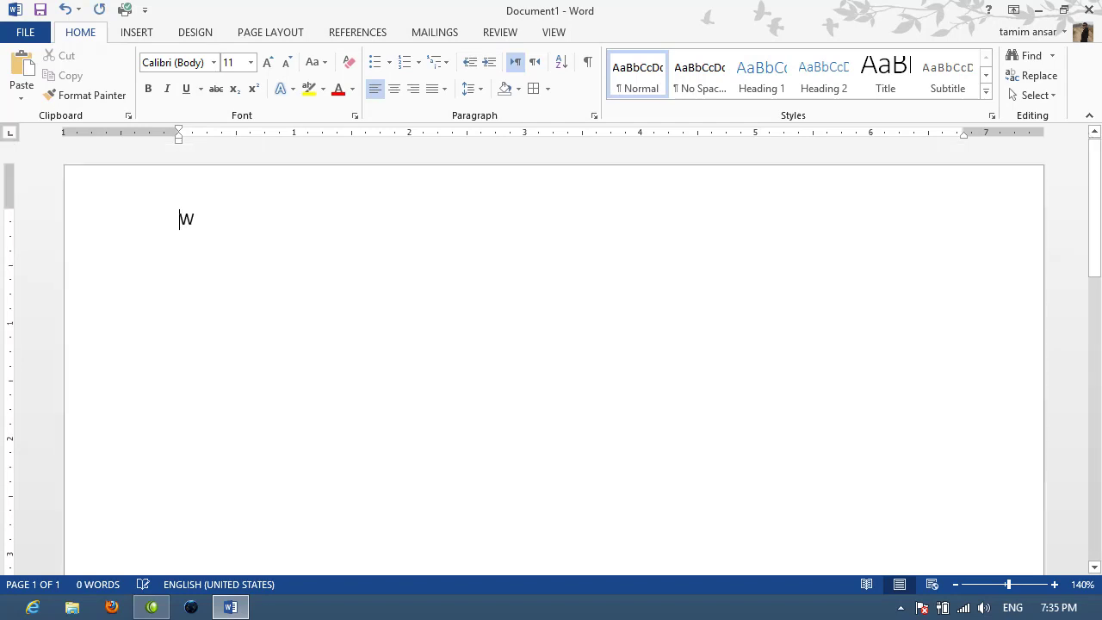
text(HAT)
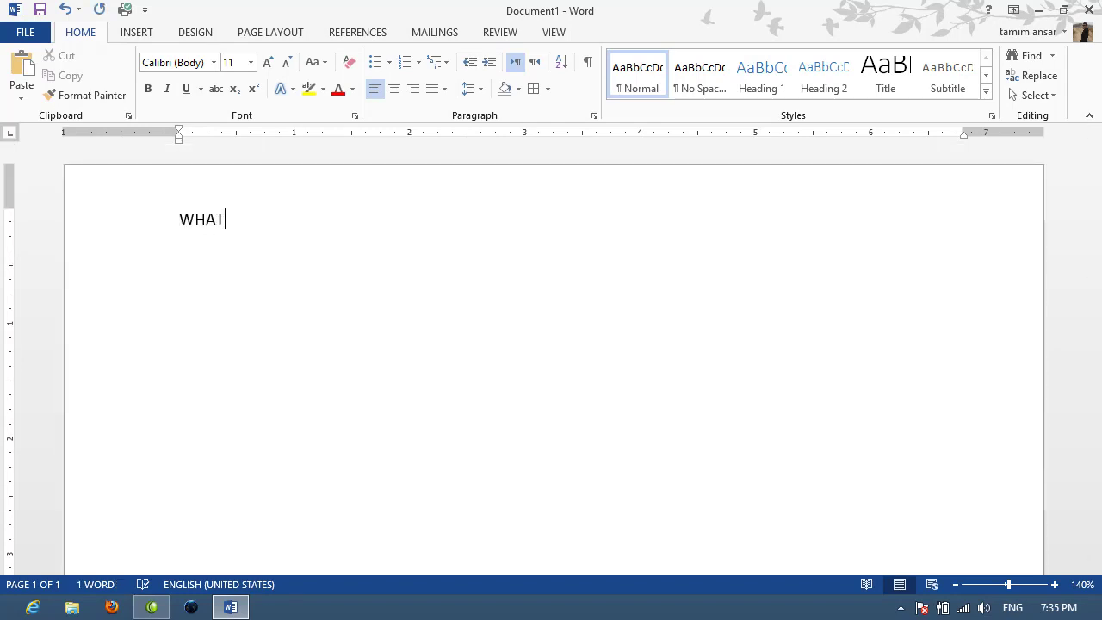
key(BackSpace)
key(BackSpace)
key(BackSpace)
key(BackSpace)
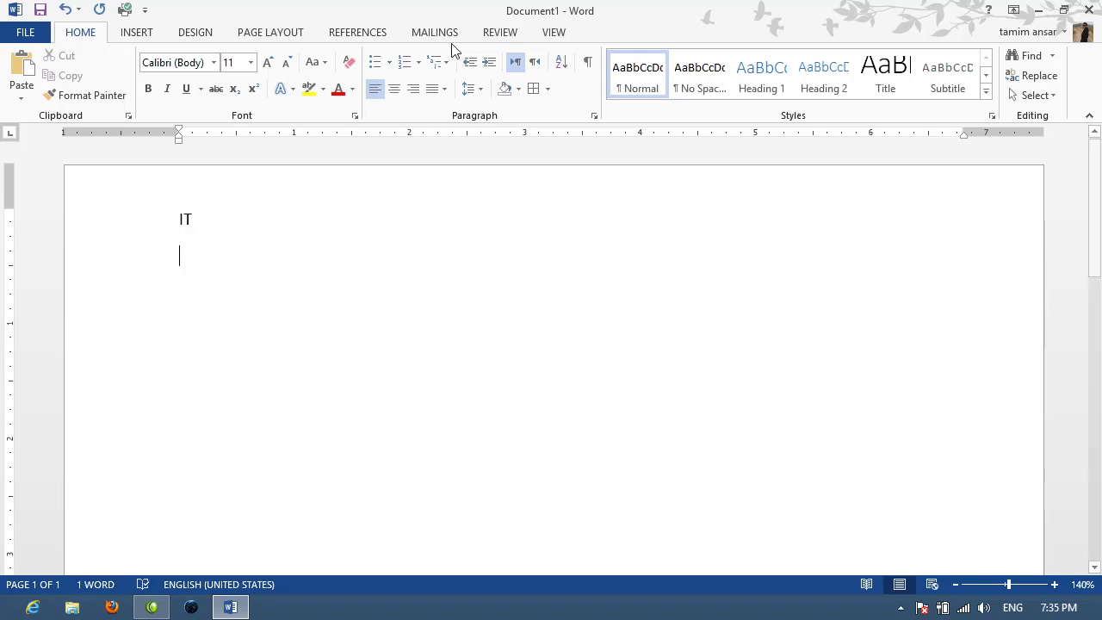
click(390, 62)
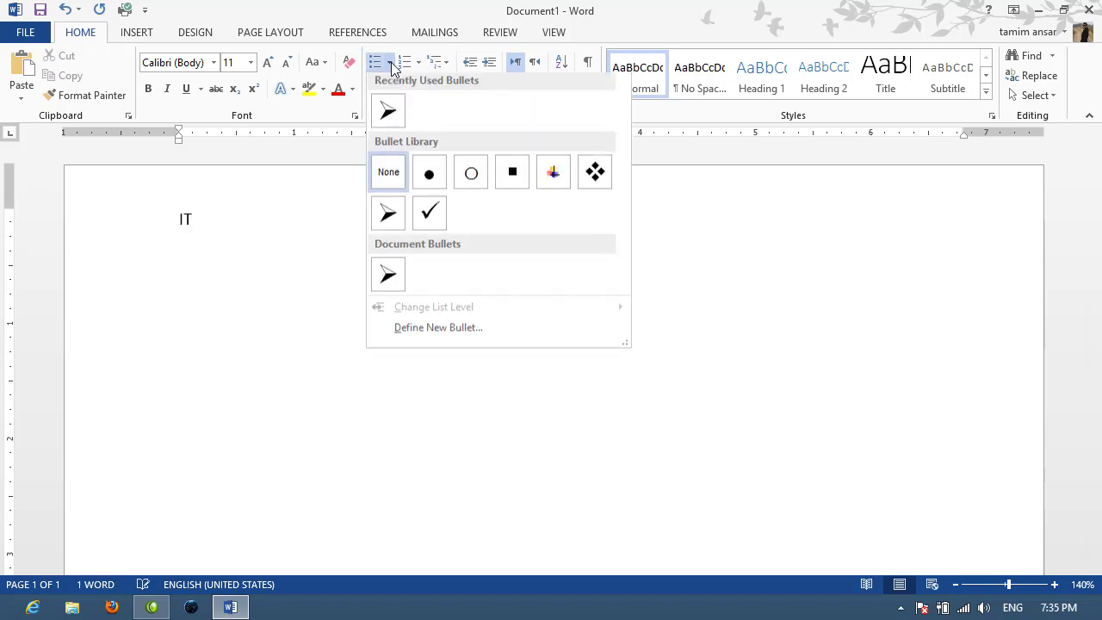
click(388, 214)
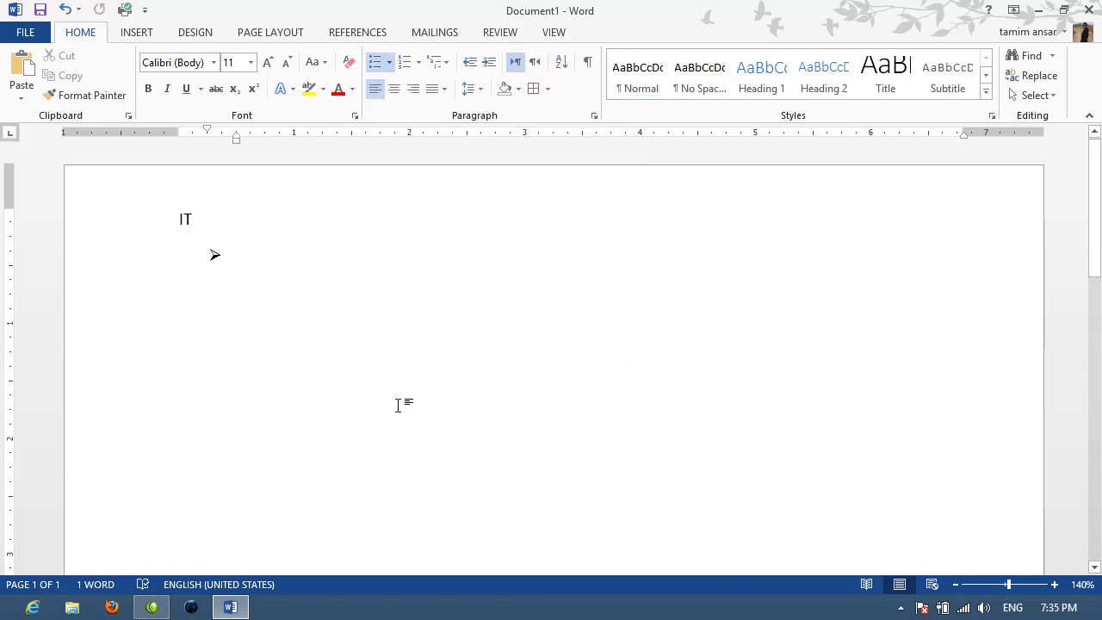
text(CIT )
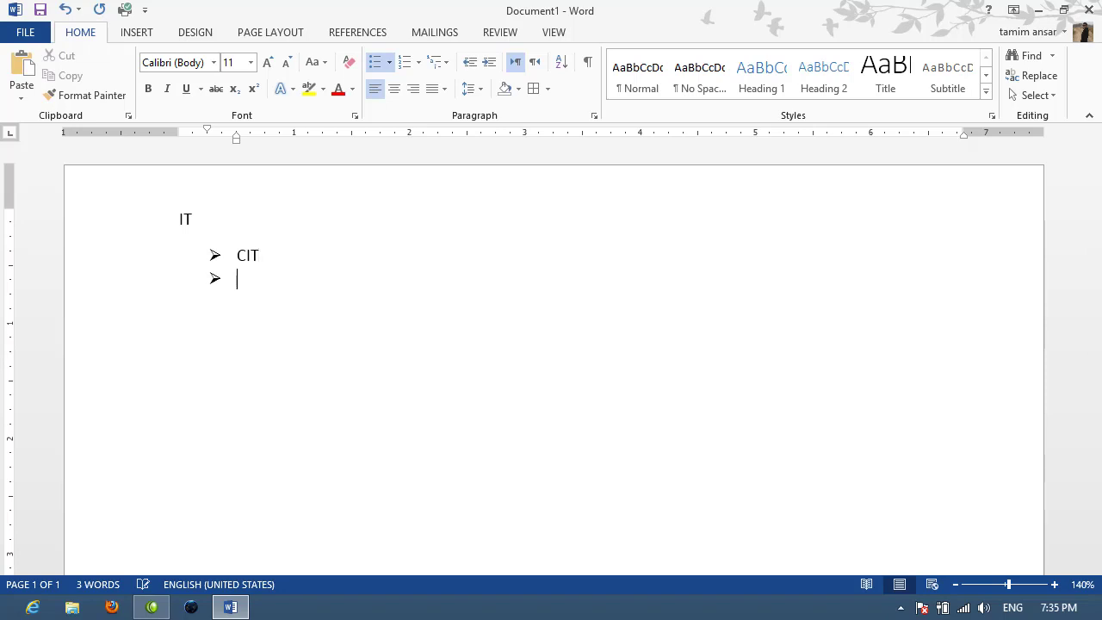
text(DIT )
text(BIT )
text(MIT)
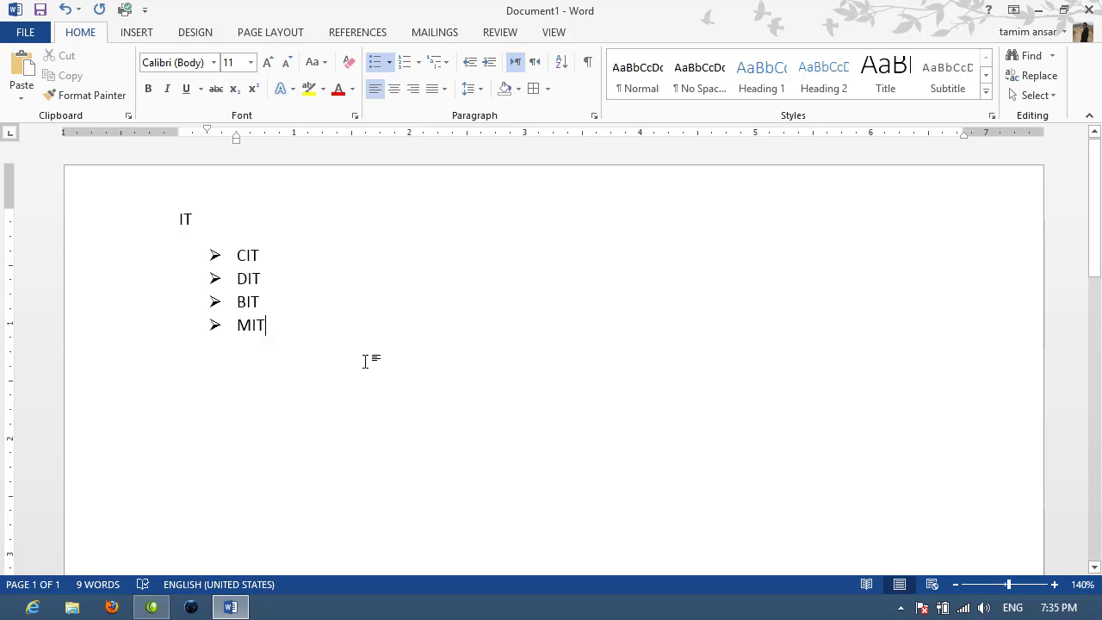
key(Return)
key(BackSpace)
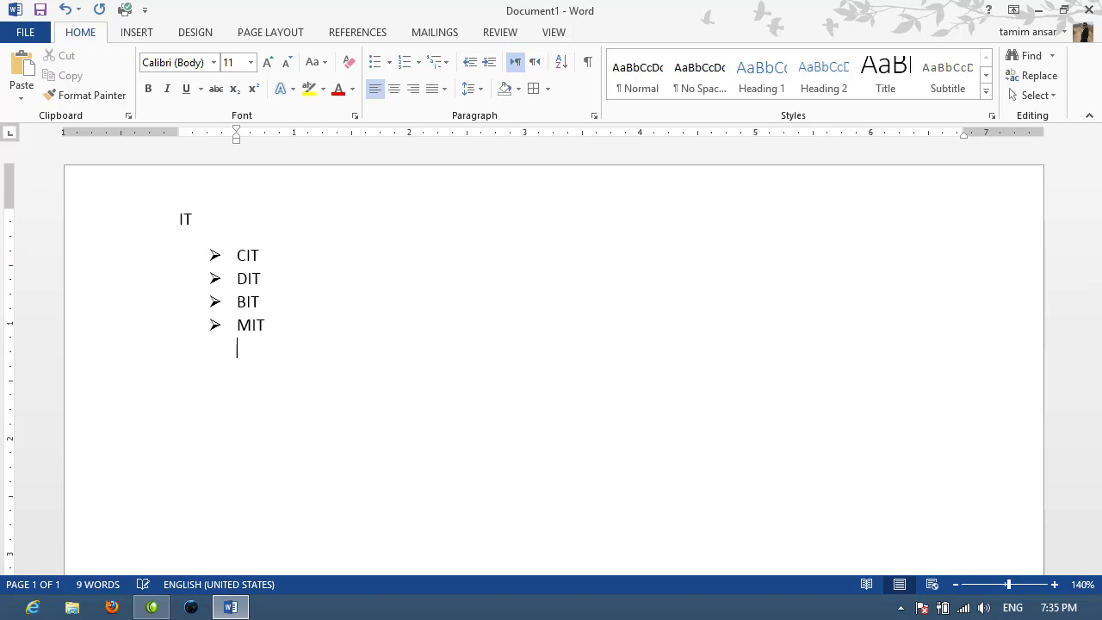
key(BackSpace)
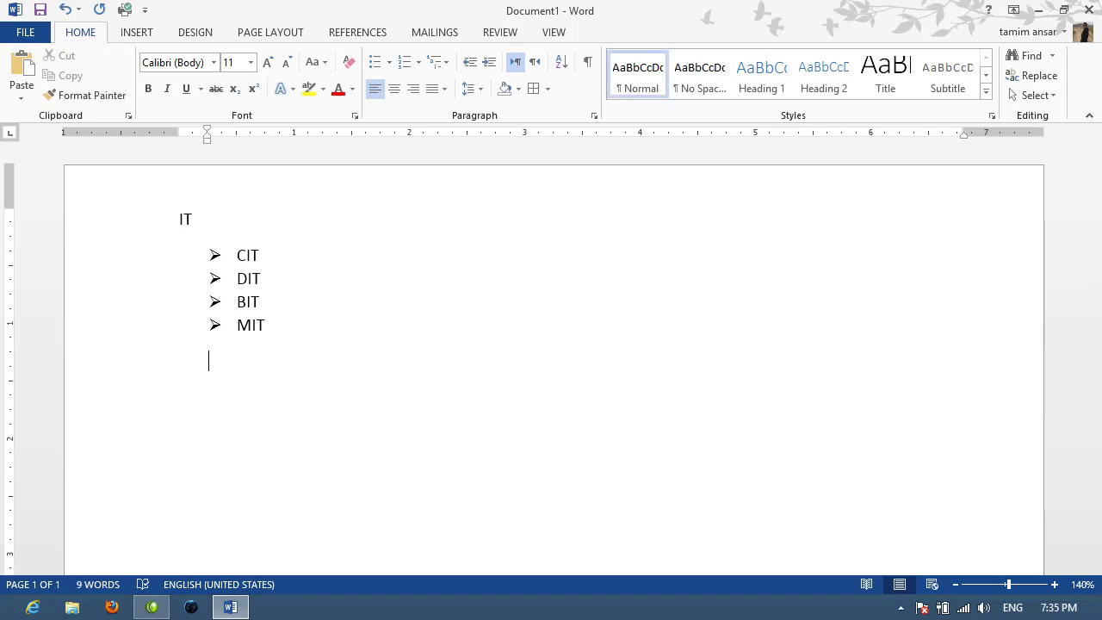
- Type CIT at the left margin and begin a checkmark-bulleted list beneath it
key(BackSpace)
text(CIT)
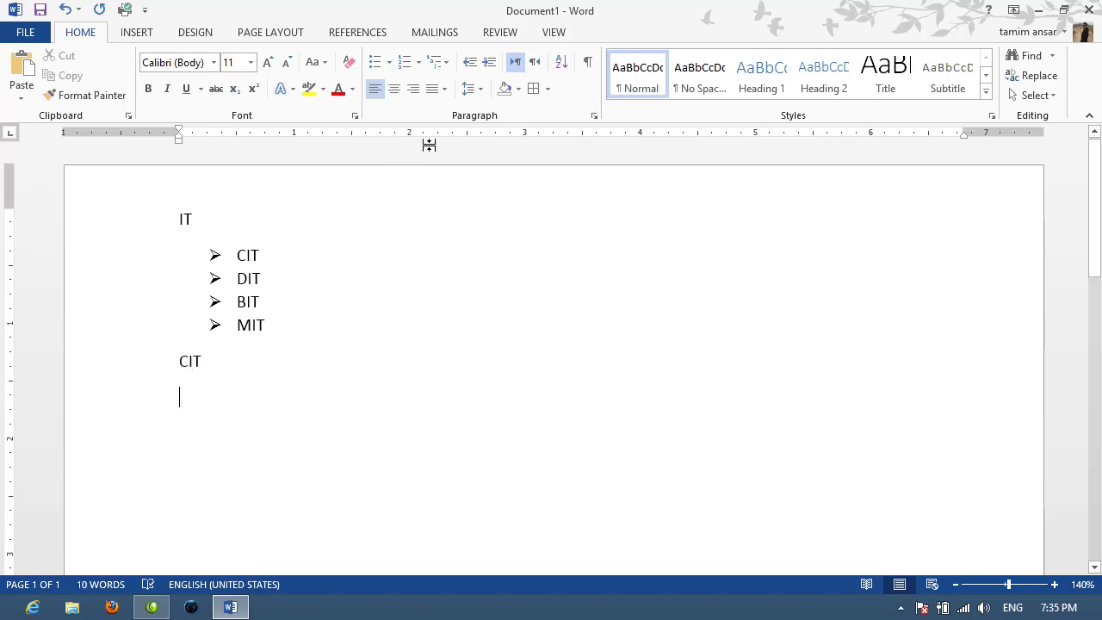
click(387, 61)
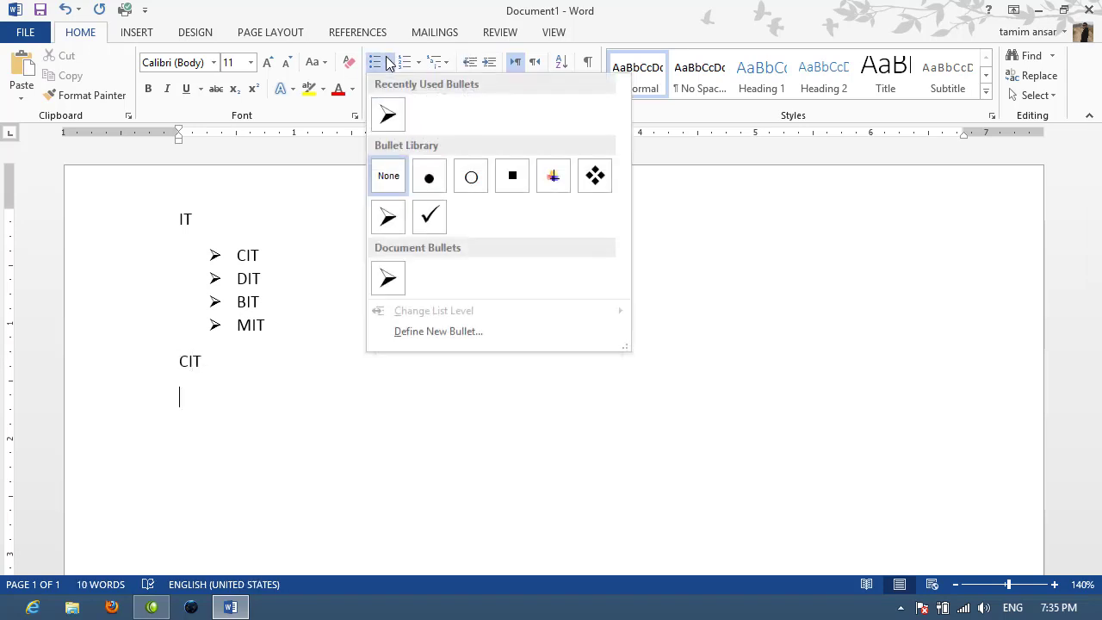
click(428, 217)
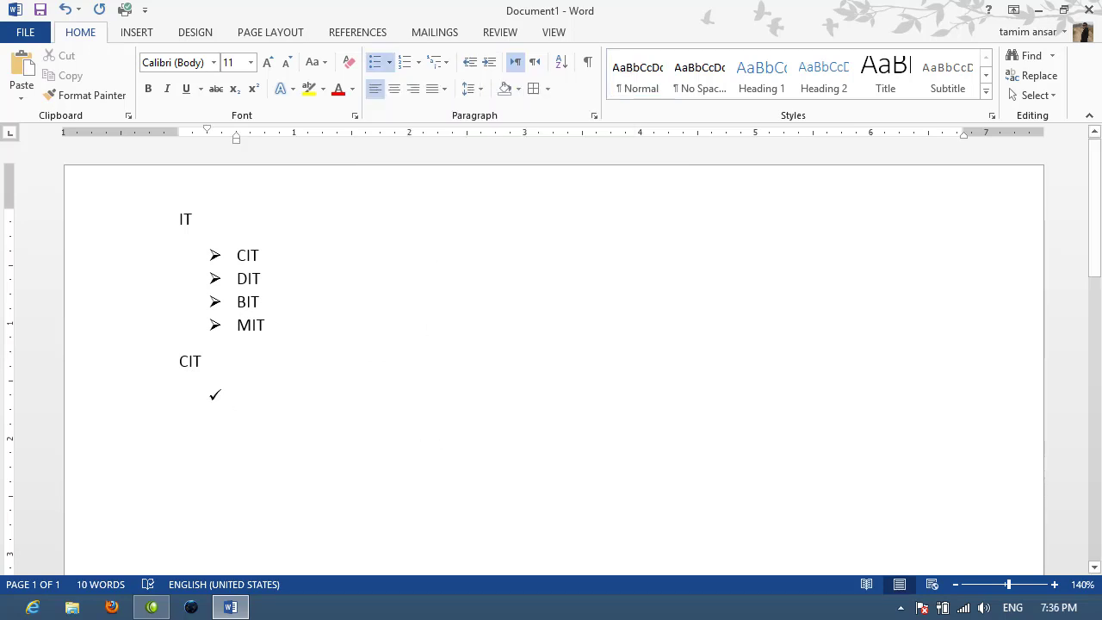
- List OS, MICROSOFT WORD, MS EXCEL, MS ACCESS and A+HARDWARE as checkmark items, then delete all text
text(OS)
text(MIC)
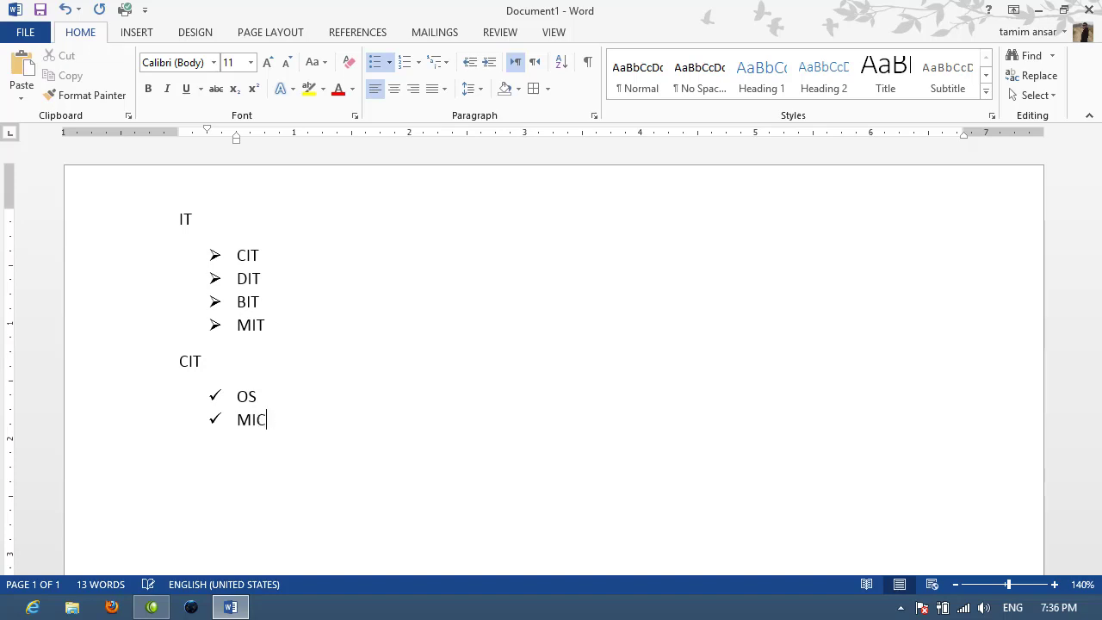
text(ROCFO)
key(BackSpace)
text(SOF)
text( WO)
key(BackSpace)
key(BackSpace)
key(BackSpace)
key(BackSpace)
text(WORD)
key(Return)
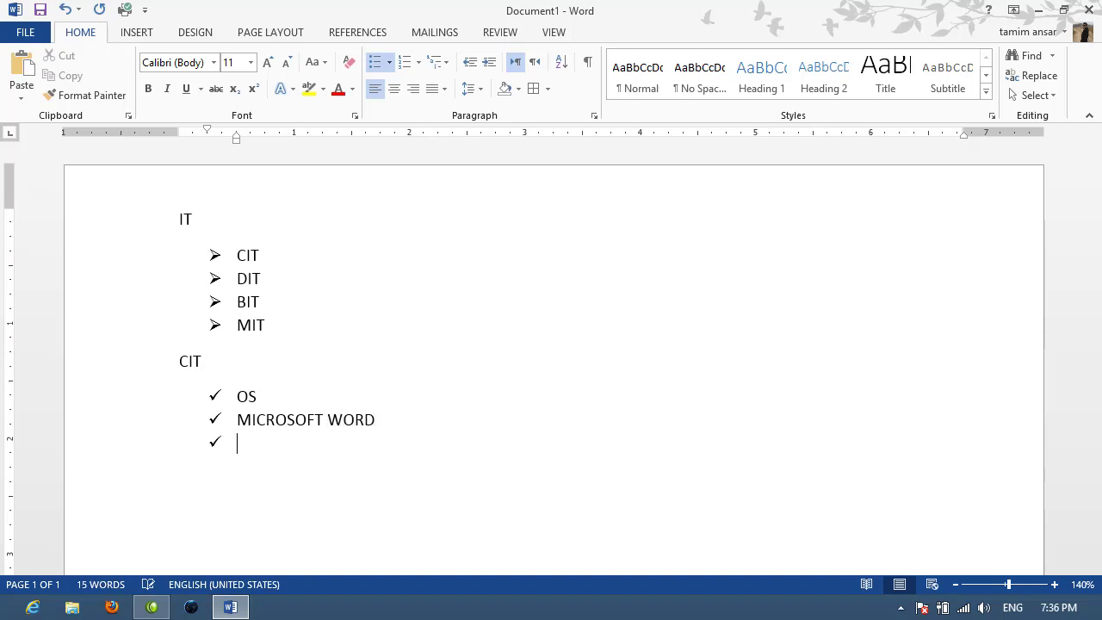
text(M EX)
key(BackSpace)
text(MS E)
text(XCEL MS )
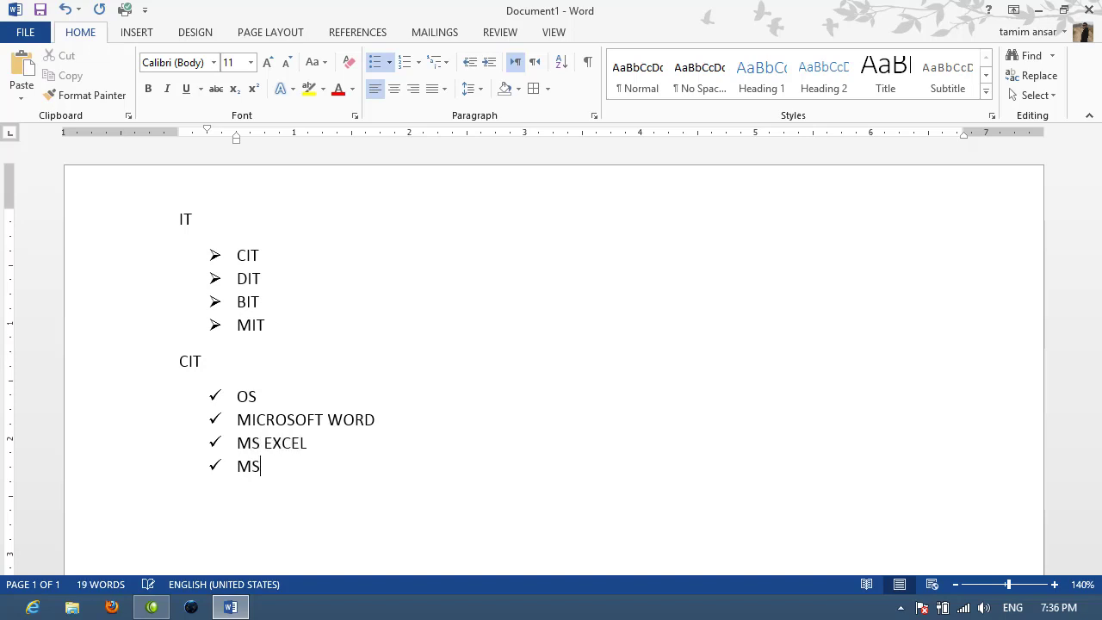
text(ACCESS)
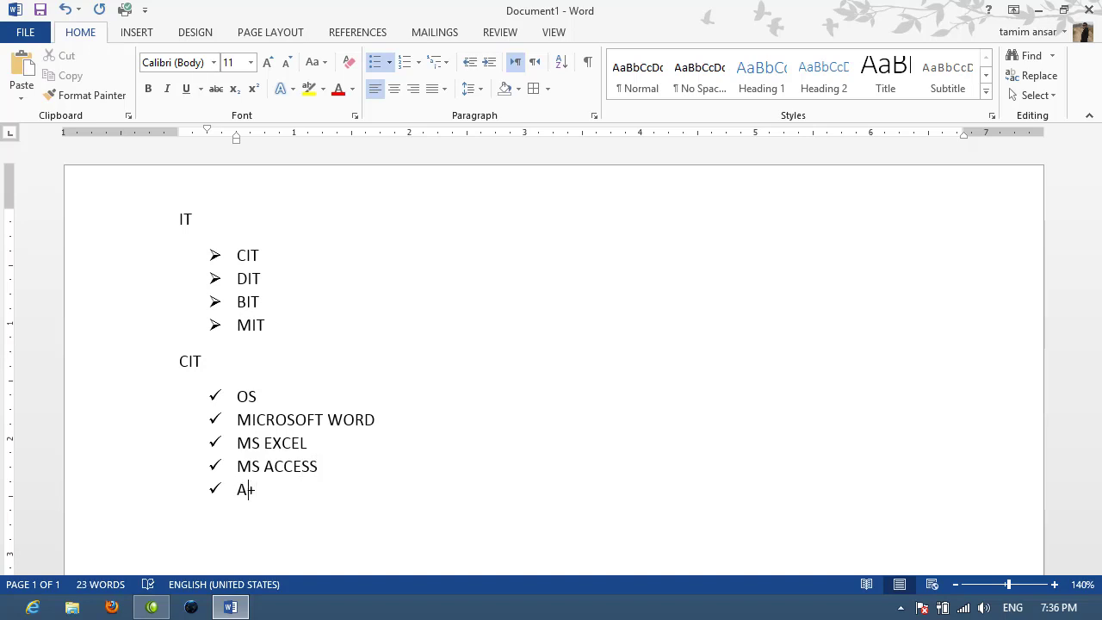
text(HARD)
text(WARE)
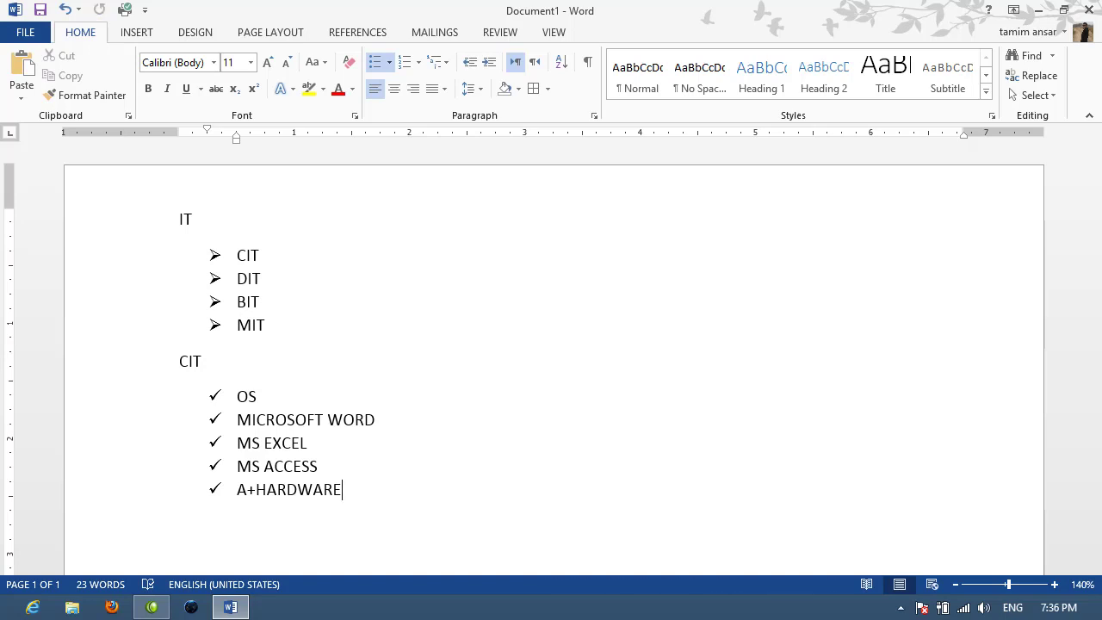
key(ctrl+a)
key(Delete)
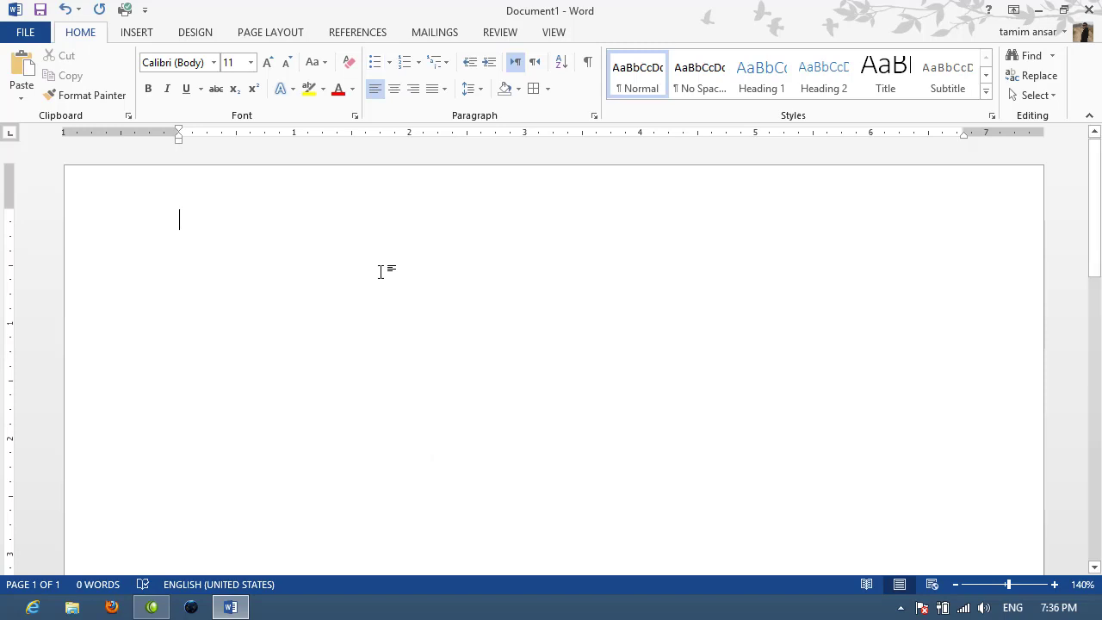
- Generate =RAND() sample text, delete the last two paragraphs, and select the remaining three for bulleting
text(=RAND)
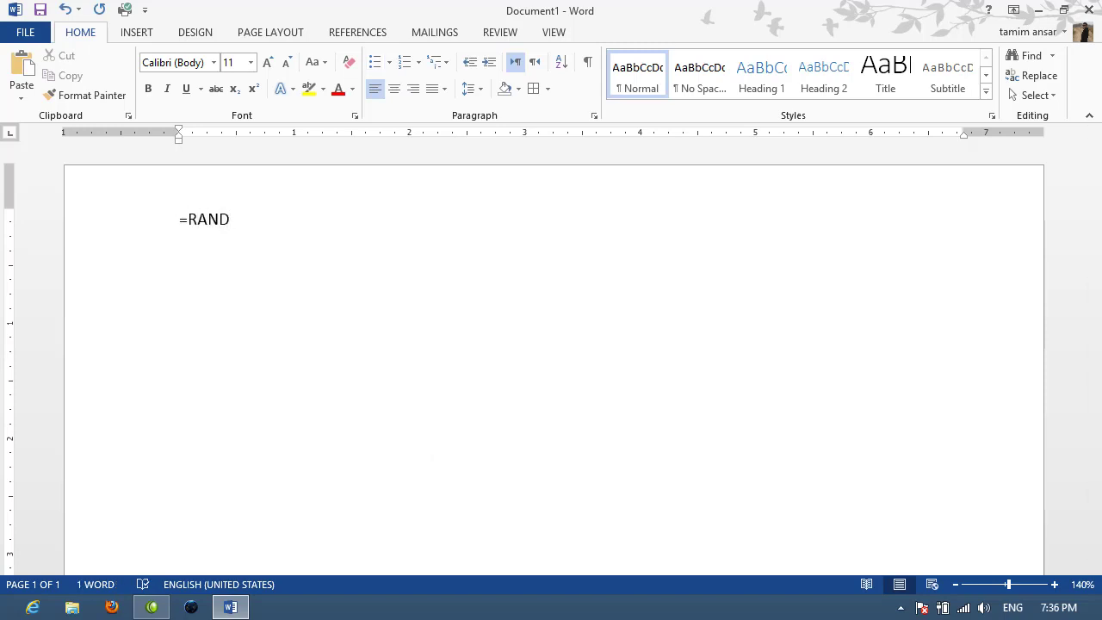
text(())
key(Return)
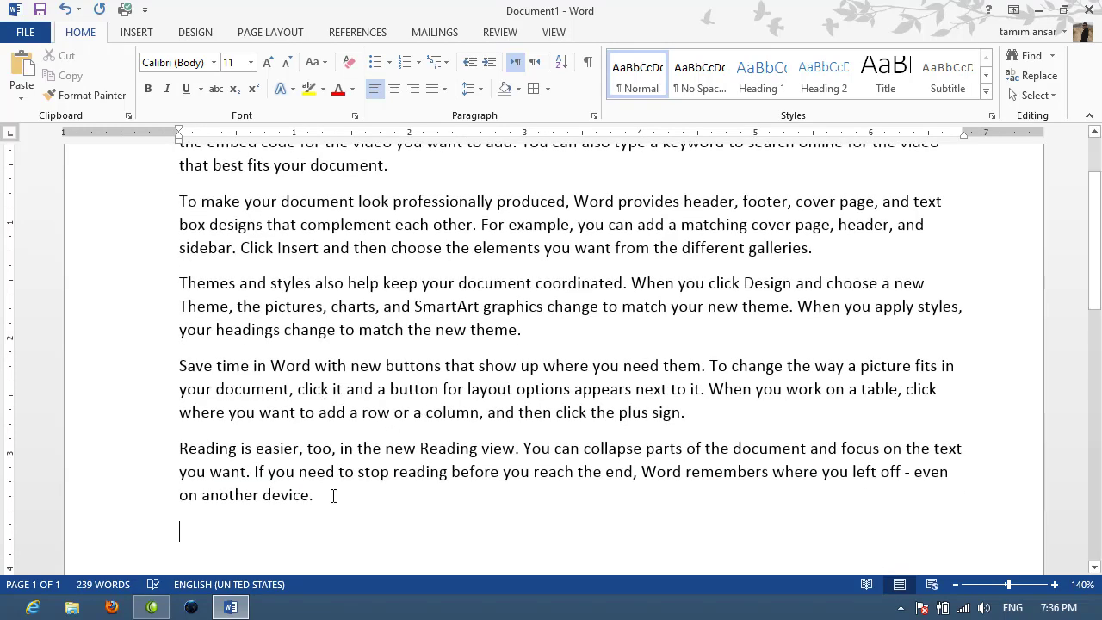
mouse_move(334, 496)
mouse_down()
mouse_move(174, 440)
mouse_move(174, 460)
mouse_up()
key(Delete)
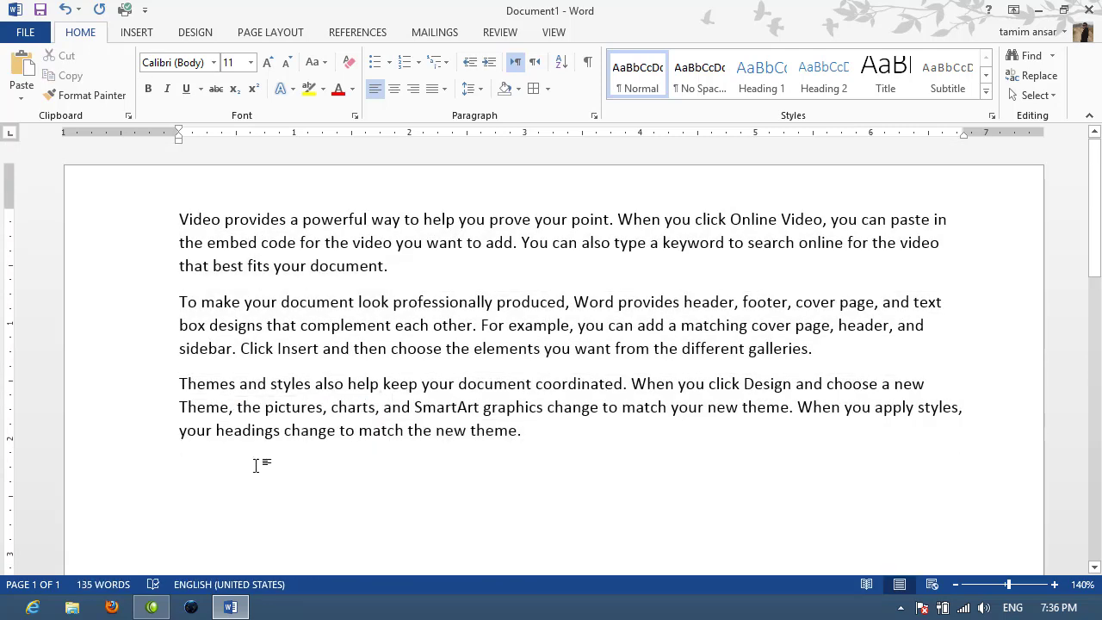
drag(525, 441, 152, 184)
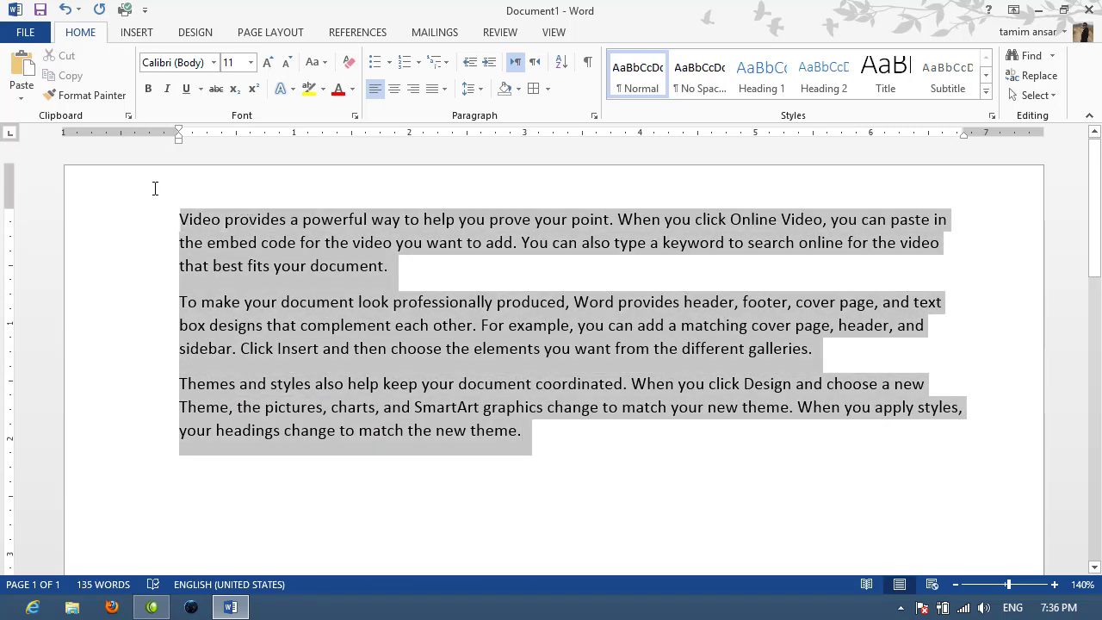
click(390, 63)
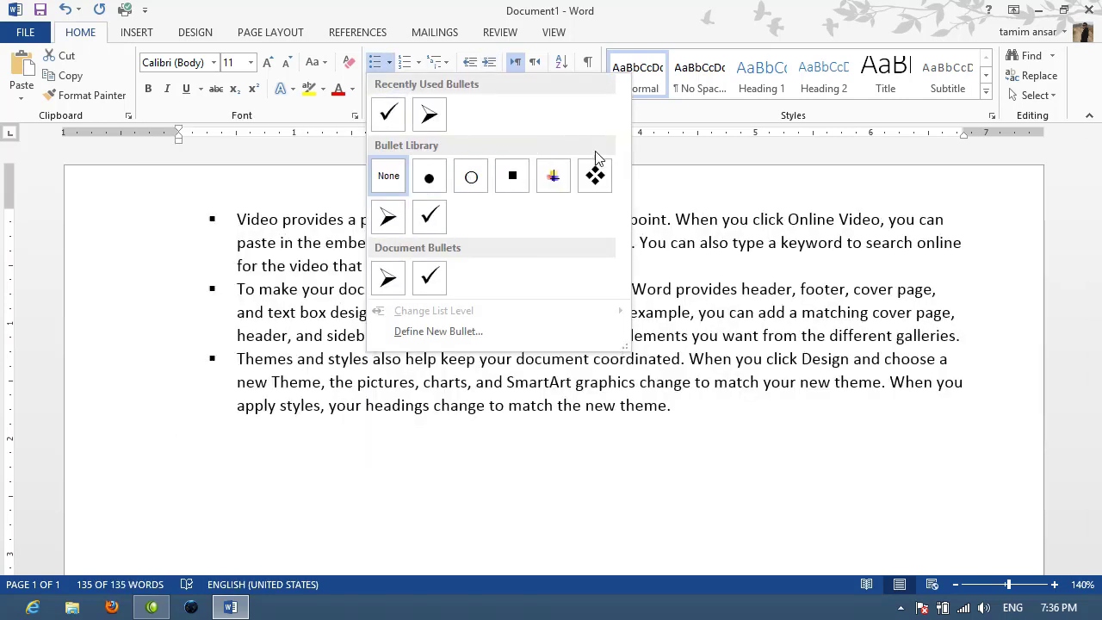
- Define a Left-aligned Wingdings Windows-logo bullet (code 255) and apply it to the three paragraphs
click(422, 332)
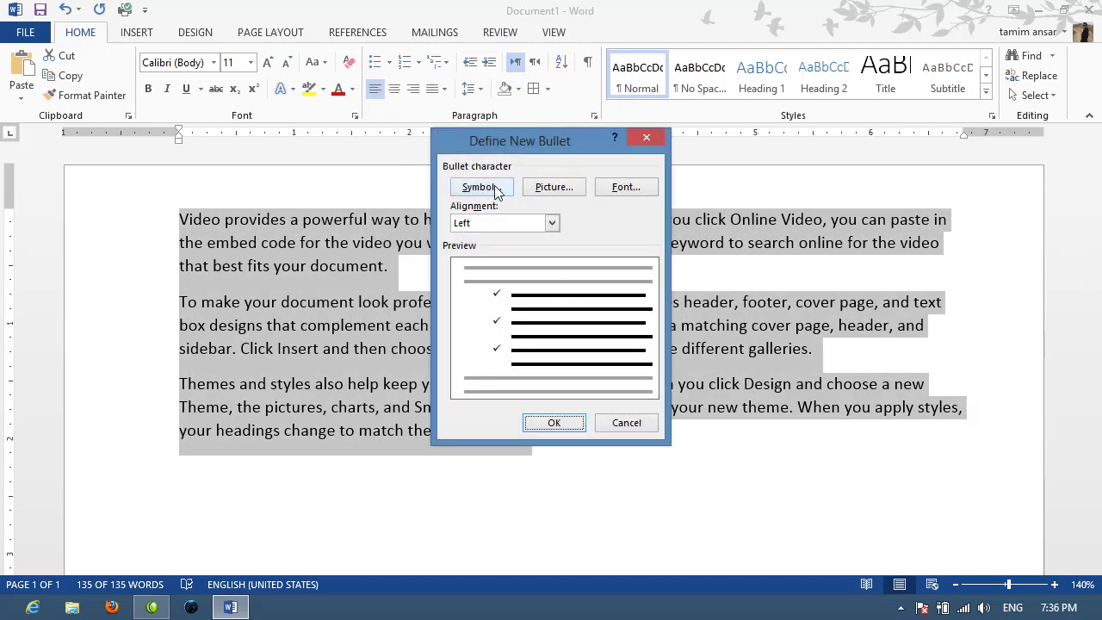
click(496, 190)
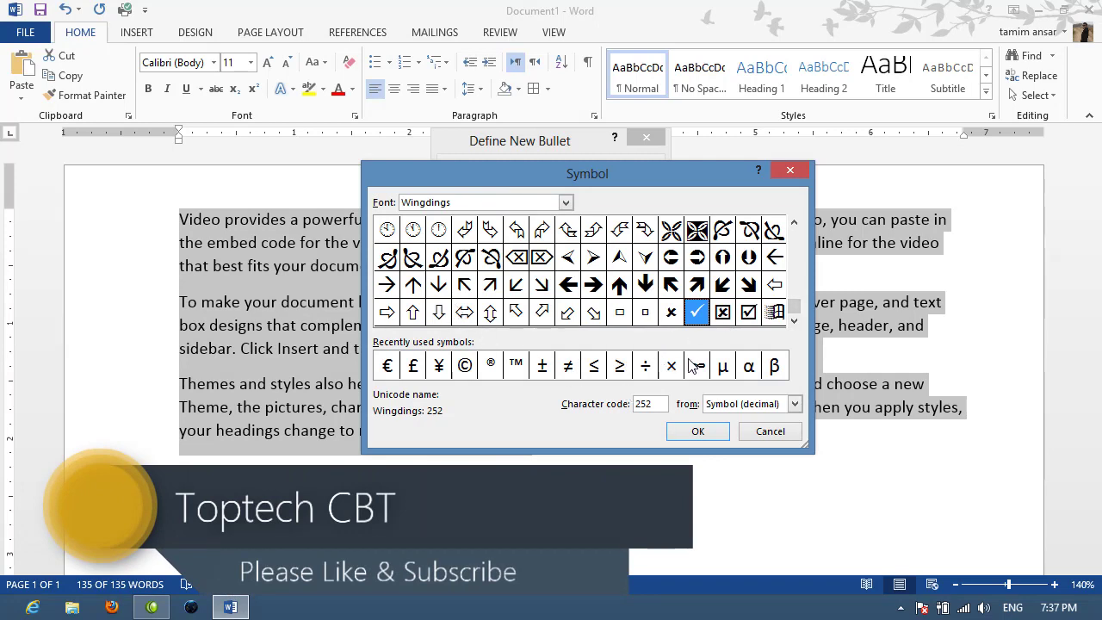
click(774, 312)
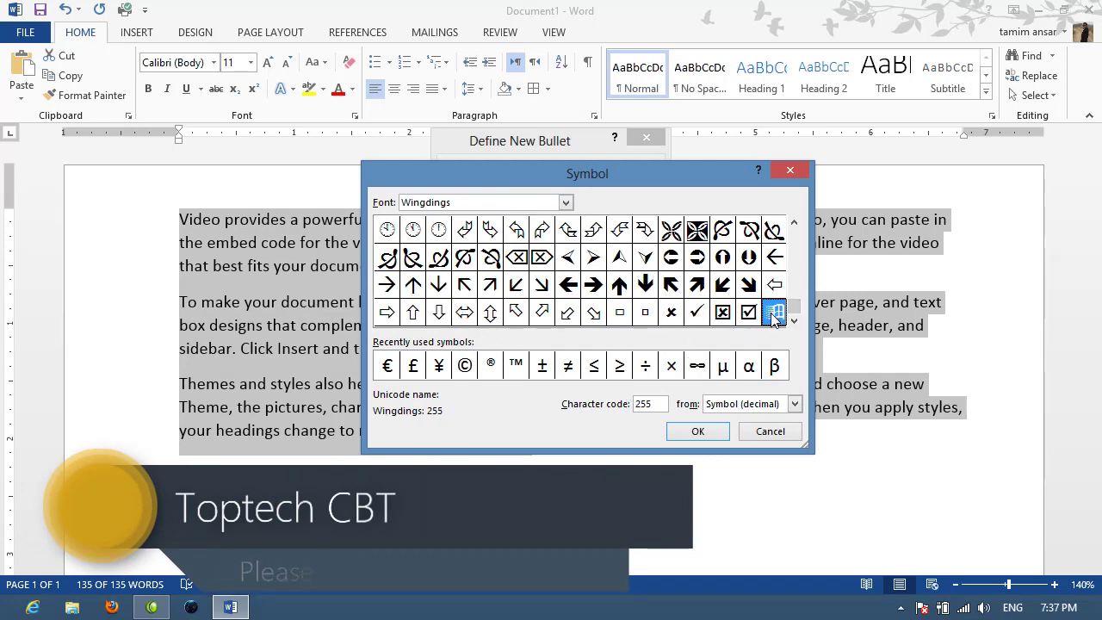
click(699, 431)
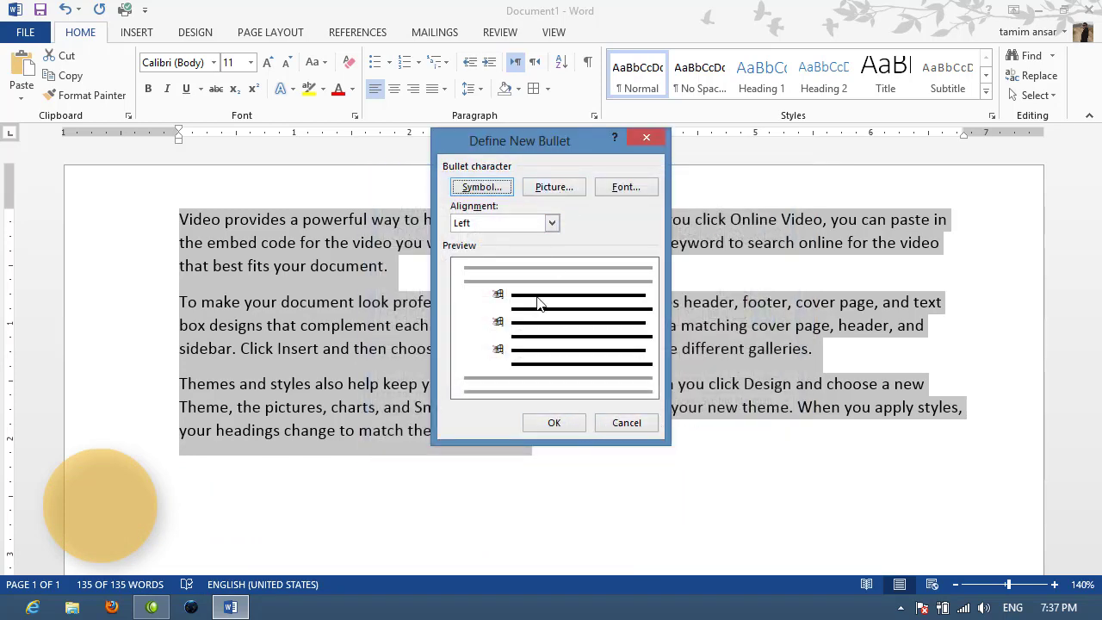
click(552, 224)
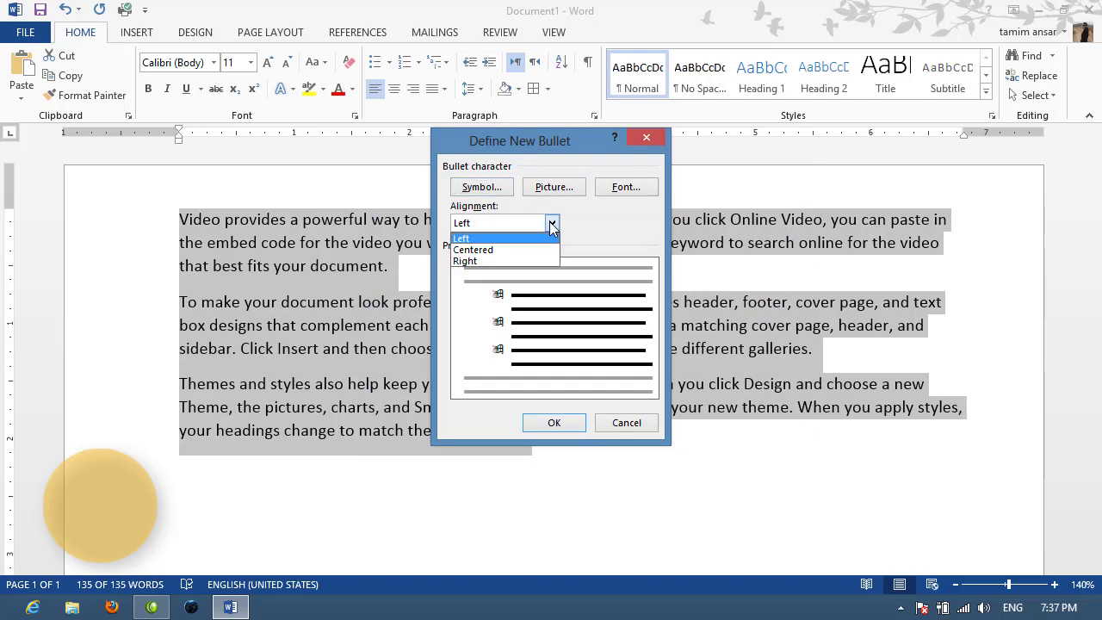
click(473, 238)
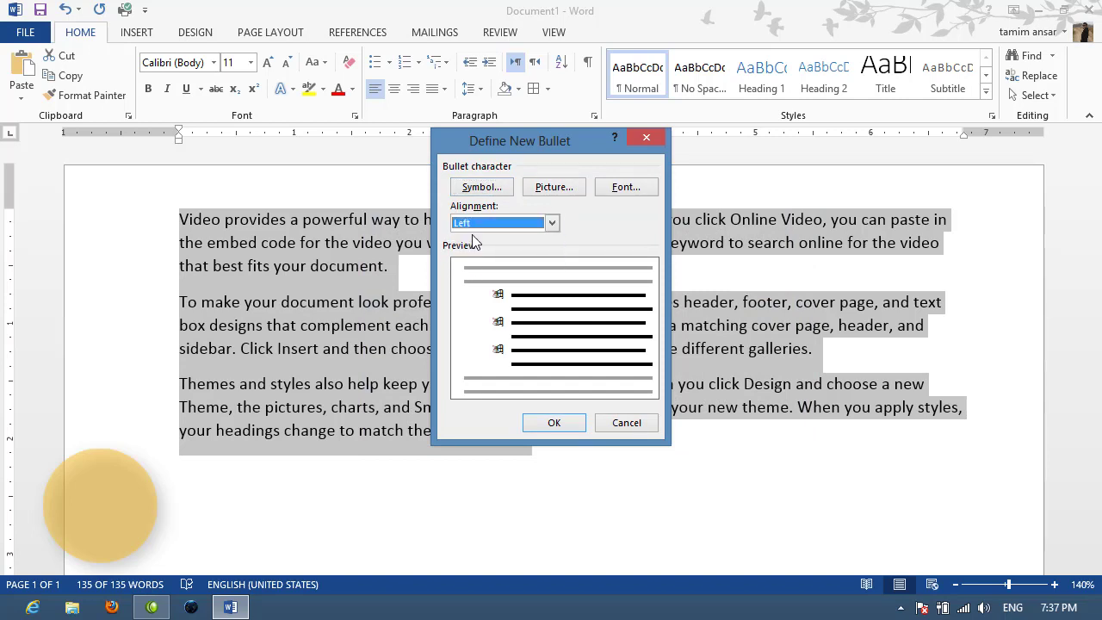
click(552, 423)
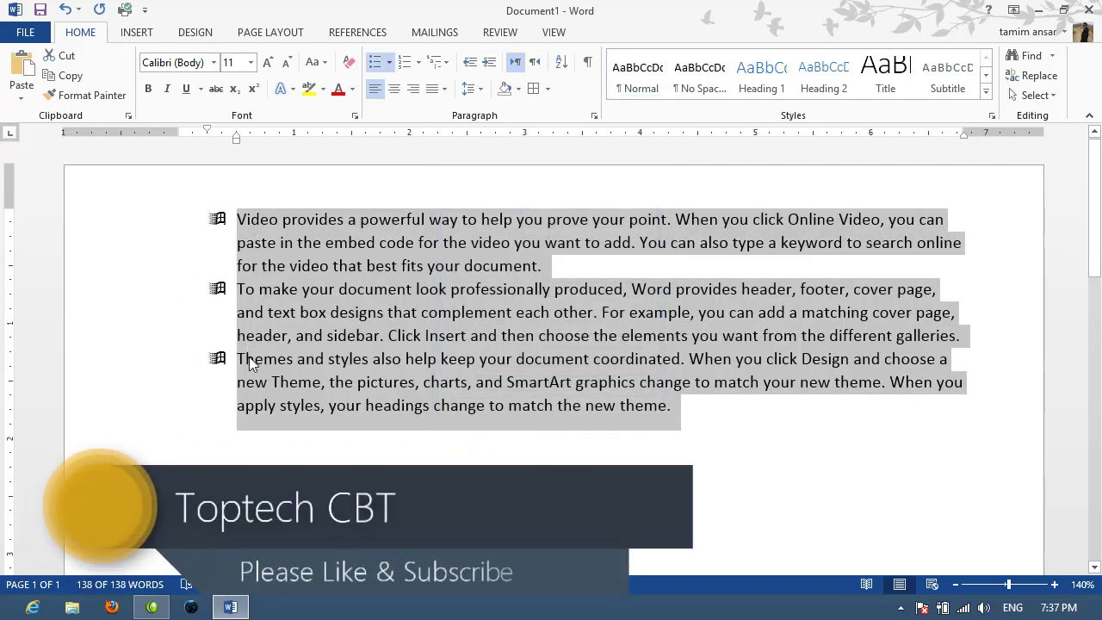
click(594, 115)
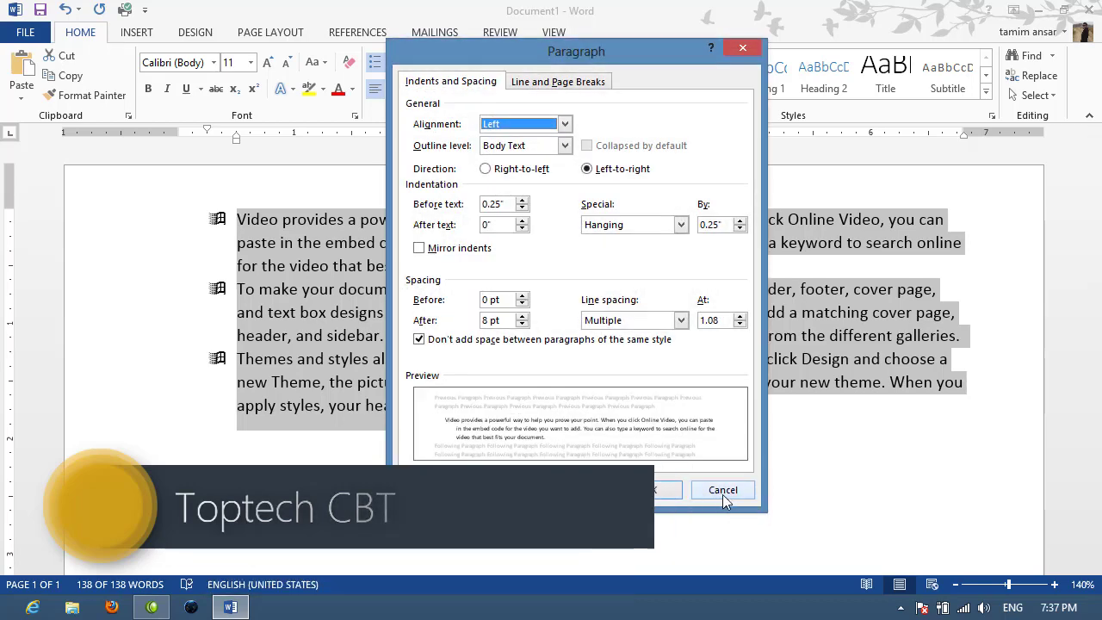
click(722, 491)
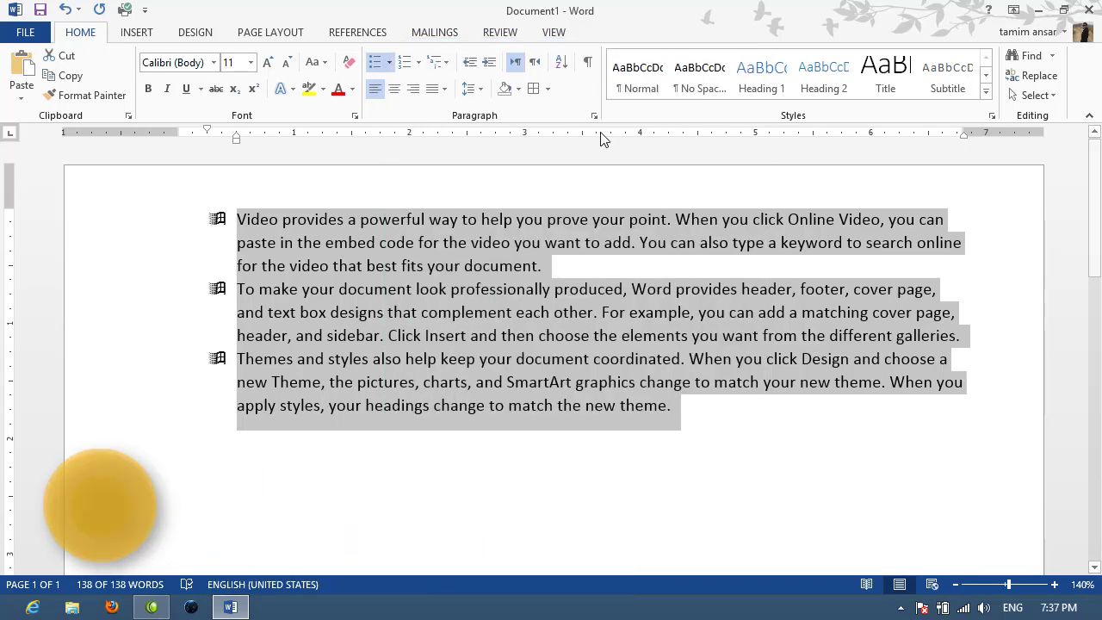
- Reopen Define New Bullet and try Centered and Right alignment before returning to Left
click(389, 62)
click(439, 332)
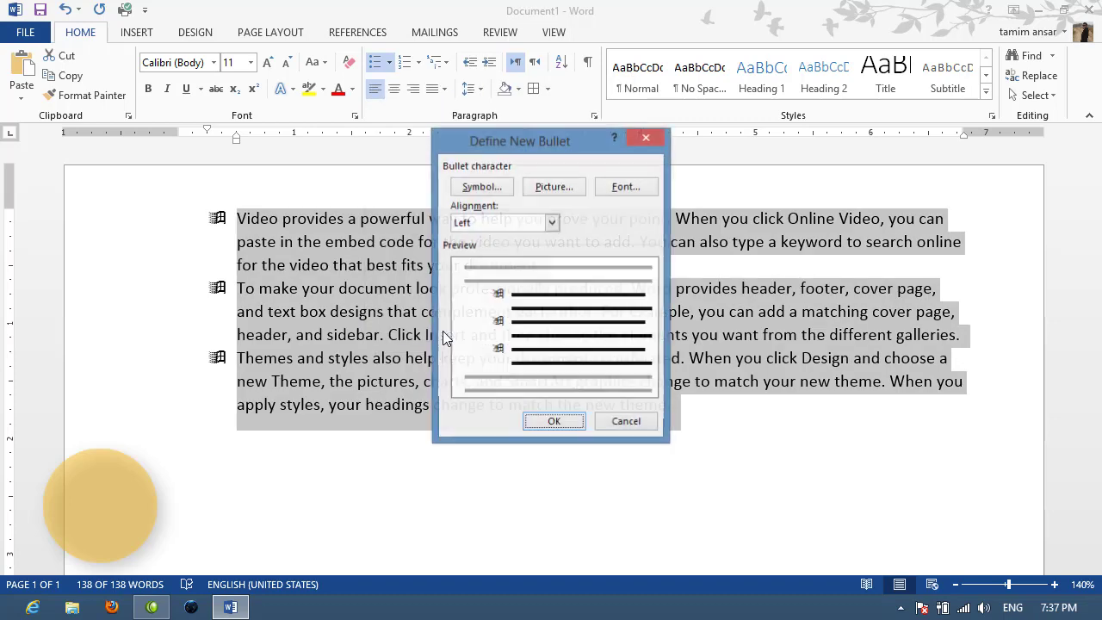
click(551, 223)
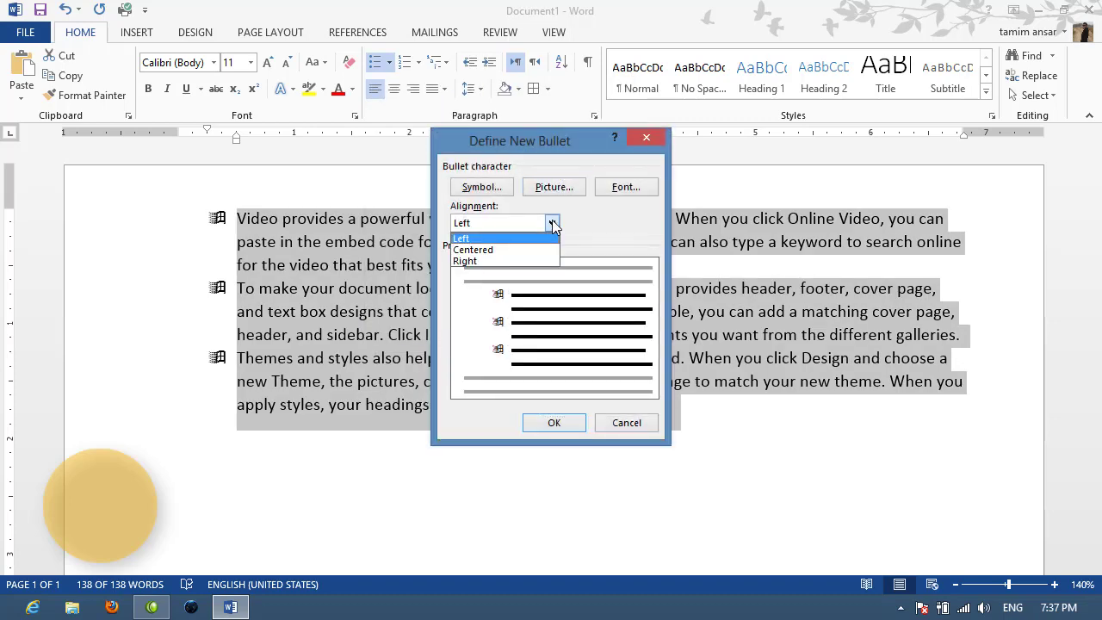
click(496, 251)
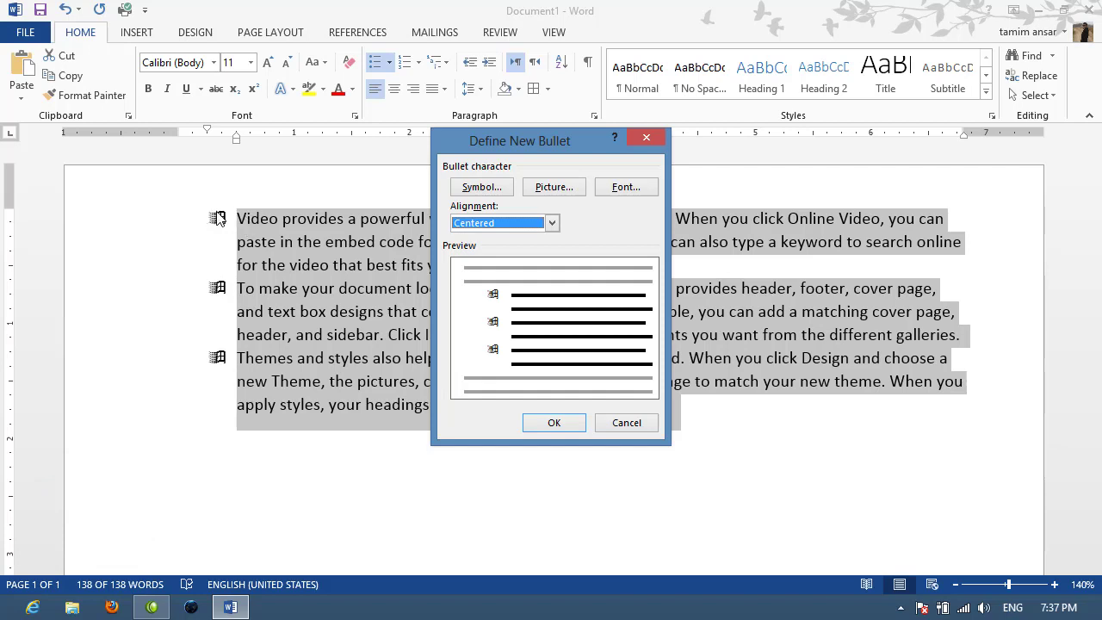
click(551, 223)
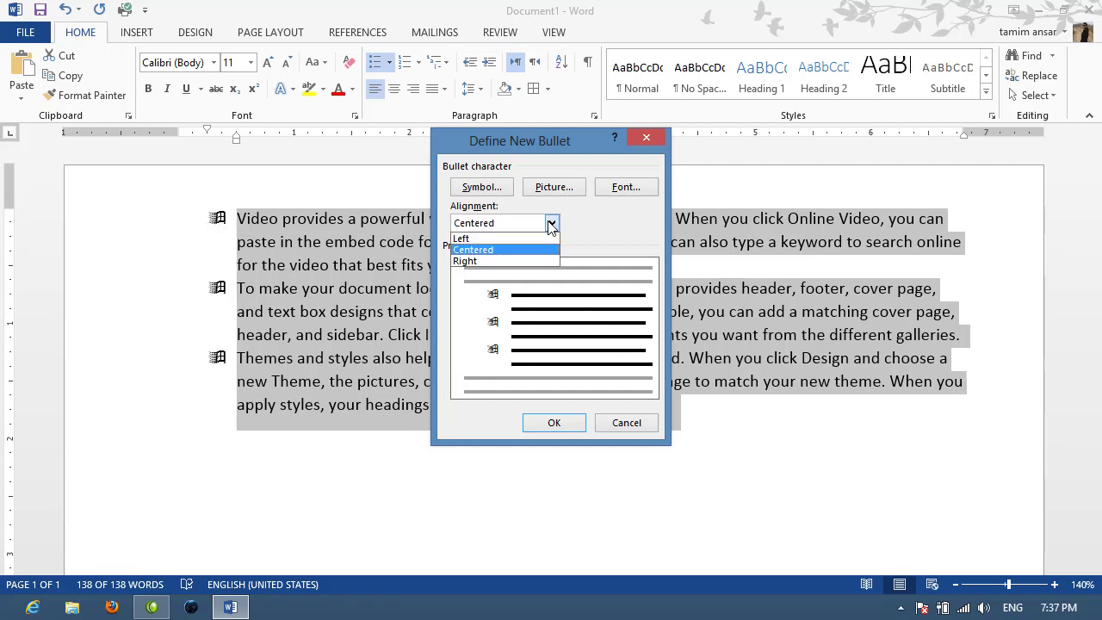
click(477, 260)
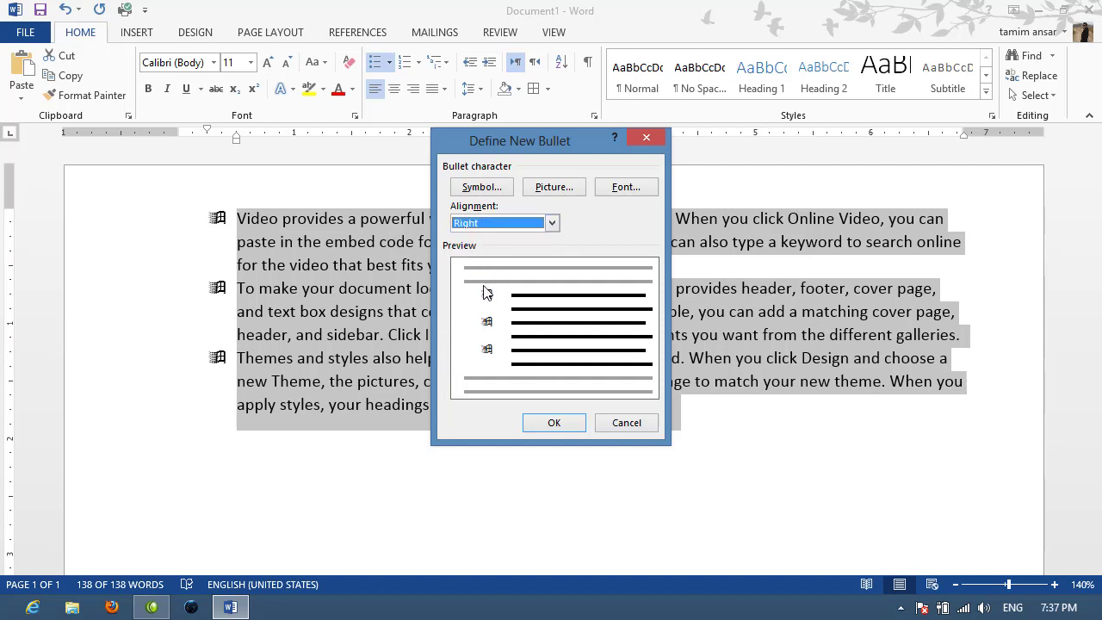
click(557, 224)
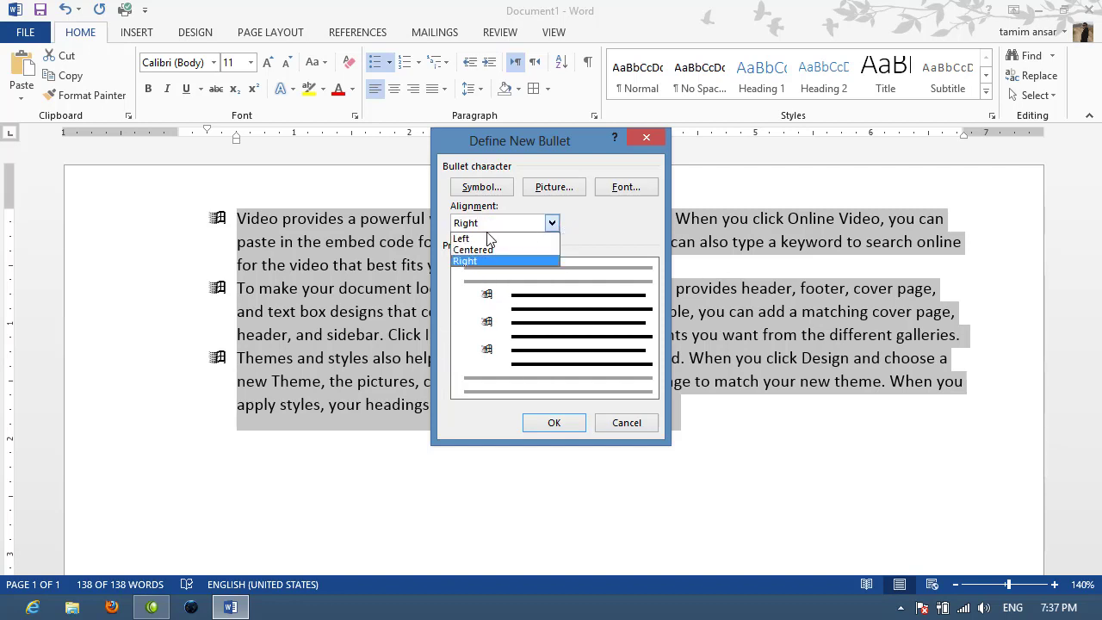
click(475, 236)
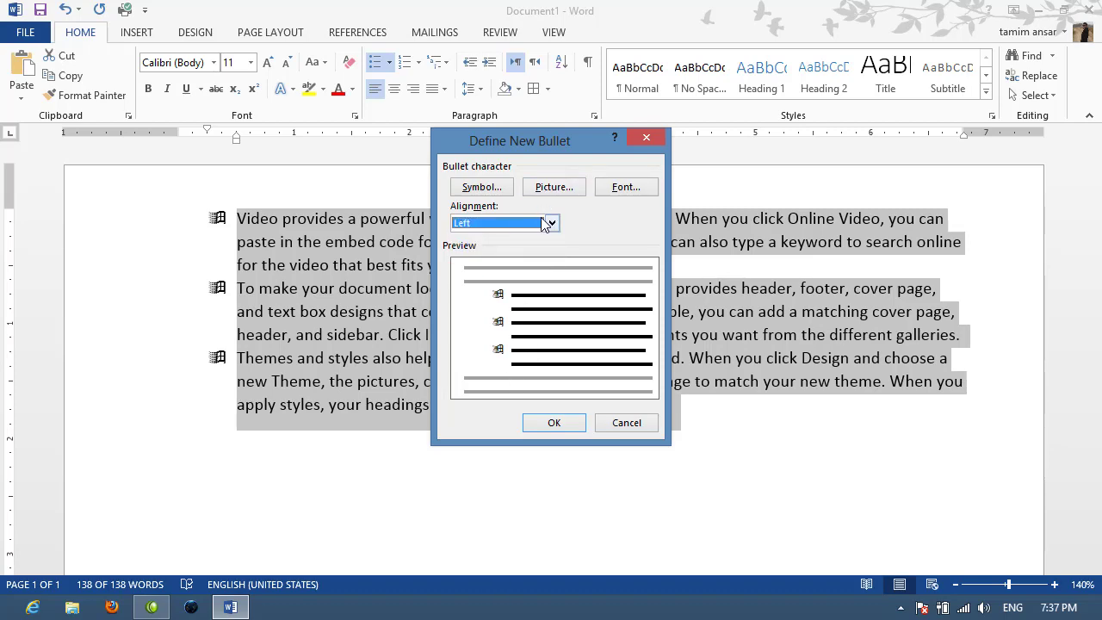
- Cancel the Symbol and Define New Bullet dialogs without changes, then select all text
click(482, 187)
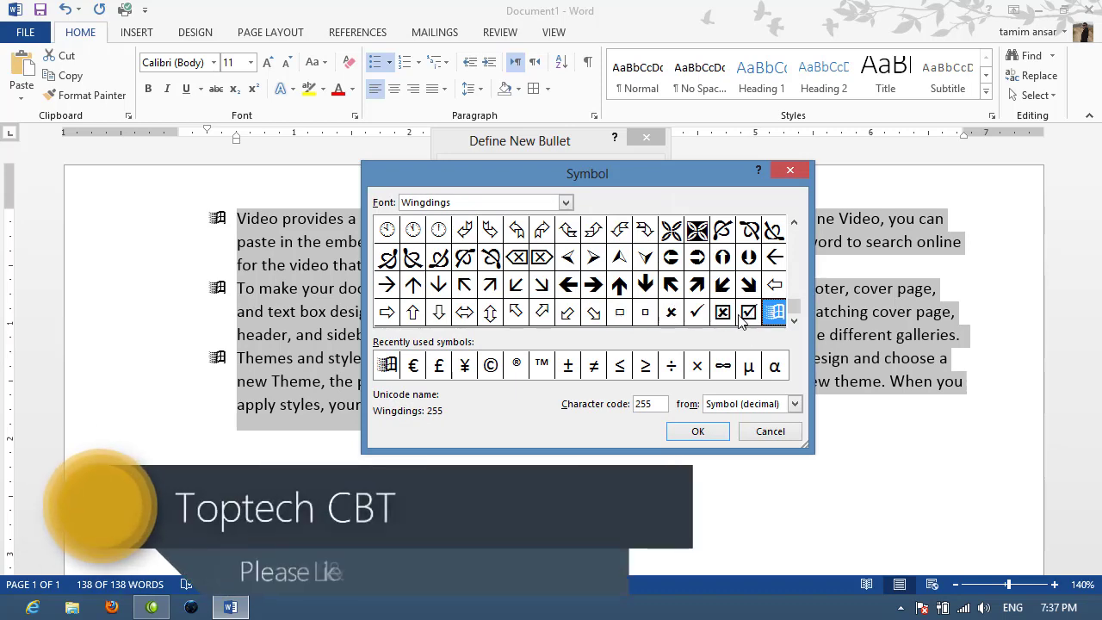
click(769, 432)
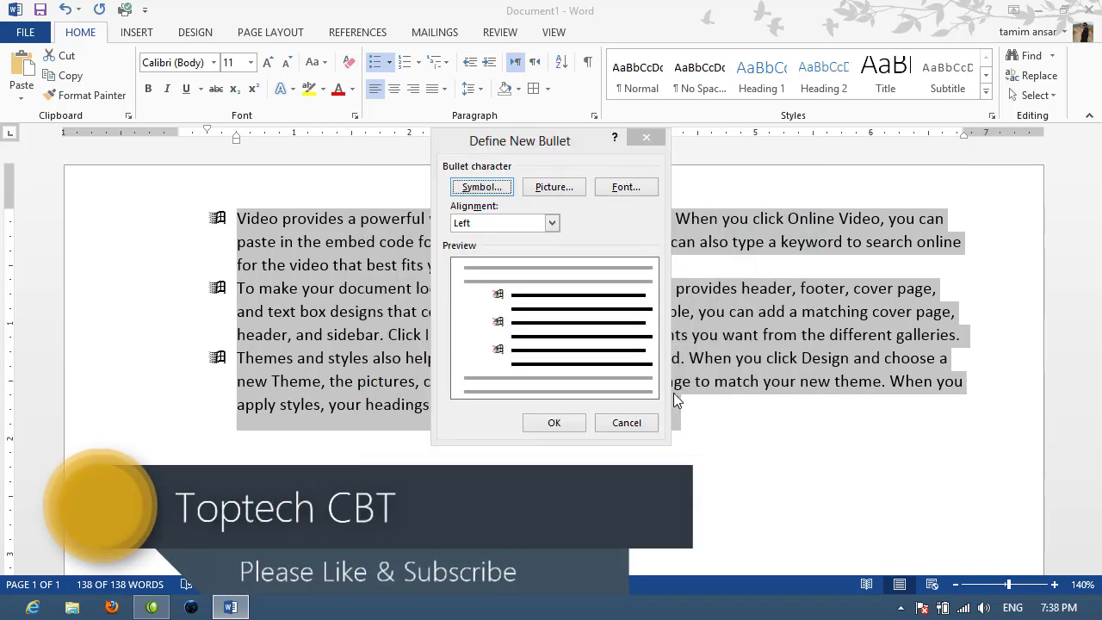
click(633, 422)
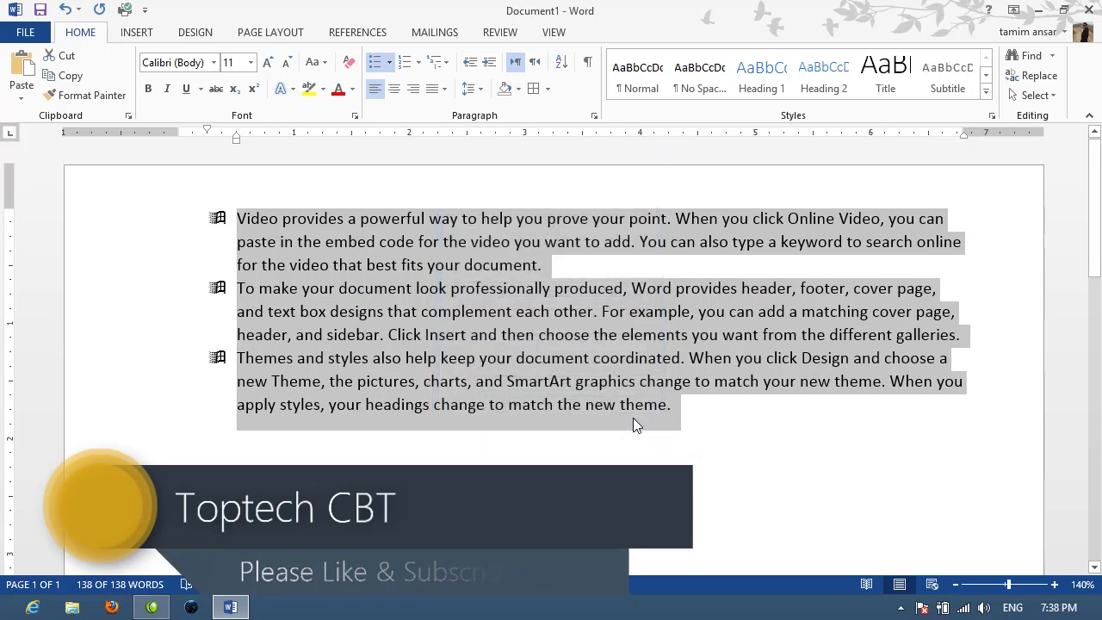
click(696, 435)
key(ctrl+a)
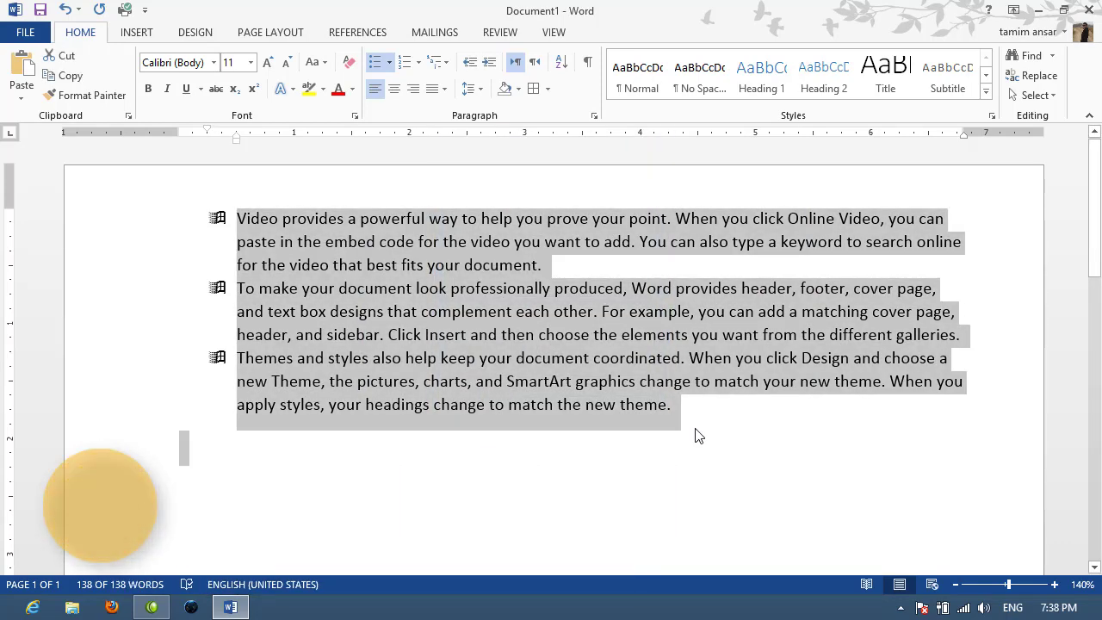
- Delete the selected text and type three lines of random capital letters, starting a fourth
key(Delete)
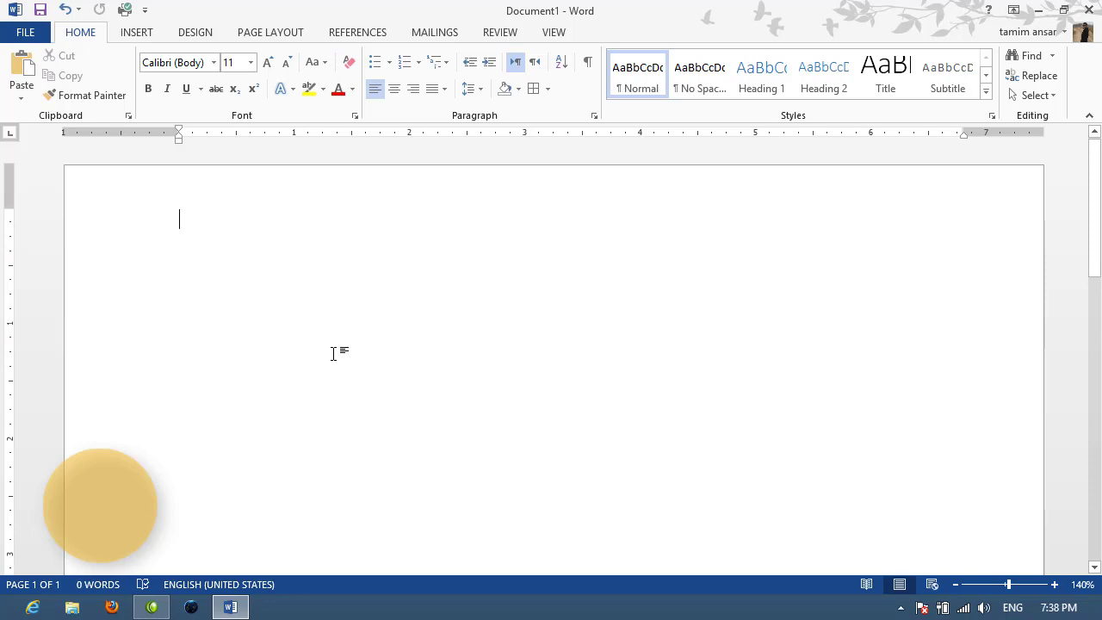
text(SDKLFJLKSDJFSLDKFLSLKFJLS)
key(Return)
text(SDFKJSDKF)
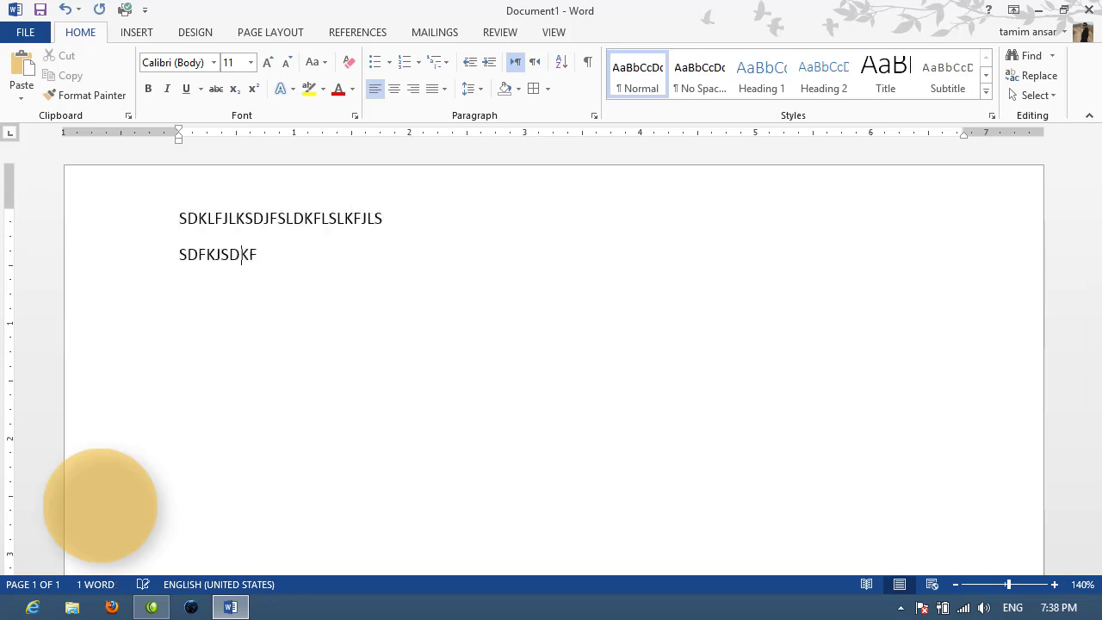
text(JSLDKJFLKDSLKFS)
key(Return)
text(SDFJKLSDFLKDSFKLSDLKFJKLS)
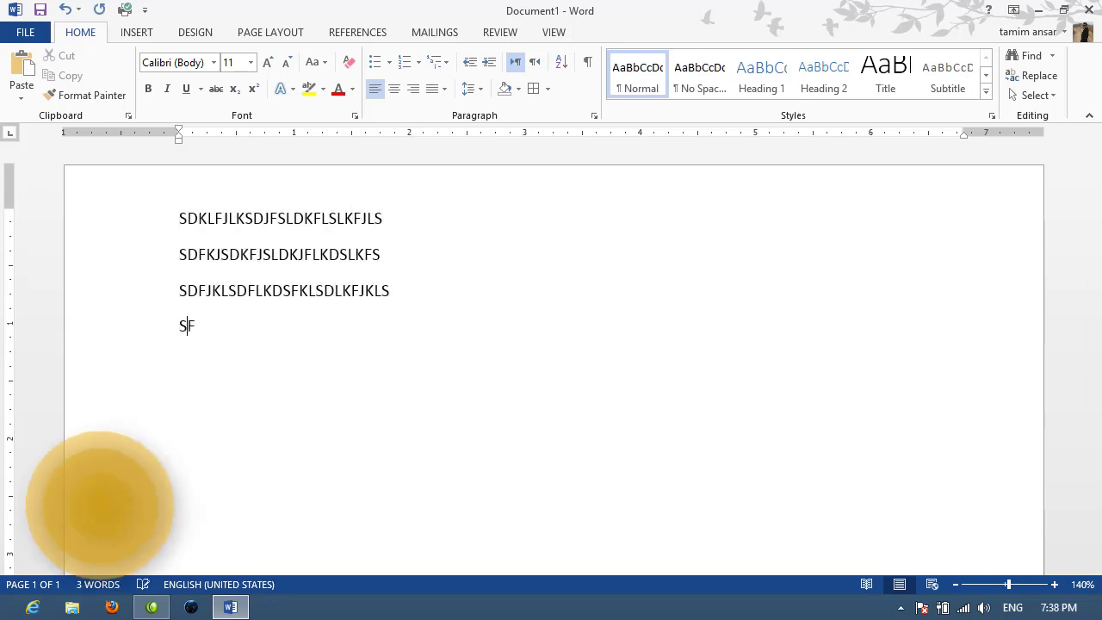
text( SFJKSDLJFLKSDJKLFJSDKLFJKL)
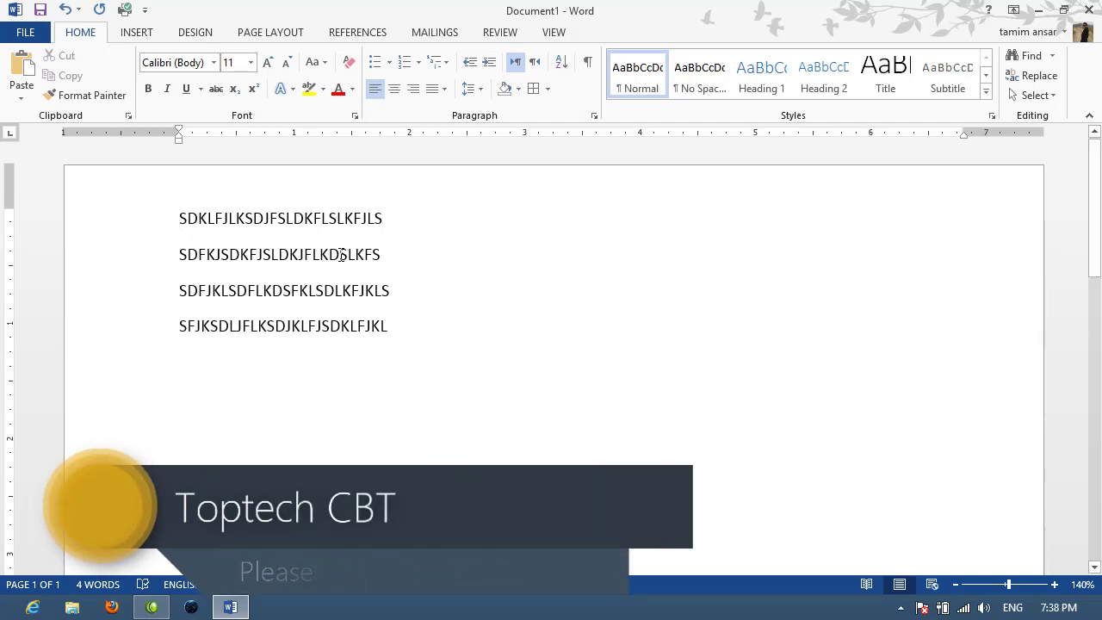
- Define a new bullet with the Wingdings boxed-X symbol (code 253) and apply it to the first line
click(389, 64)
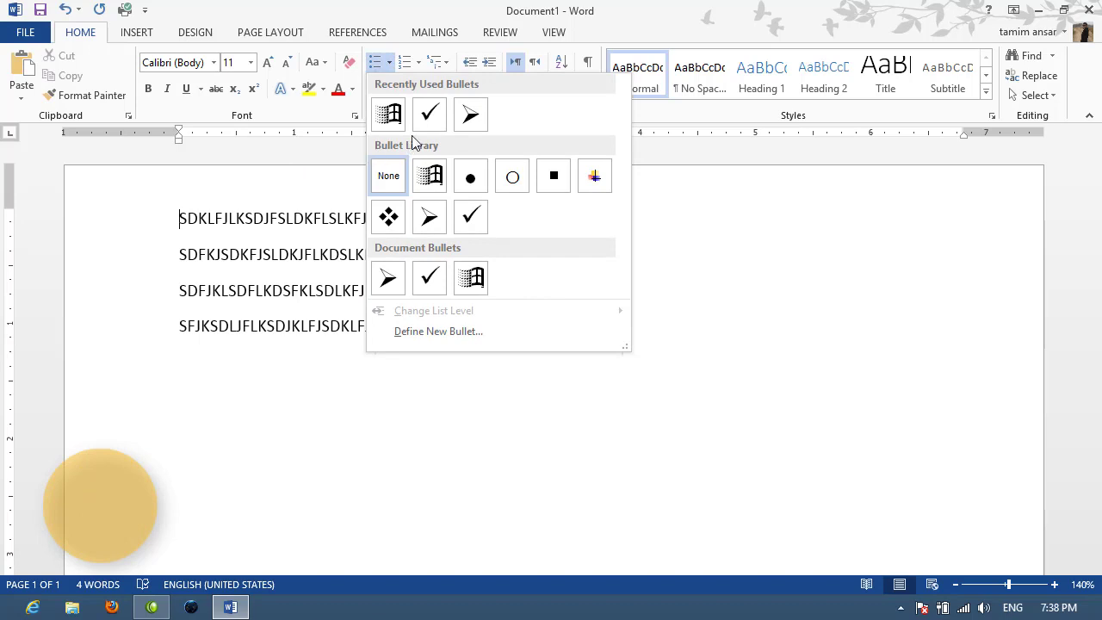
click(451, 333)
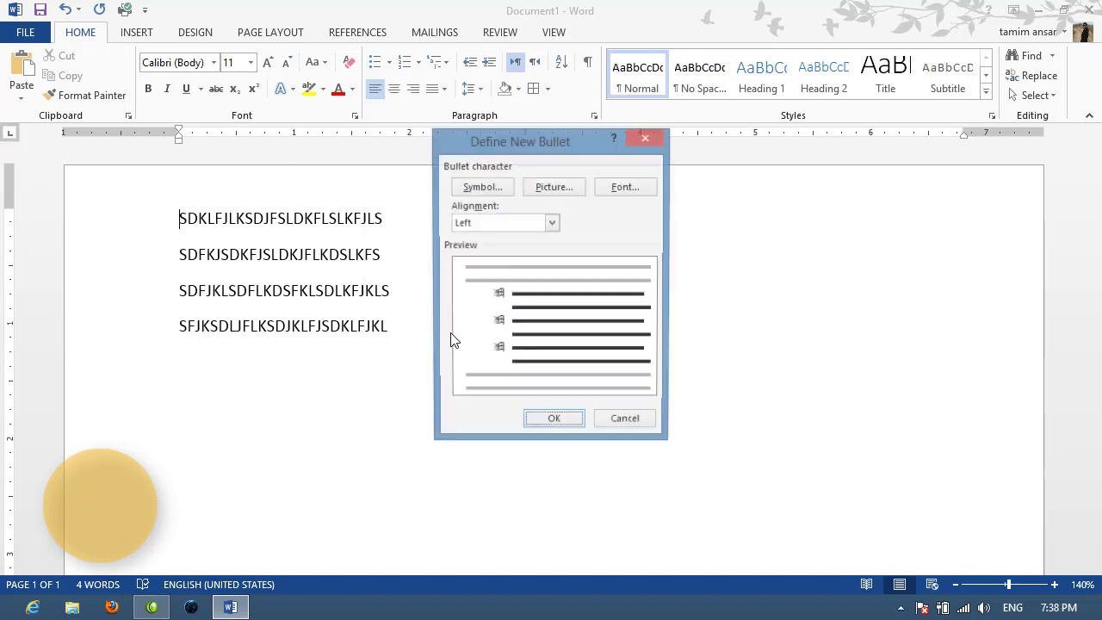
click(485, 186)
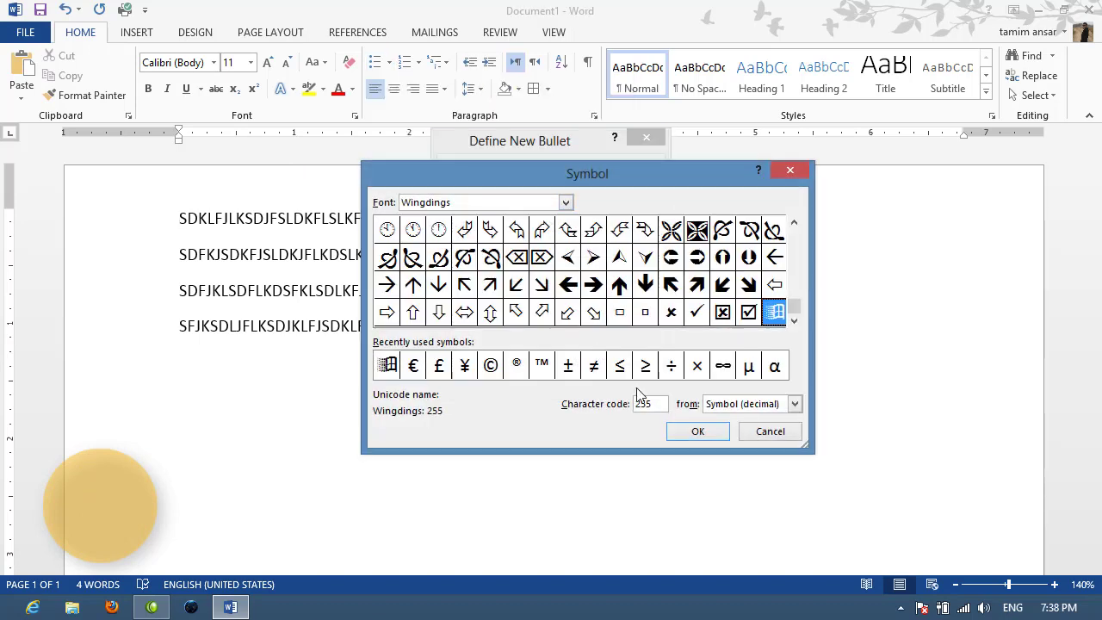
click(721, 315)
click(702, 429)
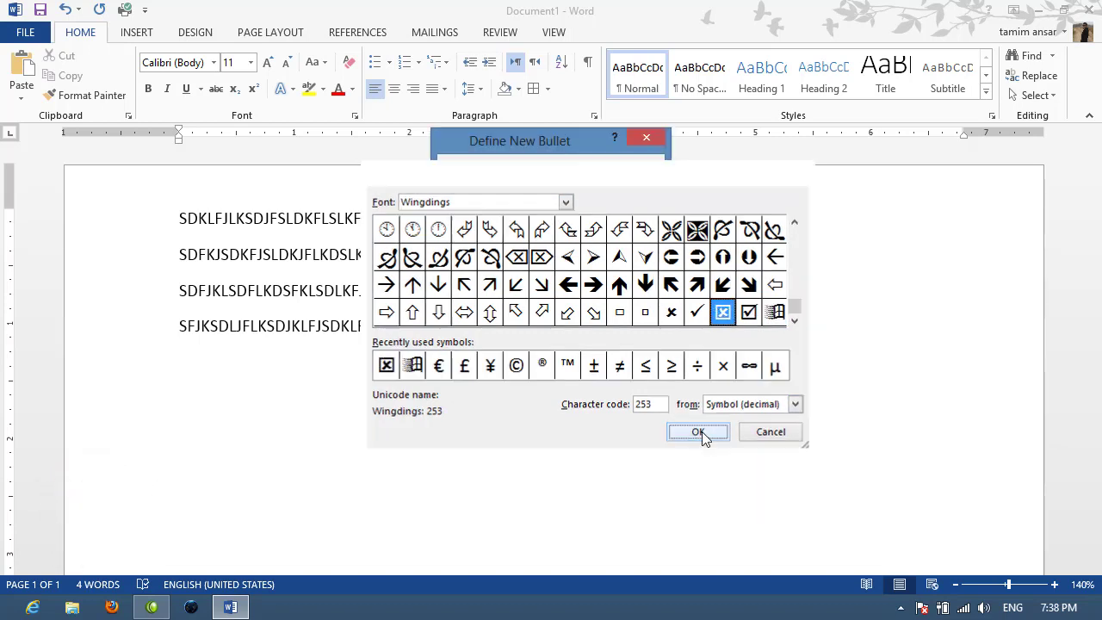
click(574, 422)
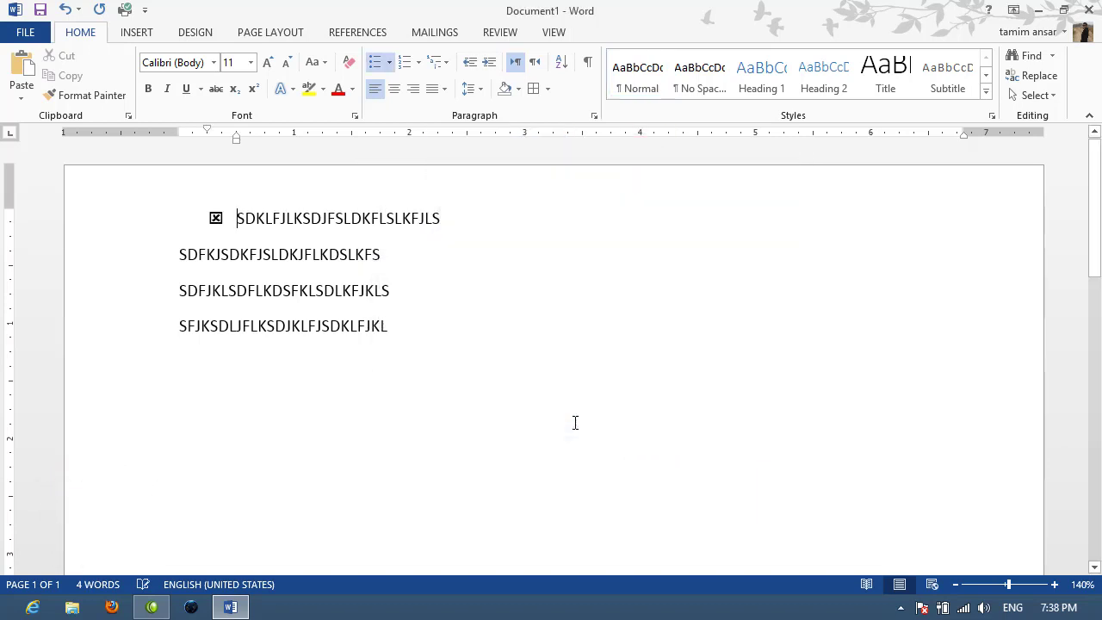
- Undo the boxed-X bullet on the first line
click(180, 253)
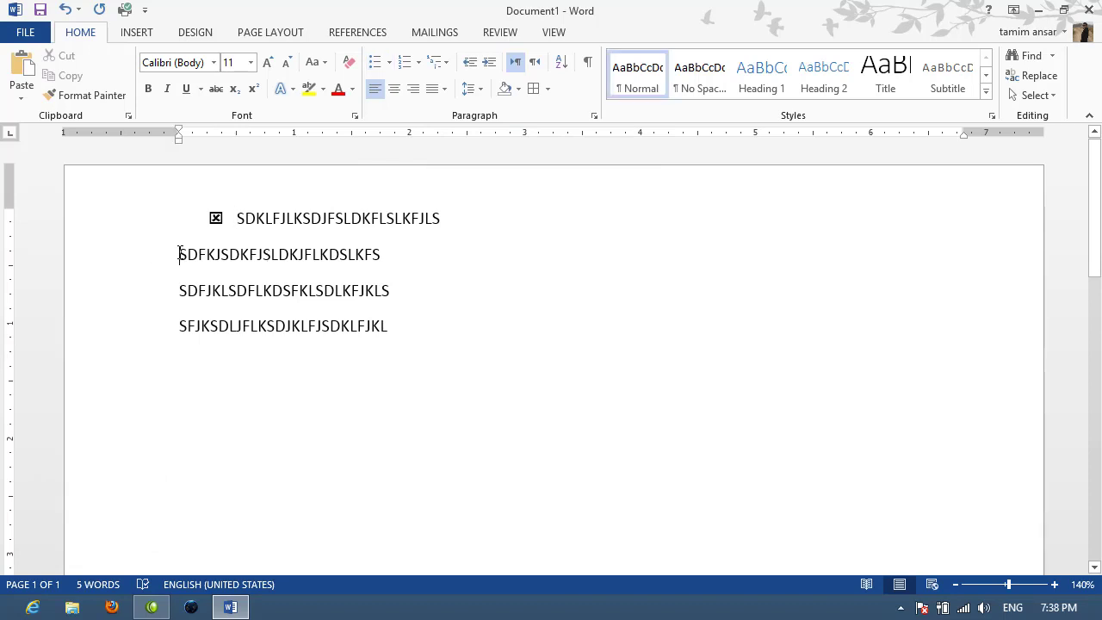
mouse_move(179, 253)
mouse_down()
mouse_move(315, 345)
mouse_move(348, 329)
mouse_up()
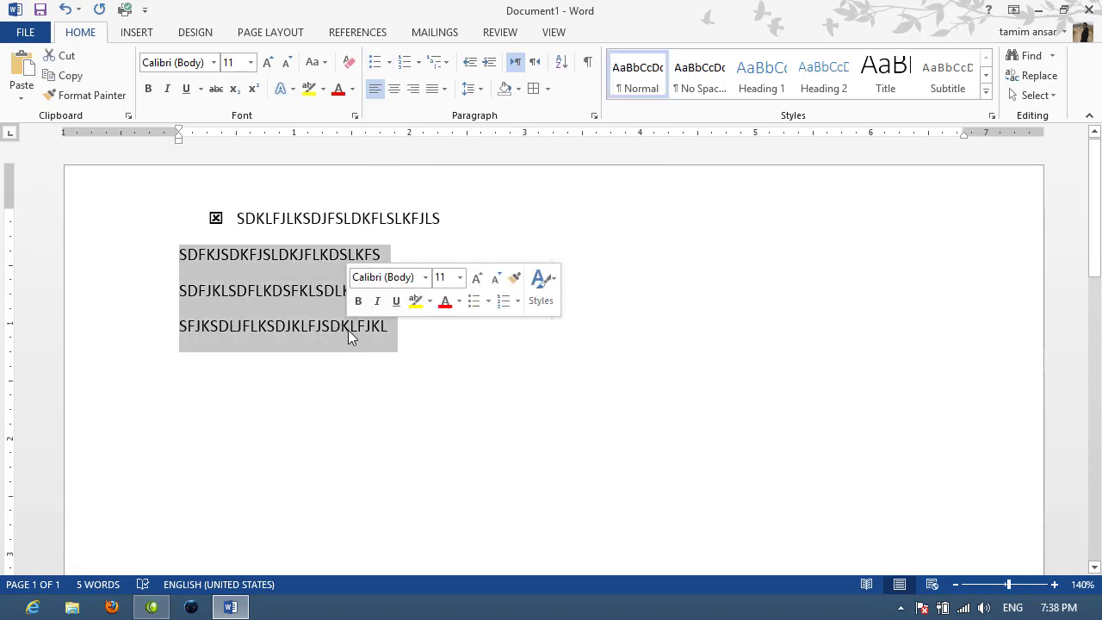
click(179, 268)
double_click(180, 255)
click(180, 255)
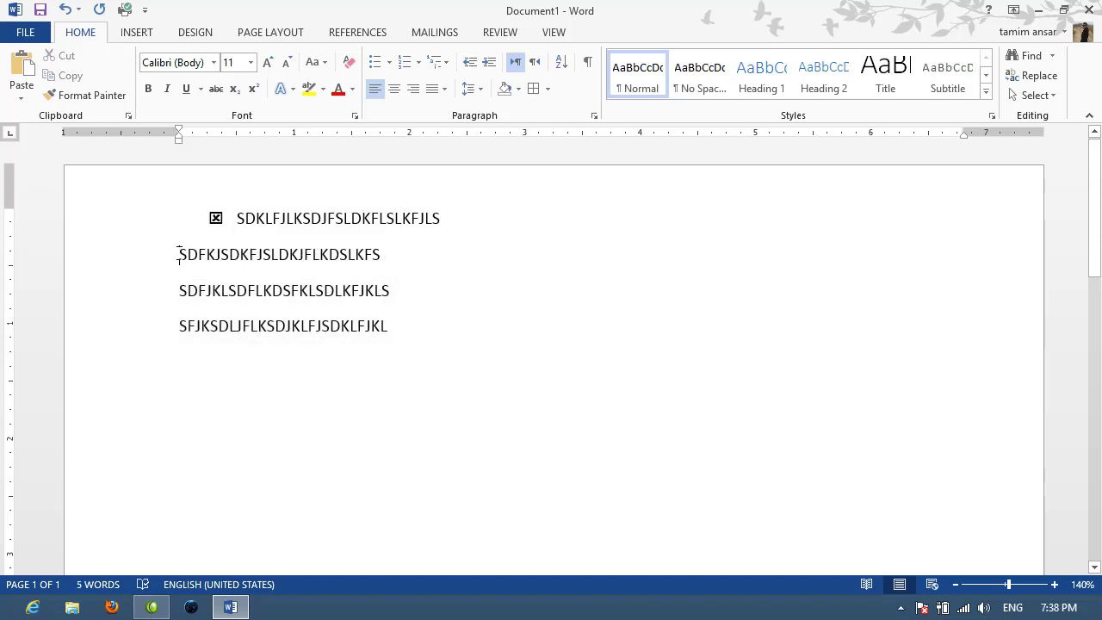
key(ctrl+z)
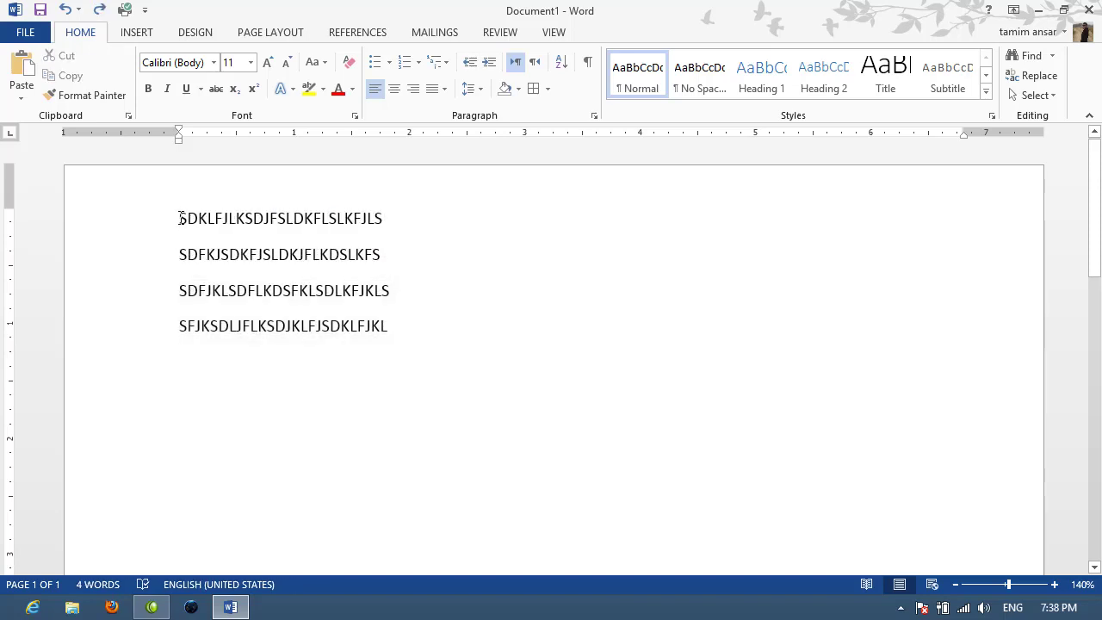
- Apply the boxed-X bullet to lines 1, 3 and 4, leaving line 2 unbulleted
drag(180, 238, 214, 293)
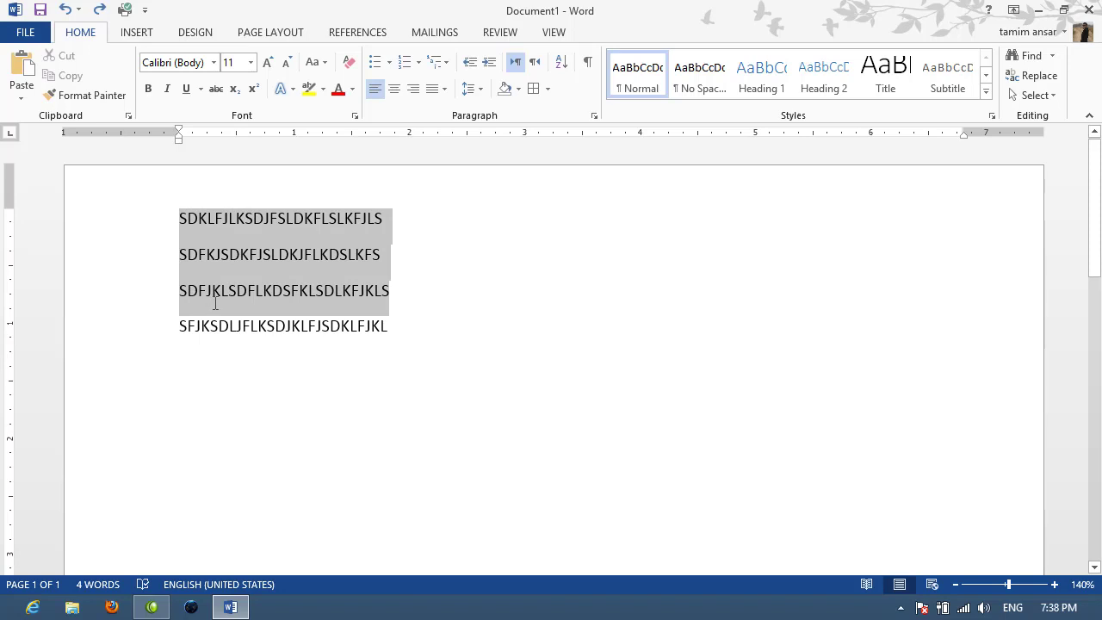
click(192, 359)
drag(215, 208, 433, 212)
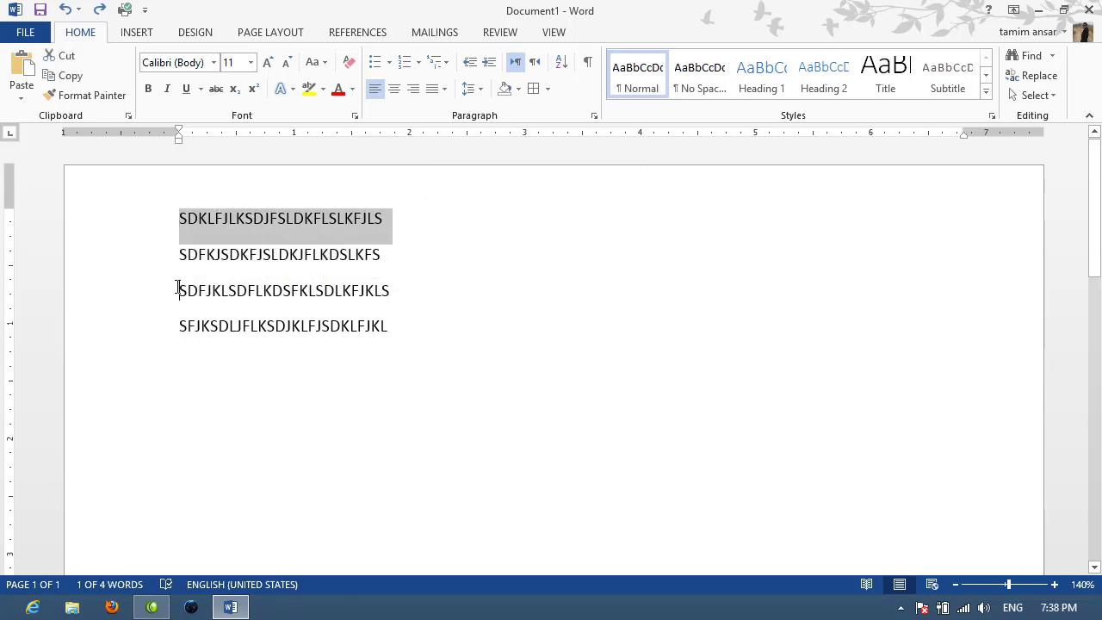
drag(178, 288, 387, 310)
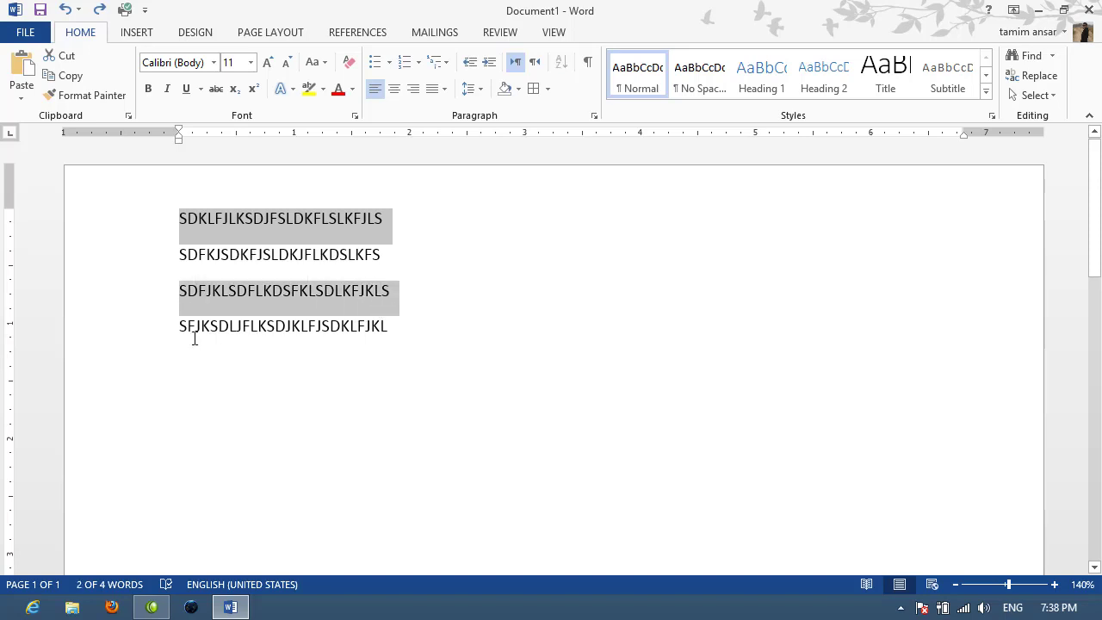
drag(180, 328, 388, 326)
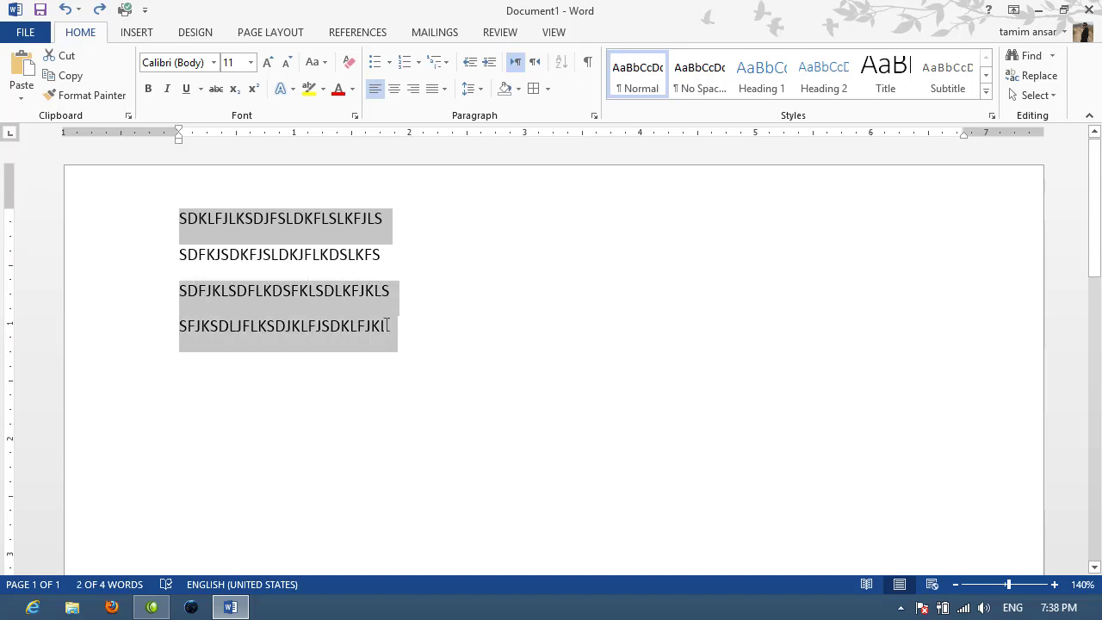
click(390, 62)
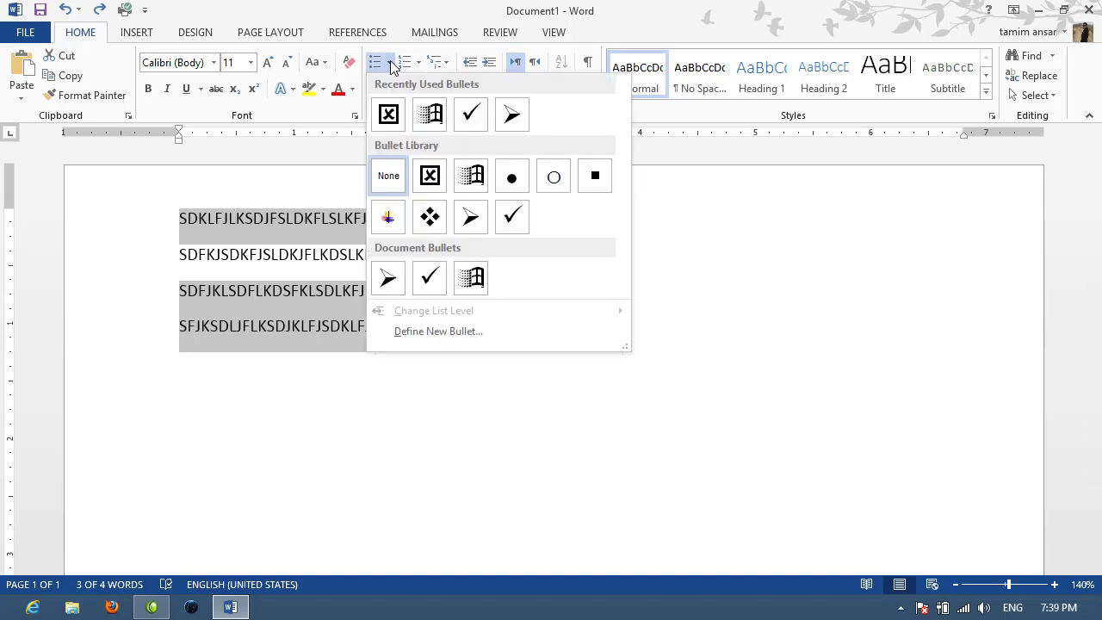
click(436, 179)
click(449, 344)
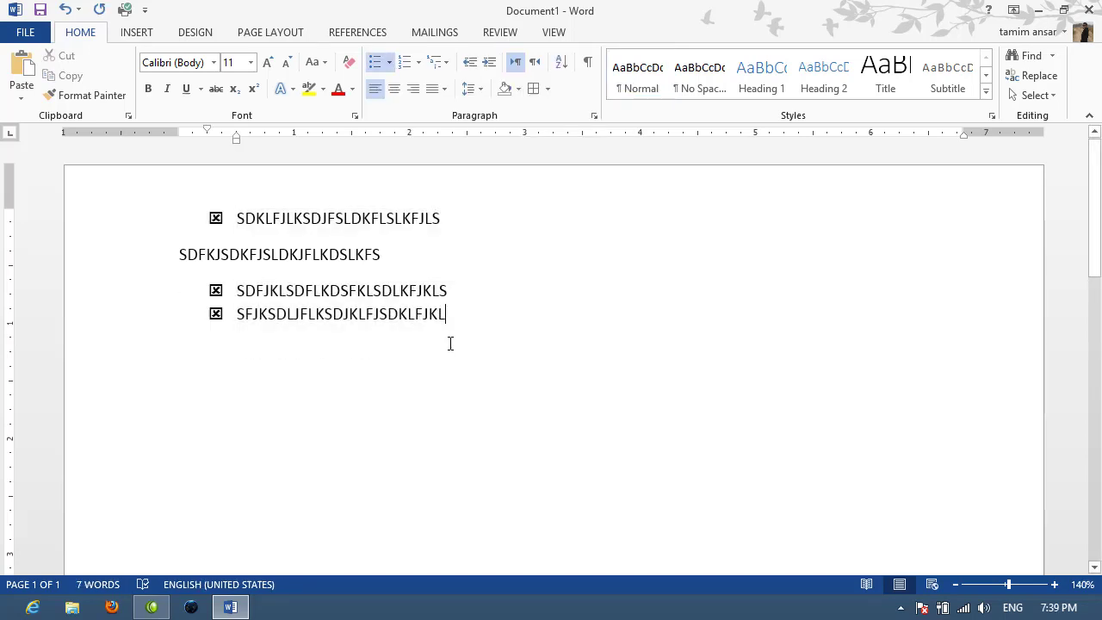
click(181, 254)
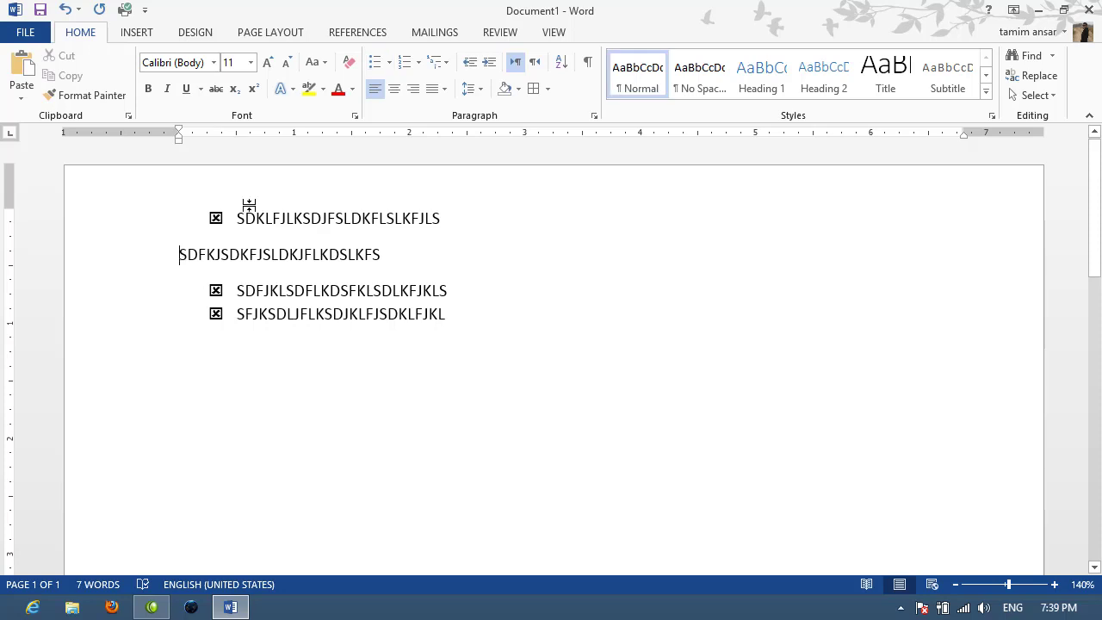
- Define a boxed-check symbol bullet for line 2, then select all four list lines
click(390, 62)
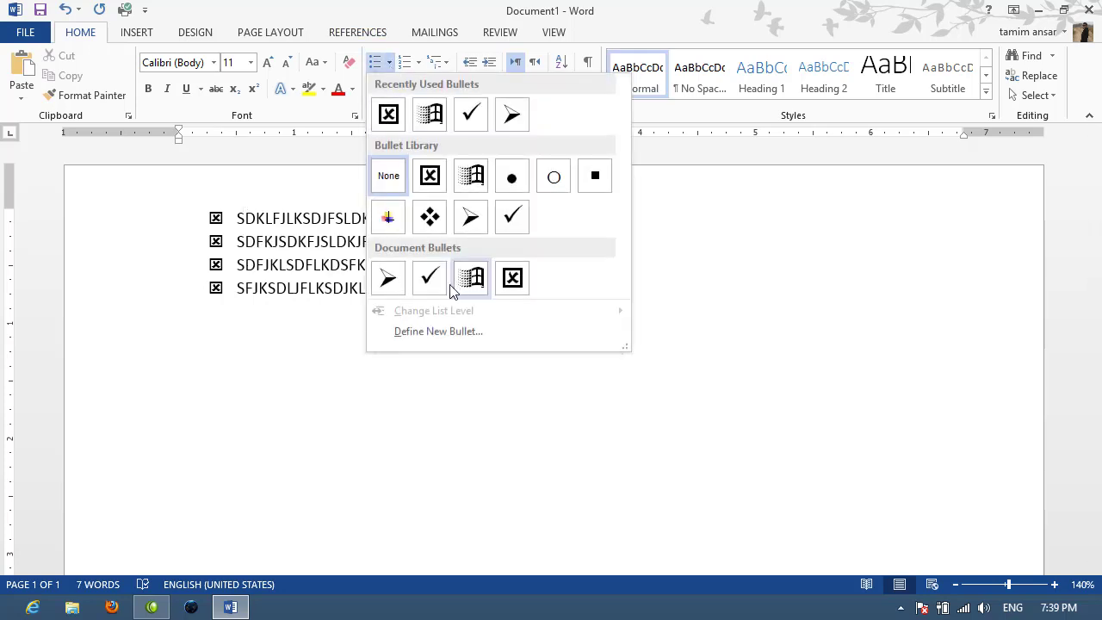
click(442, 333)
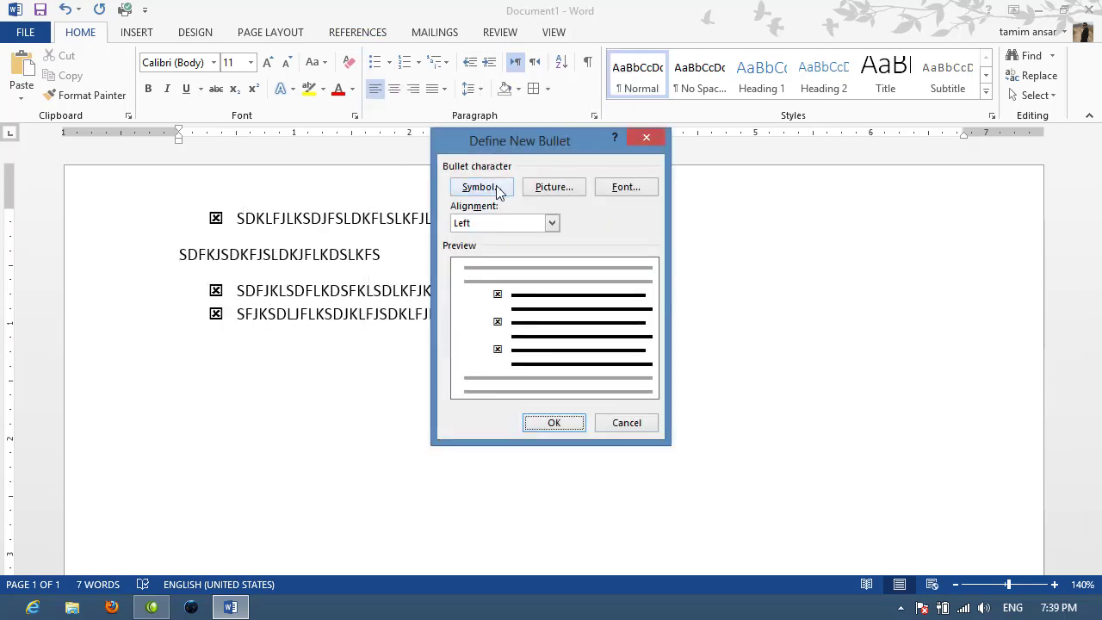
click(479, 187)
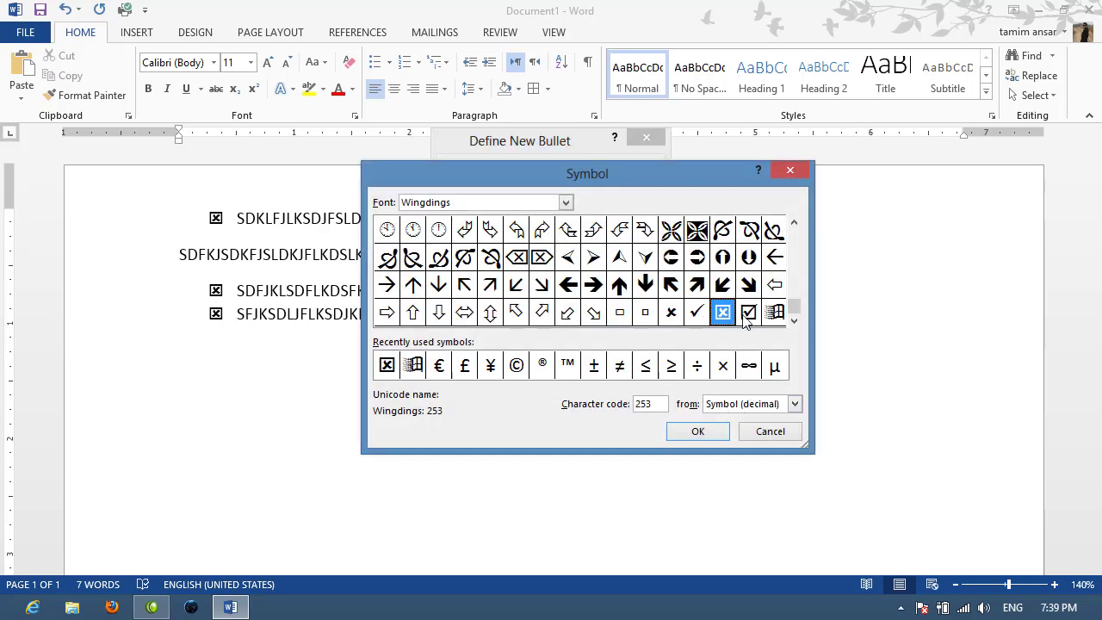
click(749, 314)
click(694, 432)
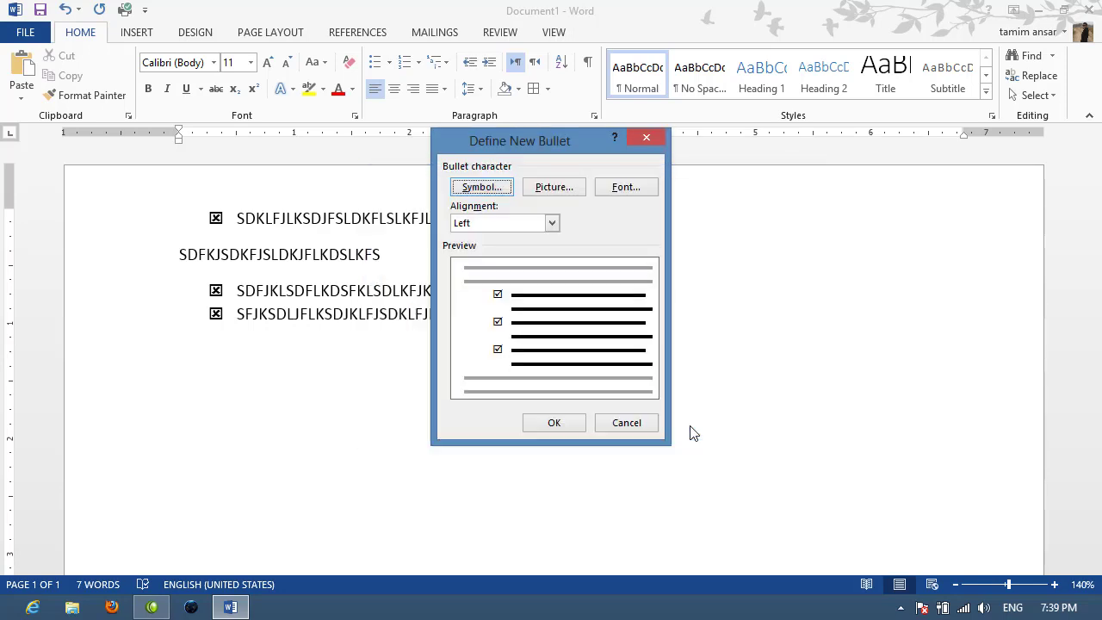
click(550, 423)
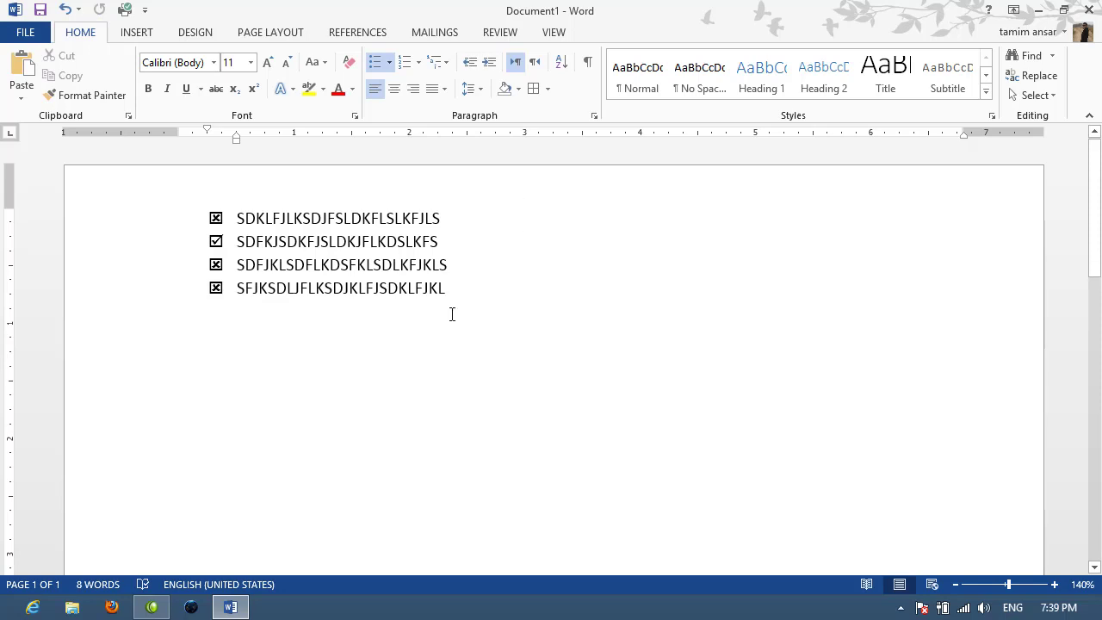
drag(452, 314, 129, 198)
- Delete the list and select the Wingdings checked-box symbol (254) under More Symbols
key(Delete)
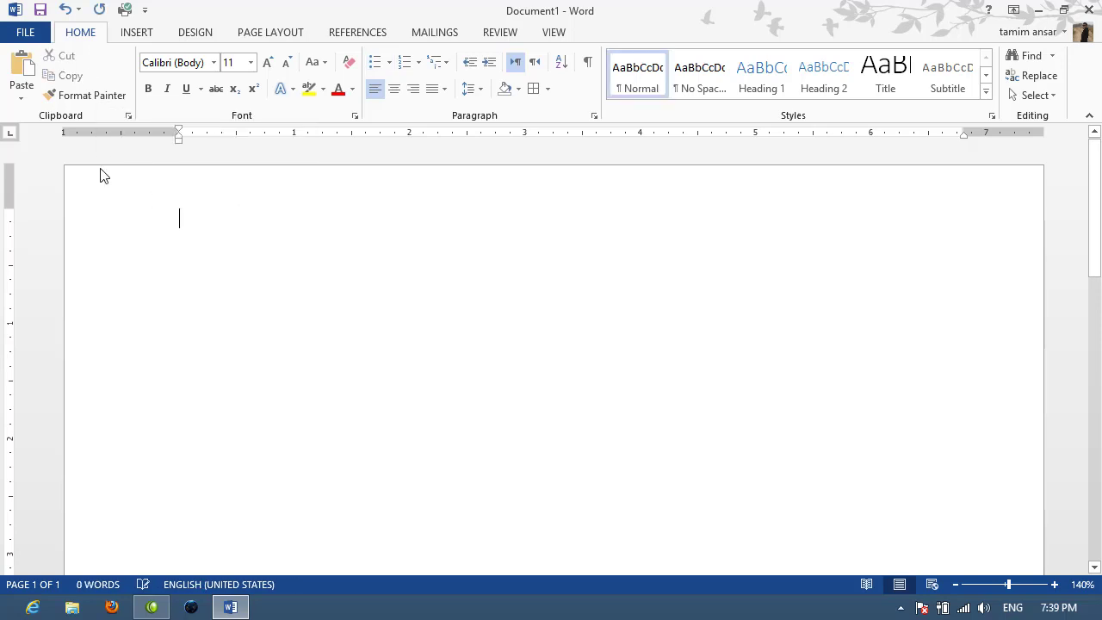
click(135, 35)
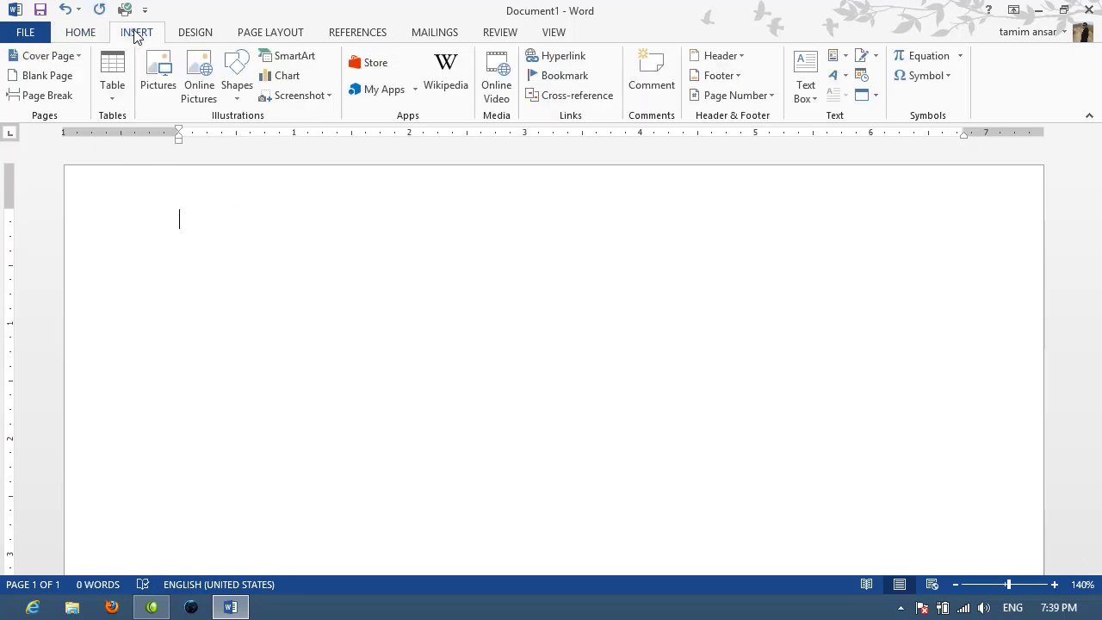
click(948, 78)
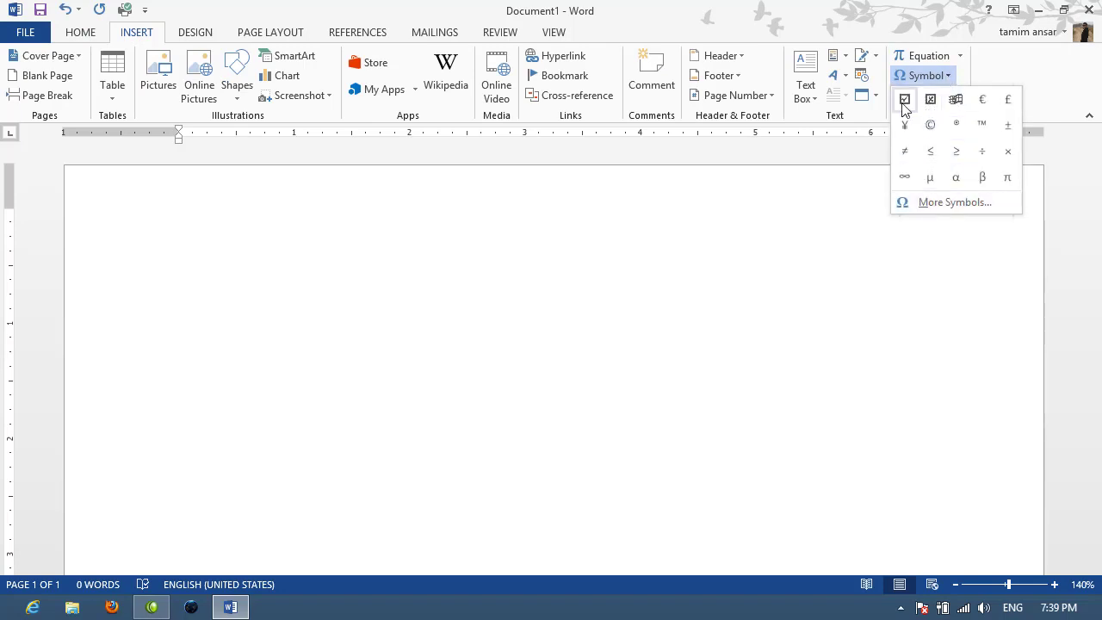
click(945, 203)
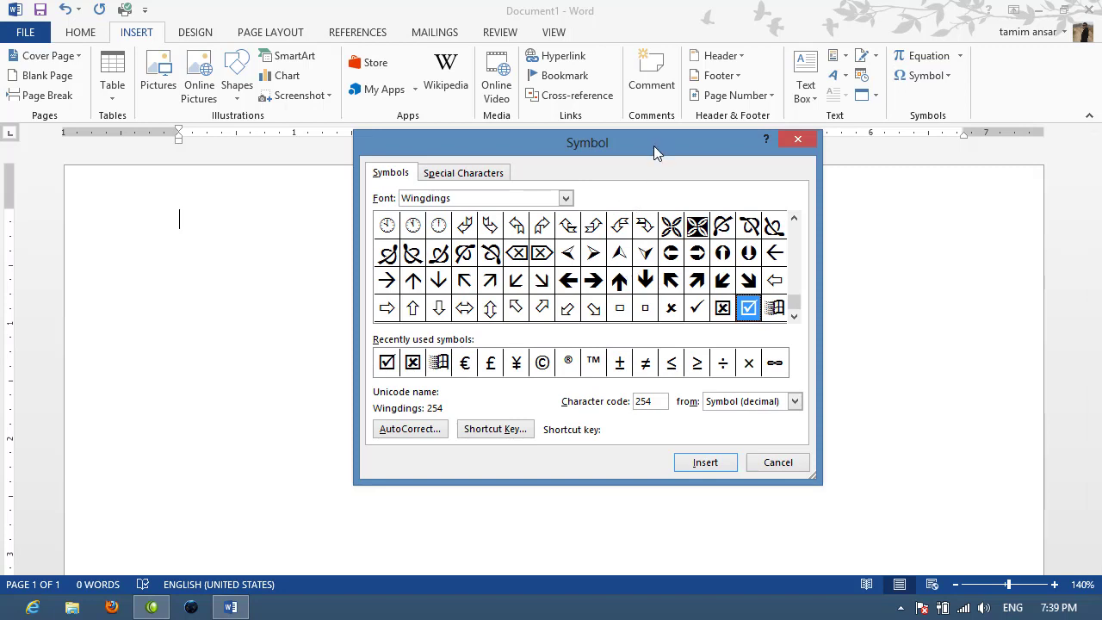
drag(654, 146, 653, 101)
click(724, 267)
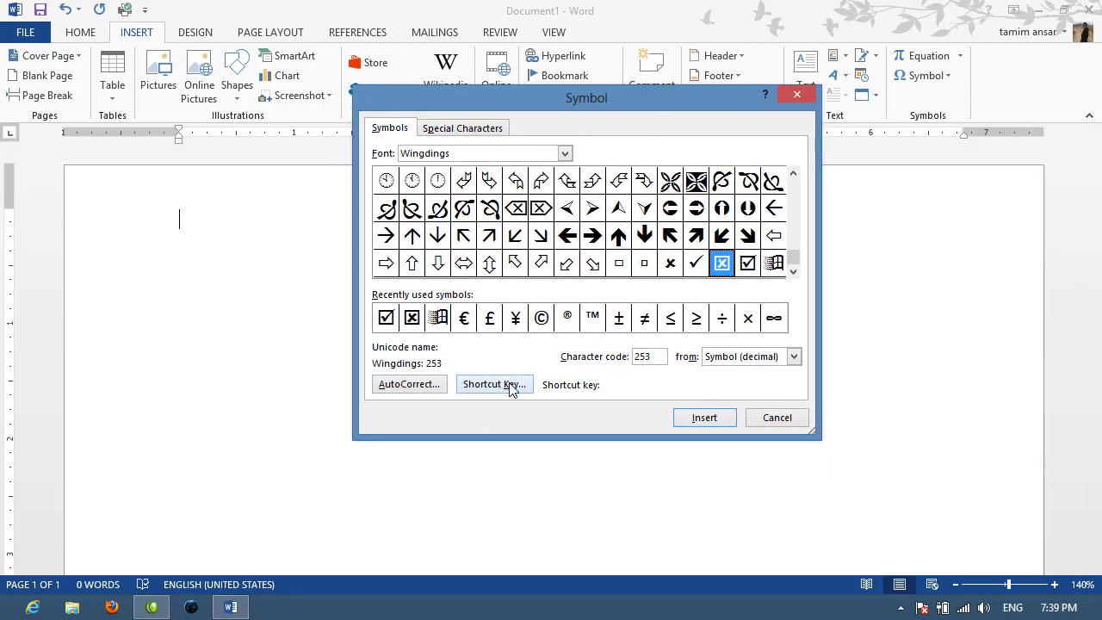
click(758, 265)
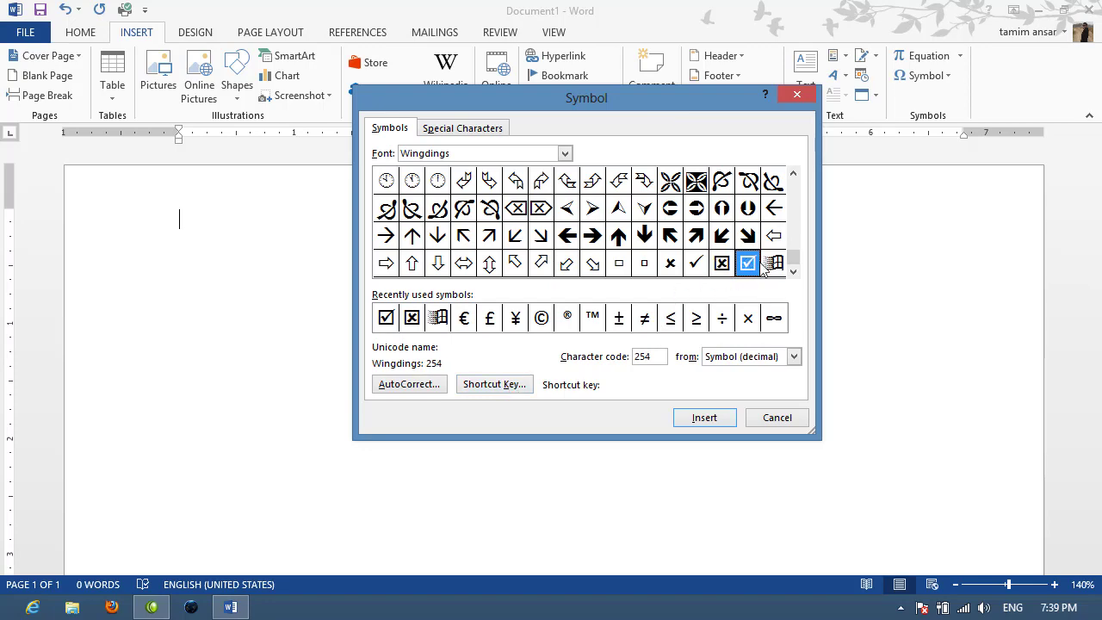
- Assign Ctrl+S as the shortcut key for the checked-box symbol
click(503, 385)
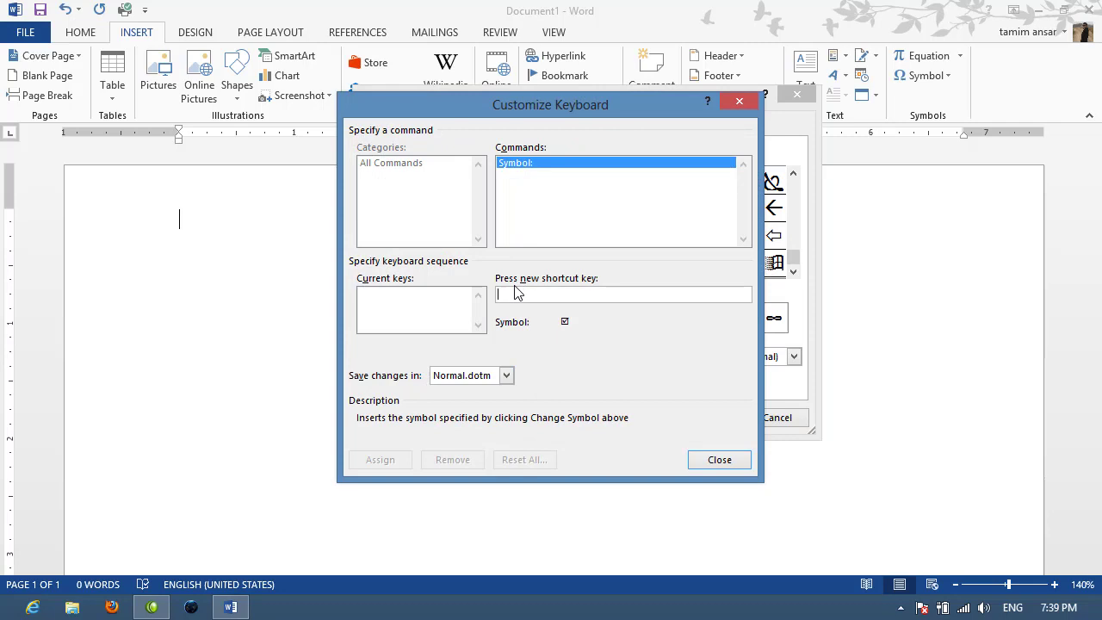
key(ctrl+s)
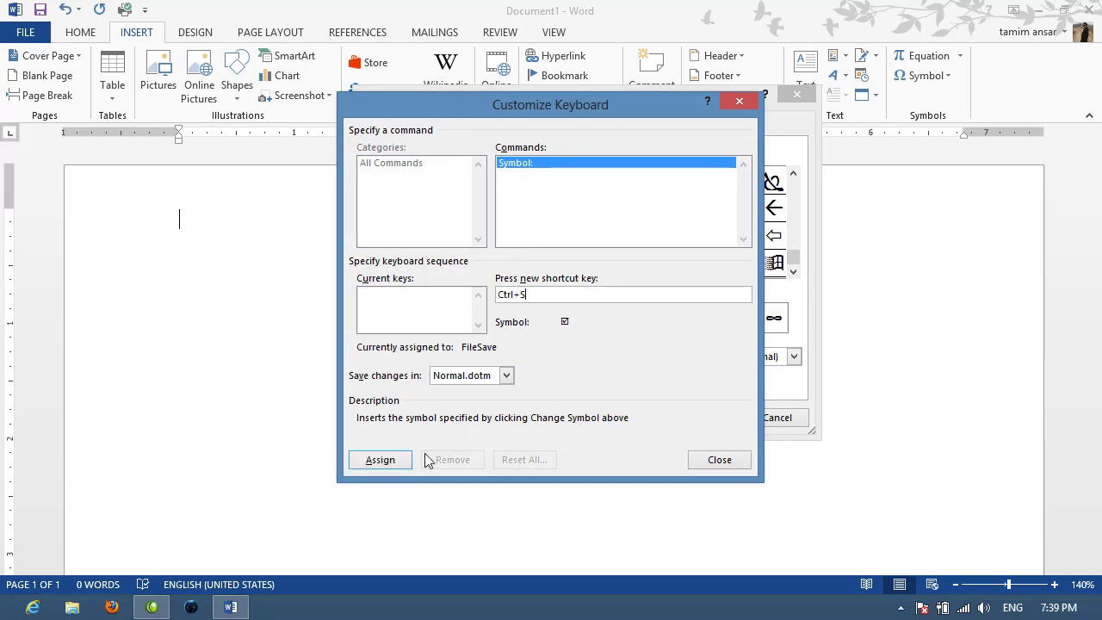
click(380, 460)
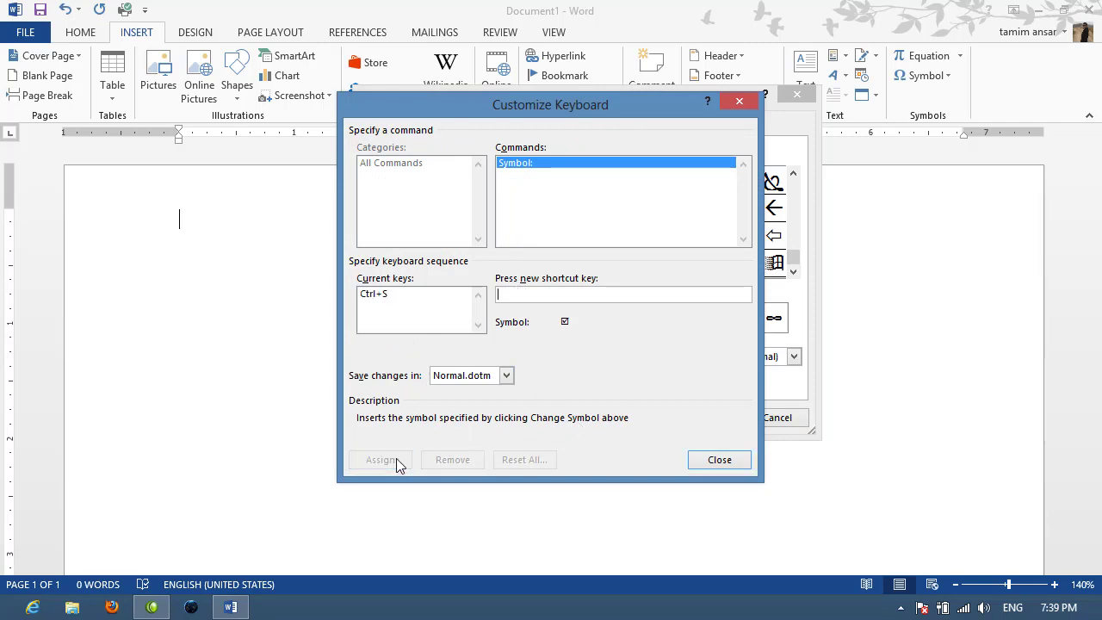
click(719, 460)
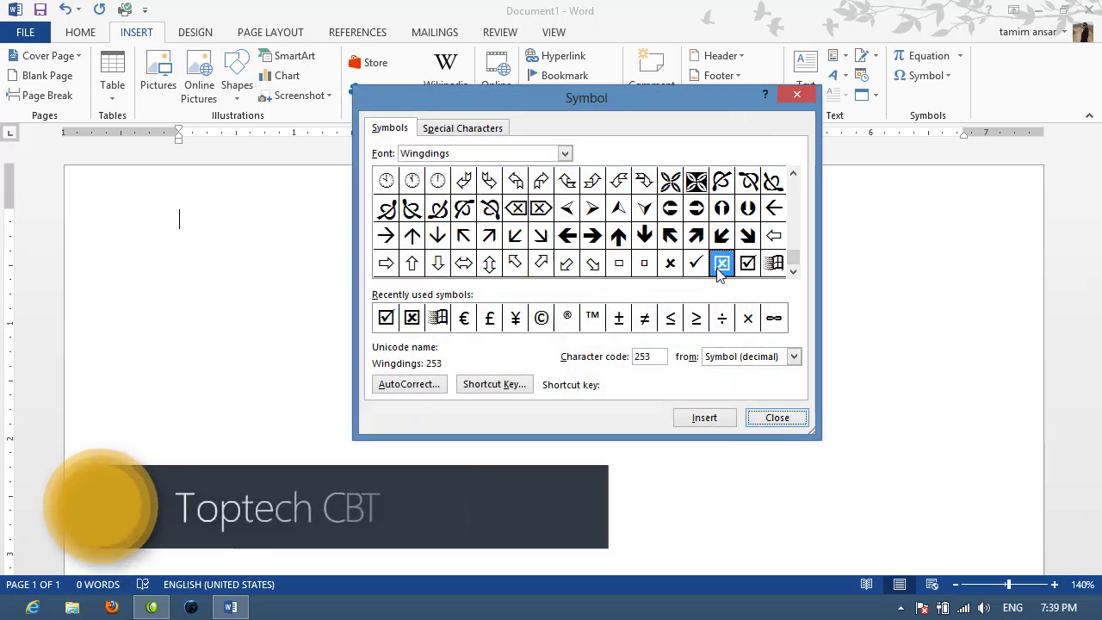
- Assign Ctrl+D as the boxed-X symbol's shortcut and close the Symbol dialog
click(493, 384)
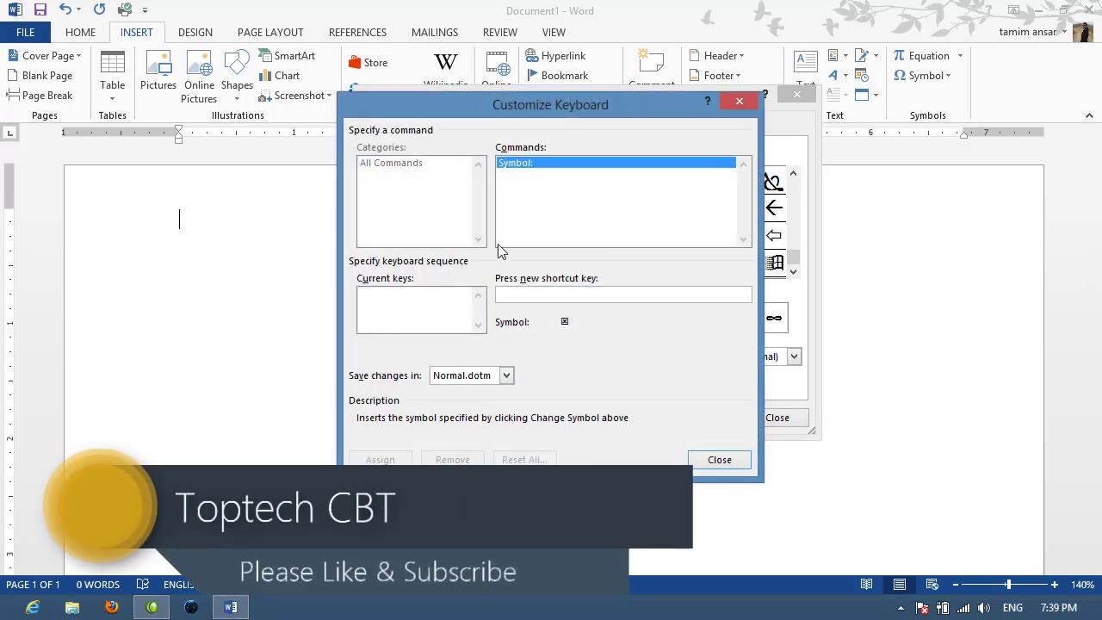
key(ctrl+d)
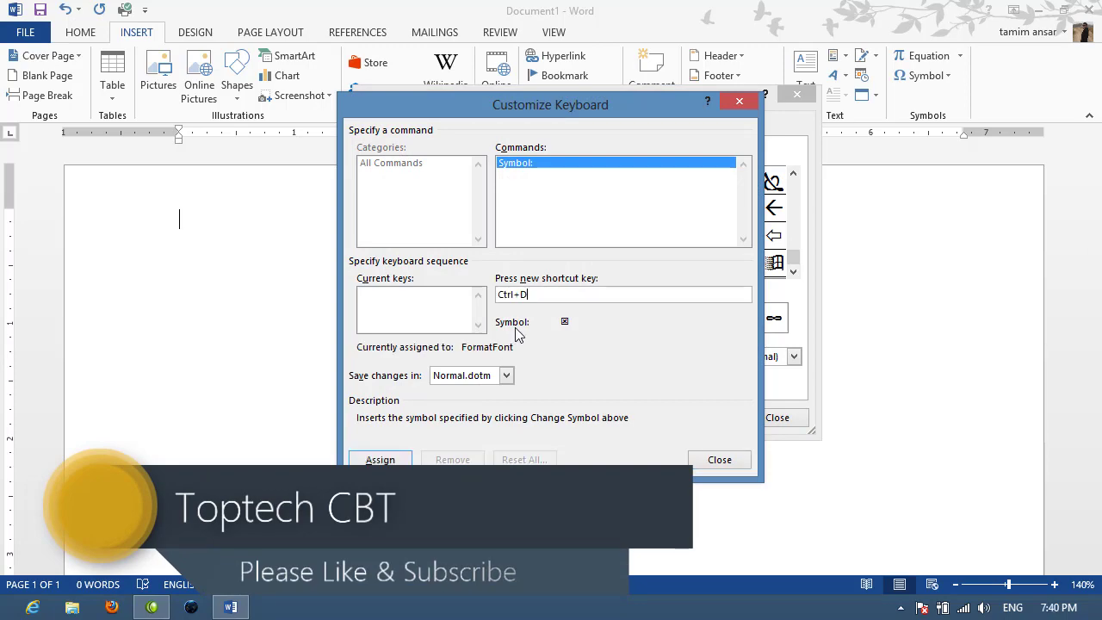
click(379, 460)
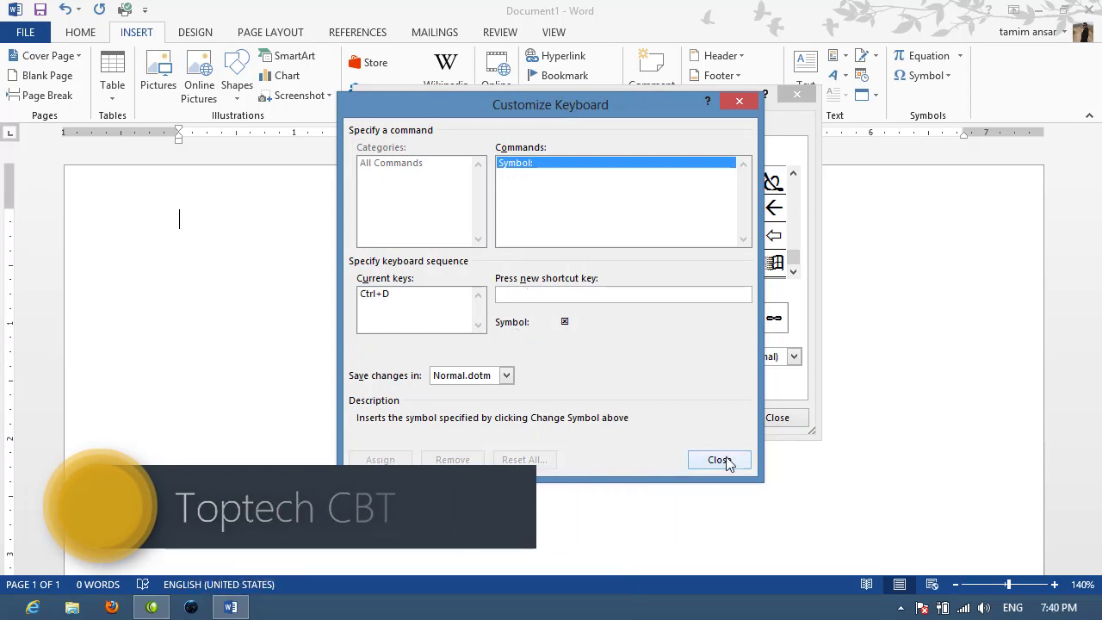
click(728, 460)
click(781, 419)
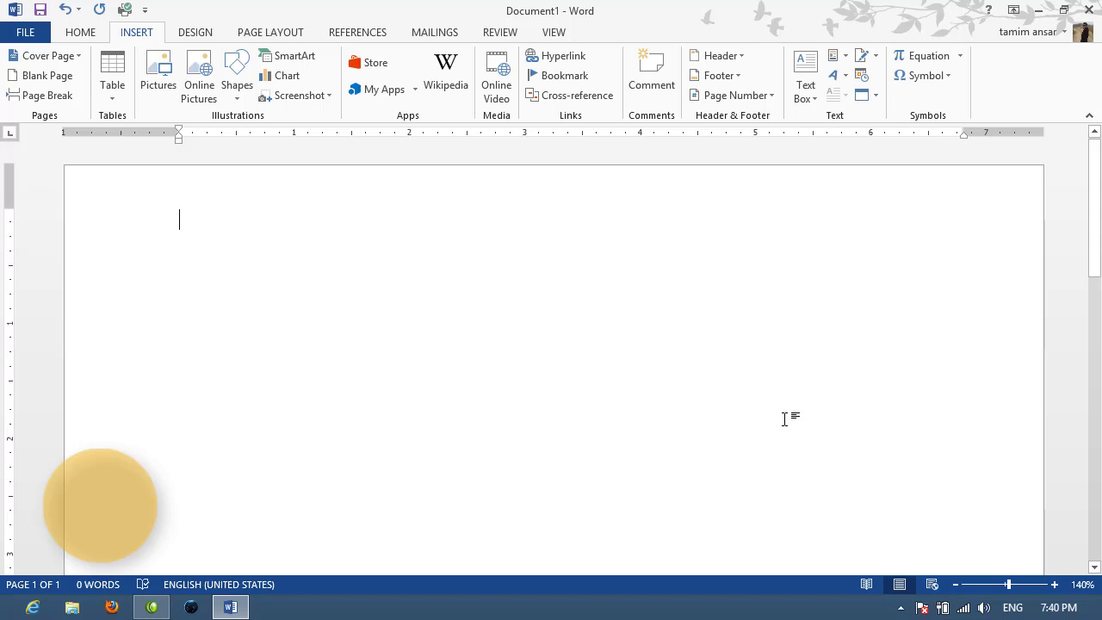
key(ctrl+d)
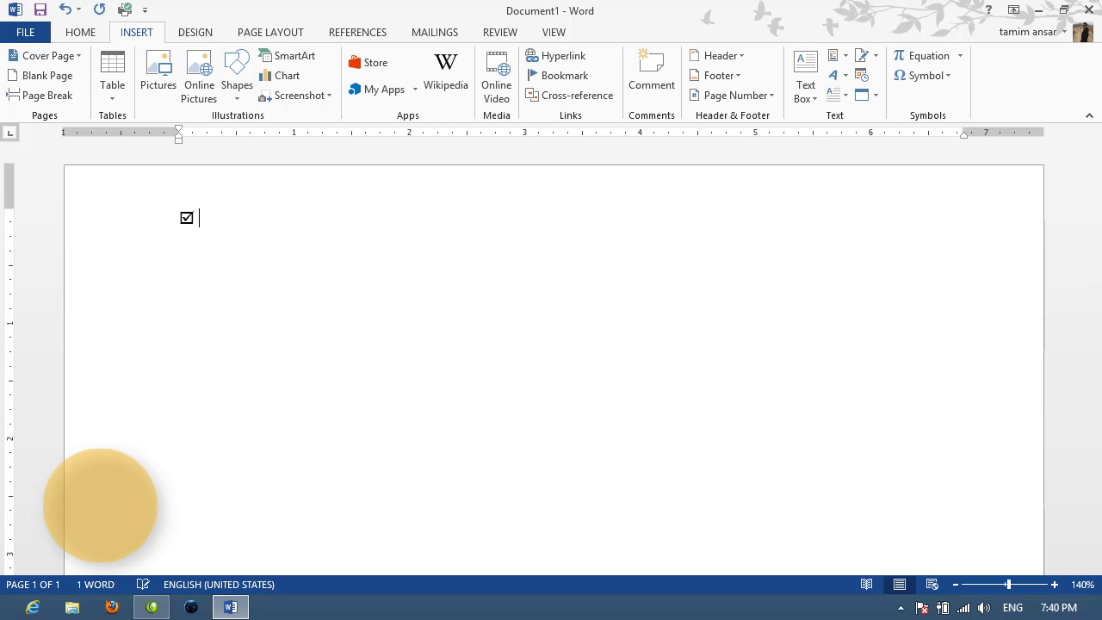
text(SDFKJDSKJFJSDKLFJDSJFLKS)
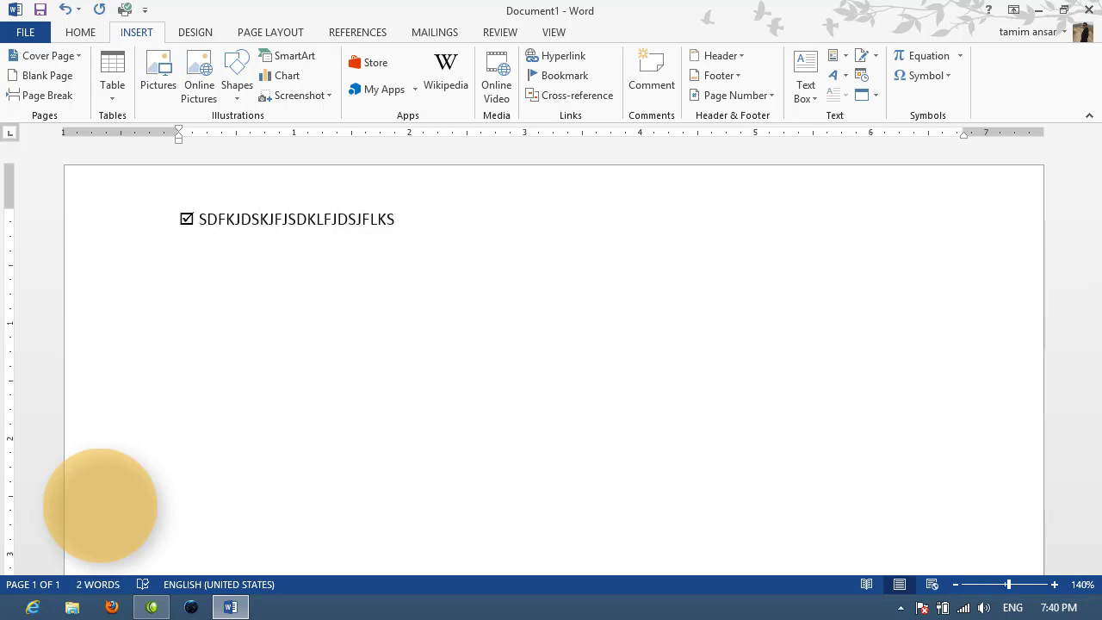
text(O)
text(SDKFJLKSDFKSJKLDFLSD)
key(Return)
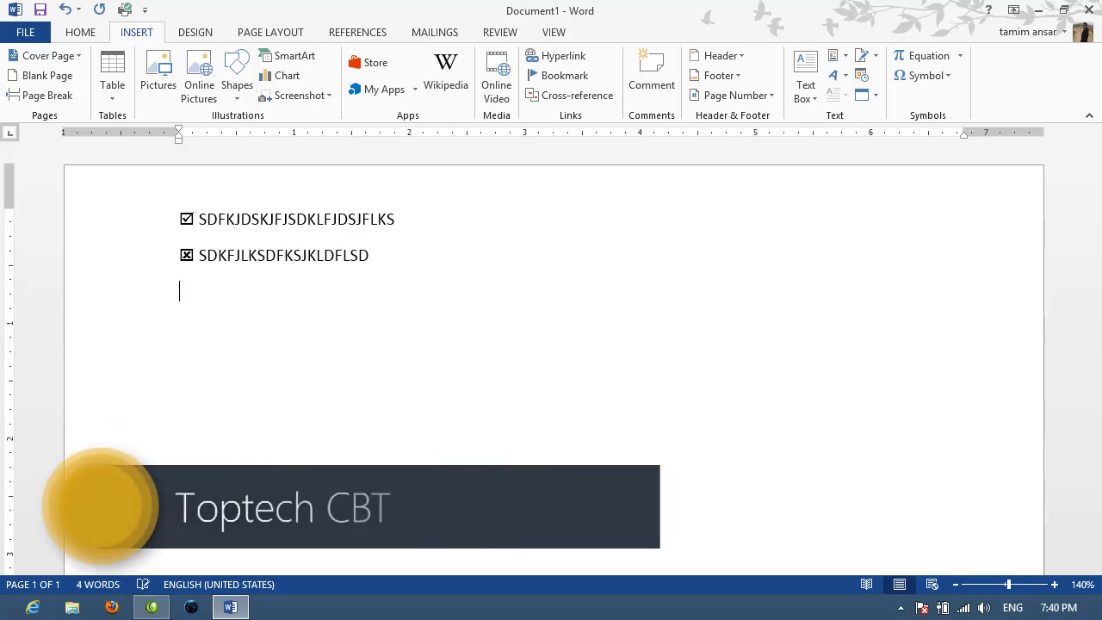
text(O)
text(DSFJSDFJDSLKFJSLJKF)
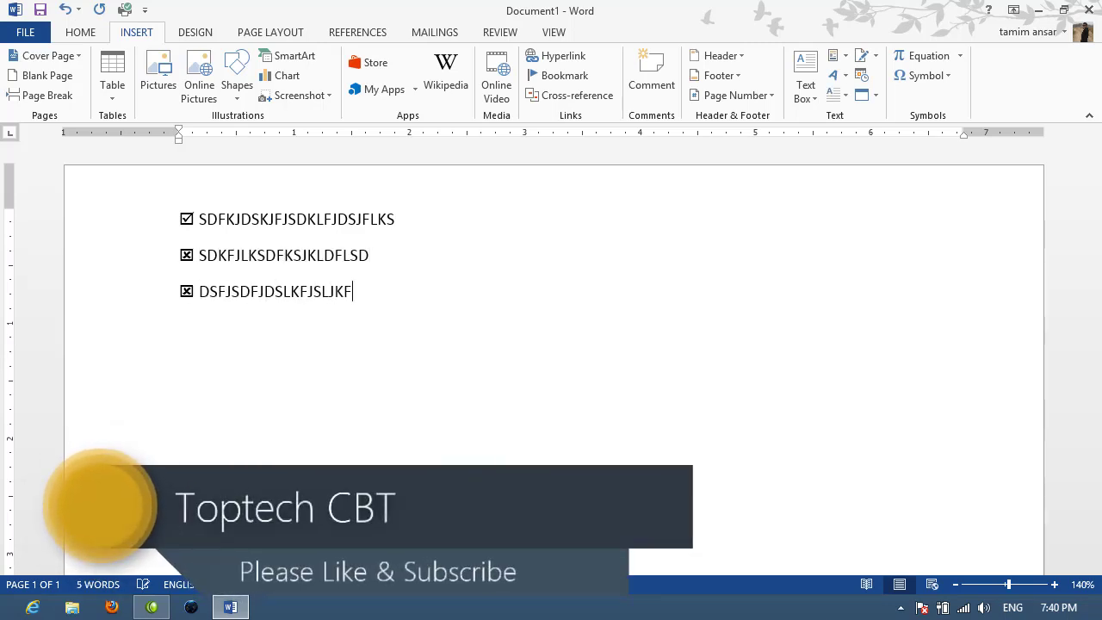
key(Return)
text(O)
text(JDKSFKSDFLKJSLD)
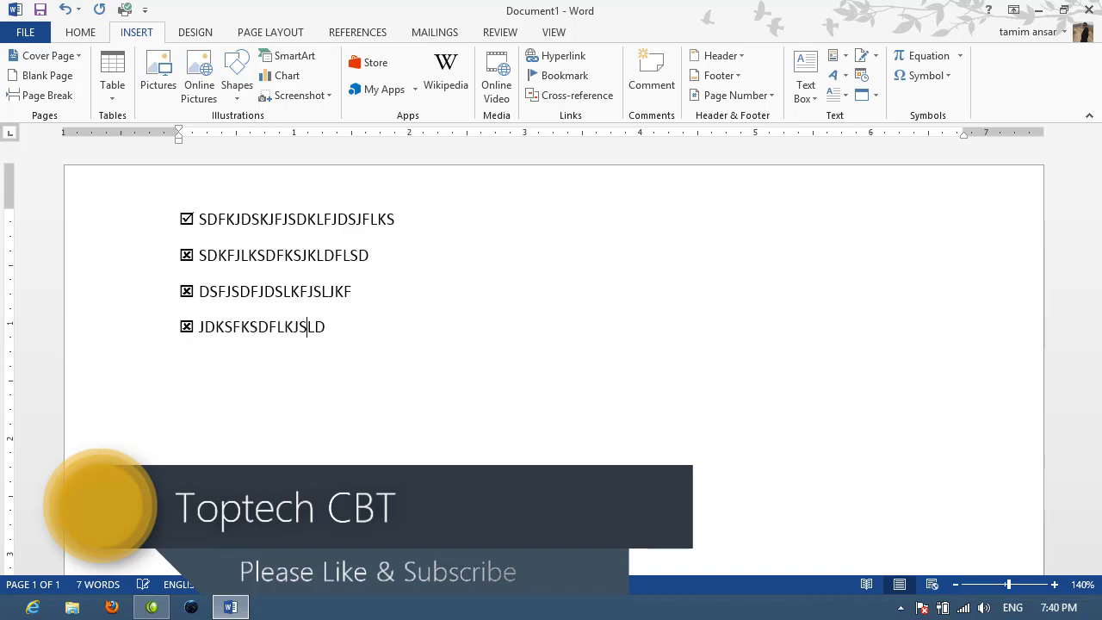
text(FJL)
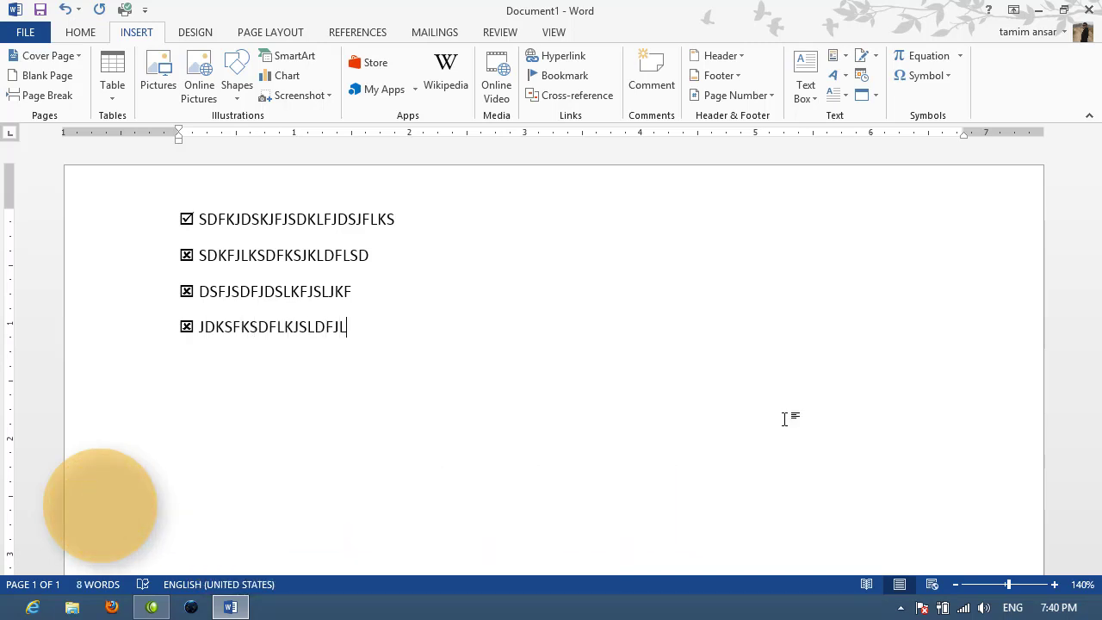
key(ctrl+a)
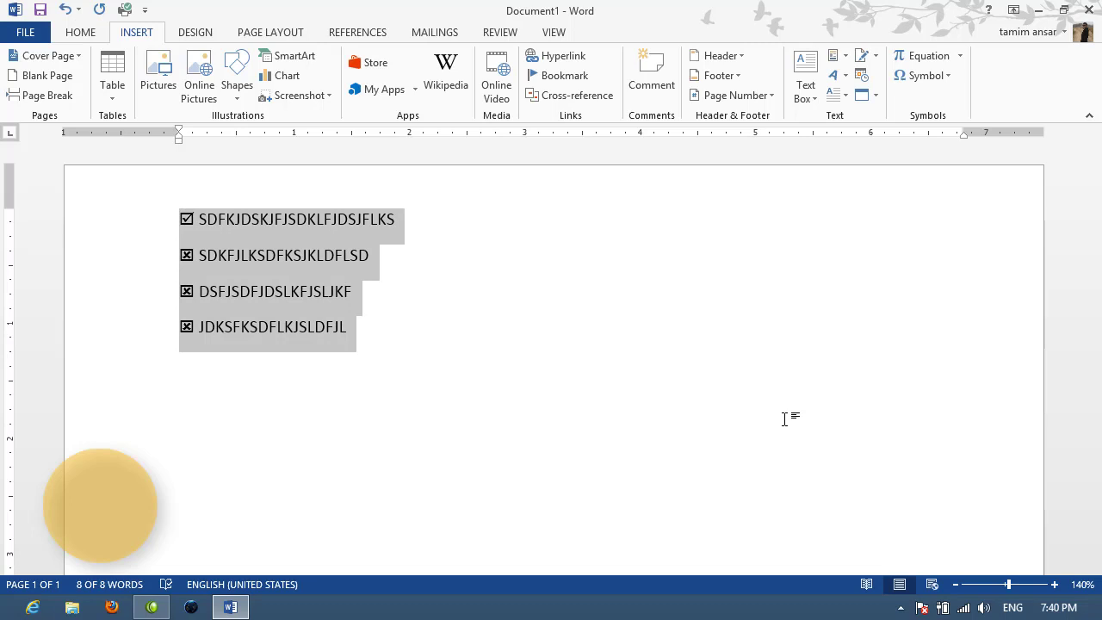
key(Delete)
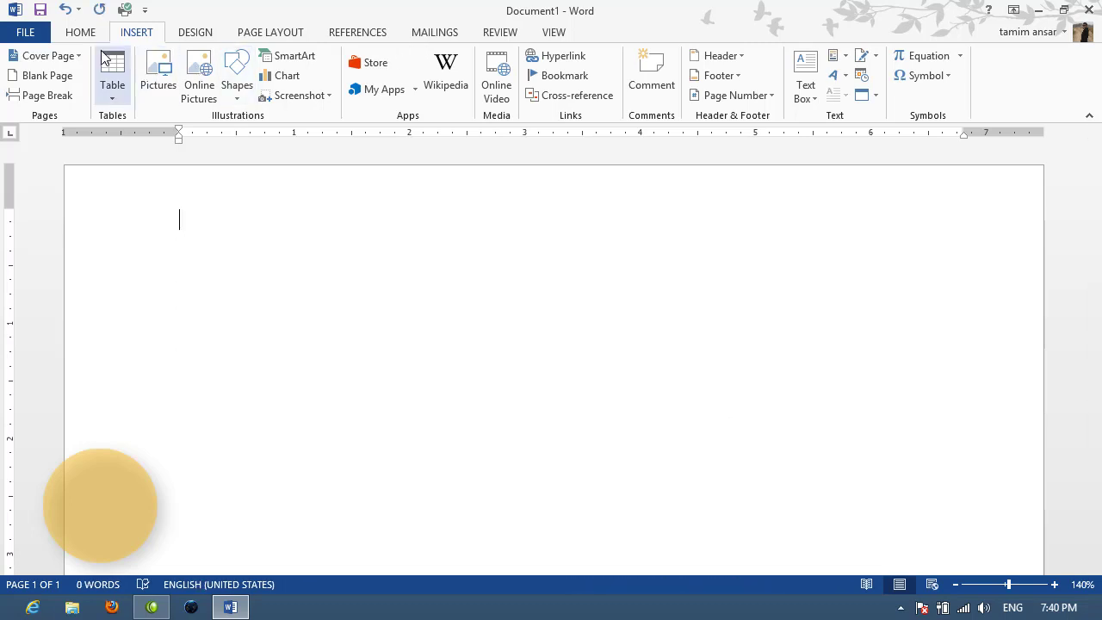
- Remove the checked-box symbol's keyboard shortcut in More Symbols
click(87, 32)
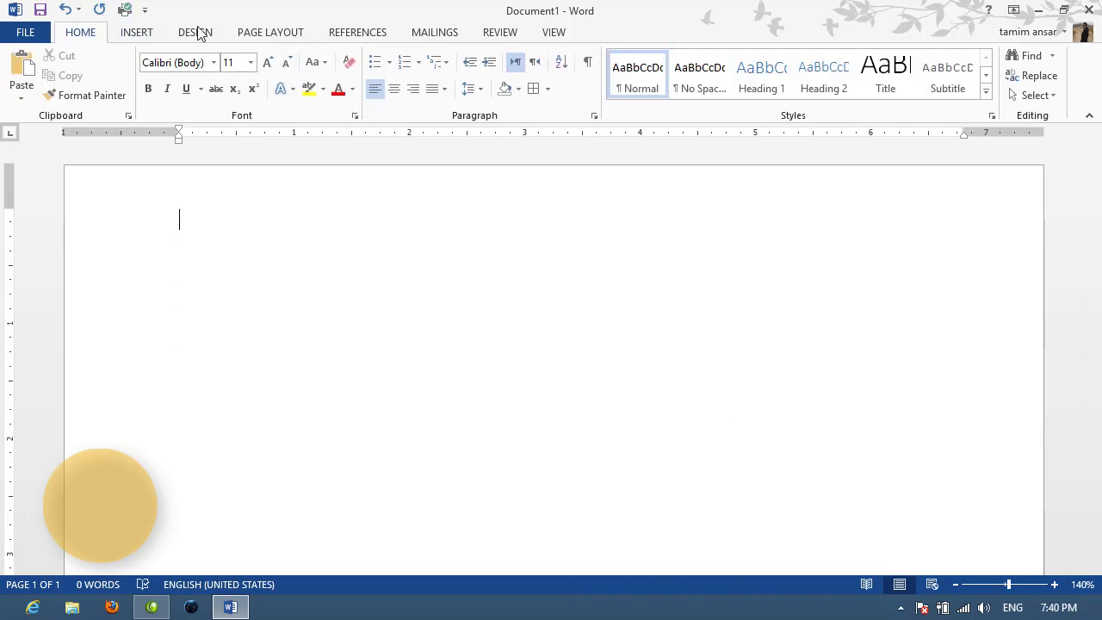
click(136, 32)
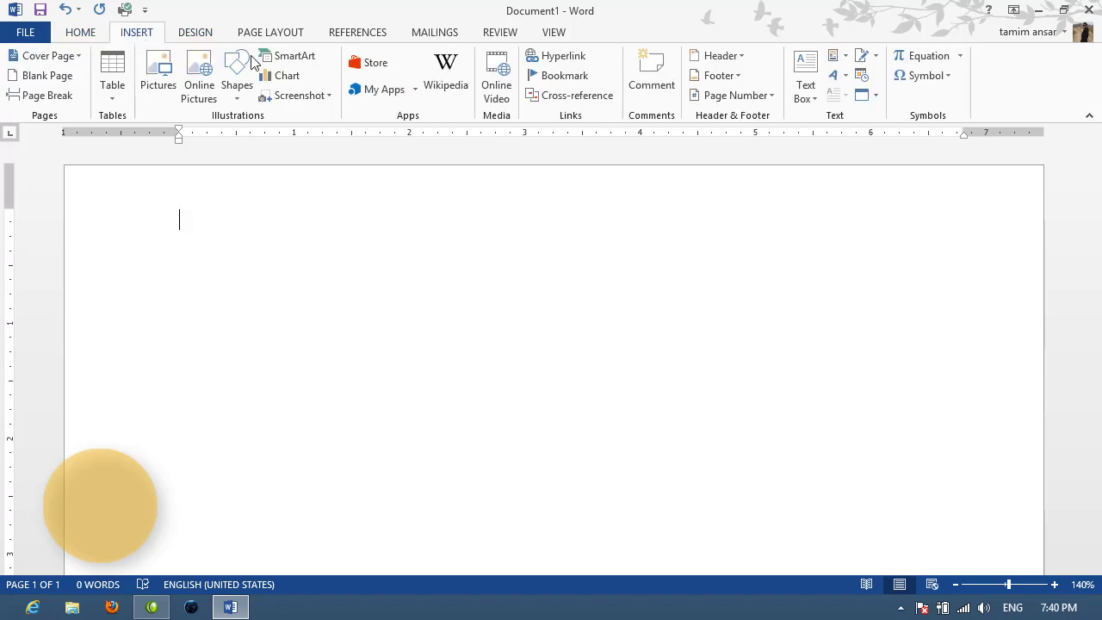
click(943, 77)
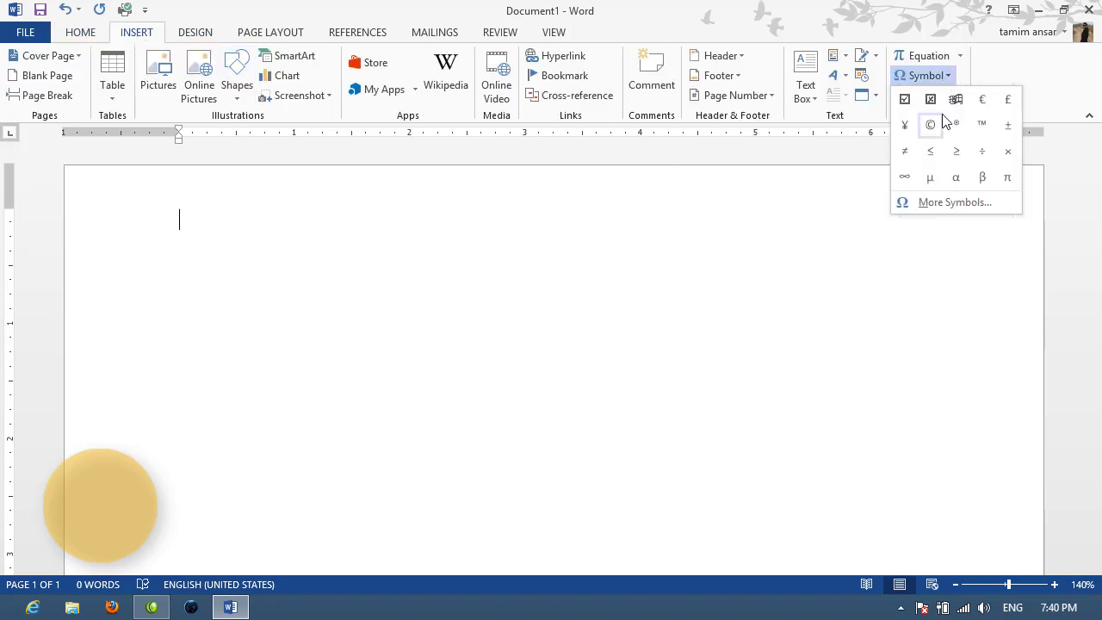
click(941, 202)
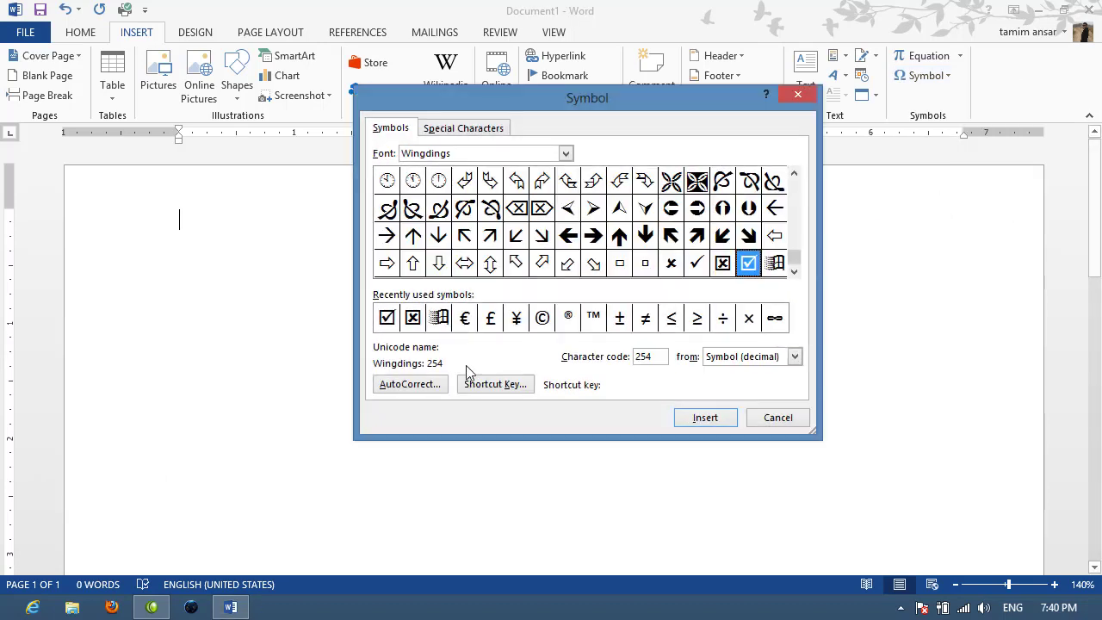
click(498, 386)
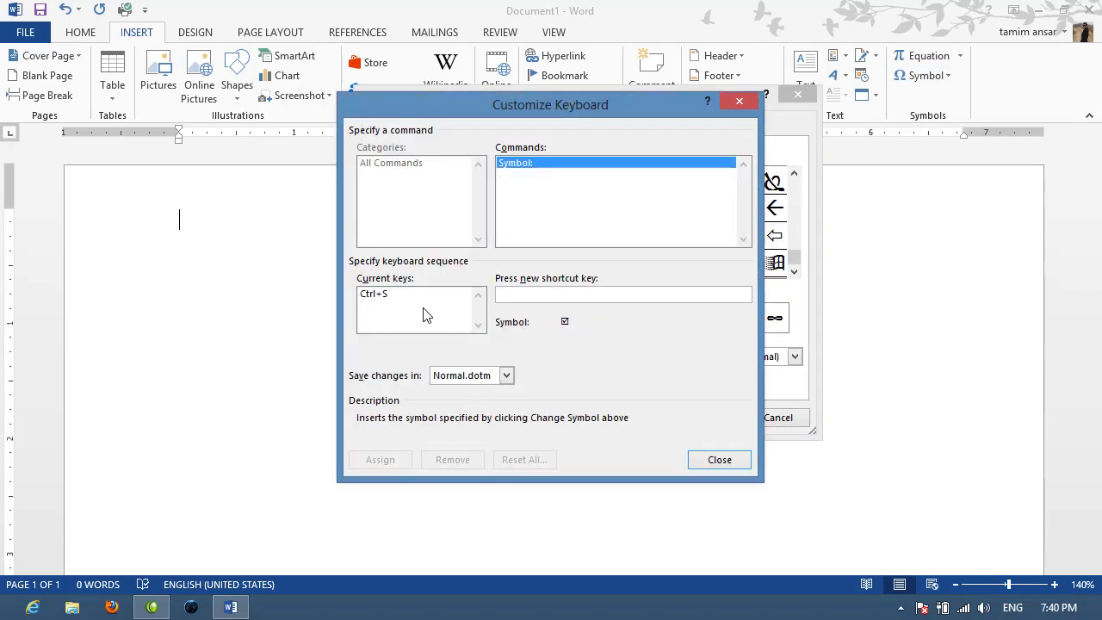
click(371, 294)
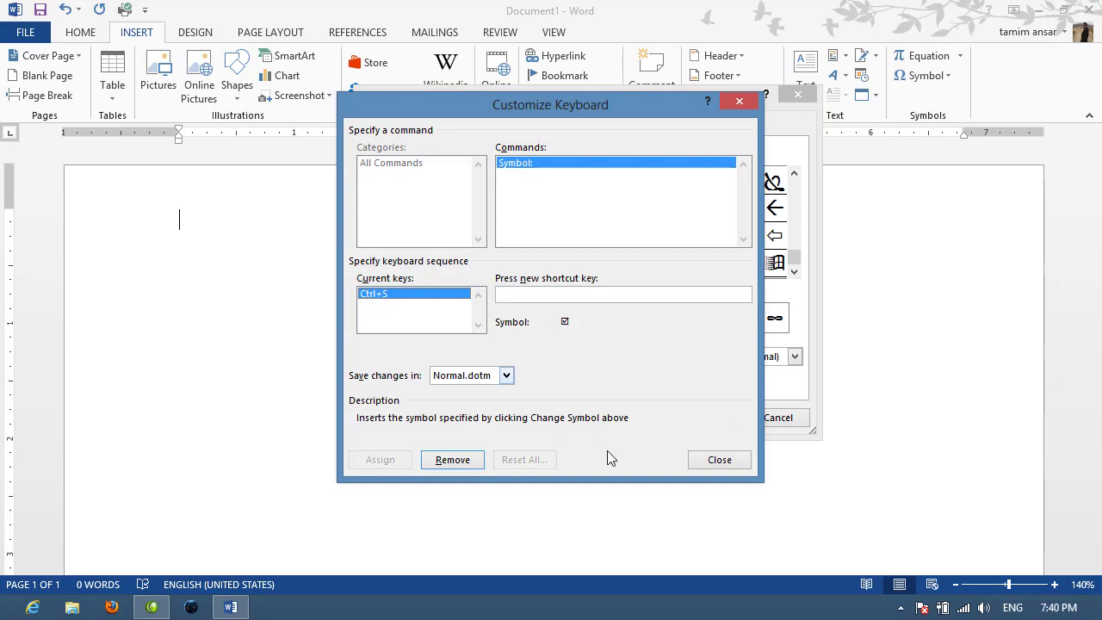
click(453, 459)
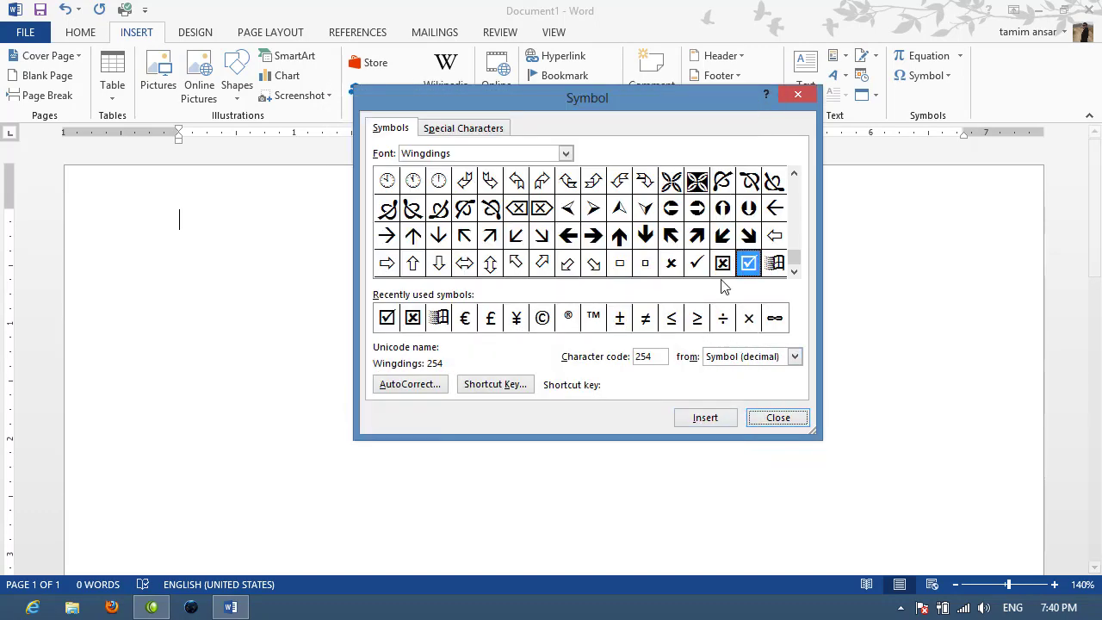
- Remove the Ctrl+D shortcut from the boxed-X symbol (253) and close the dialogs
click(724, 265)
click(496, 384)
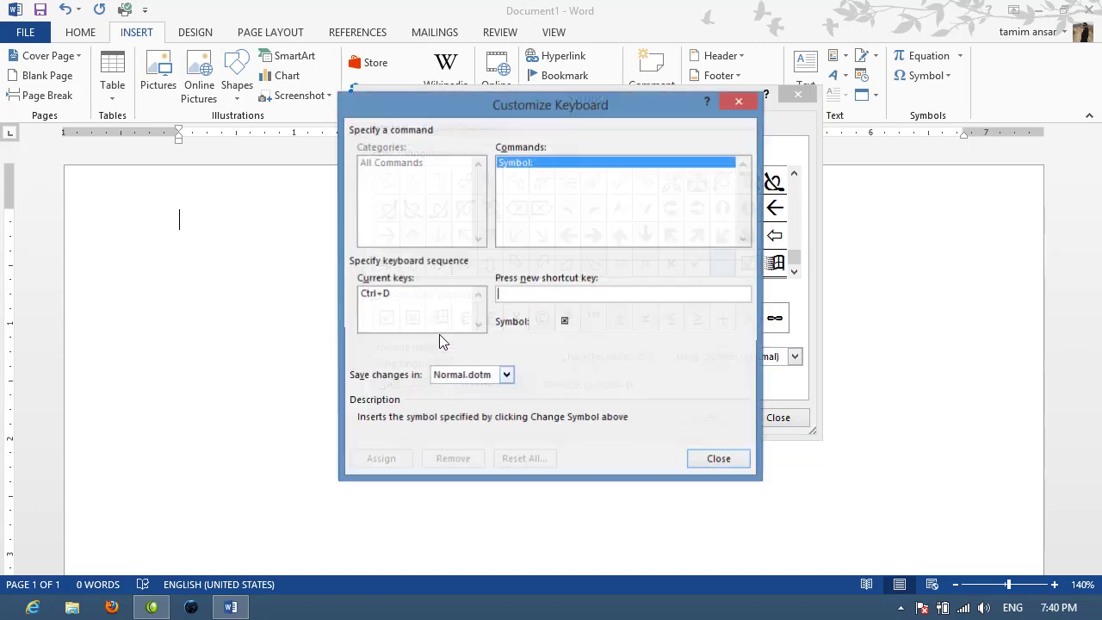
click(374, 296)
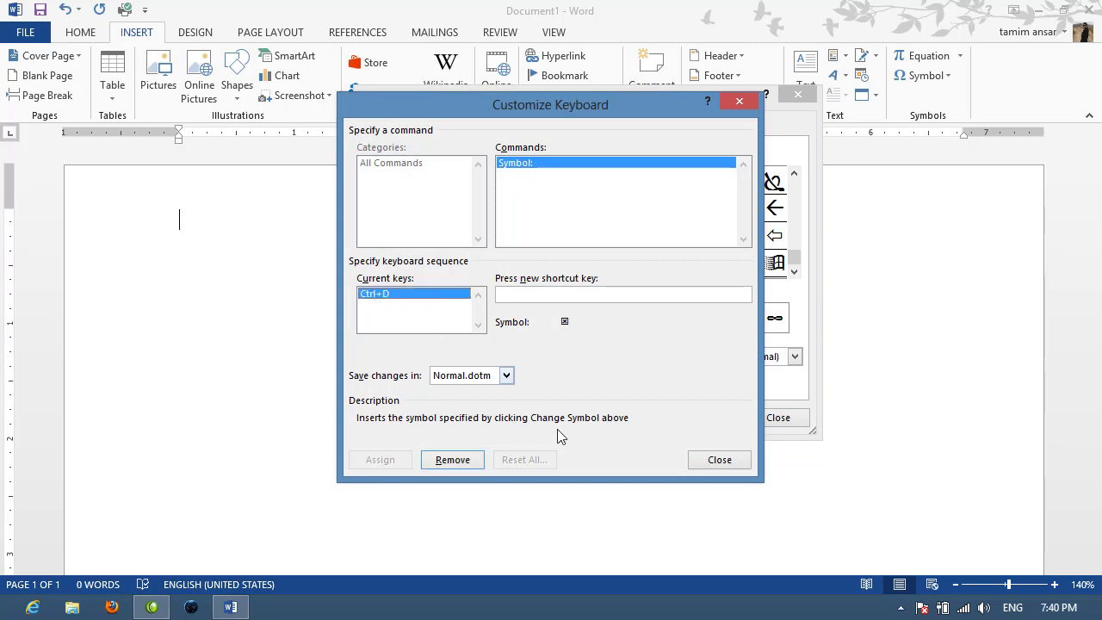
click(453, 459)
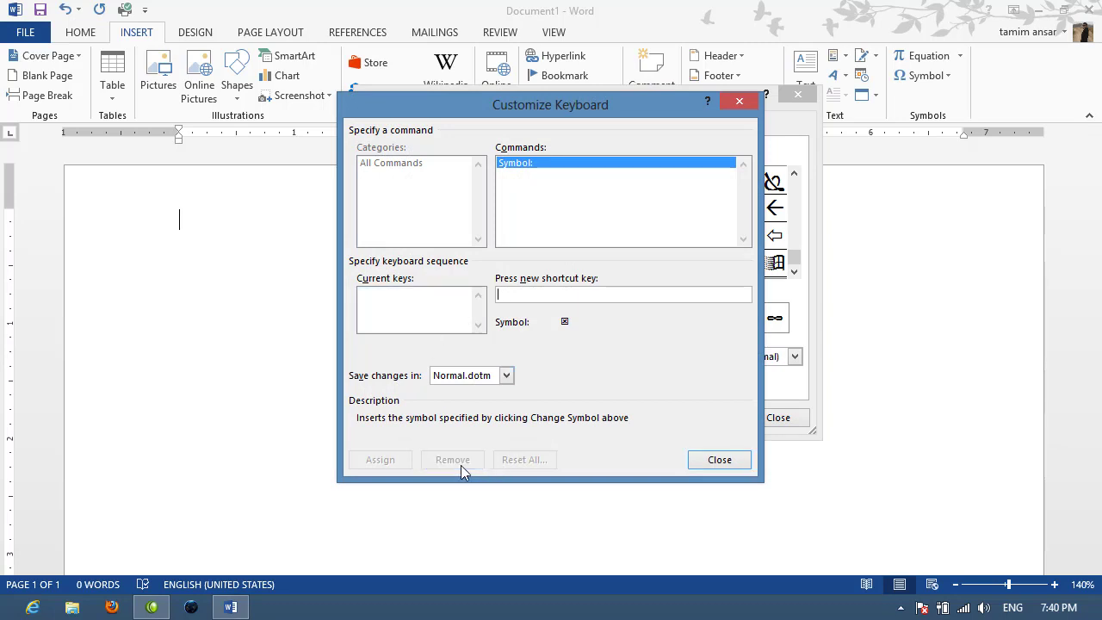
click(730, 458)
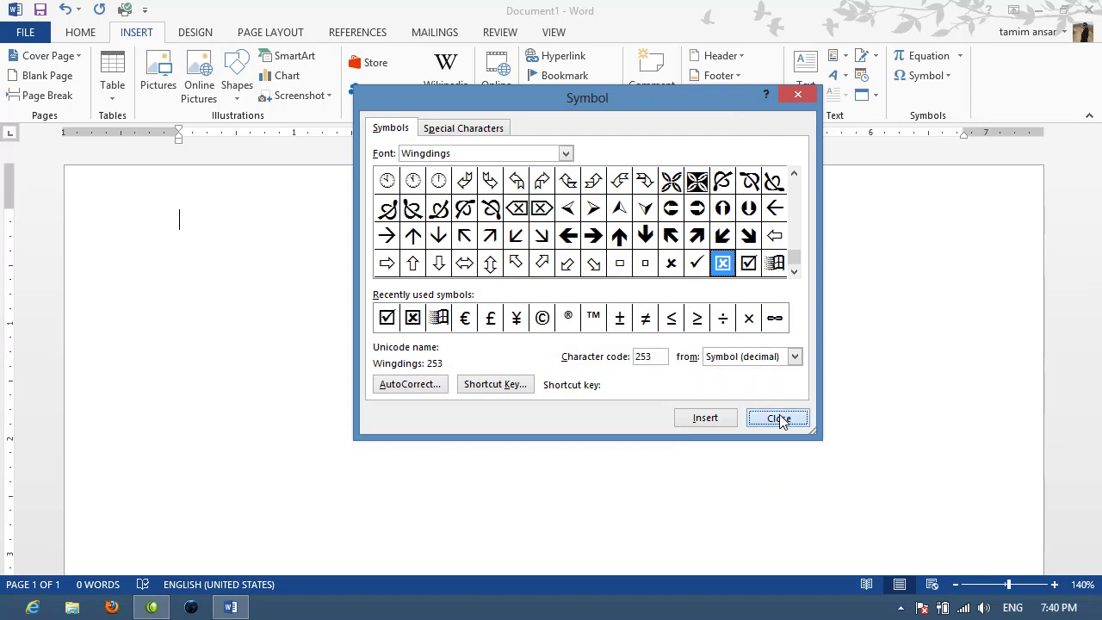
click(778, 419)
click(82, 35)
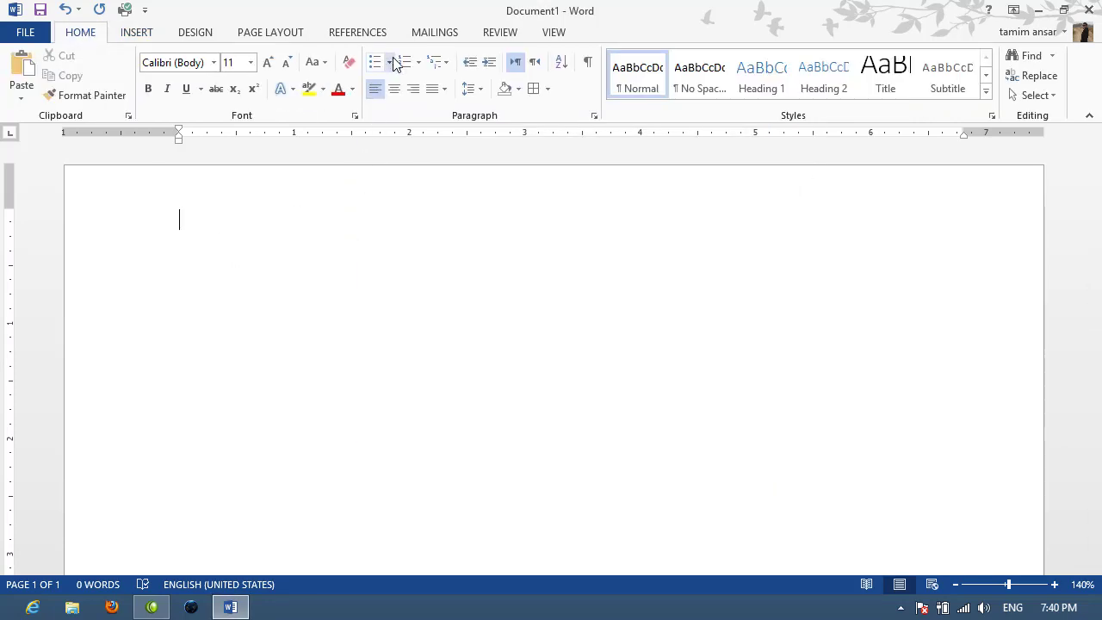
- Generate sample paragraphs with =RAND() at the top of the page and select them
click(390, 62)
click(362, 466)
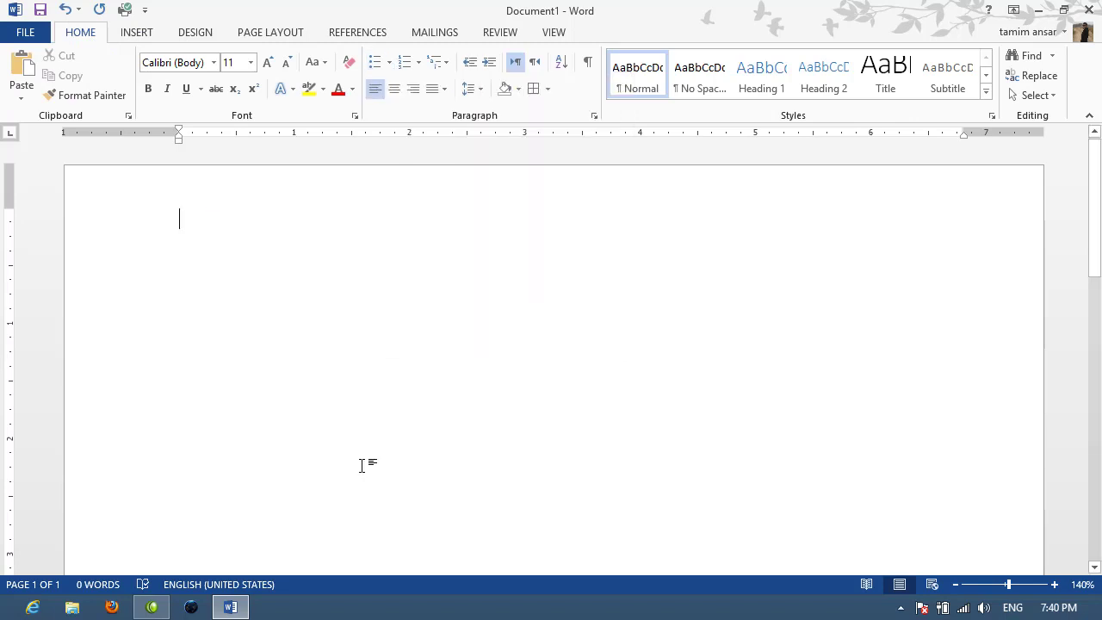
text(=RAND)
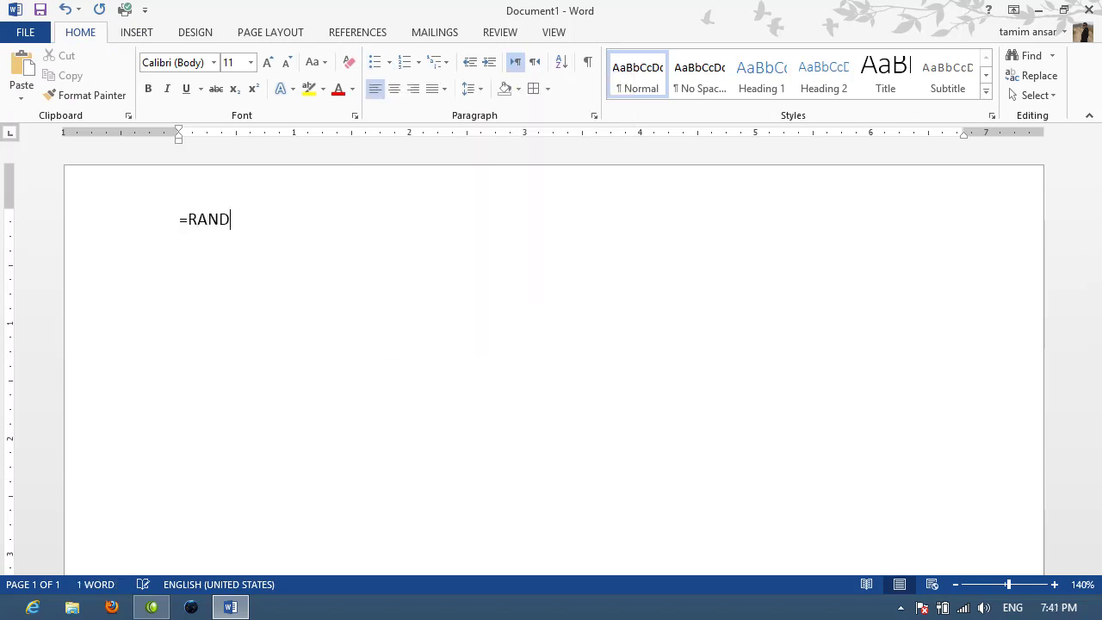
text(())
key(Return)
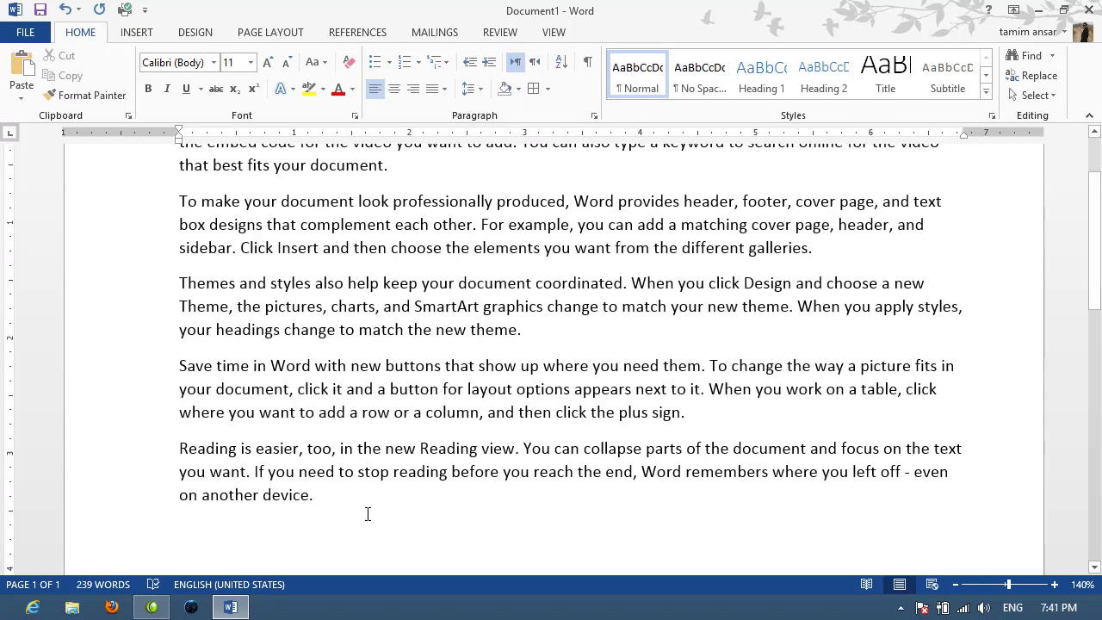
key(shift+Up)
key(shift+Up)
key(shift+Up)
key(shift+Up)
key(shift+Up)
key(shift+Up)
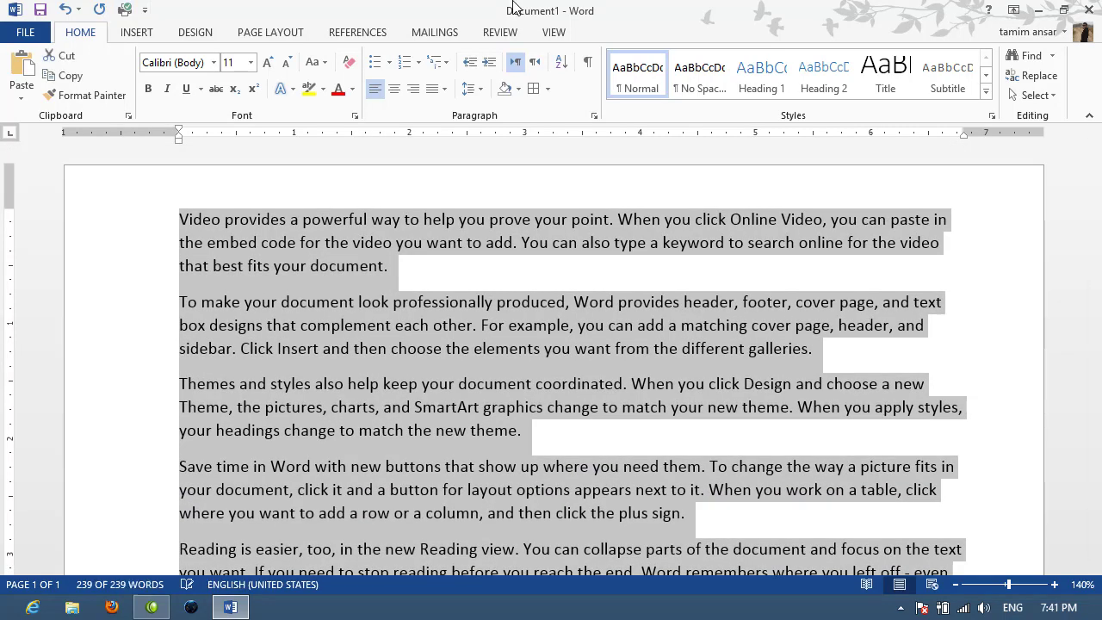
- In Define New Bullet, browse symbols in hex, Wide Latin and Viner Hand ITC, then cancel
click(390, 63)
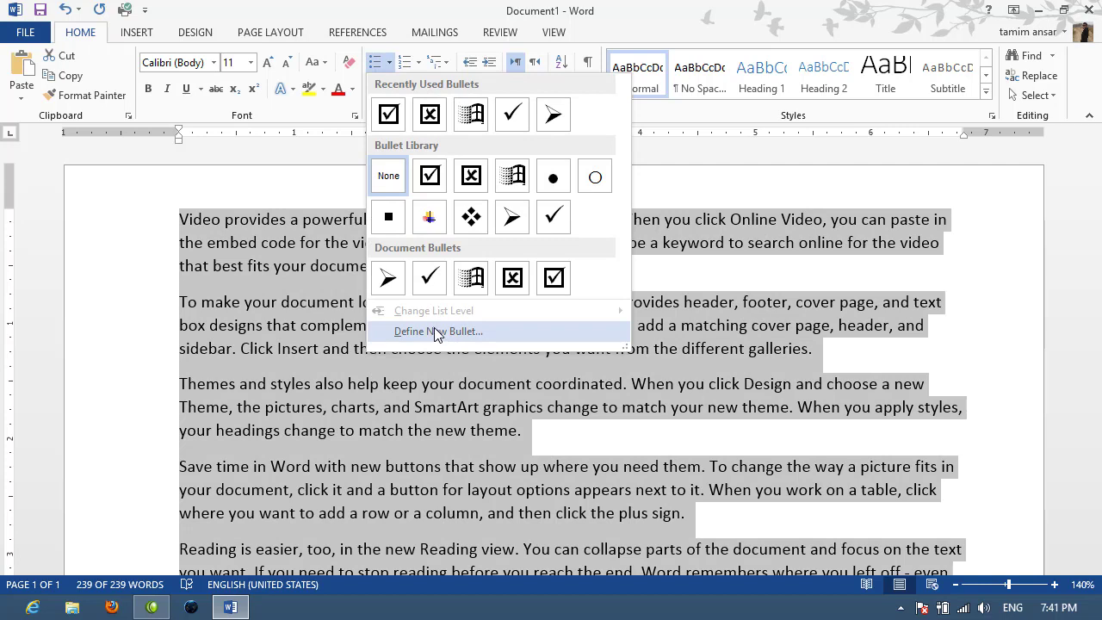
click(436, 332)
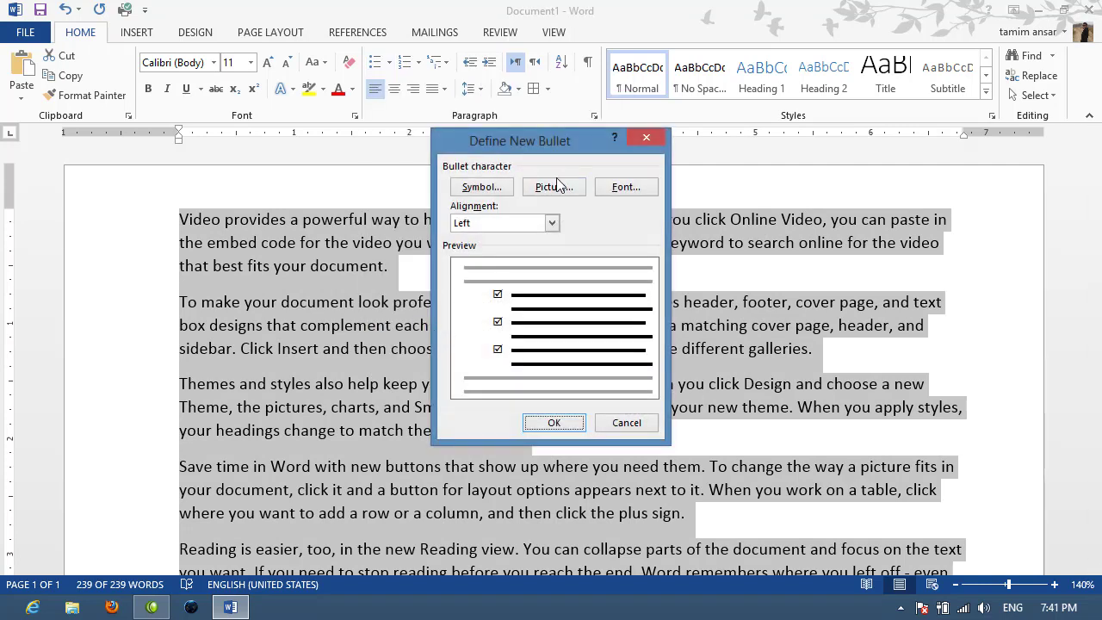
click(497, 191)
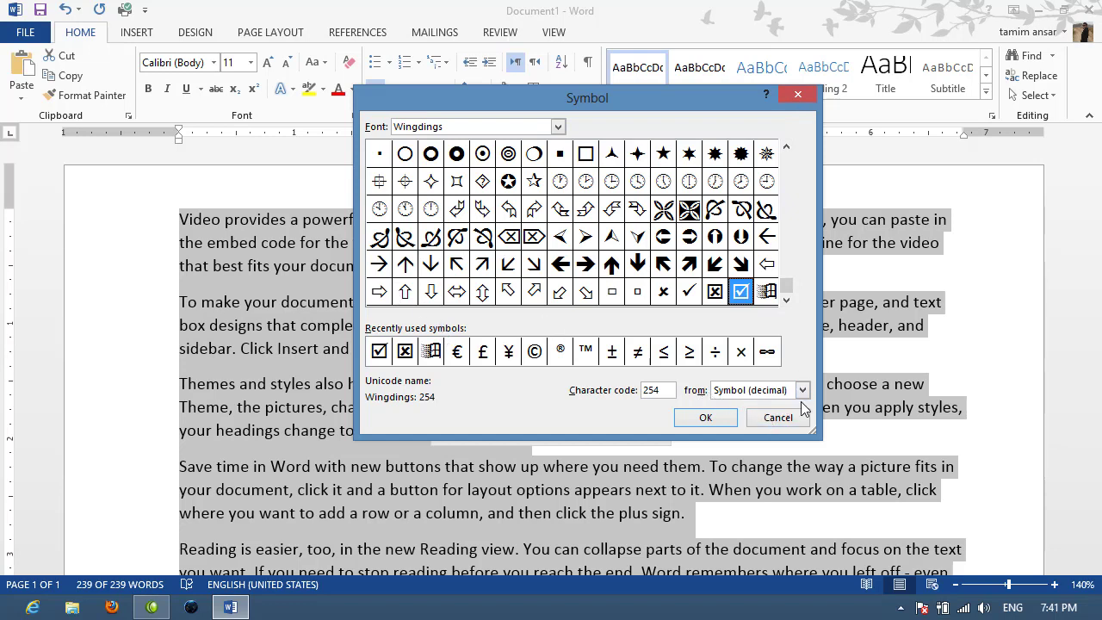
click(803, 391)
click(803, 392)
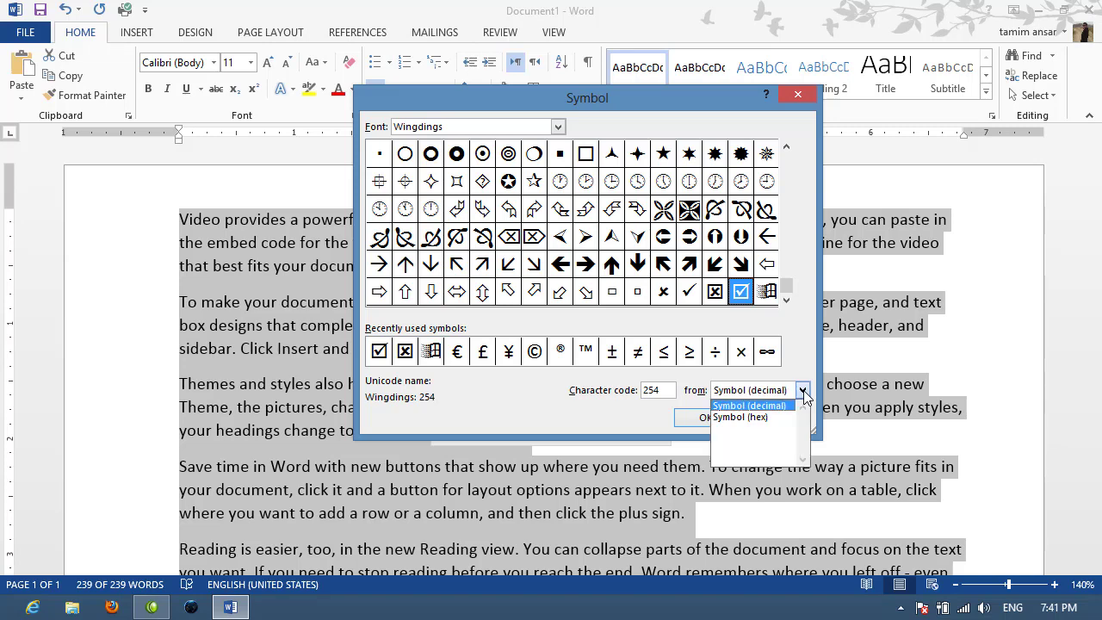
click(741, 418)
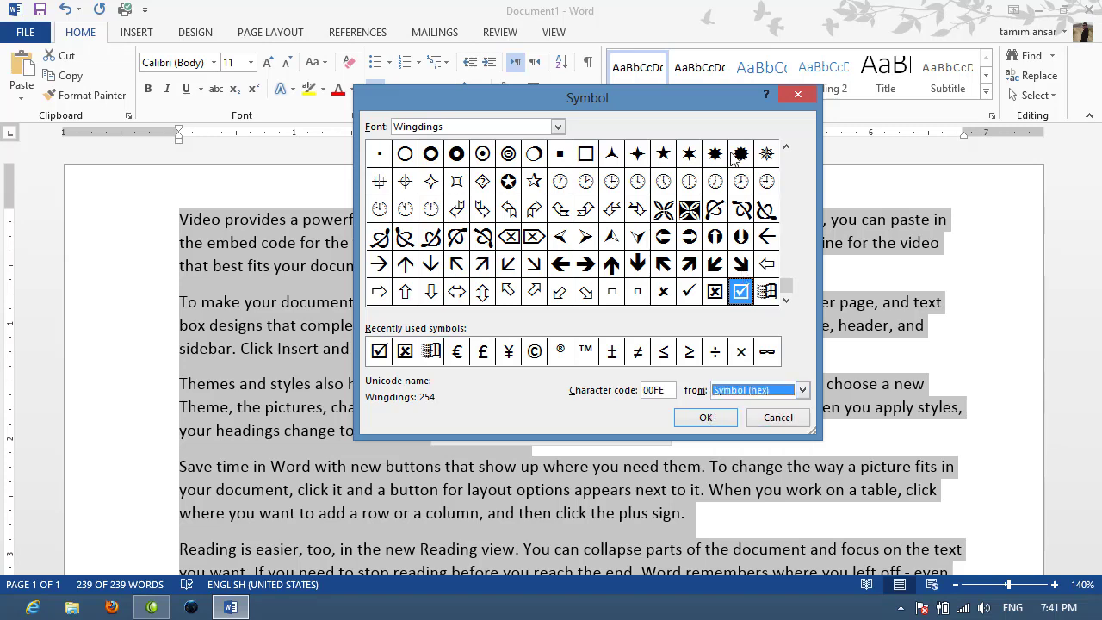
click(558, 127)
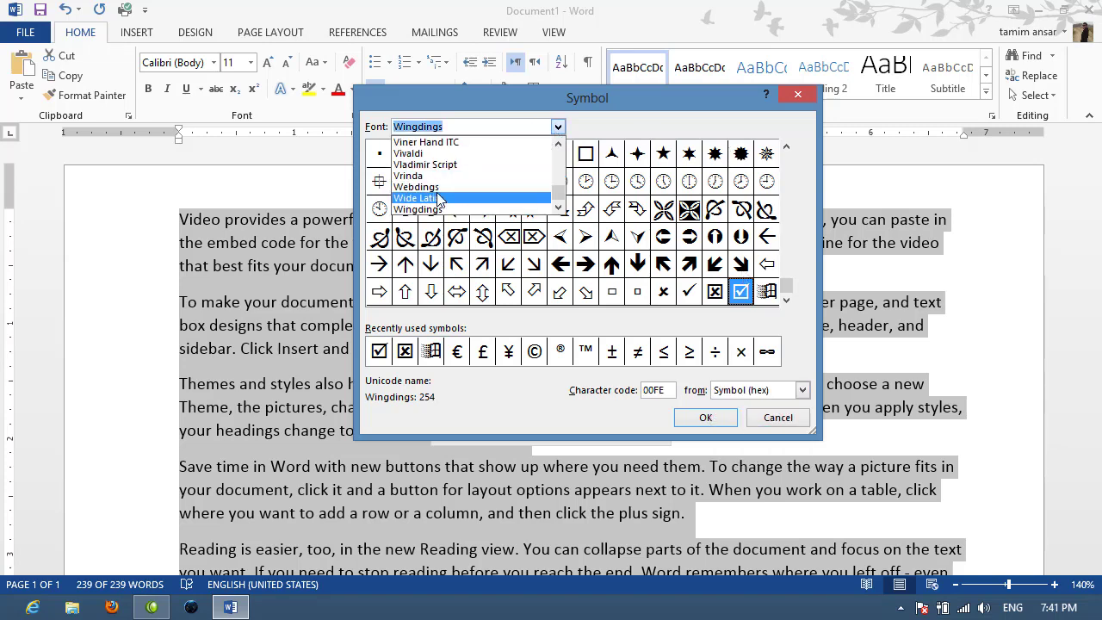
click(433, 199)
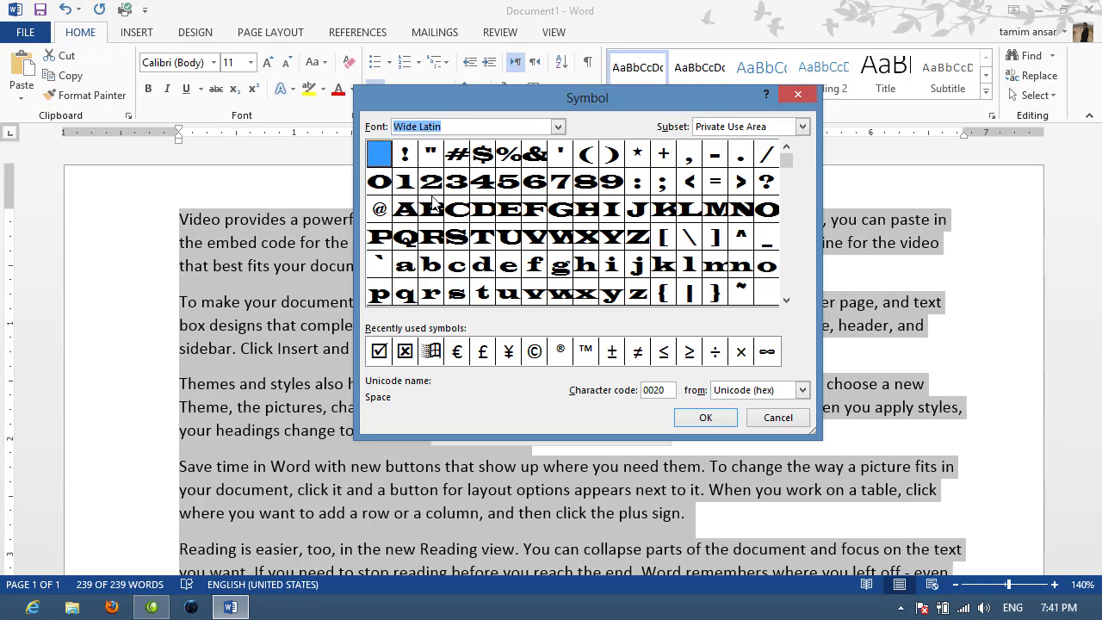
click(557, 127)
click(456, 152)
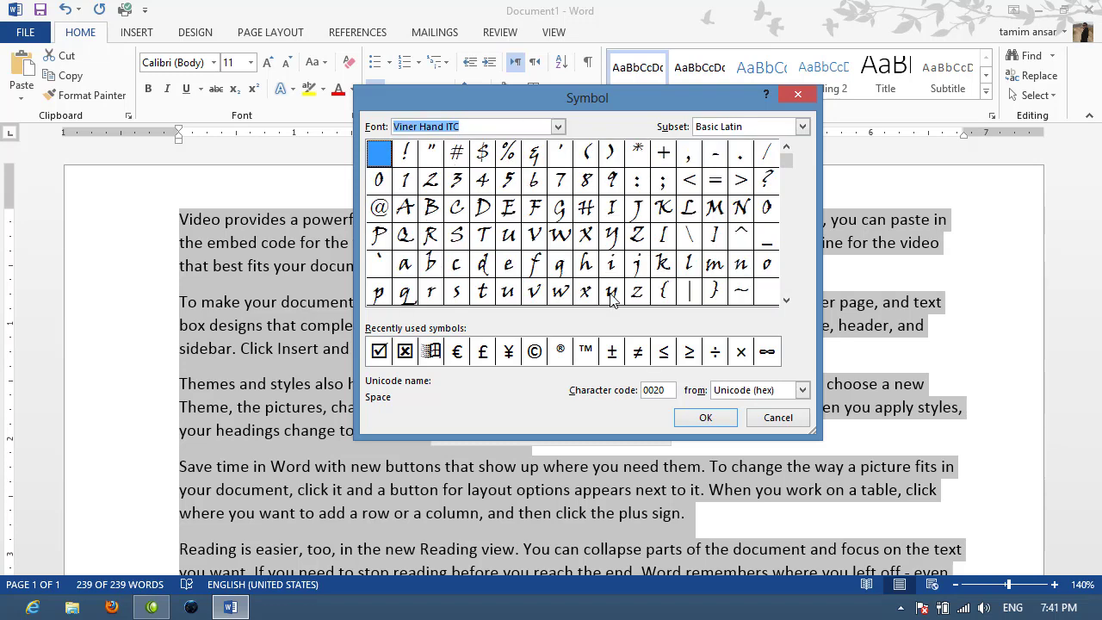
click(785, 419)
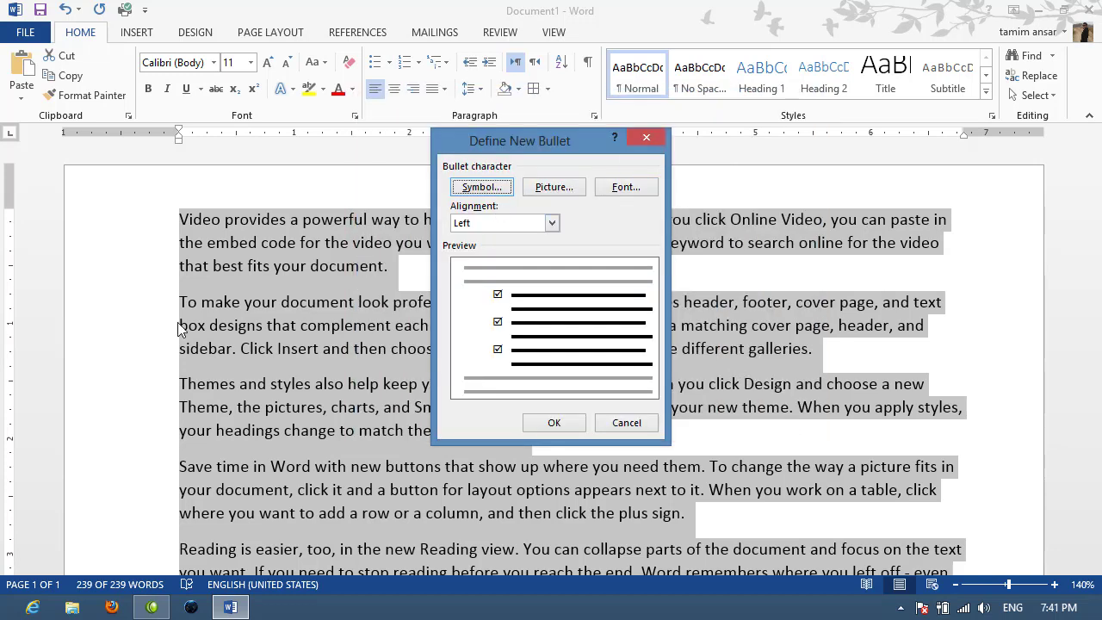
- Explore the online and computer picture sources for a picture bullet
click(545, 186)
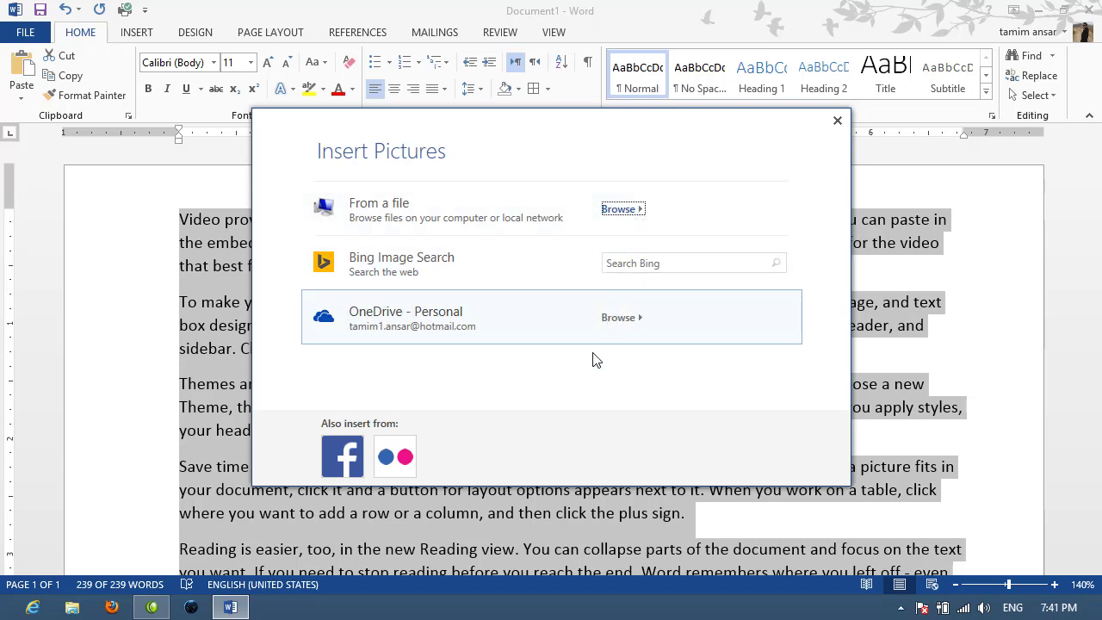
click(638, 270)
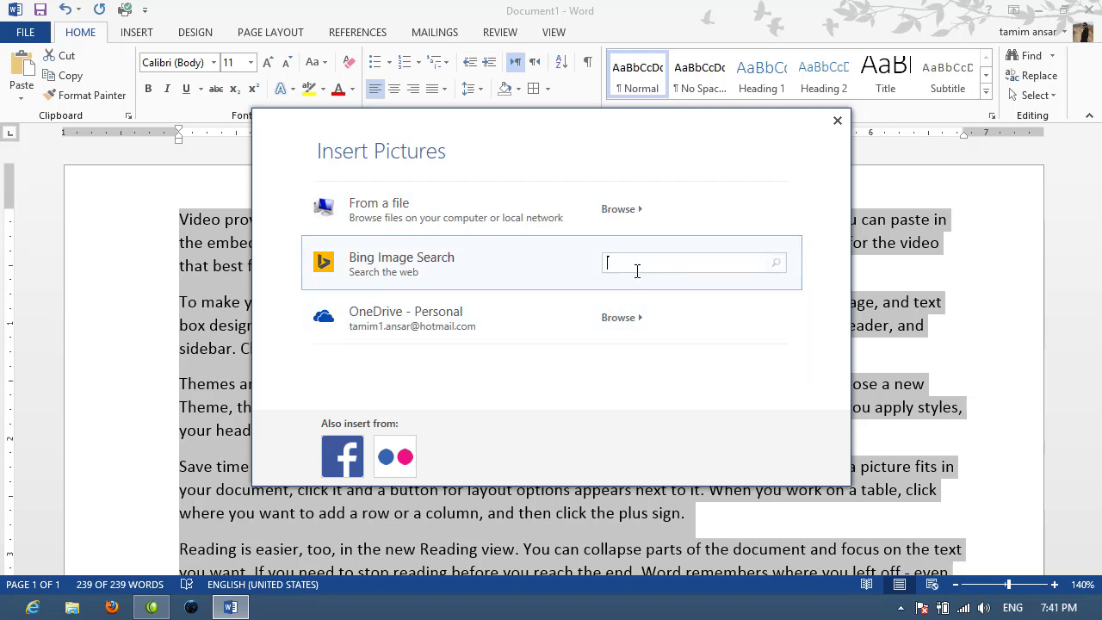
click(556, 416)
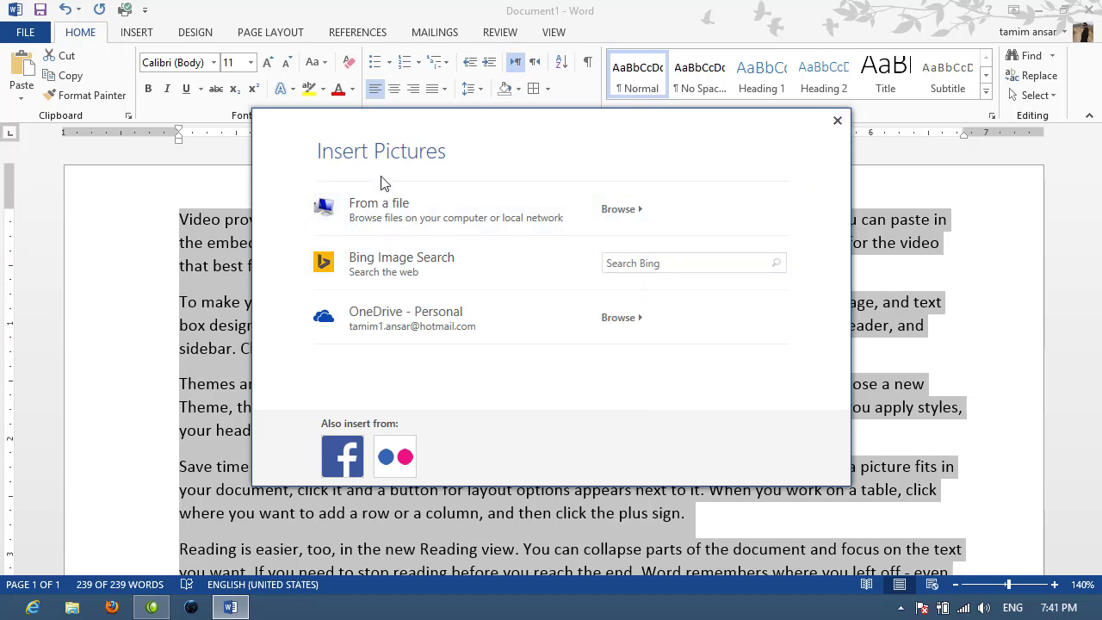
click(837, 120)
click(558, 187)
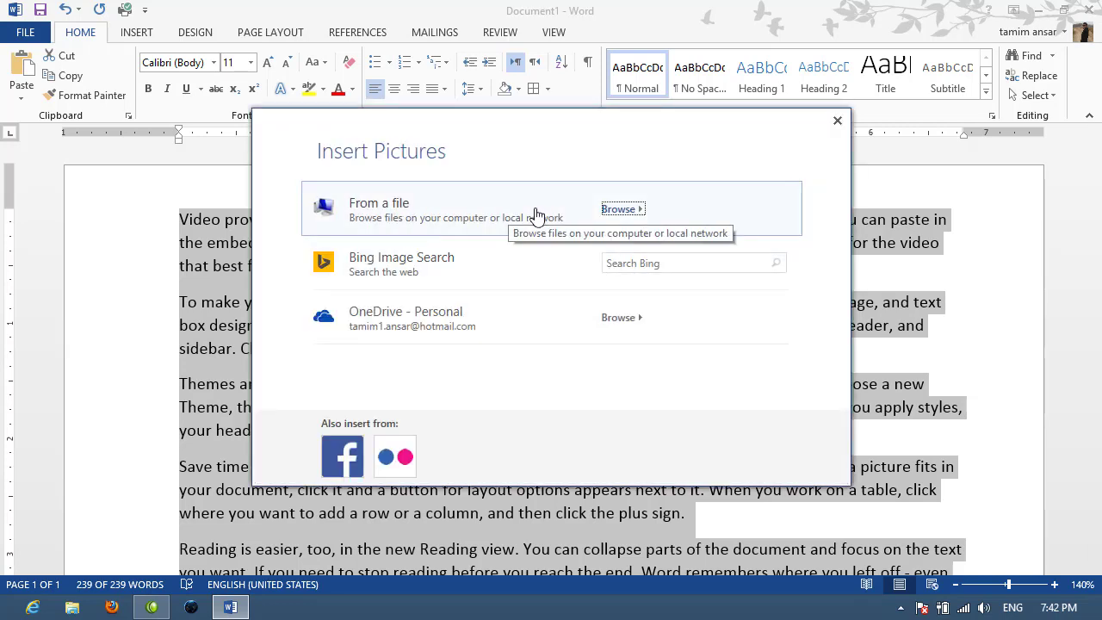
click(617, 210)
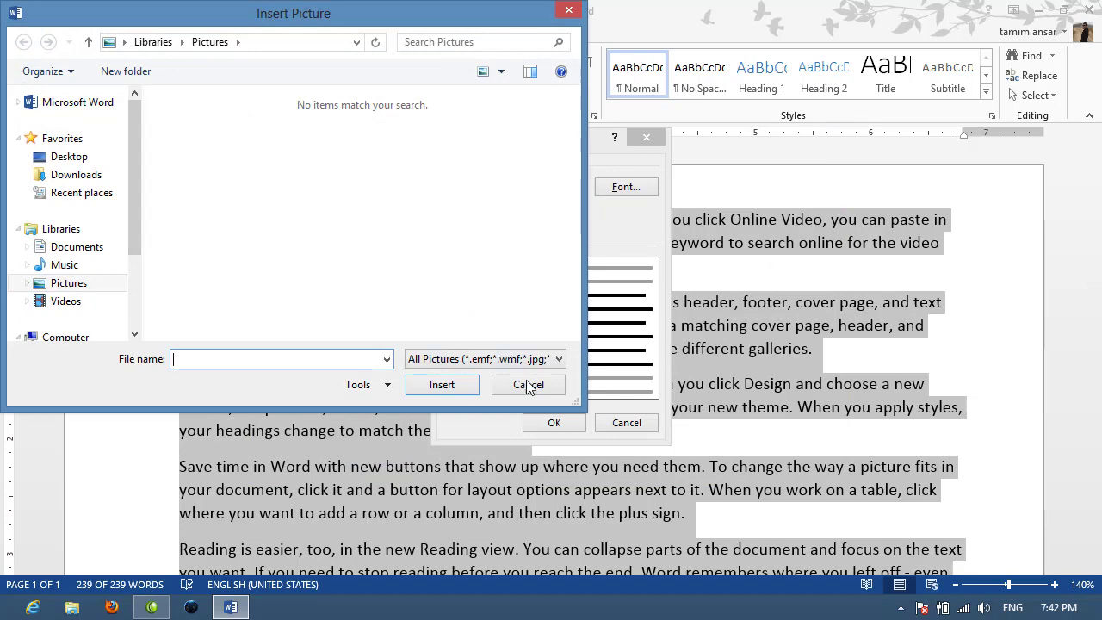
click(529, 384)
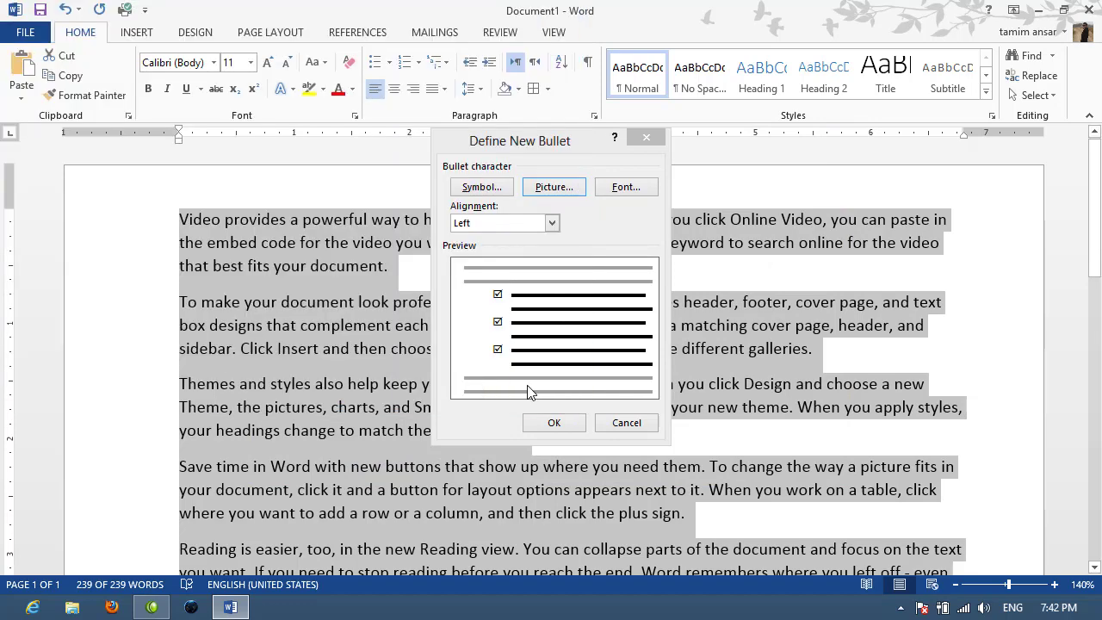
- Search online for FLOWER and apply the orange-green flower image as the bullet
click(572, 189)
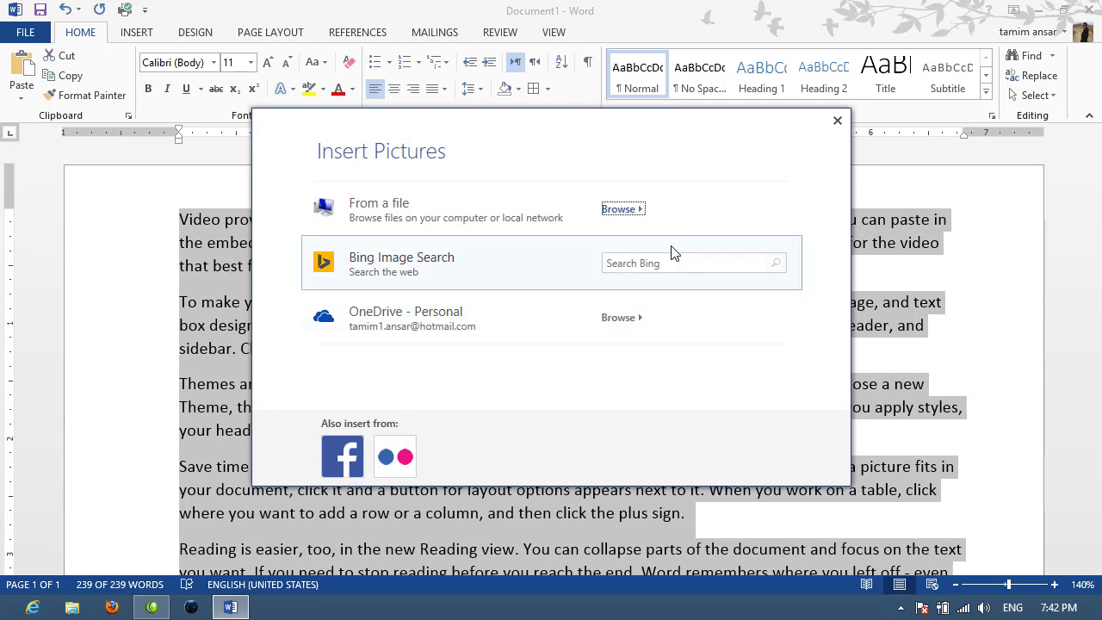
click(646, 267)
text(FLOWER)
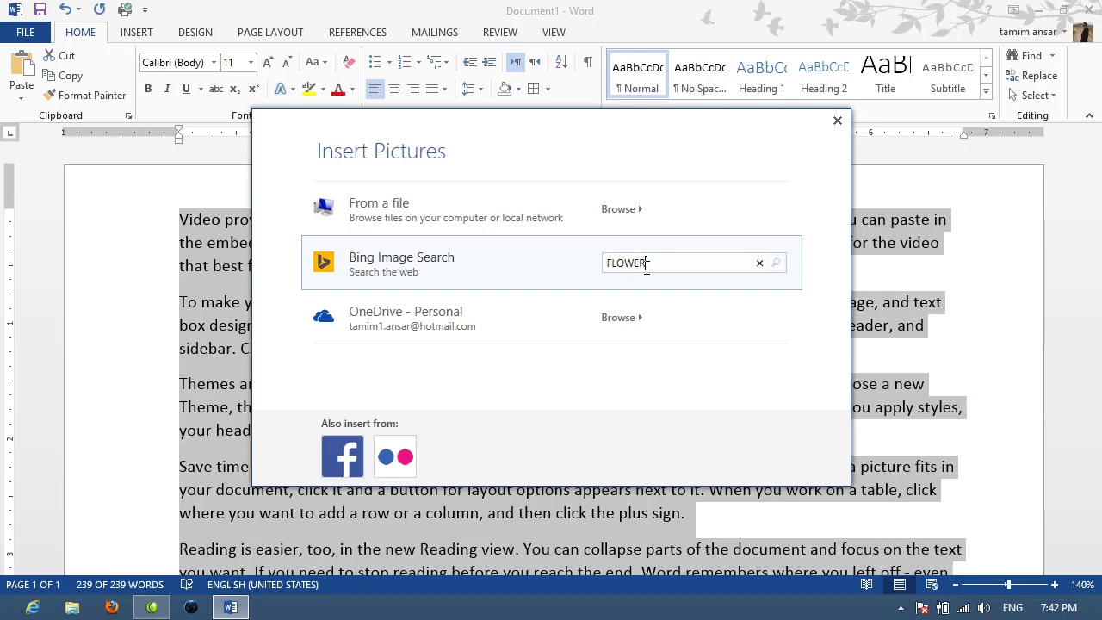
key(Return)
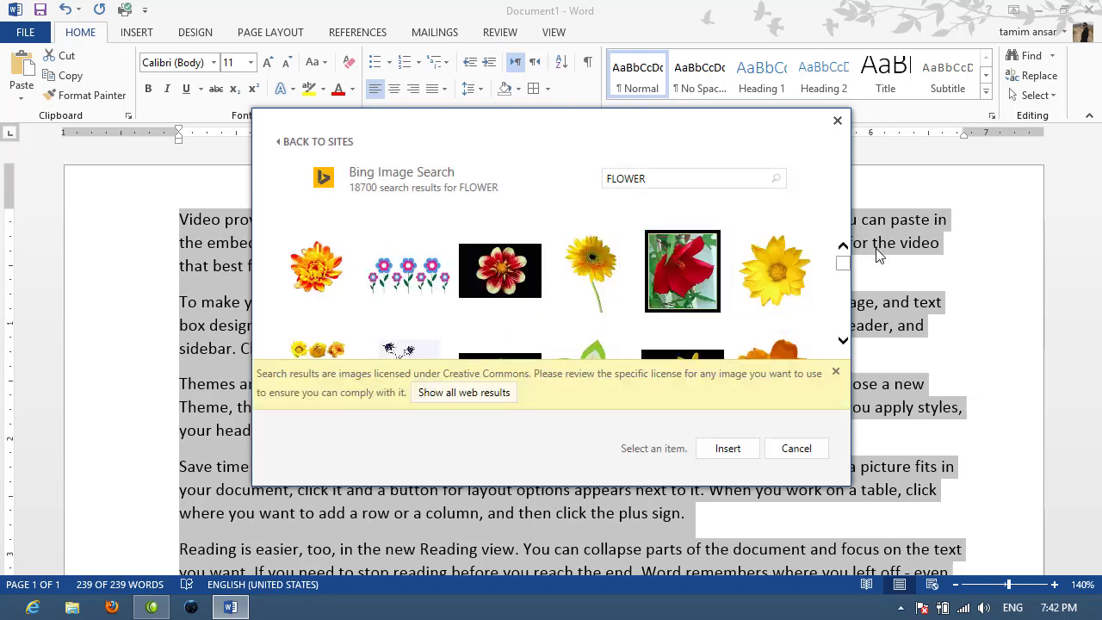
mouse_move(842, 269)
mouse_down()
mouse_move(842, 308)
mouse_move(833, 283)
mouse_up()
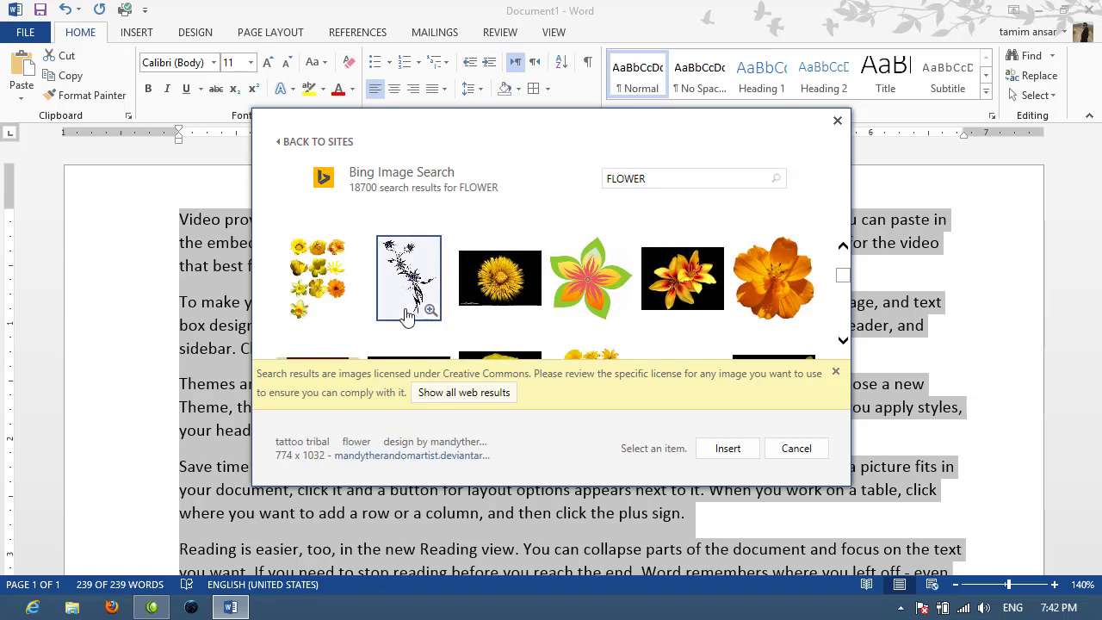
click(596, 295)
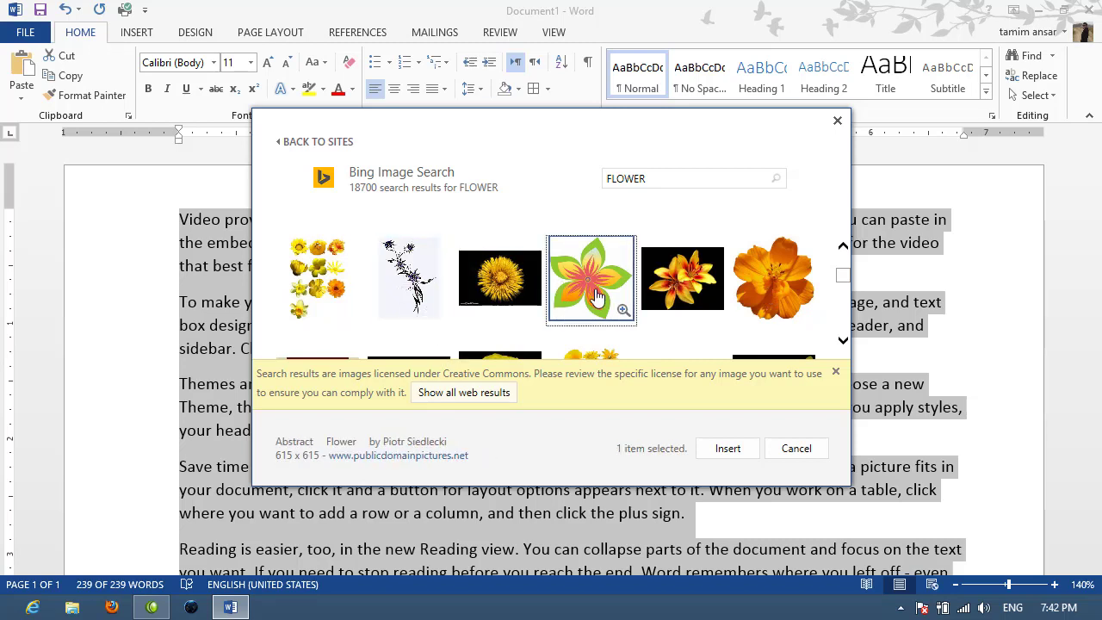
click(727, 448)
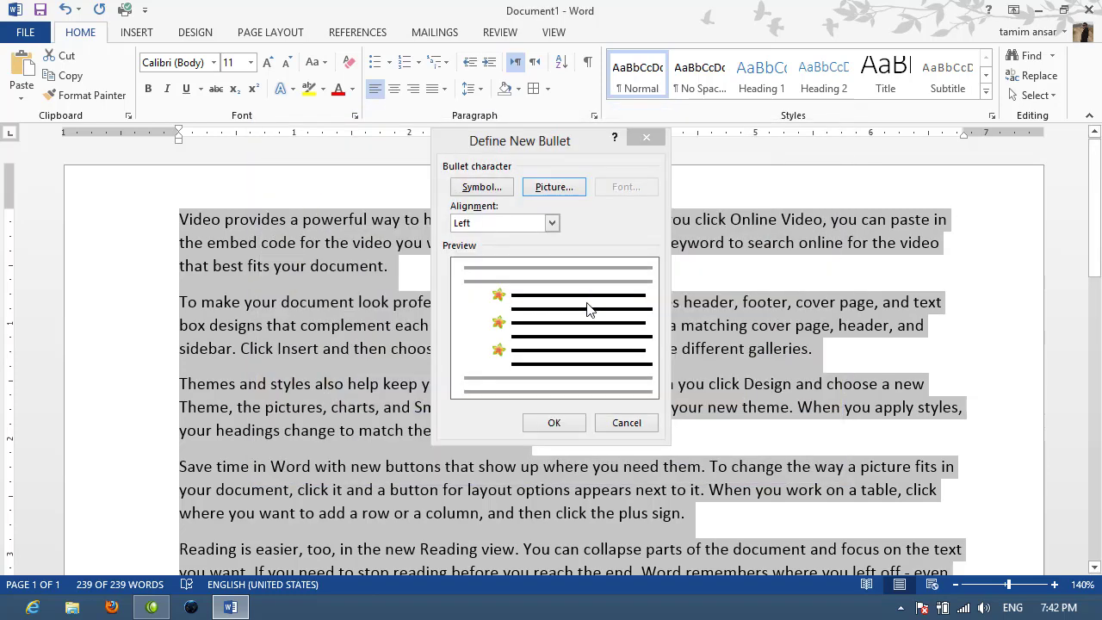
click(554, 423)
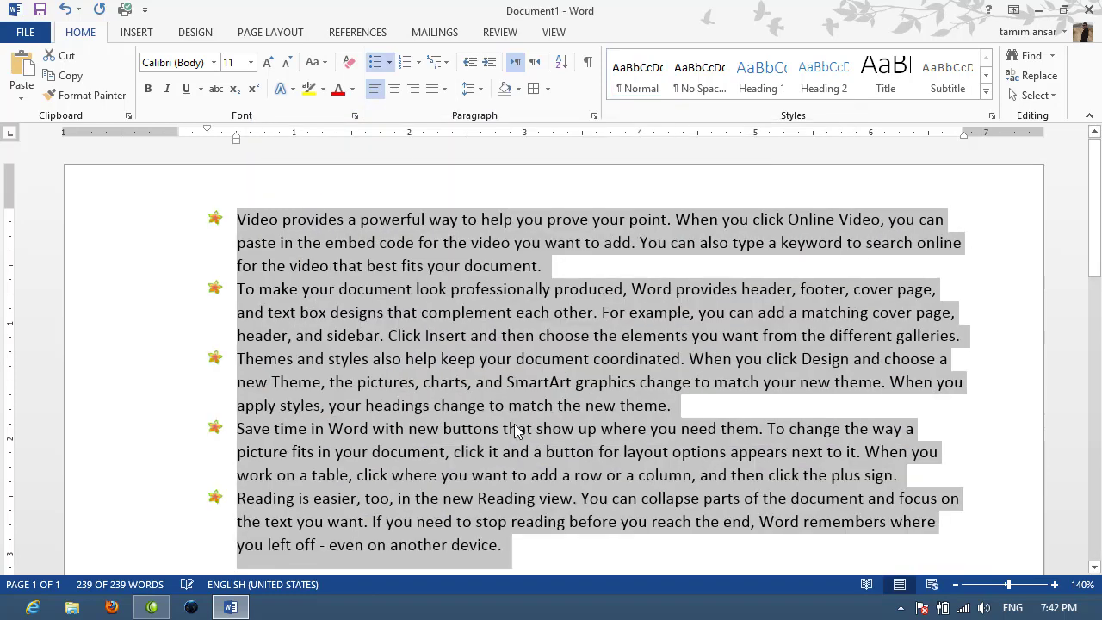
click(280, 296)
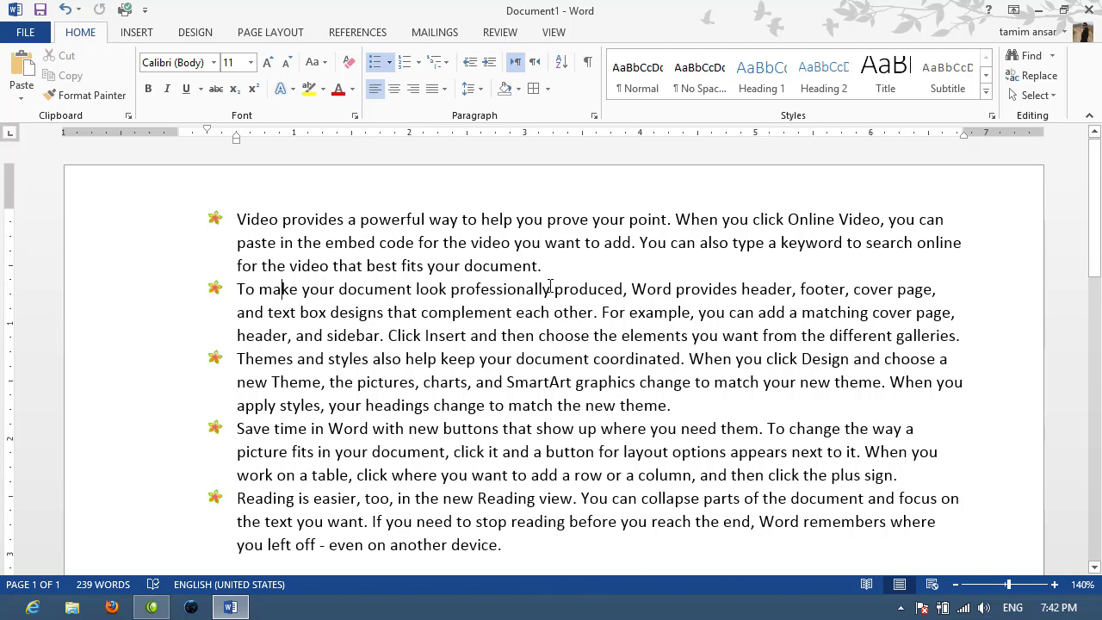
- Start a flower-bulleted list and type a first-level line of sample letters
drag(504, 547, 221, 184)
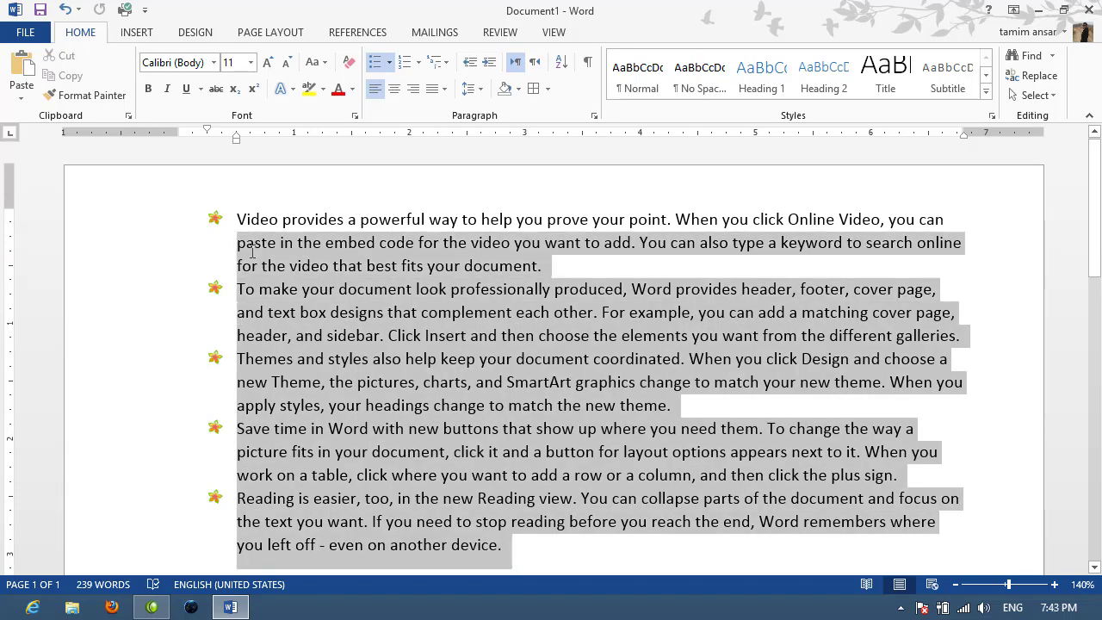
click(388, 62)
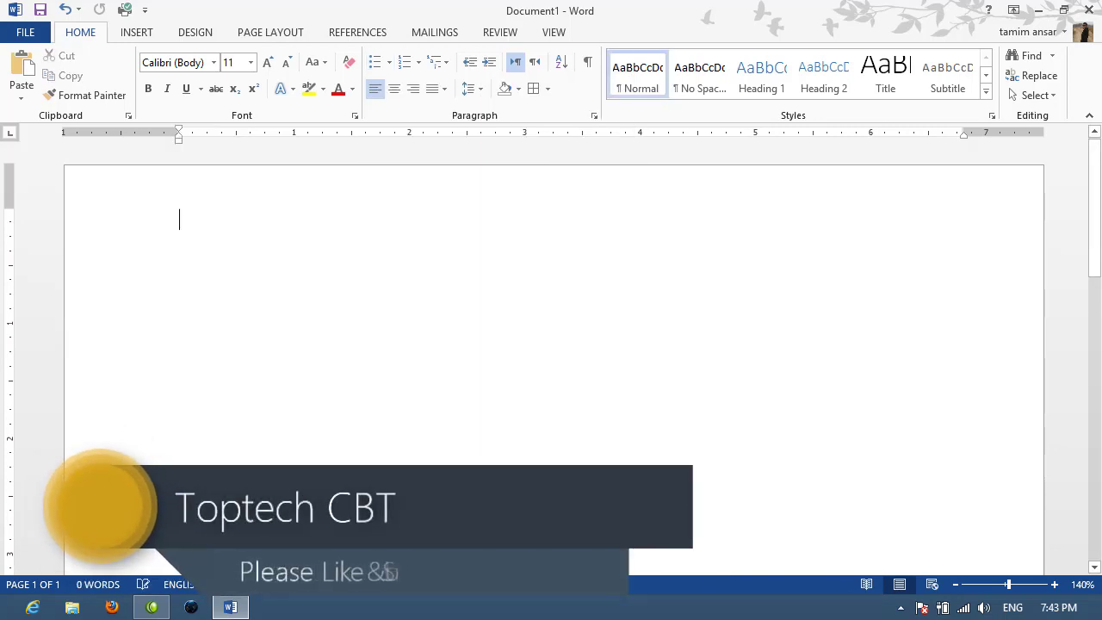
click(390, 62)
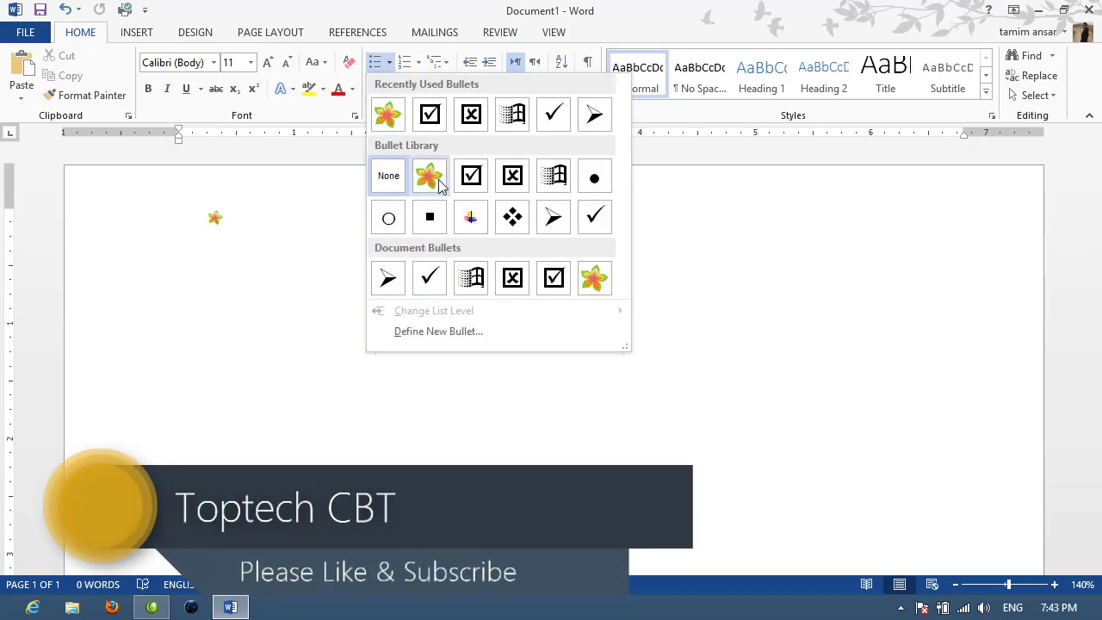
click(429, 172)
text(DFJKSDJF)
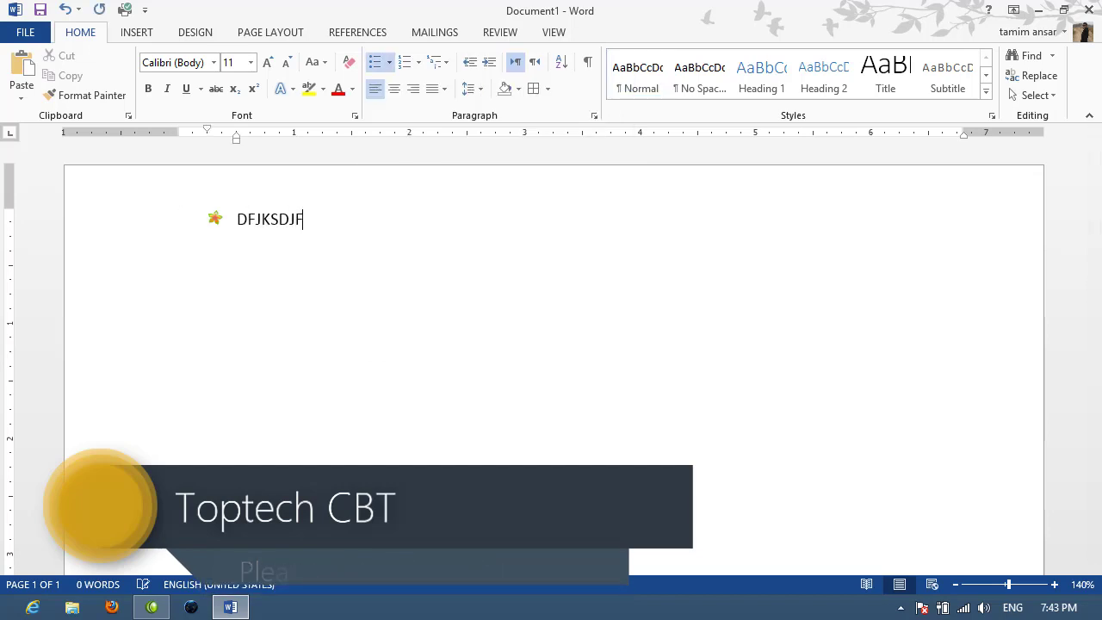
text(JLKSDJFKLJSDKLFJLSJDKFJKLSDLKFJKLSDJFSDLKJFDSKLF)
key(Return)
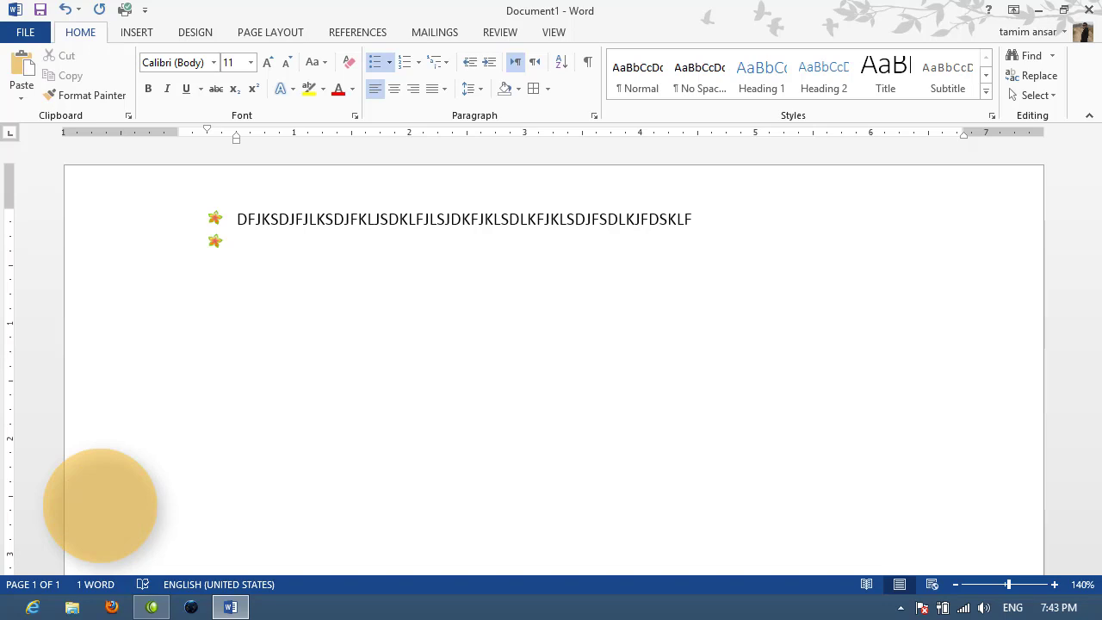
- Add letter lines demoted to levels 2 through 6, then select the three paragraphs
key(Tab)
text(DSFNMSDNFN)
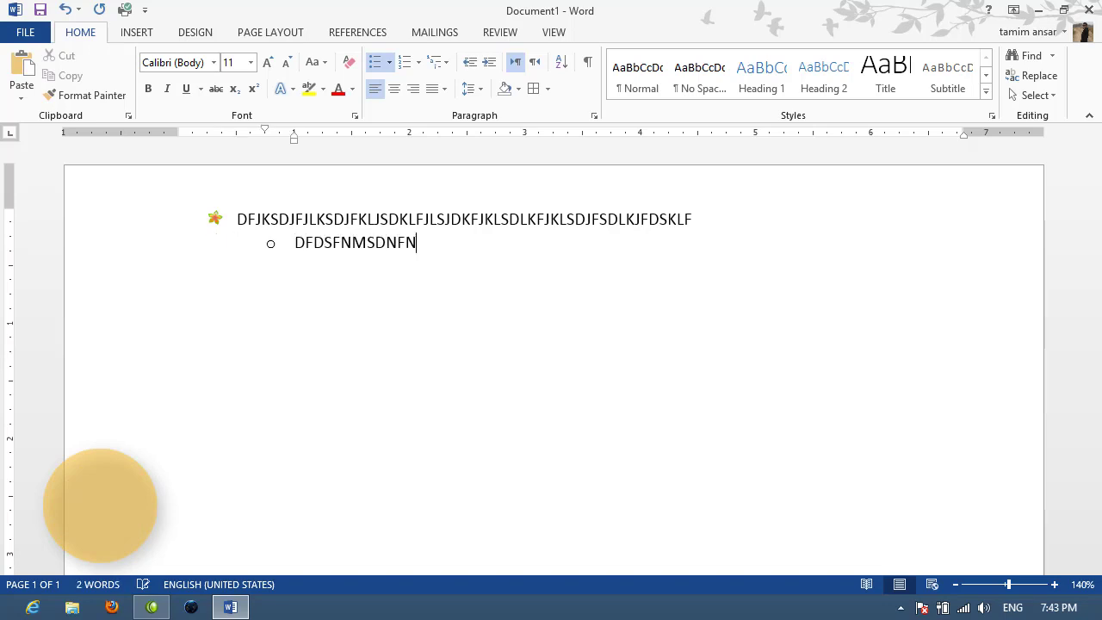
text(SDM,NFMNMS,DNFNDSM,FNSD,MFNS,MD)
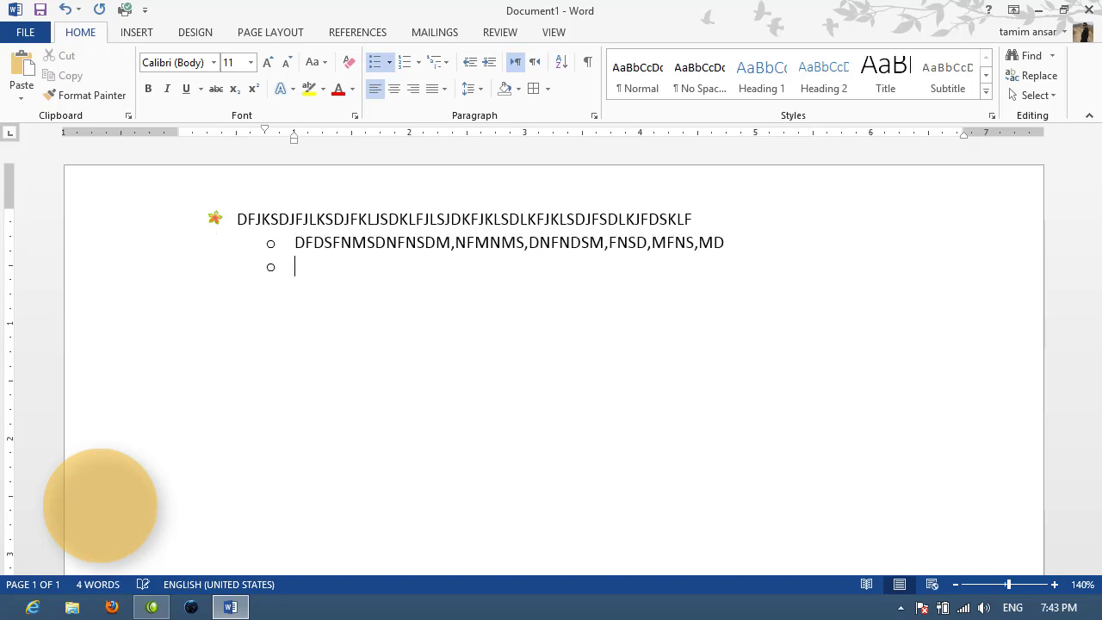
key(Tab)
text(DFKSDJFJLSDJFKDSJKLF)
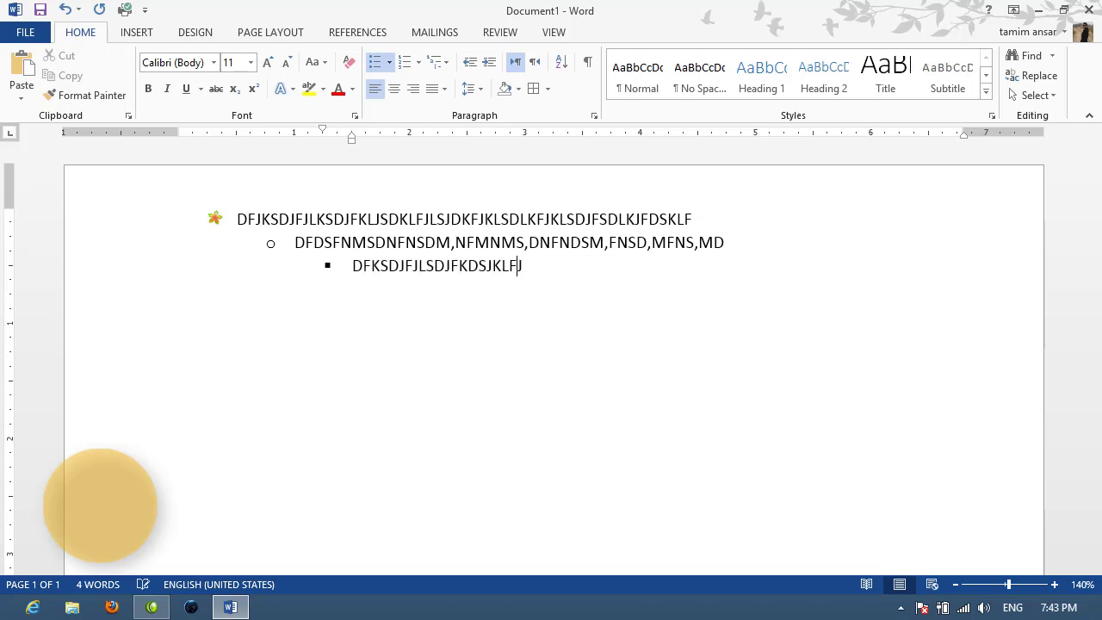
text(JDSJFLKDSJFDSLKFJLKSDFJ)
key(Tab)
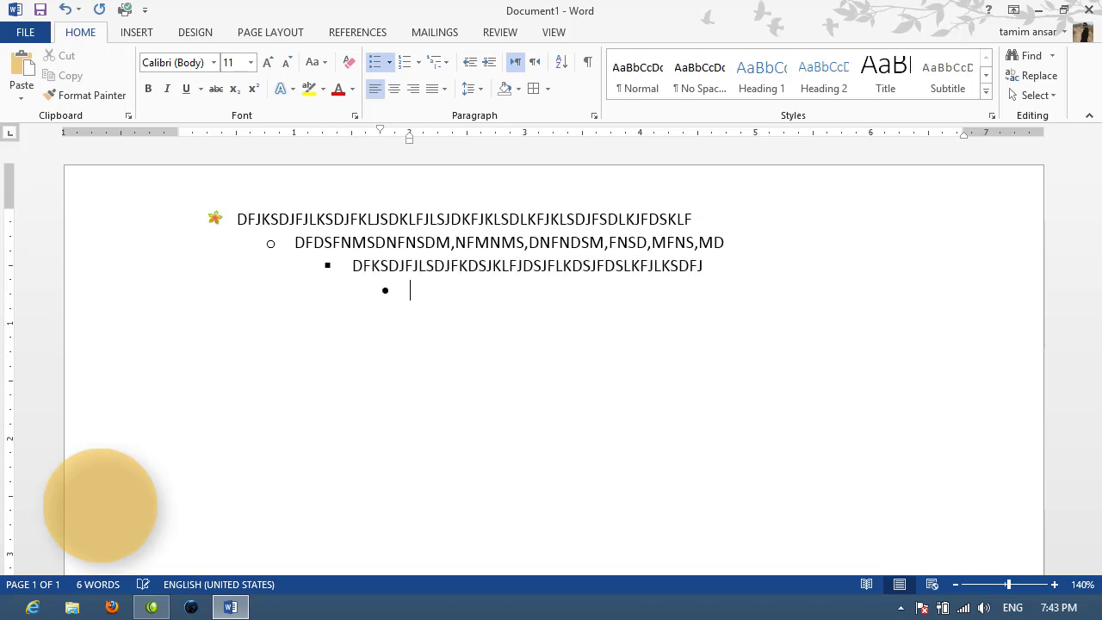
text(DFJDSKJFKSJDKFJLSDKFJKDSJFLSKJFDLJFLKS)
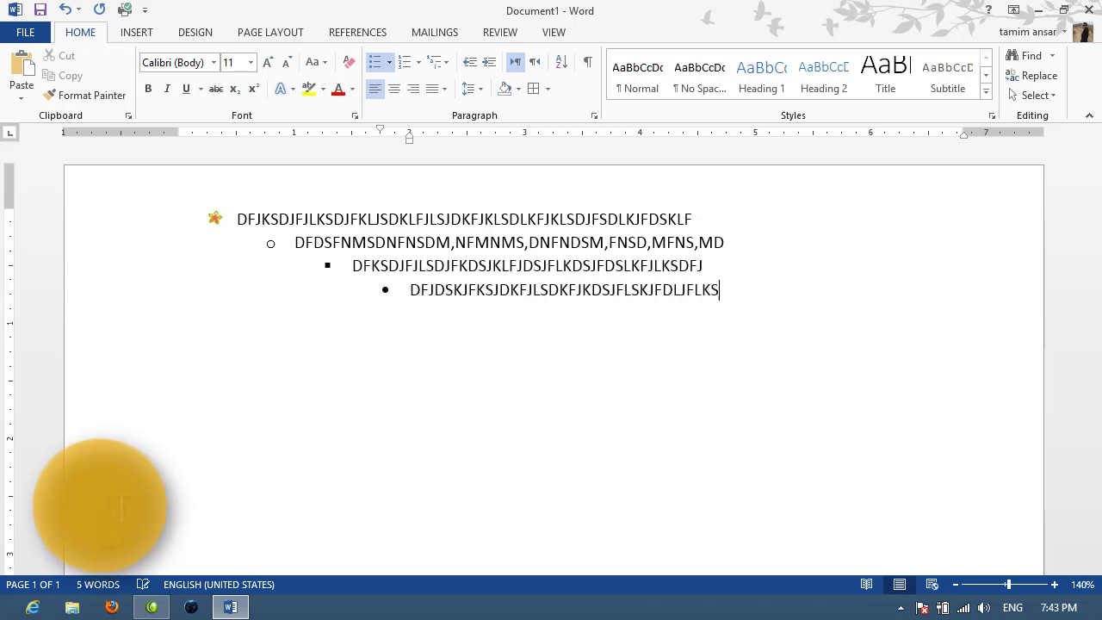
text(SDFJKDSKJFJS)
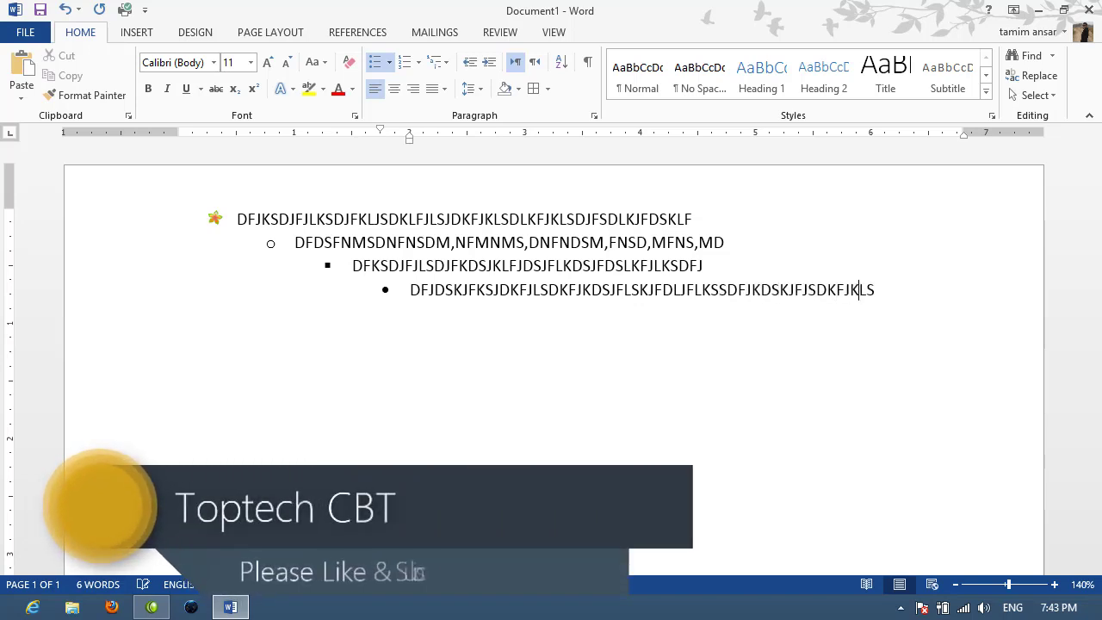
text(DKFJKLS)
key(Return)
key(Tab)
text(DSFSDJKFJSDKJF)
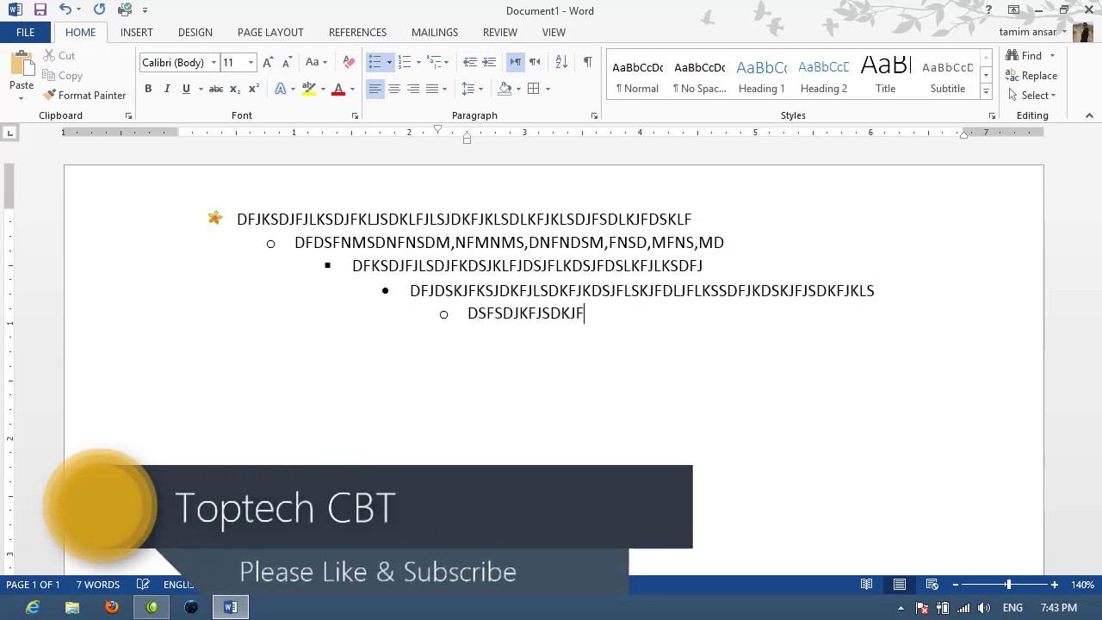
text(SJDKFJSKDFJSDLKFJSL)
key(Return)
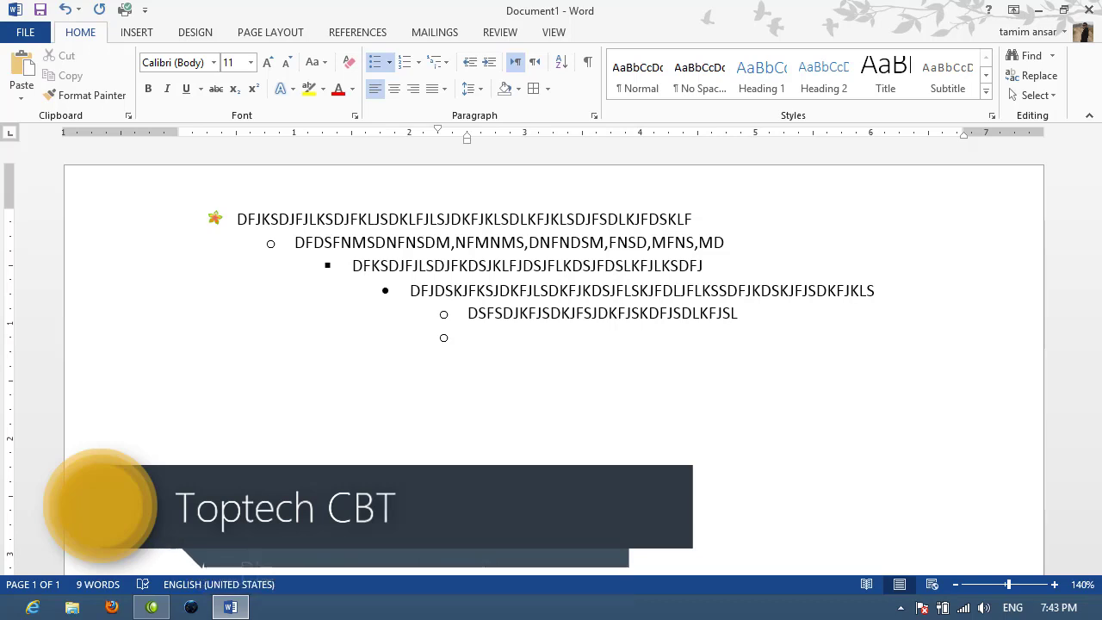
key(Tab)
text(DFJLKSDKFJLSDJFLDSJFKSJ)
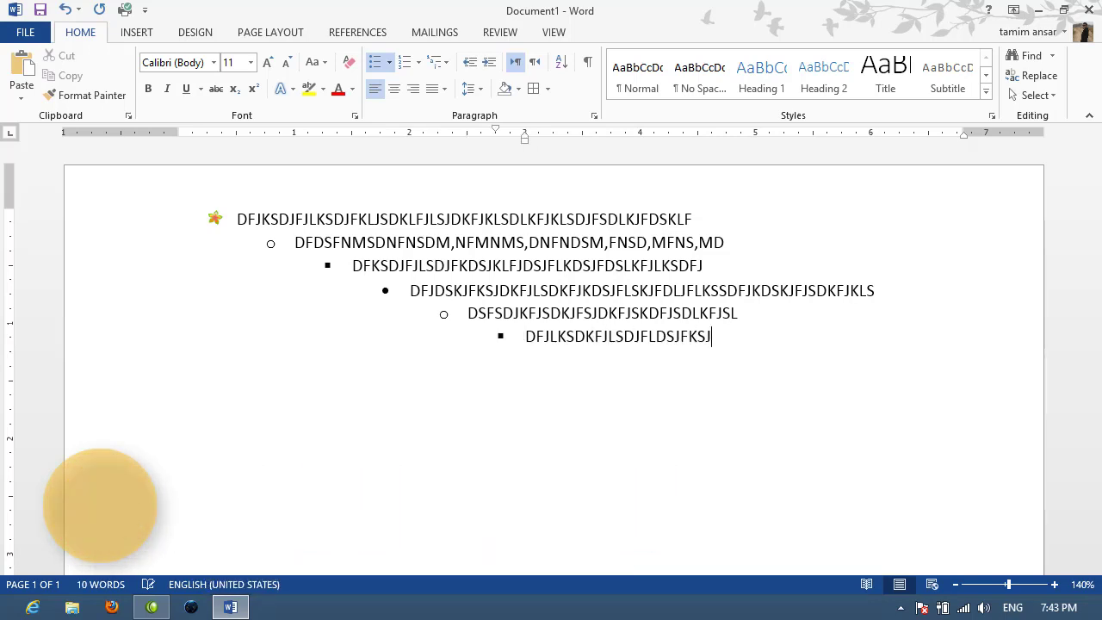
drag(526, 430, 161, 217)
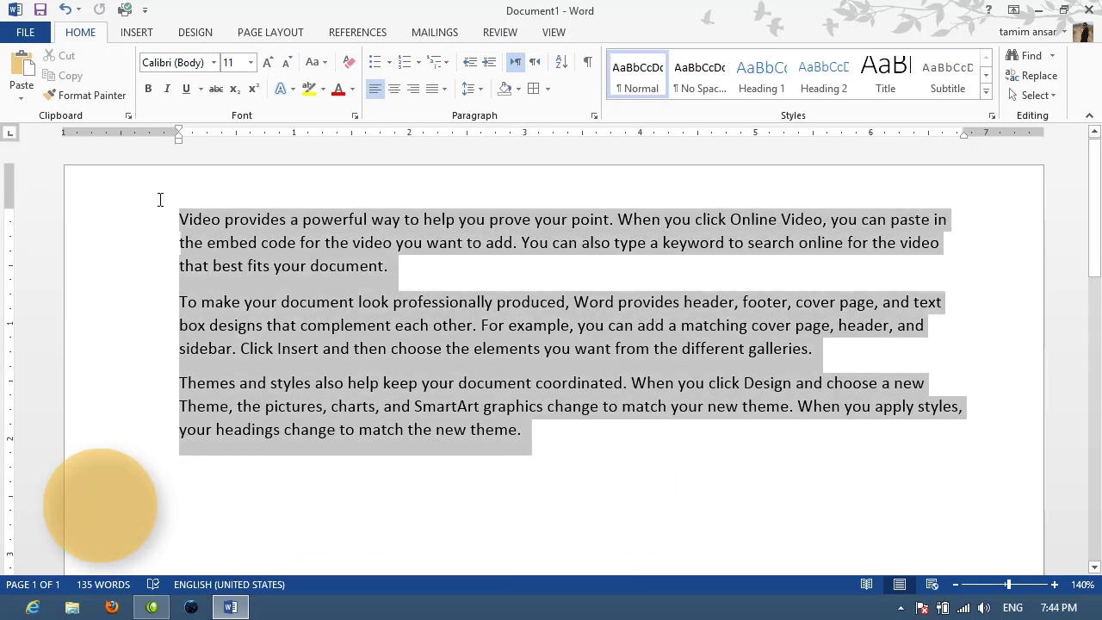
- Open Define New Number Format from the Numbering dropdown for the three paragraphs
click(392, 64)
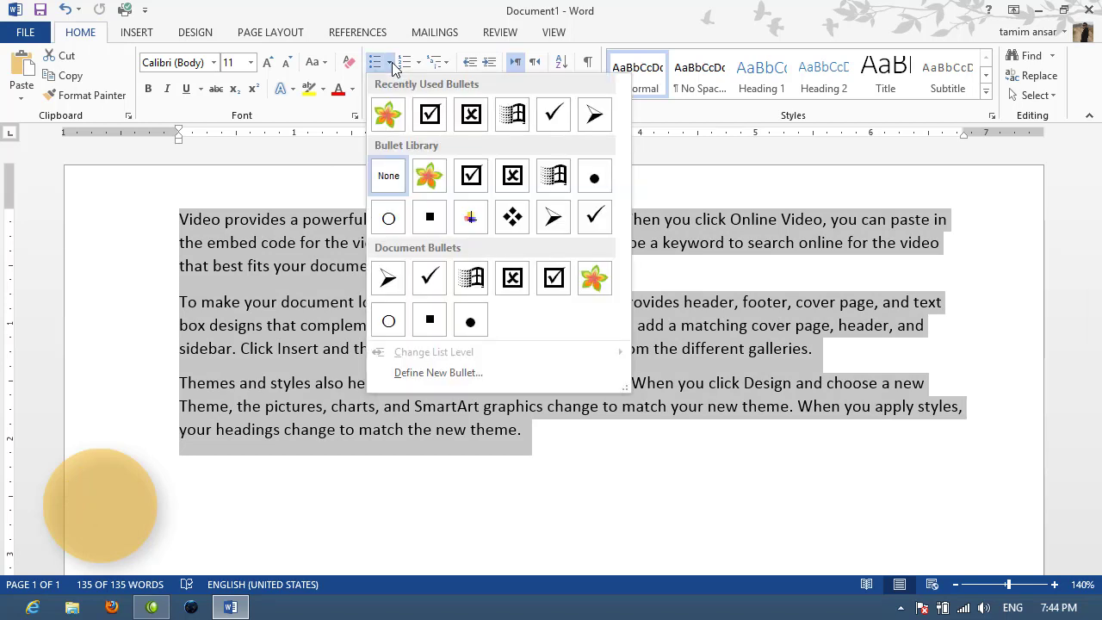
click(421, 65)
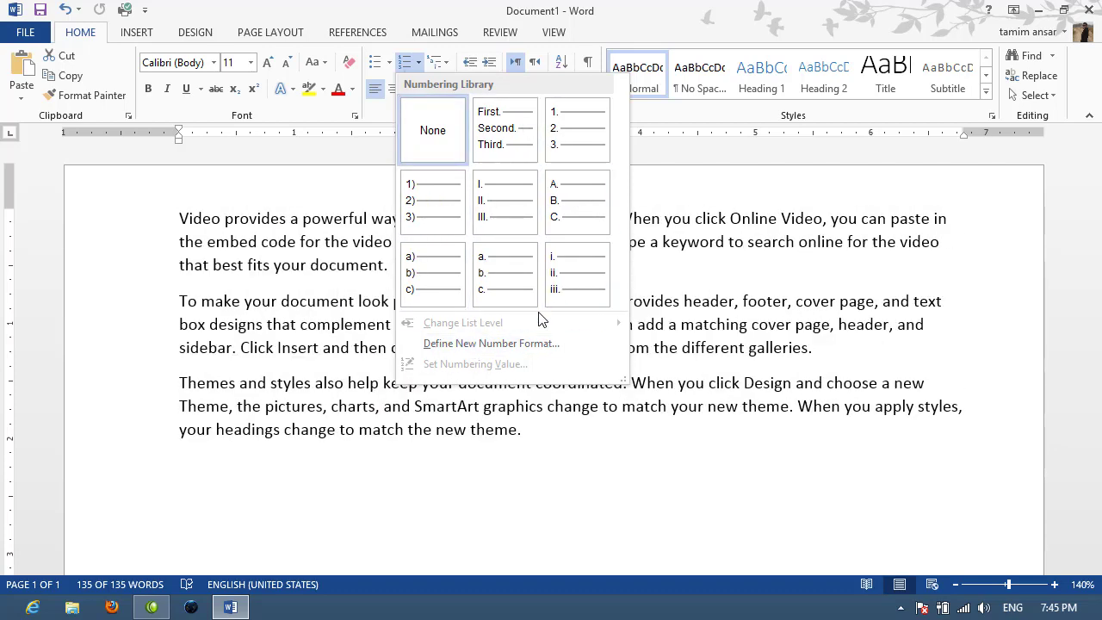
click(498, 344)
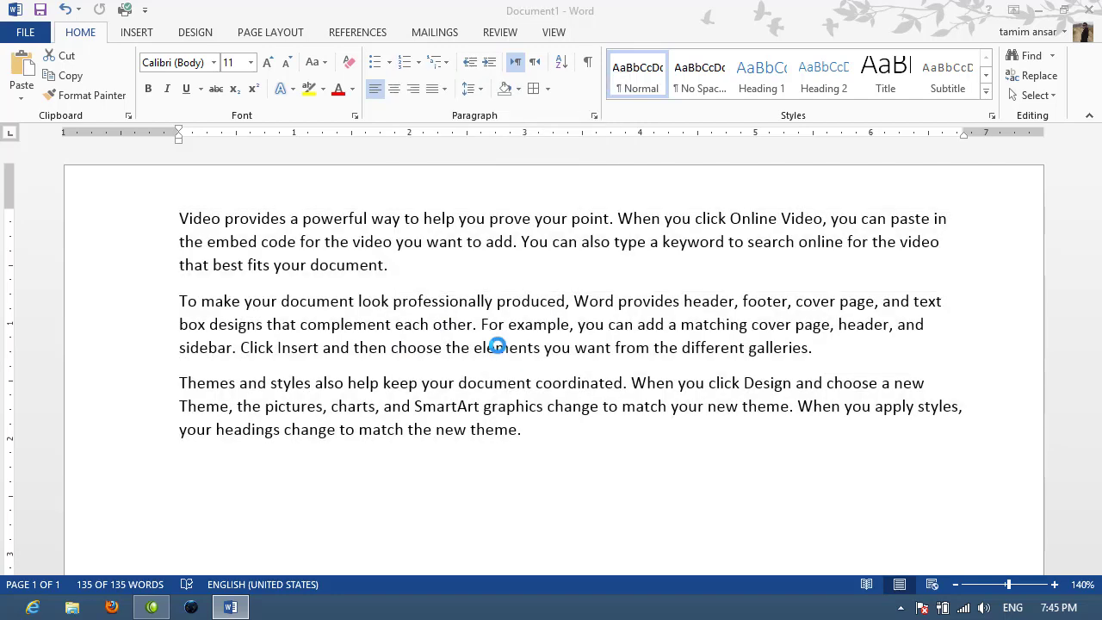
- Set the number style to One, Two, Three, apply it, and select all text
click(568, 175)
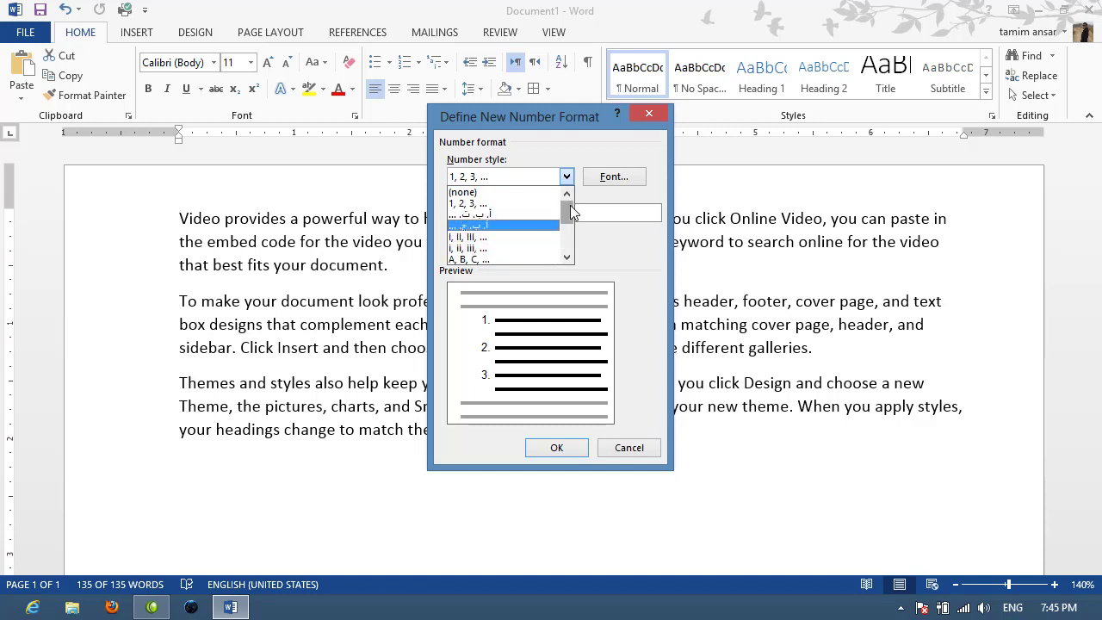
drag(570, 205, 570, 231)
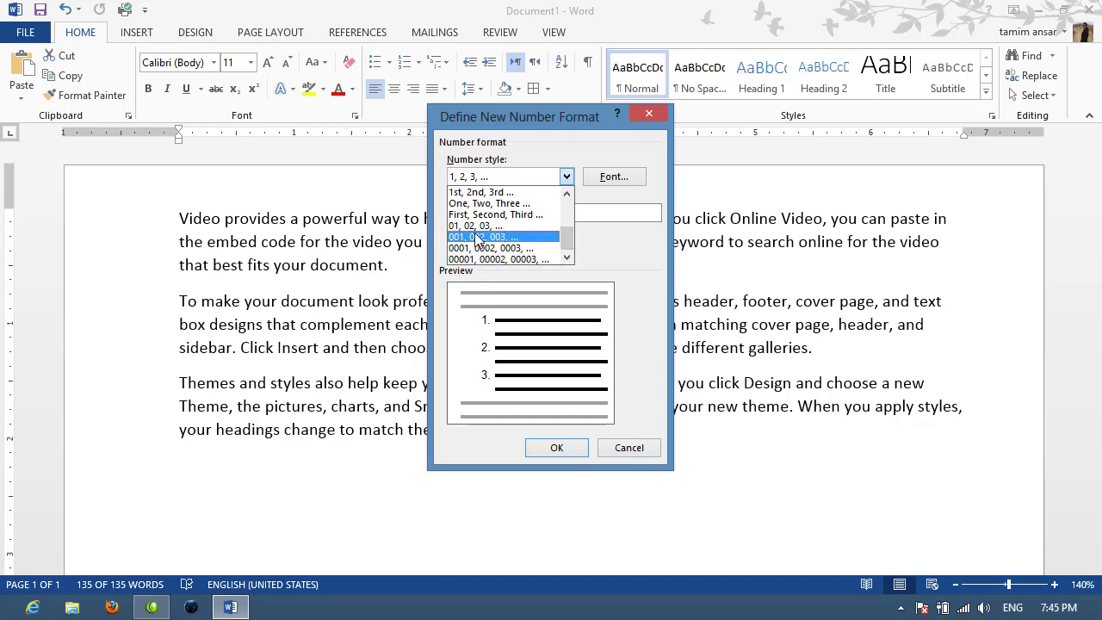
click(475, 204)
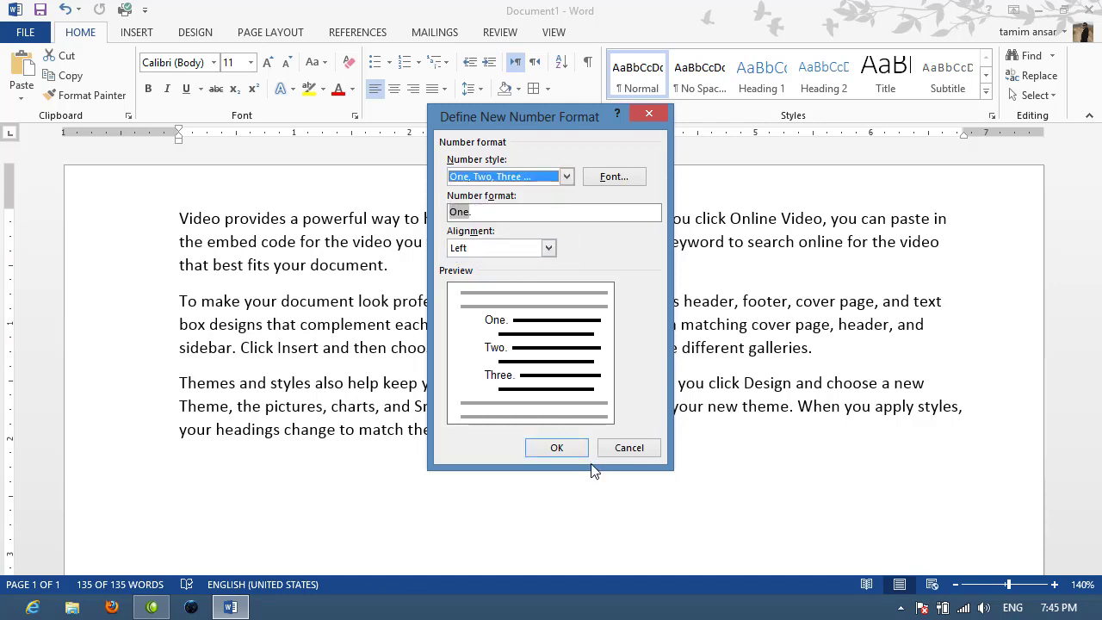
click(557, 447)
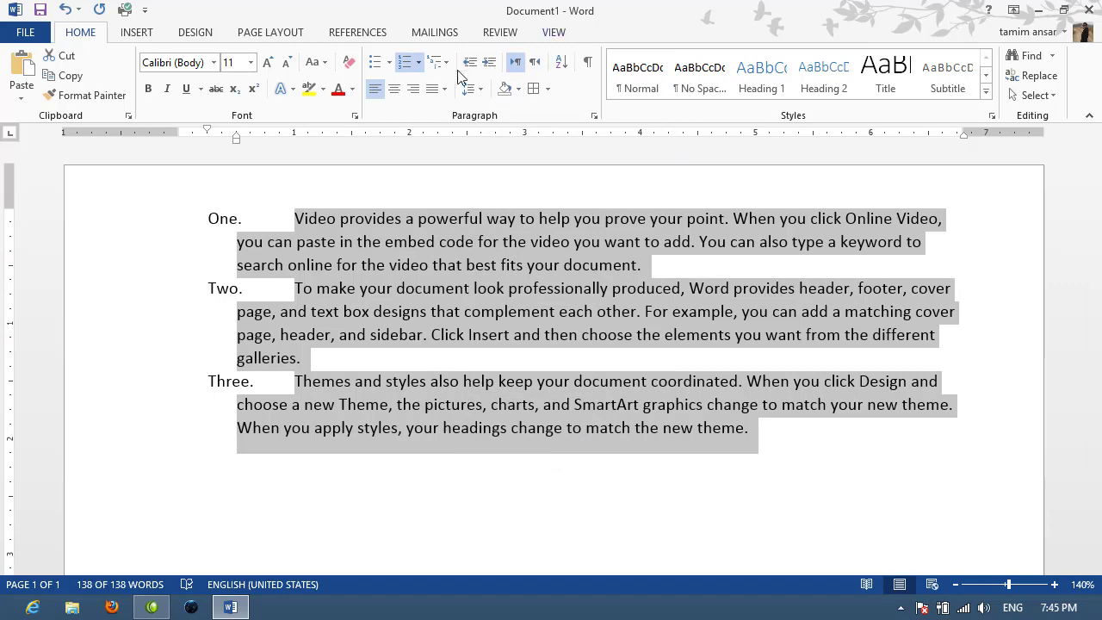
click(419, 62)
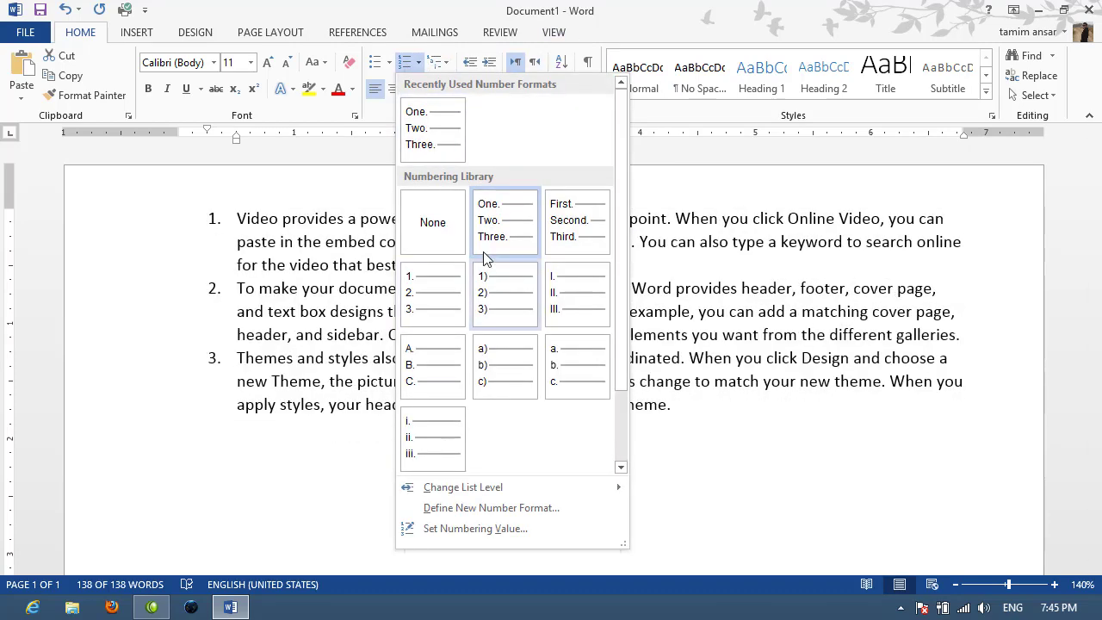
mouse_move(463, 488)
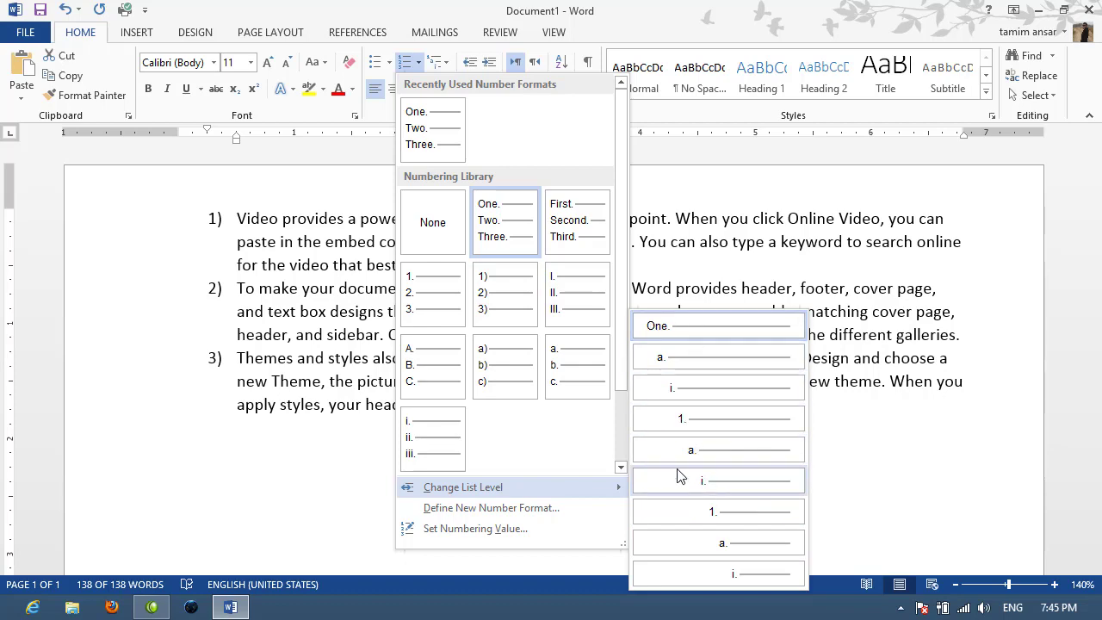
click(390, 348)
key(ctrl+a)
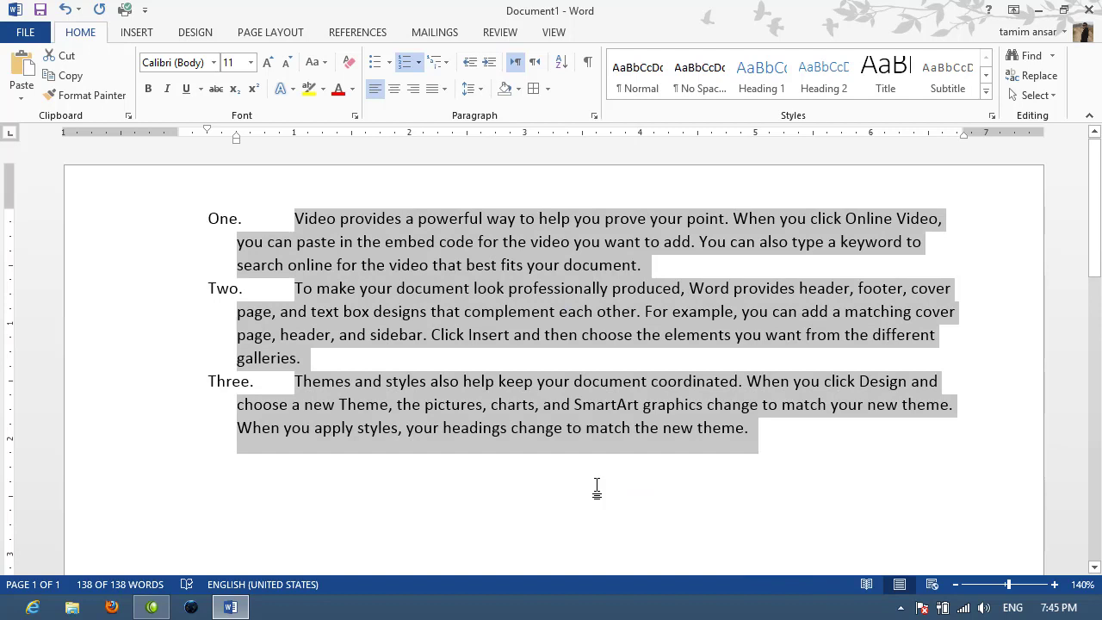
- Type 'What is computer', correcting the misspelling, then erase everything so the page is empty
key(Delete)
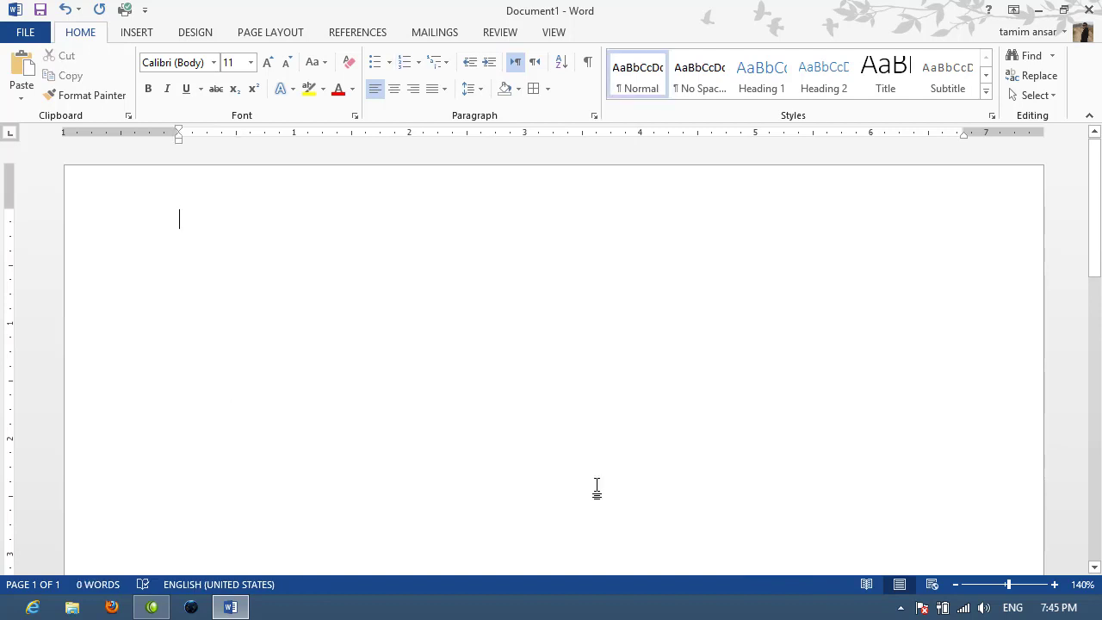
text(W)
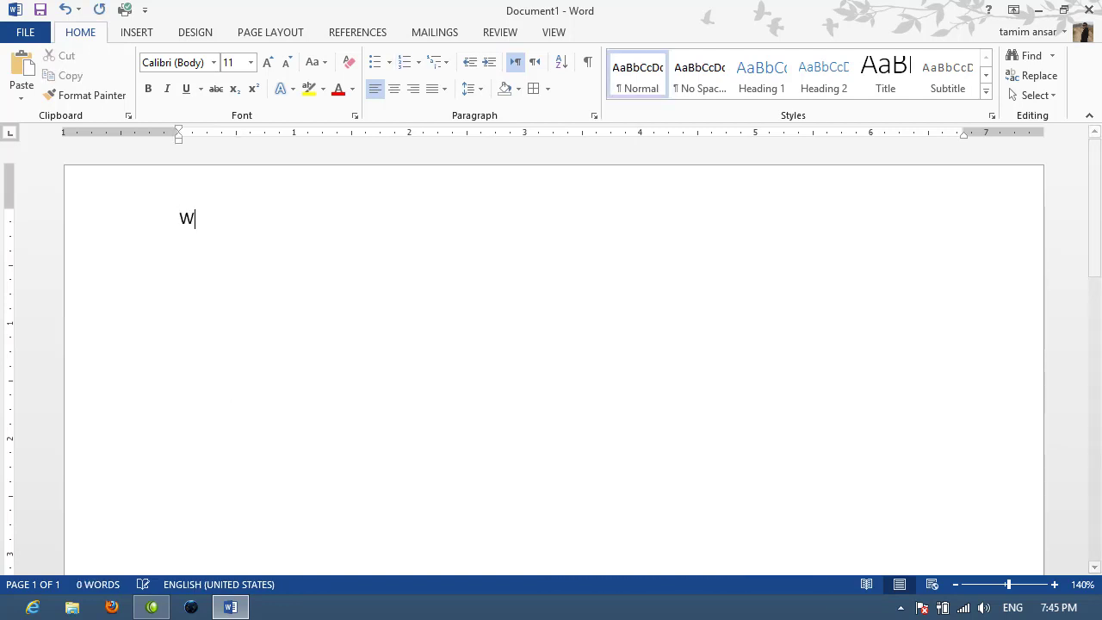
key(ctrl+z)
text(WHA)
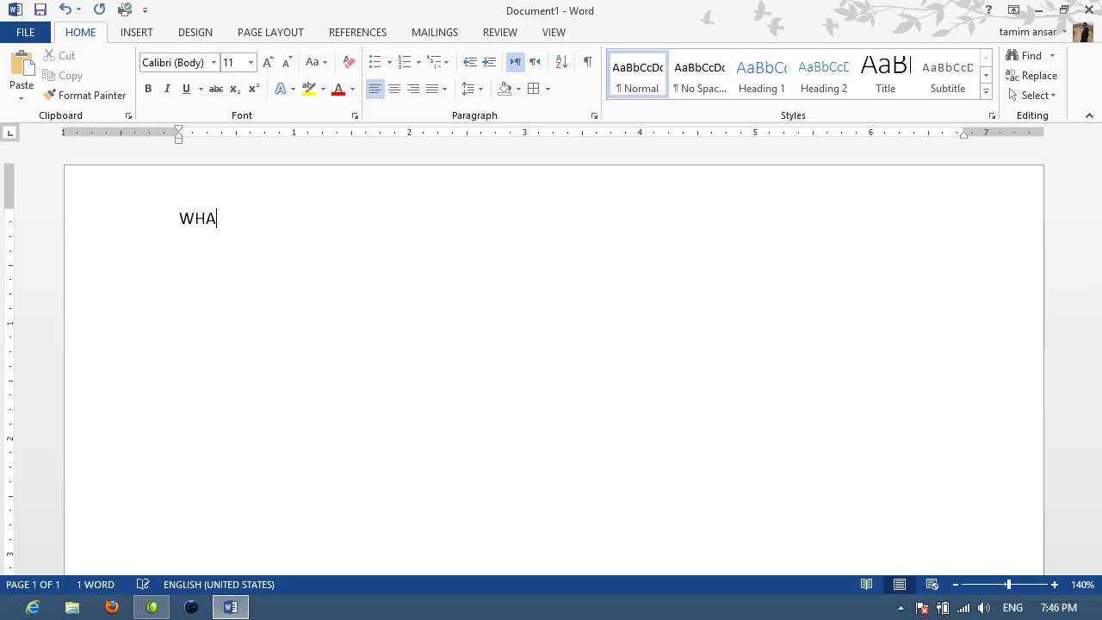
key(BackSpace)
key(BackSpace)
key(BackSpace)
key(BackSpace)
text(What)
text( is computr)
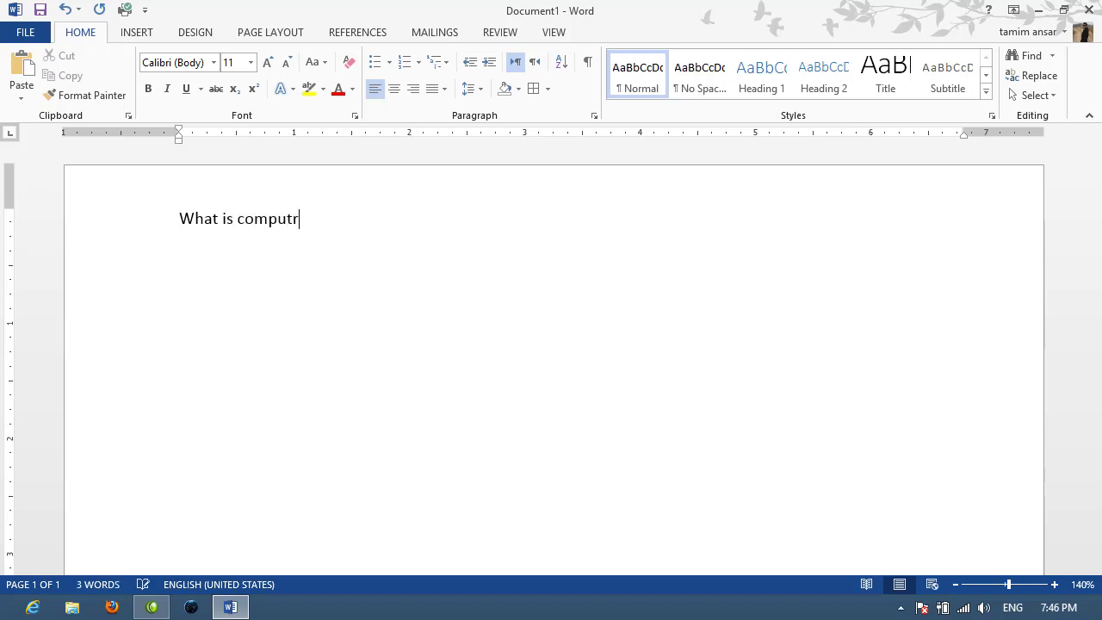
key(BackSpace)
key(BackSpace)
text(ter)
key(Return)
key(BackSpace)
key(BackSpace)
key(BackSpace)
key(BackSpace)
key(BackSpace)
key(BackSpace)
key(BackSpace)
key(BackSpace)
key(BackSpace)
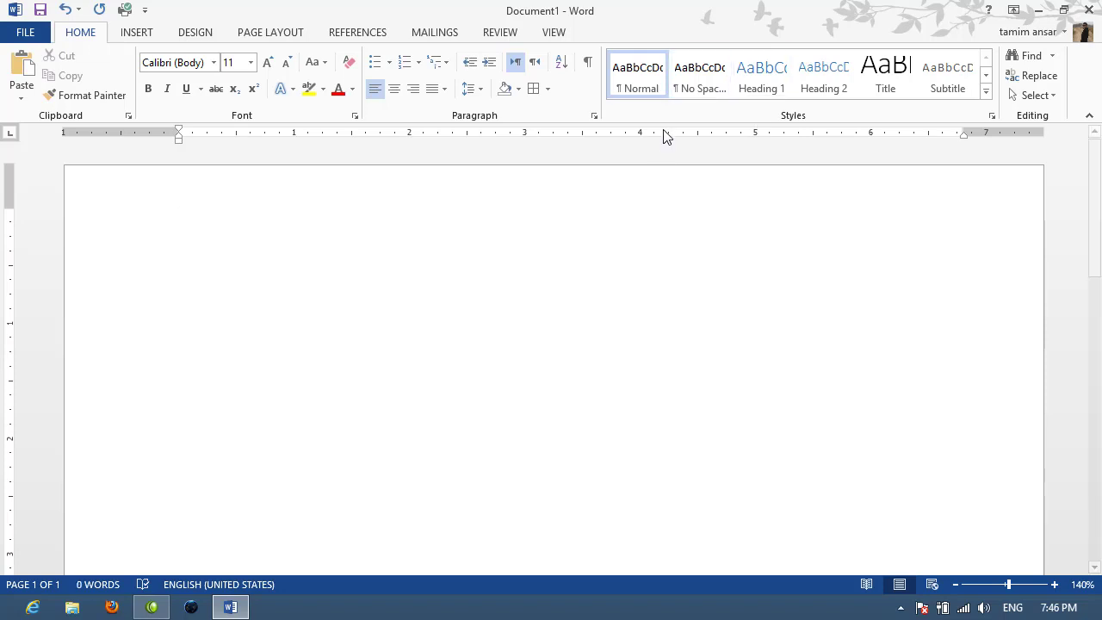
- Start a 1) numbered list and type the question 'What is computer ?'
click(422, 62)
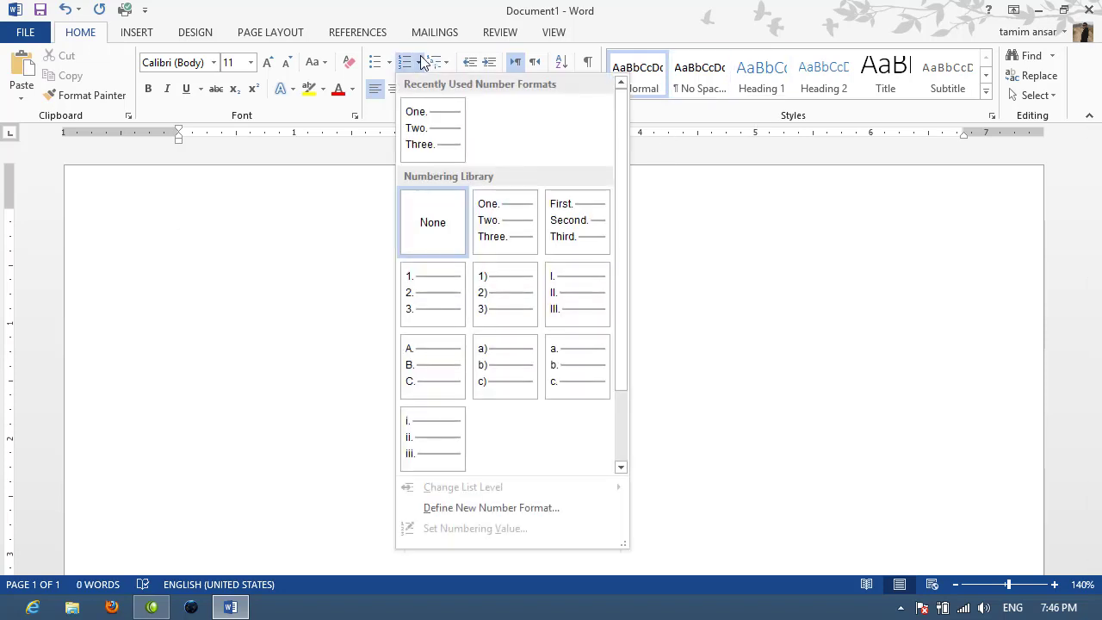
click(490, 297)
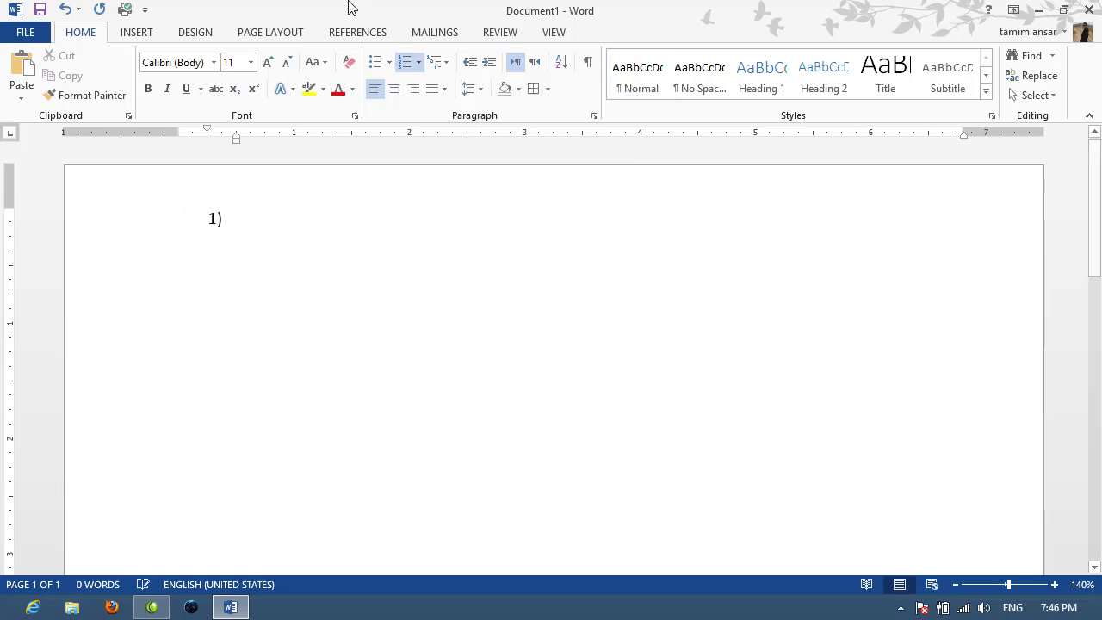
click(420, 62)
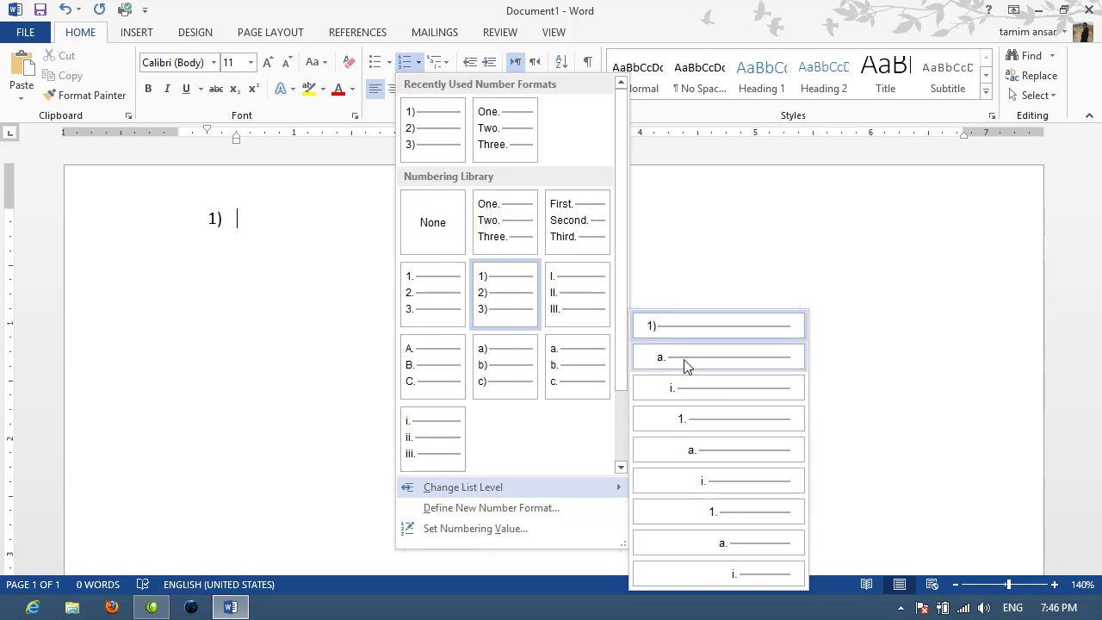
click(241, 217)
text(wha)
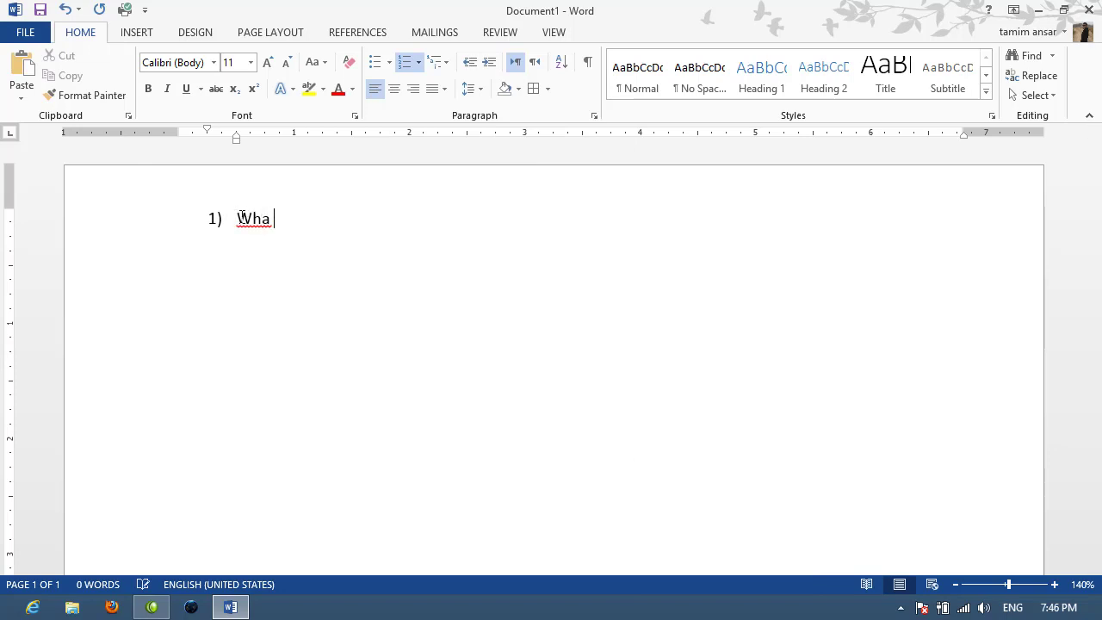
key(BackSpace)
text(at is )
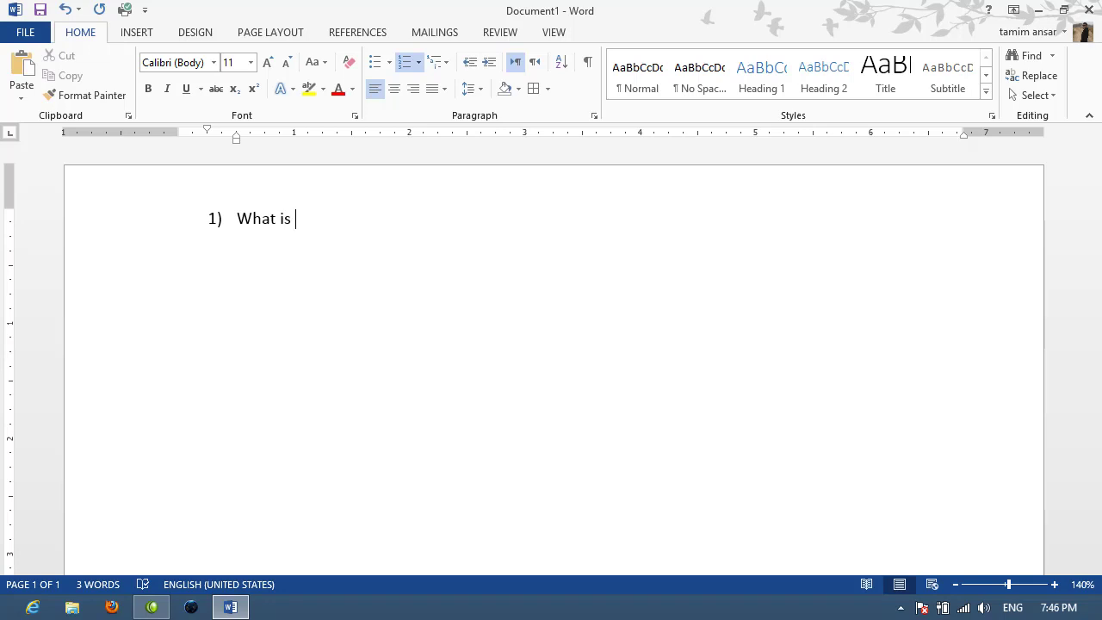
text(comp)
text(u)
click(239, 219)
key(BackSpace)
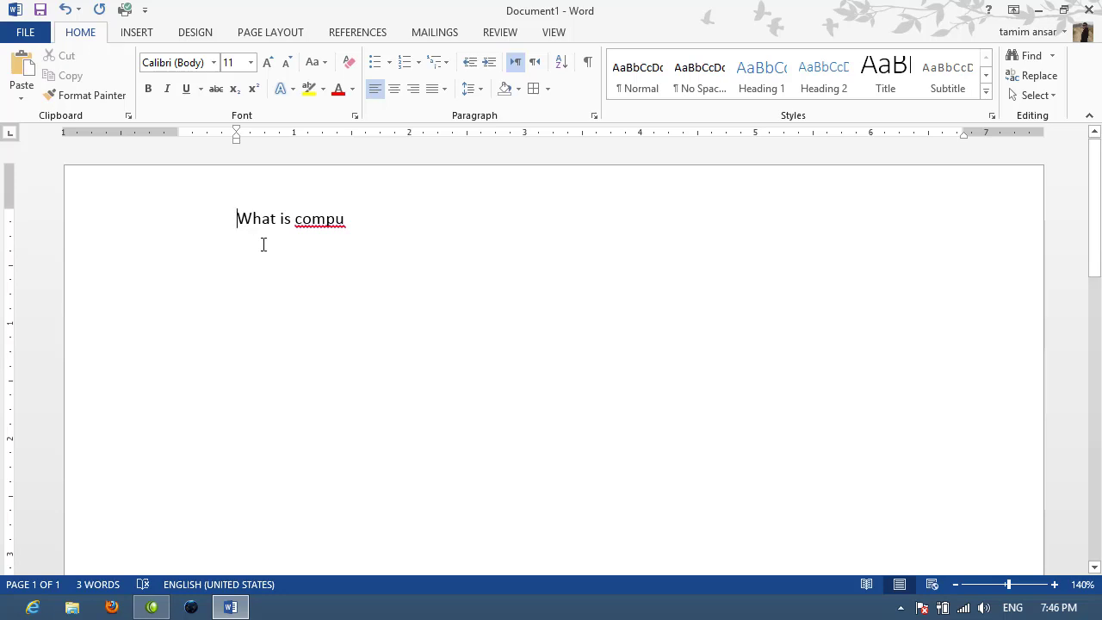
key(ctrl+z)
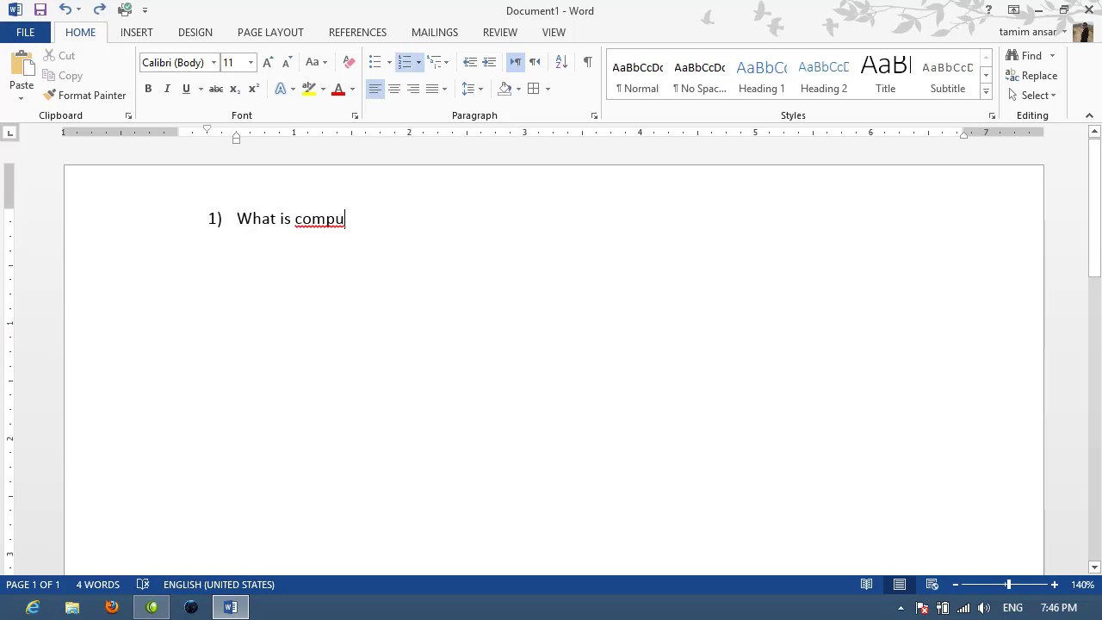
text(ter ?)
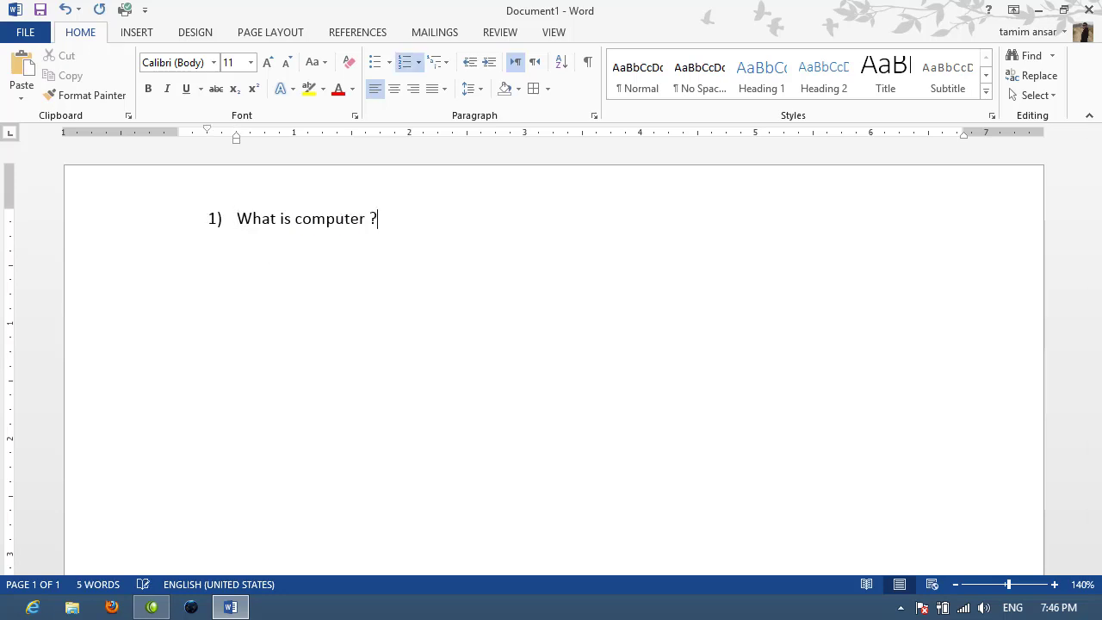
key(Return)
- Add four lettered answers a. to d. under question 1, leaving an empty deeper-level line
key(Tab)
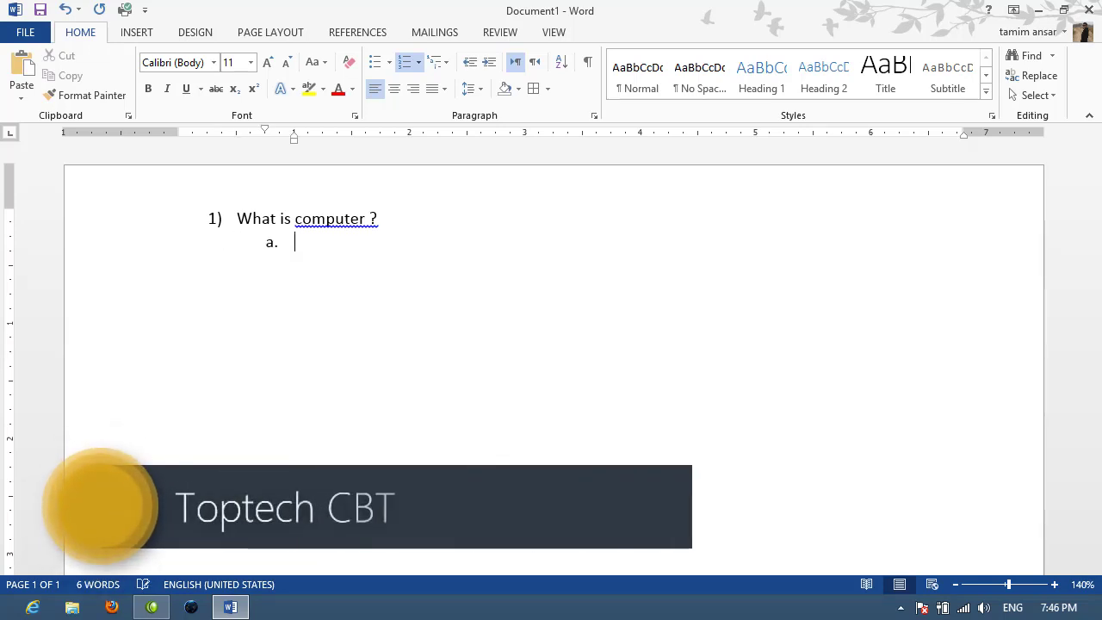
text(dsfdskjfkdskfjlksdjfl)
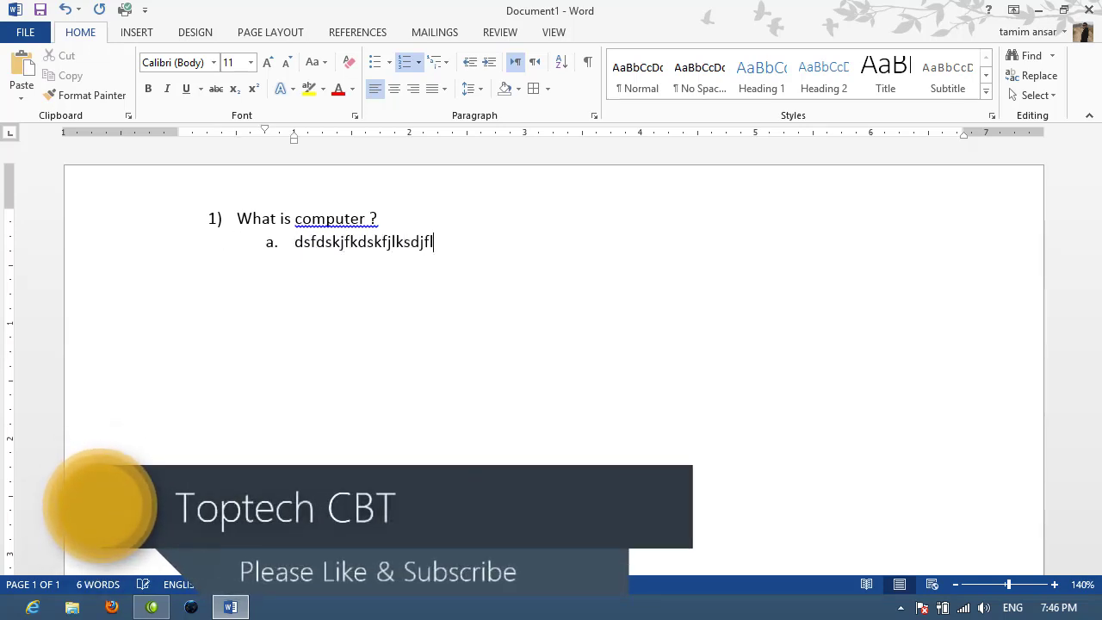
key(Return)
text(sdfksdkfjkldsjfkls)
key(Return)
text(sdf)
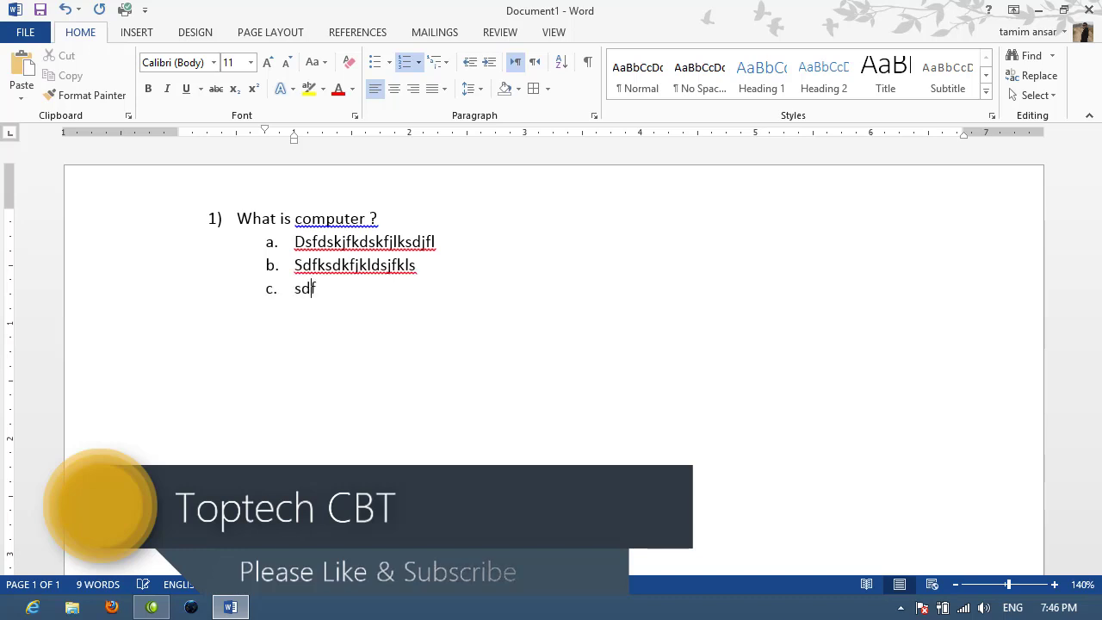
text(kjfjksdfjslkd)
key(Return)
text(sdfdsfsd)
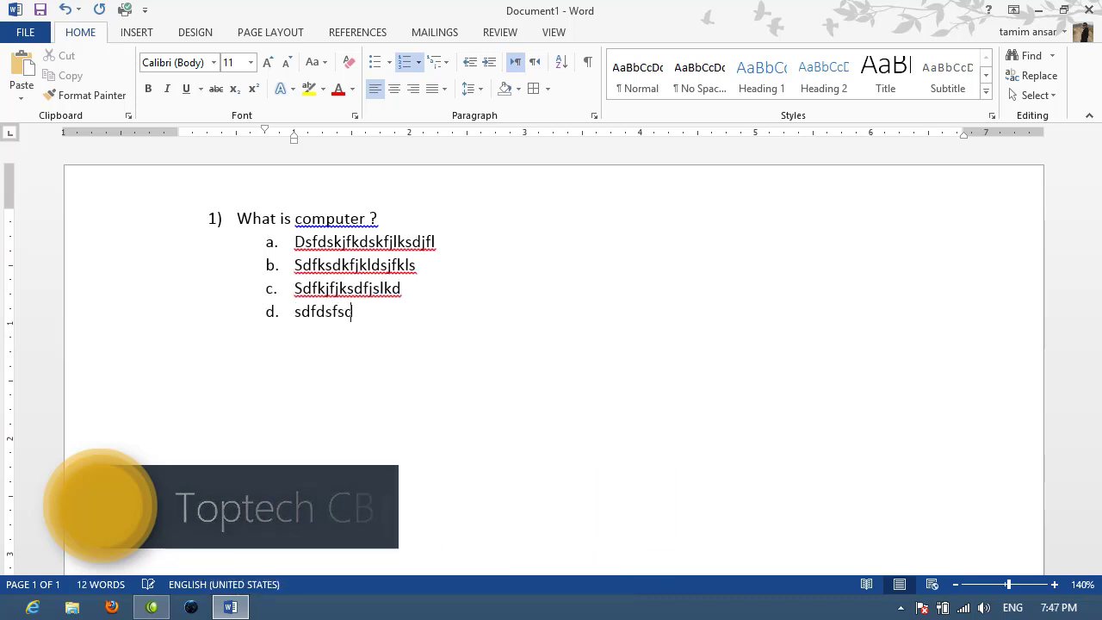
text(fjksjdsfksdjf)
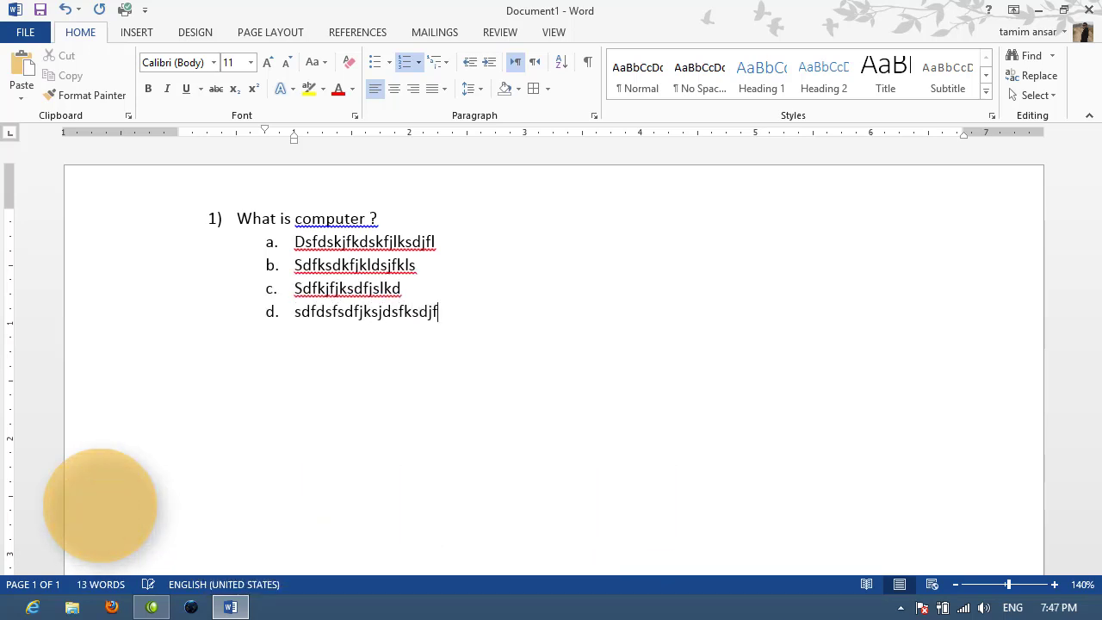
key(Return)
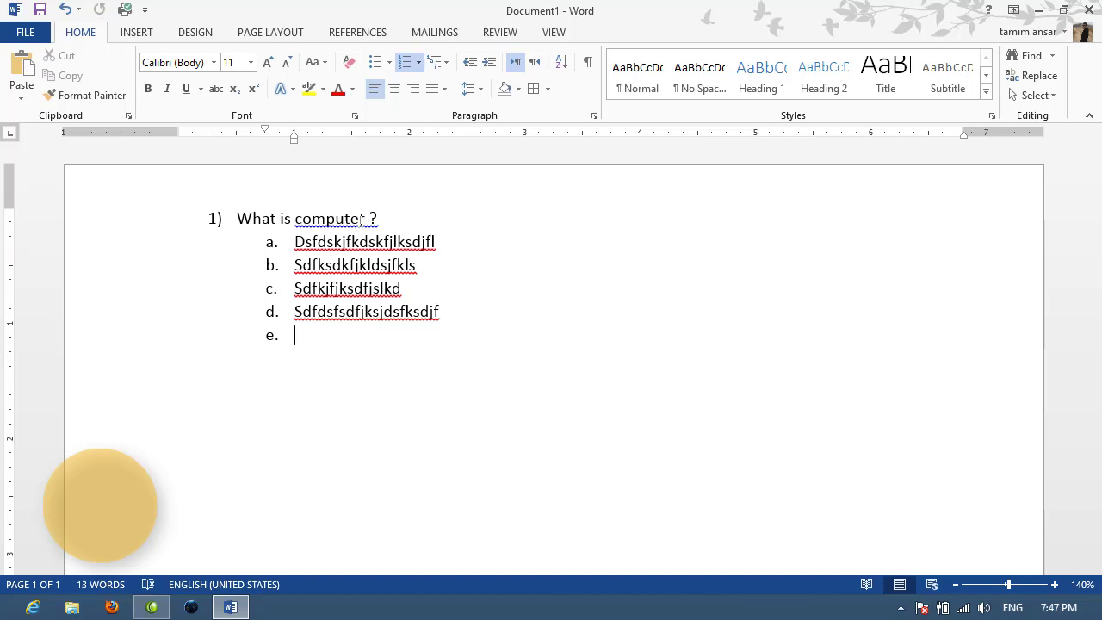
key(Tab)
key(Tab)
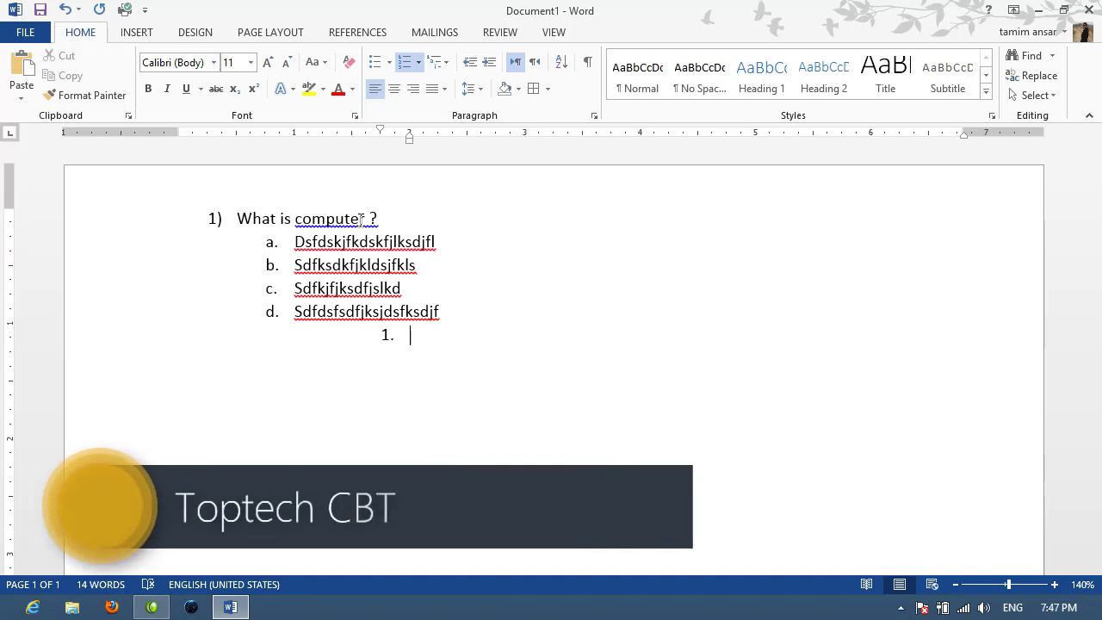
- Promote the empty line to item 2) and type 'What is harddisk ?'
key(shift+Tab)
key(shift+Tab)
key(shift+Tab)
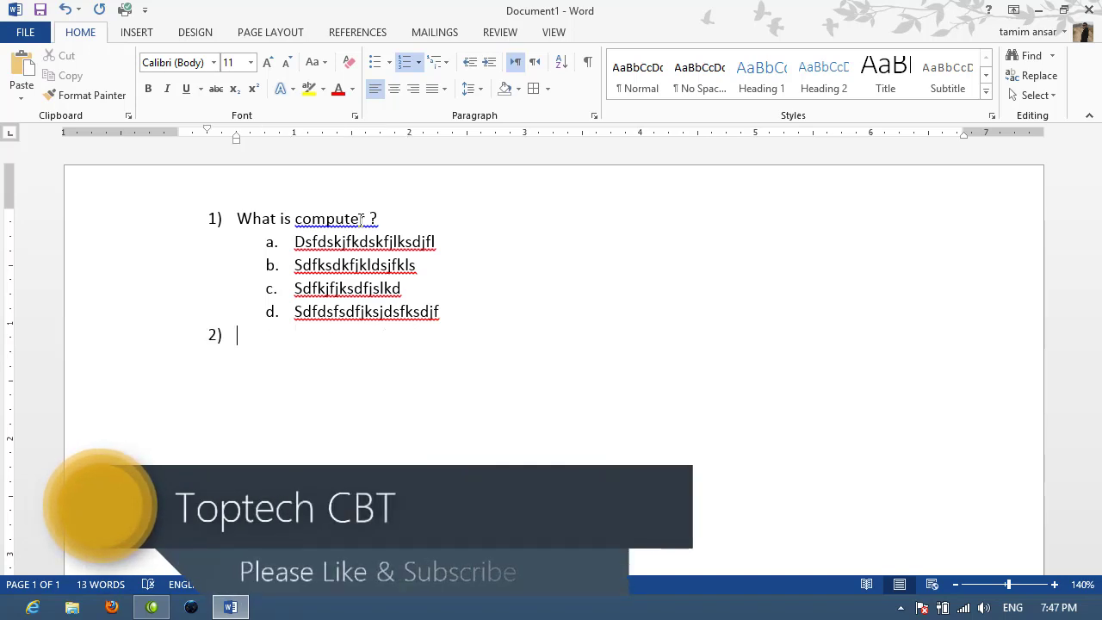
text(what)
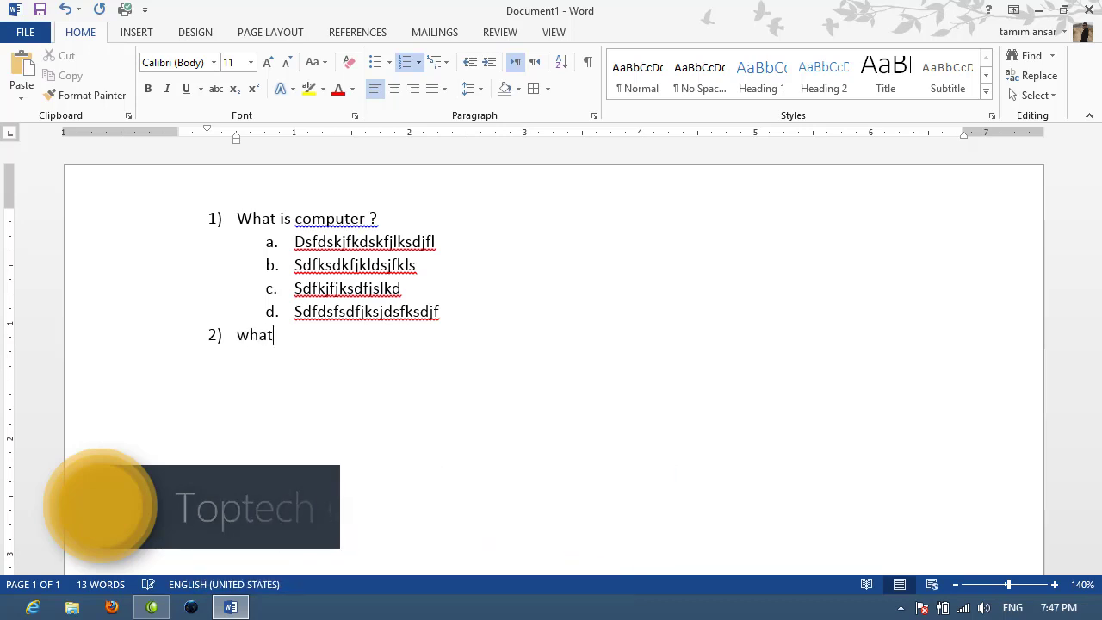
key(BackSpace)
key(BackSpace)
key(BackSpace)
key(BackSpace)
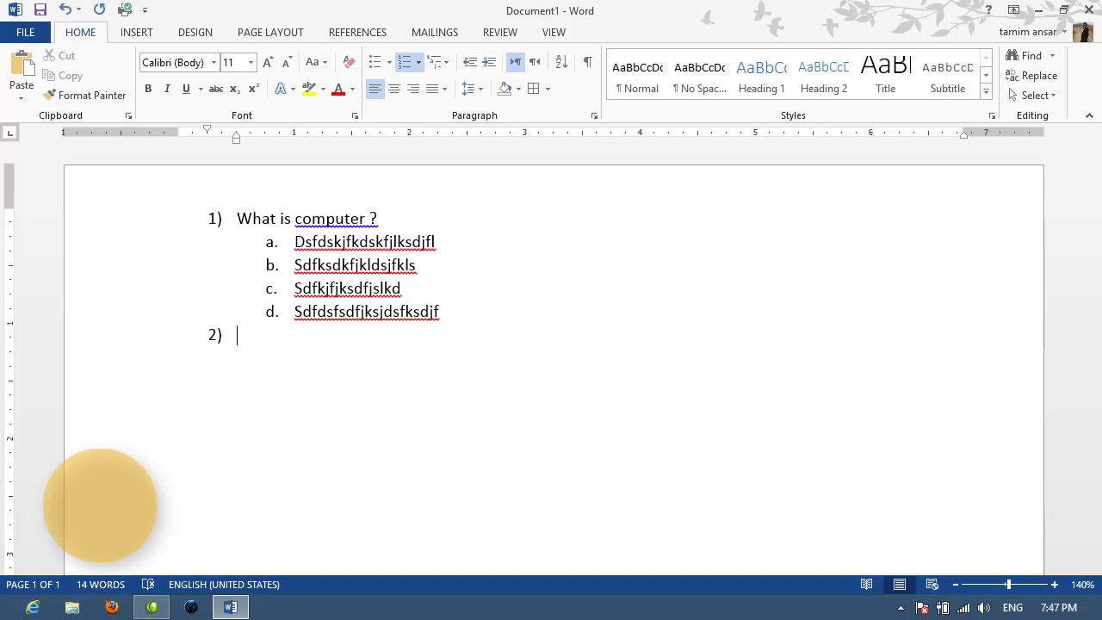
text(Wh)
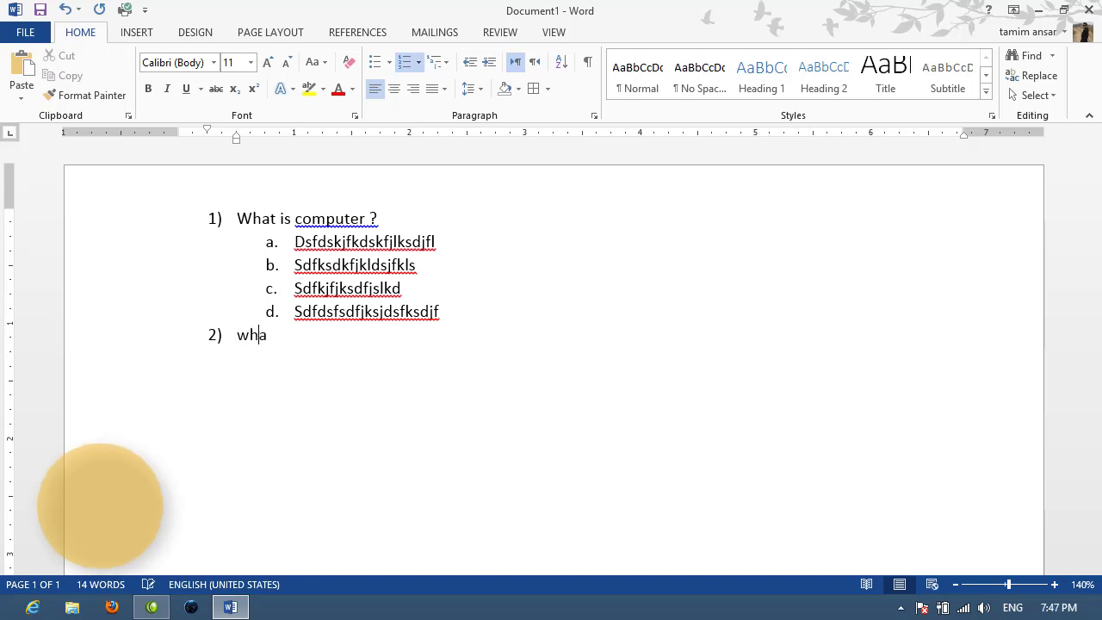
text(at is )
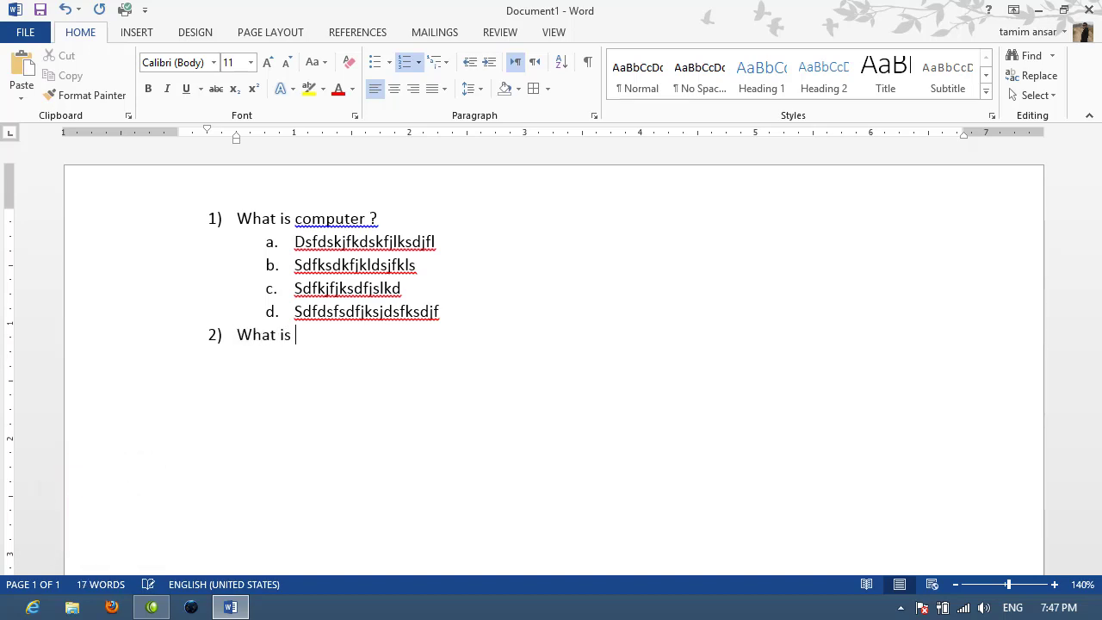
text(c  hard)
text(ddisk)
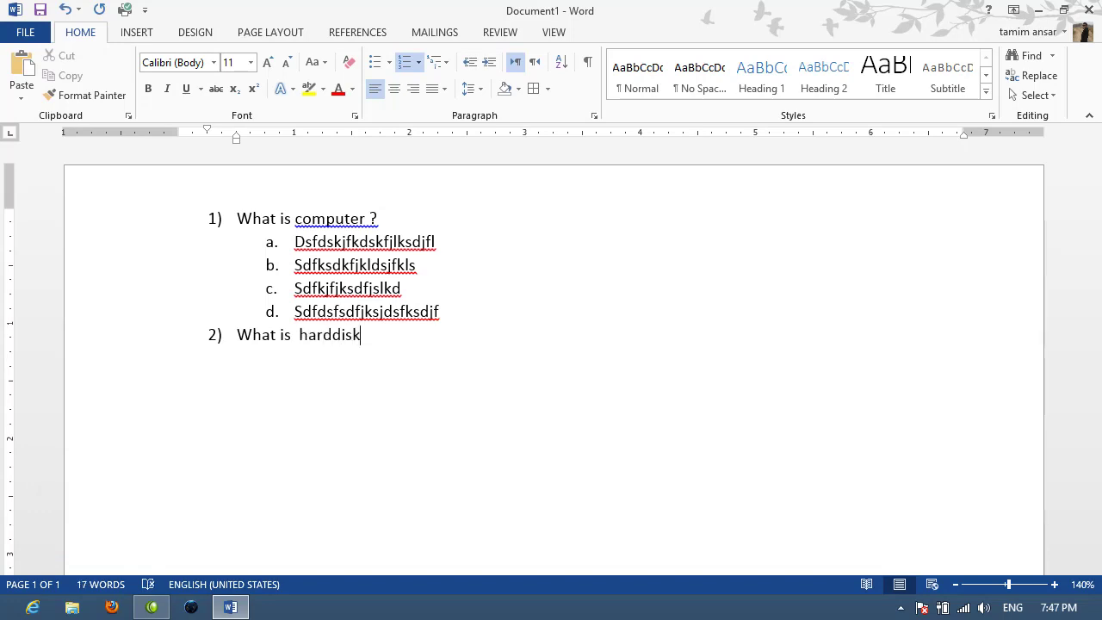
text( ?)
key(Return)
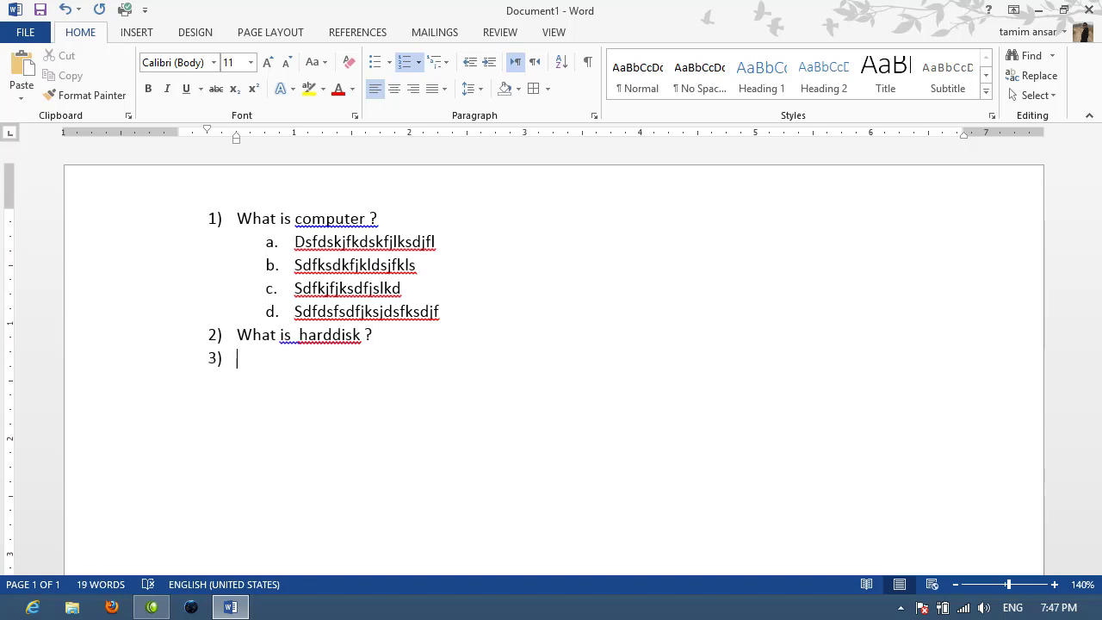
- Add four lettered answers a. to d. under question 2
key(Tab)
text(dsfjksdlfksdlkf)
key(Return)
text(sdfkjsdk)
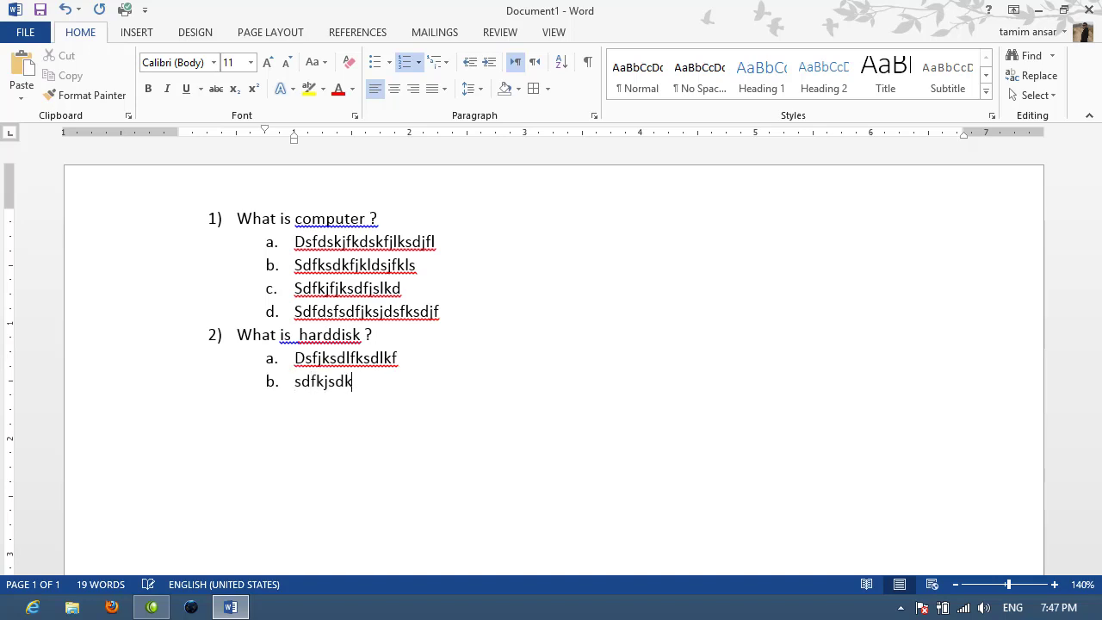
text(flksdf)
key(Return)
text(sdfksjdfjsdlf)
key(Return)
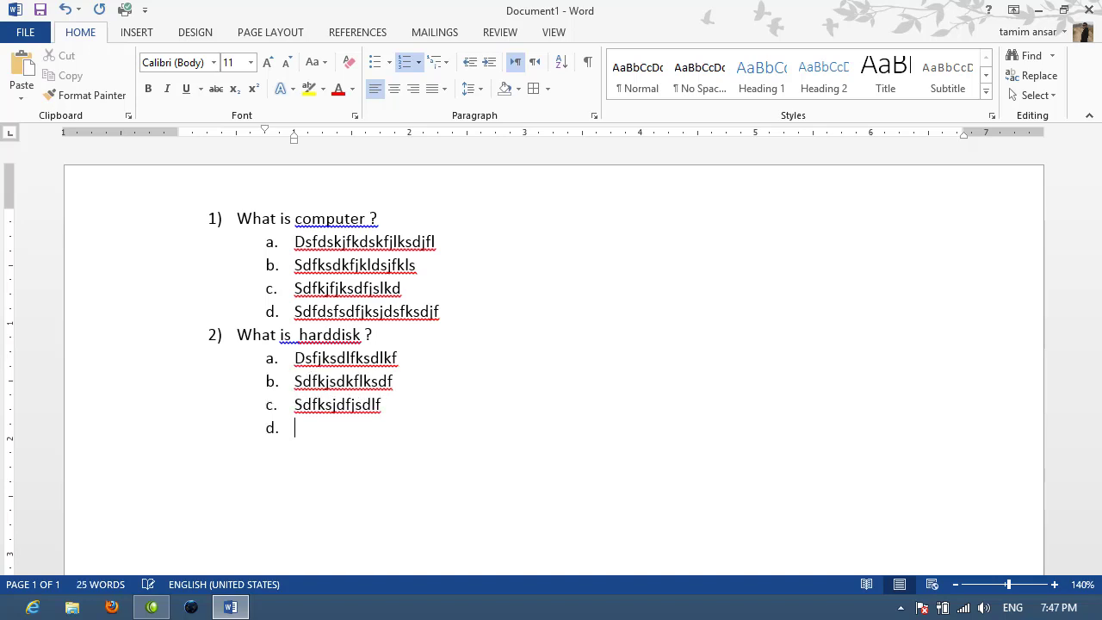
text(dsfsdfkdsklfs)
key(Return)
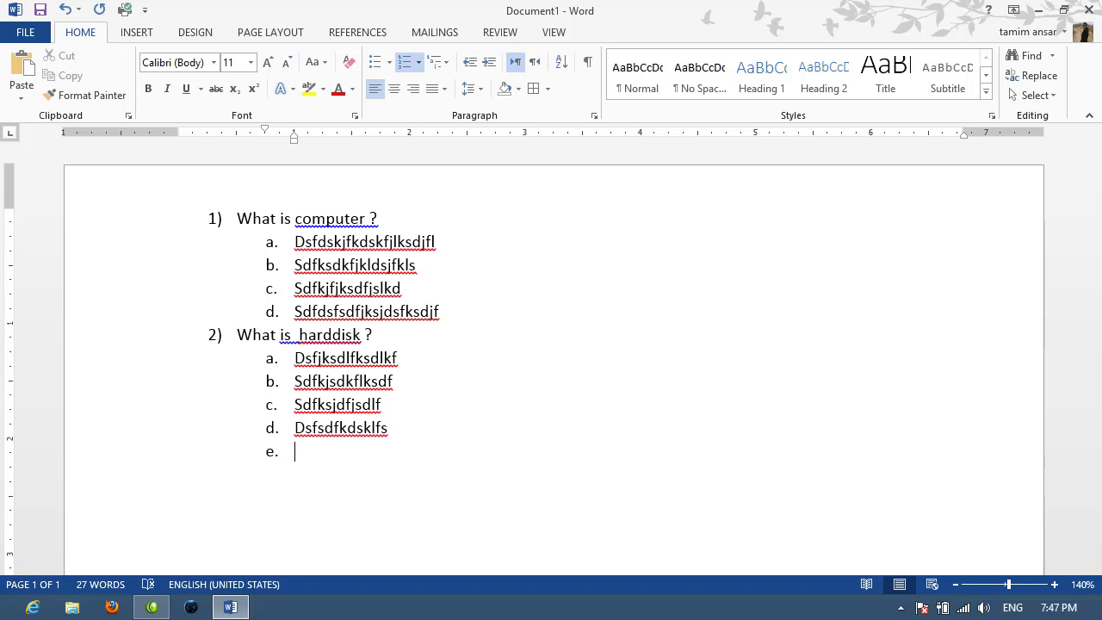
- Add a third numbered item with placeholder text and select the whole document
key(Tab)
key(Tab)
key(shift+Tab)
key(shift+Tab)
key(shift+Tab)
text(dsfjdsjlfksdjflksdjfkl)
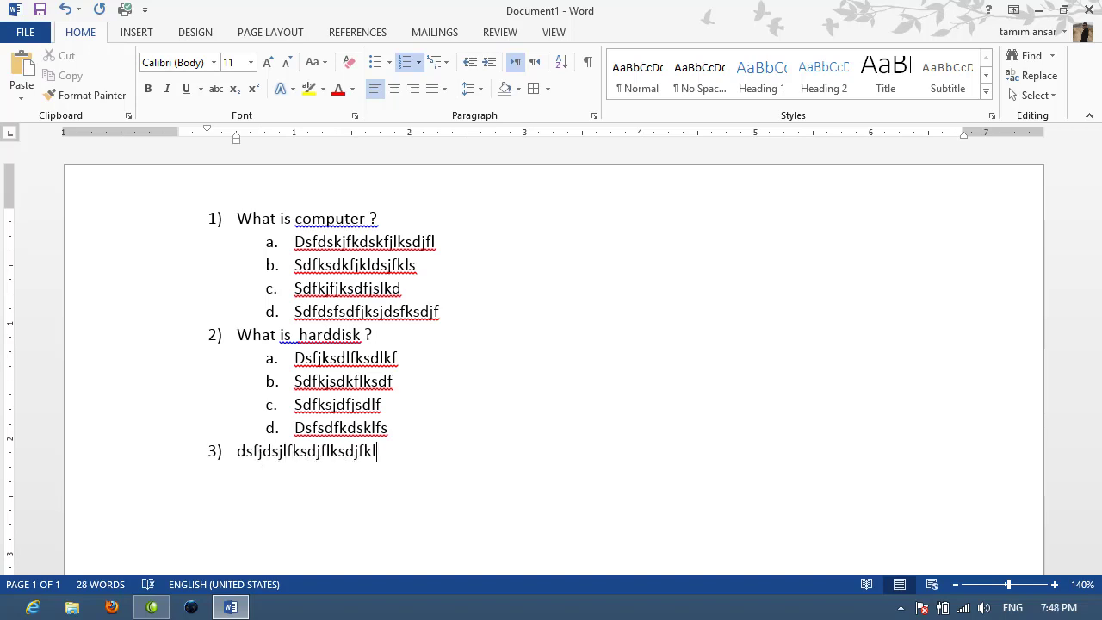
key(ctrl+a)
- Delete the list, undo to bring it back, and select answers b–d of question 1
key(Delete)
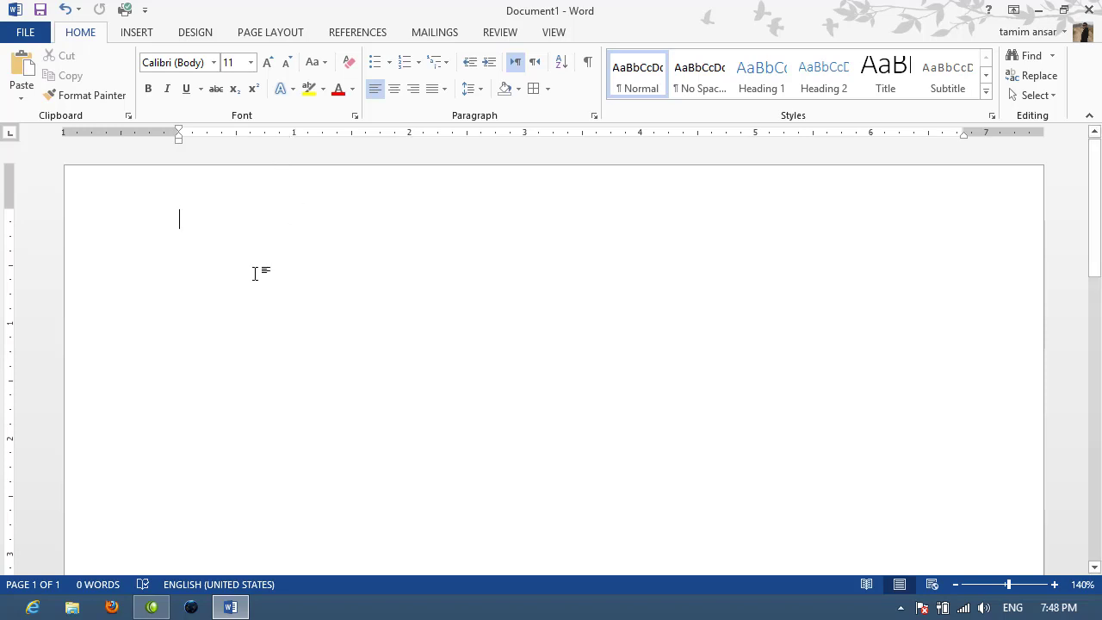
key(ctrl+z)
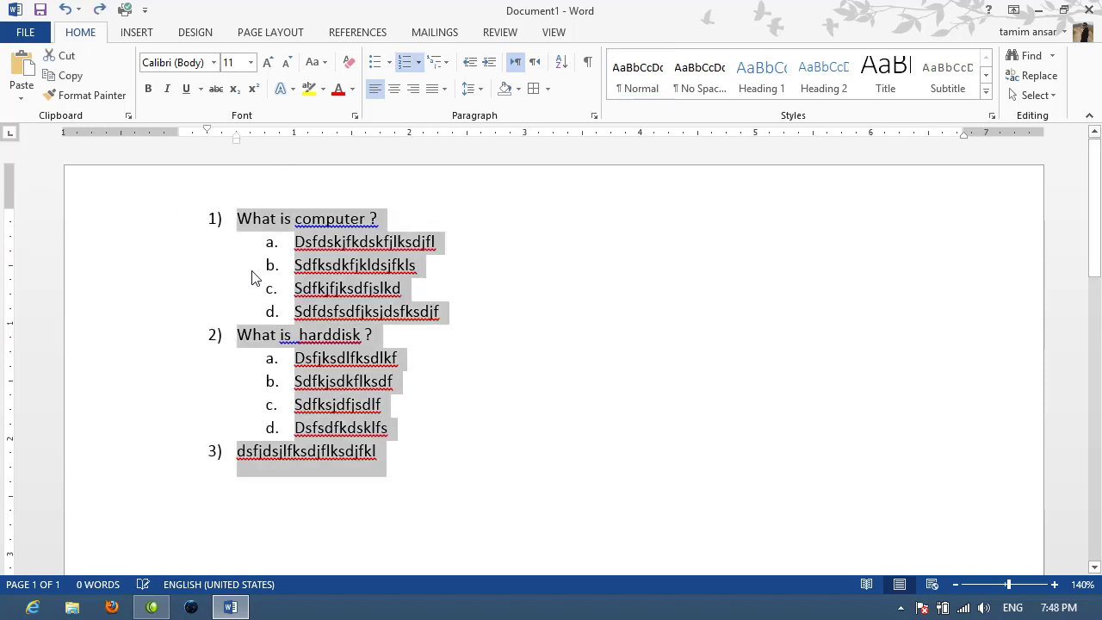
click(397, 466)
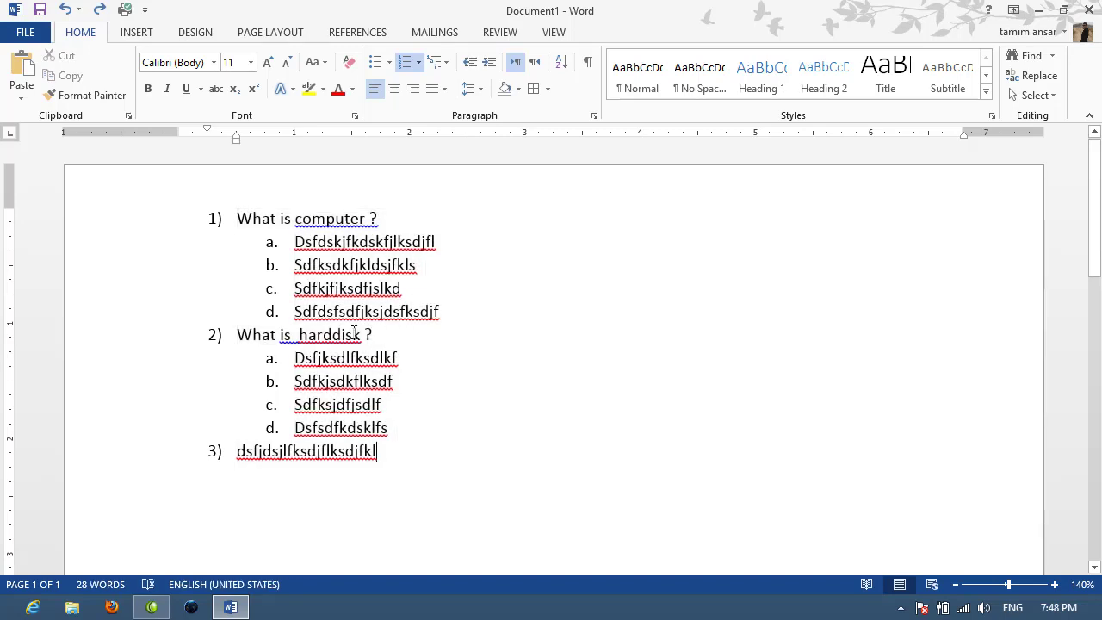
click(348, 314)
drag(440, 314, 306, 263)
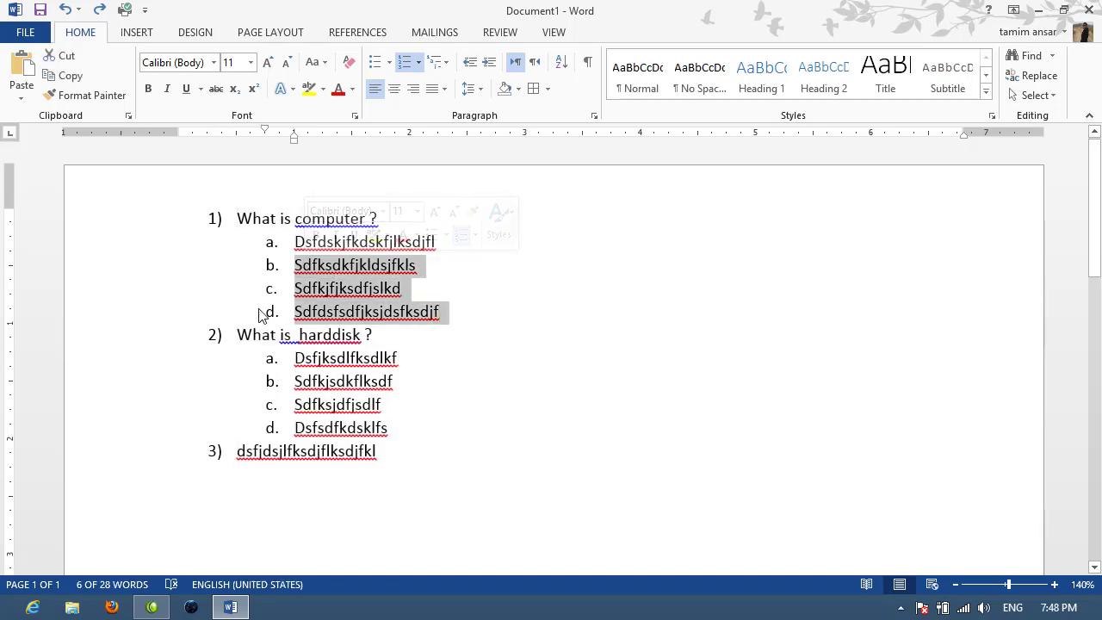
- Remove the lettering from answers b–d and give them a crossed-box bullet
click(392, 64)
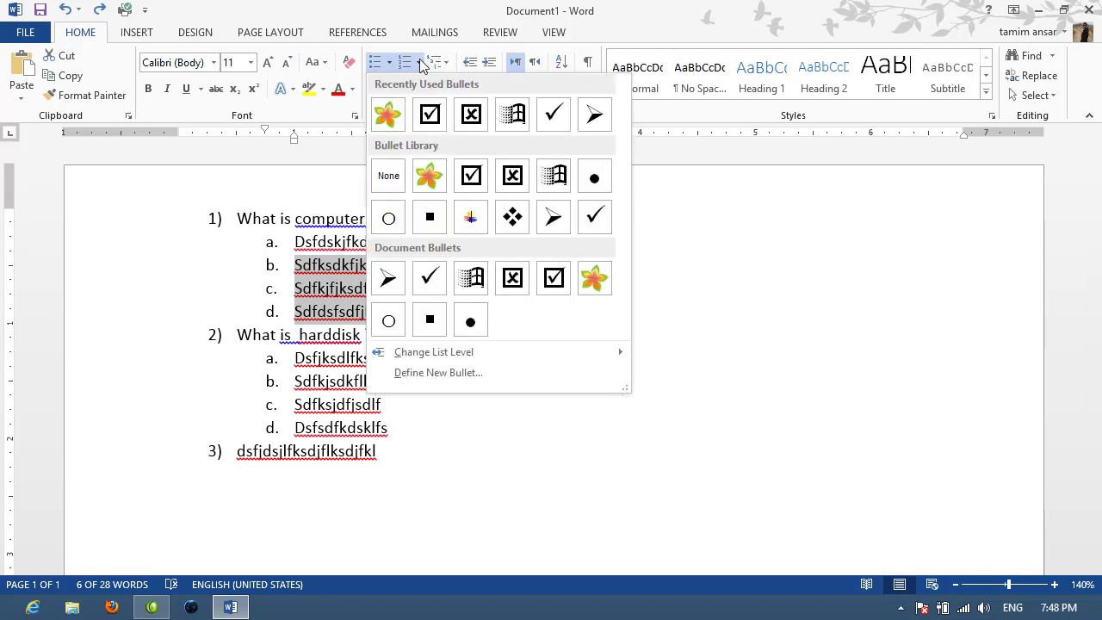
click(420, 63)
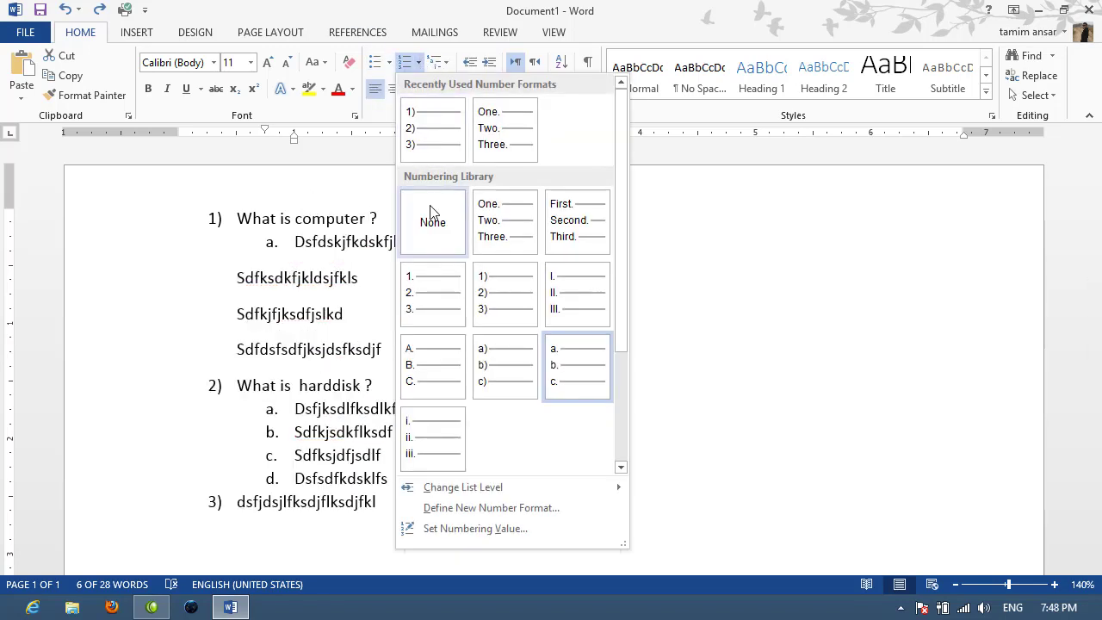
click(431, 220)
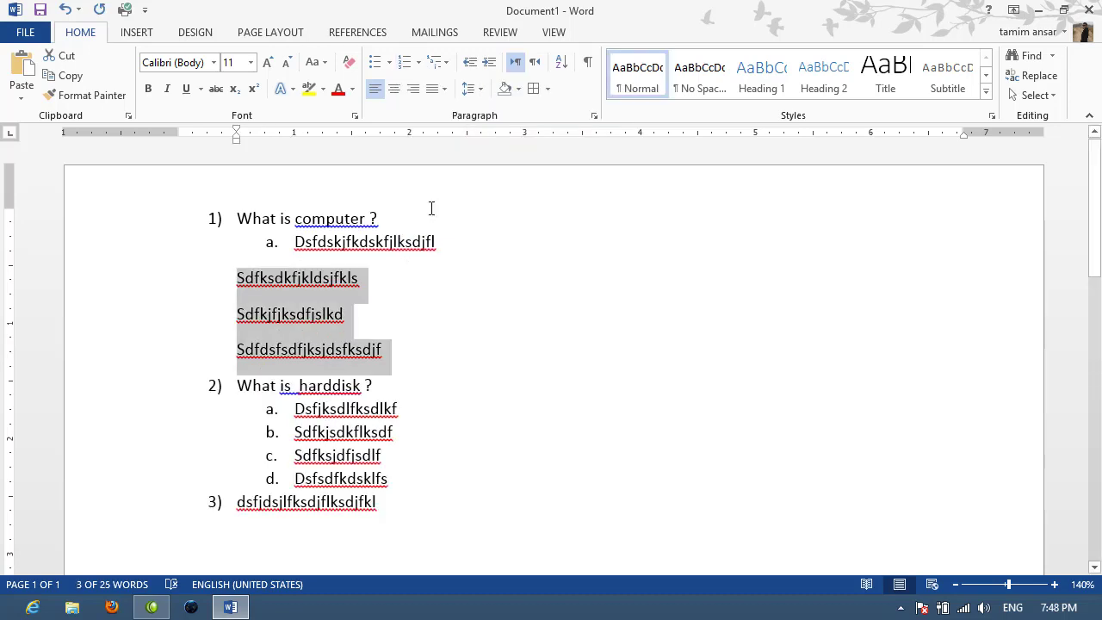
click(393, 64)
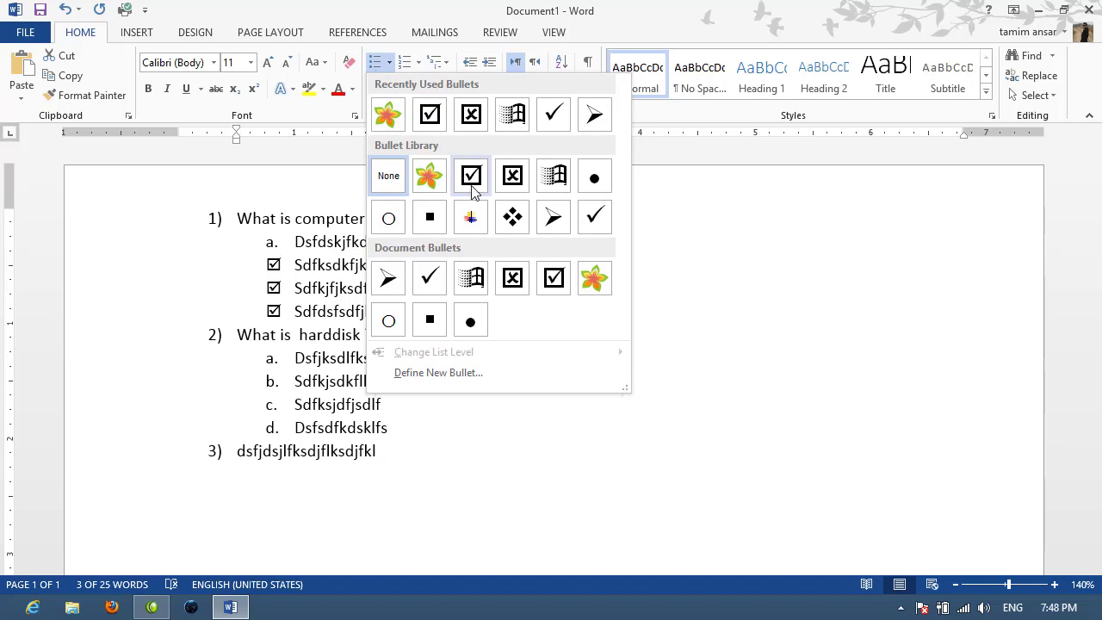
click(478, 115)
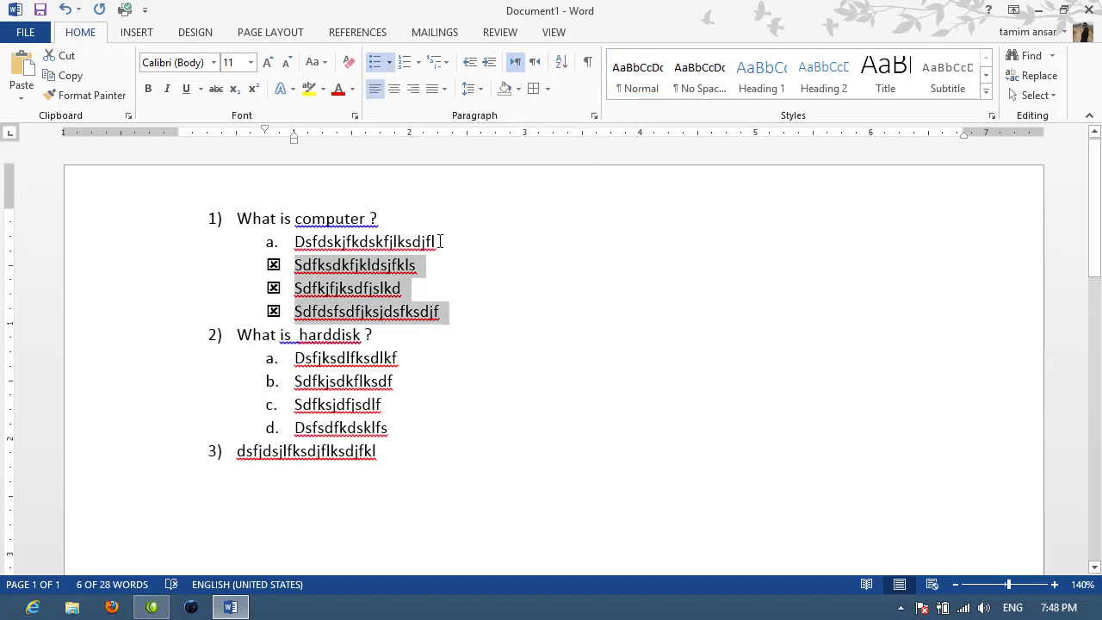
- Give answer a a checked-box bullet
drag(440, 242, 296, 245)
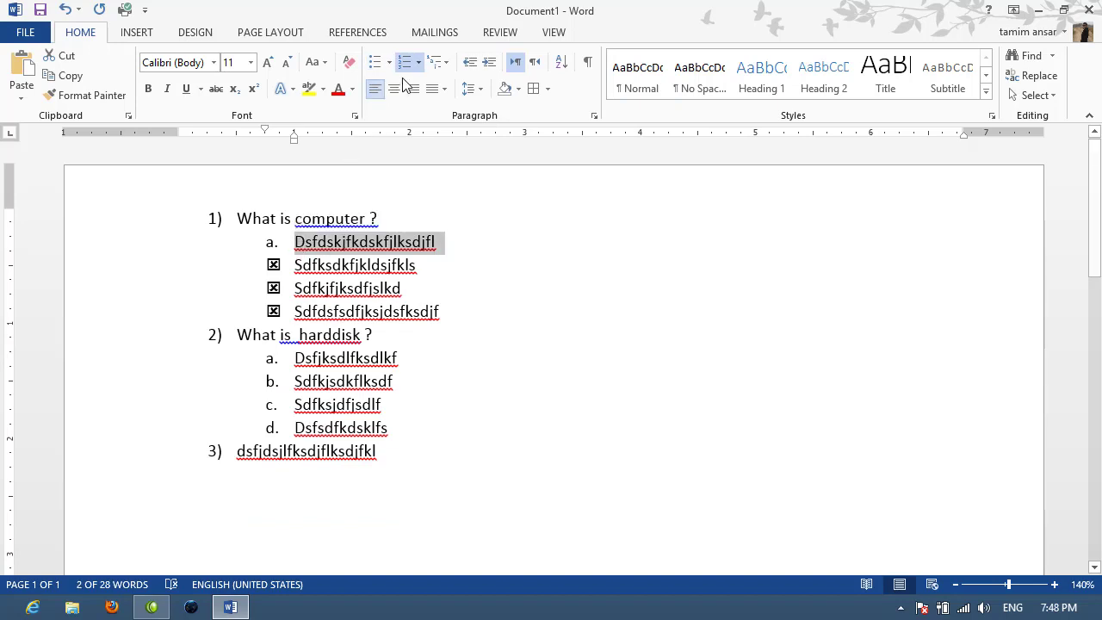
click(389, 65)
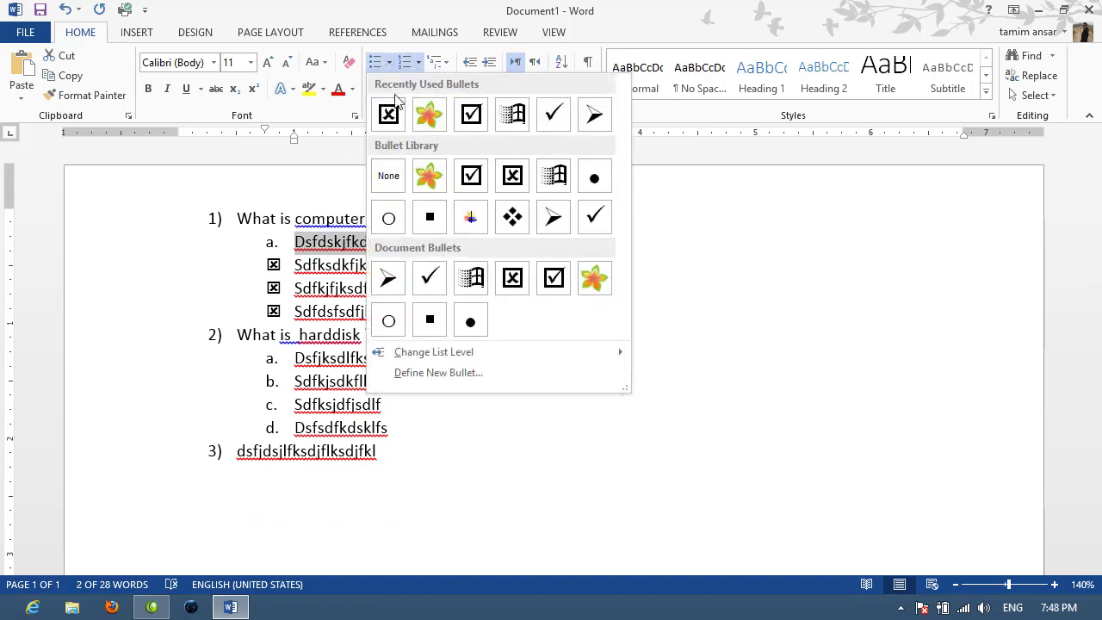
click(461, 182)
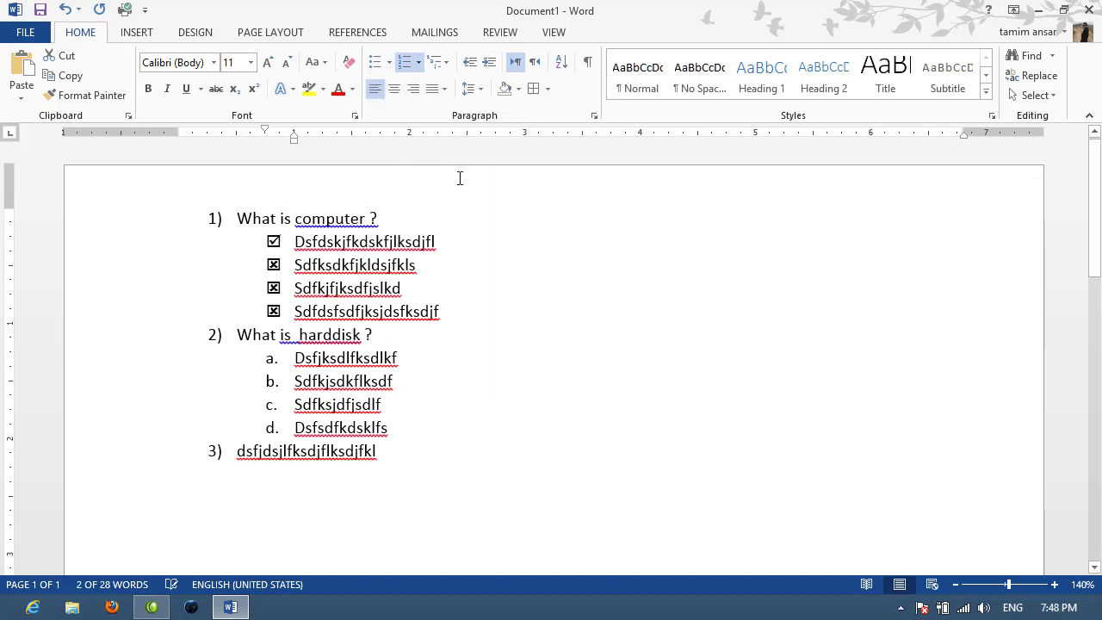
click(445, 352)
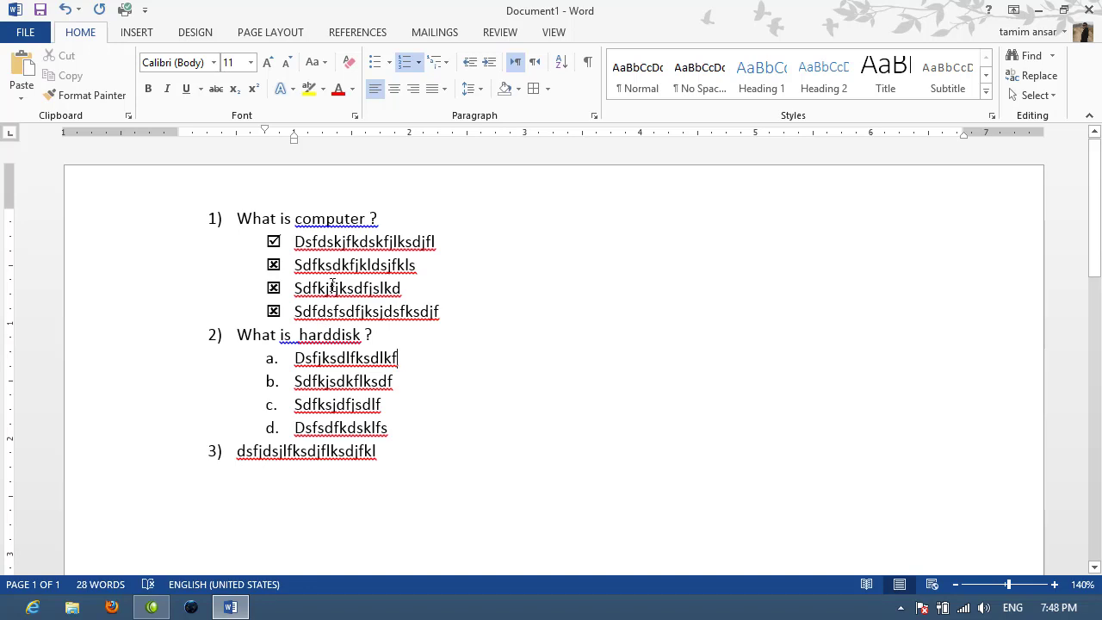
click(505, 344)
- Delete the question list and define a new number format keeping the 1, 2, 3 style
drag(420, 475, 129, 146)
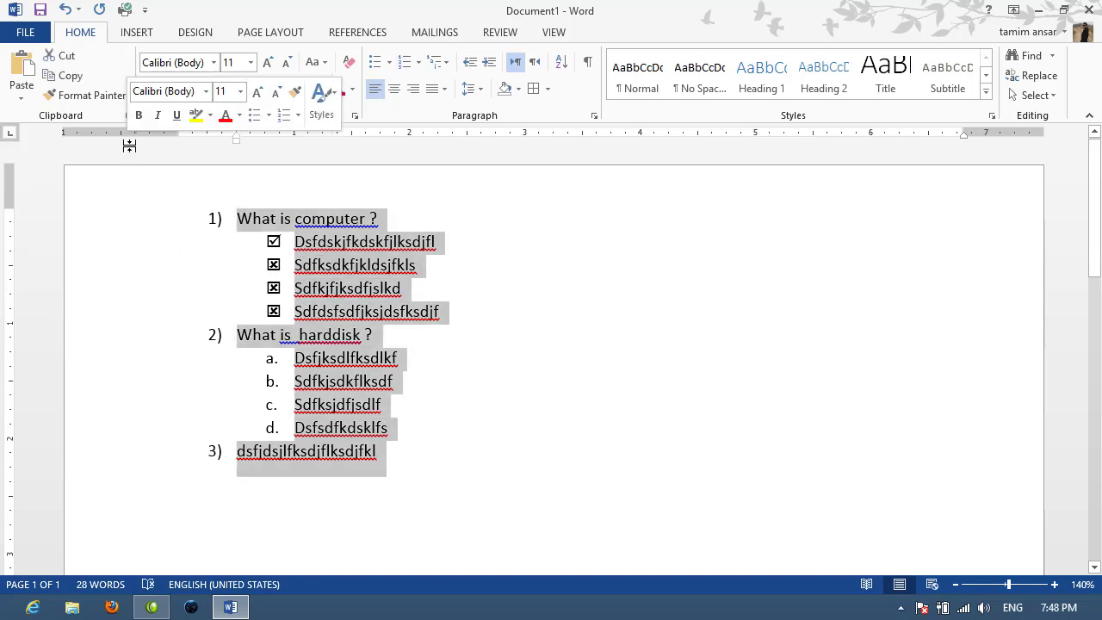
key(Delete)
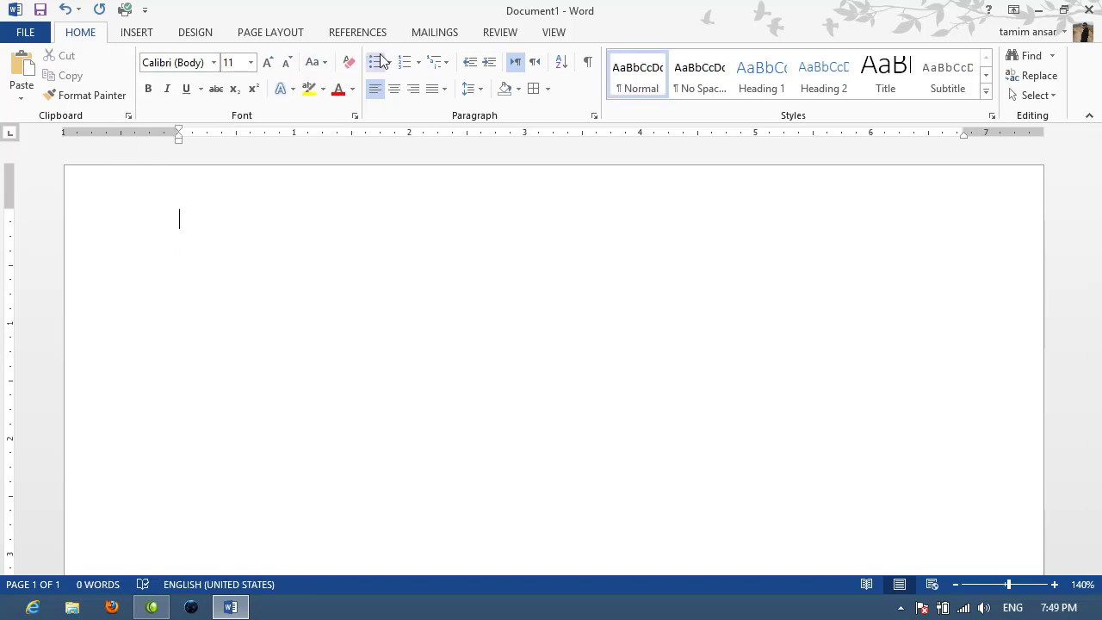
click(420, 62)
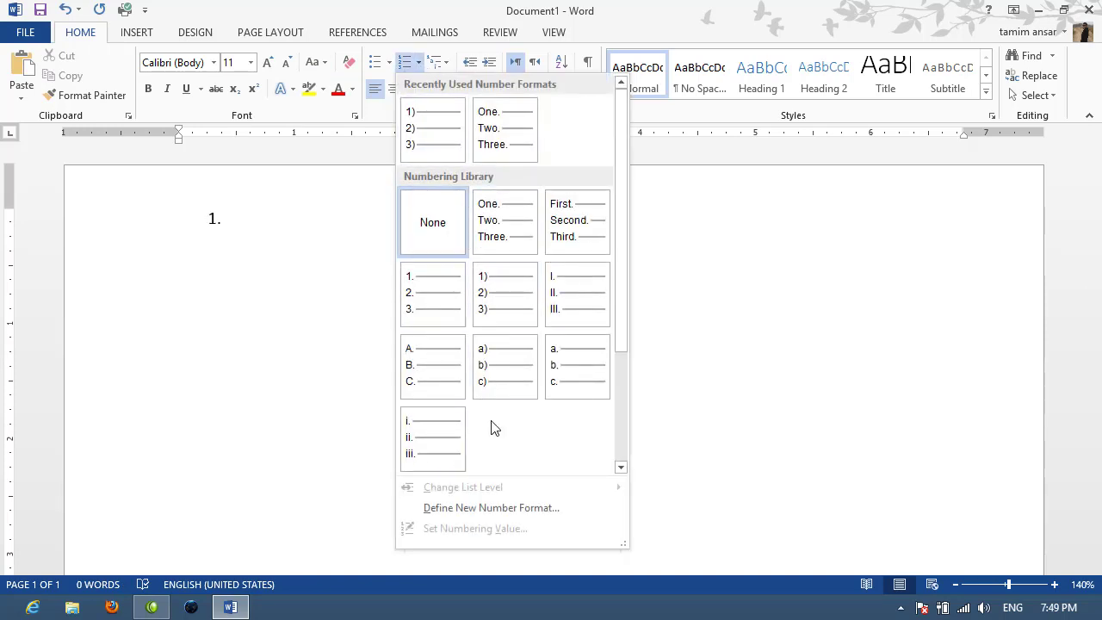
click(474, 508)
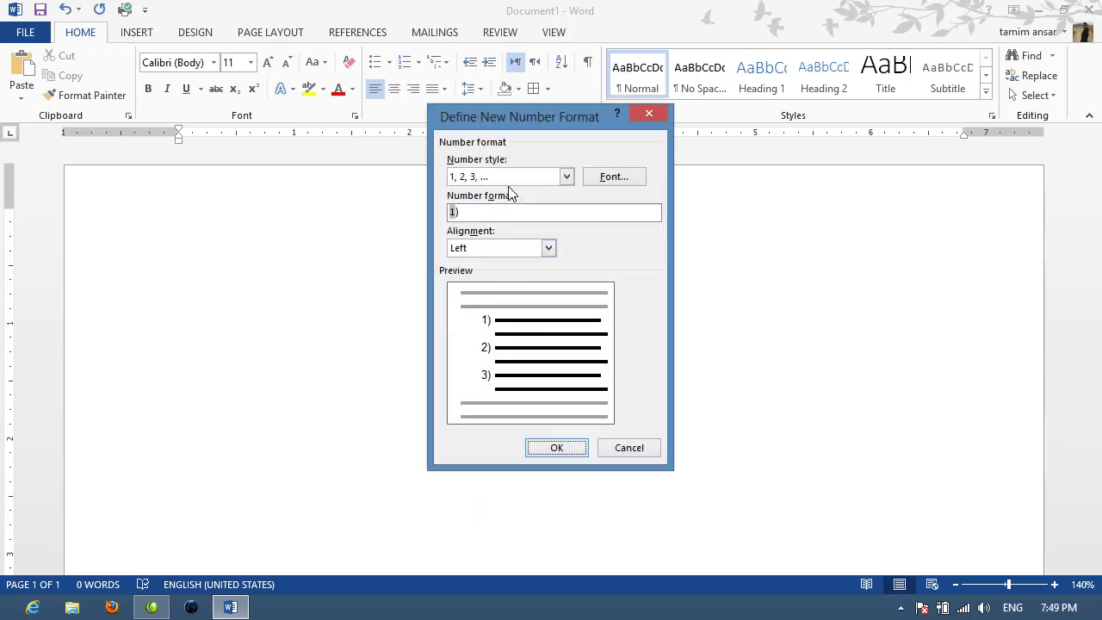
click(567, 177)
click(566, 177)
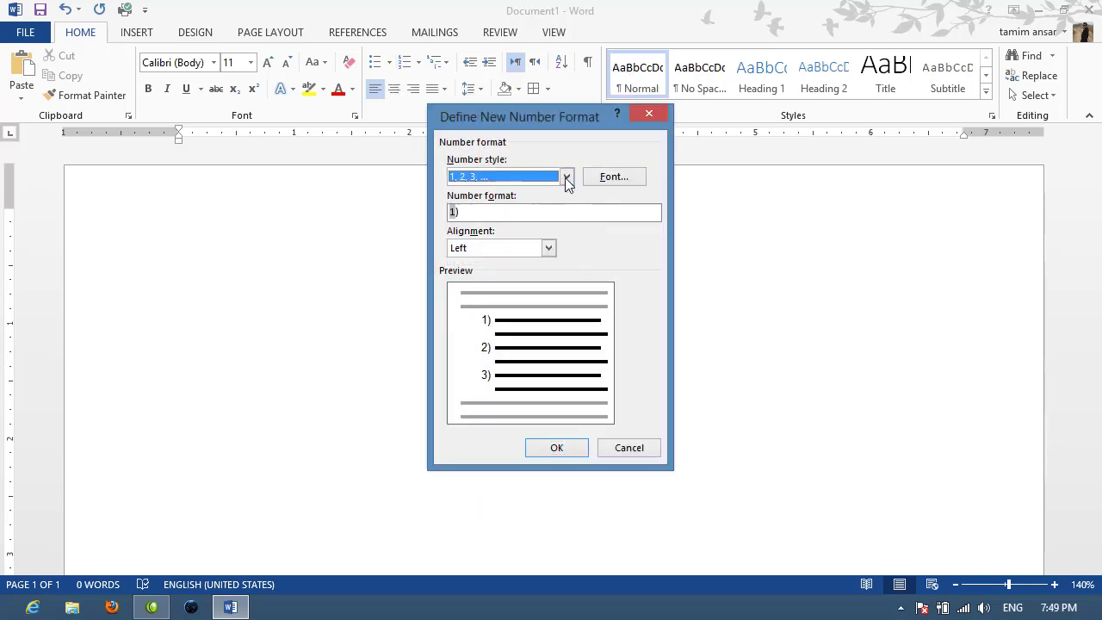
- Make the new number format's font bold, 12 pt and dark red, and apply it
click(614, 179)
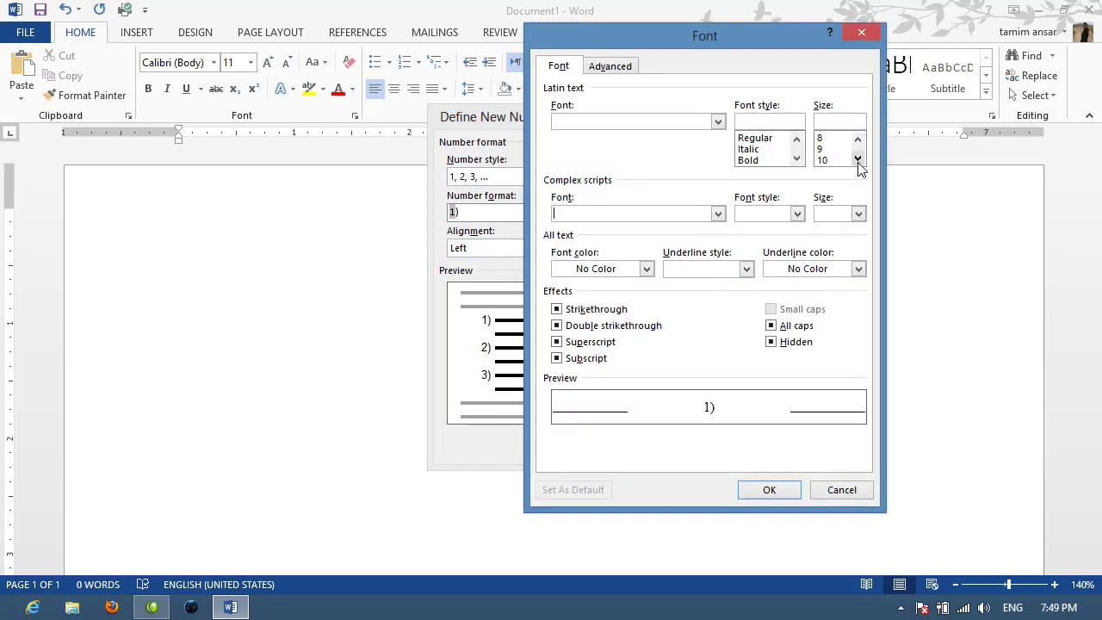
click(858, 158)
click(825, 160)
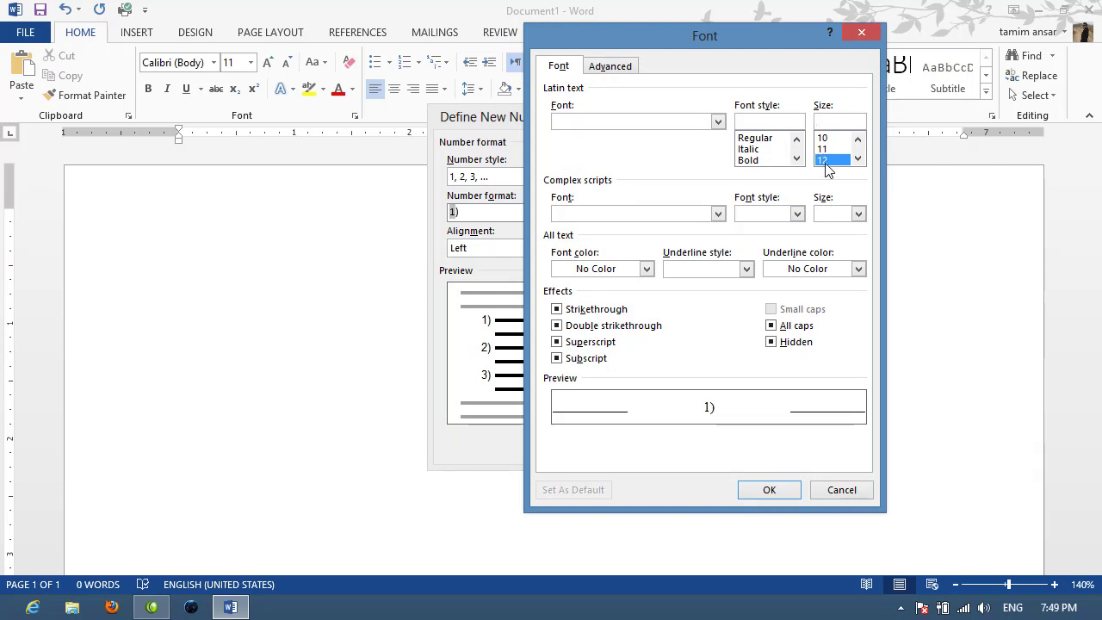
click(749, 160)
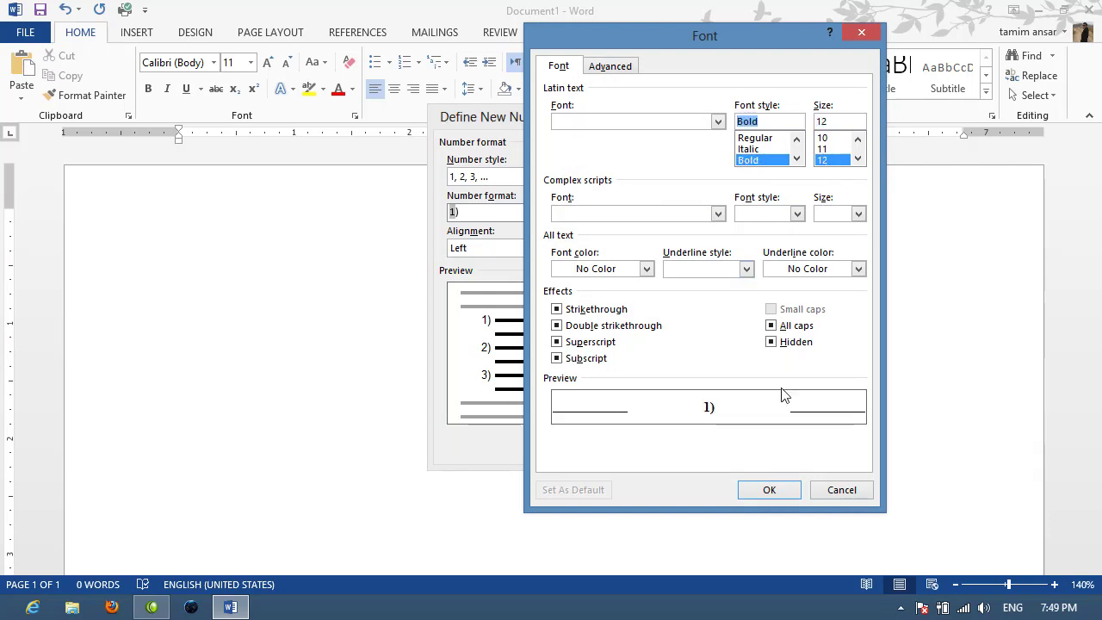
click(647, 268)
click(560, 422)
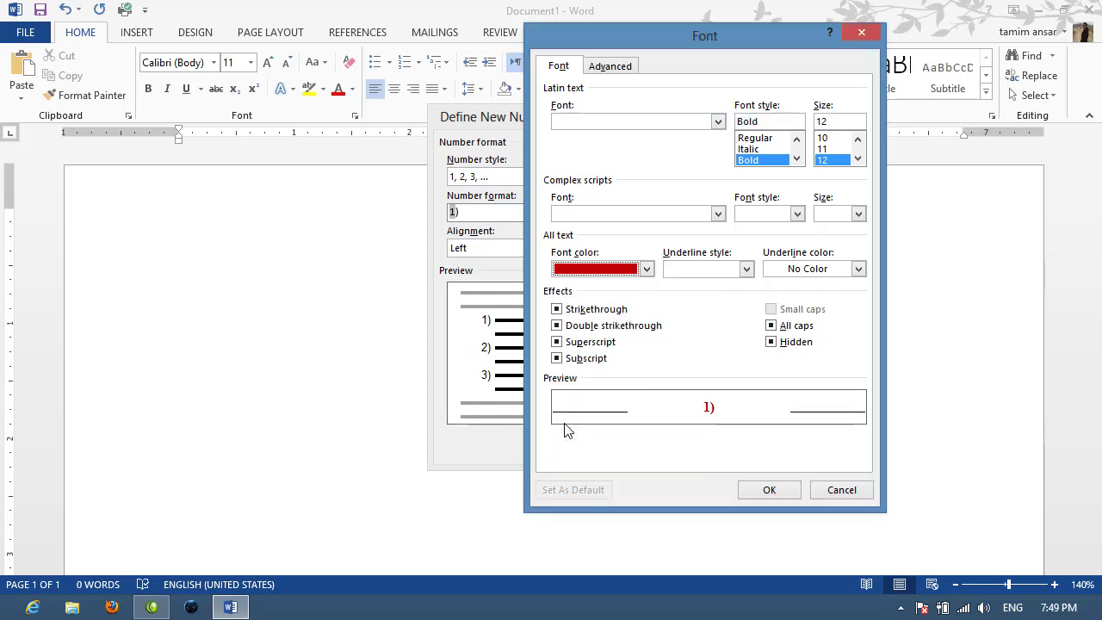
click(768, 490)
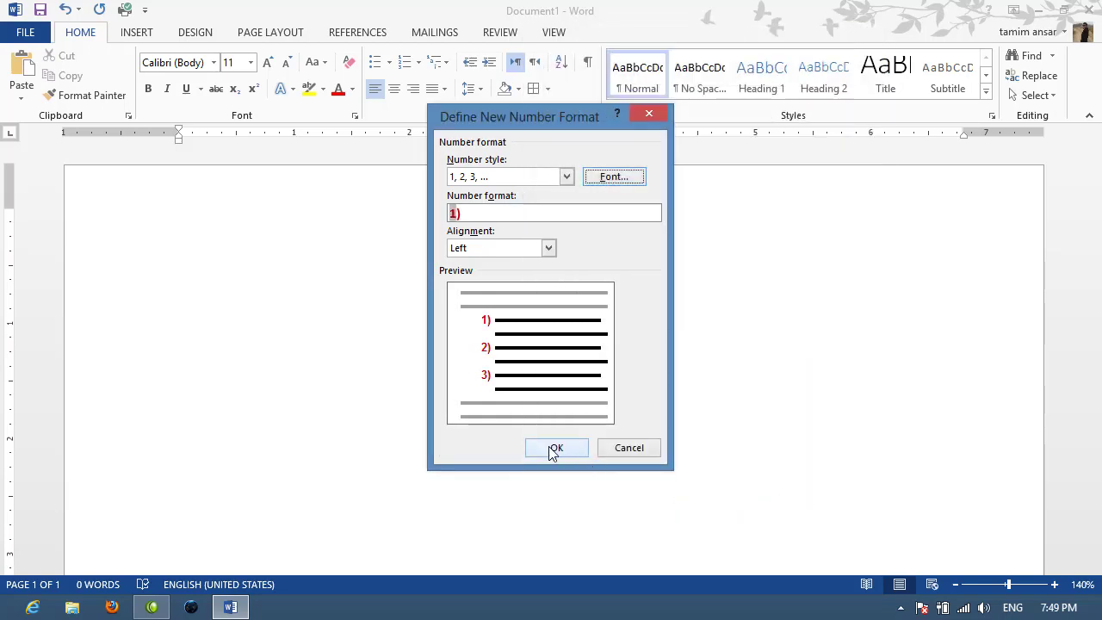
click(556, 379)
- Type three red-numbered placeholder items, delete them all, and show the Multilevel List choices
text(sdfsdfjlksdfjls)
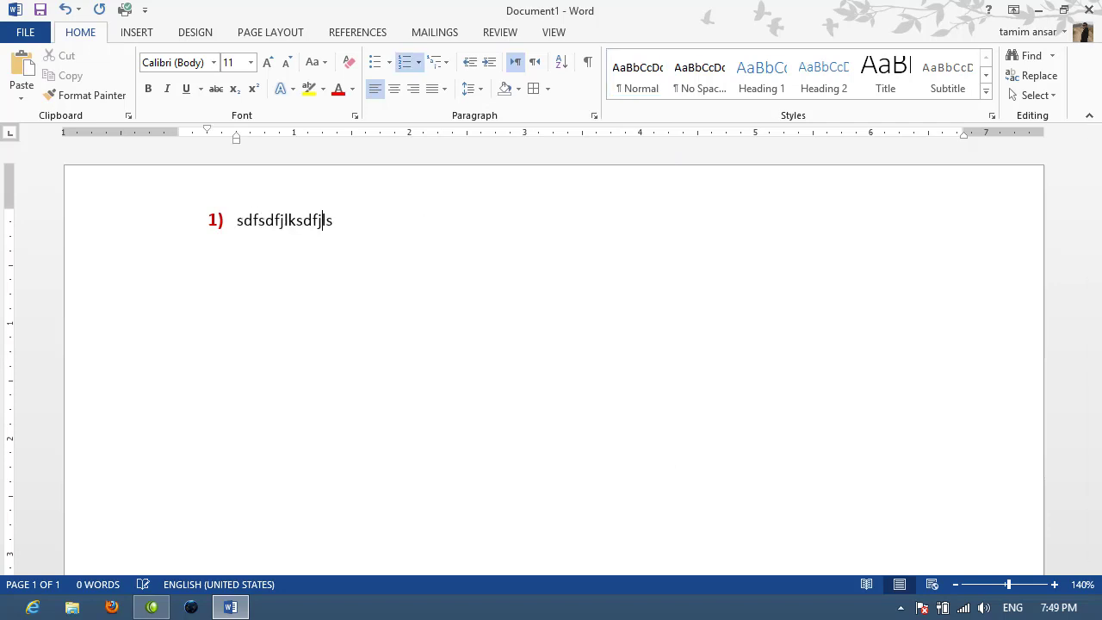
key(Return)
text(dsfjlksdjfdjsklfls)
key(Return)
text(sdfkjsdfjlks)
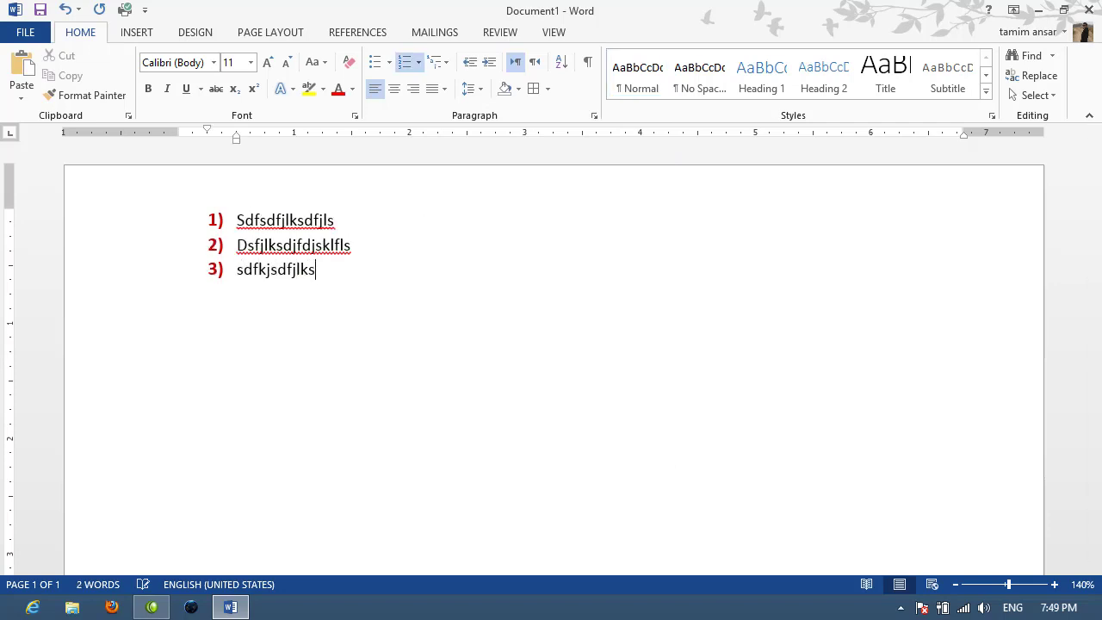
key(ctrl+a)
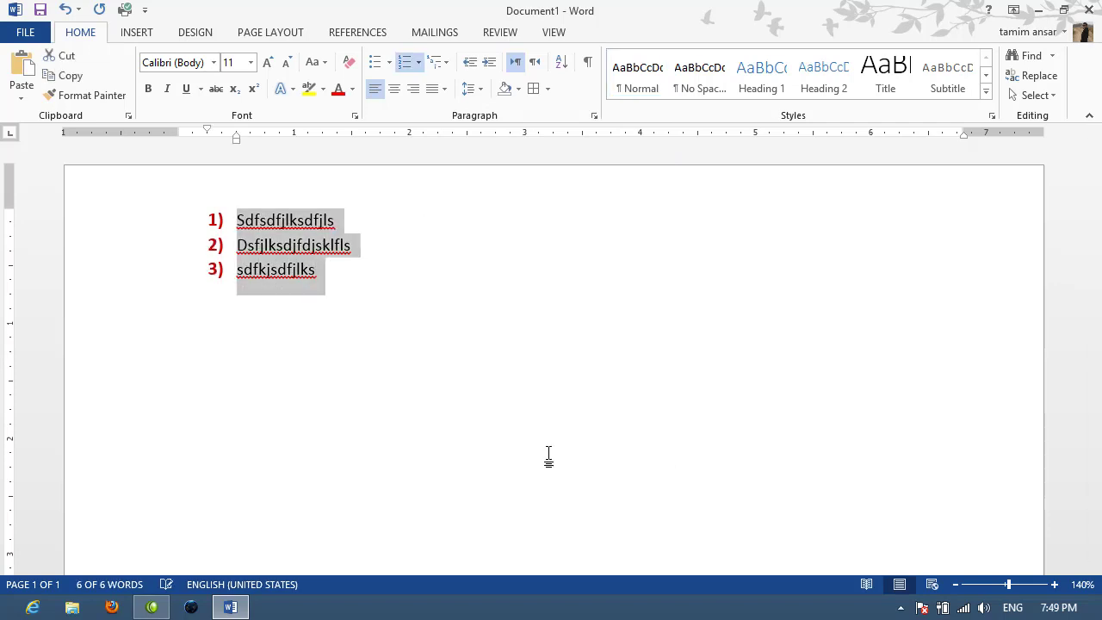
key(Delete)
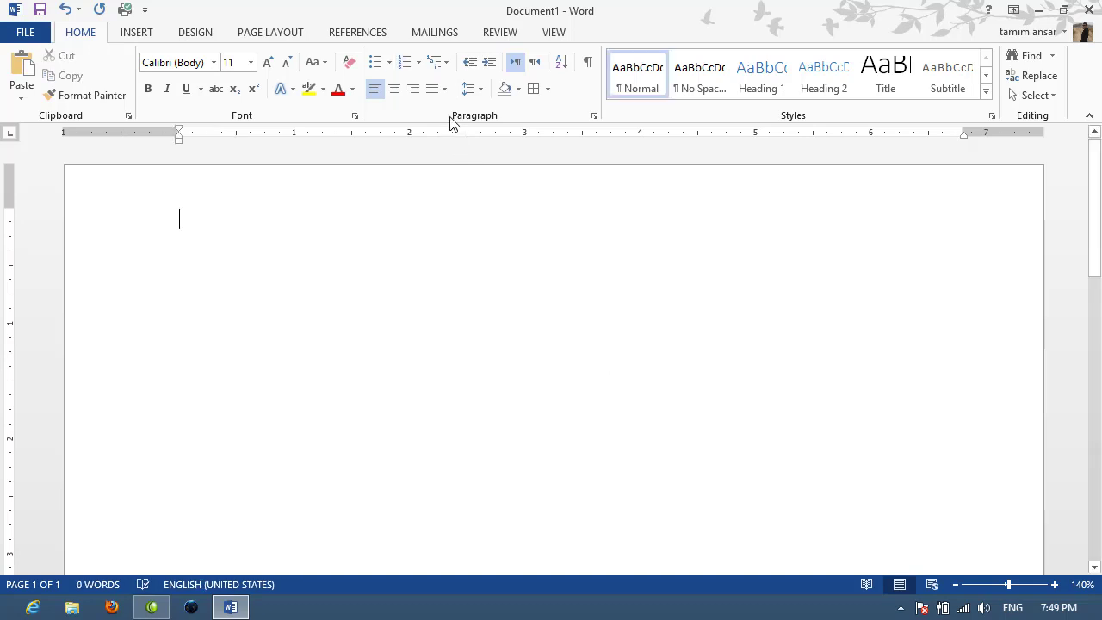
click(445, 66)
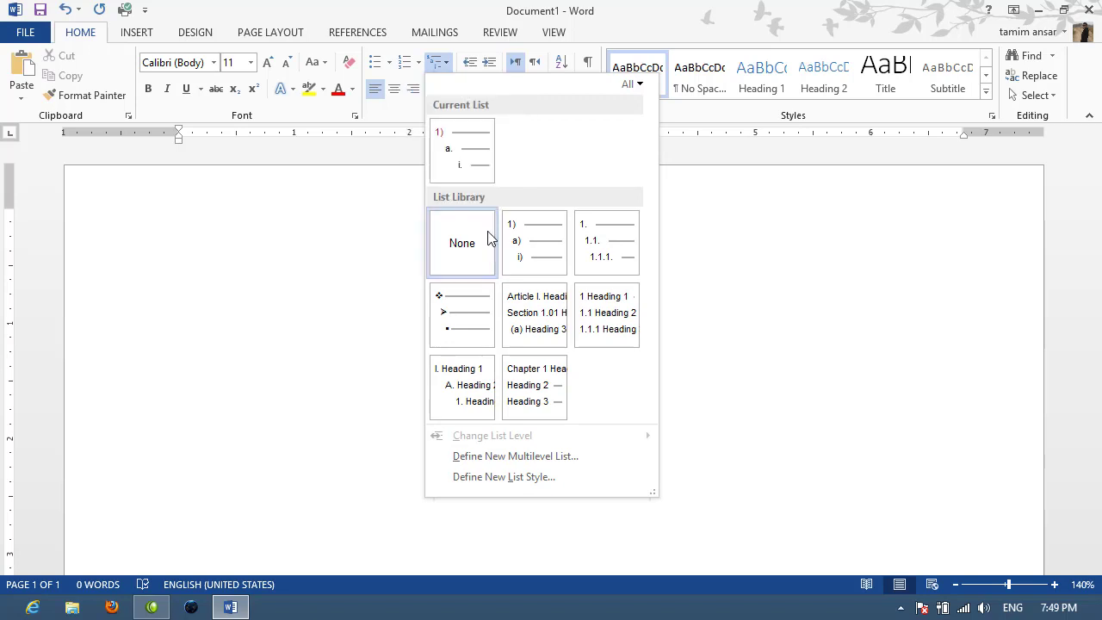
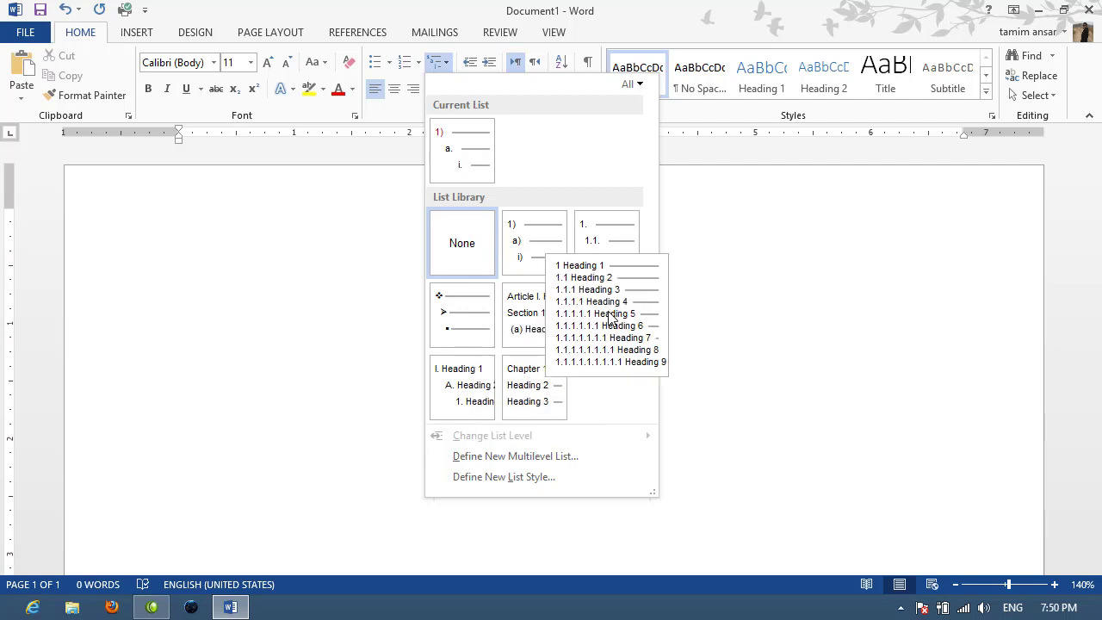
- Apply Chapter multilevel numbering to the first heading, then generate filler text below it with =rand(120)
click(540, 396)
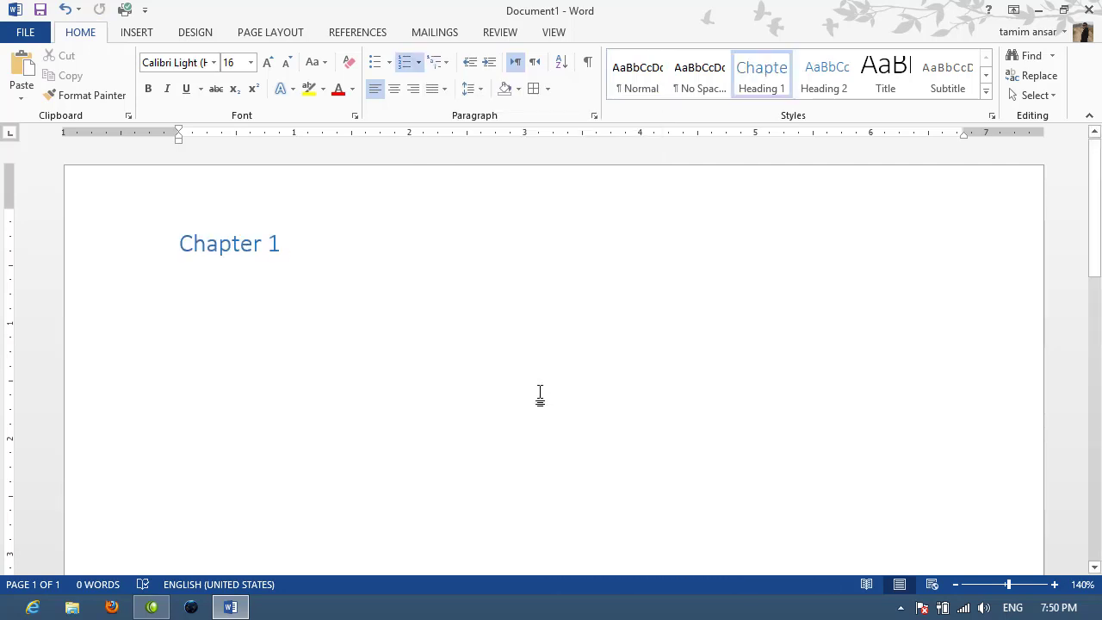
key(Return)
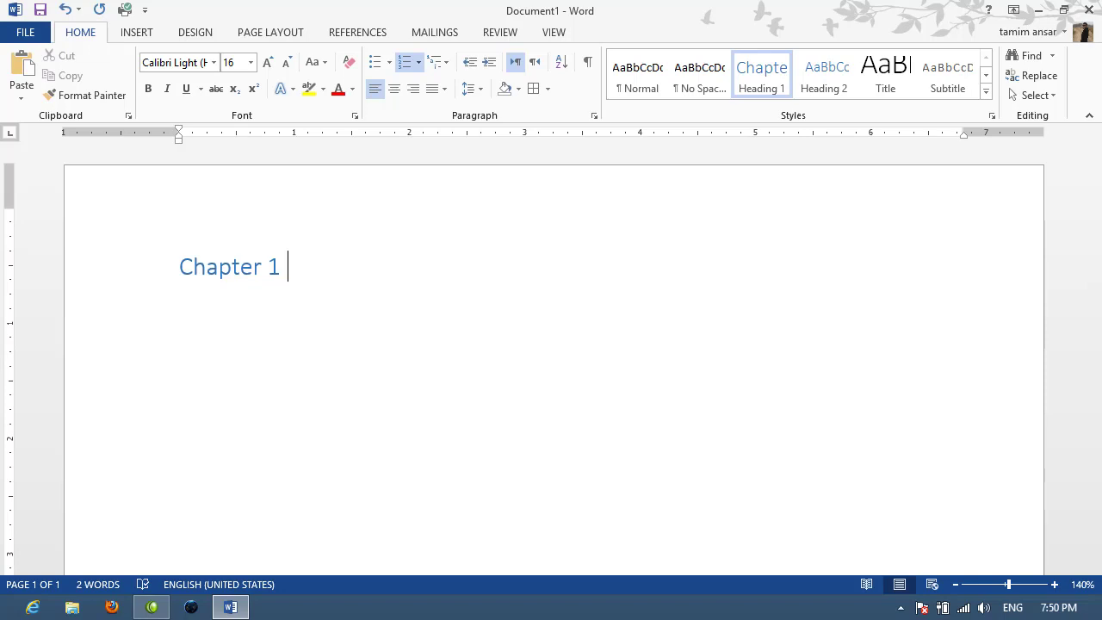
key(Return)
text(=rand(120))
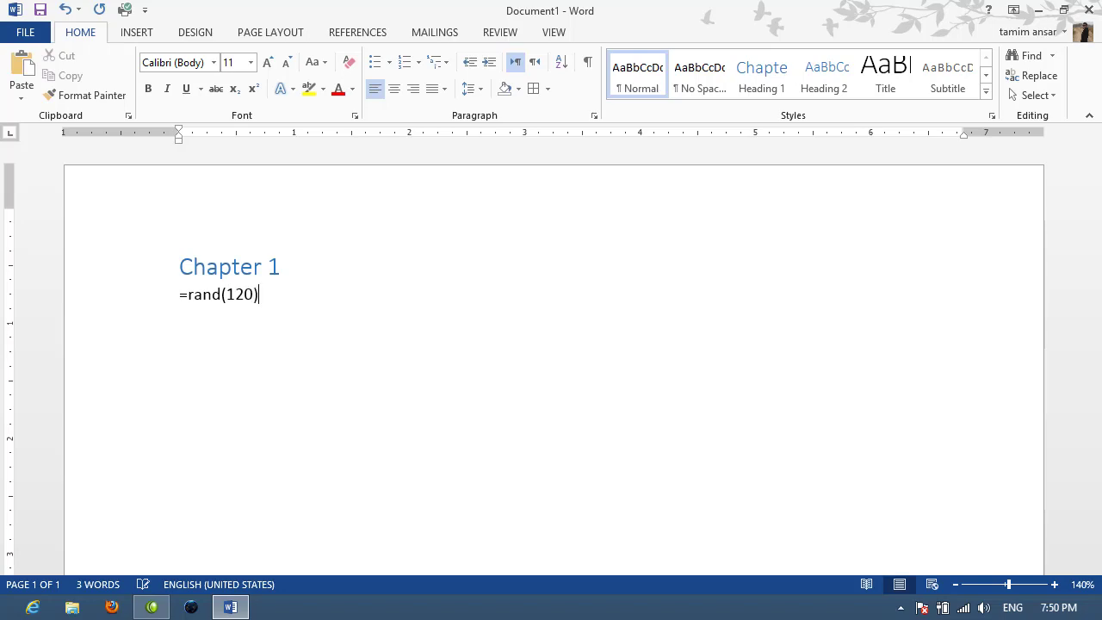
key(Return)
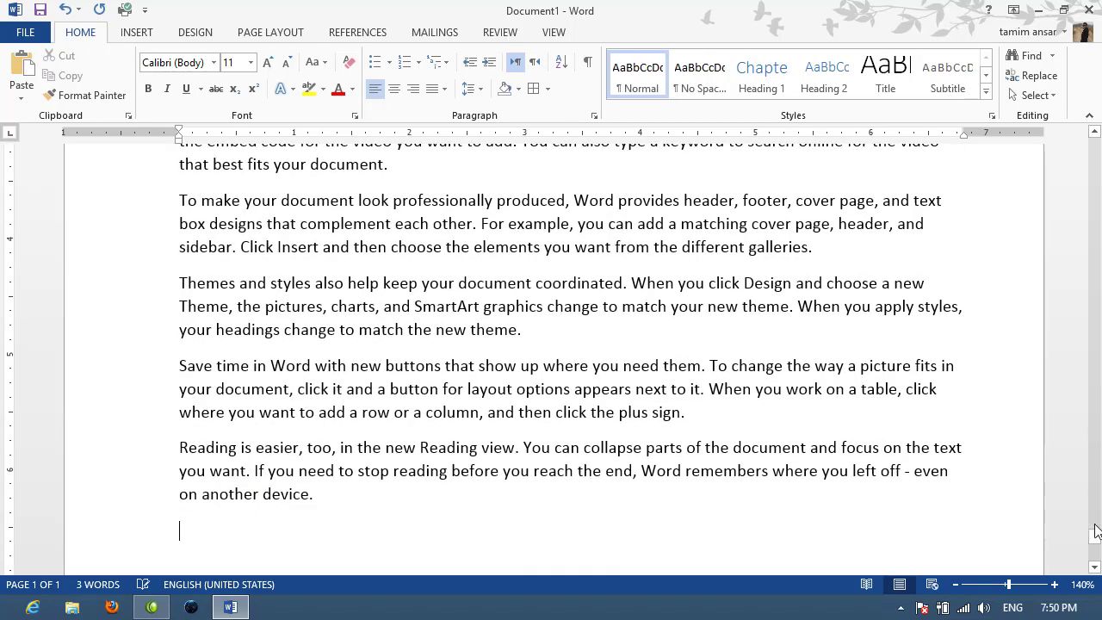
drag(1096, 539, 1090, 113)
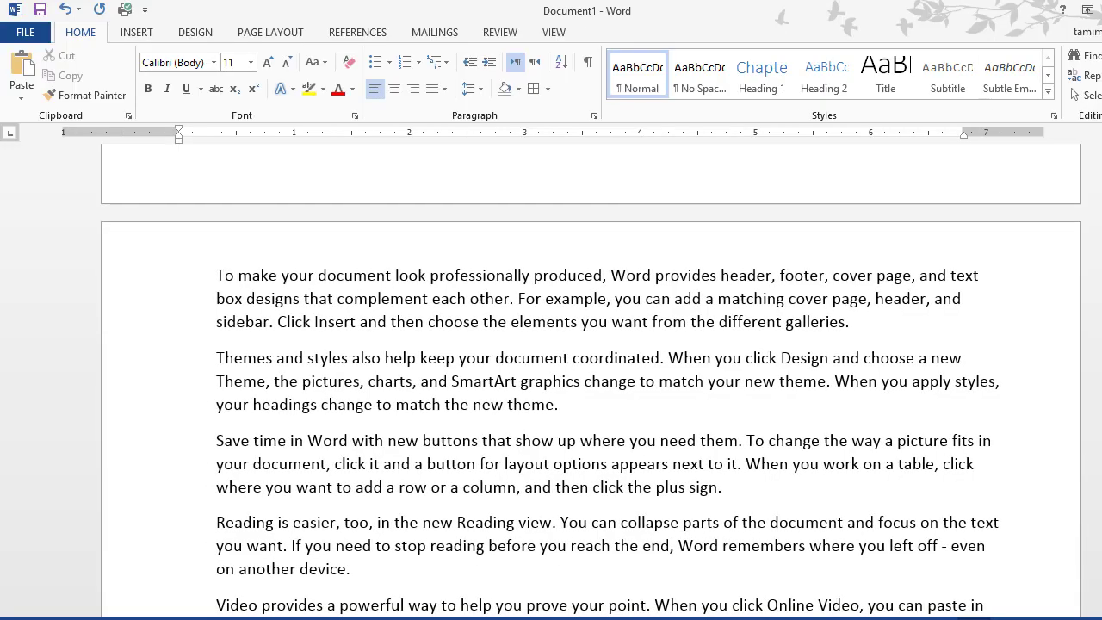
drag(1098, 289, 1098, 290)
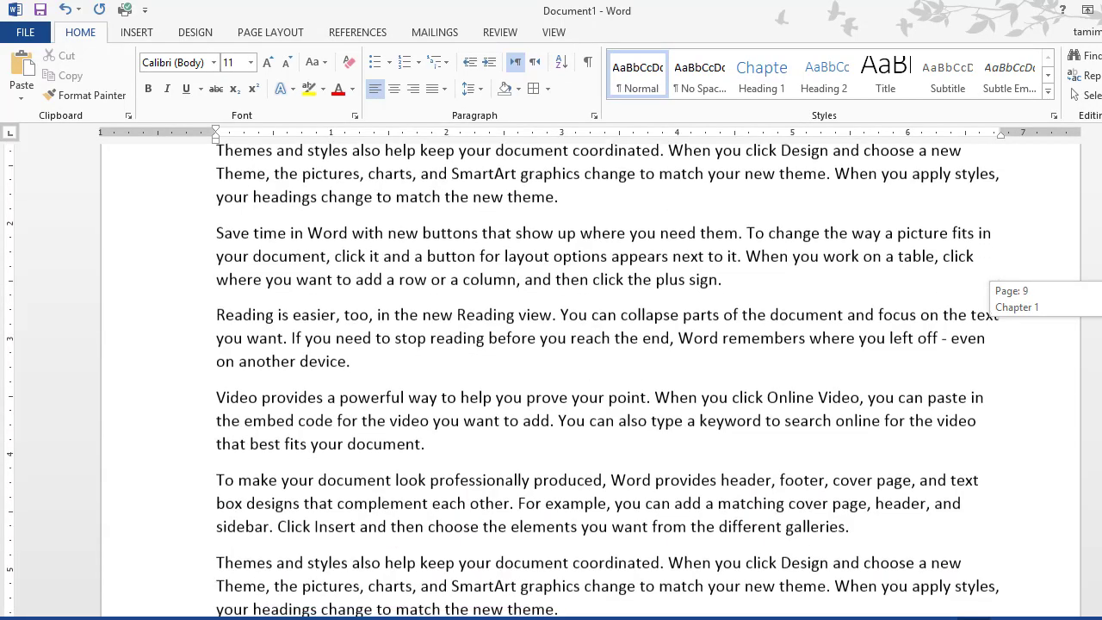
drag(1098, 290, 1097, 294)
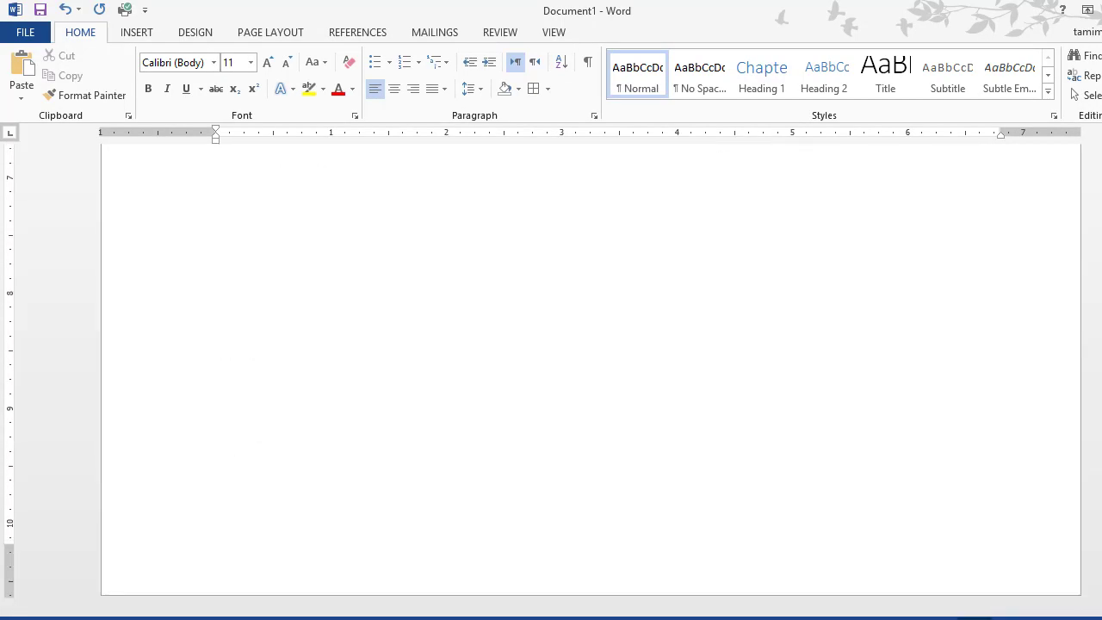
click(974, 615)
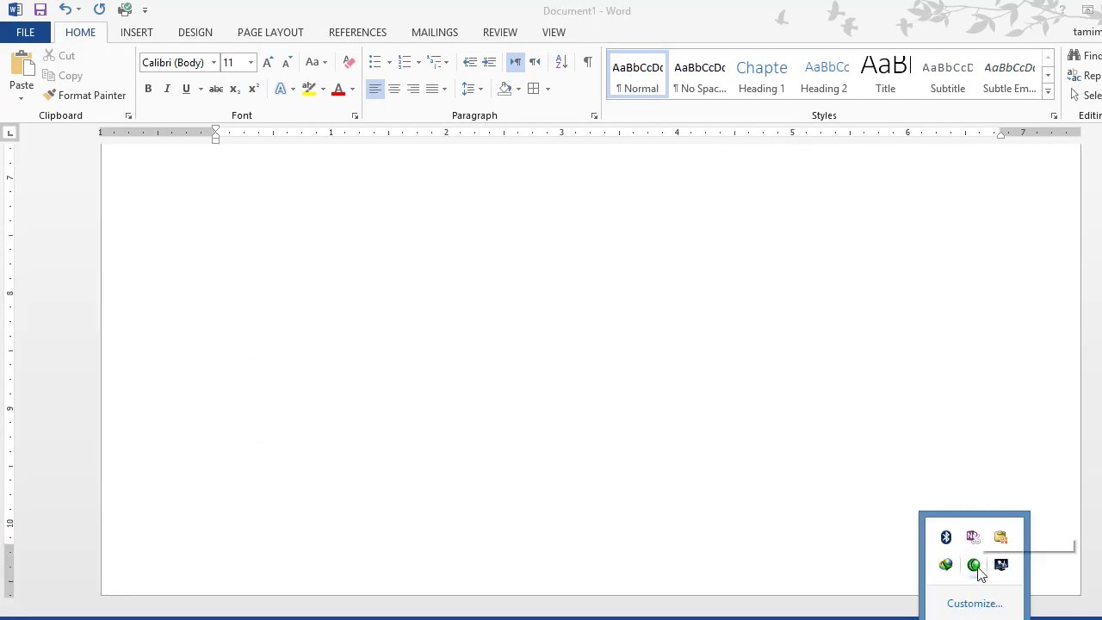
click(974, 564)
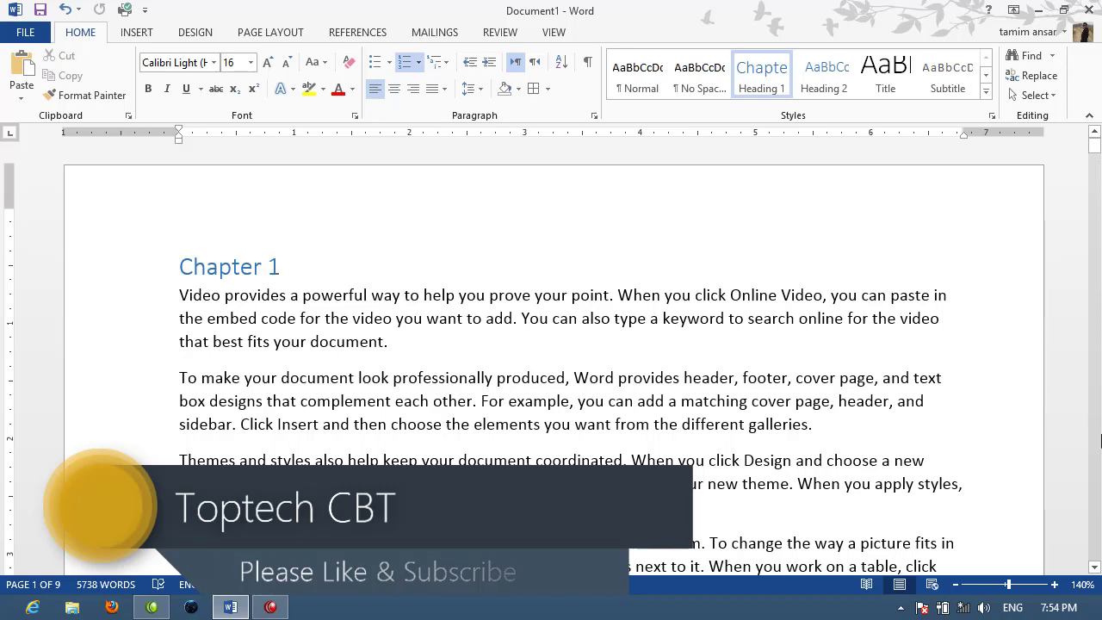
- Scroll to the end of the document and start a new paragraph after the last one
click(1095, 568)
scroll(1097, 570, down, 2)
scroll(1097, 570, down, 2)
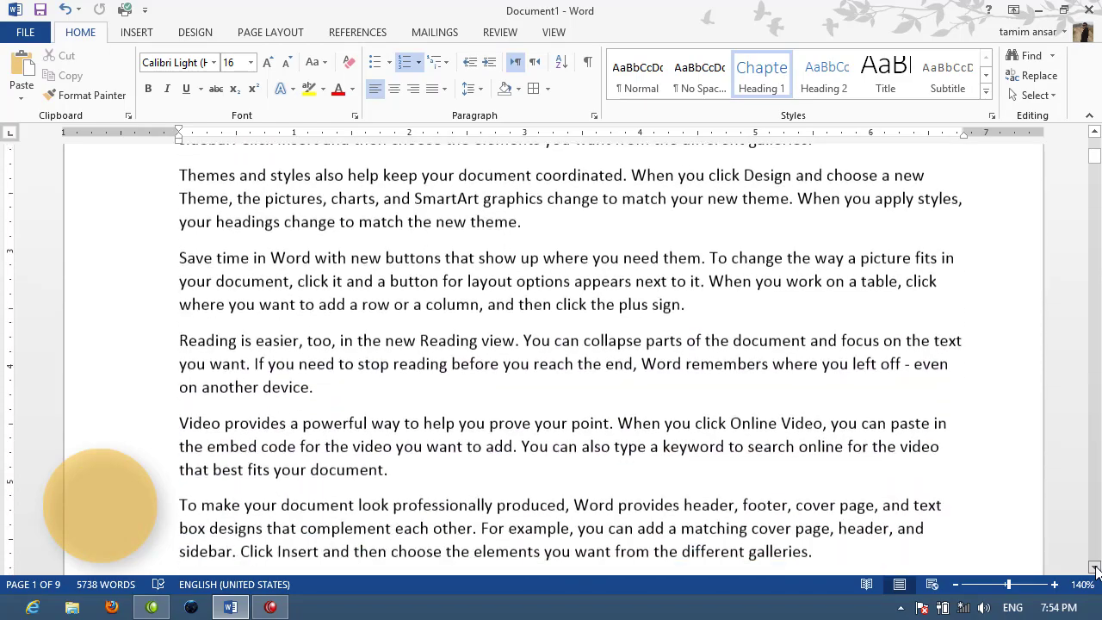
scroll(1097, 570, down, 1)
drag(1095, 158, 1097, 546)
click(404, 340)
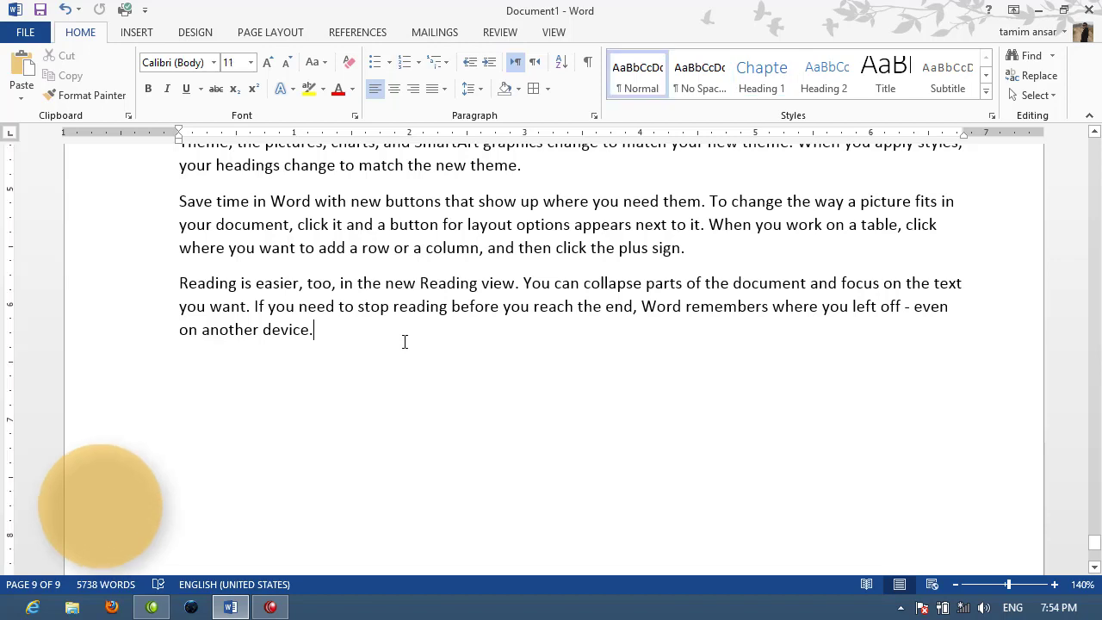
key(Return)
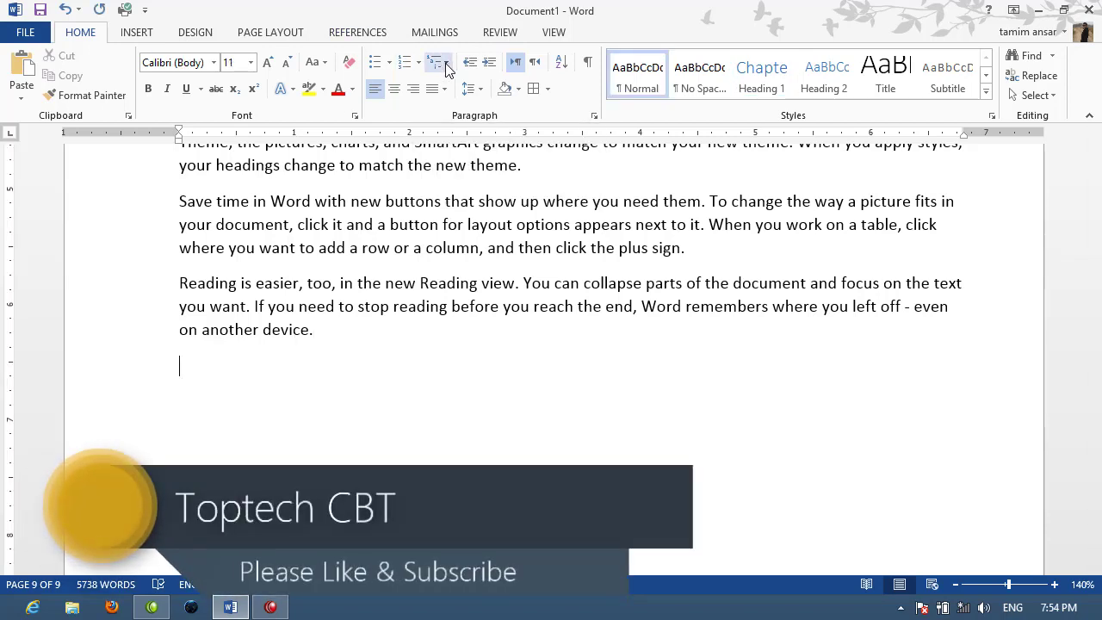
- Make that paragraph the Chapter 2 heading and generate filler paragraphs under it with =rand()
click(437, 62)
click(528, 383)
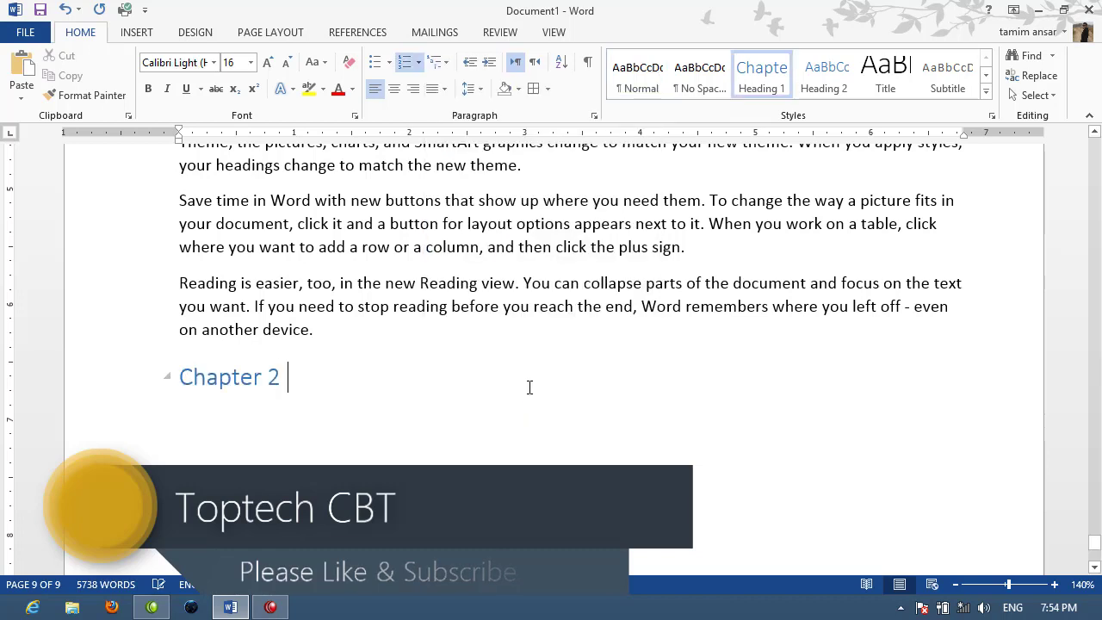
key(Return)
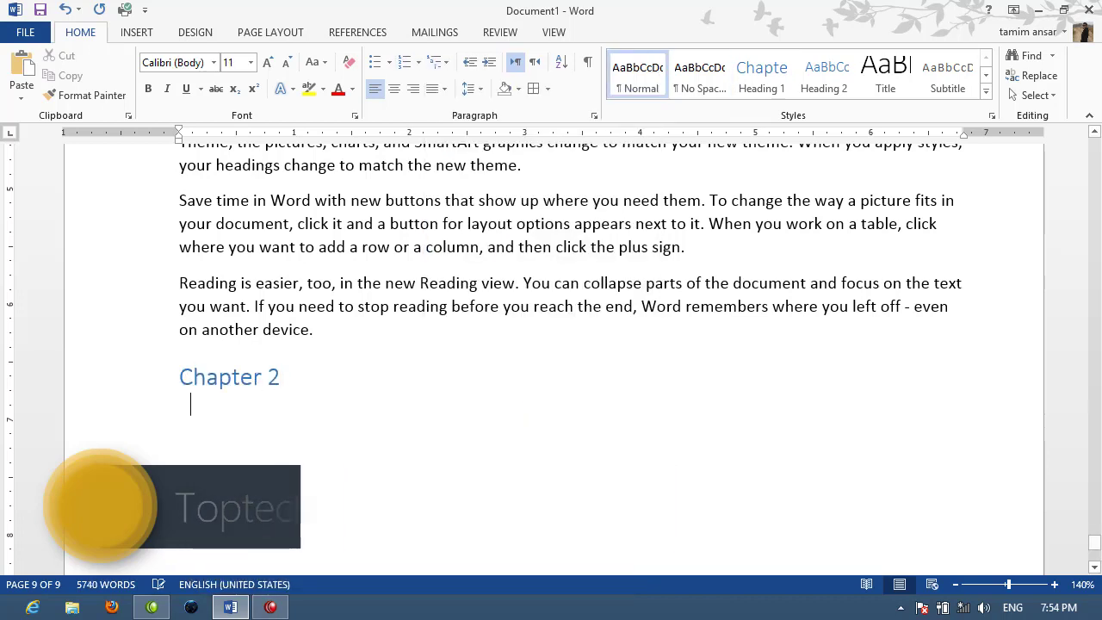
text(=rand()
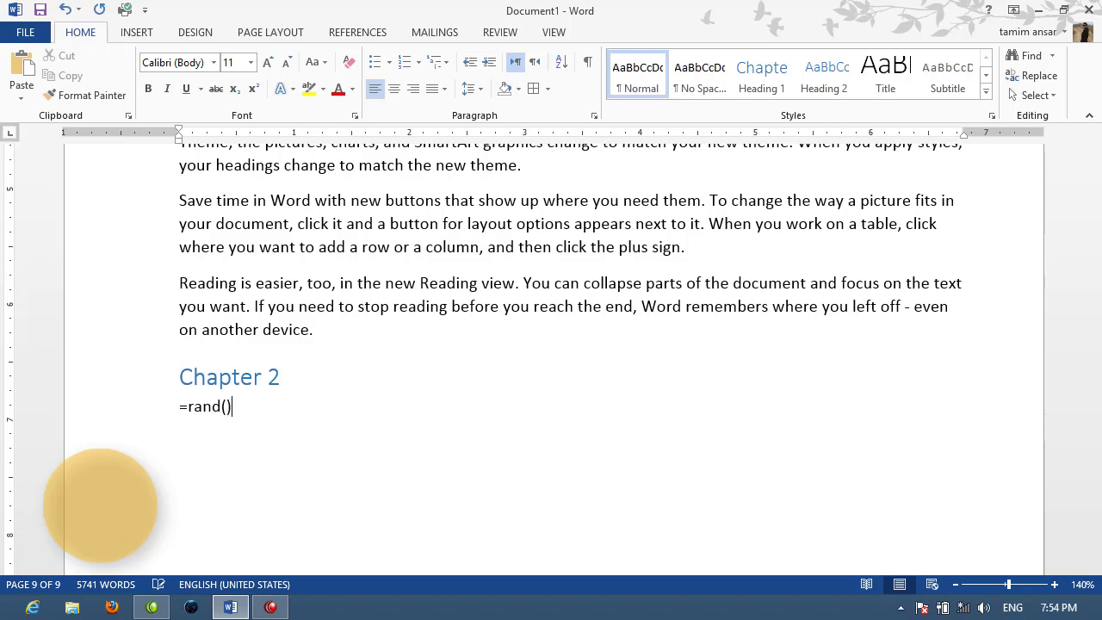
key(Return)
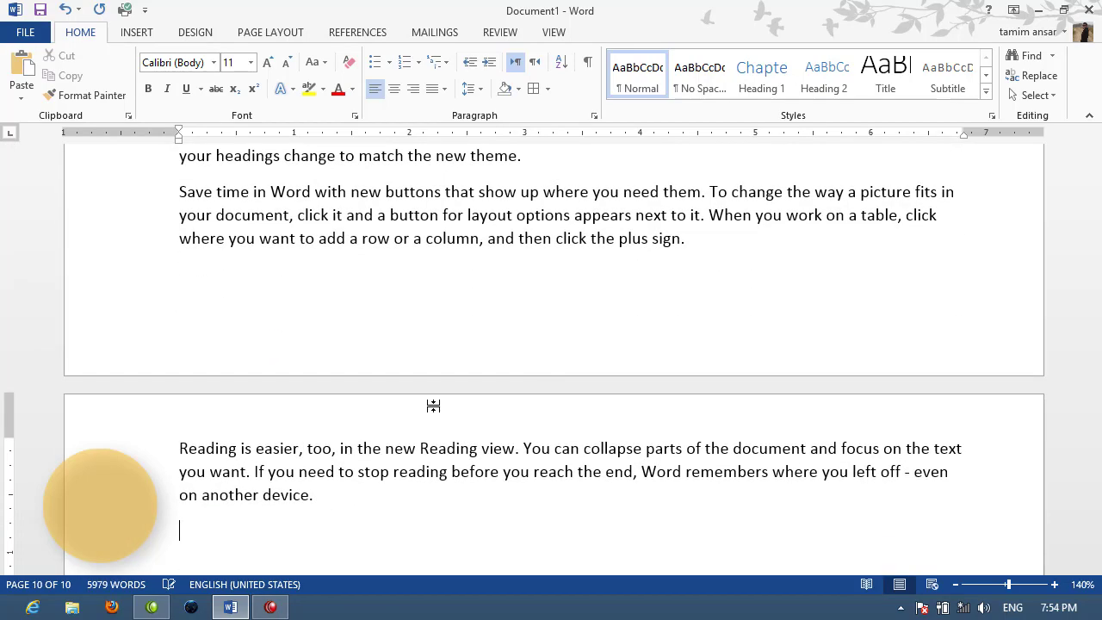
- Collapse the Chapter 1 and Chapter 2 sections, briefly re-expanding Chapter 2
drag(1095, 516, 1086, 76)
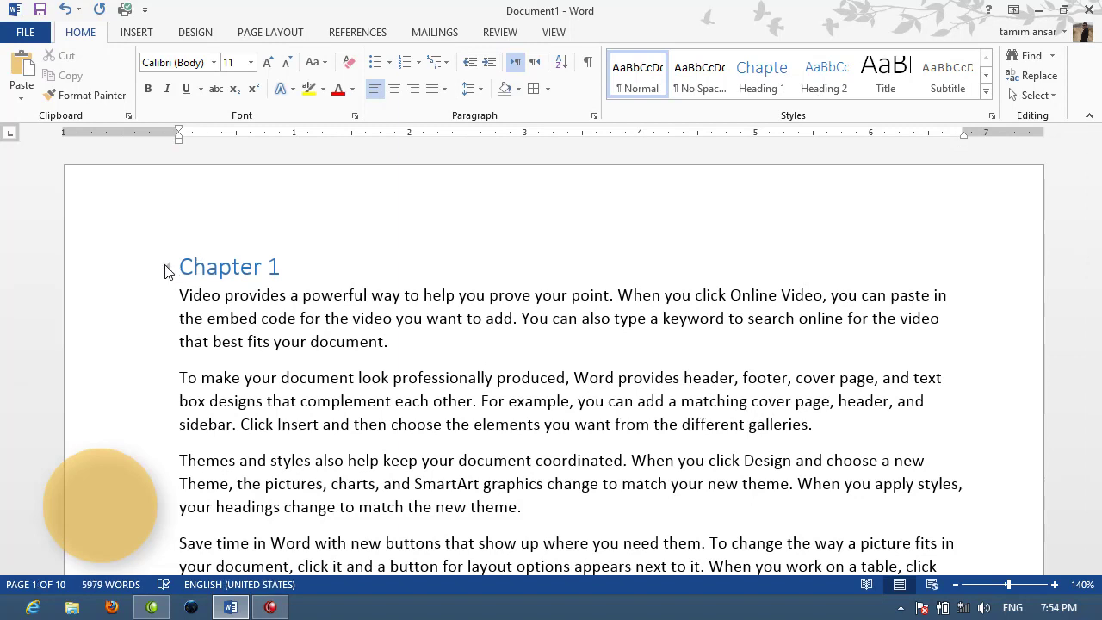
mouse_move(172, 268)
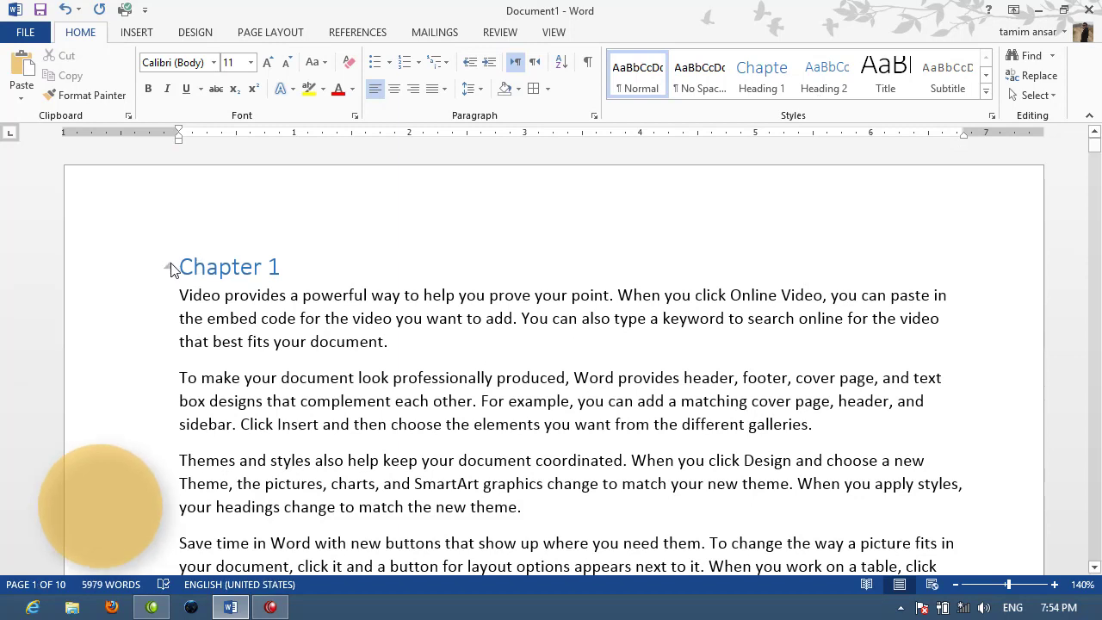
click(169, 265)
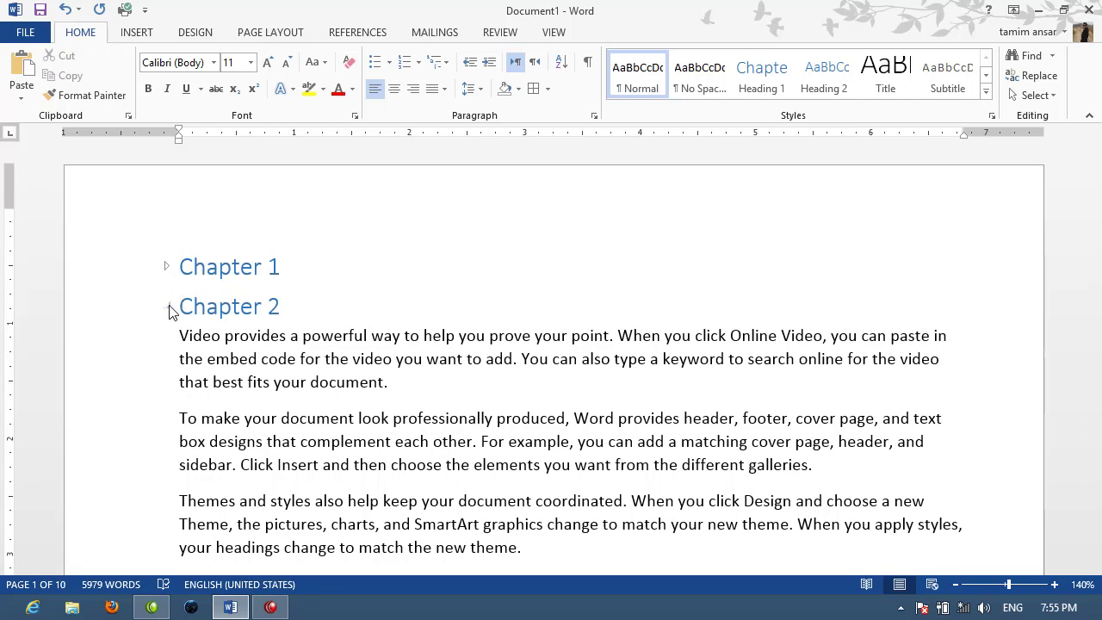
click(168, 307)
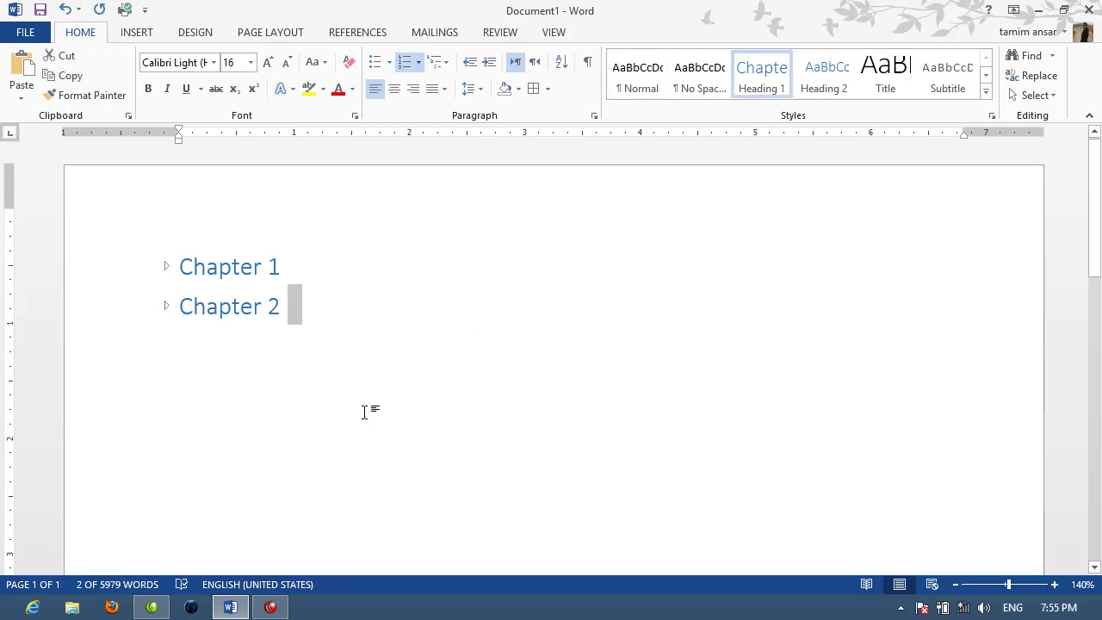
click(168, 308)
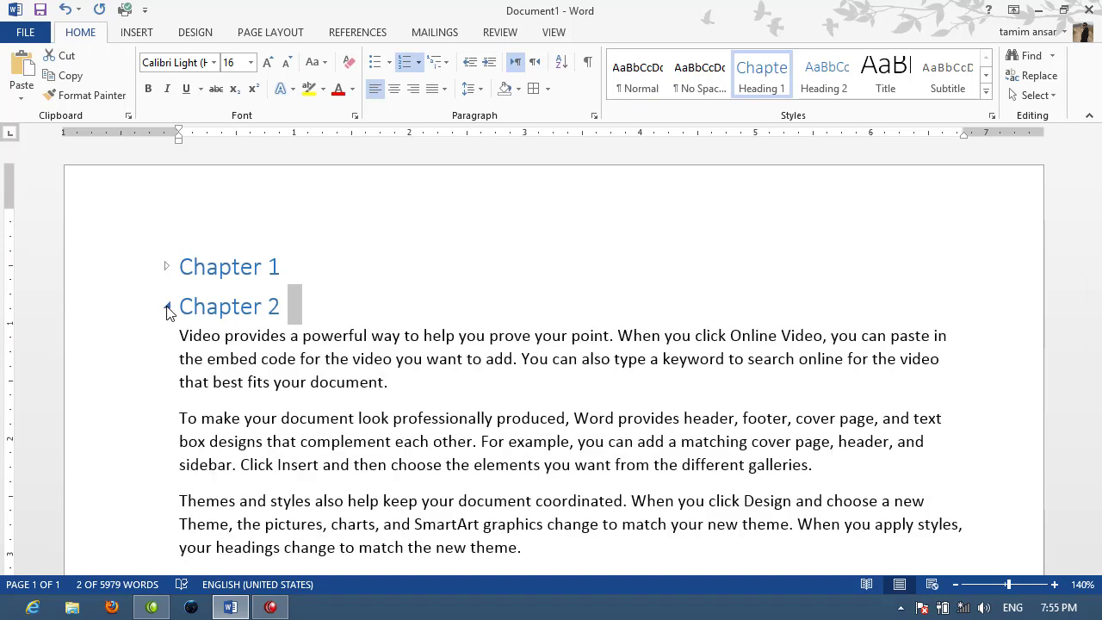
click(168, 308)
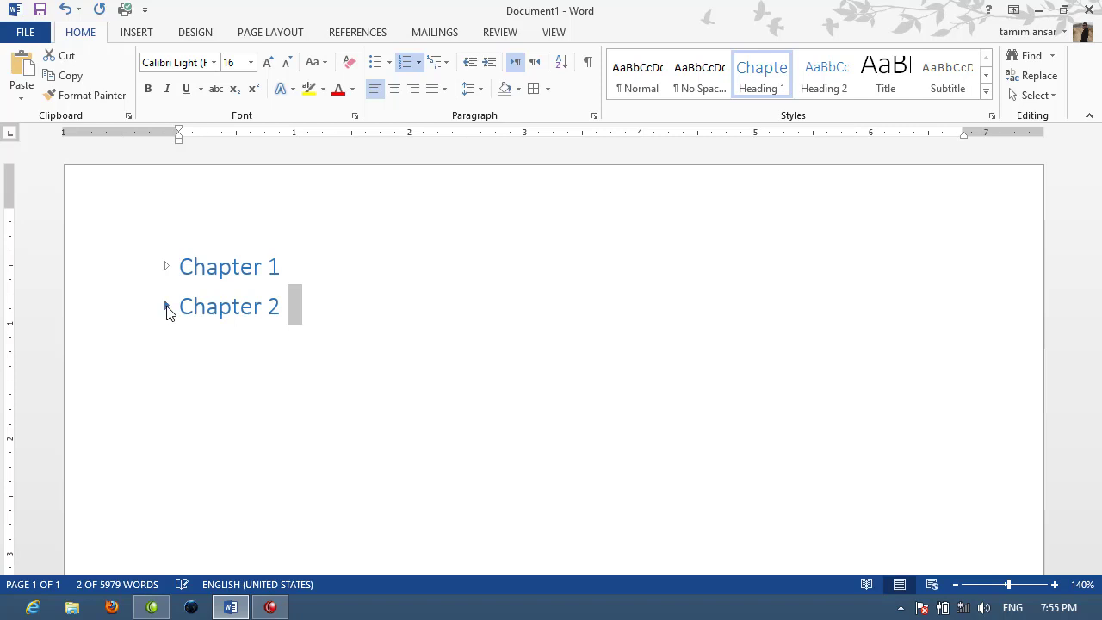
- Expand all headings with Alt+Shift+A, restore the accidentally deleted Chapter 2 heading, and return to the top
key(ctrl+a)
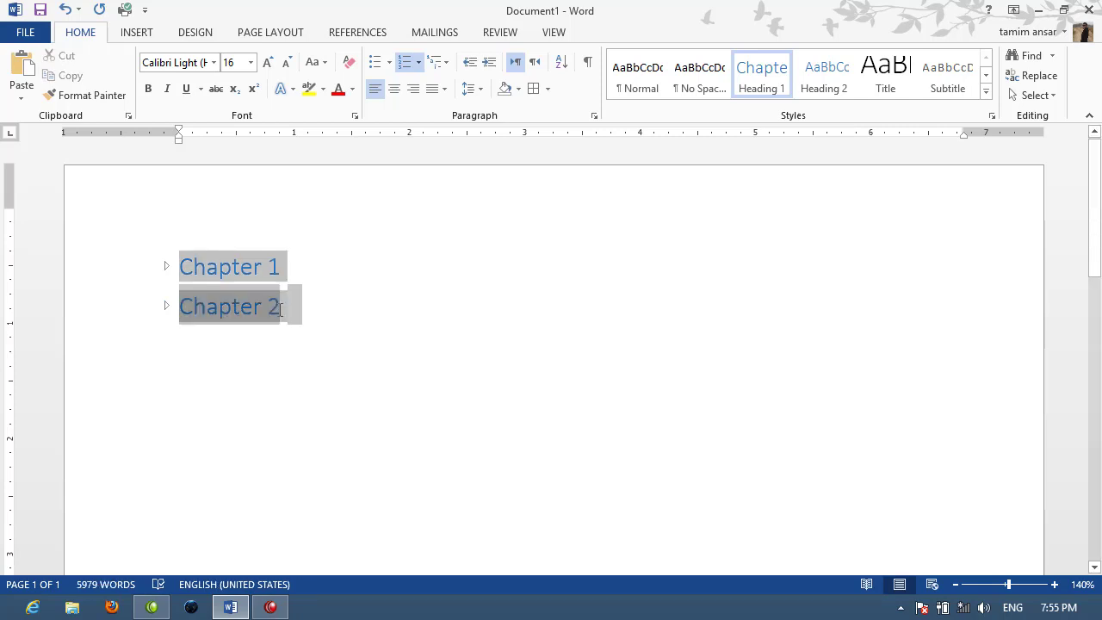
click(292, 310)
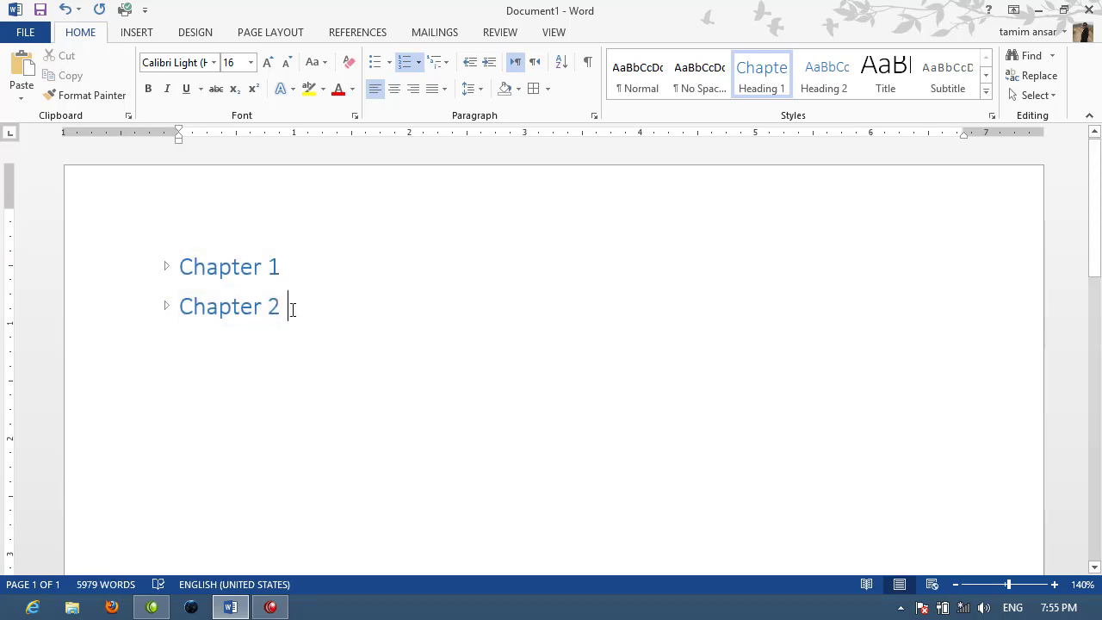
key(alt+shift+a)
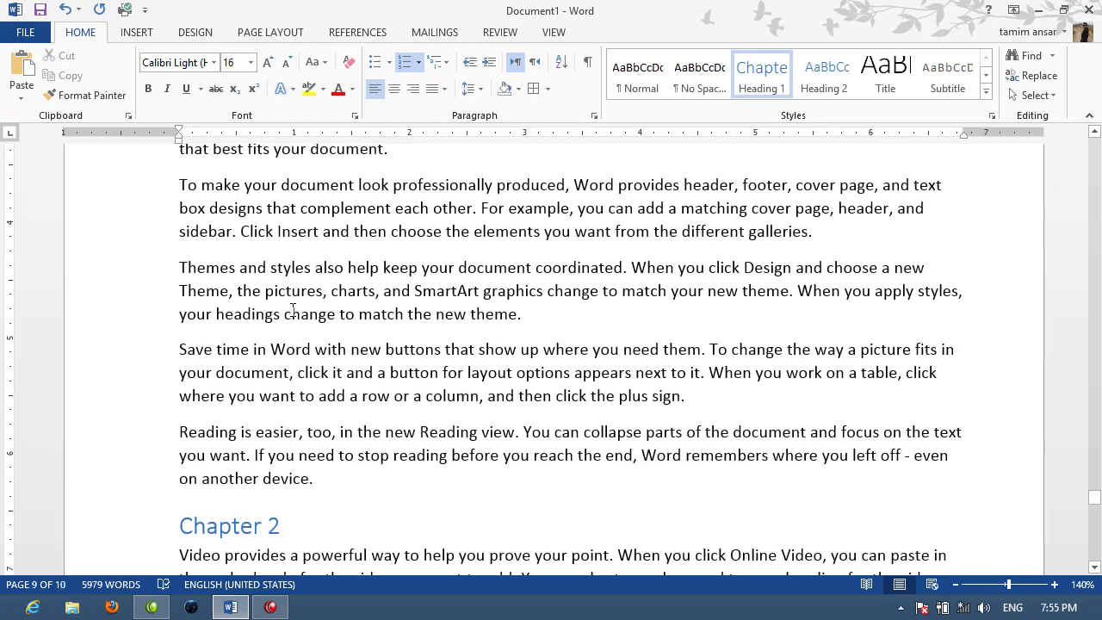
key(BackSpace)
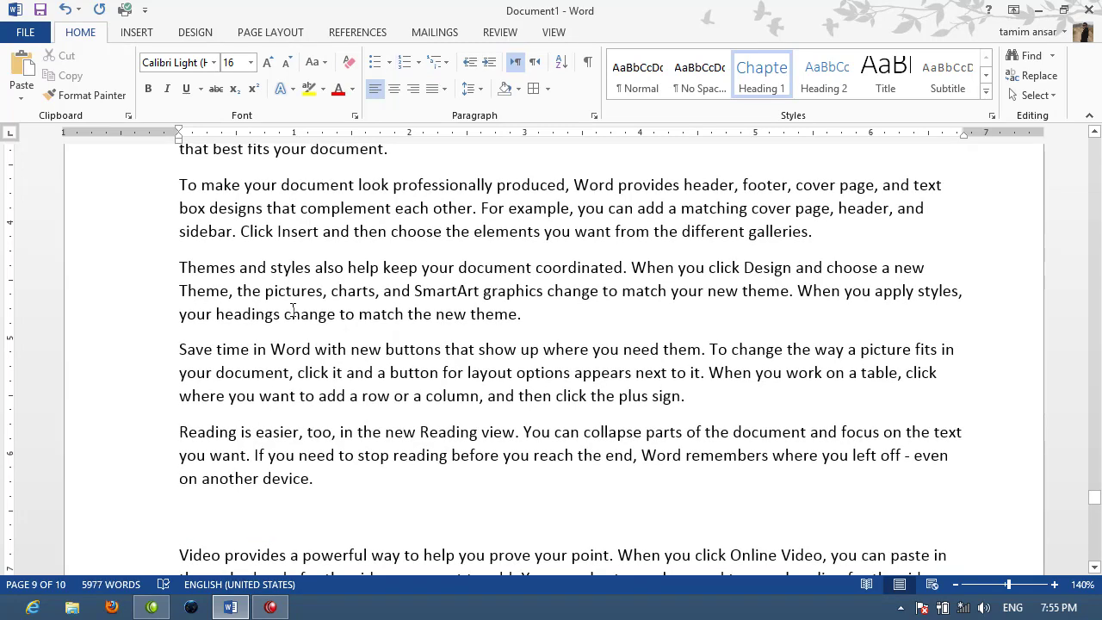
key(BackSpace)
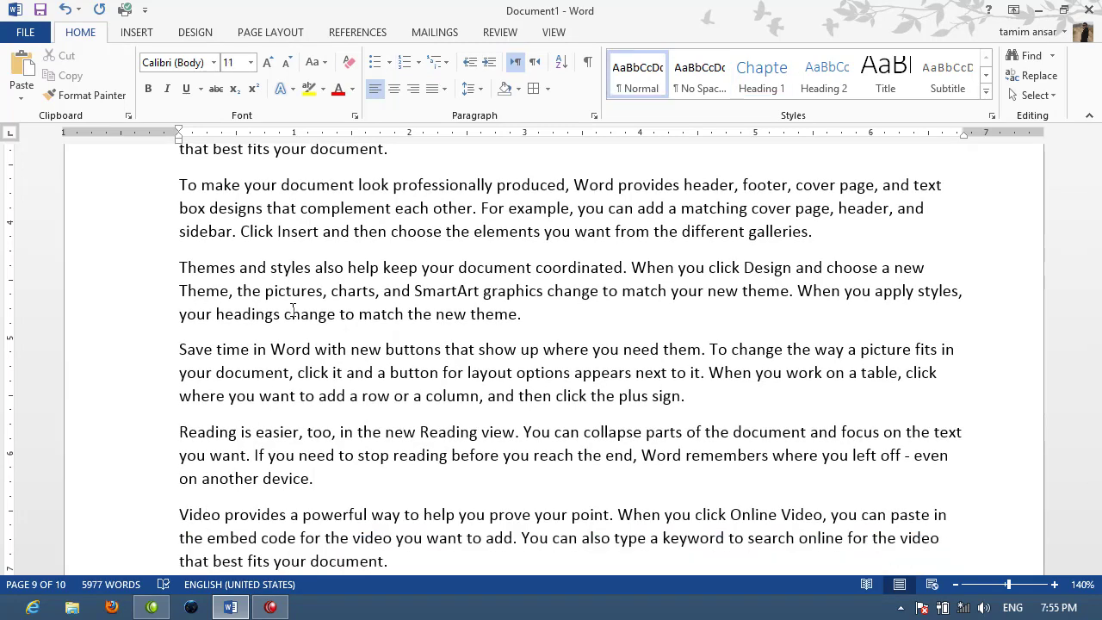
key(ctrl+z)
key(ctrl+z)
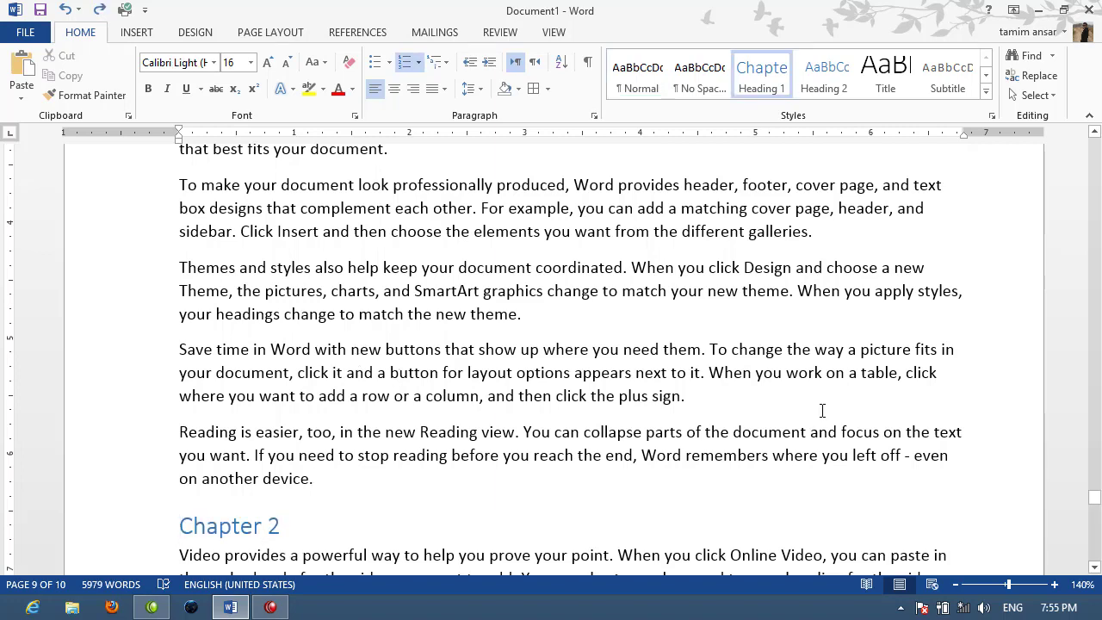
drag(1095, 488, 1085, 249)
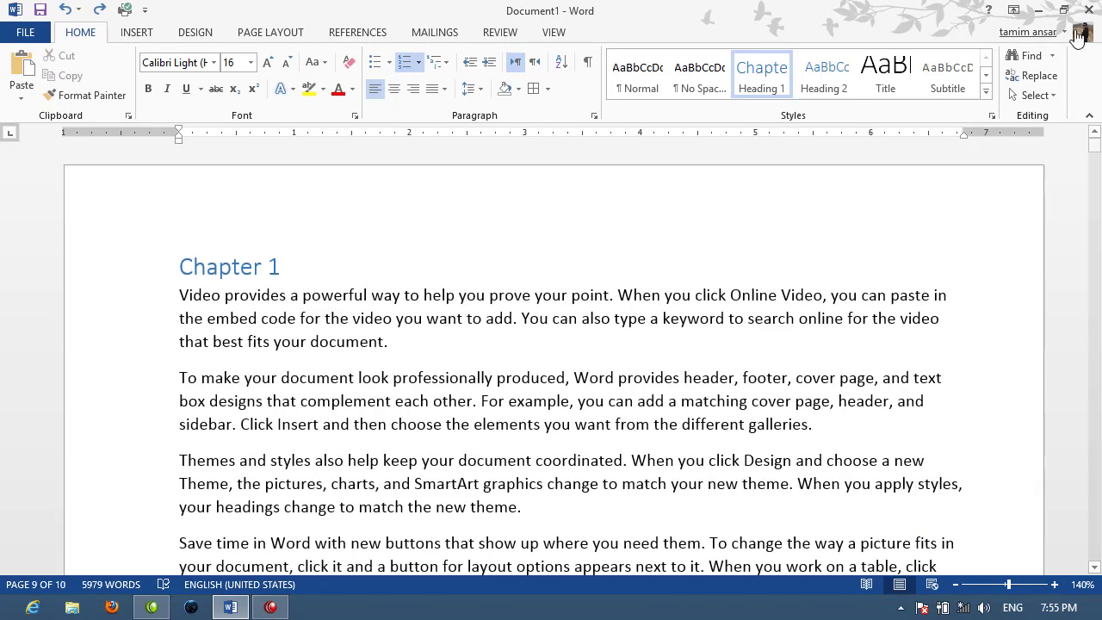
- Show the Navigation Pane and jump to Chapter 2, then back to Chapter 1
click(551, 33)
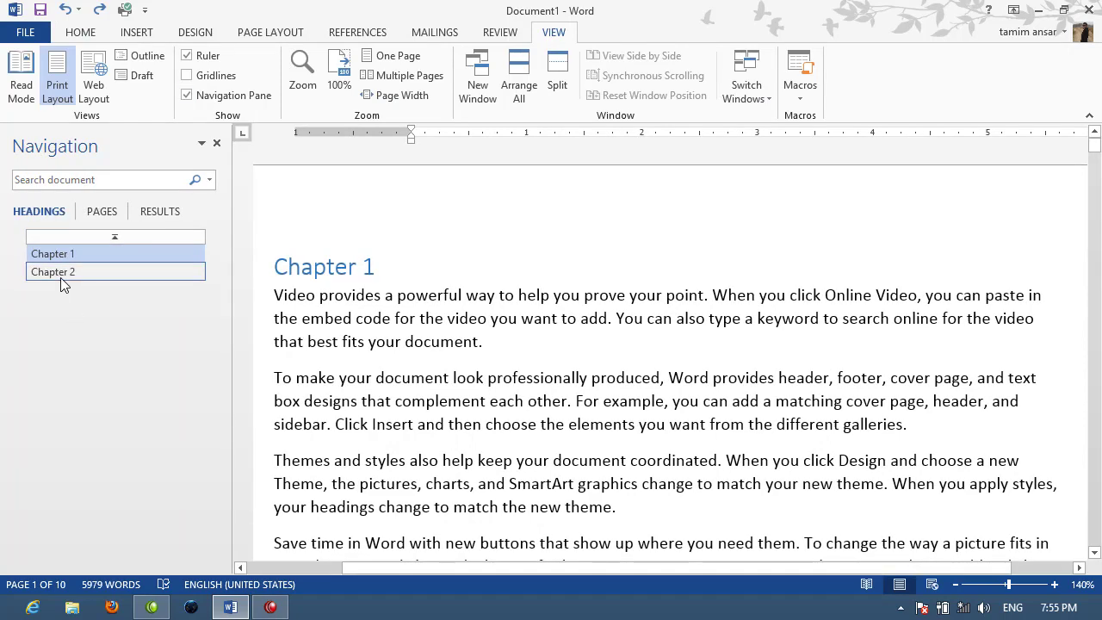
click(60, 274)
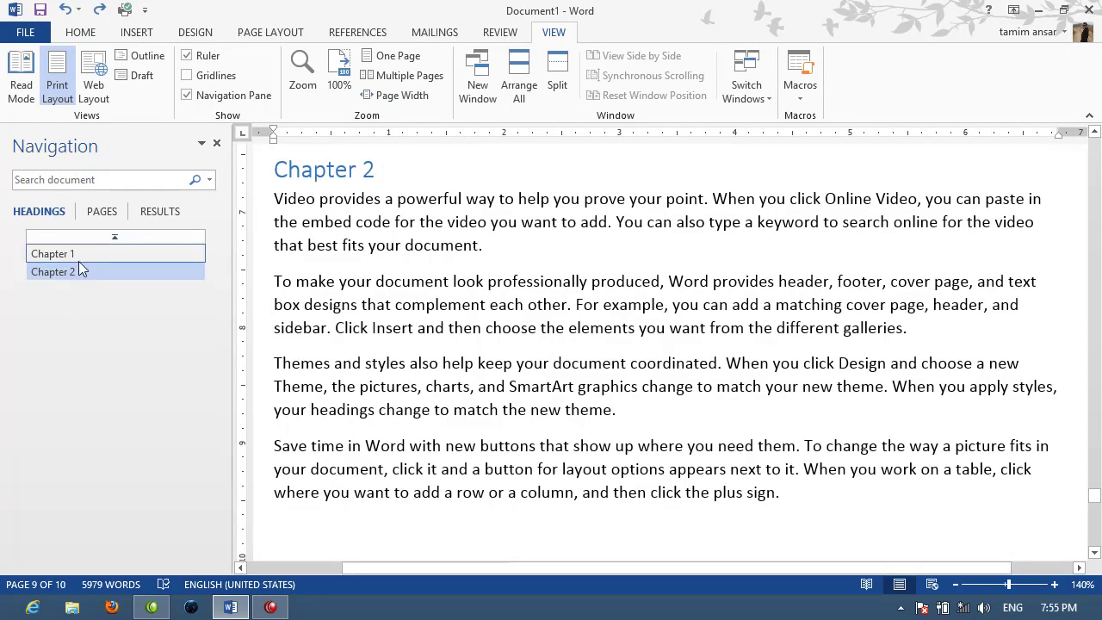
click(78, 261)
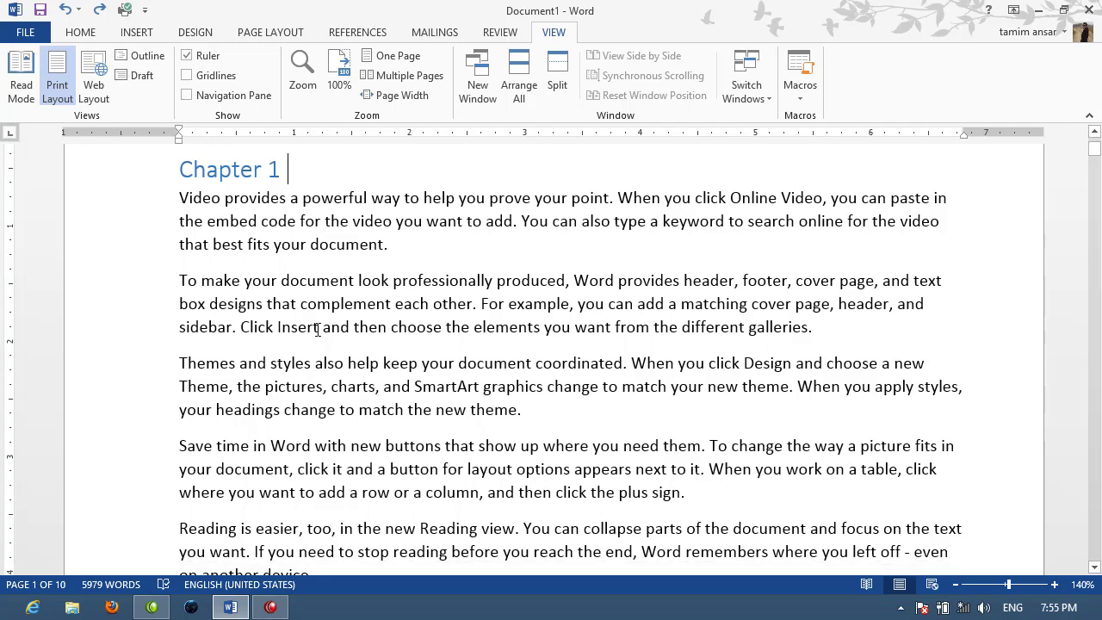
- Select all the document's text and delete it, leaving a blank page
key(ctrl+a)
key(Delete)
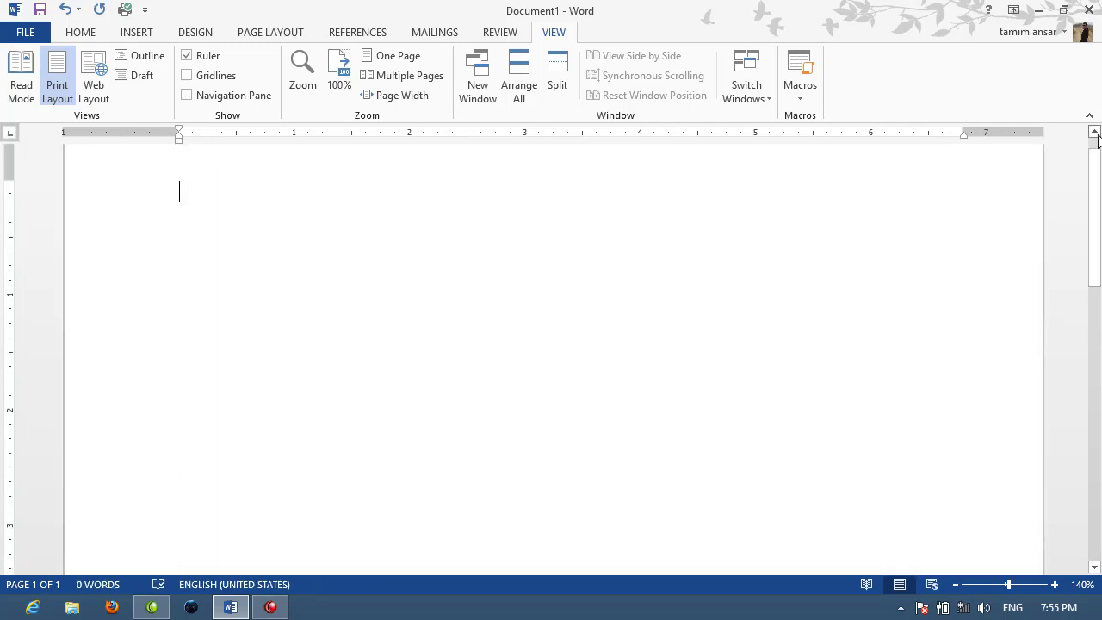
scroll(534, 258, up, 2)
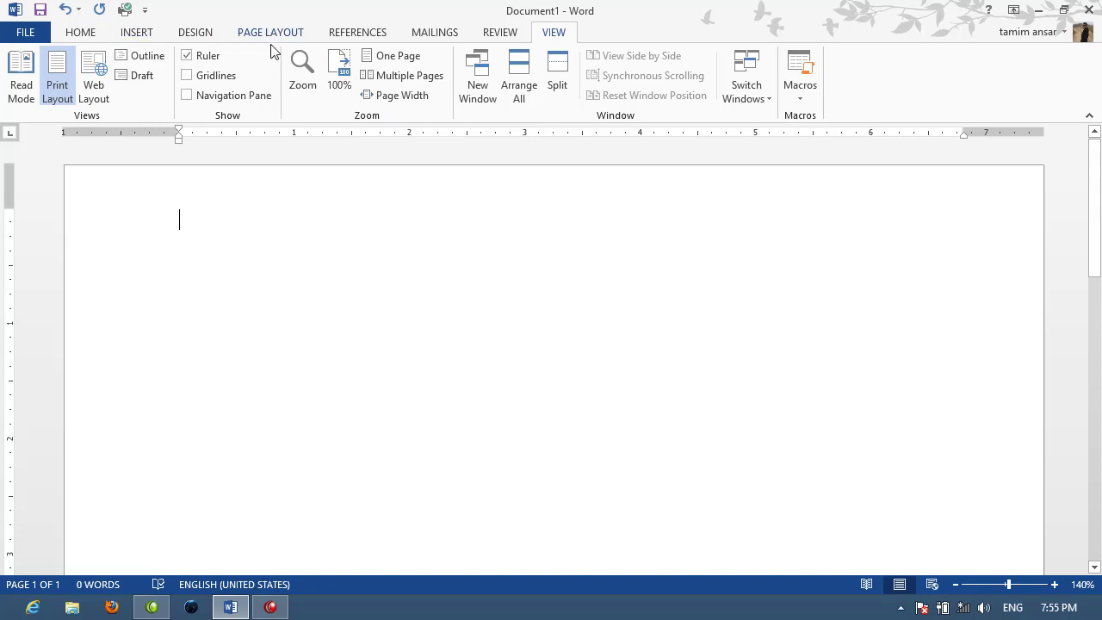
- Apply the Chapter 1 / Heading 2 / Heading 3 multilevel list to the first line, undoing a plain numbered list
click(81, 35)
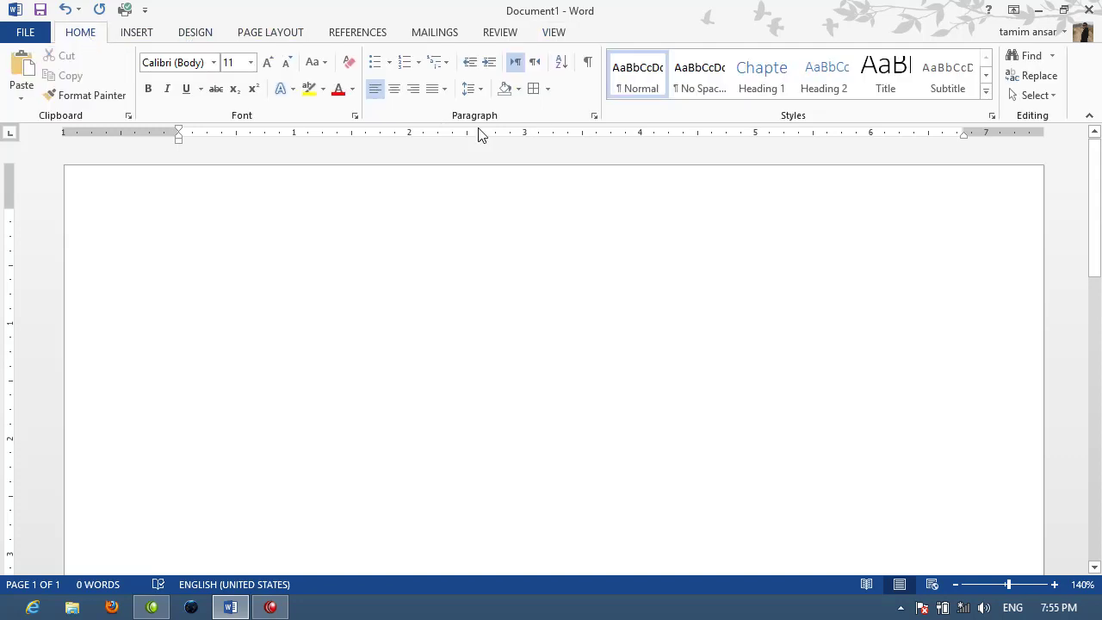
click(442, 60)
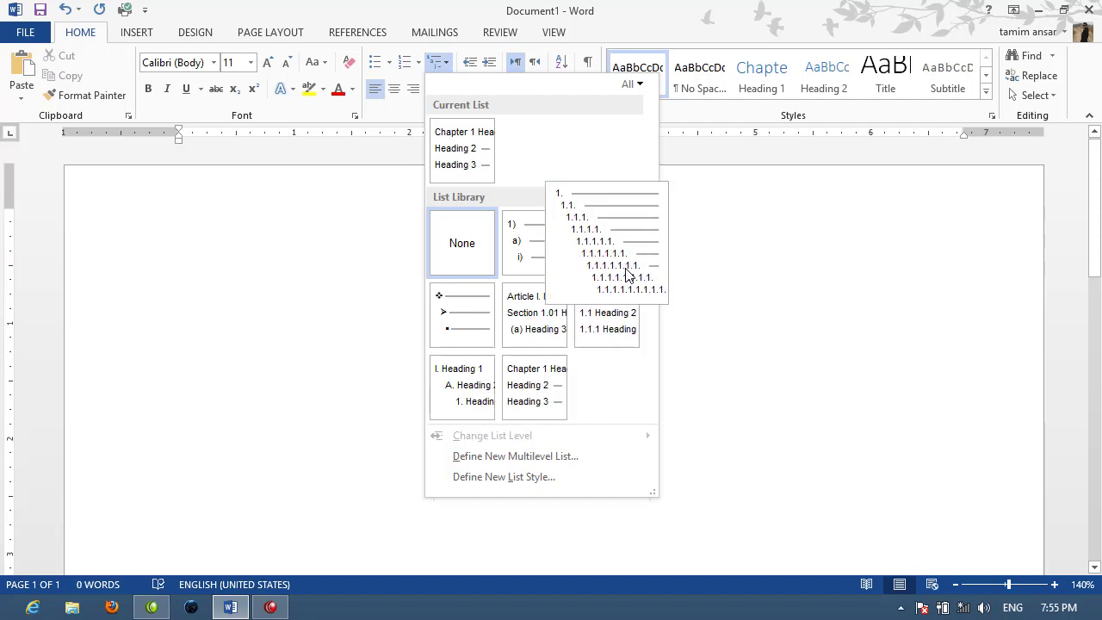
click(617, 321)
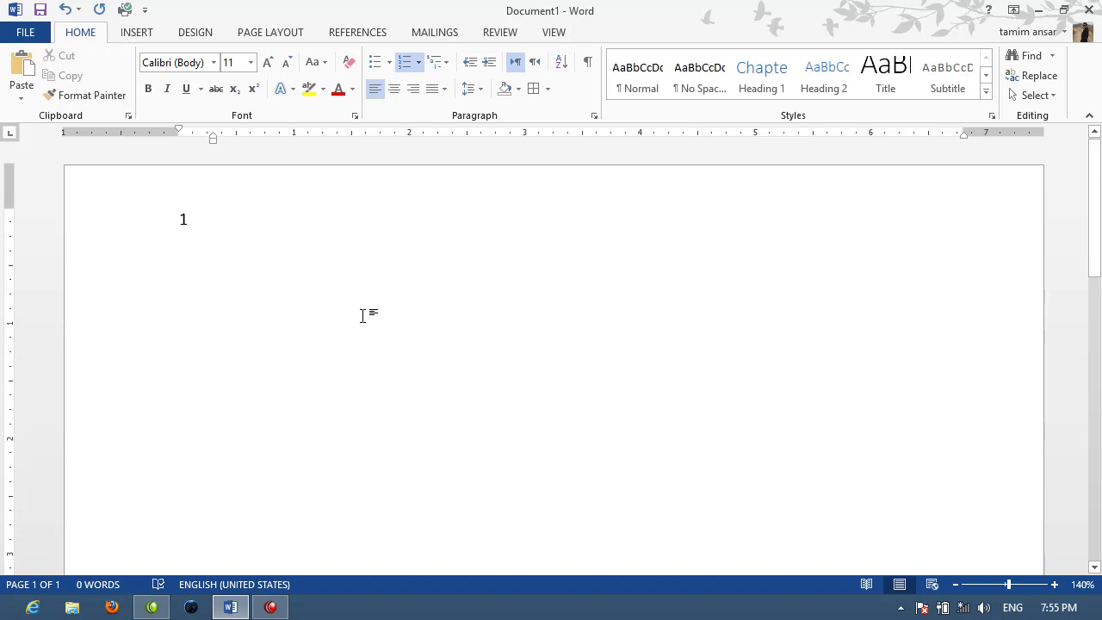
key(ctrl+z)
click(438, 62)
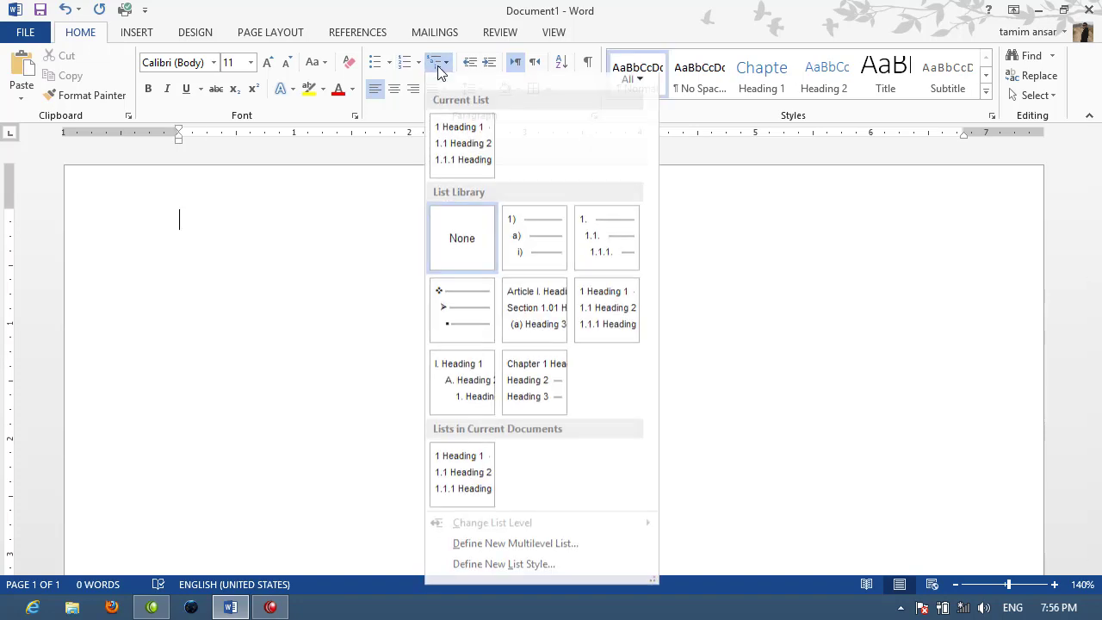
click(537, 373)
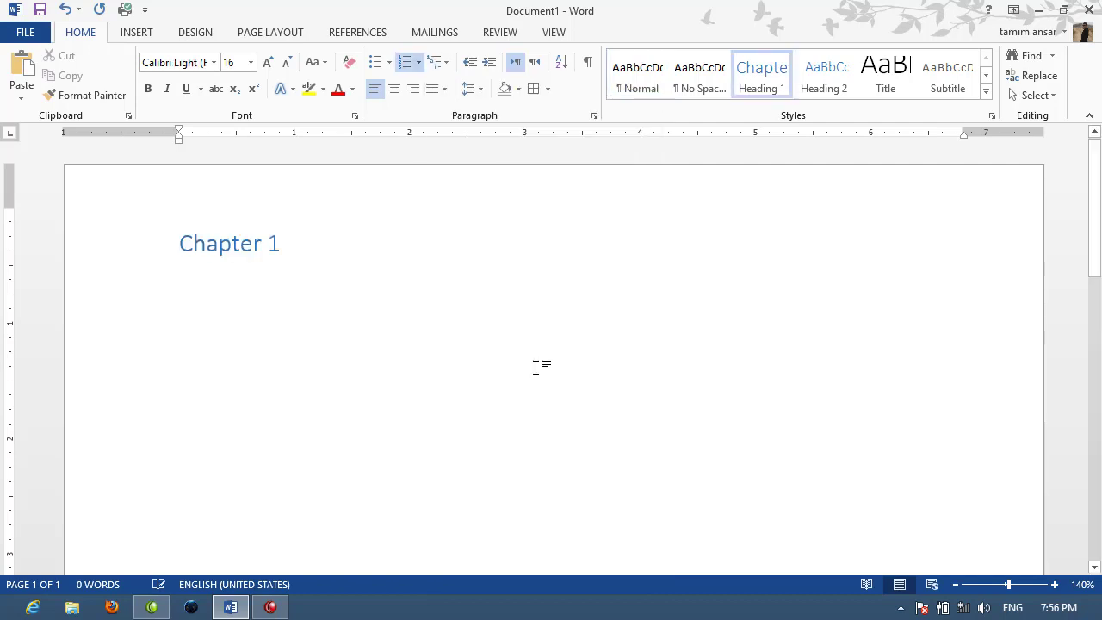
- Replace the Chapter 1 label with the heading 'BBA' and generate five filler paragraphs with =RAND()
click(256, 250)
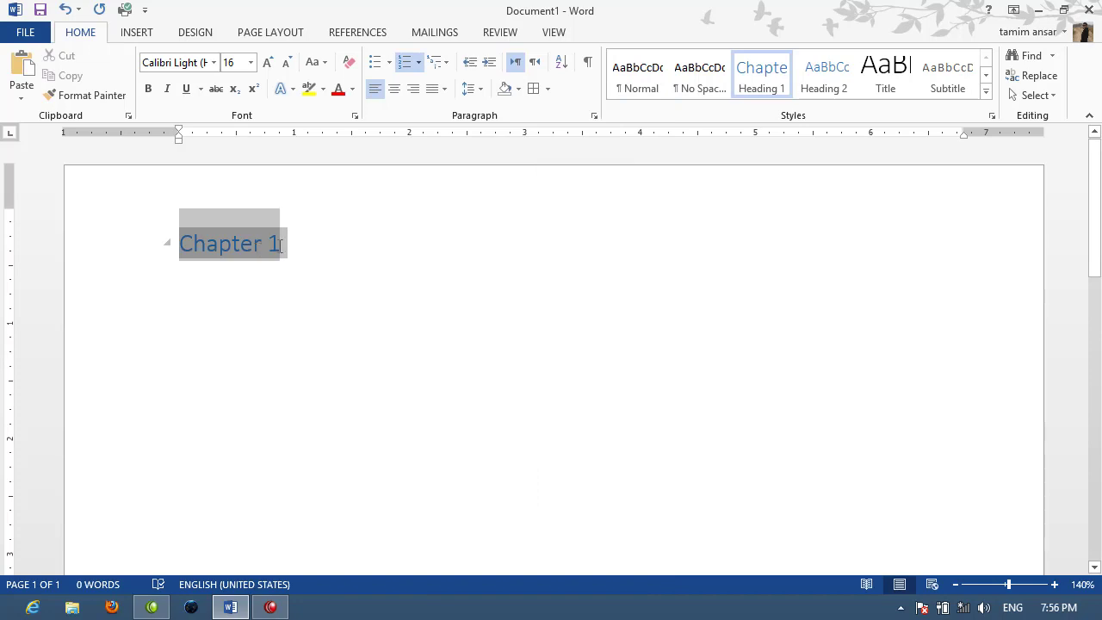
key(BackSpace)
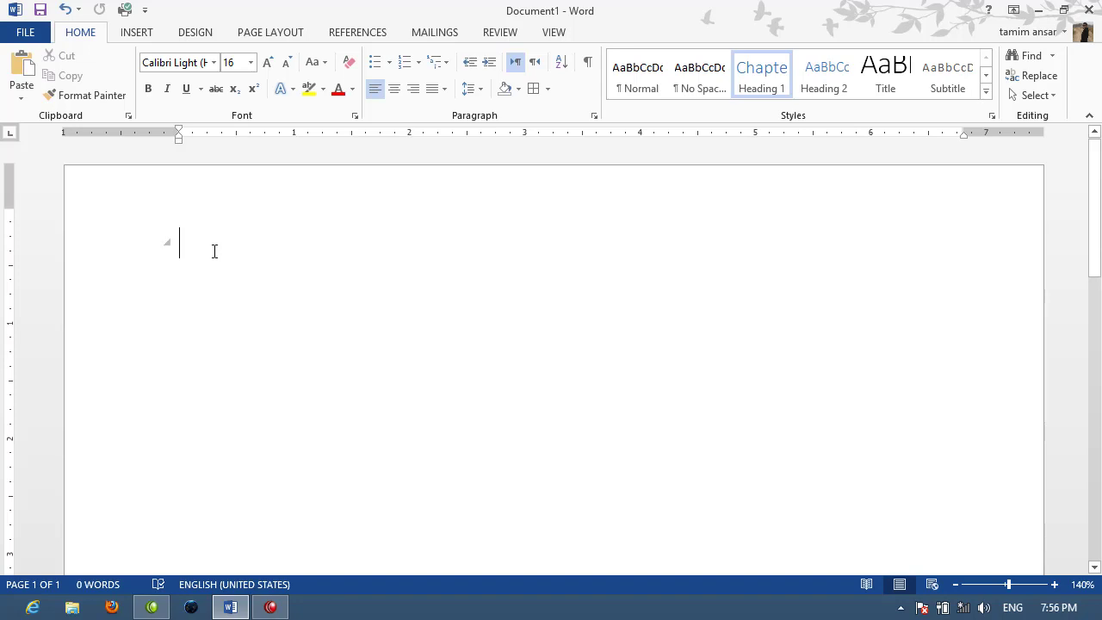
text(bba)
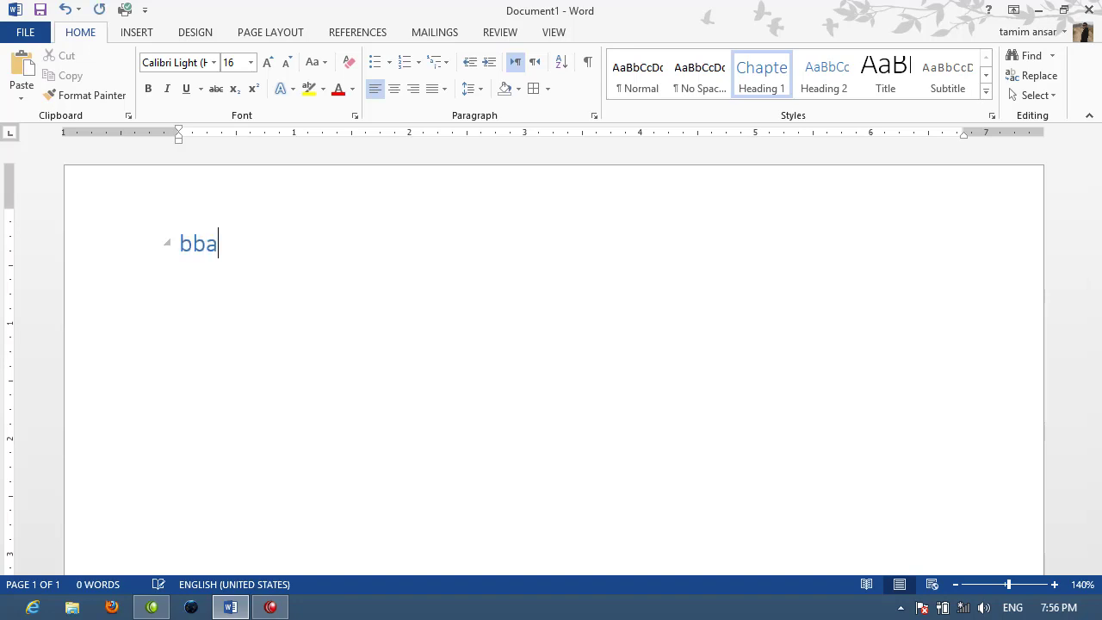
key(BackSpace)
key(BackSpace)
key(BackSpace)
text(A)
key(BackSpace)
text(BA)
key(Return)
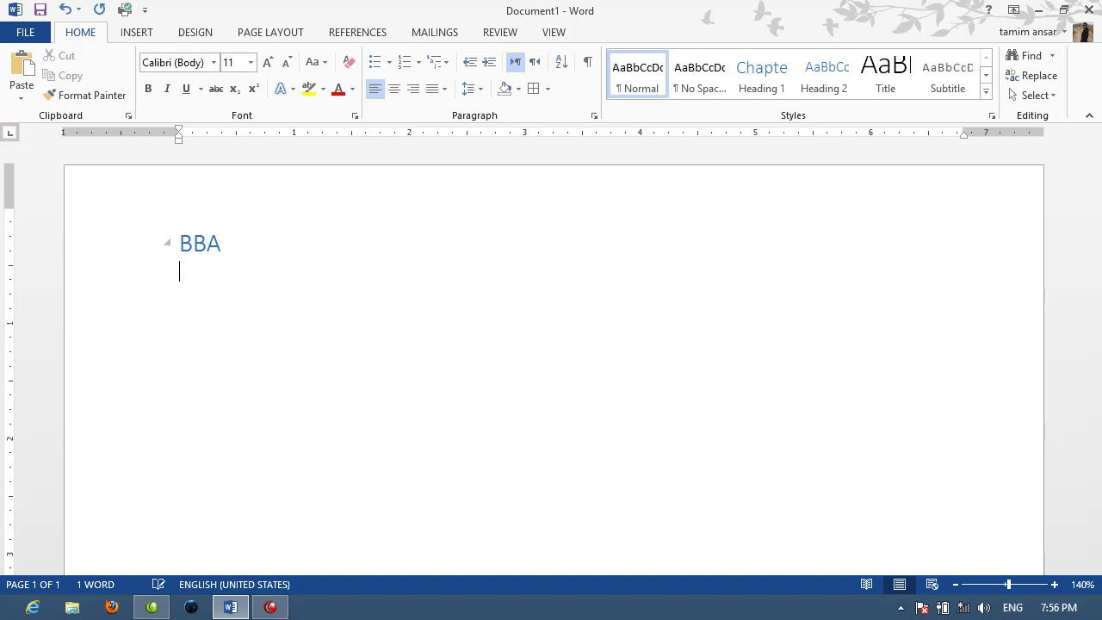
text(=RAND()
text())
key(Return)
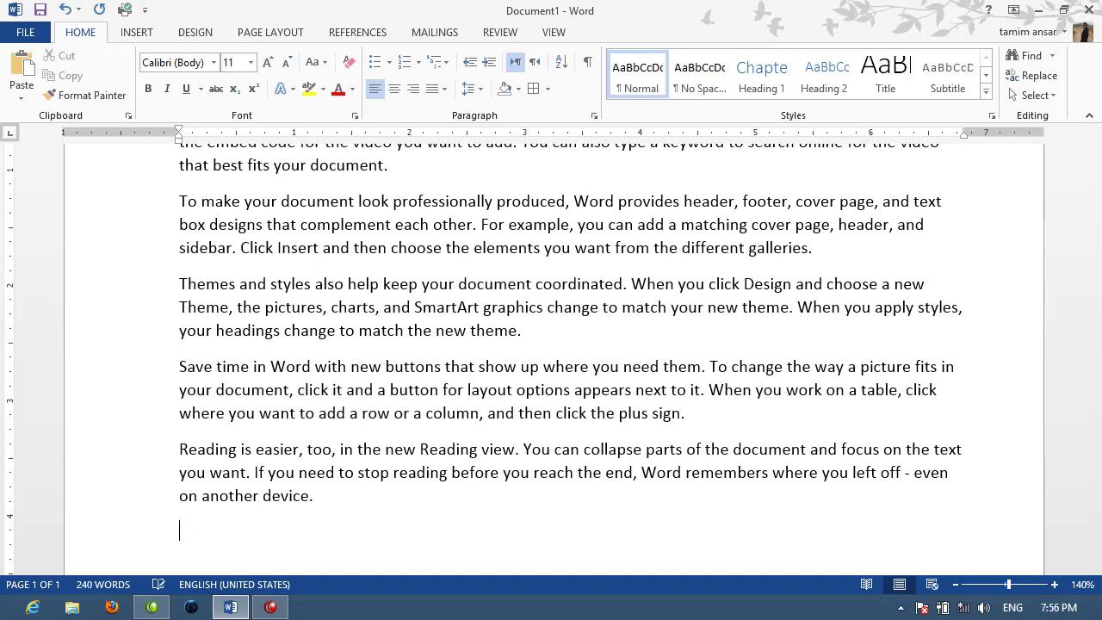
- Add a new Chapter-list Heading 1 line after the last paragraph and title it 'DBA'
key(ctrl+alt+1)
text(Chapter 1)
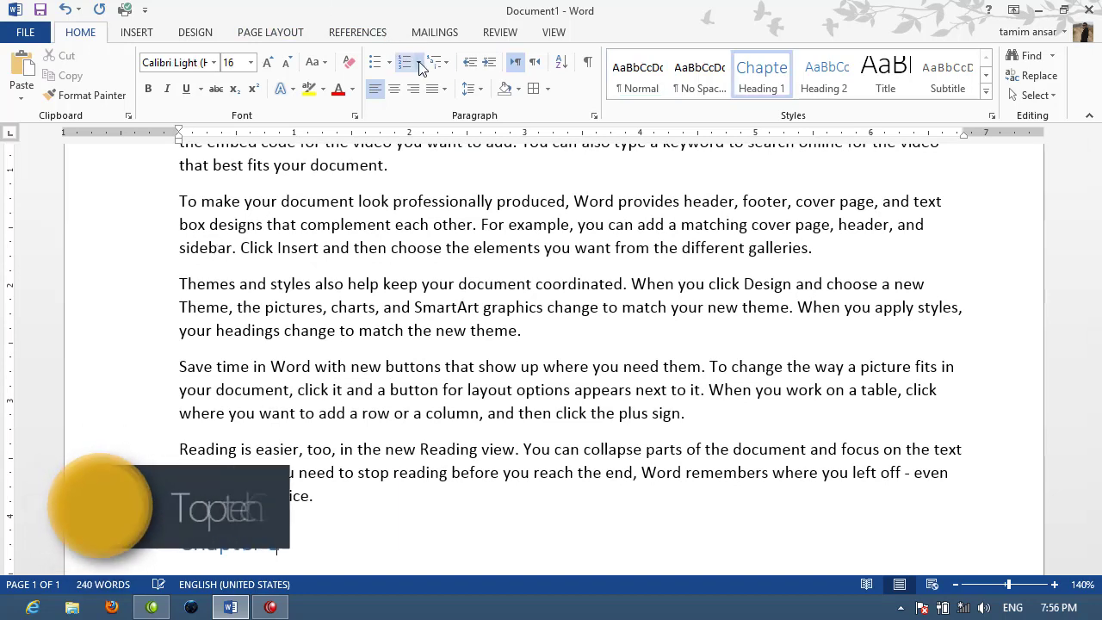
click(442, 64)
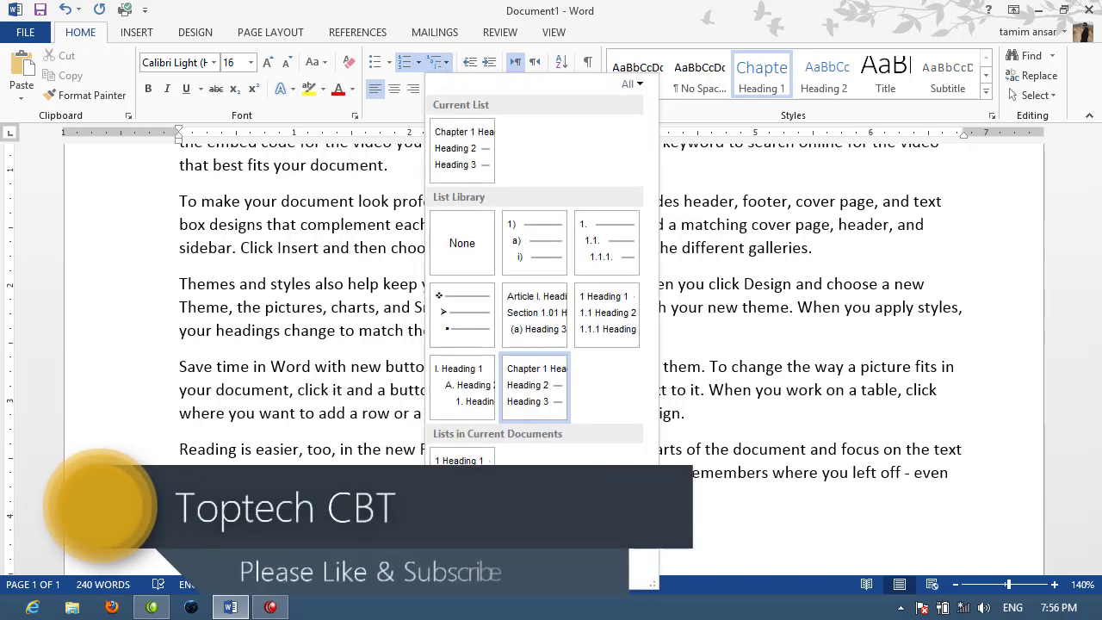
click(535, 387)
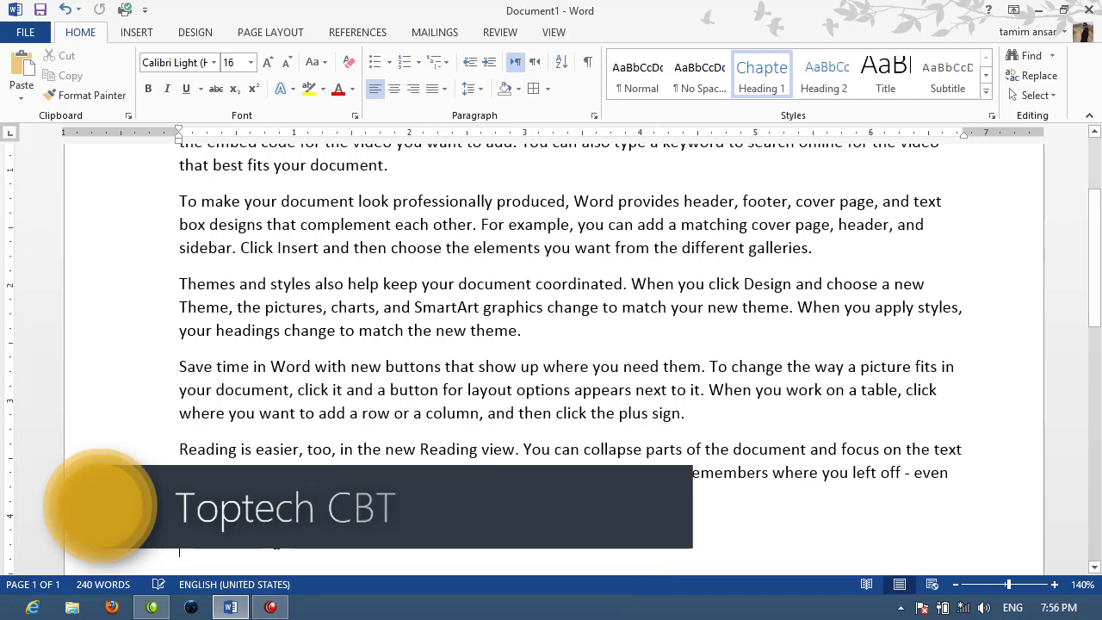
text(BBA)
key(BackSpace)
key(BackSpace)
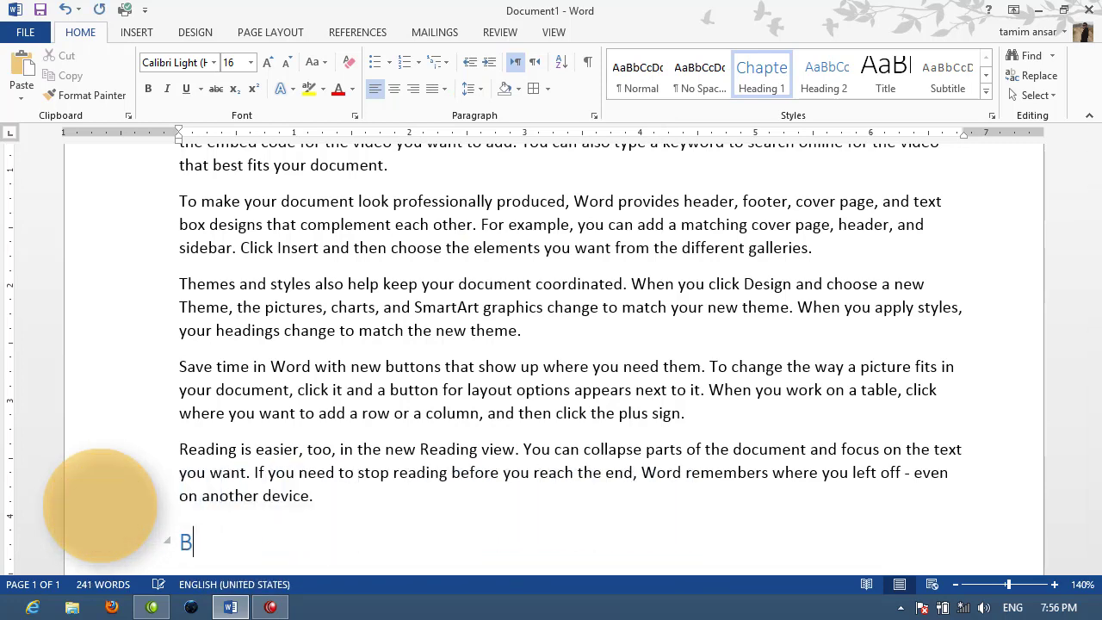
key(BackSpace)
text(DBA)
- Generate filler paragraphs under the DBA heading with =RAND()
key(Return)
text(=RAND()
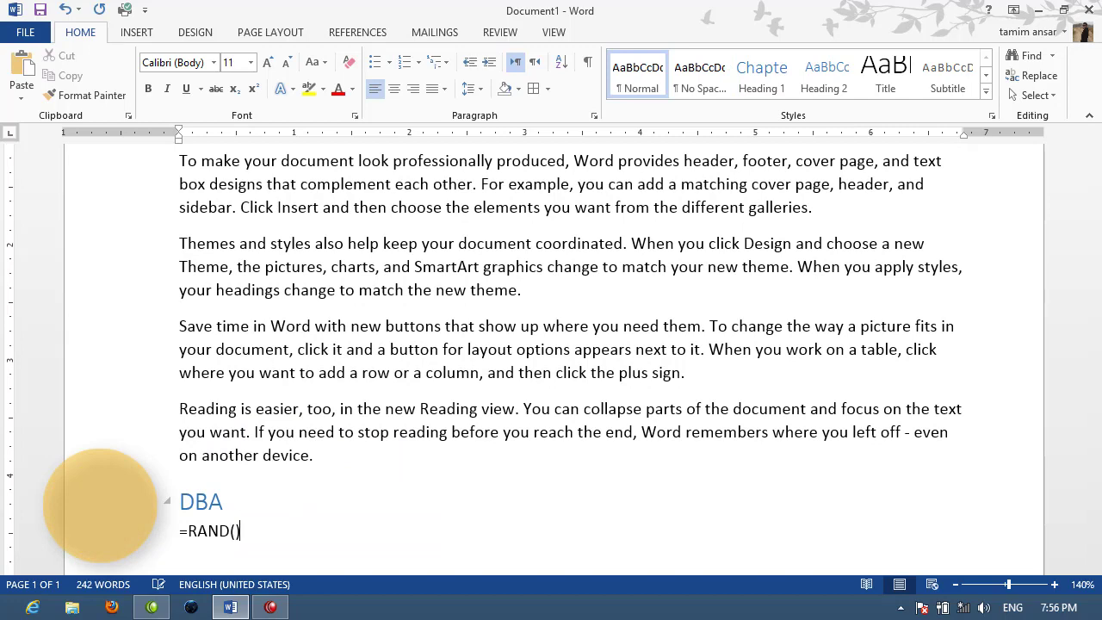
key(Return)
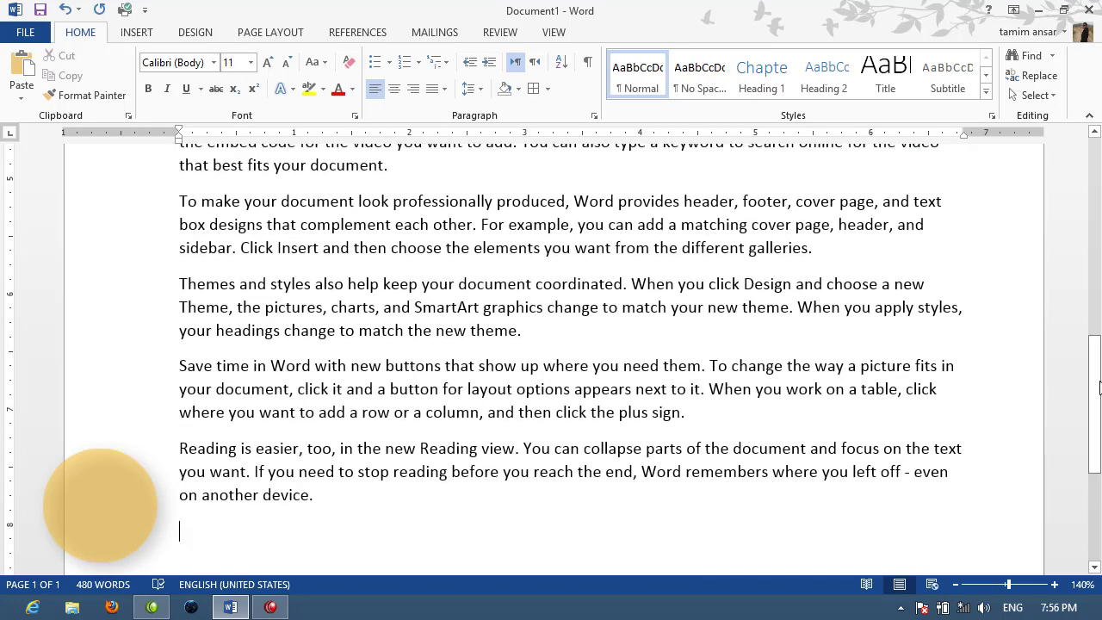
scroll(1099, 388, up, 10)
scroll(1099, 387, up, 5)
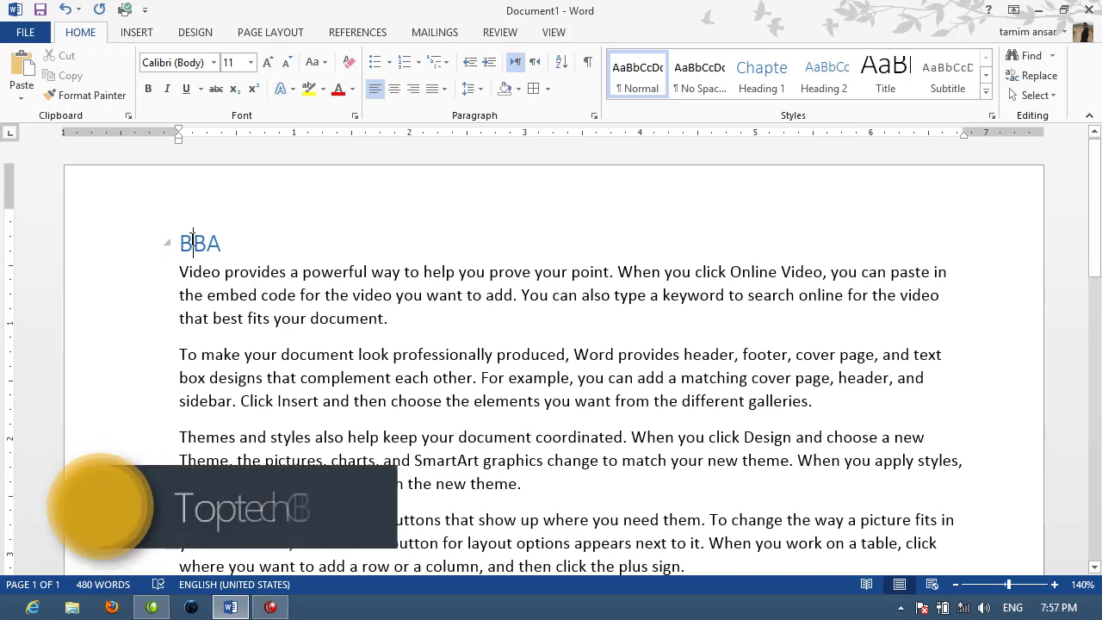
- Collapse the BBA and DBA headings using their triangles so only the two titles show
click(193, 244)
text(DBA)
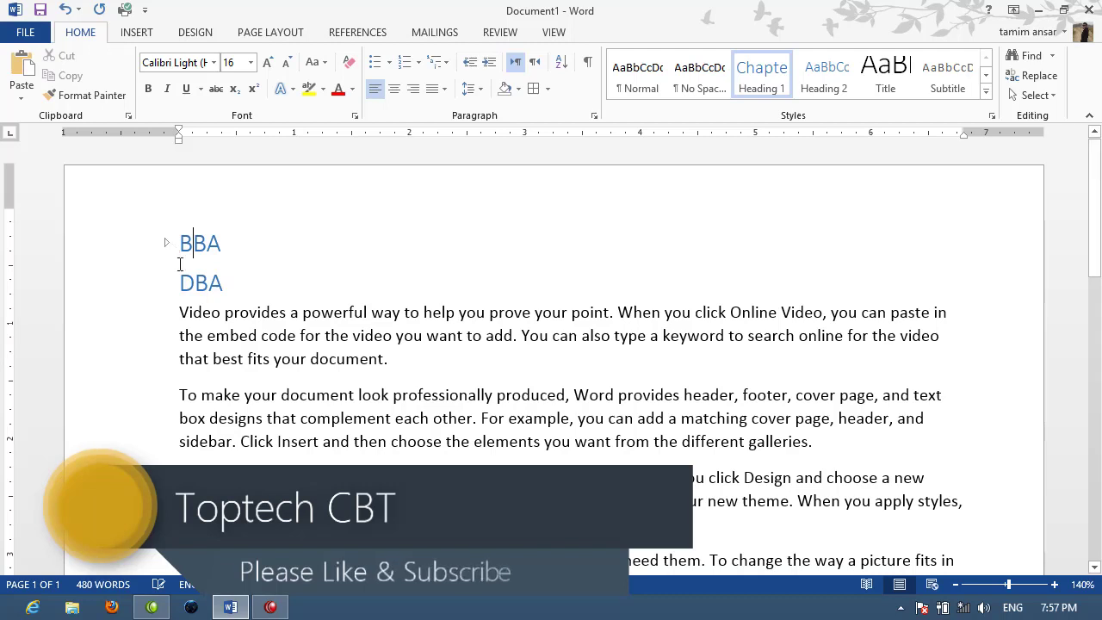
click(167, 284)
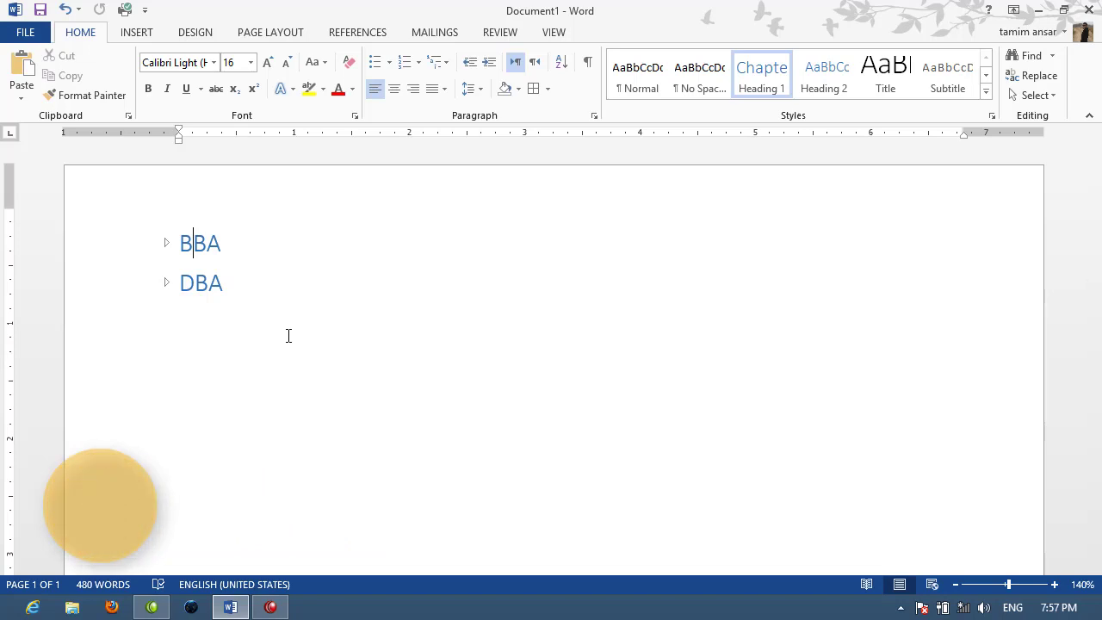
click(553, 35)
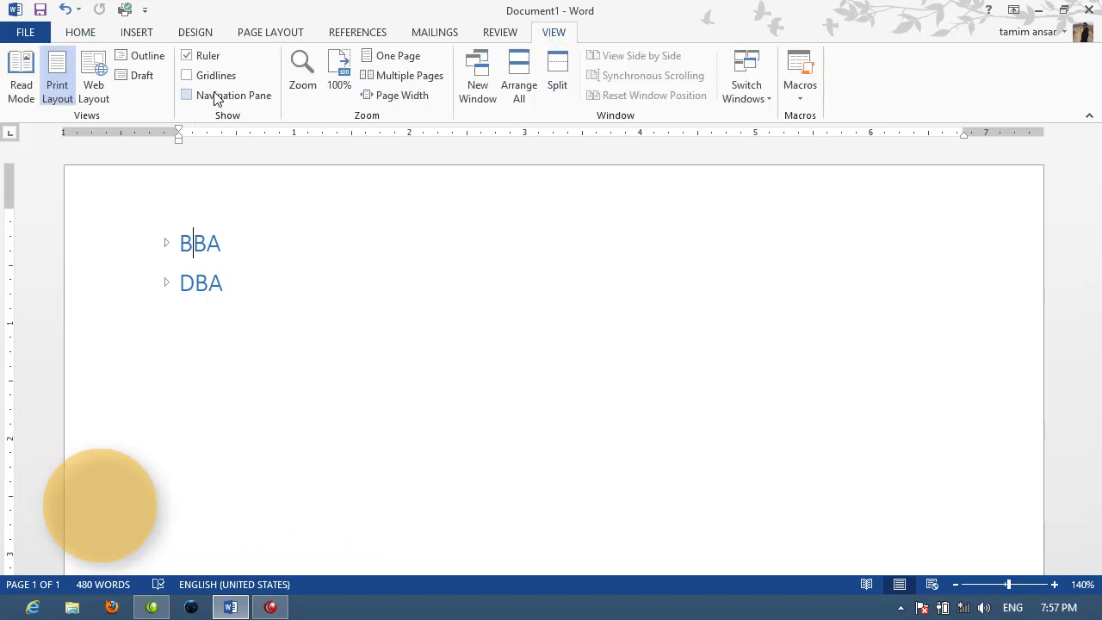
click(216, 97)
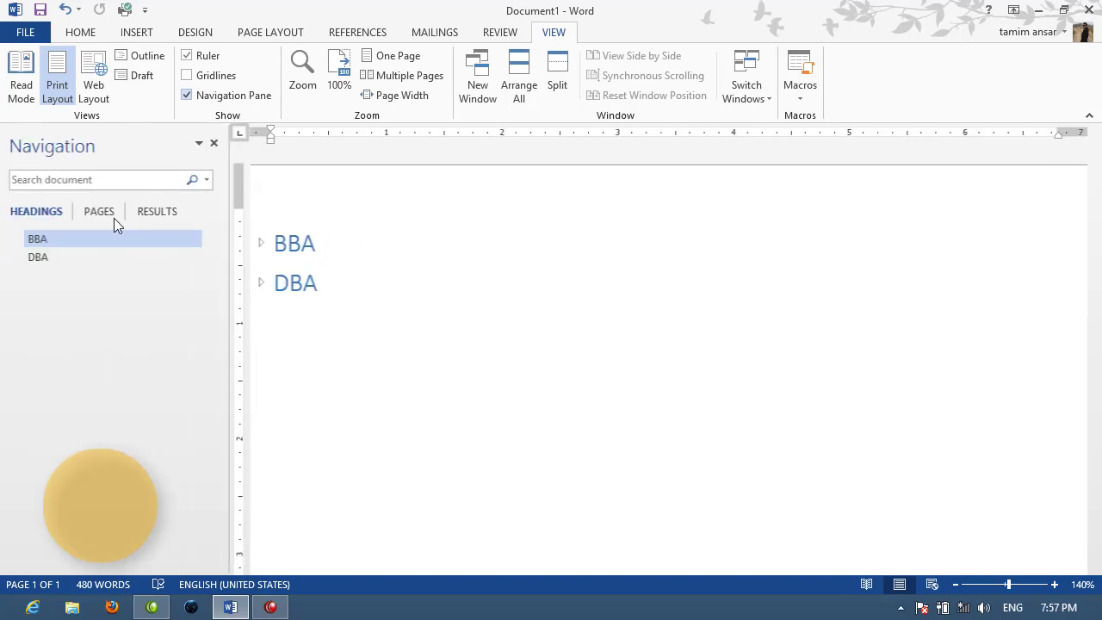
click(43, 256)
click(45, 240)
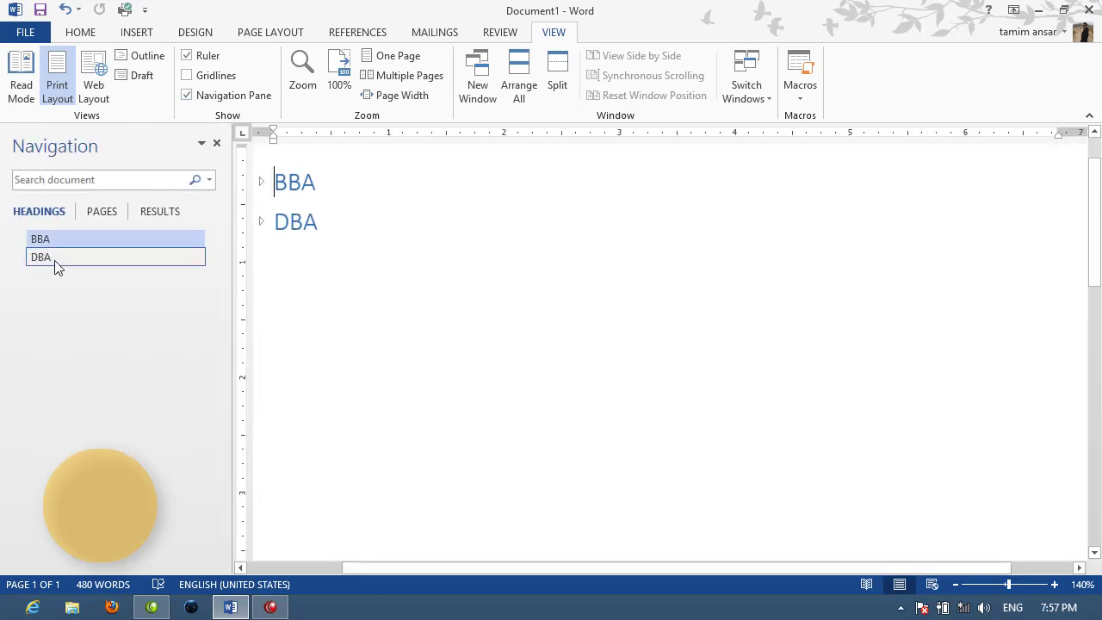
click(54, 262)
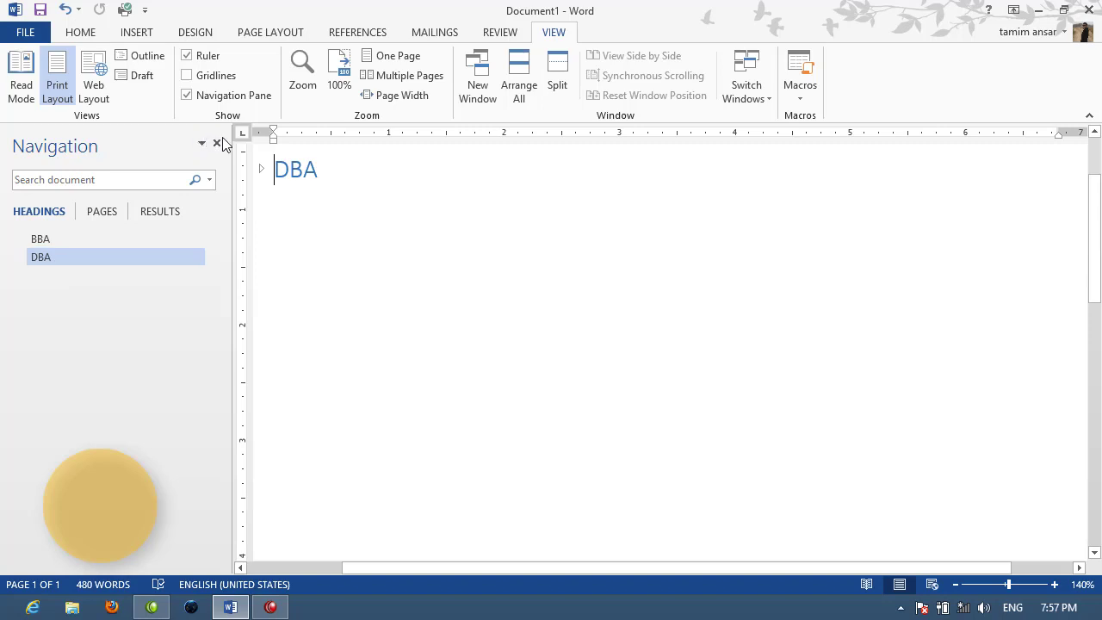
click(102, 215)
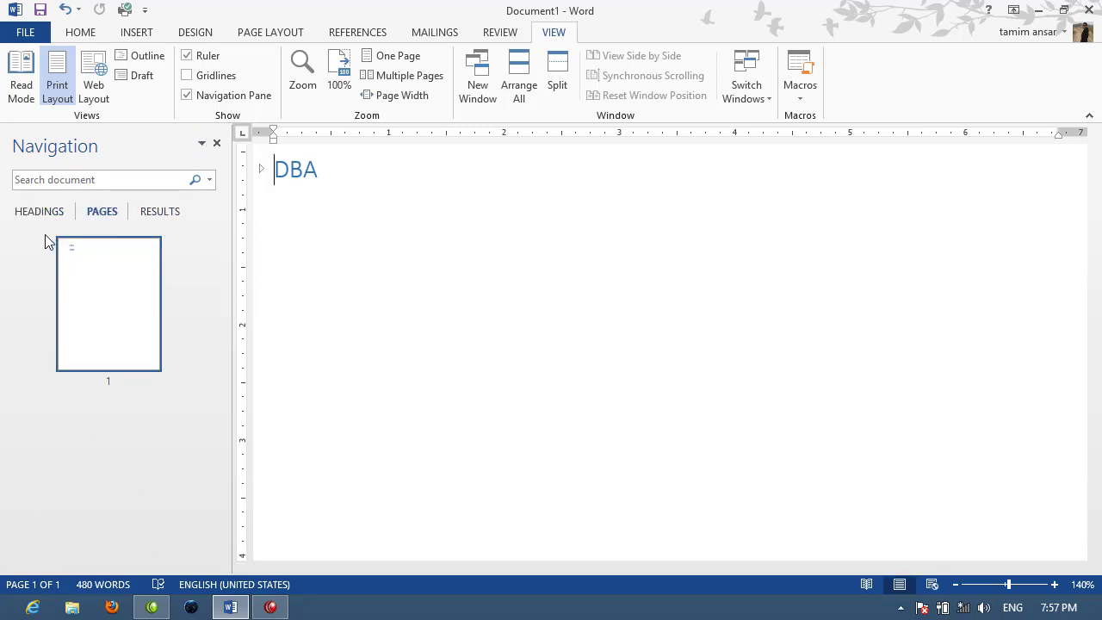
click(166, 214)
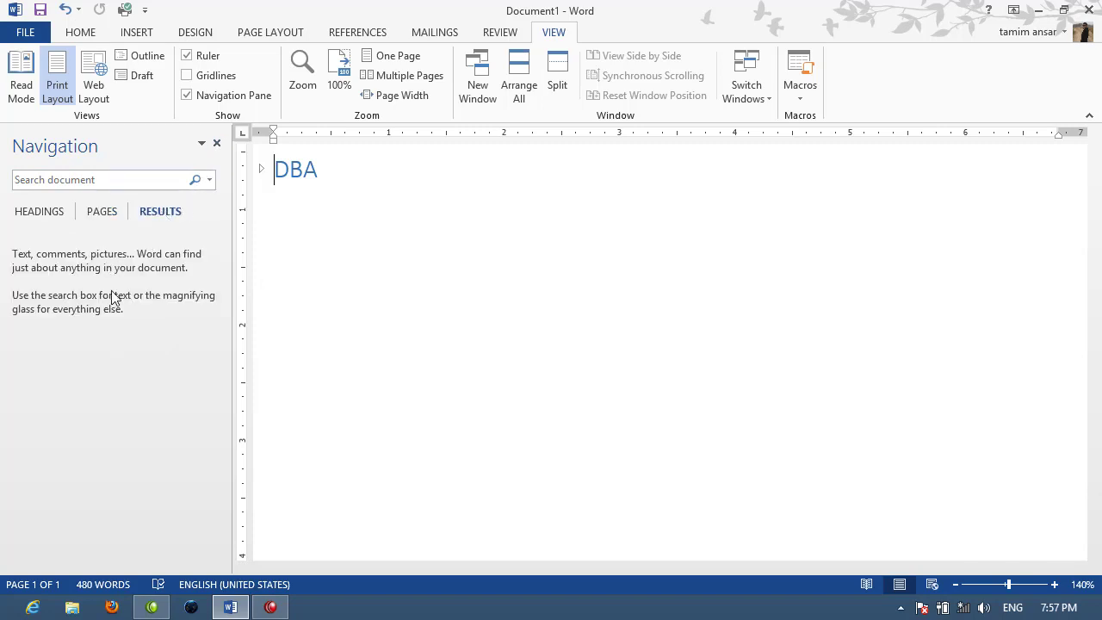
click(217, 144)
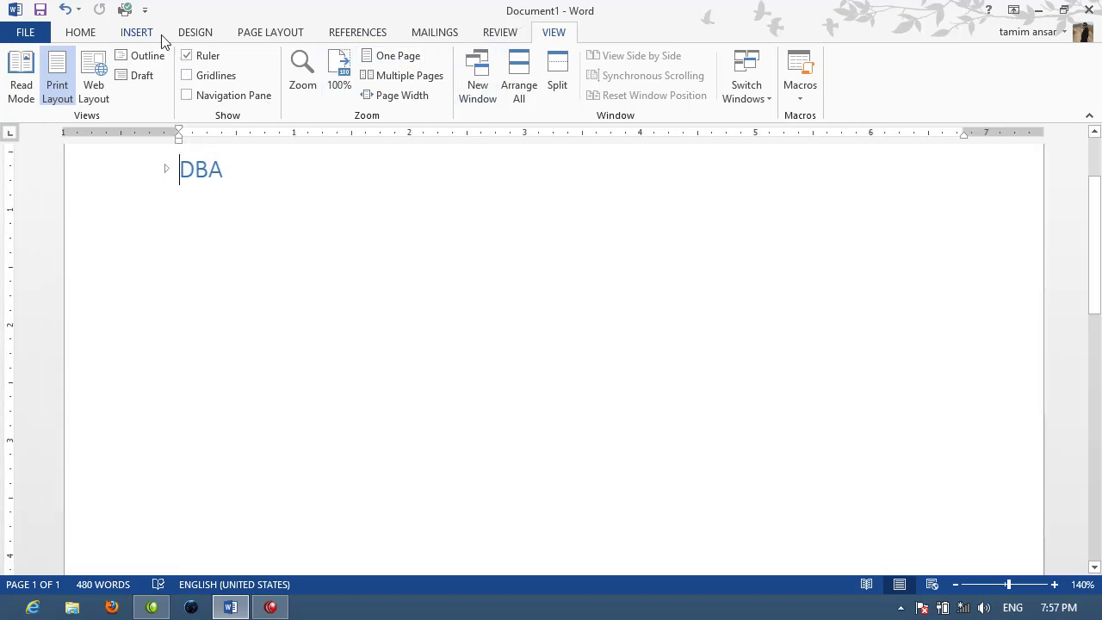
- Select and delete all the BBA and DBA content, leaving a blank page with 0 words
click(78, 39)
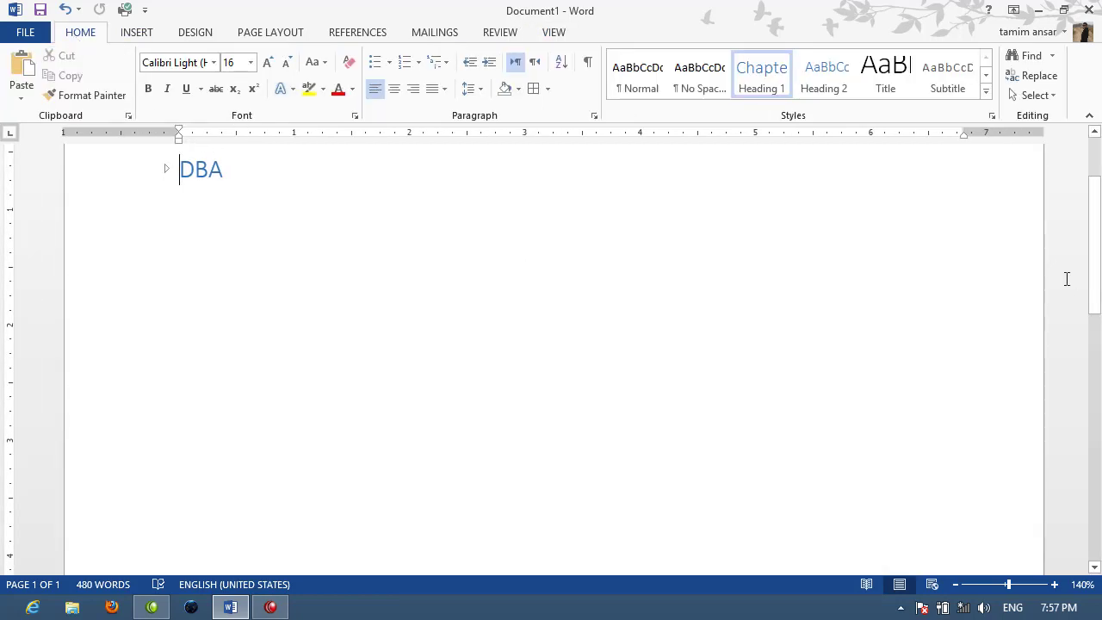
drag(1093, 258, 1094, 221)
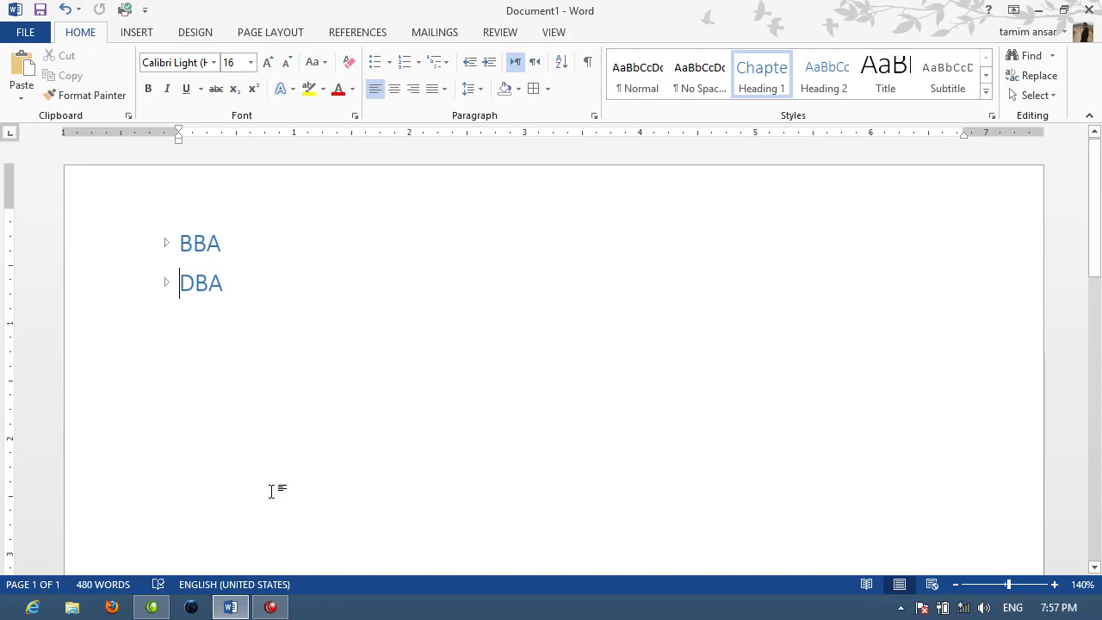
key(ctrl+a)
key(Delete)
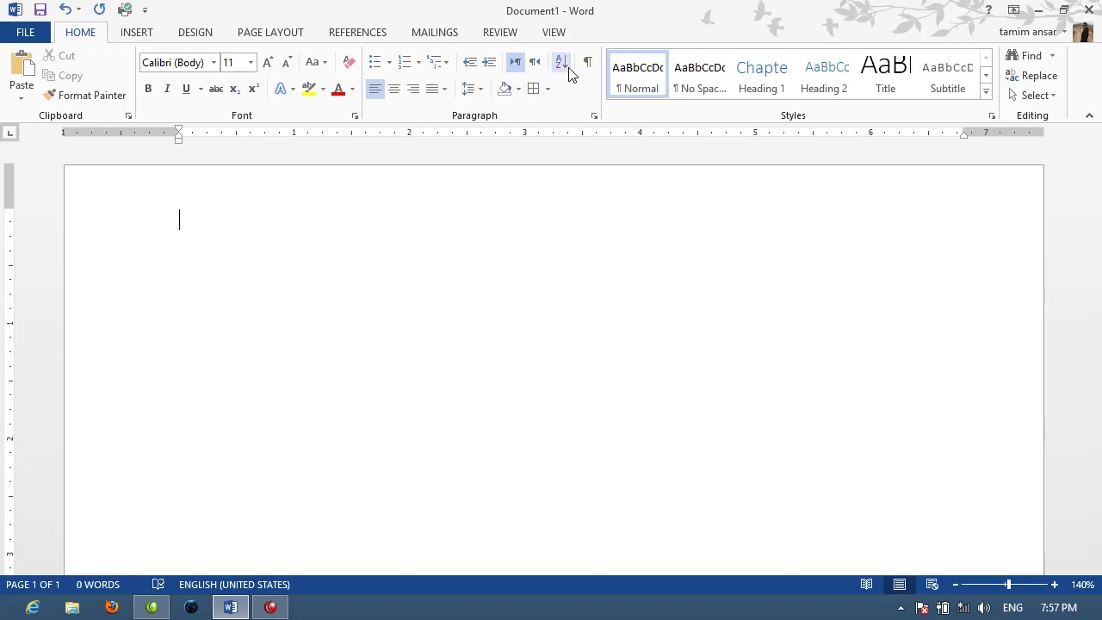
click(480, 89)
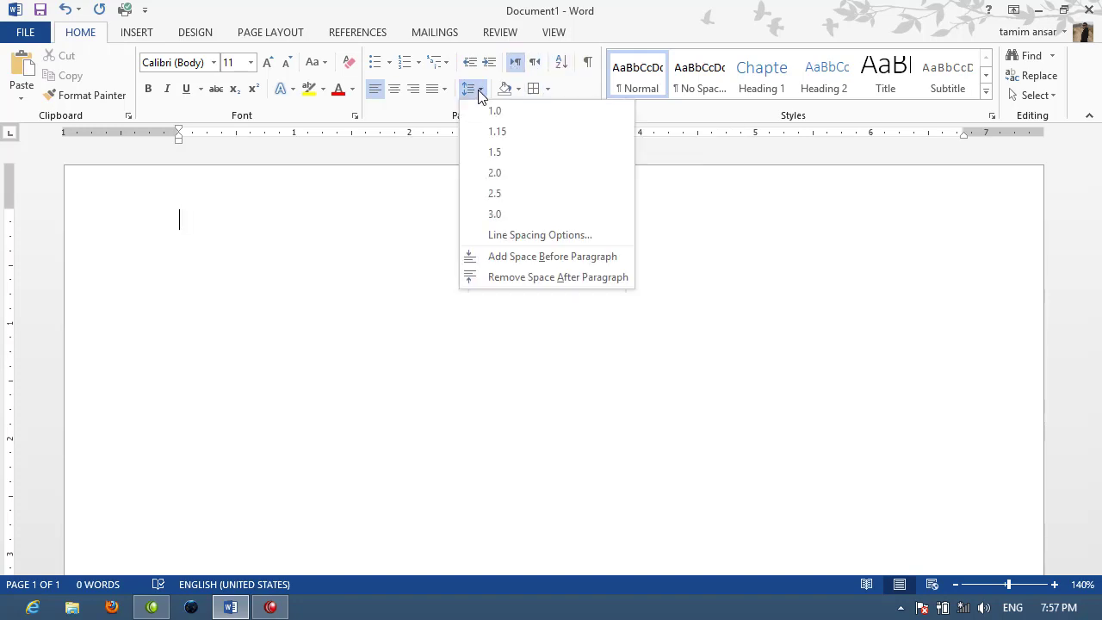
click(570, 91)
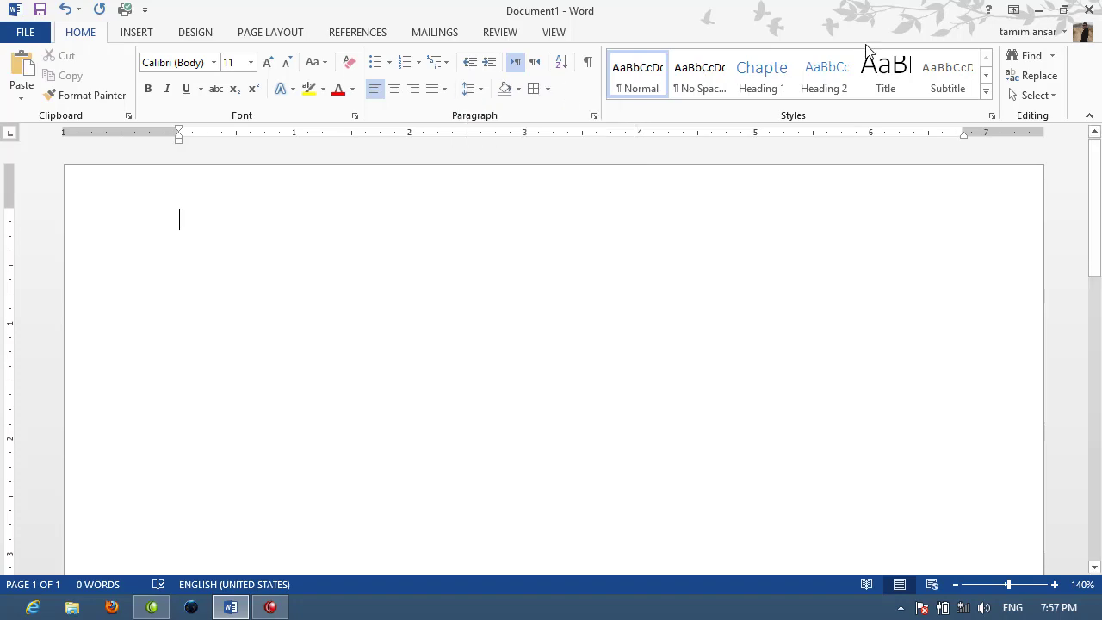